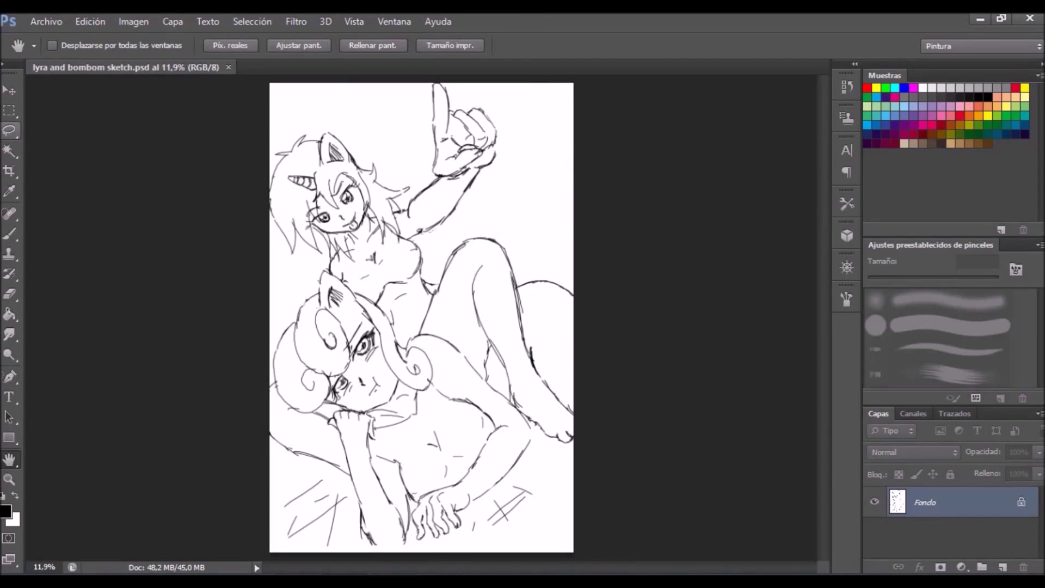
Colorize the sketch very dark red with Lightness -92 and begin lassoing the tail strand.
{"action": "left_click", "coordinate": [408, 138]}
{"action": "left_click", "coordinate": [939, 303]}
{"action": "type", "text": "-90"}
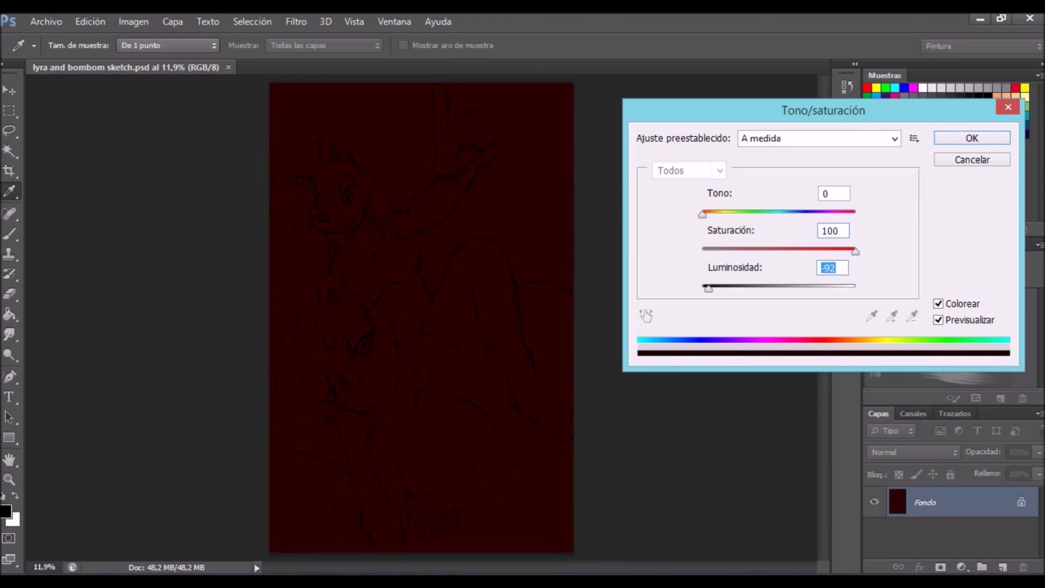
{"action": "type", "text": "0"}
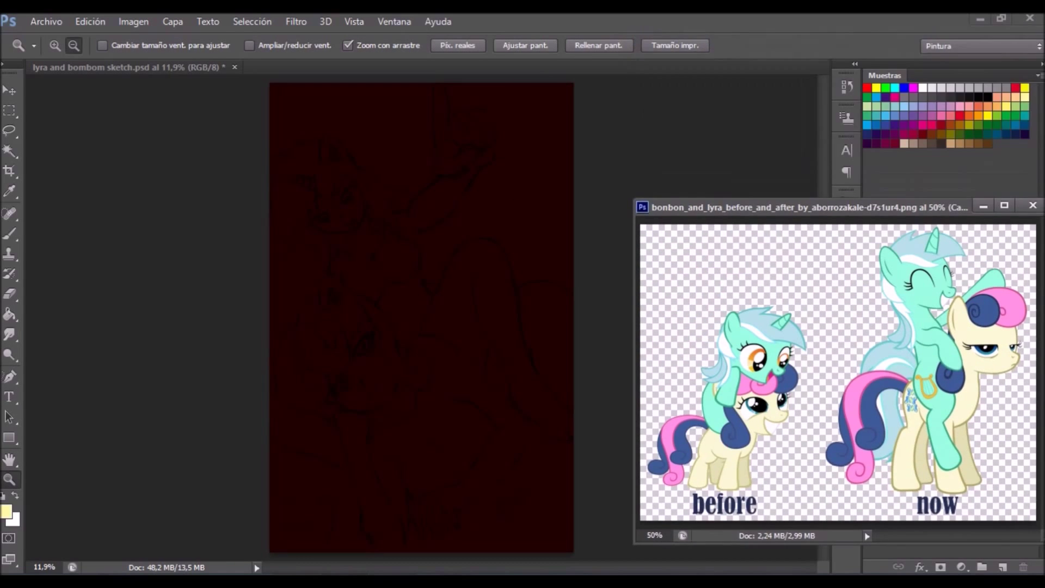
{"action": "type", "text": "l"}
{"action": "left_click_drag", "start_coordinate": [472, 239], "coordinate": [569, 440]}
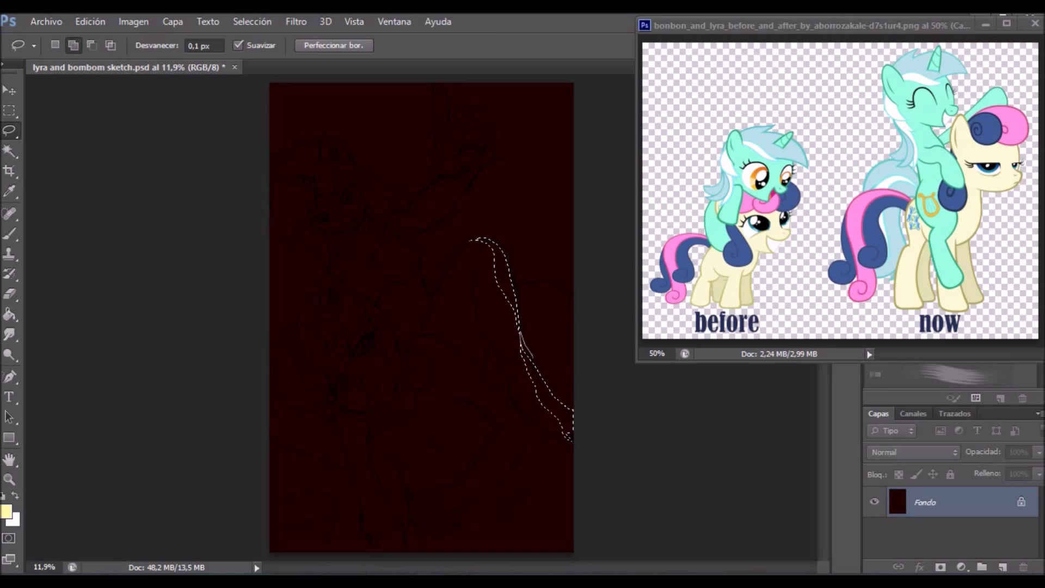
Lasso-select the first hair strands, the tail, the ear and the raised hand and arm.
{"action": "left_click", "coordinate": [418, 316], "text": "ctrl+space"}
{"action": "left_click_drag", "start_coordinate": [342, 296], "coordinate": [290, 278]}
{"action": "left_click_drag", "start_coordinate": [367, 410], "coordinate": [384, 433]}
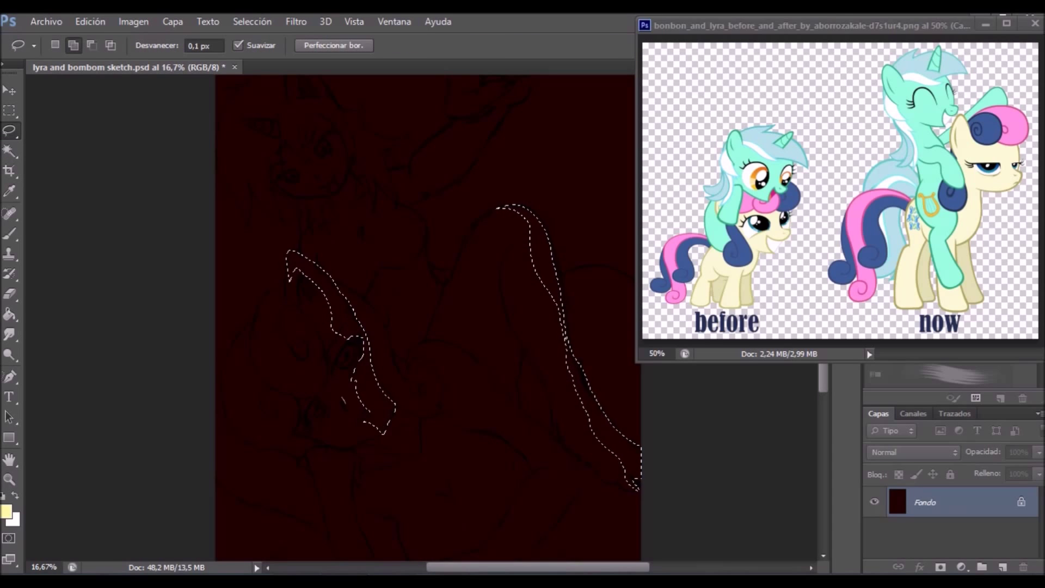
{"action": "mouse_move", "coordinate": [287, 73]}
{"action": "left_mouse_down"}
{"action": "mouse_move", "coordinate": [295, 139]}
{"action": "mouse_move", "coordinate": [333, 147]}
{"action": "left_mouse_up"}
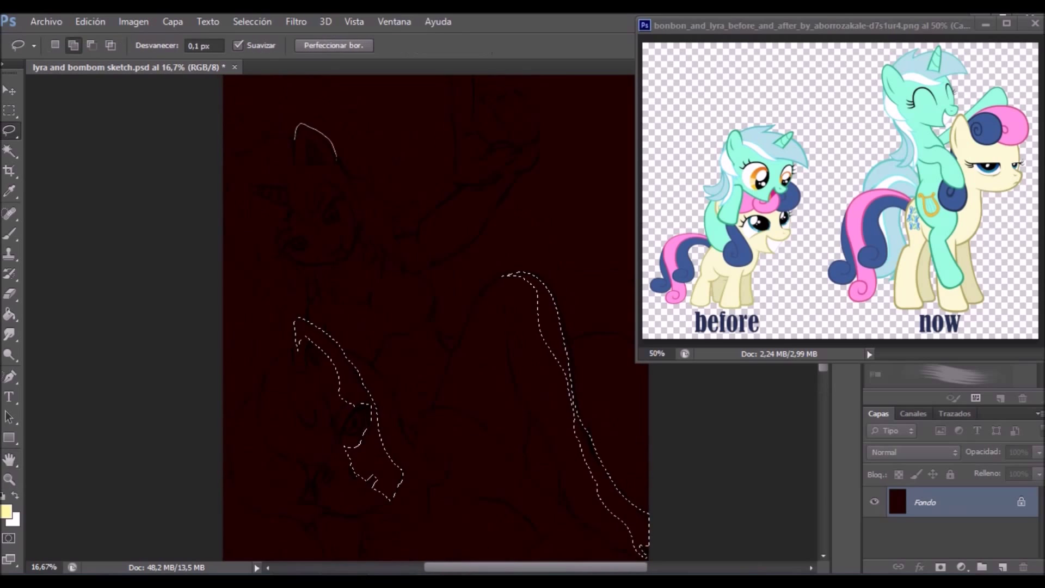
{"action": "mouse_move", "coordinate": [453, 59]}
{"action": "left_mouse_down"}
{"action": "mouse_move", "coordinate": [438, 127]}
{"action": "mouse_move", "coordinate": [484, 202]}
{"action": "left_mouse_up"}
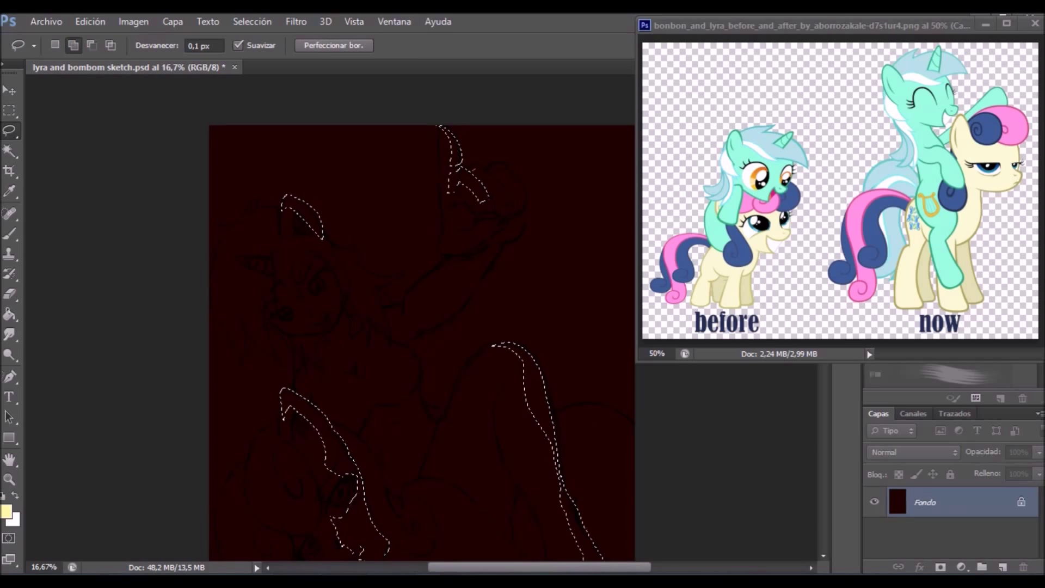
{"action": "left_click_drag", "start_coordinate": [524, 194], "coordinate": [438, 325]}
Add the head strand, eye area, hair locks and lower loops and shapes to the selection.
{"action": "left_click_drag", "start_coordinate": [270, 263], "coordinate": [240, 259]}
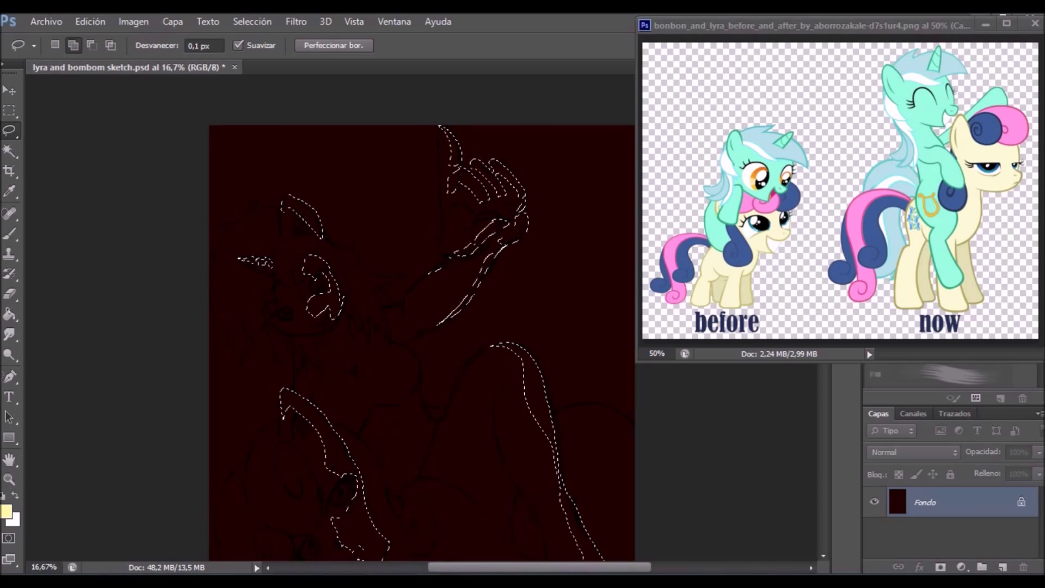
{"action": "left_click_drag", "start_coordinate": [322, 311], "coordinate": [408, 359]}
{"action": "mouse_move", "coordinate": [326, 376]}
{"action": "left_mouse_down"}
{"action": "mouse_move", "coordinate": [354, 384]}
{"action": "mouse_move", "coordinate": [330, 375]}
{"action": "left_mouse_up"}
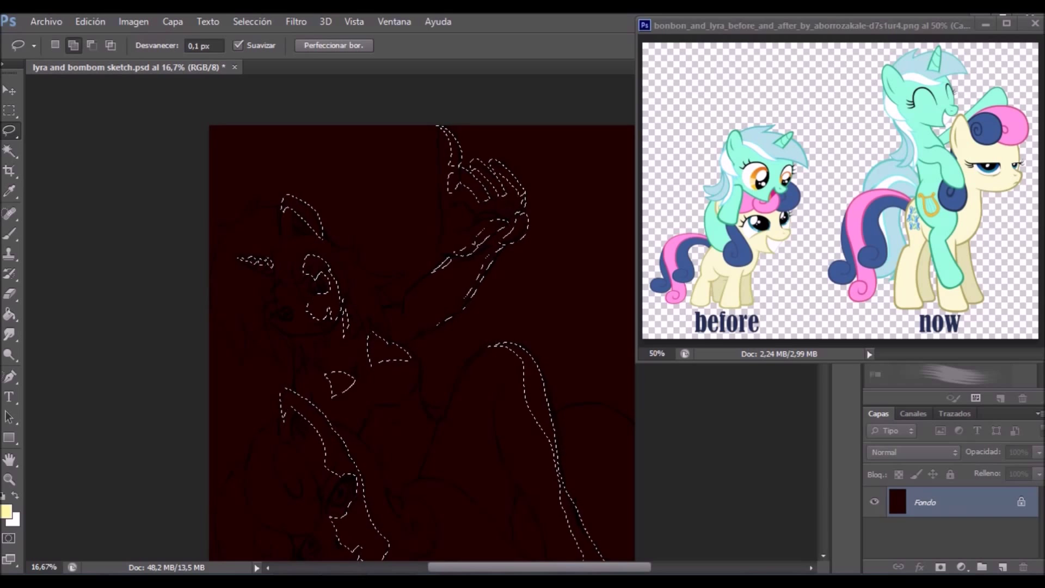
{"action": "left_click_drag", "start_coordinate": [436, 425], "coordinate": [370, 274]}
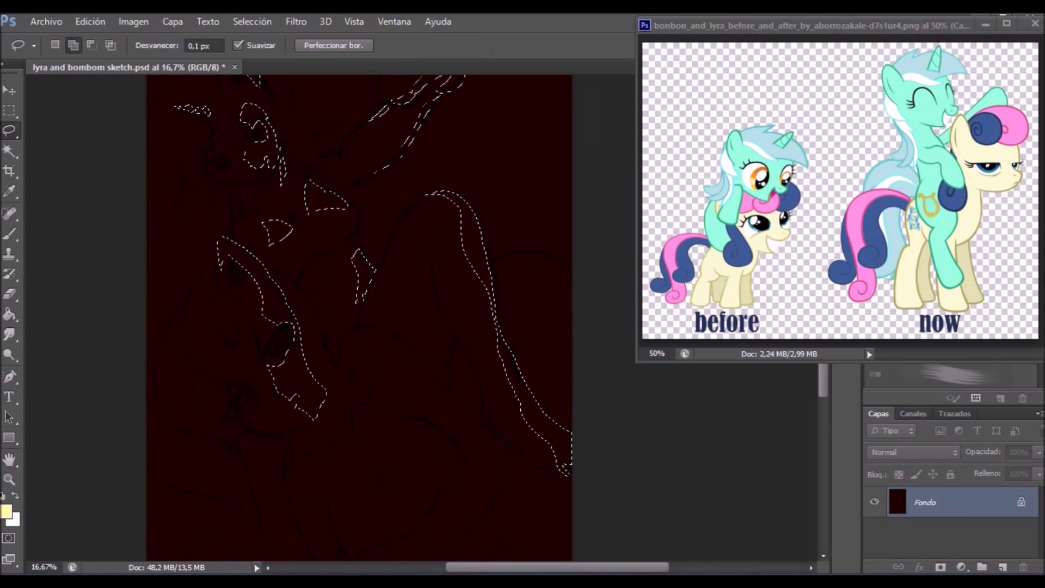
{"action": "left_click_drag", "start_coordinate": [349, 340], "coordinate": [343, 343]}
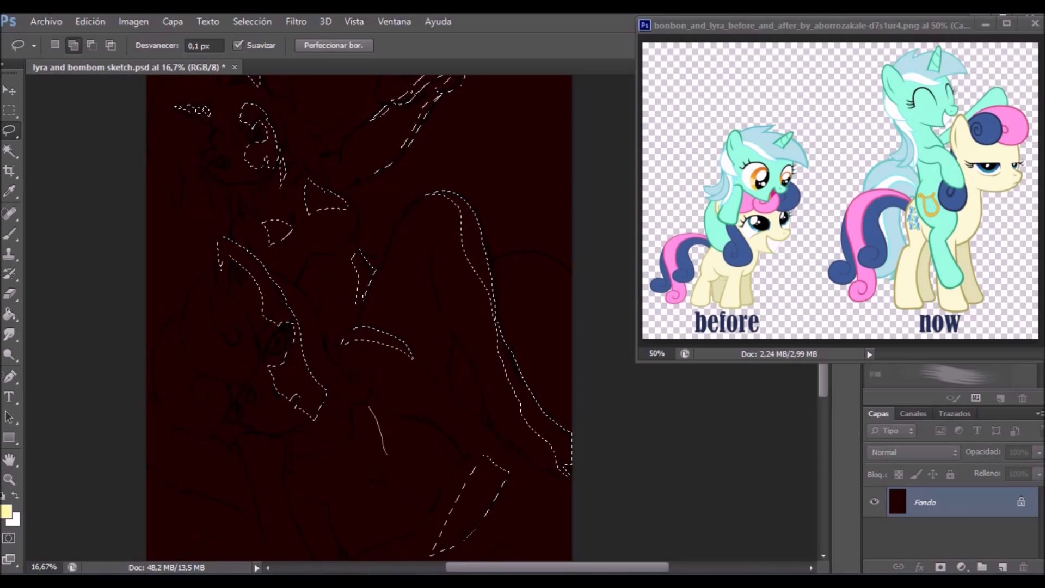
{"action": "left_click_drag", "start_coordinate": [324, 472], "coordinate": [338, 473]}
{"action": "left_click_drag", "start_coordinate": [381, 436], "coordinate": [375, 301]}
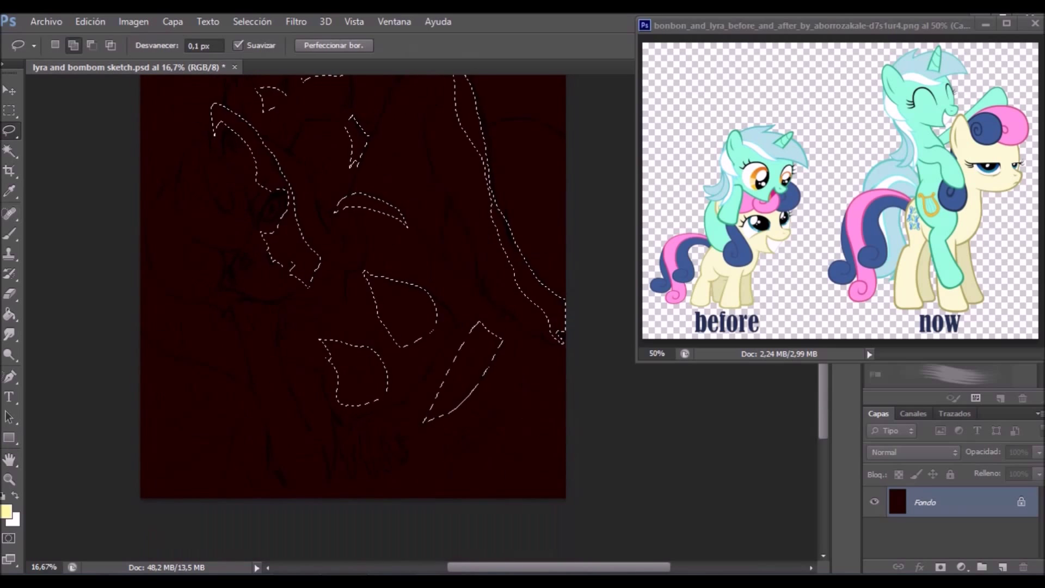
{"action": "left_click_drag", "start_coordinate": [283, 326], "coordinate": [240, 308]}
{"action": "mouse_move", "coordinate": [405, 410]}
{"action": "left_mouse_down"}
{"action": "mouse_move", "coordinate": [389, 434]}
{"action": "mouse_move", "coordinate": [417, 417]}
{"action": "left_mouse_up"}
{"action": "left_click_drag", "start_coordinate": [556, 130], "coordinate": [535, 252]}
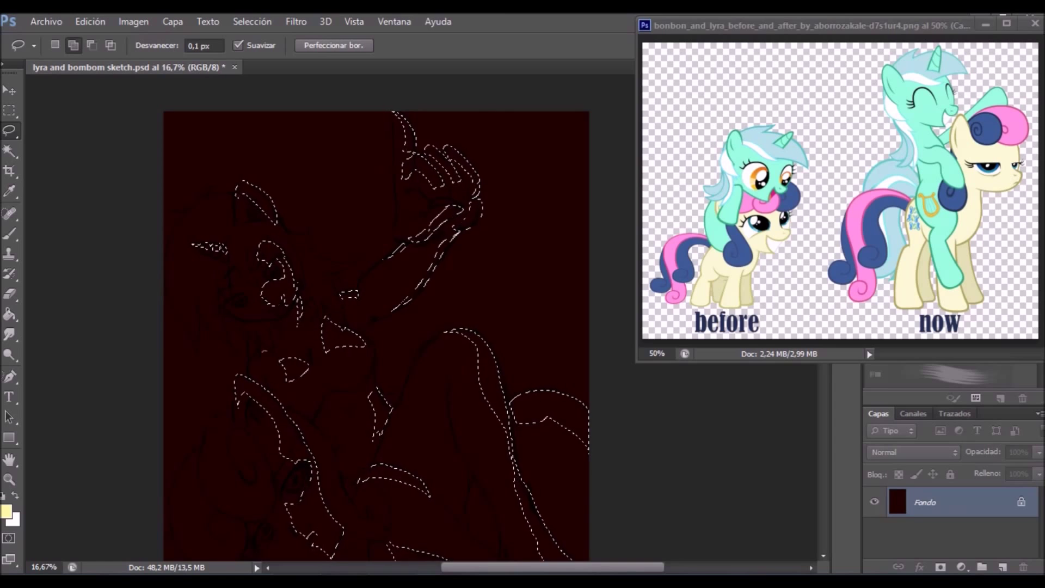
{"action": "key", "text": "ctrl+0"}
{"action": "key", "text": "b"}
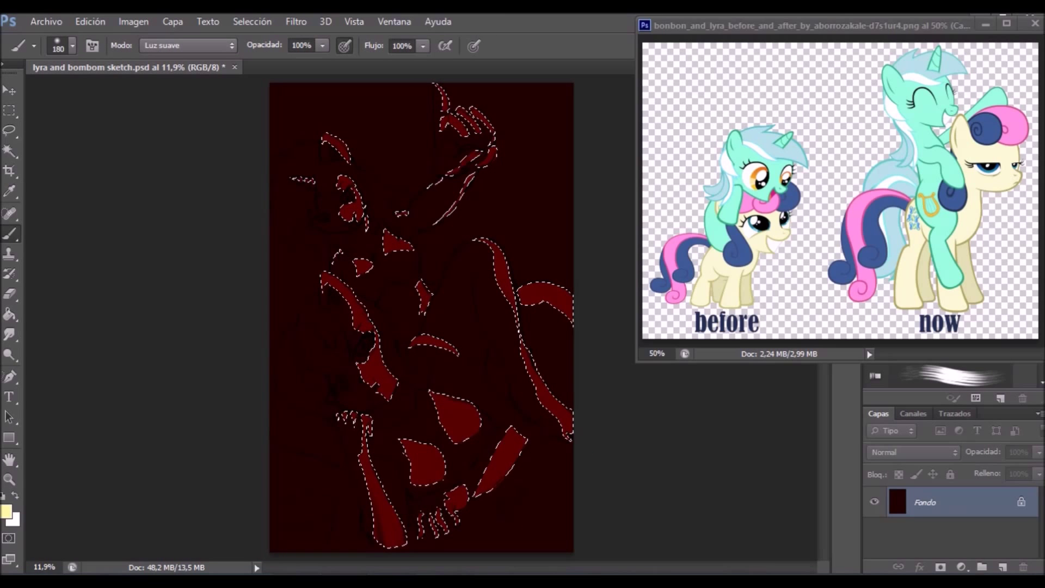
Paint bright red Soft Light highlights inside the selection, resizing the brush between 215 and 411.
{"action": "key", "text": "l"}
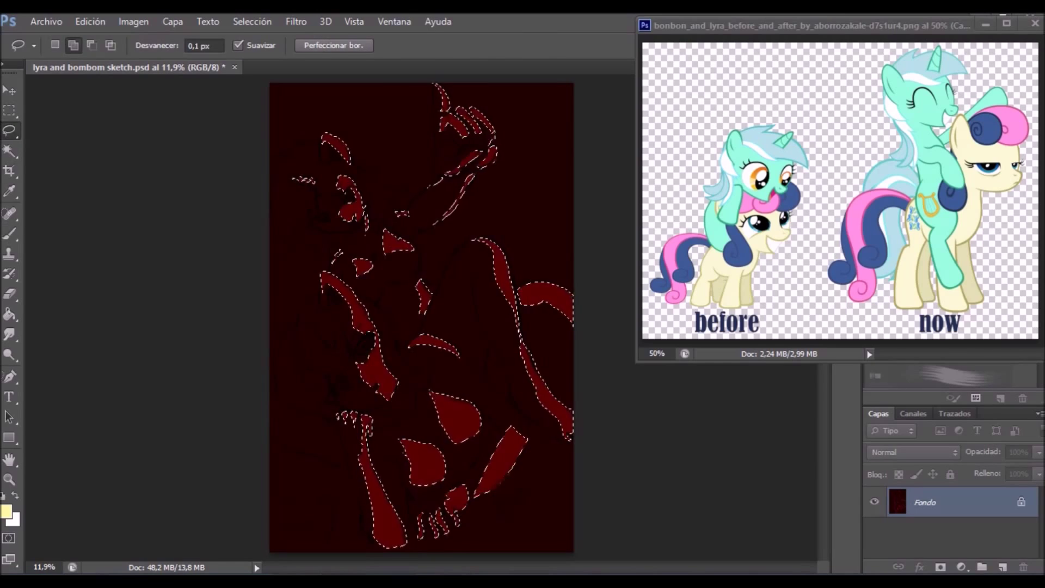
{"action": "key", "text": "b"}
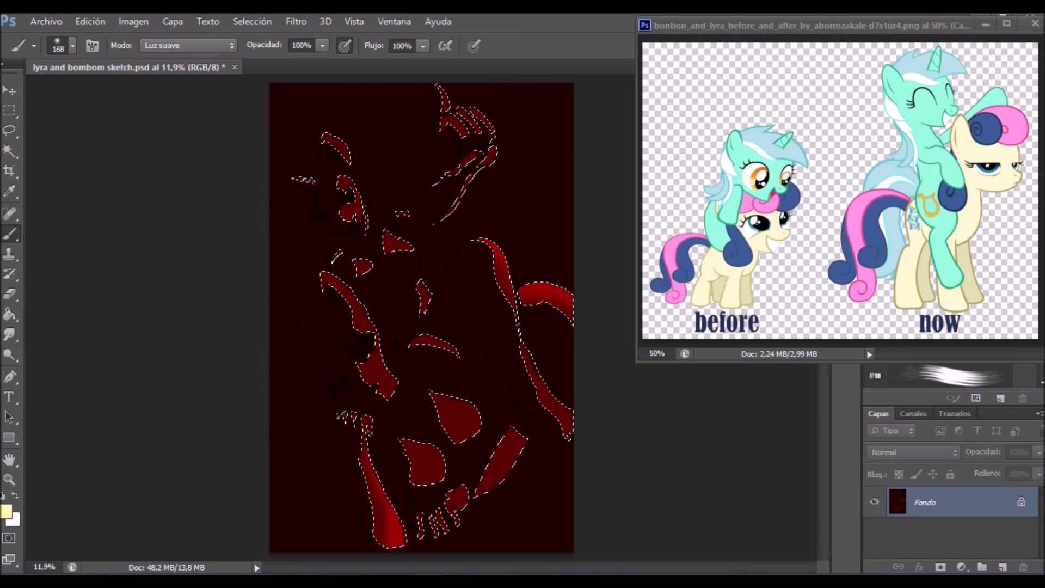
{"action": "left_click", "coordinate": [72, 45]}
{"action": "key", "text": "Return"}
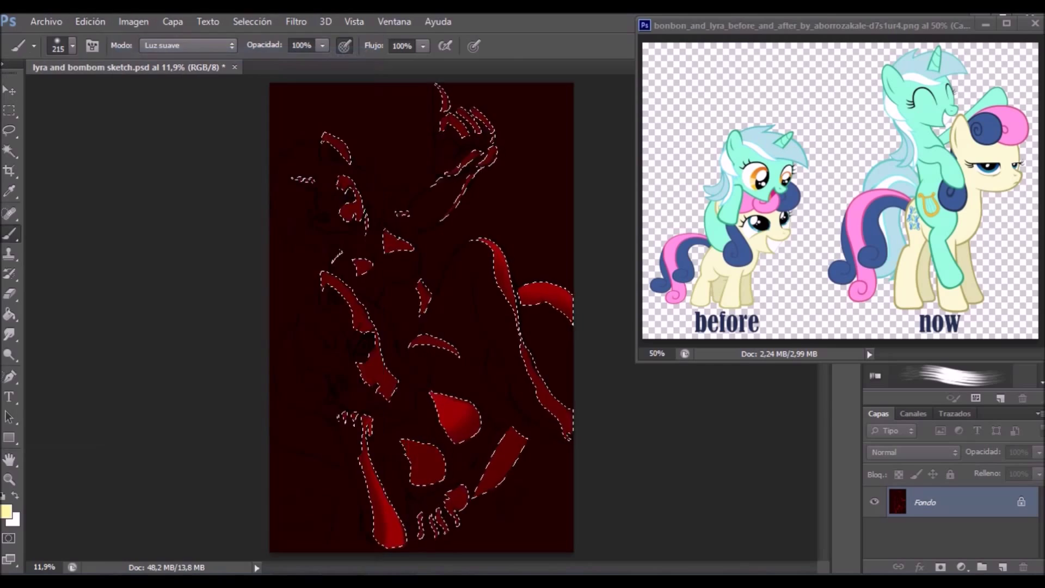
{"action": "key", "text": "bracketleft"}
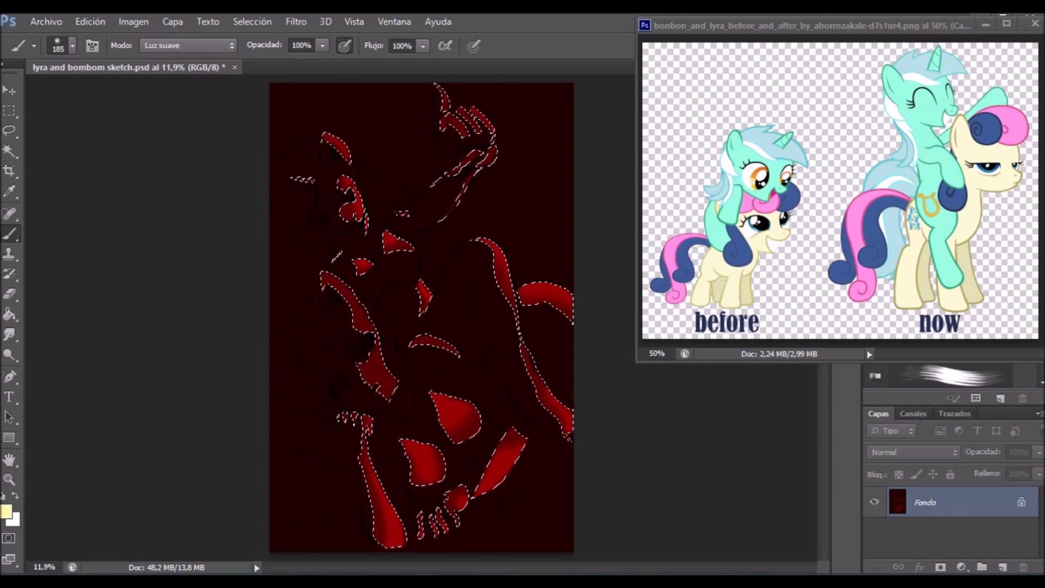
{"action": "key", "text": "bracketright"}
{"action": "key", "text": "ctrl+h"}
{"action": "key", "text": "l"}
{"action": "scroll", "coordinate": [472, 82], "scroll_direction": "up", "scroll_amount": 2}
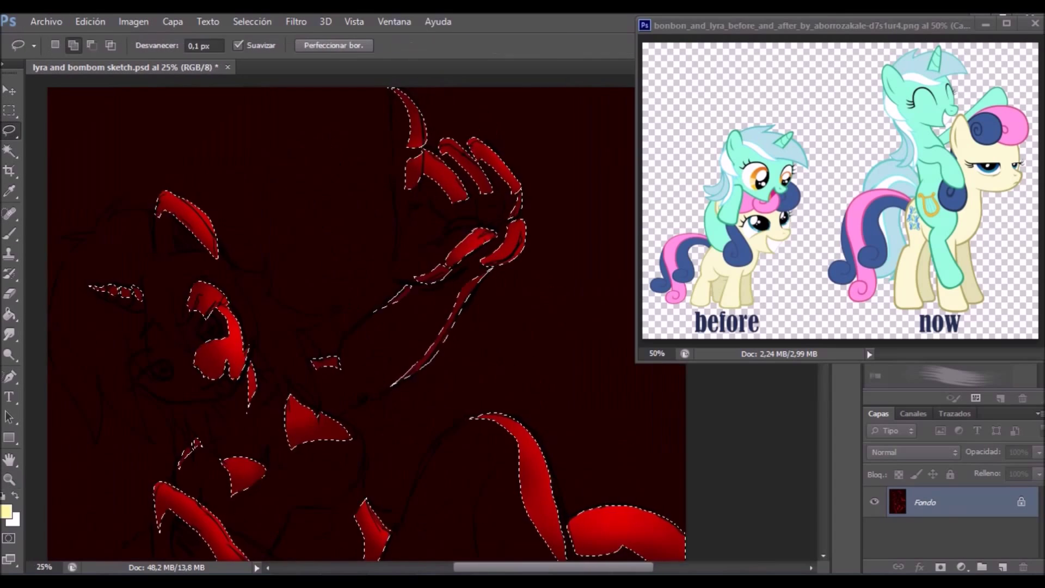
Lasso around the upper figure's body, hand, head, hair and torso.
{"action": "mouse_move", "coordinate": [473, 278]}
{"action": "left_mouse_down"}
{"action": "mouse_move", "coordinate": [391, 88]}
{"action": "mouse_move", "coordinate": [430, 144]}
{"action": "left_mouse_up"}
{"action": "left_click_drag", "start_coordinate": [343, 342], "coordinate": [329, 413]}
{"action": "mouse_move", "coordinate": [326, 357]}
{"action": "left_mouse_down"}
{"action": "mouse_move", "coordinate": [254, 288]}
{"action": "mouse_move", "coordinate": [133, 283]}
{"action": "left_mouse_up"}
{"action": "left_click_drag", "start_coordinate": [154, 206], "coordinate": [104, 215]}
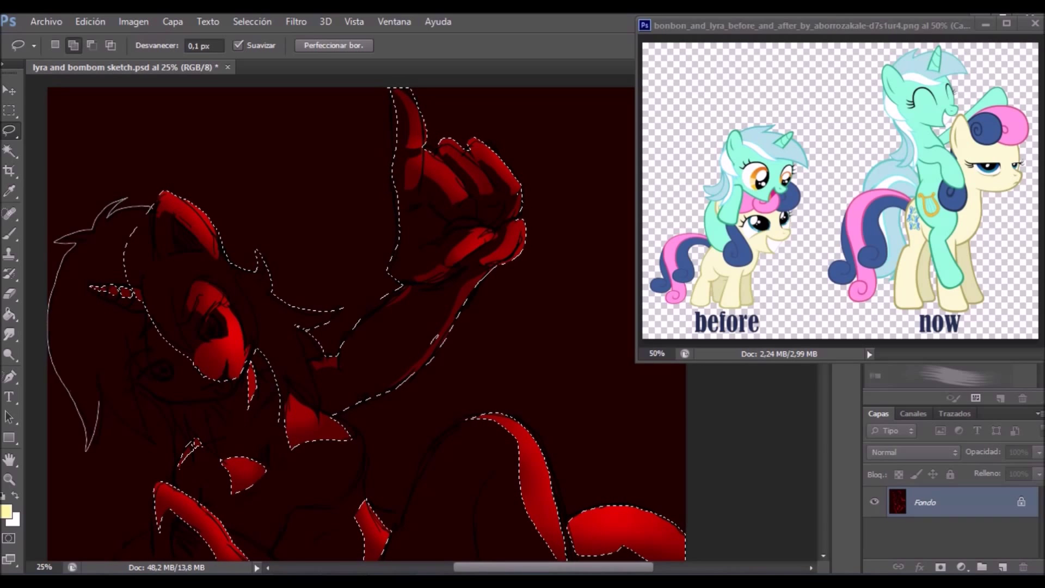
{"action": "left_click_drag", "start_coordinate": [194, 444], "coordinate": [190, 448]}
{"action": "left_click_drag", "start_coordinate": [218, 381], "coordinate": [351, 359]}
{"action": "left_click_drag", "start_coordinate": [333, 430], "coordinate": [525, 509]}
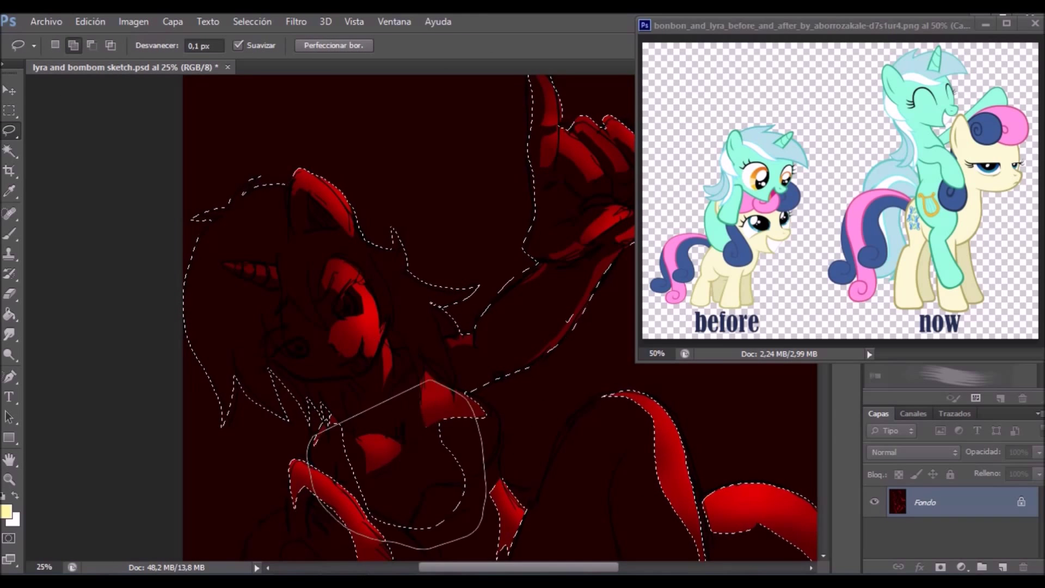
{"action": "left_click_drag", "start_coordinate": [544, 463], "coordinate": [327, 185]}
Extend the silhouette selection around the head, tail, fingers and leg.
{"action": "left_click_drag", "start_coordinate": [322, 231], "coordinate": [398, 118]}
{"action": "left_click_drag", "start_coordinate": [433, 335], "coordinate": [476, 457]}
{"action": "left_click_drag", "start_coordinate": [603, 542], "coordinate": [615, 229]}
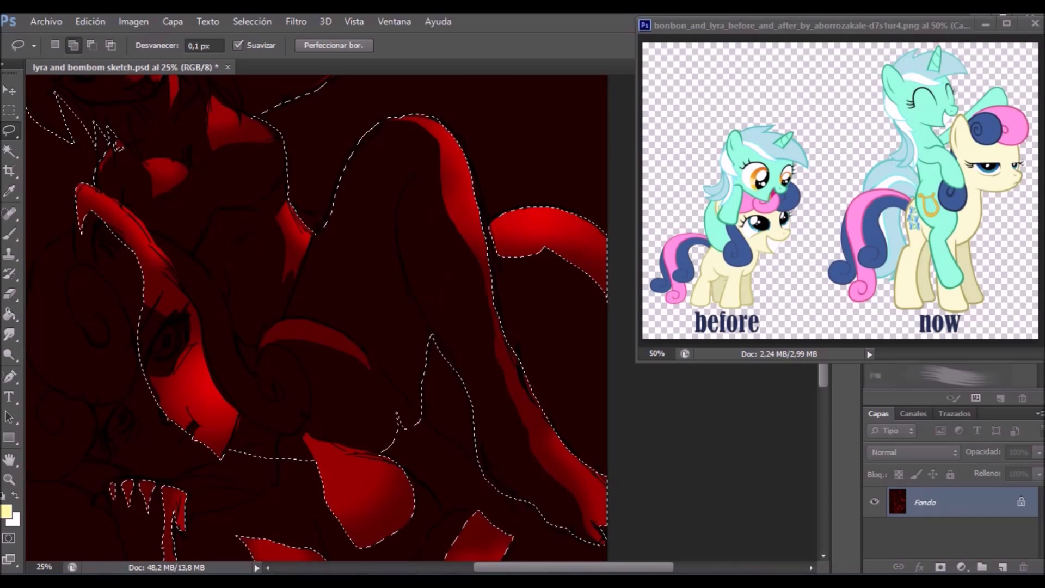
{"action": "left_click_drag", "start_coordinate": [463, 441], "coordinate": [430, 305]}
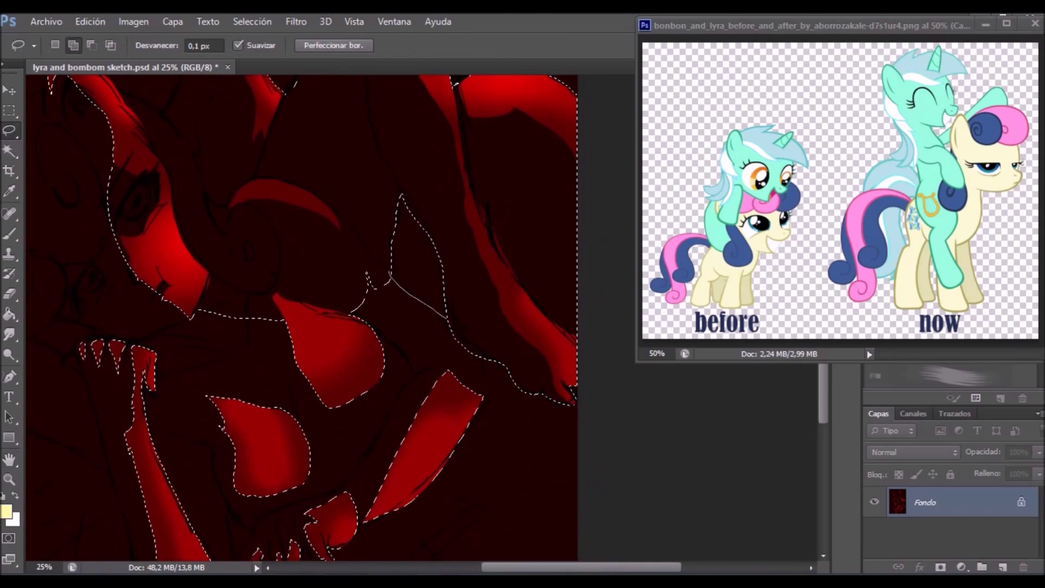
{"action": "left_click_drag", "start_coordinate": [150, 270], "coordinate": [196, 98]}
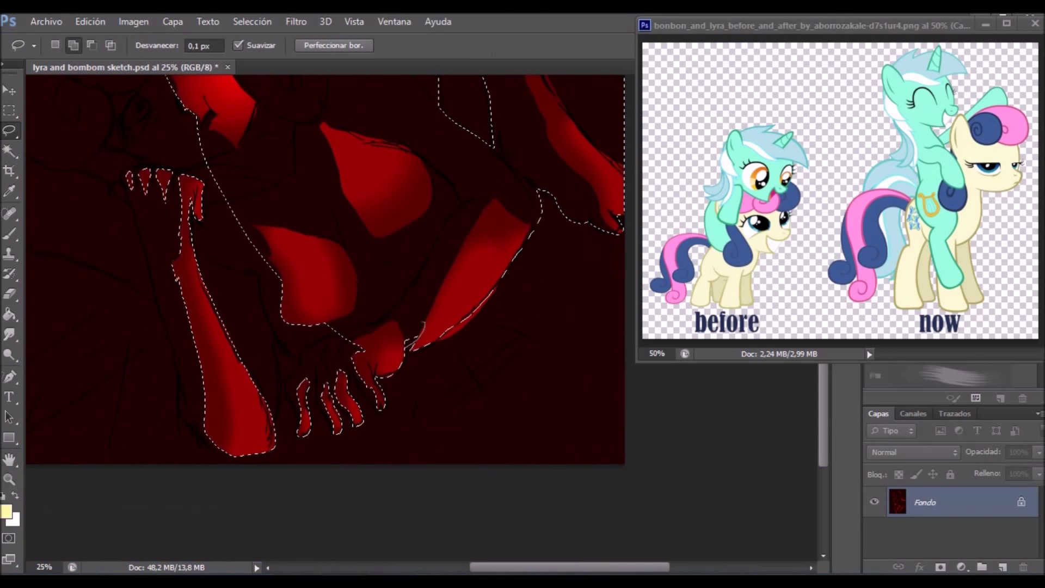
{"action": "left_click_drag", "start_coordinate": [357, 384], "coordinate": [305, 436]}
{"action": "left_click_drag", "start_coordinate": [279, 346], "coordinate": [169, 207]}
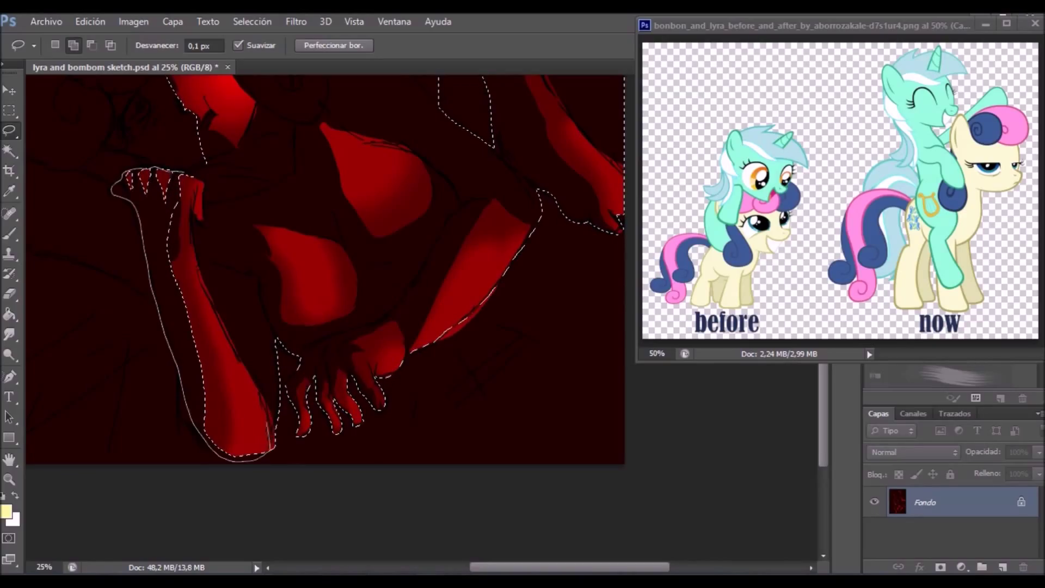
{"action": "left_click_drag", "start_coordinate": [136, 175], "coordinate": [296, 286]}
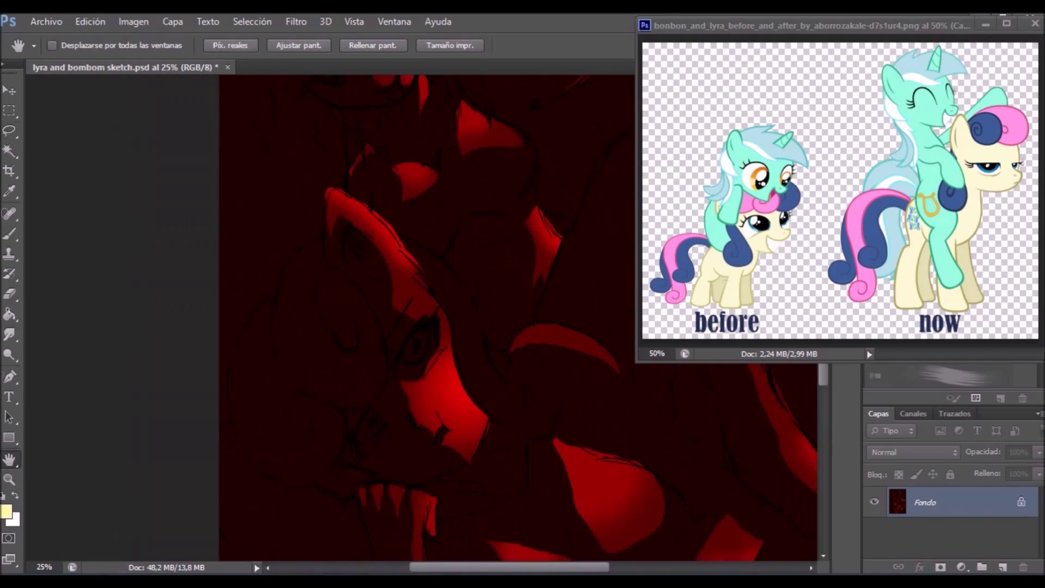
Copy the figures to new layer Capa 1, fill the silhouette white on Fondo and hide Fondo.
{"action": "key", "text": "ctrl+0"}
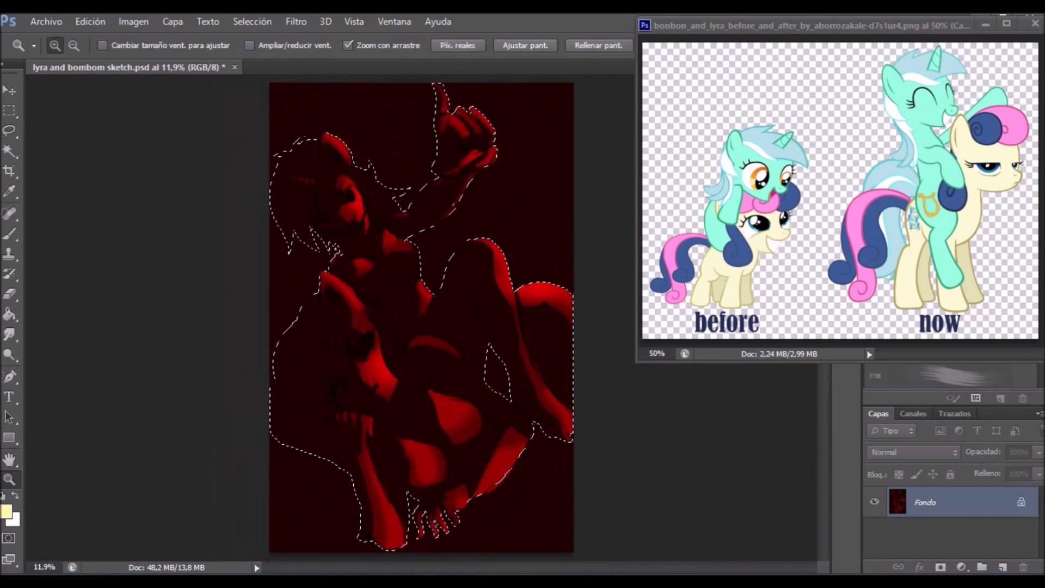
{"action": "left_click_drag", "start_coordinate": [356, 119], "coordinate": [414, 118]}
{"action": "key", "text": "l"}
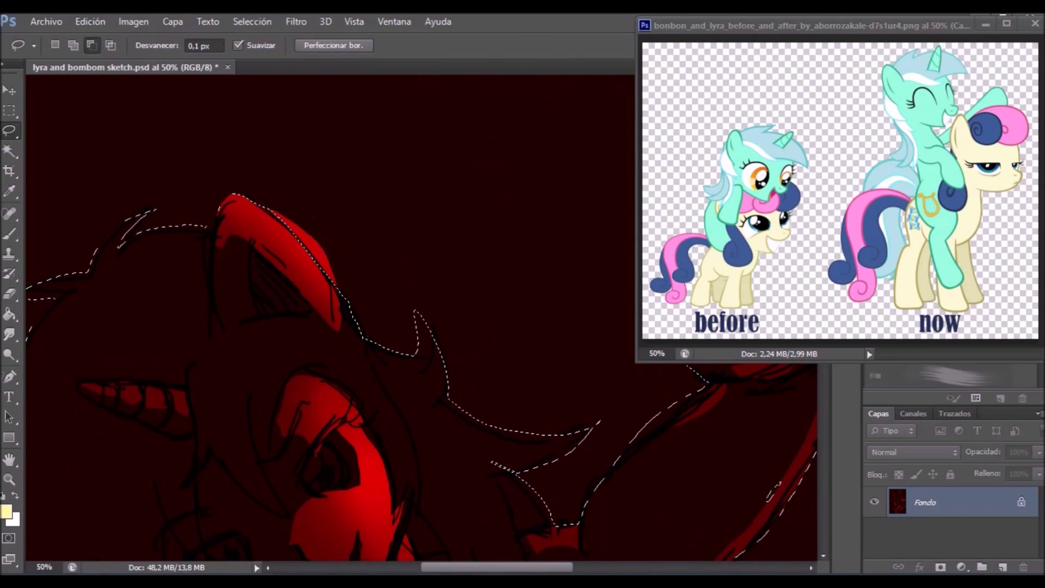
{"action": "key", "text": "ctrl+0"}
{"action": "left_click_drag", "start_coordinate": [463, 185], "coordinate": [490, 185]}
{"action": "key", "text": "ctrl+minus"}
{"action": "key", "text": "ctrl+BackSpace"}
{"action": "key", "text": "ctrl+j"}
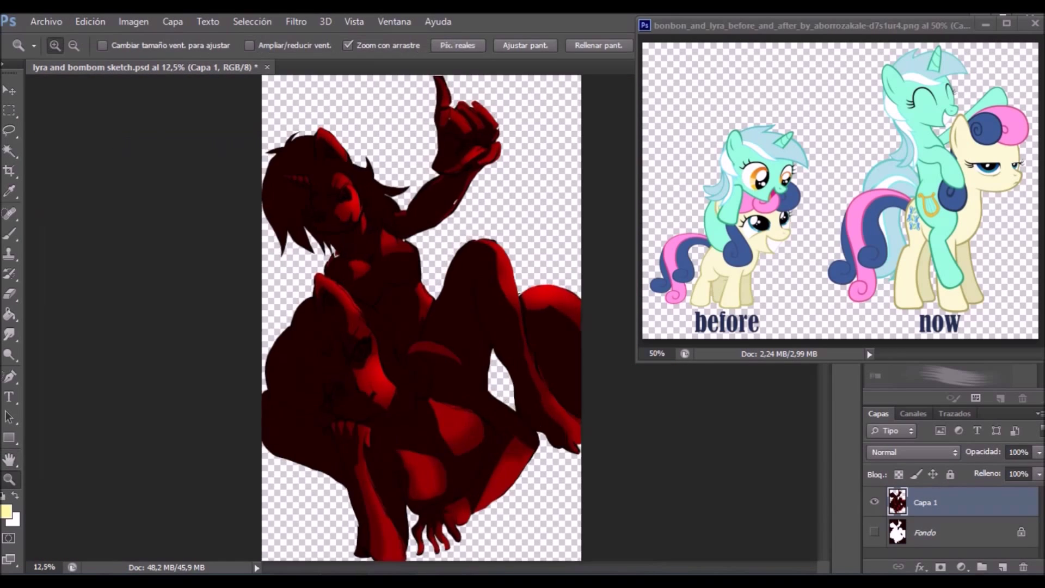
Smudge the upper figure's shading and raised hand in Lighten mode.
{"action": "key", "text": "ctrl+plus"}
{"action": "key", "text": "ctrl+plus"}
{"action": "key", "text": "ctrl+plus"}
{"action": "key", "text": "r"}
{"action": "key", "text": "ctrl+0"}
{"action": "right_click", "coordinate": [326, 272]}
{"action": "left_click", "coordinate": [181, 45]}
{"action": "left_click", "coordinate": [174, 96]}
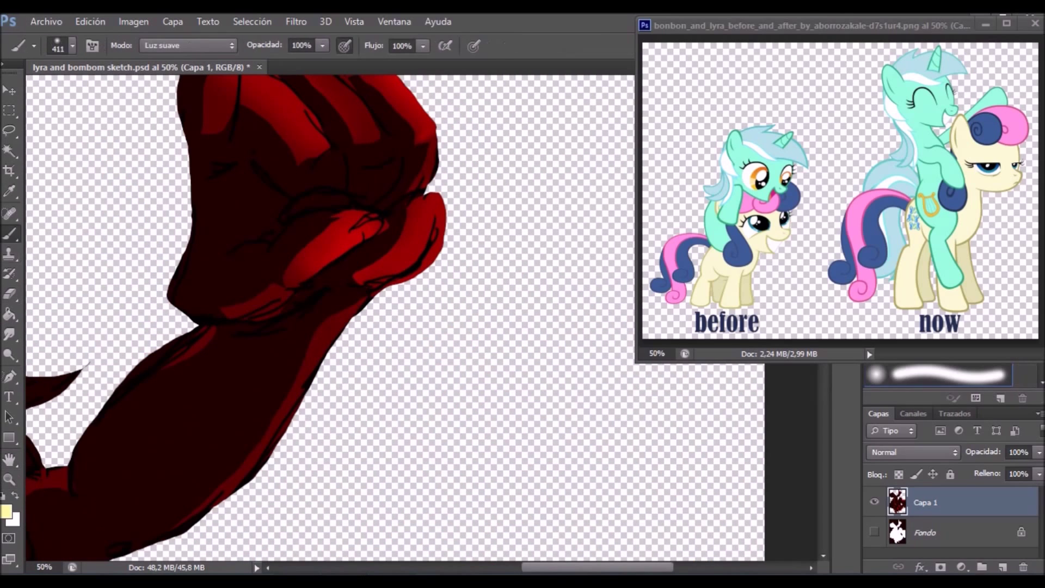
{"action": "key", "text": "ctrl+0"}
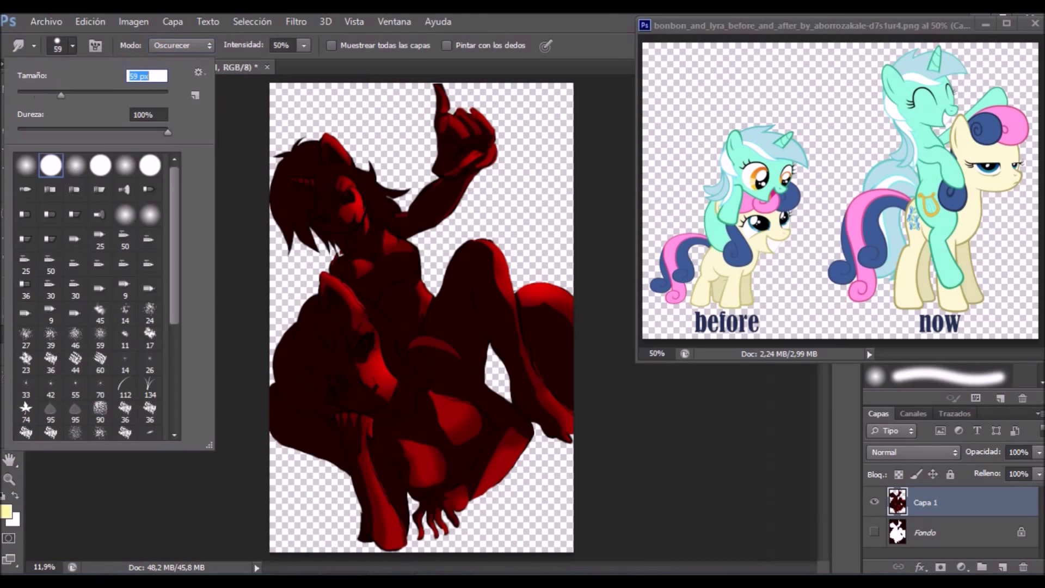
Blend the lower figure's face shading in Darken mode with a size 25 smudge brush.
{"action": "key", "text": "z"}
{"action": "key", "text": "ctrl+plus"}
{"action": "key", "text": "ctrl+plus"}
{"action": "key", "text": "ctrl+plus"}
{"action": "key", "text": "r"}
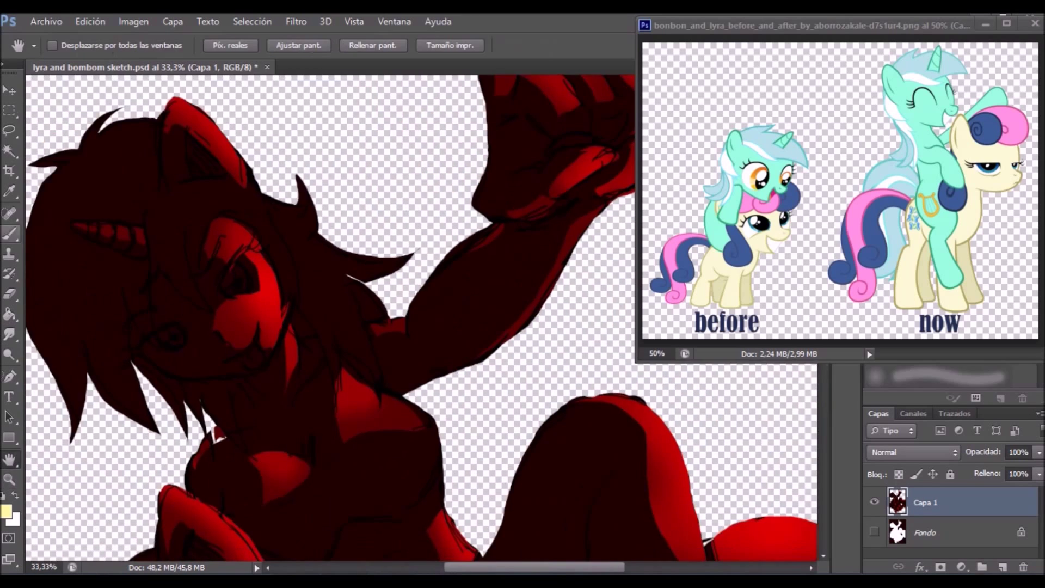
{"action": "left_click", "coordinate": [73, 45]}
{"action": "type", "text": "25"}
{"action": "key", "text": "Return"}
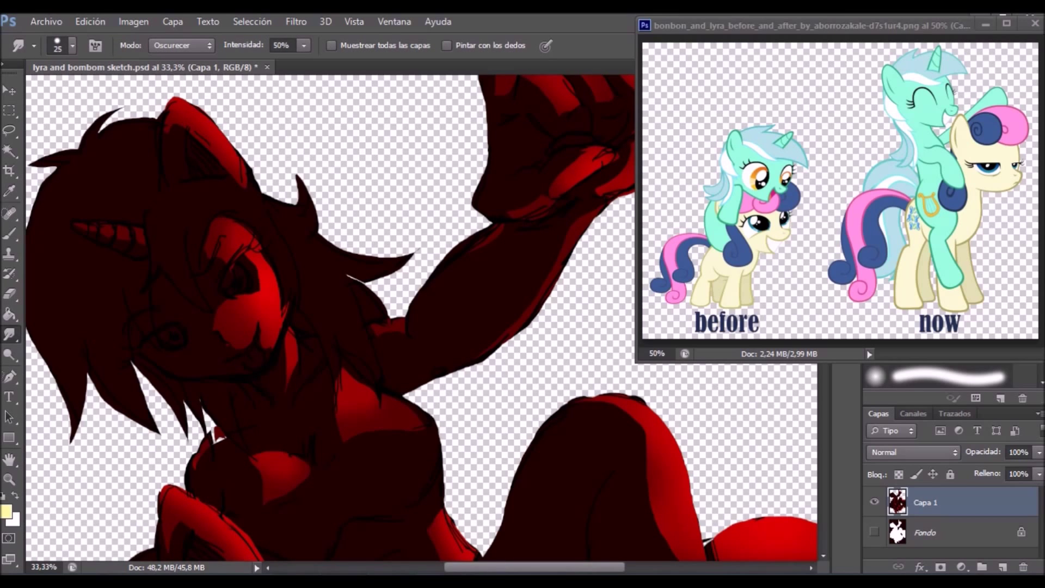
{"action": "key", "text": "ctrl+plus"}
{"action": "key", "text": "ctrl+0"}
{"action": "key", "text": "z"}
{"action": "key", "text": "ctrl+plus"}
{"action": "key", "text": "ctrl+plus"}
{"action": "key", "text": "r"}
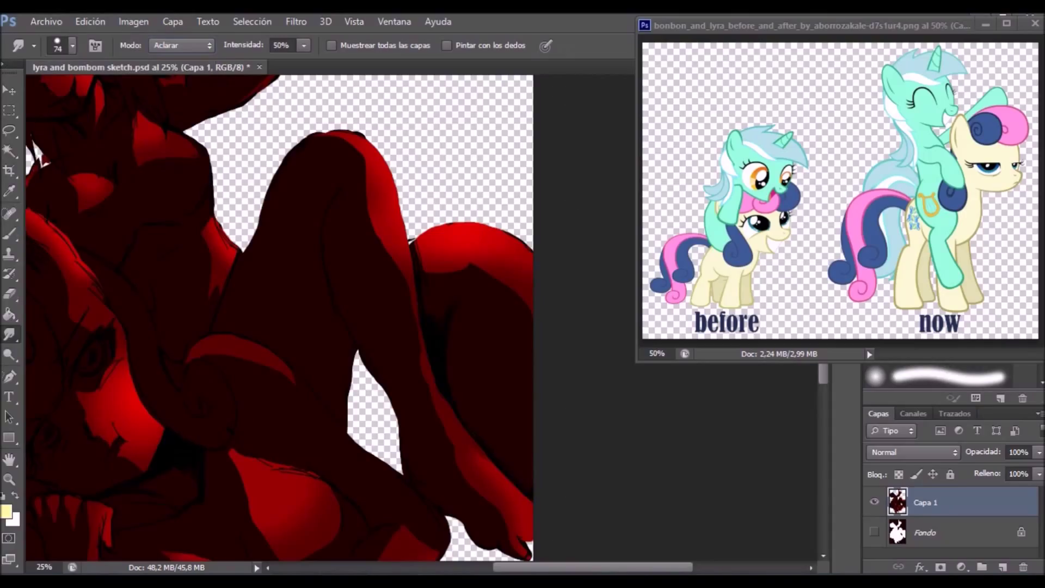
Smudge the lower figures and torso in Darken mode with a size 37 brush.
{"action": "key", "text": "ctrl+plus"}
{"action": "left_click", "coordinate": [72, 45]}
{"action": "type", "text": "37"}
{"action": "key", "text": "Return"}
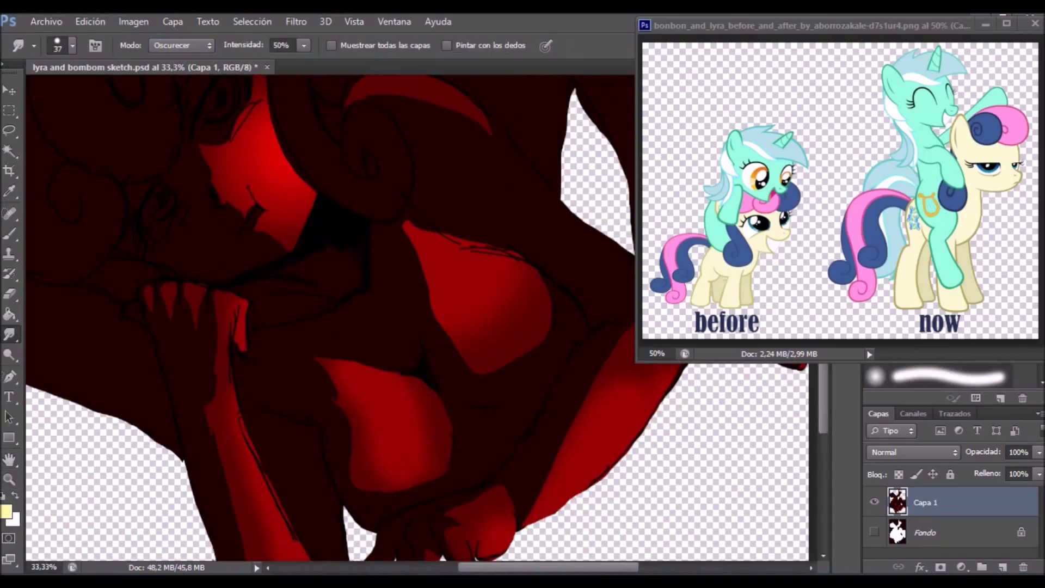
{"action": "left_click", "coordinate": [181, 46]}
{"action": "left_click", "coordinate": [169, 66]}
{"action": "key", "text": "z"}
{"action": "key", "text": "ctrl+0"}
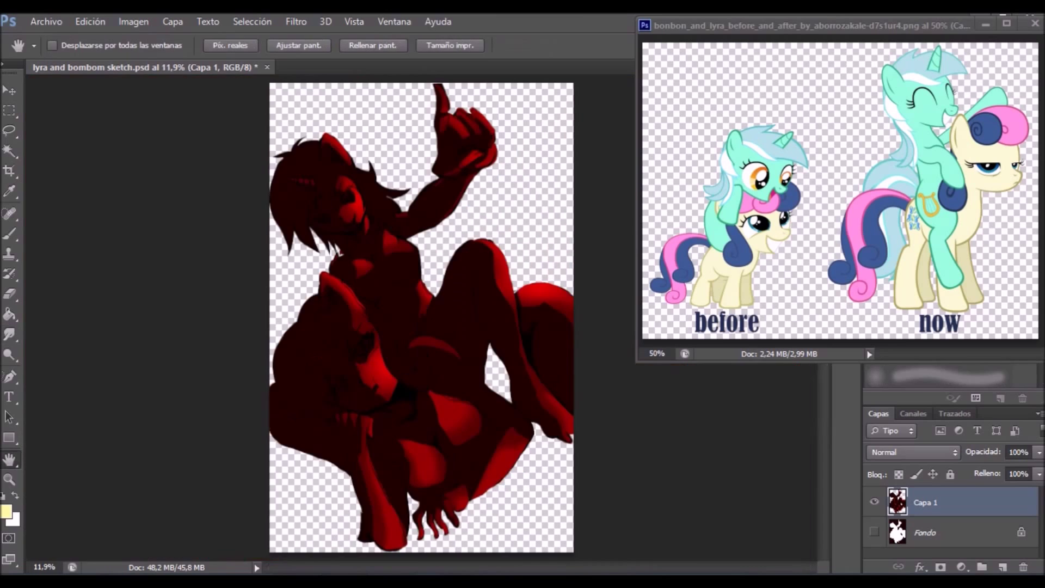
{"action": "key", "text": "ctrl+plus"}
{"action": "key", "text": "ctrl+plus"}
{"action": "key", "text": "r"}
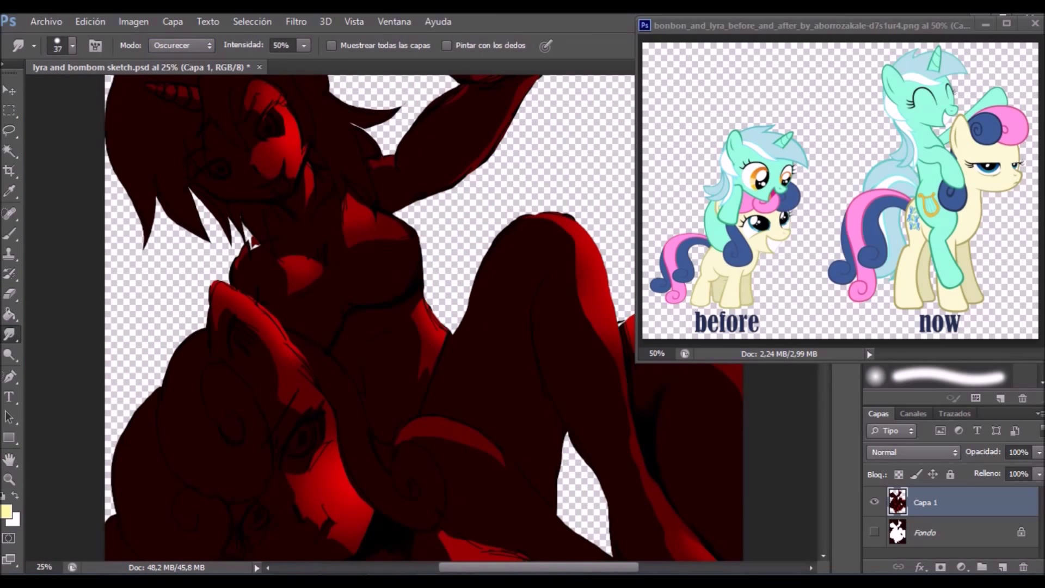
{"action": "key", "text": "ctrl+plus"}
{"action": "key", "text": "ctrl+plus"}
{"action": "left_click", "coordinate": [181, 45]}
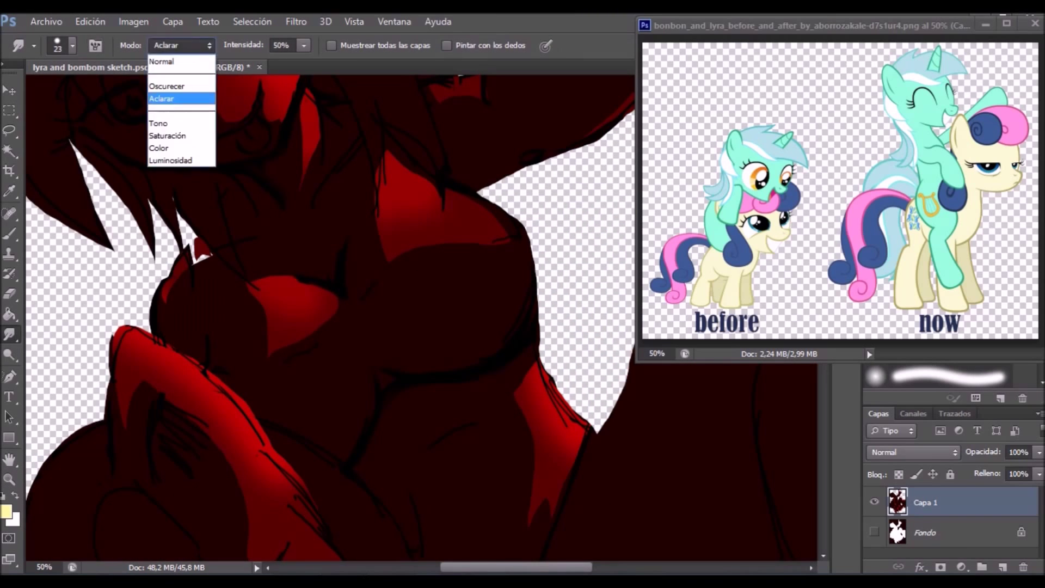
{"action": "key", "text": "Escape"}
Smudge the figures' middle in Lighten mode, then the upper head in Darken at size 43.
{"action": "key", "text": "z"}
{"action": "key", "text": "ctrl+0"}
{"action": "scroll", "coordinate": [396, 271], "scroll_direction": "up", "scroll_amount": 3}
{"action": "key", "text": "r"}
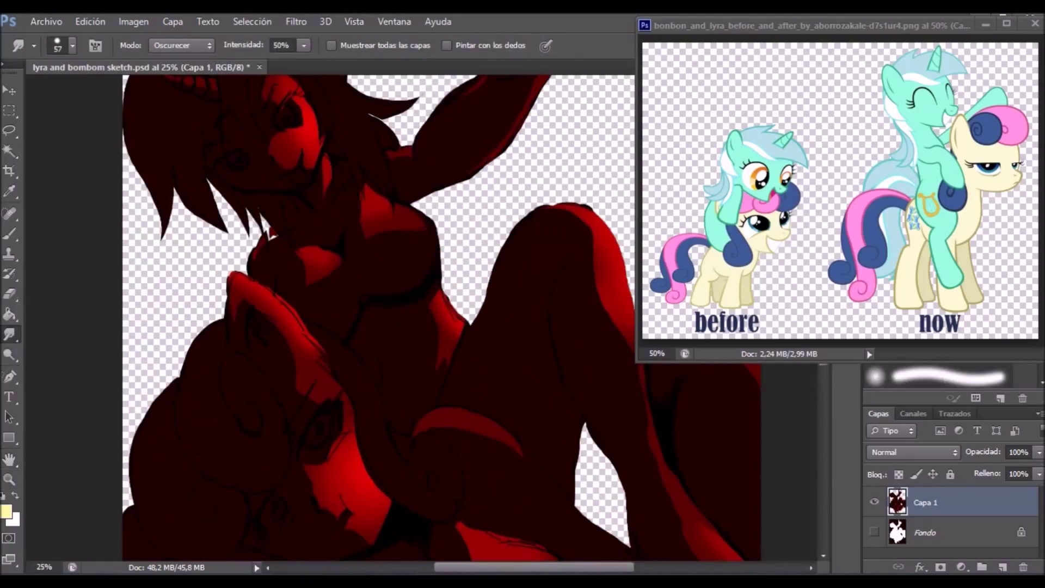
{"action": "key", "text": "shift+alt+g"}
{"action": "key", "text": "z"}
{"action": "key", "text": "ctrl+0"}
{"action": "scroll", "coordinate": [414, 272], "scroll_direction": "up", "scroll_amount": 5}
{"action": "key", "text": "r"}
{"action": "key", "text": "shift+alt+k"}
{"action": "key", "text": "bracketleft"}
{"action": "key", "text": "bracketleft"}
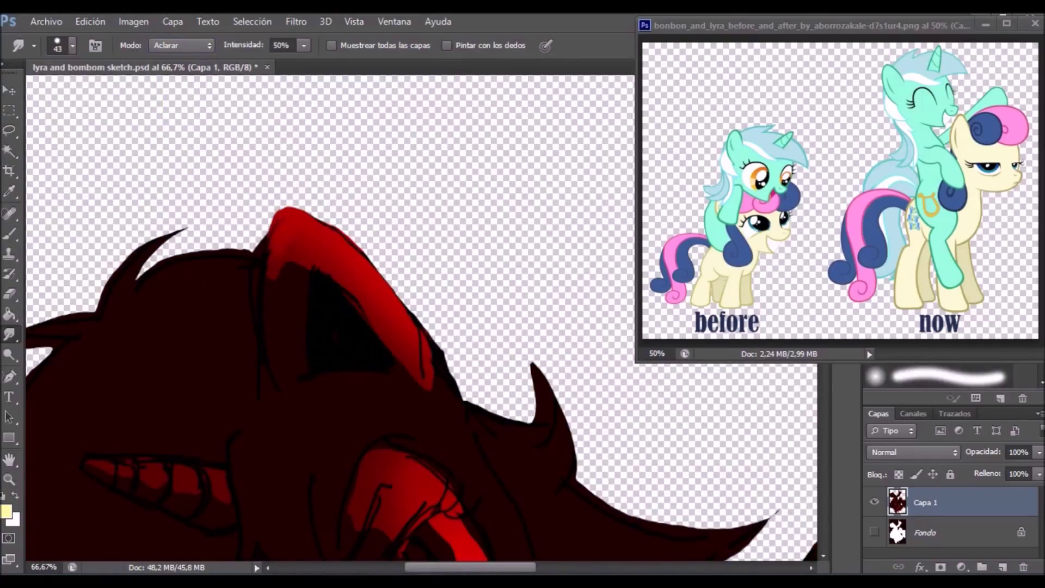
{"action": "key", "text": "h"}
{"action": "key", "text": "ctrl+0"}
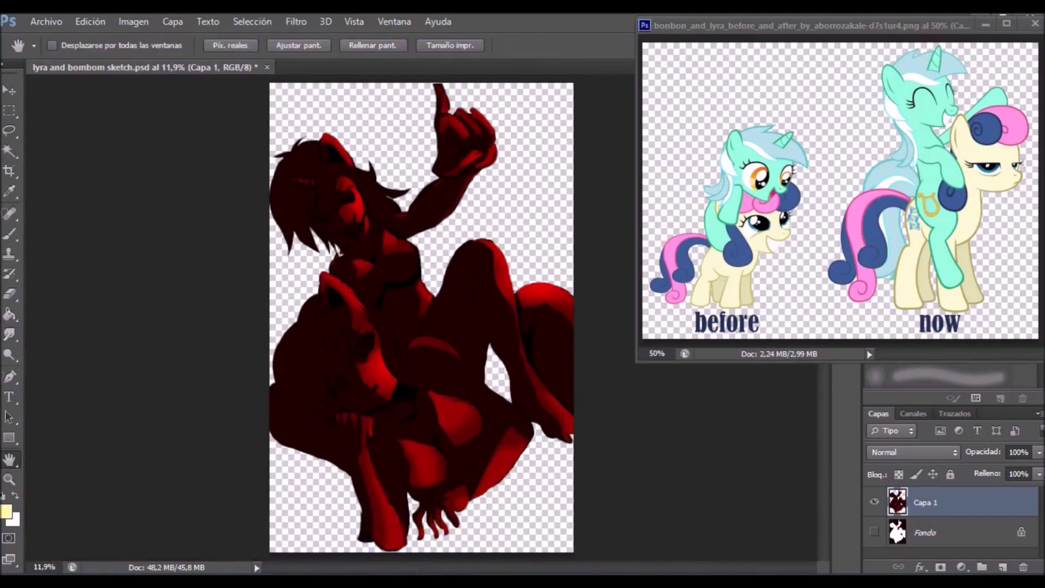
Darken a red patch on the lower figure's thigh with Hue/Saturation, then deselect.
{"action": "key", "text": "l"}
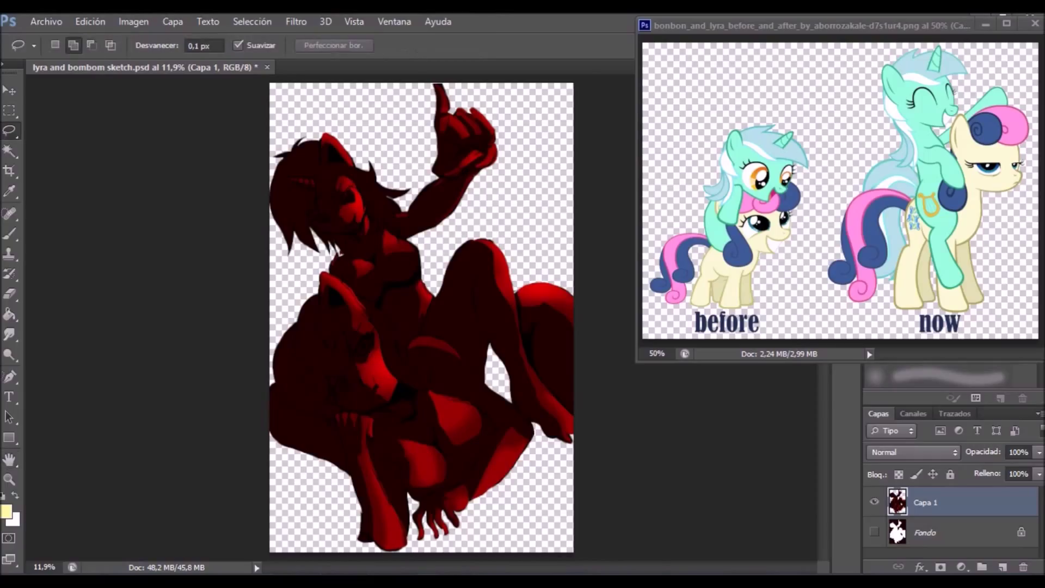
{"action": "key", "text": "z"}
{"action": "left_click", "coordinate": [525, 392]}
{"action": "key", "text": "i"}
{"action": "left_click", "coordinate": [487, 368]}
{"action": "key", "text": "r"}
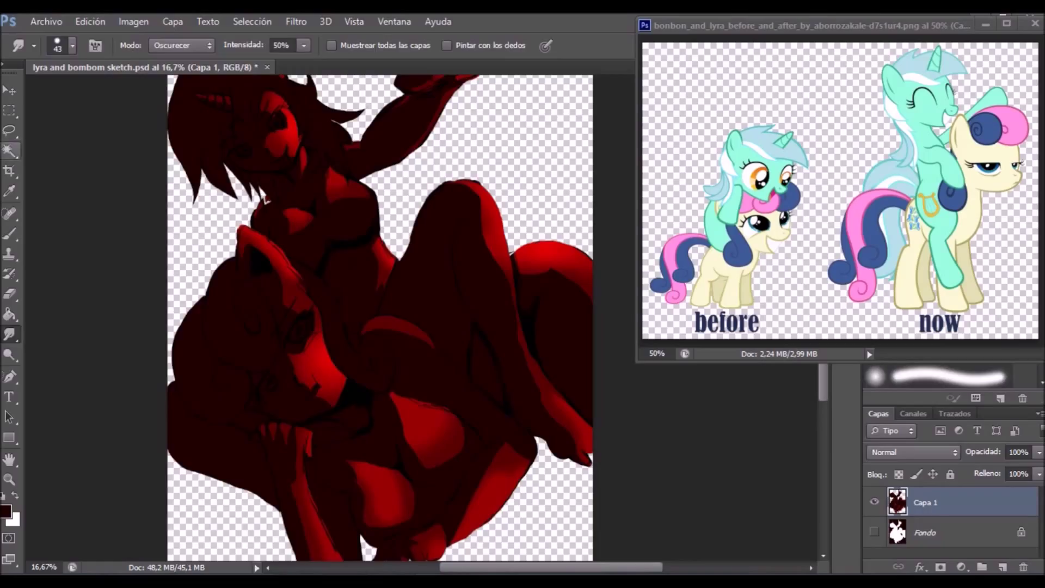
{"action": "key", "text": "w"}
{"action": "left_click", "coordinate": [472, 327]}
{"action": "key", "text": "l"}
{"action": "left_click_drag", "start_coordinate": [473, 326], "coordinate": [479, 386]}
{"action": "key", "text": "ctrl+u"}
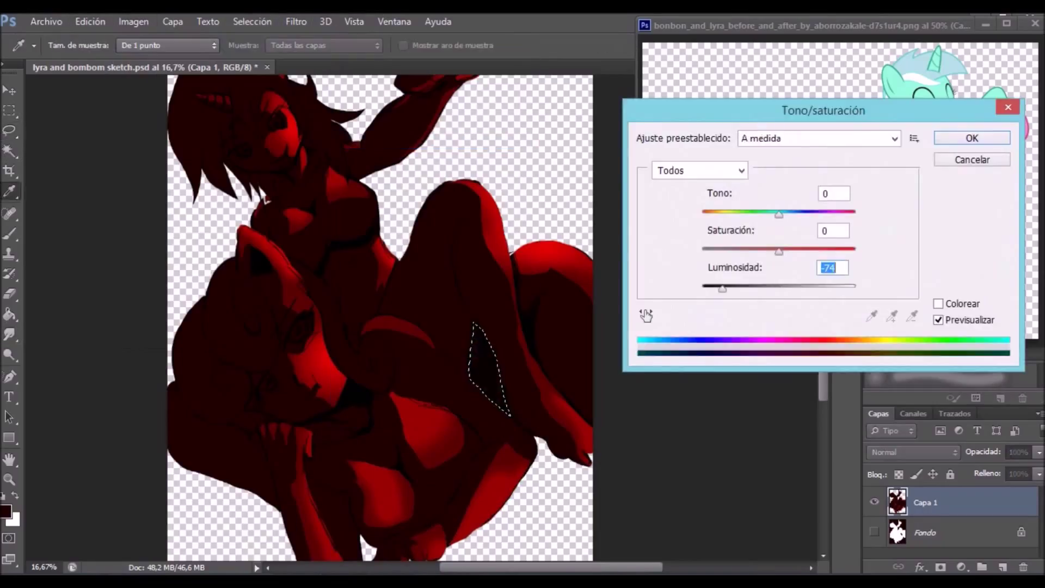
{"action": "key", "text": "Return"}
{"action": "key", "text": "ctrl+d"}
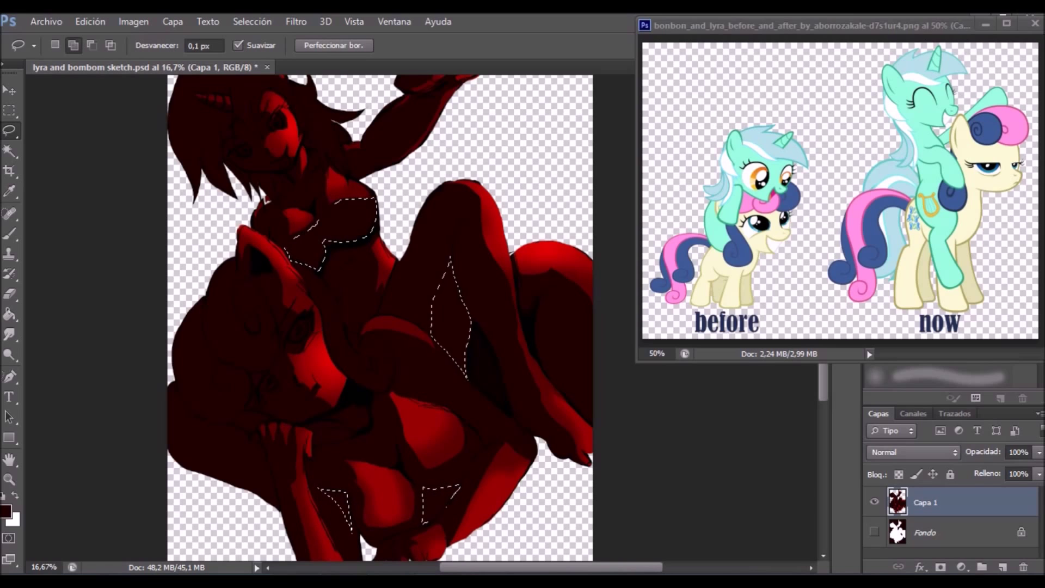
Darken further selected patches with negative Hue/Saturation Lightness and deselect.
{"action": "left_click_drag", "start_coordinate": [430, 520], "coordinate": [425, 521]}
{"action": "left_click_drag", "start_coordinate": [381, 382], "coordinate": [354, 243]}
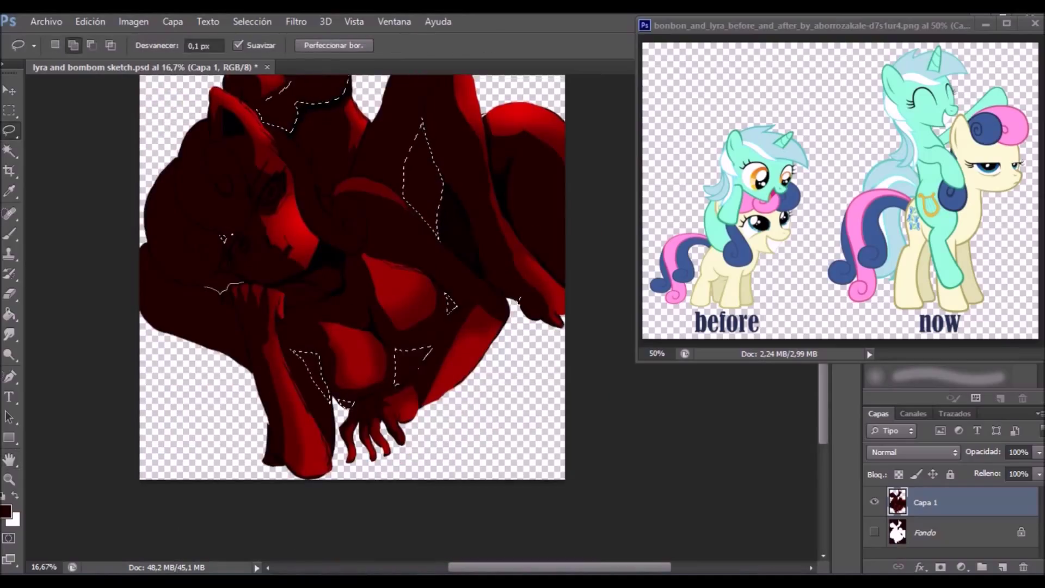
{"action": "left_click_drag", "start_coordinate": [354, 218], "coordinate": [381, 414]}
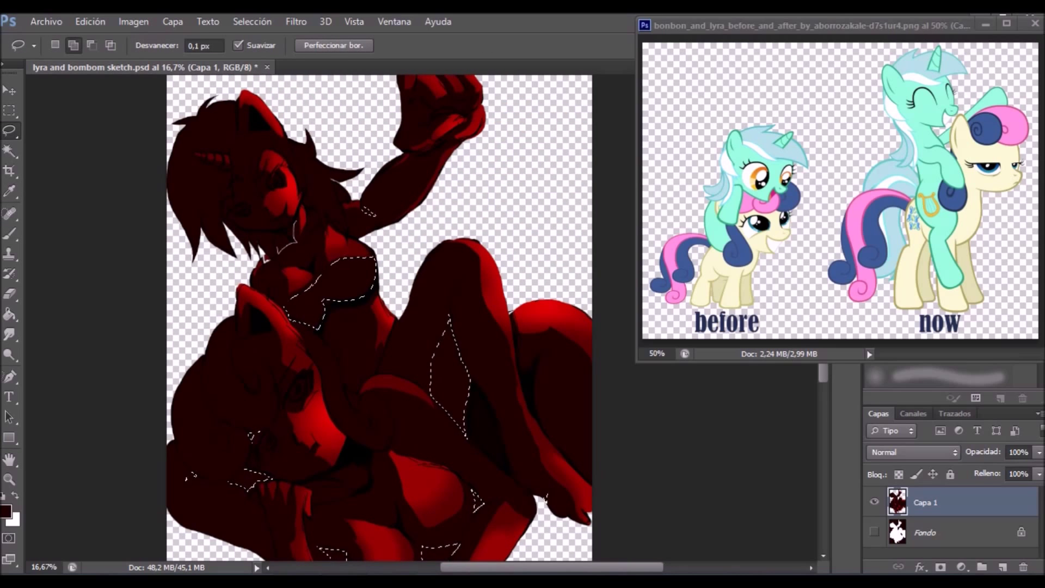
{"action": "left_click", "coordinate": [134, 21]}
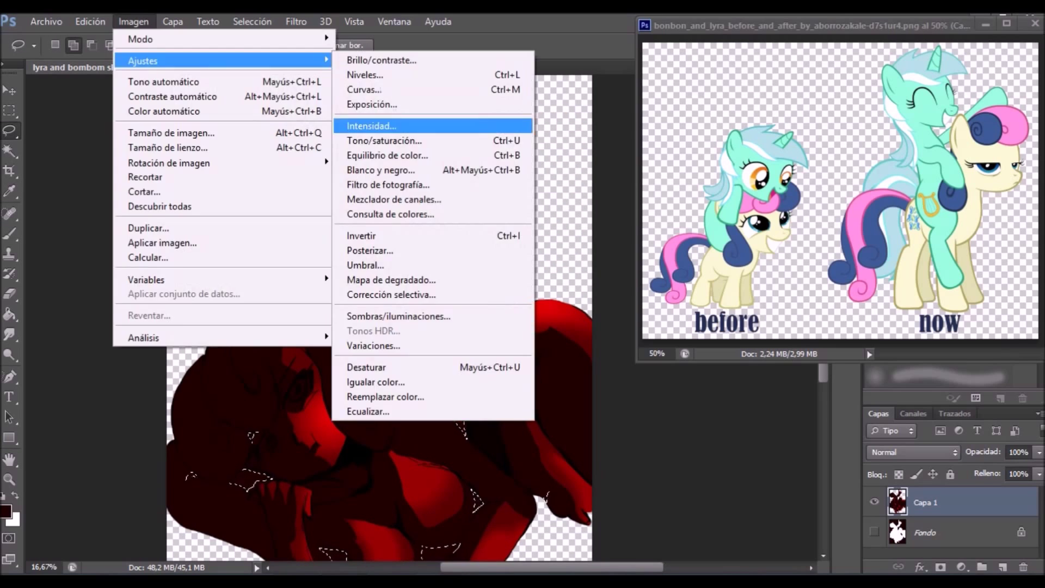
{"action": "left_click", "coordinate": [381, 140]}
{"action": "key", "text": "Return"}
{"action": "key", "text": "h"}
{"action": "key", "text": "ctrl+d"}
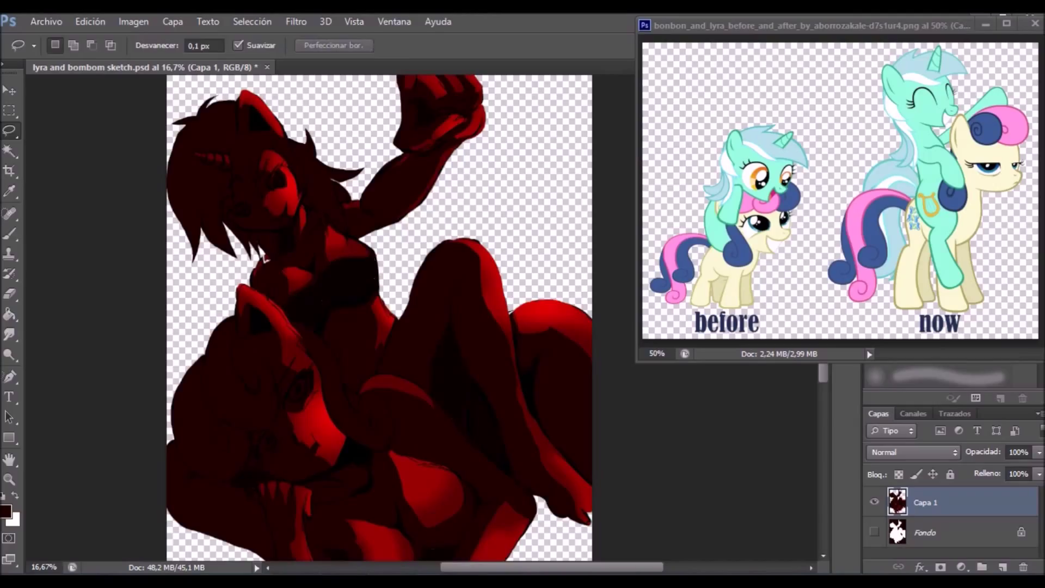
{"action": "left_click_drag", "start_coordinate": [381, 272], "coordinate": [406, 274]}
{"action": "key", "text": "ctrl+0"}
{"action": "key", "text": "l"}
Lasso-select the upper figure's ear, horn, eye, face and chest.
{"action": "left_click_drag", "start_coordinate": [403, 210], "coordinate": [405, 234]}
{"action": "left_click", "coordinate": [337, 109], "text": "ctrl"}
{"action": "left_click_drag", "start_coordinate": [358, 157], "coordinate": [381, 219]}
{"action": "left_click_drag", "start_coordinate": [237, 249], "coordinate": [240, 252]}
{"action": "mouse_move", "coordinate": [340, 248]}
{"action": "left_mouse_down"}
{"action": "mouse_move", "coordinate": [343, 278]}
{"action": "mouse_move", "coordinate": [301, 343]}
{"action": "left_mouse_up"}
{"action": "left_click_drag", "start_coordinate": [369, 349], "coordinate": [362, 366]}
{"action": "left_click_drag", "start_coordinate": [436, 388], "coordinate": [493, 516]}
Add the upper figure's legs and tail to the body selection.
{"action": "key", "text": "r"}
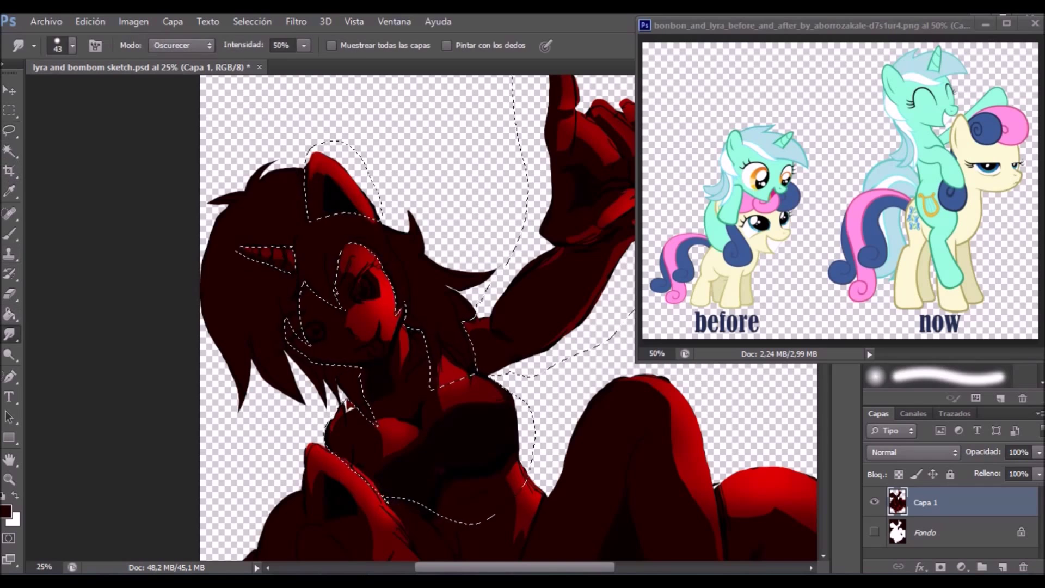
{"action": "key", "text": "l"}
{"action": "scroll", "coordinate": [381, 316], "scroll_direction": "down", "scroll_amount": 3}
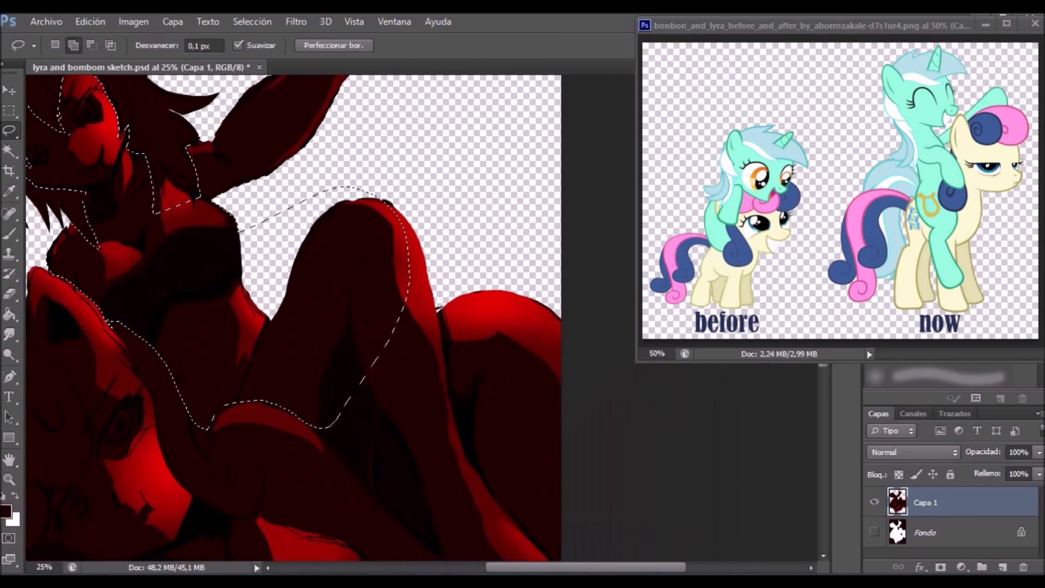
{"action": "left_click_drag", "start_coordinate": [534, 426], "coordinate": [447, 397]}
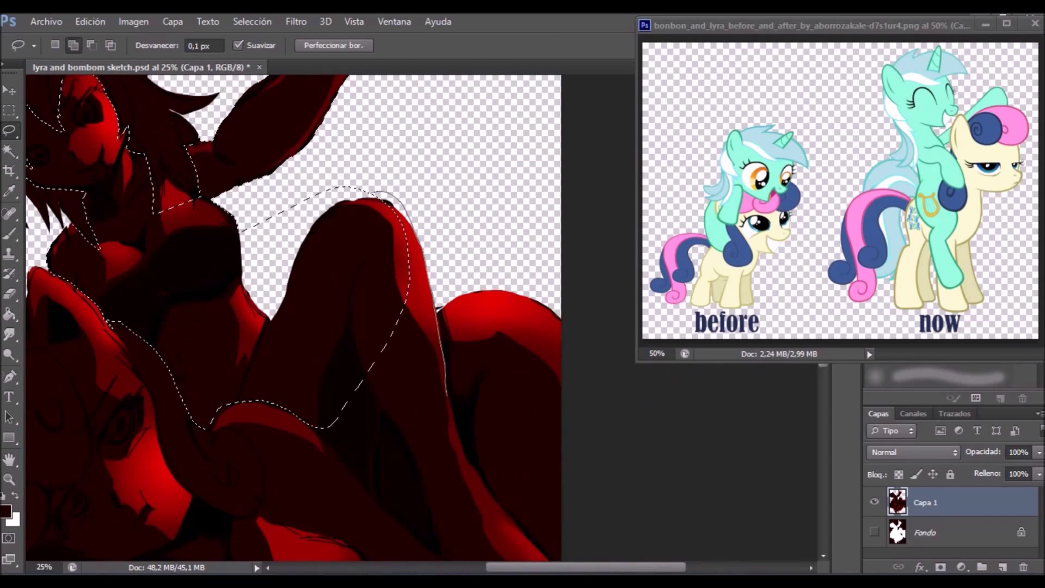
{"action": "left_click_drag", "start_coordinate": [483, 486], "coordinate": [441, 498]}
{"action": "scroll", "coordinate": [441, 499], "scroll_direction": "down", "scroll_amount": 3}
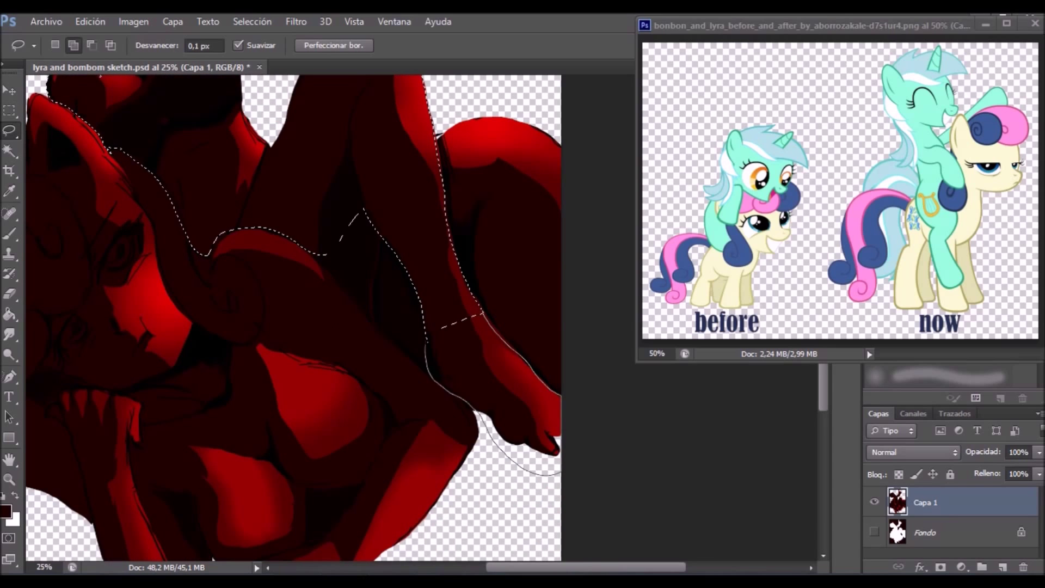
{"action": "scroll", "coordinate": [294, 316], "scroll_direction": "left", "scroll_amount": 5}
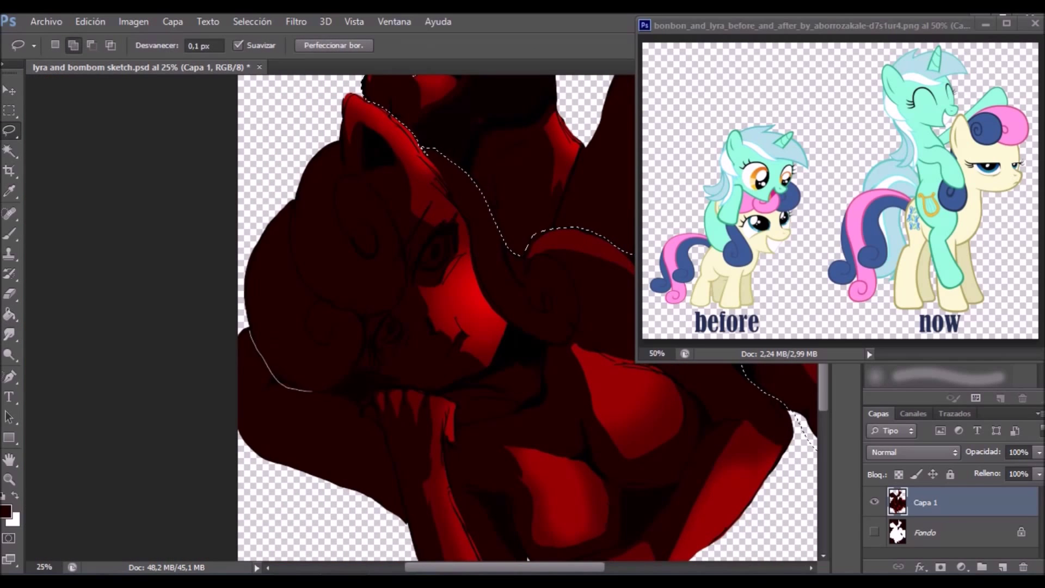
{"action": "left_click_drag", "start_coordinate": [402, 384], "coordinate": [384, 522]}
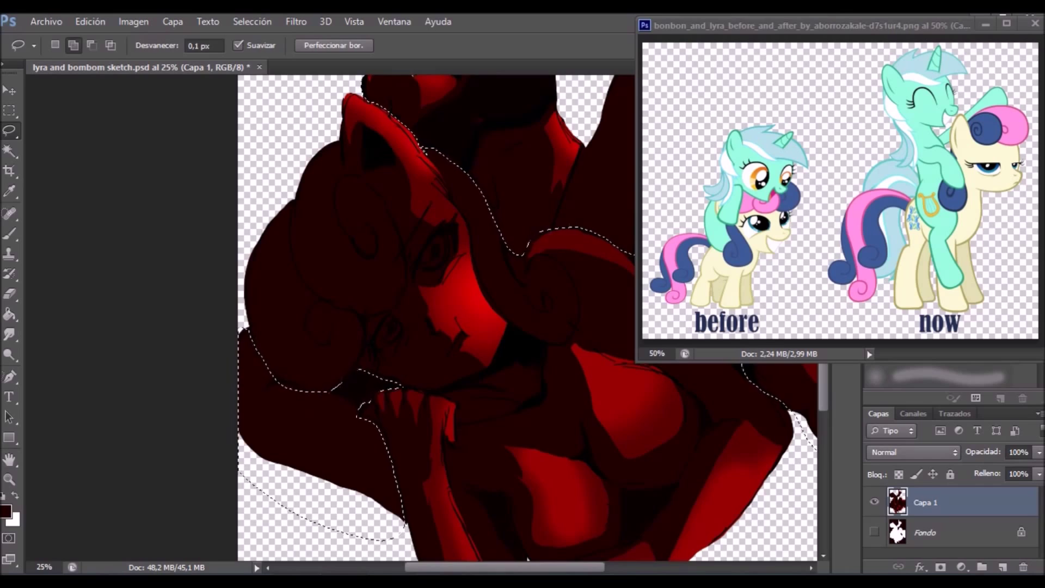
{"action": "scroll", "coordinate": [384, 522], "scroll_direction": "down", "scroll_amount": 3}
{"action": "key", "text": "ctrl+0"}
Sample the mint reference colour and colorize the upper body with Hue/Saturation (160, 47, +39).
{"action": "key", "text": "i"}
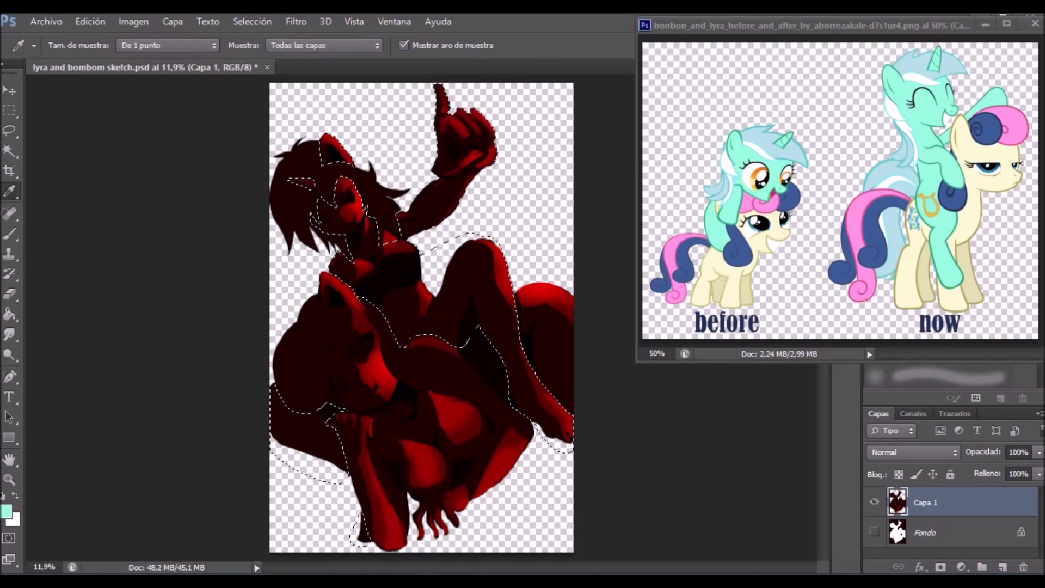
{"action": "left_click", "coordinate": [920, 93]}
{"action": "key", "text": "ctrl+u"}
{"action": "left_click_drag", "start_coordinate": [741, 252], "coordinate": [774, 252]}
{"action": "left_click_drag", "start_coordinate": [779, 288], "coordinate": [808, 288]}
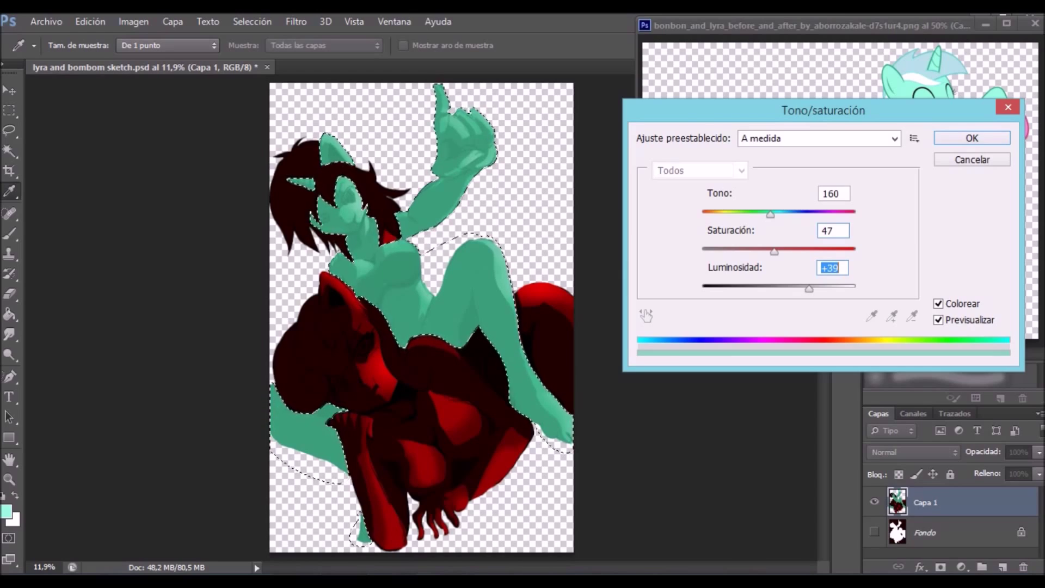
{"action": "left_click_drag", "start_coordinate": [824, 110], "coordinate": [809, 160]}
{"action": "key", "text": "Down"}
{"action": "key", "text": "Down"}
{"action": "key", "text": "Down"}
{"action": "key", "text": "Return"}
{"action": "left_click", "coordinate": [133, 21]}
Apply Color Balance on the highlights with values -100, -11, -1.
{"action": "left_click", "coordinate": [384, 156]}
{"action": "left_click", "coordinate": [828, 374]}
{"action": "key", "text": "ctrl+2"}
{"action": "key", "text": "ctrl+3"}
{"action": "key", "text": "Tab"}
{"action": "type", "text": "-18"}
{"action": "key", "text": "Tab"}
{"action": "key", "text": "Down"}
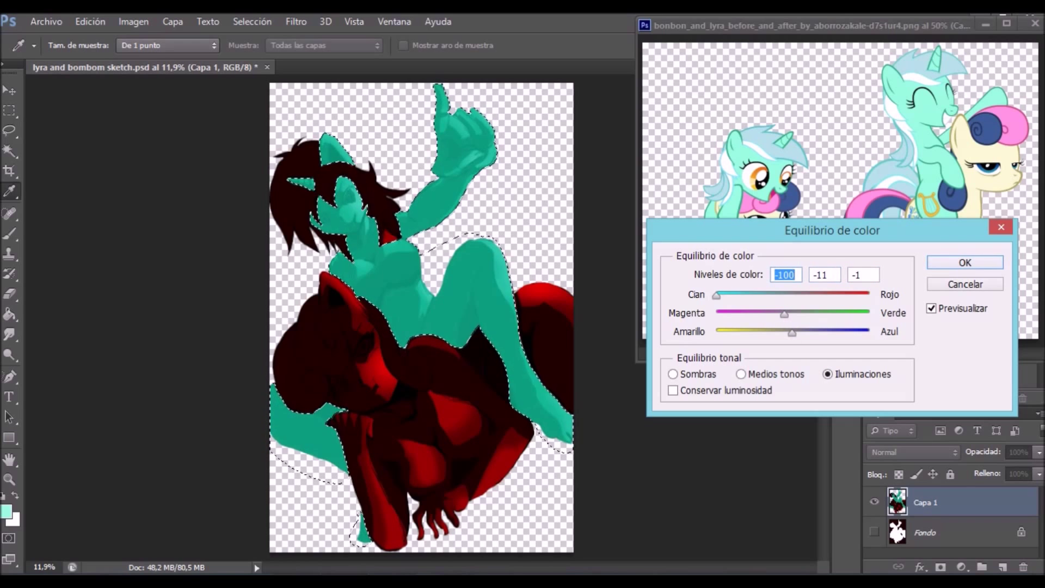
{"action": "key", "text": "Return"}
Deselect and begin lasso-outlining the lower figure's body.
{"action": "key", "text": "l"}
{"action": "key", "text": "ctrl+d"}
{"action": "left_click", "coordinate": [566, 327], "text": "ctrl"}
{"action": "mouse_move", "coordinate": [556, 237]}
{"action": "left_mouse_down"}
{"action": "mouse_move", "coordinate": [431, 255]}
{"action": "mouse_move", "coordinate": [441, 326]}
{"action": "left_mouse_up"}
{"action": "key", "text": "ctrl+0"}
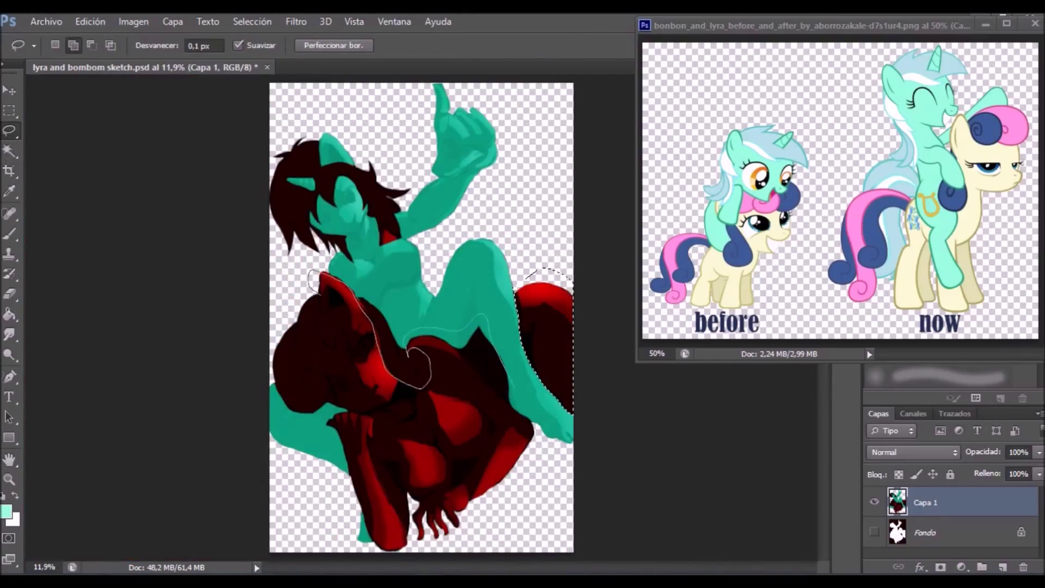
Finish selecting the lower figure's body, excluding the dark hair areas.
{"action": "left_click_drag", "start_coordinate": [487, 316], "coordinate": [490, 317]}
{"action": "left_click", "coordinate": [361, 297], "text": "ctrl"}
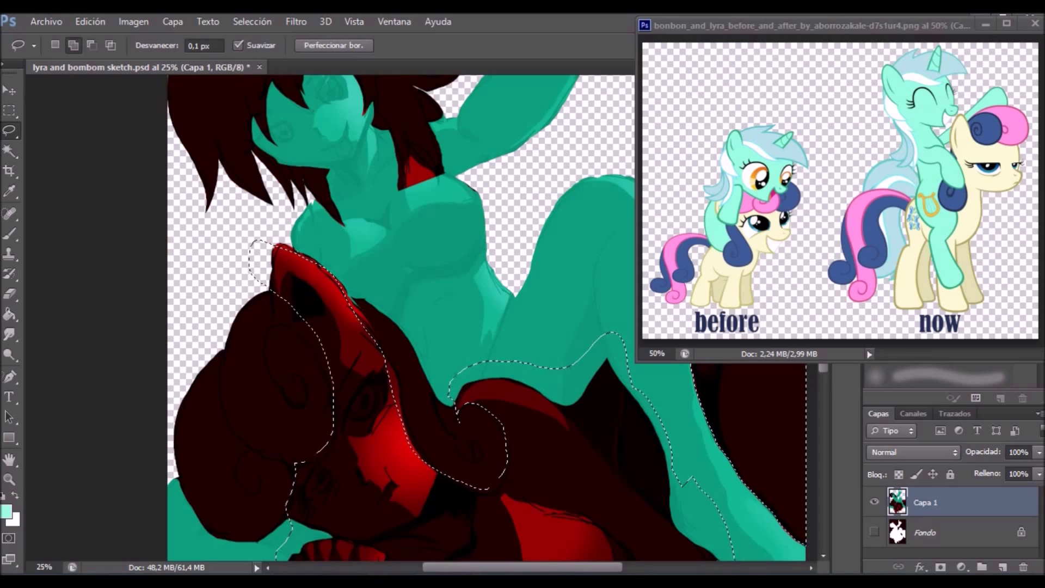
{"action": "left_click_drag", "start_coordinate": [361, 296], "coordinate": [501, 476]}
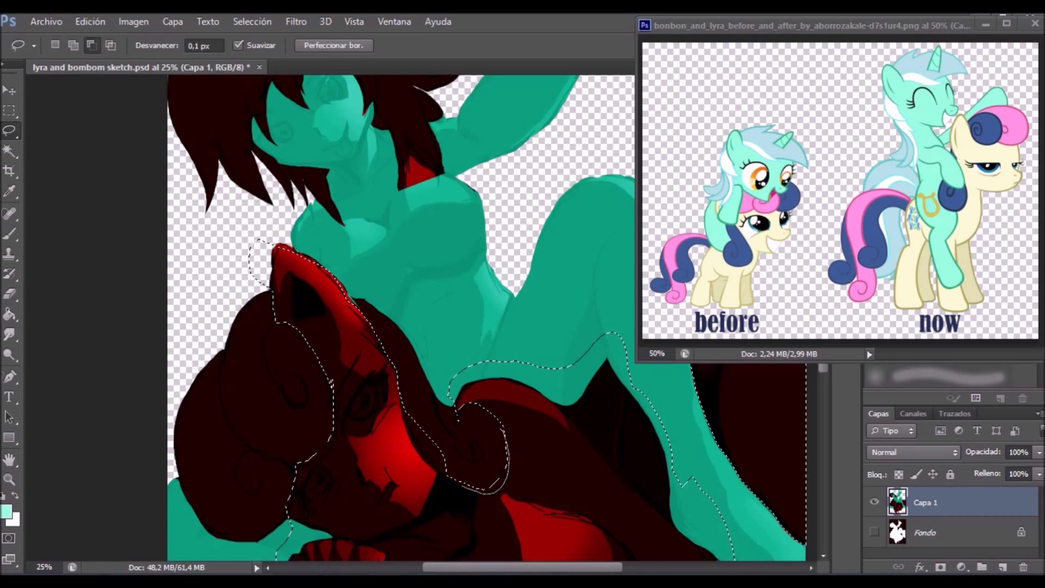
{"action": "key", "text": "w"}
{"action": "key", "text": "h"}
{"action": "key", "text": "ctrl+0"}
{"action": "key", "text": "w"}
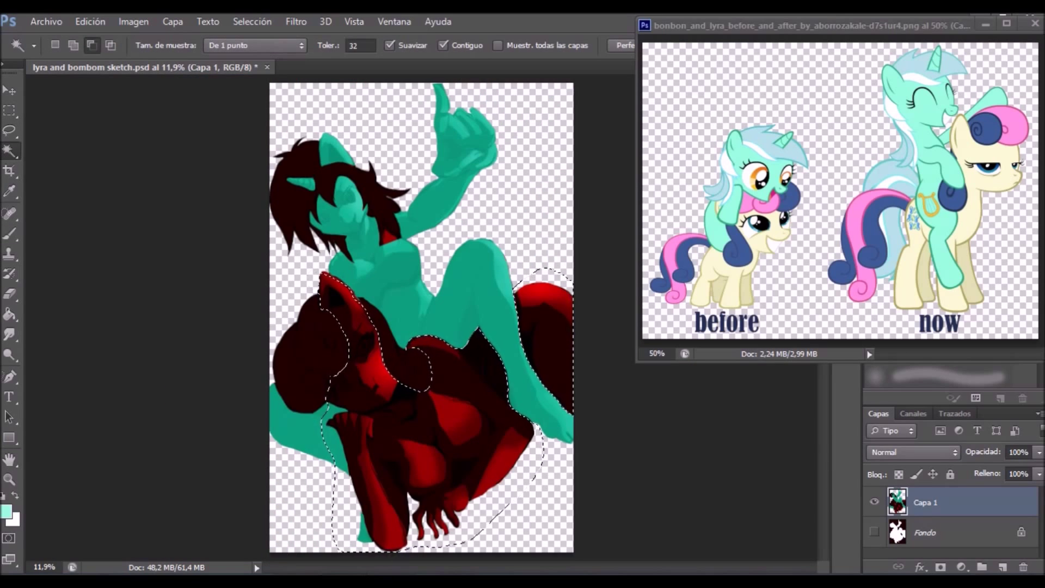
Sample the cream reference colour and colorize the lower figure tan with Hue/Saturation.
{"action": "key", "text": "i"}
{"action": "left_click", "coordinate": [959, 256]}
{"action": "left_click", "coordinate": [133, 21]}
{"action": "key", "text": "ctrl+u"}
{"action": "left_click_drag", "start_coordinate": [768, 332], "coordinate": [782, 332]}
{"action": "left_click_drag", "start_coordinate": [813, 156], "coordinate": [804, 266]}
{"action": "left_click_drag", "start_coordinate": [774, 442], "coordinate": [789, 442]}
{"action": "left_click_drag", "start_coordinate": [722, 408], "coordinate": [755, 408]}
{"action": "left_click_drag", "start_coordinate": [710, 370], "coordinate": [704, 370]}
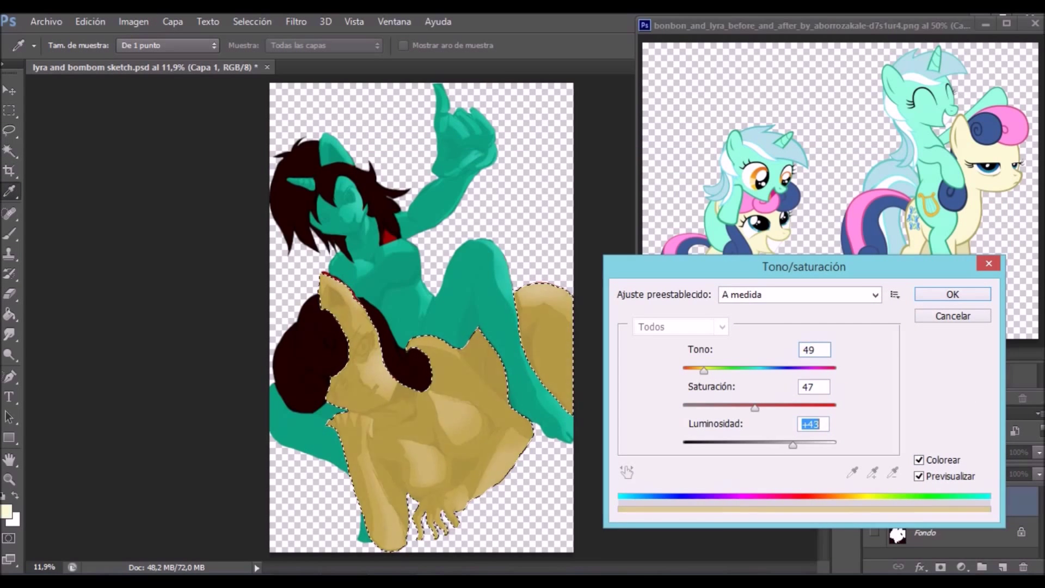
{"action": "left_click_drag", "start_coordinate": [789, 444], "coordinate": [787, 444]}
{"action": "left_click_drag", "start_coordinate": [755, 407], "coordinate": [743, 407]}
{"action": "key", "text": "Tab"}
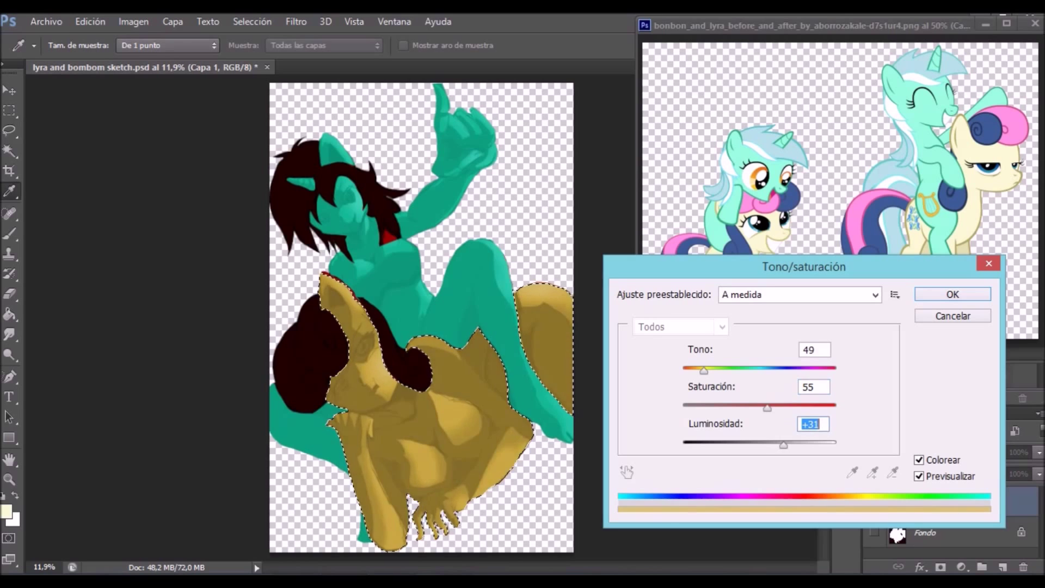
Apply Color Balance -25, -18, -14 to the lower figure, then deselect.
{"action": "key", "text": "Return"}
{"action": "left_click", "coordinate": [133, 21]}
{"action": "key", "text": "Return"}
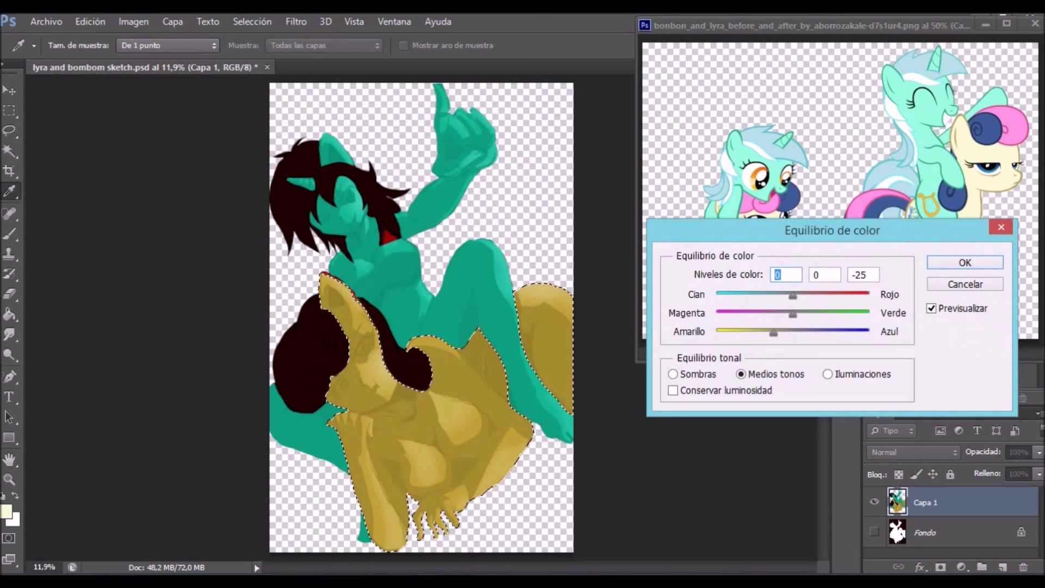
{"action": "type", "text": "-25-18-14"}
{"action": "key", "text": "Return"}
{"action": "key", "text": "l"}
{"action": "key", "text": "ctrl+d"}
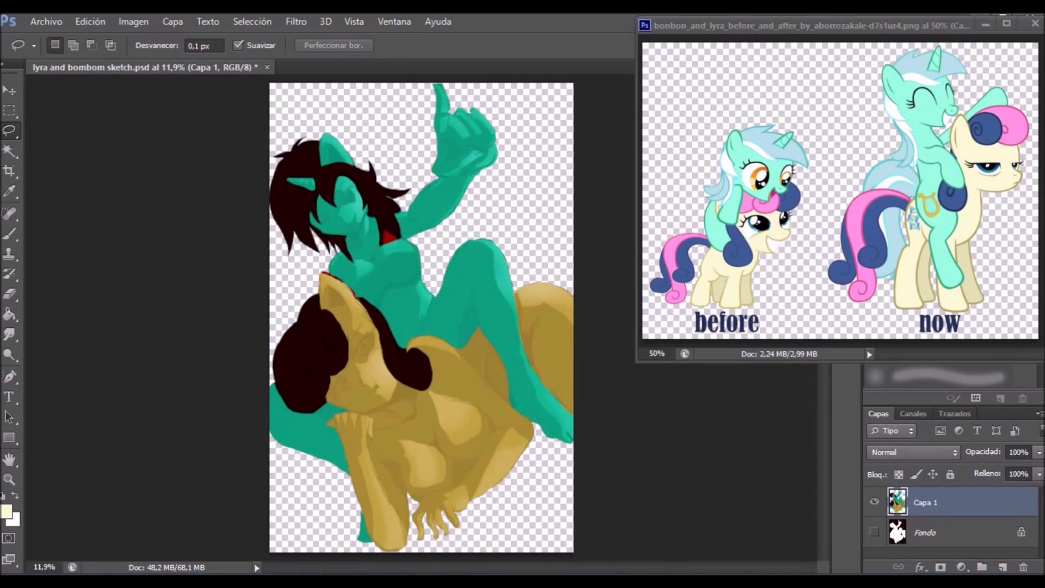
Paint Bucket the red fringes on the green figure's chest with mint green.
{"action": "left_click", "coordinate": [386, 240], "text": "ctrl"}
{"action": "key", "text": "g"}
{"action": "left_click", "coordinate": [381, 305], "text": "alt"}
{"action": "left_click", "coordinate": [370, 256]}
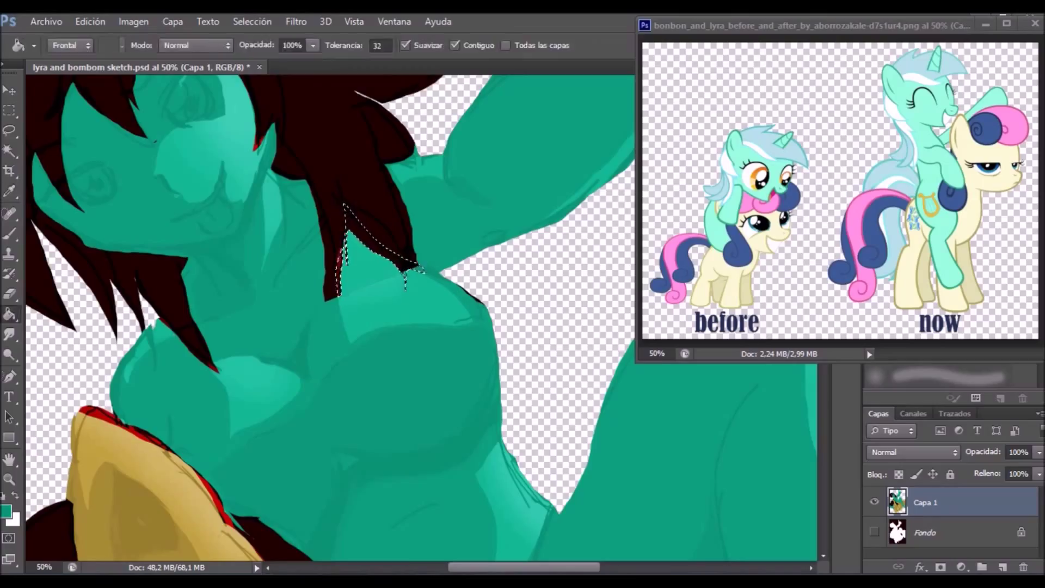
{"action": "key", "text": "ctrl+d"}
Select the lower figure's red edge and fill it with the gold skin colour.
{"action": "left_click_drag", "start_coordinate": [327, 414], "coordinate": [376, 291]}
{"action": "key", "text": "w"}
{"action": "left_click", "coordinate": [136, 289]}
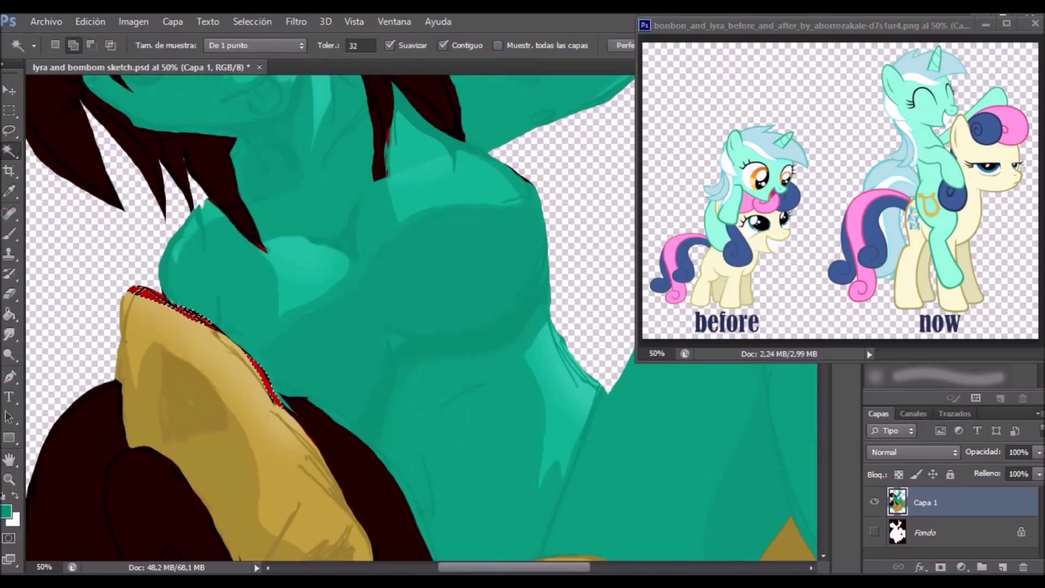
{"action": "key", "text": "g"}
{"action": "left_click", "coordinate": [180, 381], "text": "alt"}
{"action": "left_click", "coordinate": [163, 305]}
{"action": "key", "text": "ctrl+d"}
Flip the right-hand ponies in the reference image horizontally with Free Transform.
{"action": "key", "text": "h"}
{"action": "key", "text": "ctrl+0"}
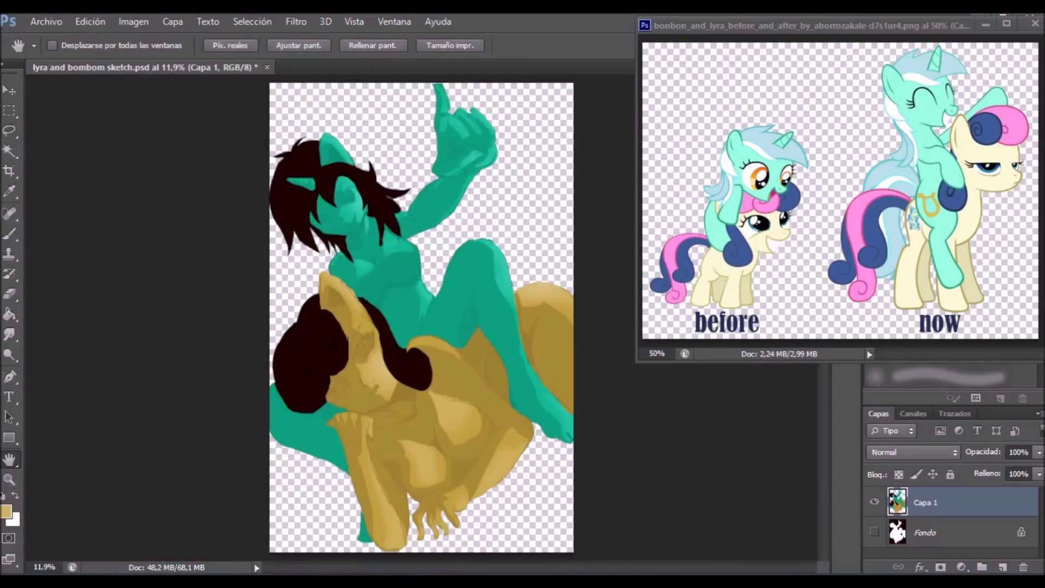
{"action": "key", "text": "z"}
{"action": "left_click_drag", "start_coordinate": [819, 38], "coordinate": [1037, 343]}
{"action": "key", "text": "ctrl+t"}
{"action": "left_click_drag", "start_coordinate": [1037, 191], "coordinate": [850, 191]}
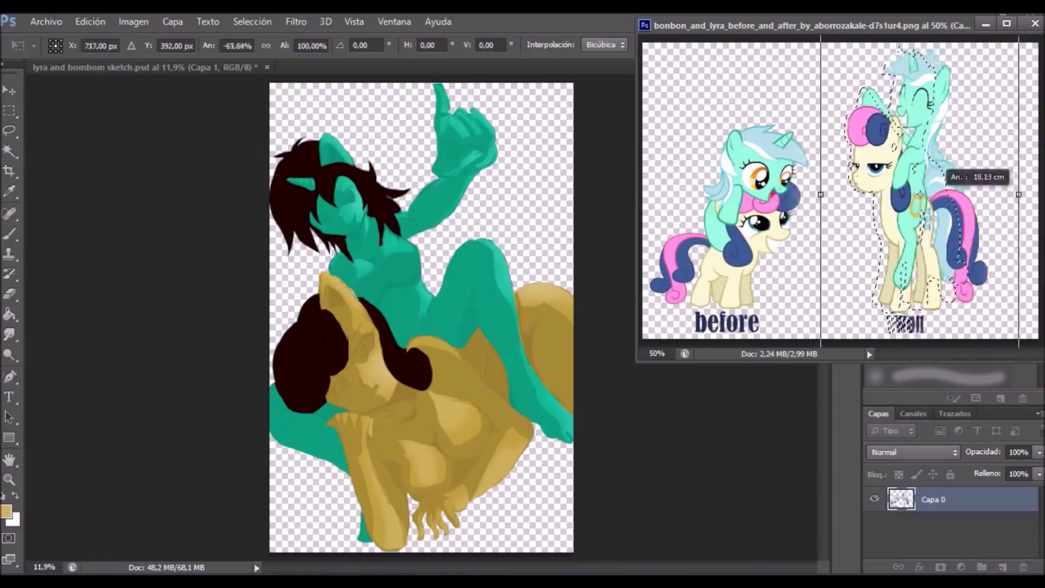
{"action": "key", "text": "Return"}
{"action": "left_click", "coordinate": [381, 327]}
{"action": "left_click", "coordinate": [330, 336]}
{"action": "left_click", "coordinate": [468, 401]}
Lasso the lower figure's front hair and colorize it navy (218, 100, +5).
{"action": "key", "text": "l"}
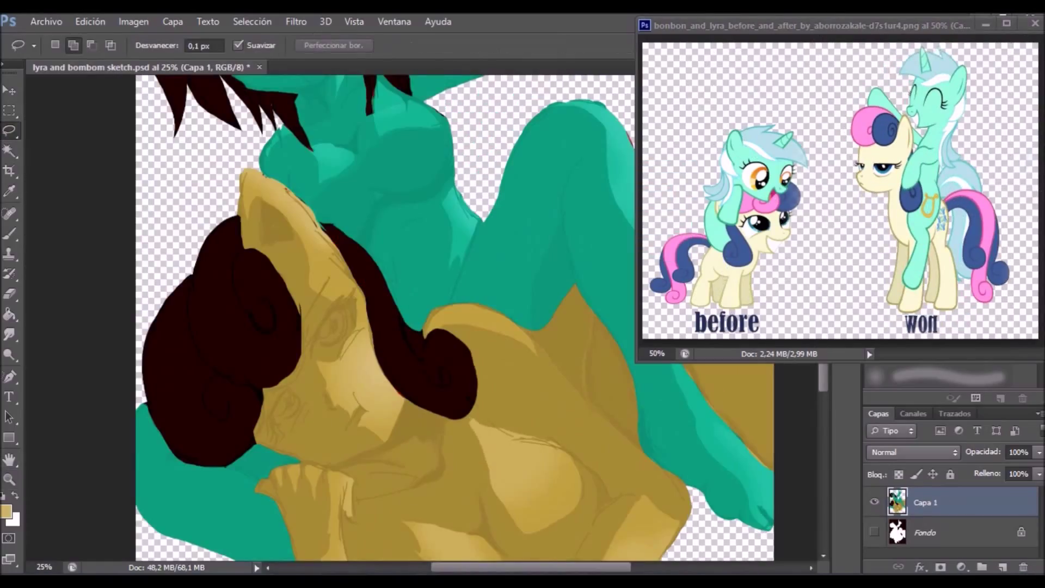
{"action": "left_click_drag", "start_coordinate": [421, 355], "coordinate": [407, 324]}
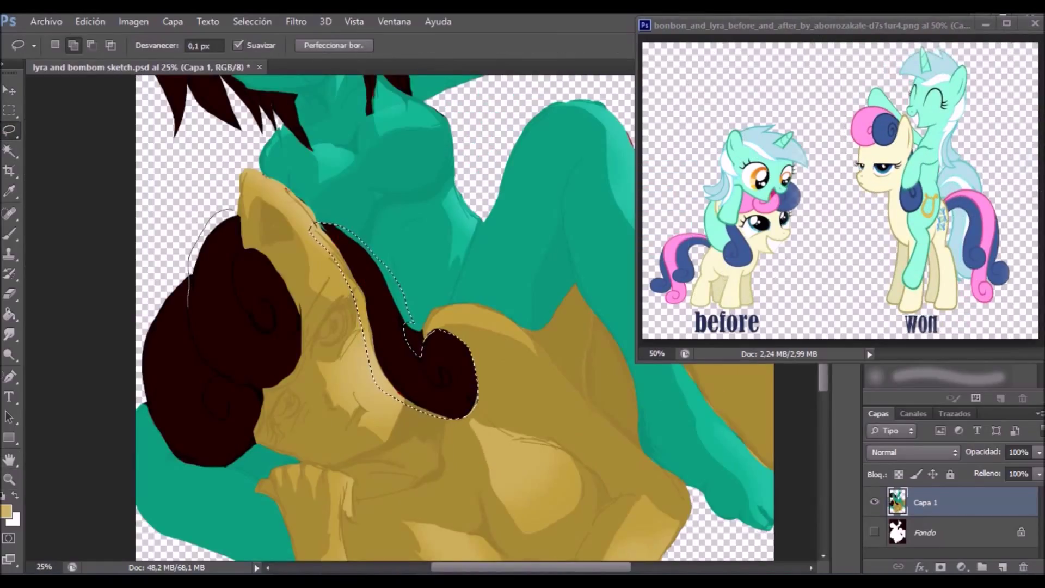
{"action": "left_click_drag", "start_coordinate": [265, 384], "coordinate": [239, 215]}
{"action": "key", "text": "w"}
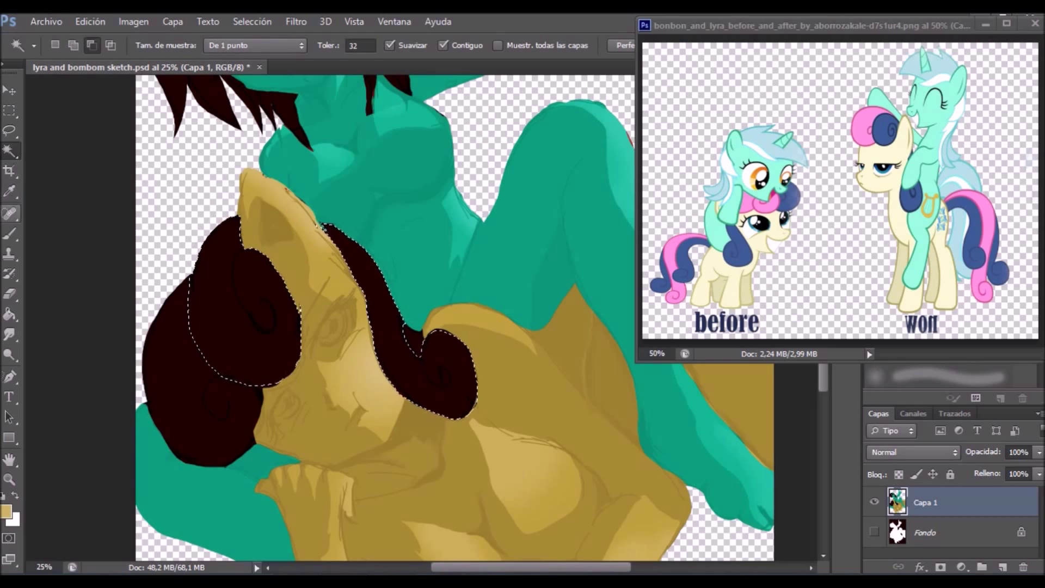
{"action": "key", "text": "i"}
{"action": "key", "text": "ctrl+u"}
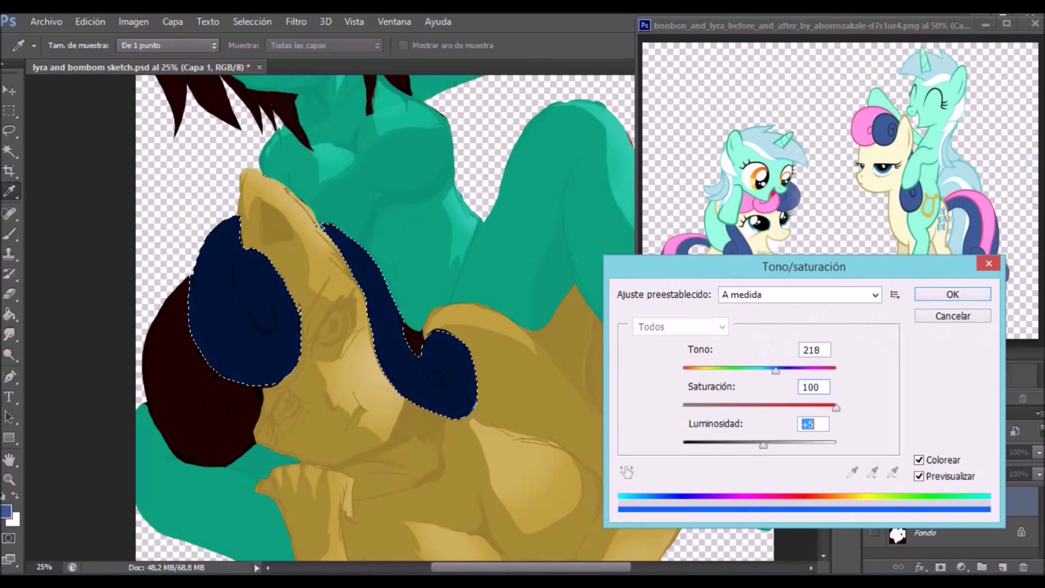
{"action": "key", "text": "Return"}
{"action": "key", "text": "l"}
Lasso the back brown mane and colorize it dark magenta.
{"action": "key", "text": "ctrl+d"}
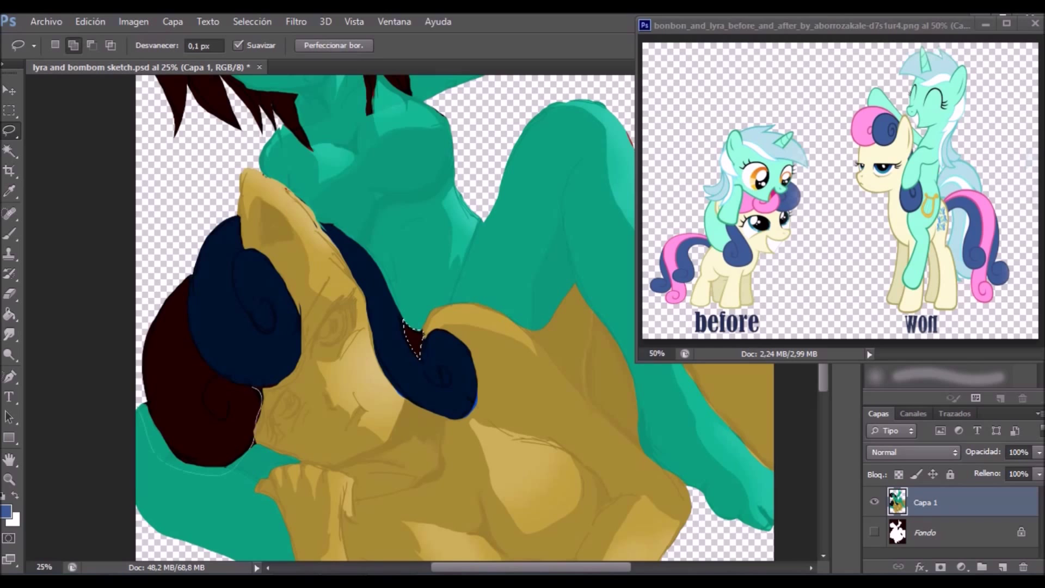
{"action": "left_click_drag", "start_coordinate": [136, 291], "coordinate": [250, 446]}
{"action": "key", "text": "i"}
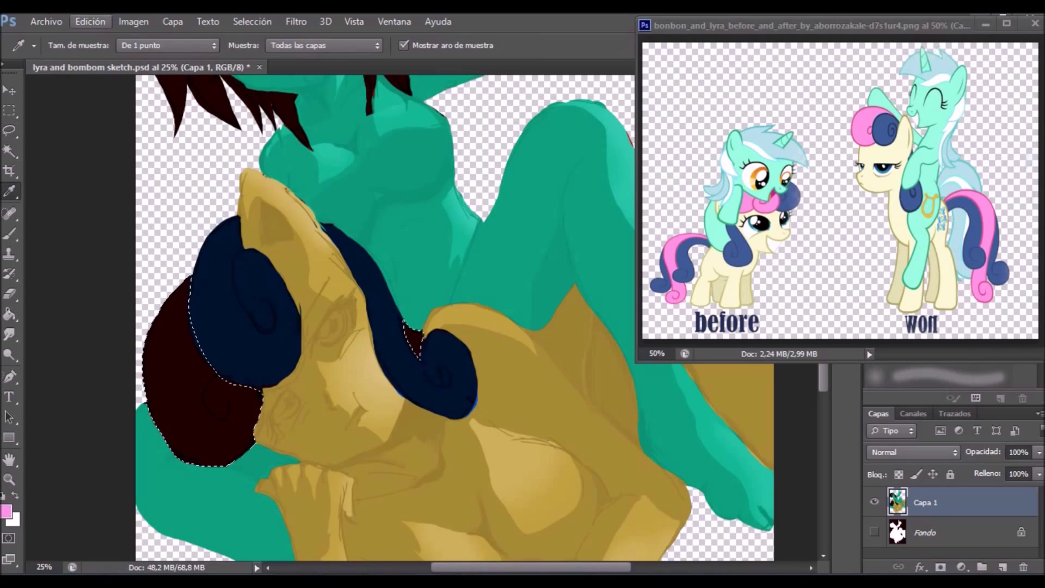
{"action": "key", "text": "ctrl+u"}
{"action": "key", "text": "Tab"}
{"action": "key", "text": "Return"}
Zoom to the upper figure's head and Magic Wand-select her dark hair.
{"action": "key", "text": "ctrl+minus"}
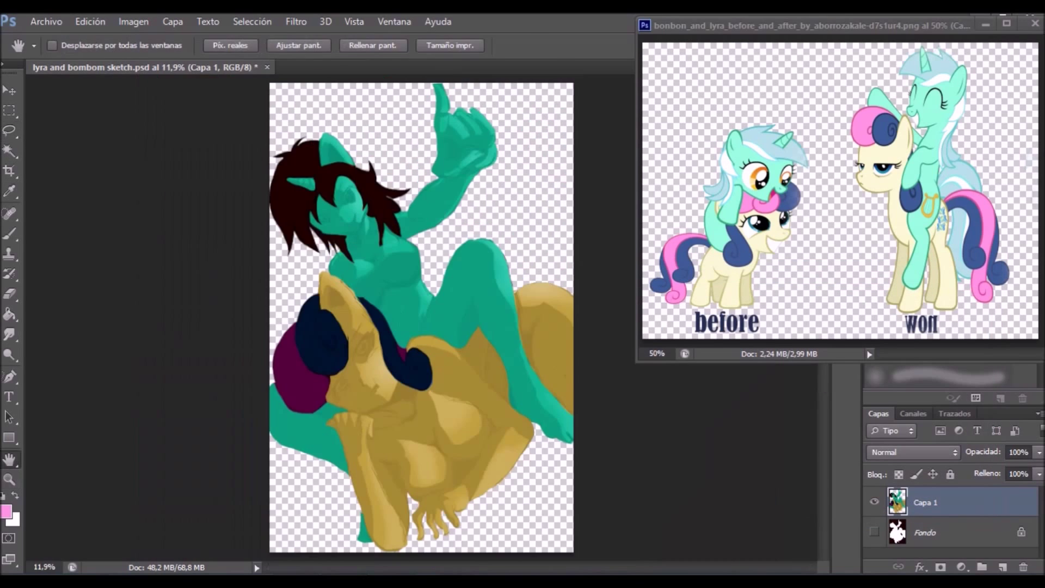
{"action": "key", "text": "z"}
{"action": "key", "text": "ctrl+plus"}
{"action": "key", "text": "w"}
{"action": "left_click", "coordinate": [229, 305]}
Colorize the upper figure's hair dark teal with saturation 100 and lightness -25.
{"action": "key", "text": "i"}
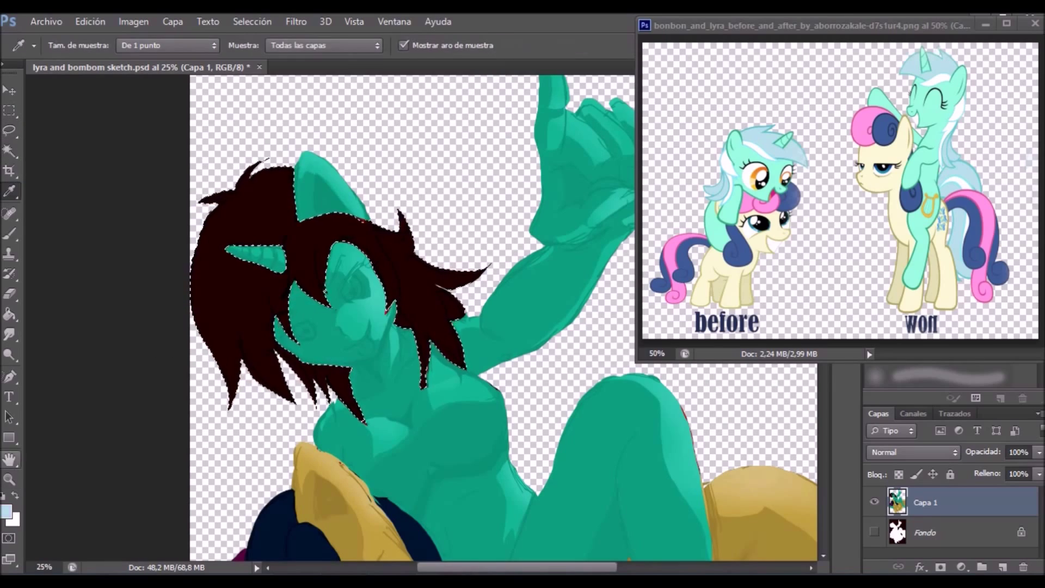
{"action": "key", "text": "ctrl+u"}
{"action": "key", "text": "alt+o"}
{"action": "type", "text": "100"}
{"action": "key", "text": "Tab"}
{"action": "type", "text": "-25"}
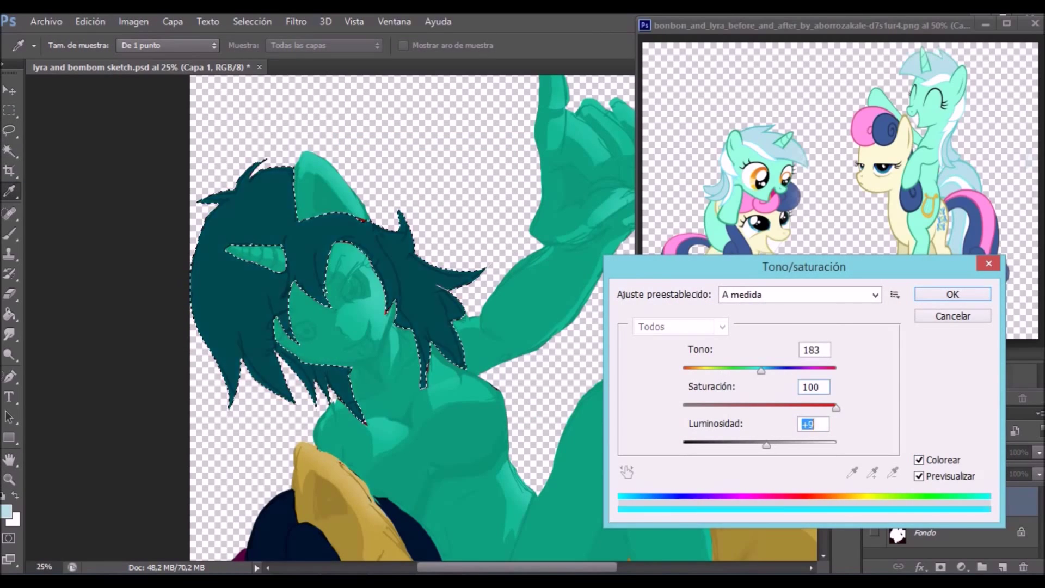
{"action": "key", "text": "Return"}
{"action": "key", "text": "l"}
{"action": "key", "text": "ctrl+o"}
{"action": "left_click", "coordinate": [618, 168]}
{"action": "key", "text": "Return"}
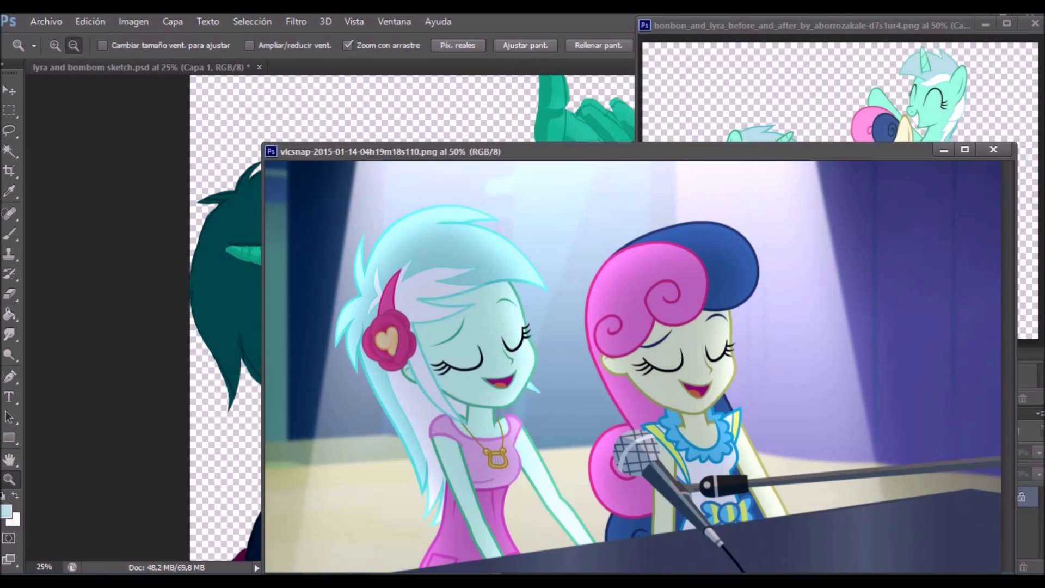
{"action": "key", "text": "v"}
{"action": "left_click_drag", "start_coordinate": [544, 152], "coordinate": [908, 294]}
Zoom to the upper figure's head and change the Smudge tool's blending mode.
{"action": "key", "text": "z"}
{"action": "key", "text": "ctrl+0"}
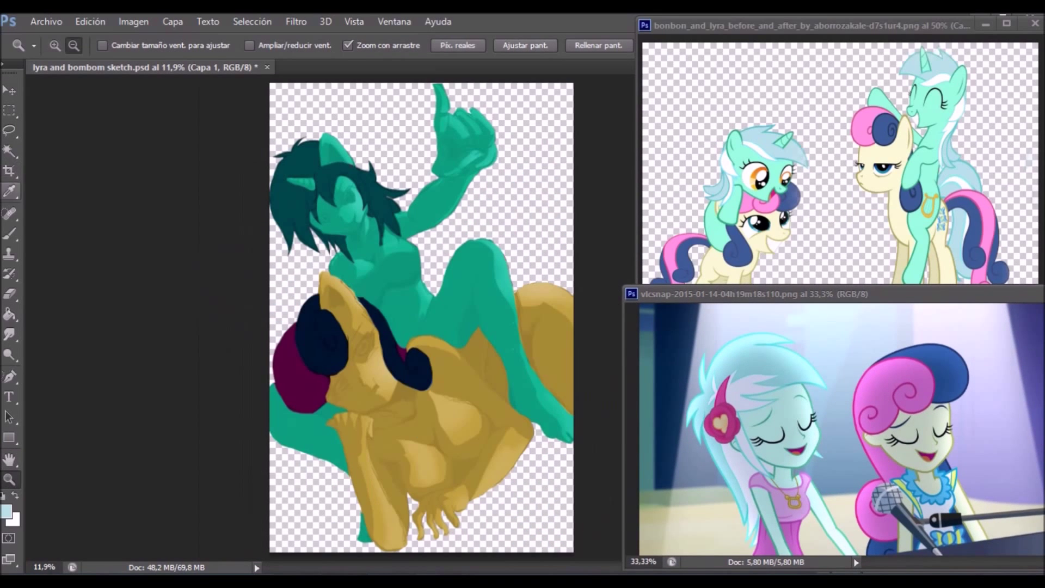
{"action": "key", "text": "ctrl+minus"}
{"action": "key", "text": "ctrl+minus"}
{"action": "key", "text": "ctrl+plus"}
{"action": "key", "text": "ctrl+plus"}
{"action": "key", "text": "ctrl+plus"}
{"action": "key", "text": "ctrl+plus"}
{"action": "key", "text": "r"}
{"action": "left_click", "coordinate": [182, 46]}
{"action": "left_click", "coordinate": [163, 66]}
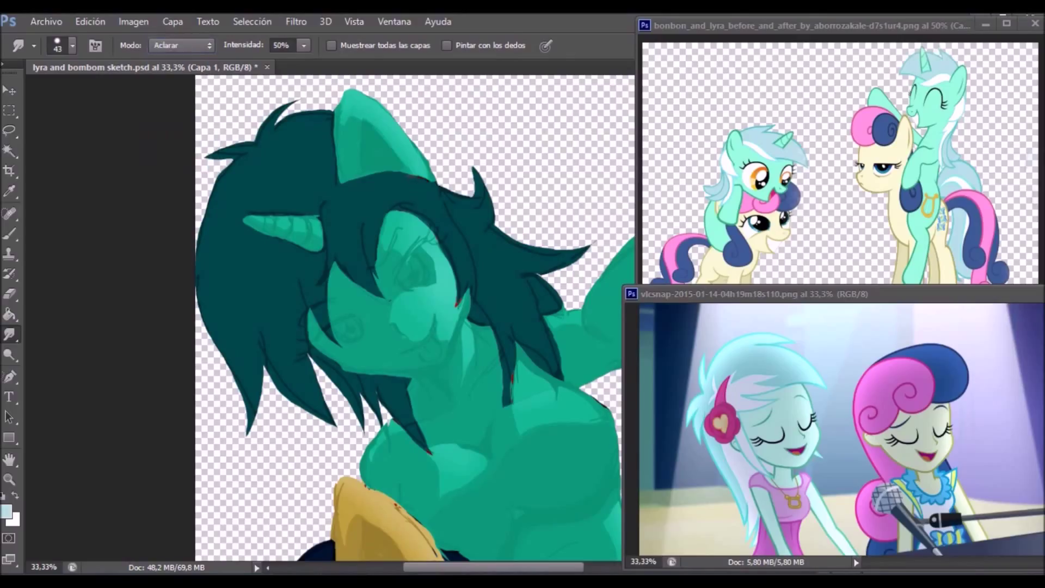
Lasso the upper figure's front hair strands and colorize them light grey (0, 0, +52).
{"action": "key", "text": "l"}
{"action": "left_click_drag", "start_coordinate": [390, 211], "coordinate": [461, 297]}
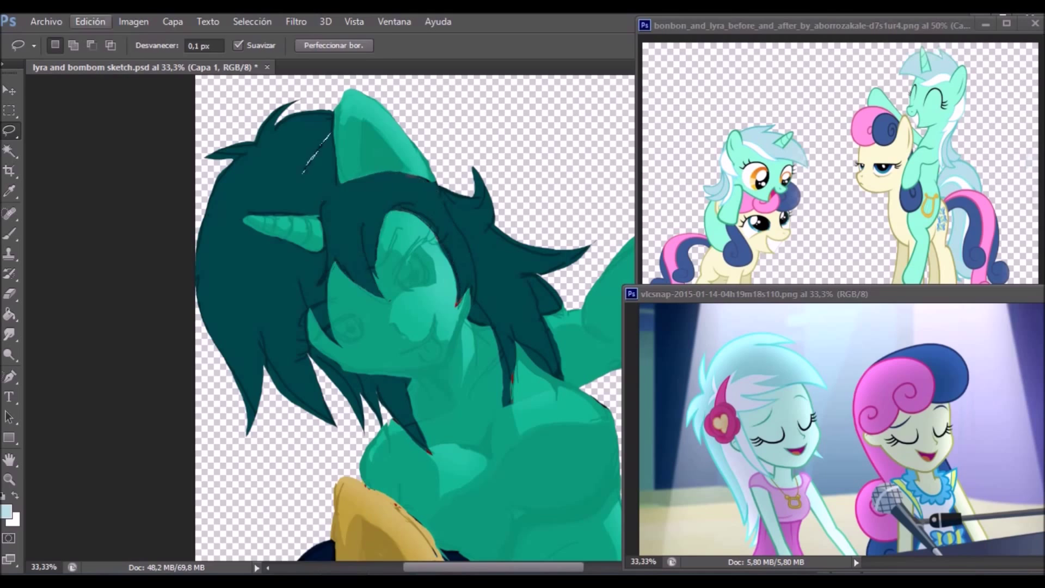
{"action": "left_click_drag", "start_coordinate": [333, 174], "coordinate": [313, 280]}
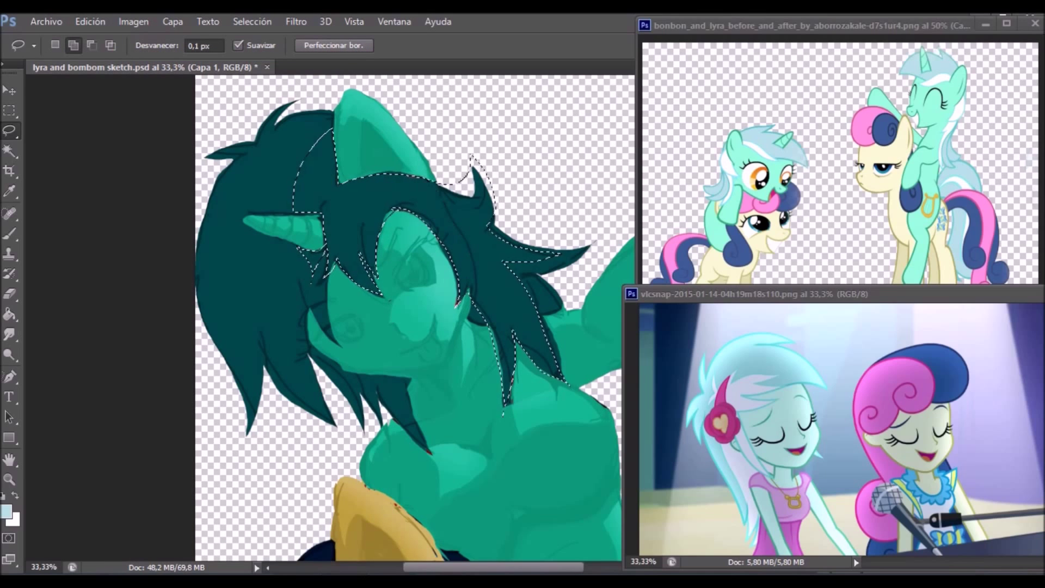
{"action": "key", "text": "i"}
{"action": "key", "text": "ctrl+u"}
{"action": "type", "text": "0"}
{"action": "key", "text": "Tab"}
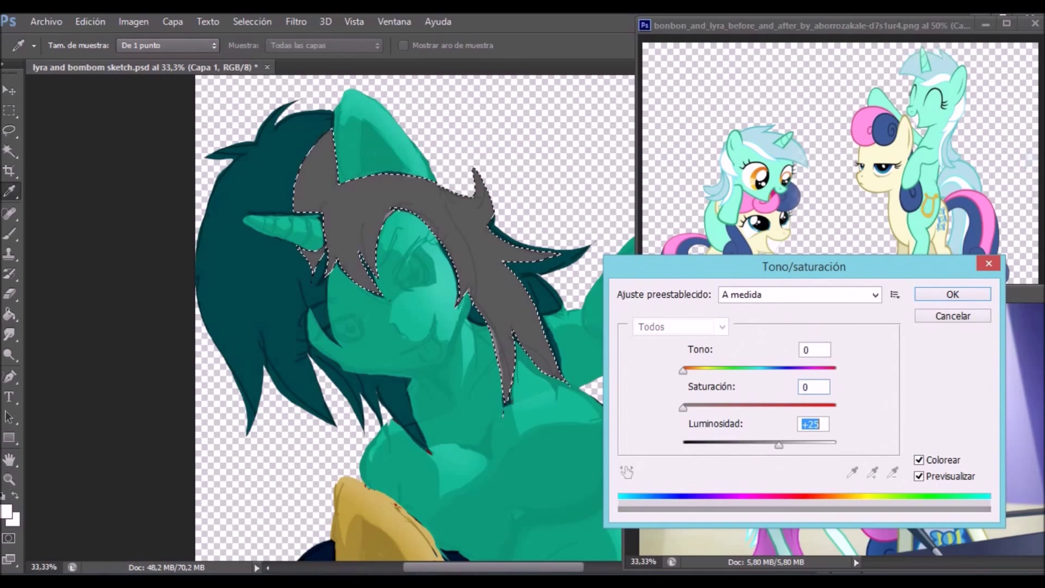
{"action": "type", "text": "52"}
{"action": "key", "text": "Return"}
{"action": "key", "text": "l"}
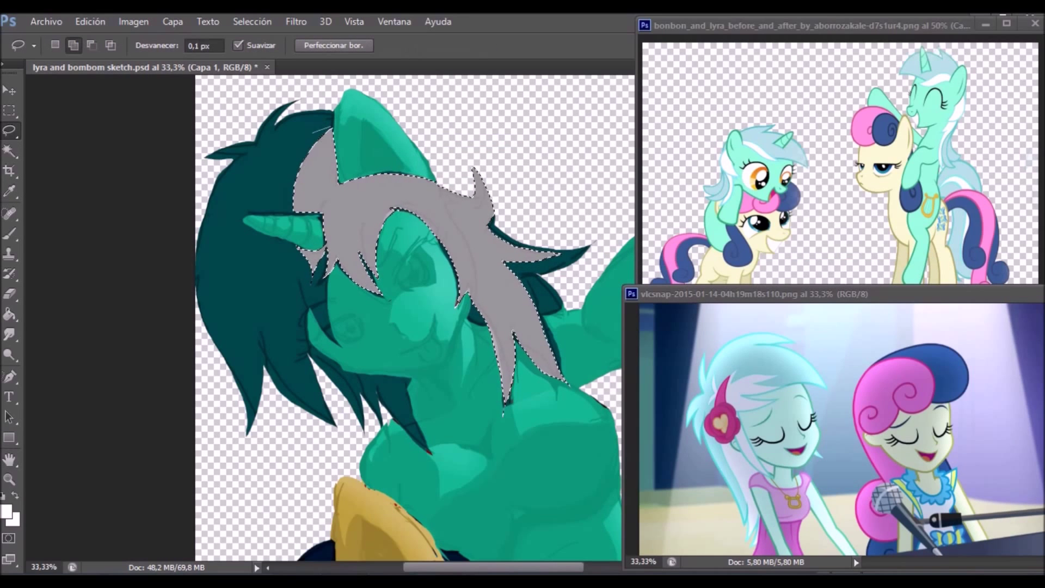
Deselect and brush grey strands over the dark mane.
{"action": "key", "text": "ctrl+d"}
{"action": "key", "text": "b"}
{"action": "mouse_move", "coordinate": [322, 134]}
{"action": "left_mouse_down"}
{"action": "mouse_move", "coordinate": [272, 172]}
{"action": "mouse_move", "coordinate": [267, 210]}
{"action": "left_mouse_up"}
{"action": "key", "text": "l"}
Mirror the reference screenshot horizontally with Free Transform, then bring up File > Open.
{"action": "key", "text": "ctrl+0"}
{"action": "mouse_move", "coordinate": [762, 294]}
{"action": "left_mouse_down"}
{"action": "mouse_move", "coordinate": [679, 224]}
{"action": "mouse_move", "coordinate": [963, 486]}
{"action": "left_mouse_up"}
{"action": "key", "text": "m"}
{"action": "key", "text": "ctrl+t"}
{"action": "left_click_drag", "start_coordinate": [964, 369], "coordinate": [691, 369]}
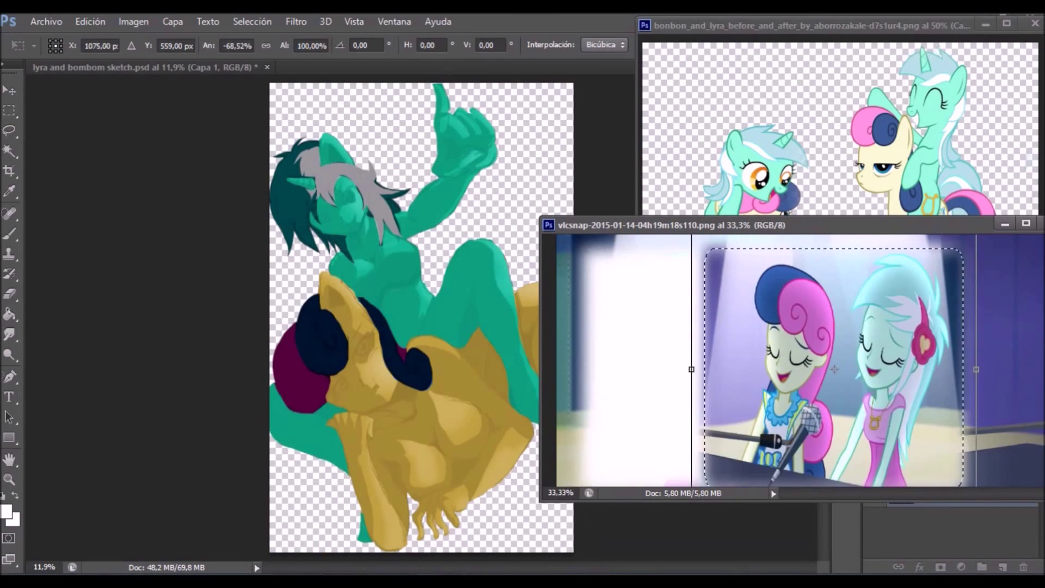
{"action": "key", "text": "Return"}
{"action": "left_click_drag", "start_coordinate": [599, 225], "coordinate": [669, 243]}
{"action": "key", "text": "ctrl+o"}
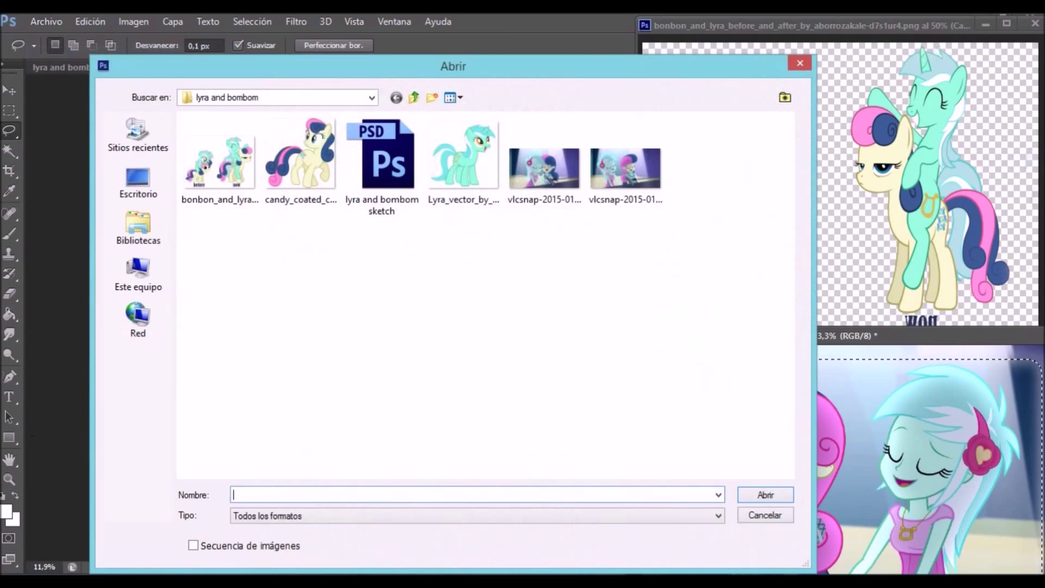
Open the Lyra and Bonbon sketch, zoom in on the upper figure's hair, then fit the view.
{"action": "double_click", "coordinate": [381, 155]}
{"action": "key", "text": "ctrl+plus"}
{"action": "key", "text": "ctrl+plus"}
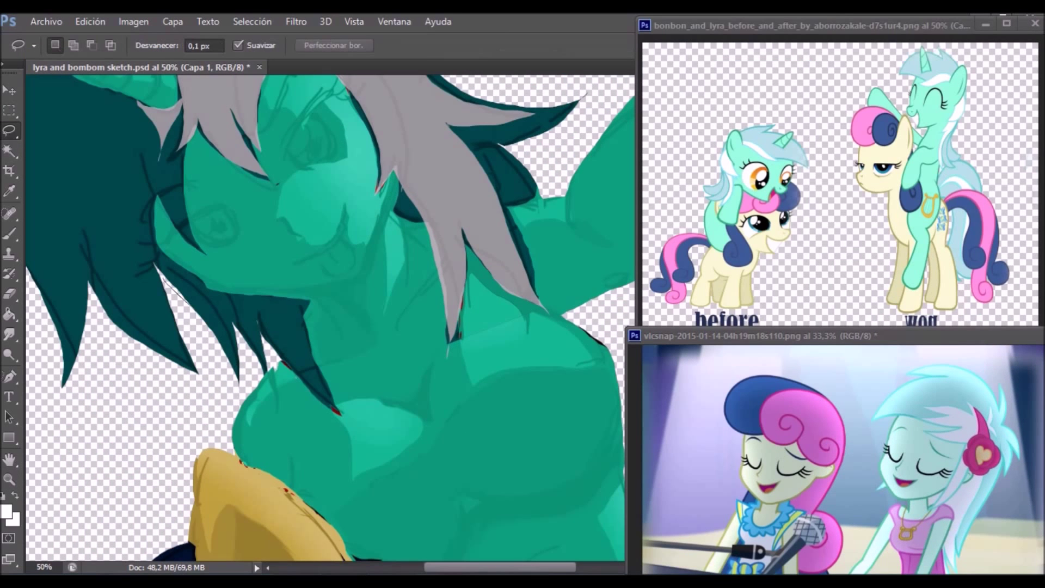
{"action": "left_click_drag", "start_coordinate": [164, 279], "coordinate": [154, 248]}
{"action": "key", "text": "ctrl+d"}
{"action": "key", "text": "z"}
{"action": "left_click", "coordinate": [838, 458], "text": "alt"}
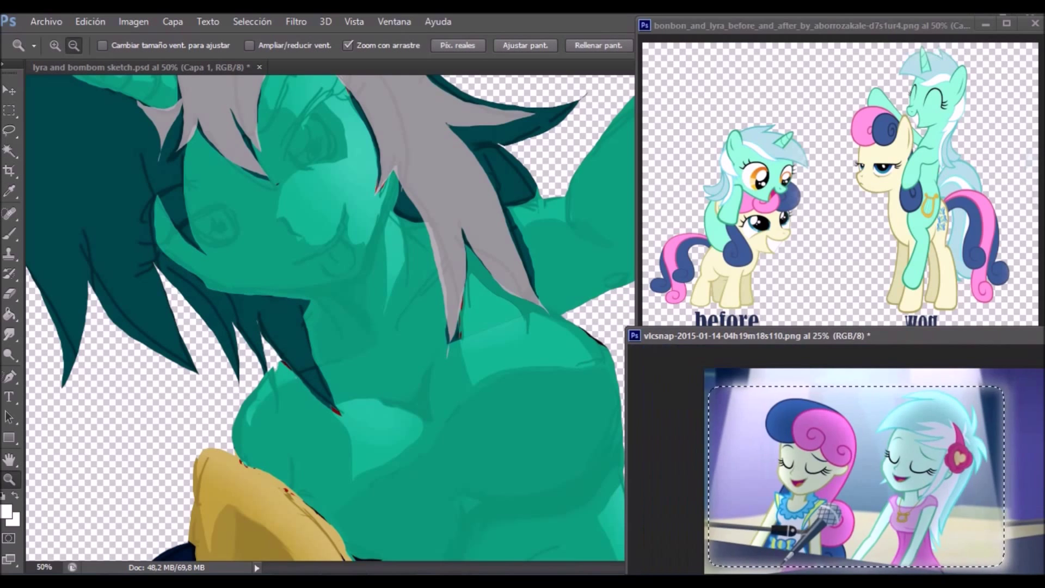
{"action": "key", "text": "ctrl+0"}
Try a Hue/Saturation colorize adjustment on the sketch, then cancel it.
{"action": "key", "text": "ctrl+Tab"}
{"action": "key", "text": "ctrl+0"}
{"action": "key", "text": "i"}
{"action": "key", "text": "ctrl+u"}
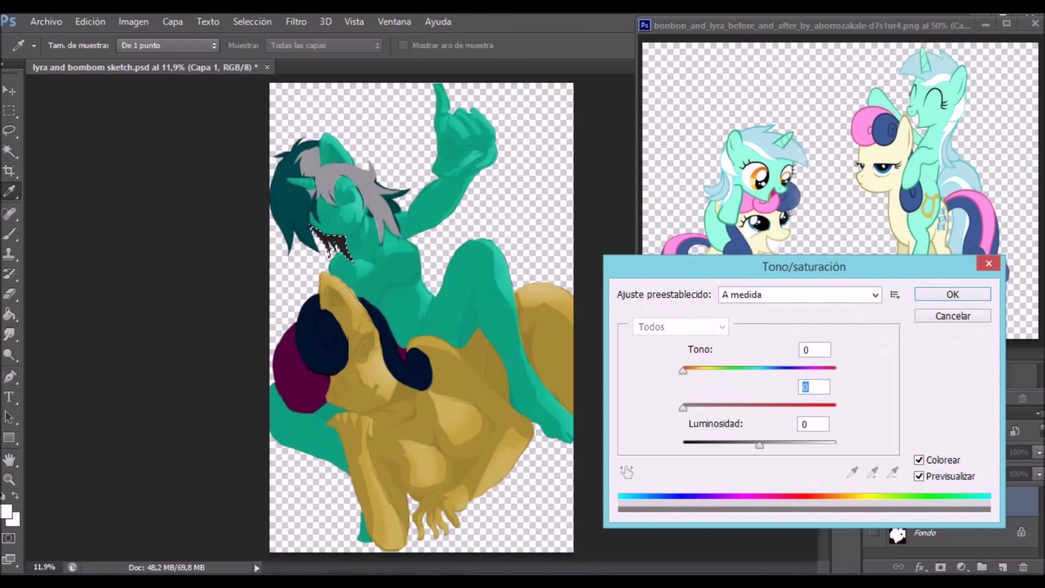
{"action": "key", "text": "Tab"}
{"action": "key", "text": "Escape"}
{"action": "key", "text": "l"}
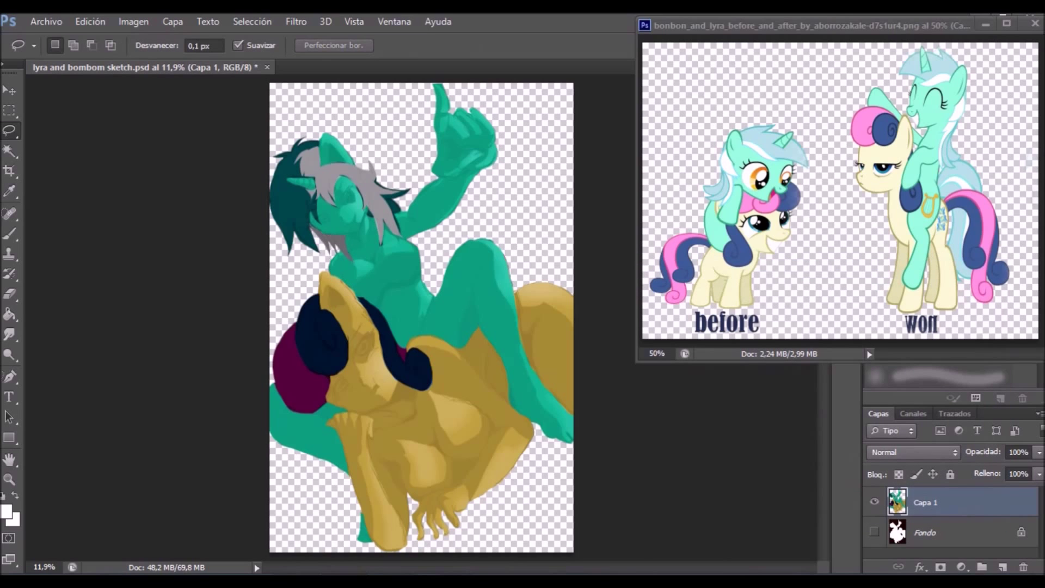
Open the Lyra_vector PNG reference and fit it in its window.
{"action": "key", "text": "ctrl+o"}
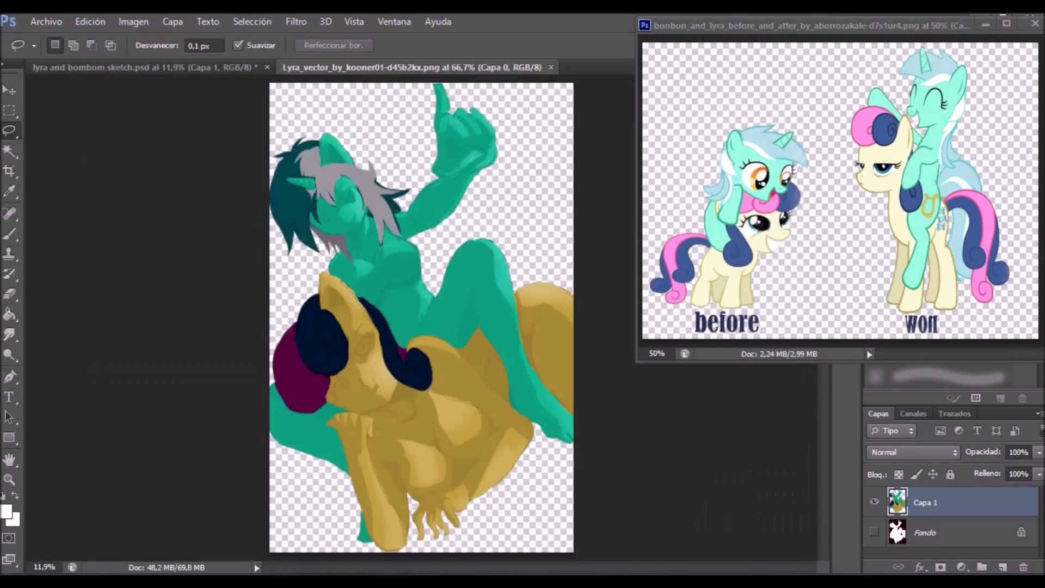
{"action": "key", "text": "Return"}
{"action": "key", "text": "z"}
{"action": "key", "text": "ctrl+minus"}
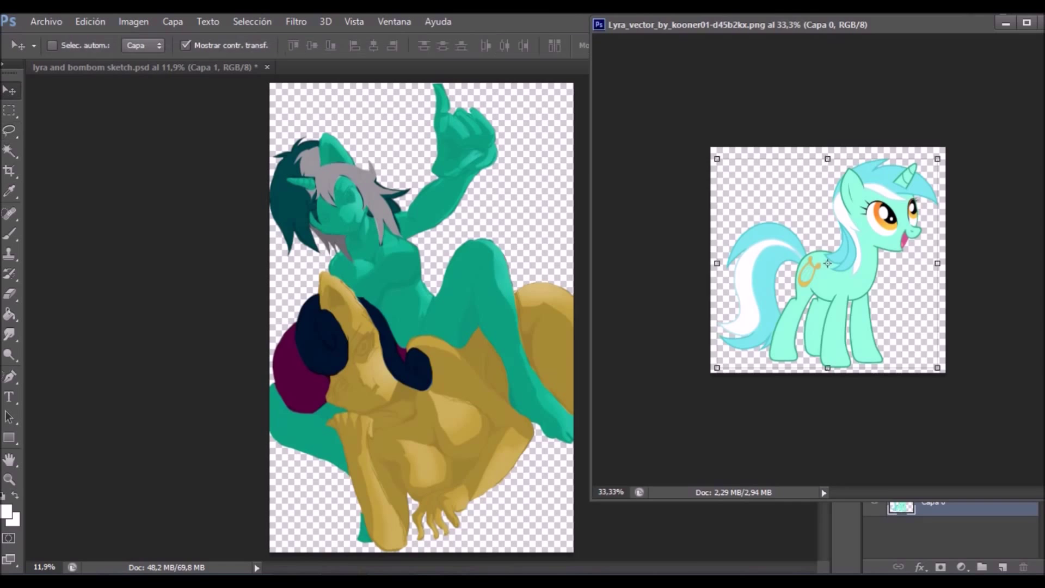
{"action": "key", "text": "l"}
Close the vlcsnap screenshot without saving its changes.
{"action": "key", "text": "ctrl+Tab"}
{"action": "key", "text": "ctrl+w"}
{"action": "key", "text": "n"}
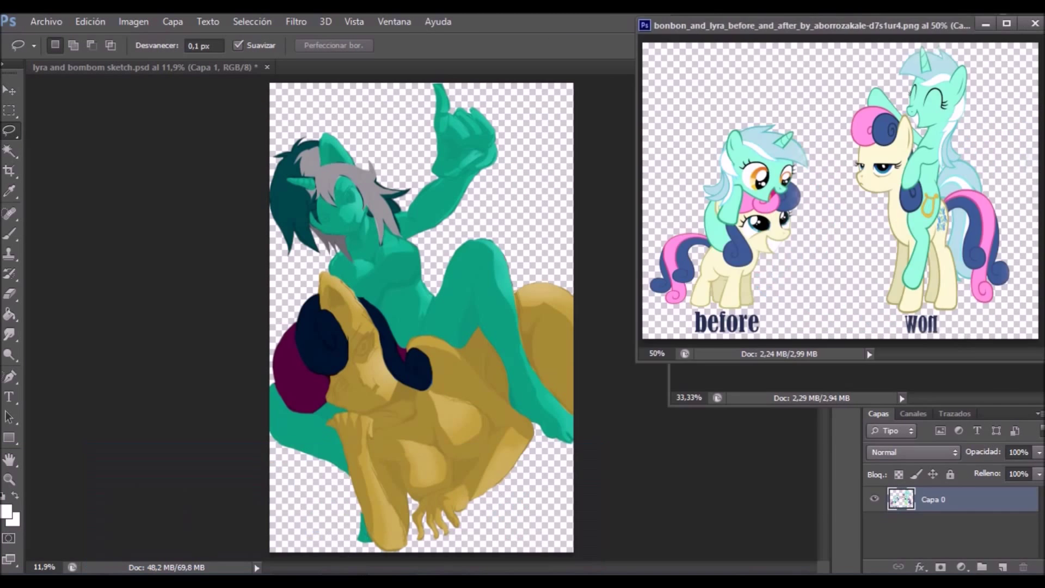
{"action": "key", "text": "ctrl+w"}
Delete the Fondo background layer and add an empty Capa 2 layer.
{"action": "left_click", "coordinate": [926, 532]}
{"action": "left_click", "coordinate": [1023, 567]}
{"action": "key", "text": "Return"}
{"action": "left_click", "coordinate": [1003, 566]}
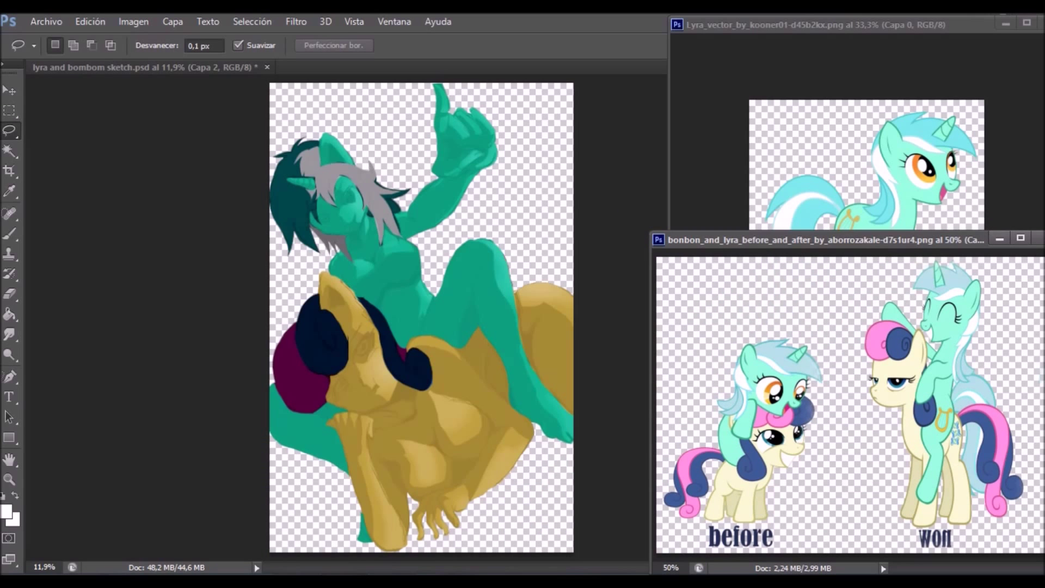
{"action": "key", "text": "z"}
{"action": "key", "text": "ctrl+minus"}
{"action": "key", "text": "ctrl+plus"}
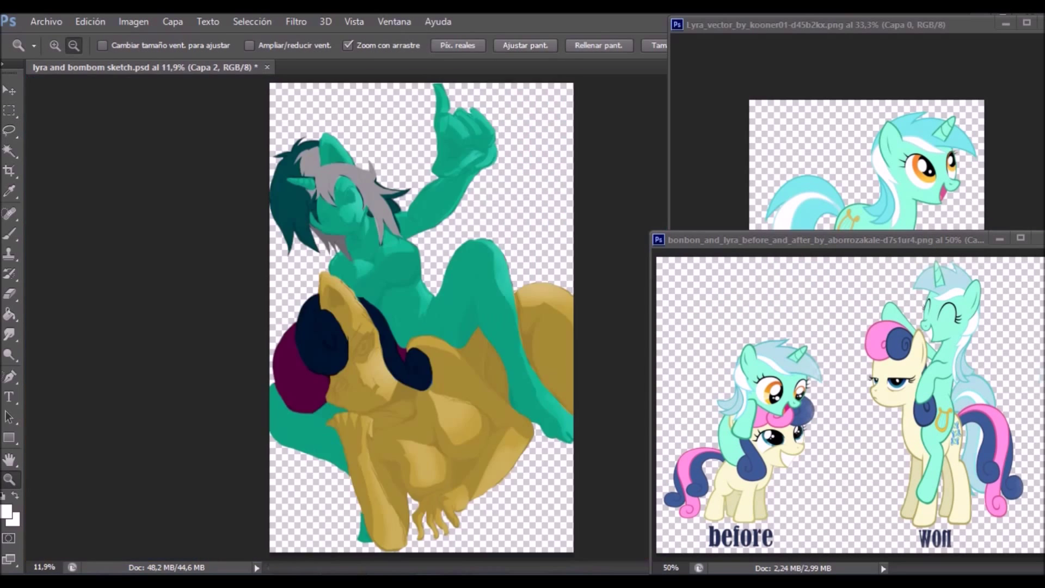
Fill the small gap on Lyra's body with the sampled teal colour.
{"action": "key", "text": "ctrl+plus"}
{"action": "key", "text": "l"}
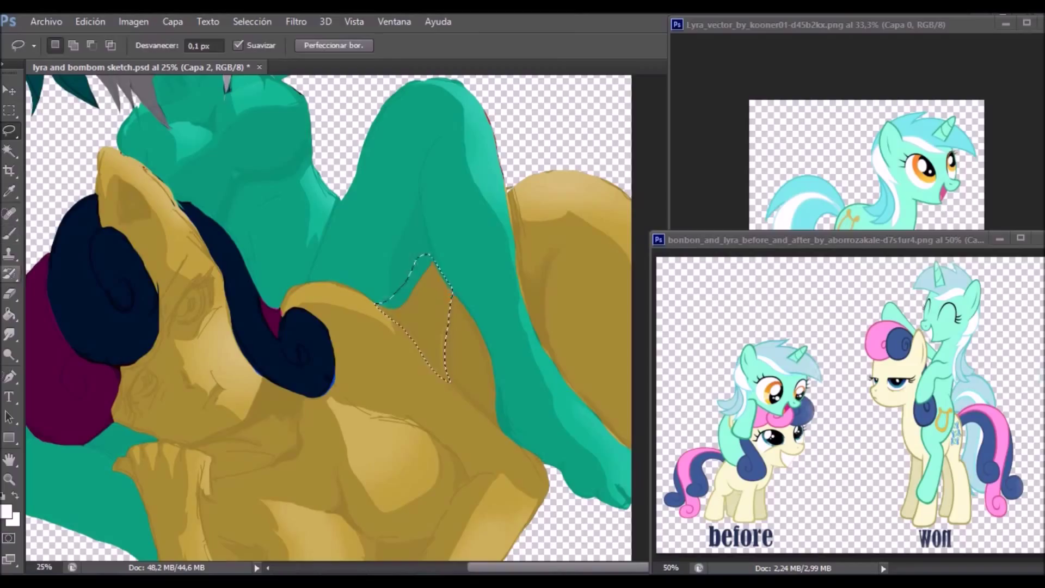
{"action": "key", "text": "g"}
{"action": "left_click", "coordinate": [413, 327]}
{"action": "key", "text": "ctrl+d"}
{"action": "key", "text": "l"}
{"action": "key", "text": "z"}
{"action": "key", "text": "ctrl+0"}
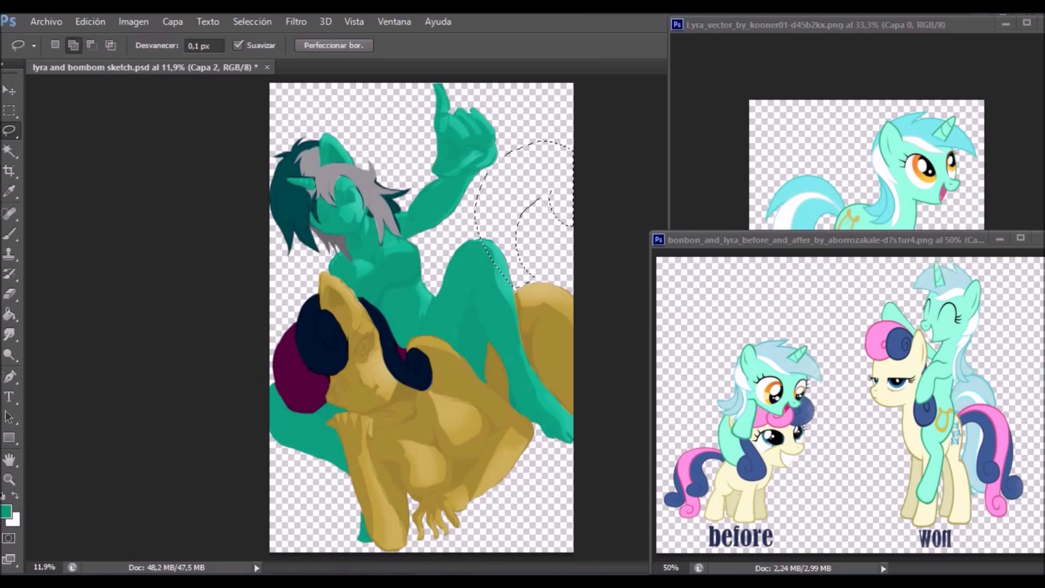
Merge the drawing layers and add a new Capa 3 layer beneath them.
{"action": "key", "text": "F7"}
{"action": "key", "text": "ctrl+shift+e"}
{"action": "key", "text": "ctrl+shift+alt+n"}
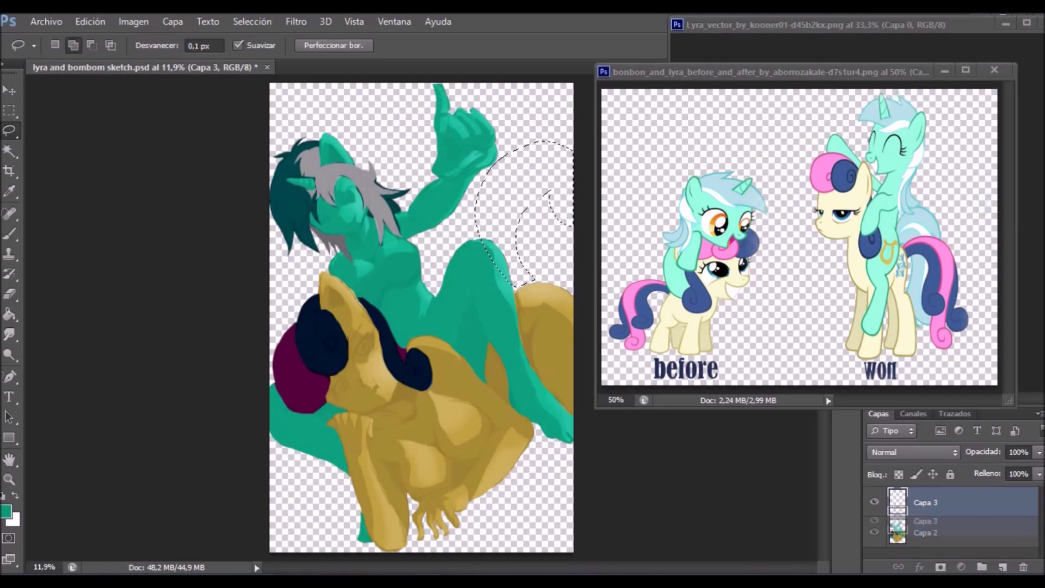
{"action": "key", "text": "ctrl+bracketleft"}
Fill the tail outline, changing its colour from pink to dark maroon.
{"action": "key", "text": "i"}
{"action": "key", "text": "g"}
{"action": "key", "text": "alt+BackSpace"}
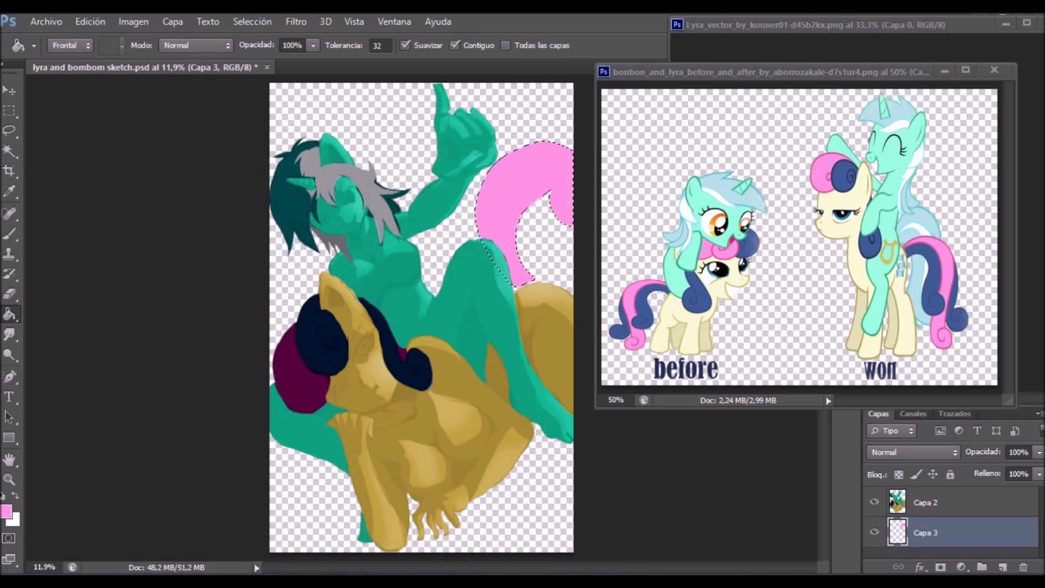
{"action": "key", "text": "i"}
{"action": "key", "text": "alt+BackSpace"}
{"action": "key", "text": "l"}
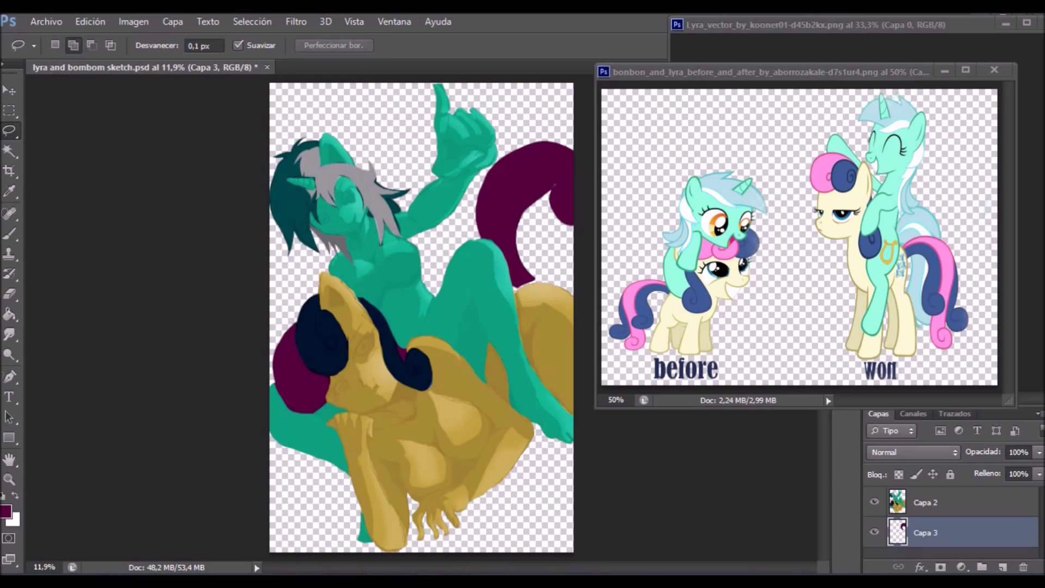
Fill the tail's inner curl with the sampled dark navy.
{"action": "left_click_drag", "start_coordinate": [549, 278], "coordinate": [533, 282]}
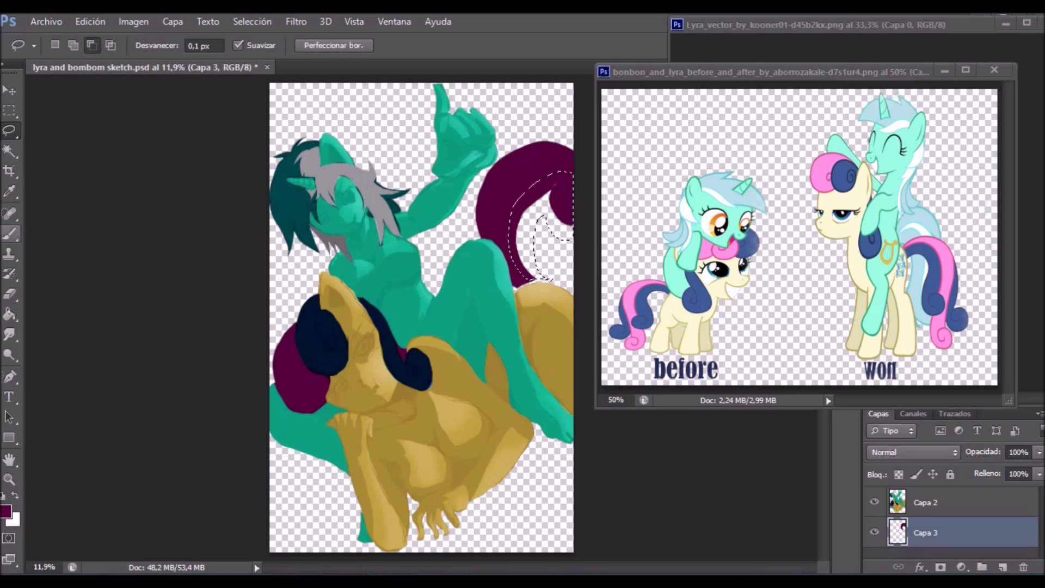
{"action": "key", "text": "i"}
{"action": "left_click", "coordinate": [417, 371]}
{"action": "key", "text": "g"}
{"action": "key", "text": "alt+BackSpace"}
{"action": "key", "text": "r"}
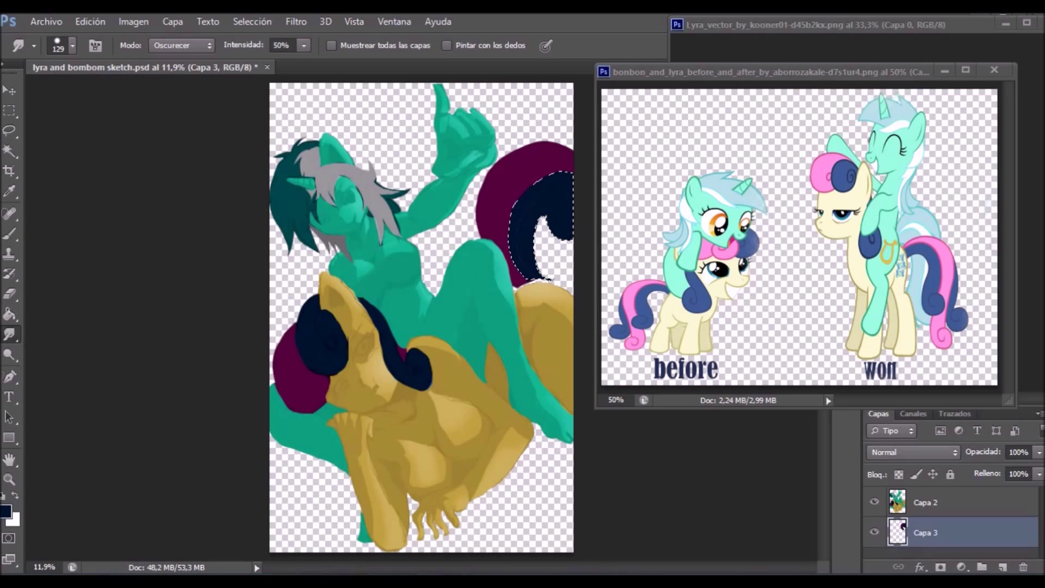
Fill the tail's left edge with navy as well.
{"action": "key", "text": "l"}
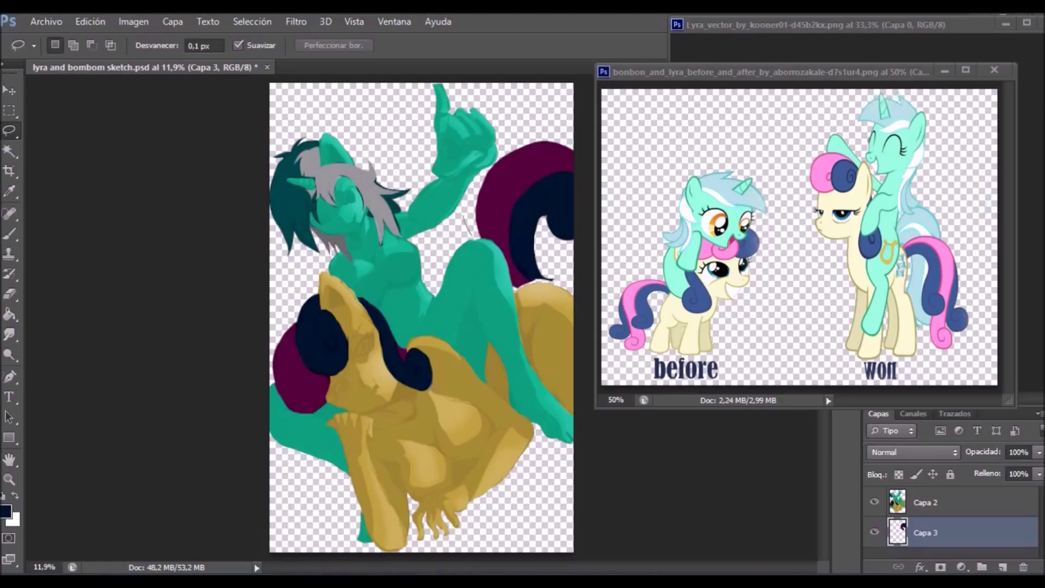
{"action": "left_click_drag", "start_coordinate": [486, 233], "coordinate": [515, 294]}
{"action": "key", "text": "i"}
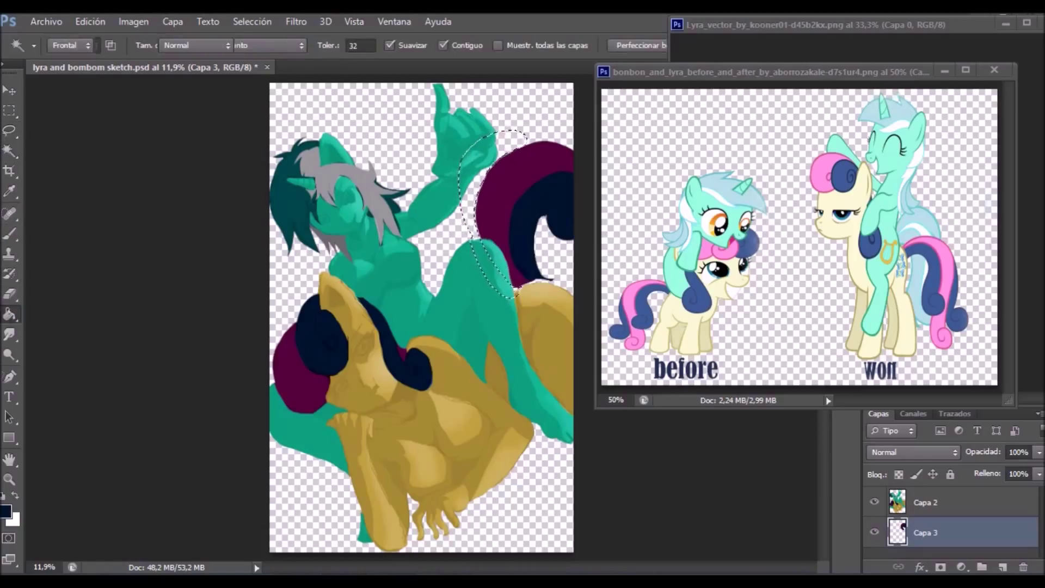
{"action": "key", "text": "g"}
{"action": "key", "text": "alt+BackSpace"}
{"action": "key", "text": "ctrl+d"}
{"action": "key", "text": "l"}
Fill the top of the tail with the sampled maroon.
{"action": "key", "text": "ctrl+z"}
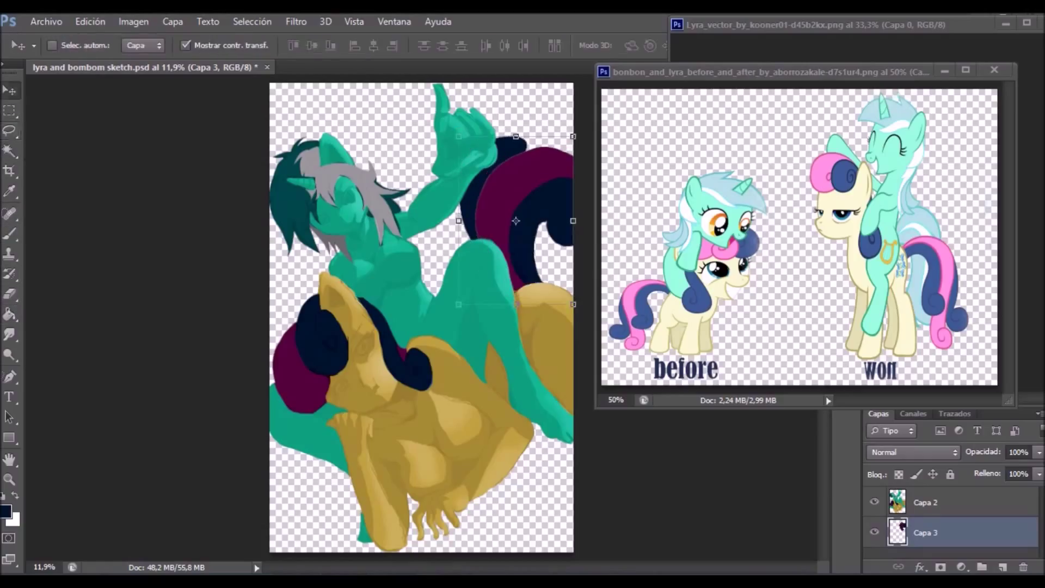
{"action": "key", "text": "i"}
{"action": "left_click", "coordinate": [550, 164]}
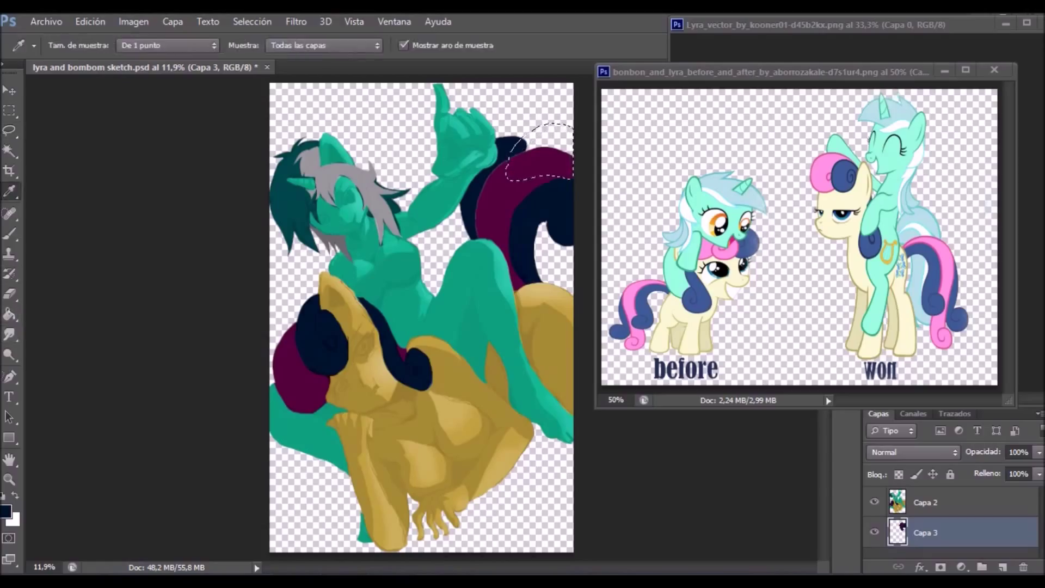
{"action": "key", "text": "g"}
{"action": "key", "text": "alt+BackSpace"}
{"action": "key", "text": "ctrl+d"}
{"action": "key", "text": "r"}
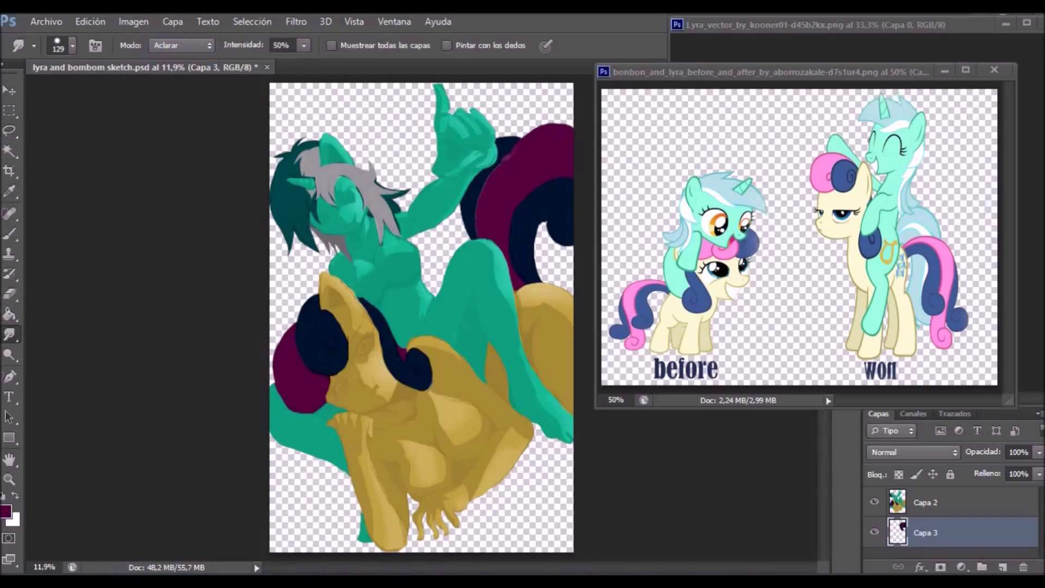
Step back the last edit to the tail top through the History panel.
{"action": "left_click", "coordinate": [90, 21]}
{"action": "left_click", "coordinate": [155, 52]}
{"action": "key", "text": "l"}
{"action": "key", "text": "g"}
{"action": "key", "text": "alt+ctrl+z"}
{"action": "key", "text": "l"}
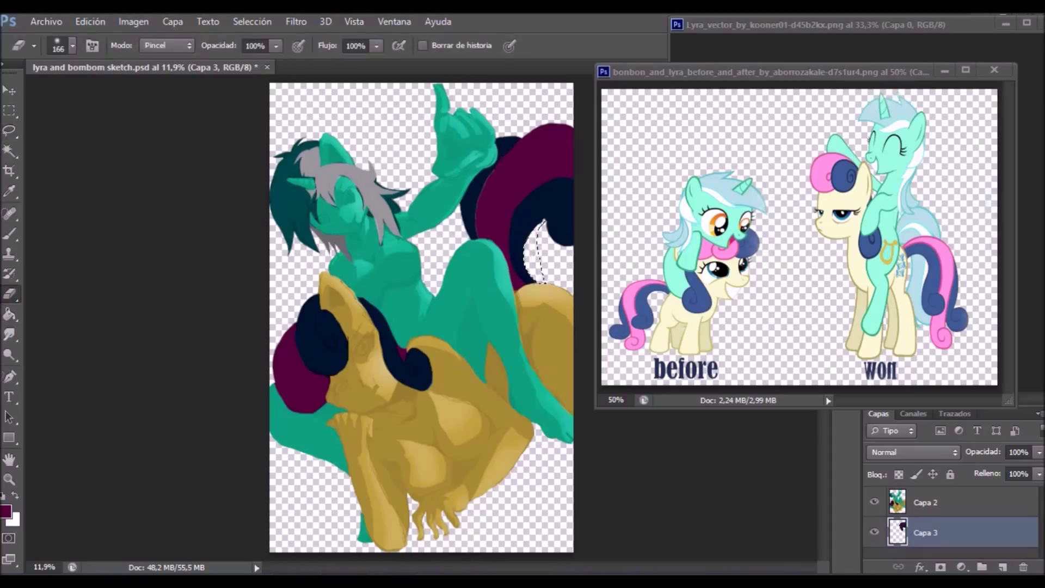
Zoom around the tail, then move the Bonbon reference window out of the way.
{"action": "key", "text": "z"}
{"action": "left_click_drag", "start_coordinate": [532, 232], "coordinate": [566, 232]}
{"action": "key", "text": "l"}
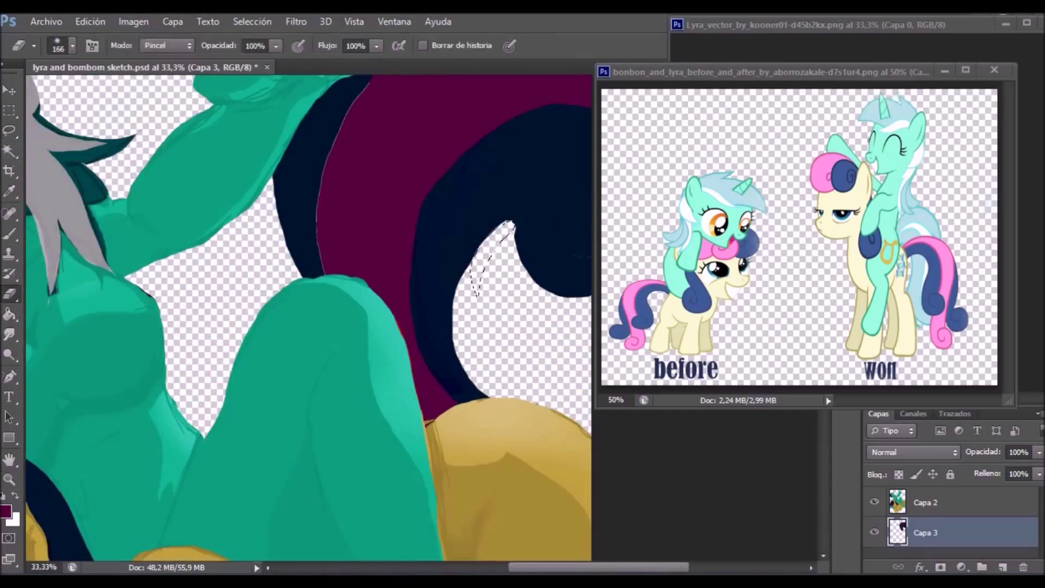
{"action": "double_click", "coordinate": [9, 460]}
{"action": "left_click_drag", "start_coordinate": [762, 71], "coordinate": [762, 304]}
{"action": "key", "text": "l"}
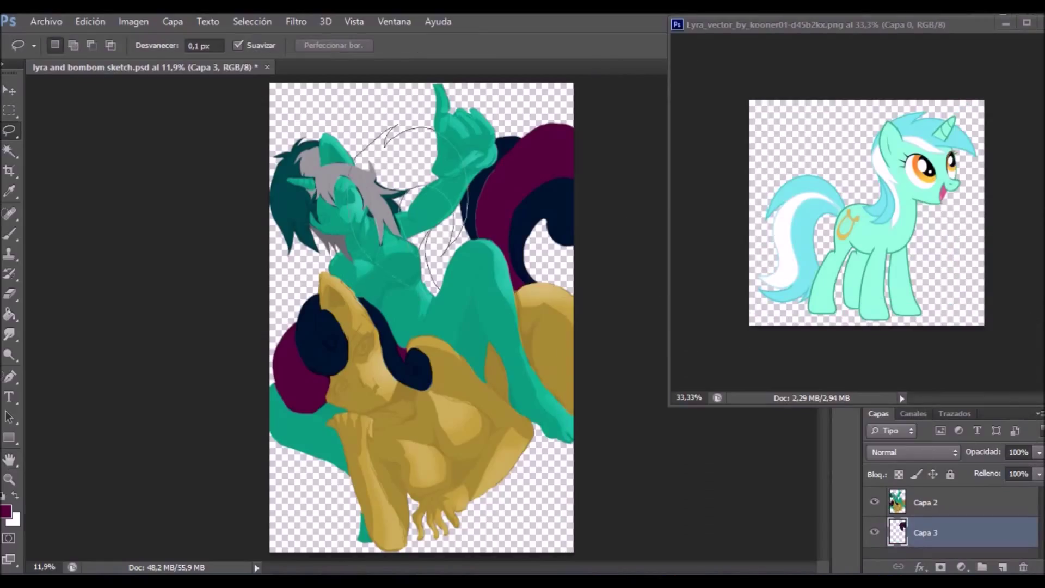
Outline Lyra's mane over her head and fill it with dark teal.
{"action": "left_click_drag", "start_coordinate": [438, 288], "coordinate": [354, 157]}
{"action": "key", "text": "i"}
{"action": "left_click", "coordinate": [294, 202]}
{"action": "key", "text": "g"}
{"action": "key", "text": "l"}
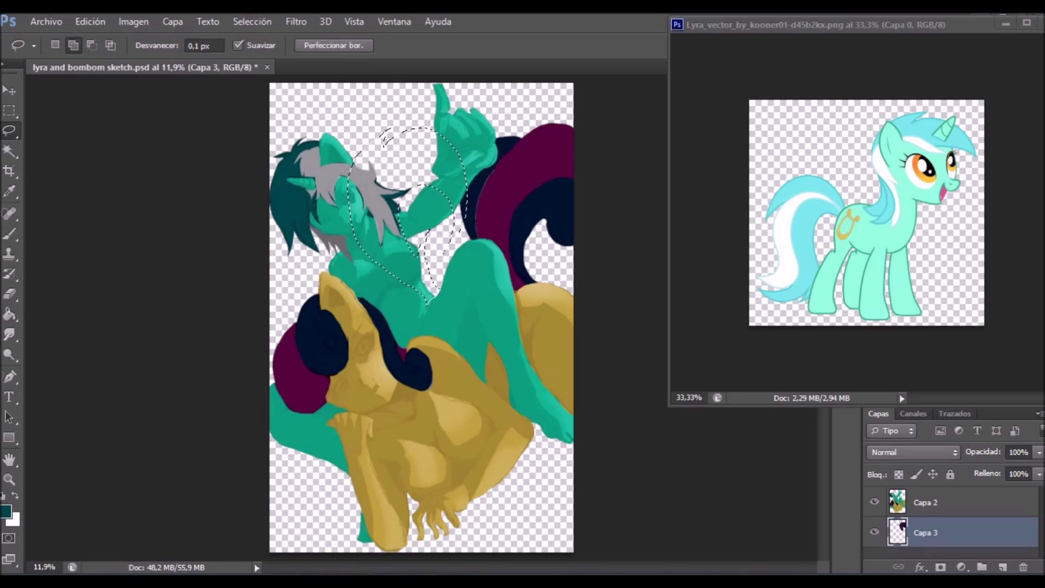
{"action": "key", "text": "alt+BackSpace"}
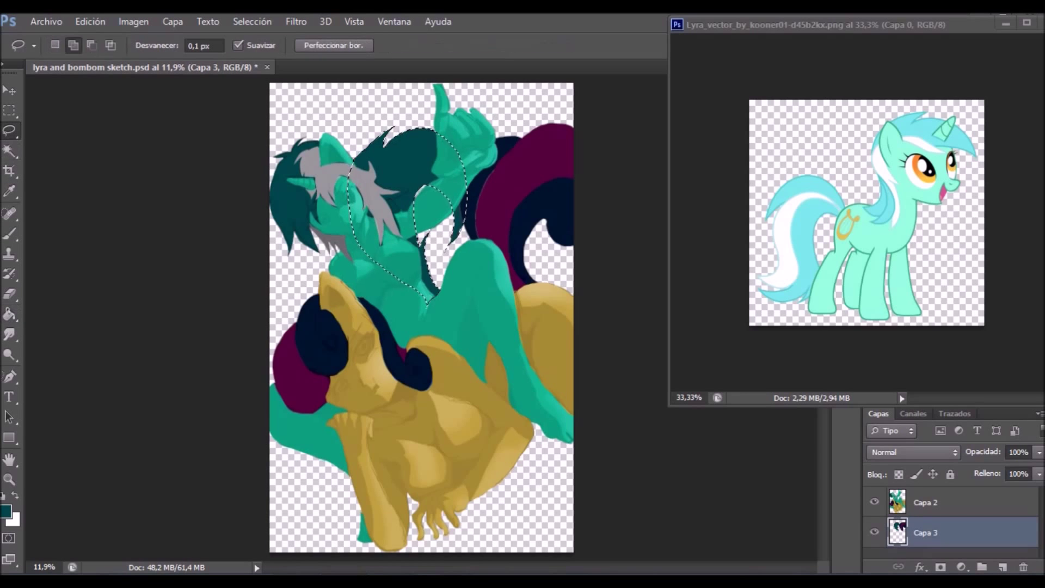
Flip the Lyra reference image horizontally.
{"action": "key", "text": "ctrl+Tab"}
{"action": "key", "text": "ctrl+t"}
{"action": "key", "text": "Return"}
{"action": "key", "text": "ctrl+Tab"}
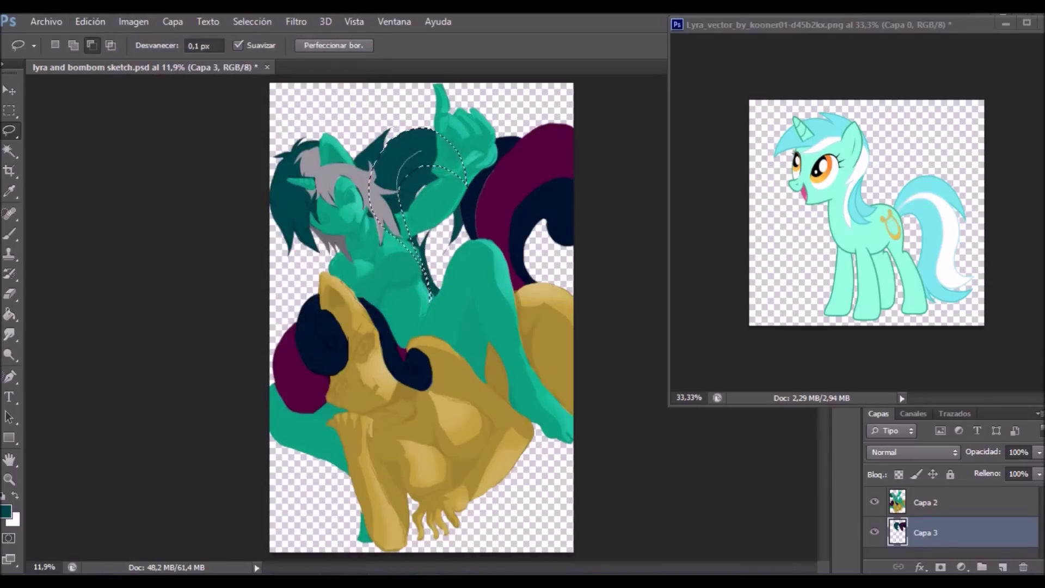
Try a grey fill on part of the mane, undo it, and check the layers.
{"action": "key", "text": "i"}
{"action": "left_click", "coordinate": [321, 164]}
{"action": "key", "text": "g"}
{"action": "left_click", "coordinate": [389, 163]}
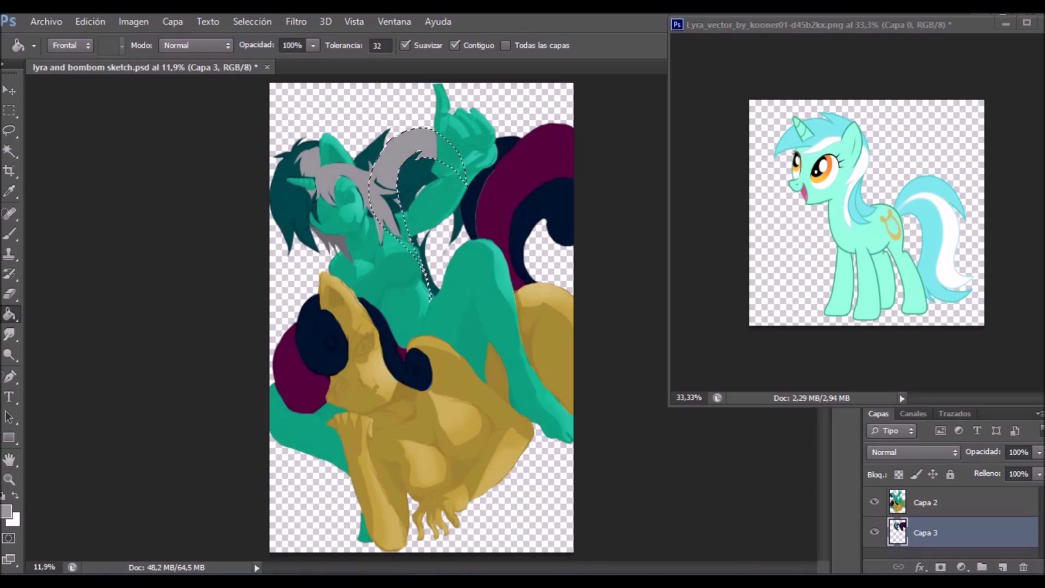
{"action": "key", "text": "l"}
{"action": "key", "text": "ctrl+alt+z"}
{"action": "key", "text": "ctrl+alt+z"}
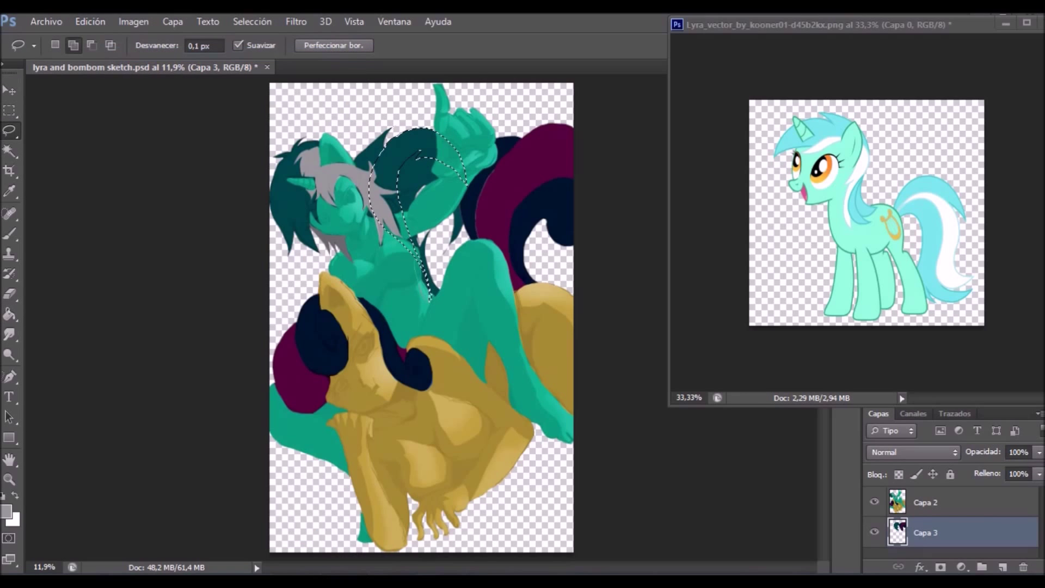
{"action": "key", "text": "g"}
{"action": "key", "text": "l"}
Save the sketch file and close the Bonbon reference image.
{"action": "left_click", "coordinate": [874, 501]}
{"action": "key", "text": "ctrl+shift+s"}
{"action": "key", "text": "Return"}
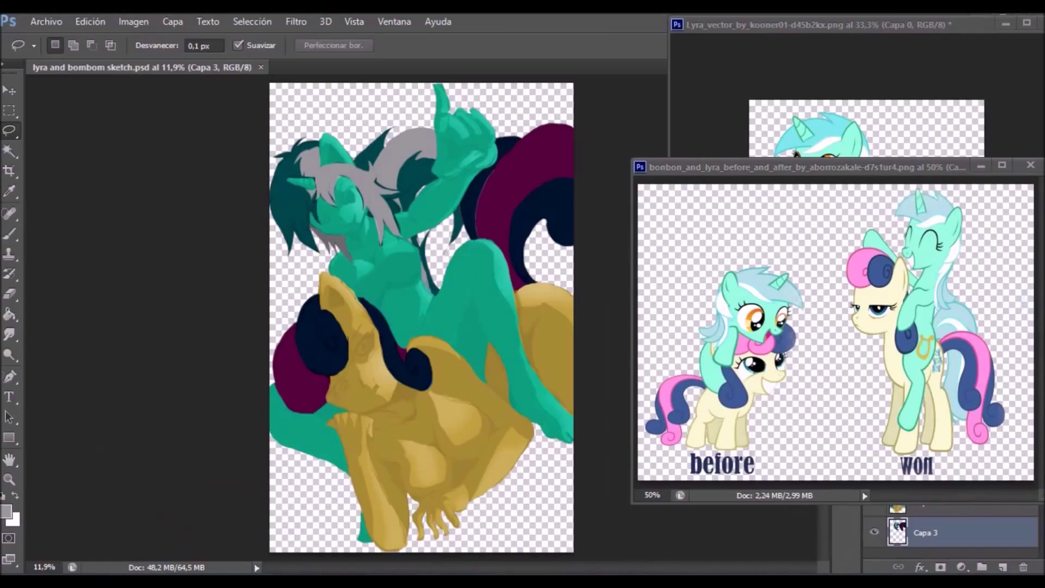
{"action": "key", "text": "z"}
{"action": "key", "text": "ctrl+w"}
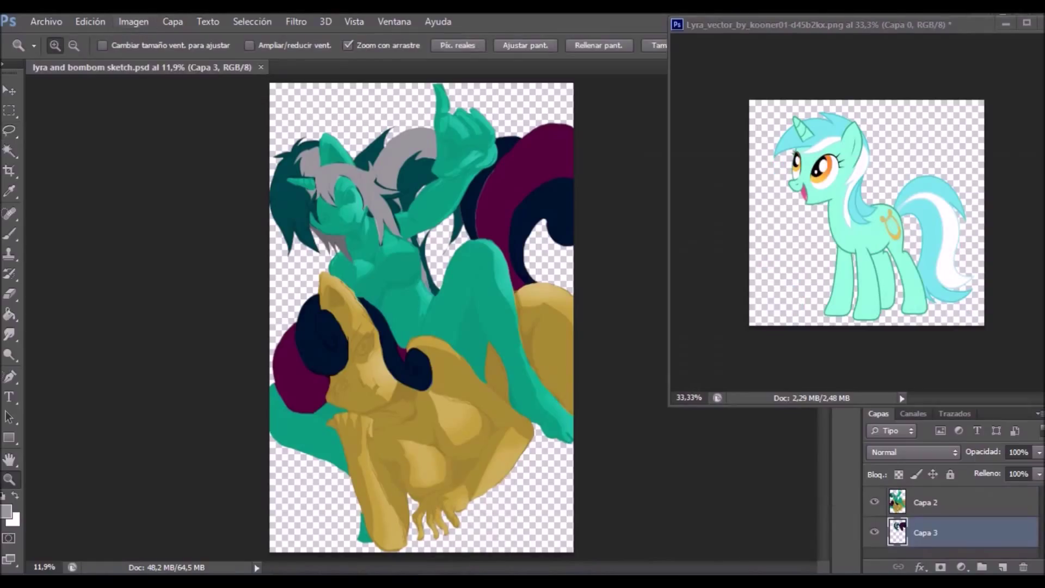
{"action": "key", "text": "e"}
{"action": "left_click", "coordinate": [72, 45]}
{"action": "left_click", "coordinate": [532, 275]}
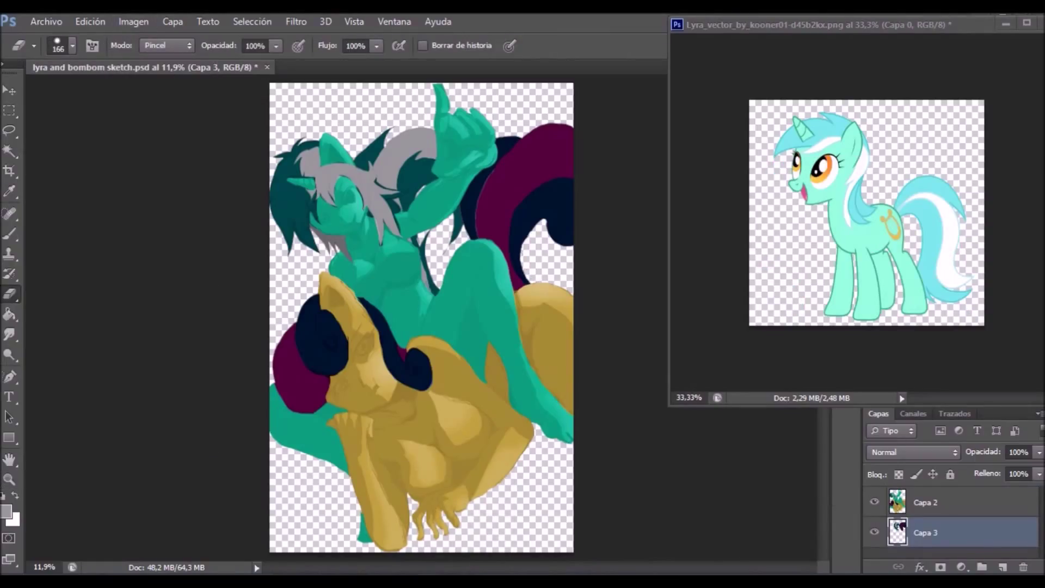
Zoom in on Lyra's head, then merge both layers into the single Capa 3 layer.
{"action": "key", "text": "l"}
{"action": "key", "text": "e"}
{"action": "key", "text": "l"}
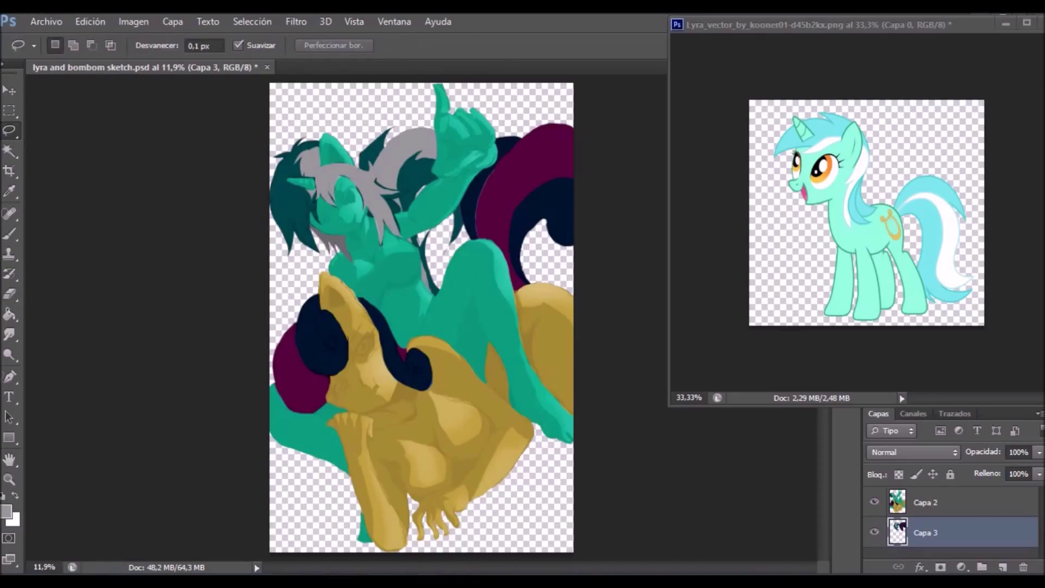
{"action": "key", "text": "g"}
{"action": "key", "text": "l"}
{"action": "key", "text": "z"}
{"action": "key", "text": "ctrl+plus"}
{"action": "key", "text": "ctrl+plus"}
{"action": "key", "text": "ctrl+plus"}
{"action": "key", "text": "w"}
{"action": "key", "text": "shift+w"}
{"action": "key", "text": "shift+w"}
{"action": "key", "text": "shift+w"}
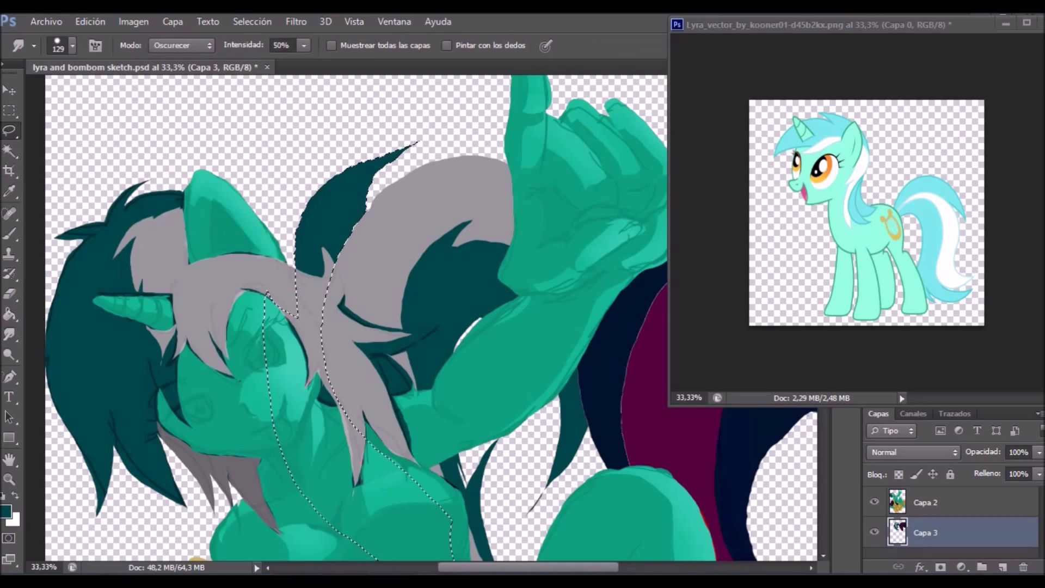
{"action": "key", "text": "h"}
{"action": "key", "text": "ctrl+0"}
{"action": "key", "text": "ctrl+shift+e"}
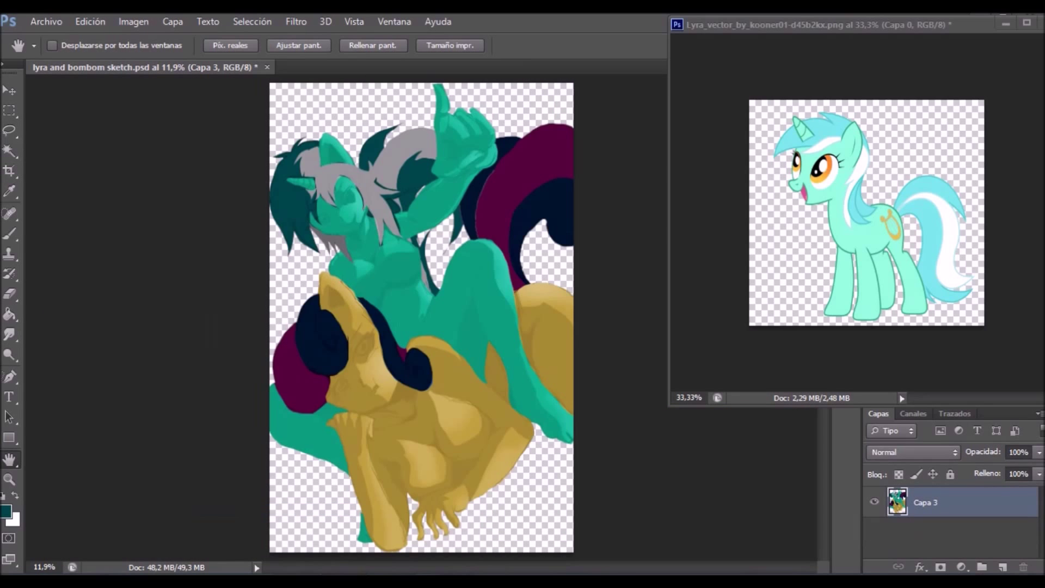
Zoom in on Lyra's face and lasso around her eye.
{"action": "key", "text": "l"}
{"action": "key", "text": "z"}
{"action": "key", "text": "ctrl+plus"}
{"action": "key", "text": "ctrl+plus"}
{"action": "key", "text": "ctrl+plus"}
{"action": "key", "text": "l"}
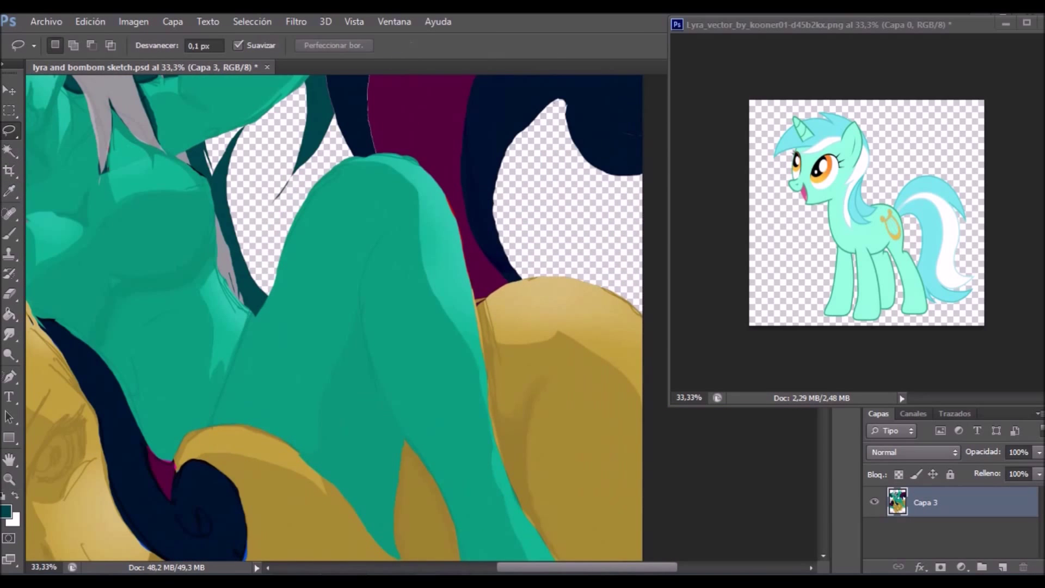
{"action": "key", "text": "h"}
{"action": "key", "text": "ctrl+0"}
{"action": "key", "text": "z"}
{"action": "key", "text": "ctrl+plus"}
{"action": "key", "text": "ctrl+plus"}
{"action": "key", "text": "ctrl+plus"}
{"action": "key", "text": "l"}
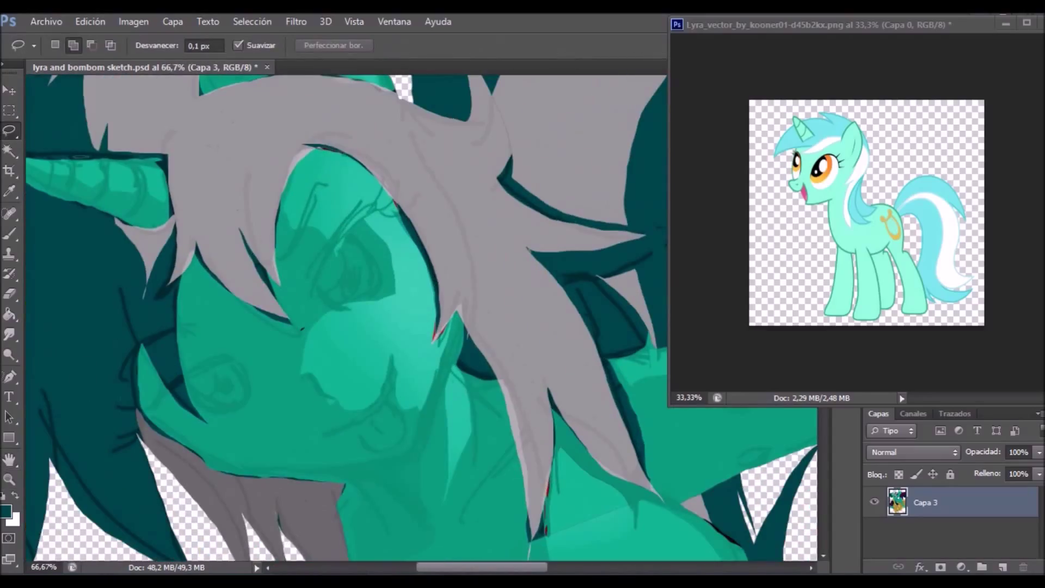
{"action": "left_click_drag", "start_coordinate": [381, 177], "coordinate": [308, 302]}
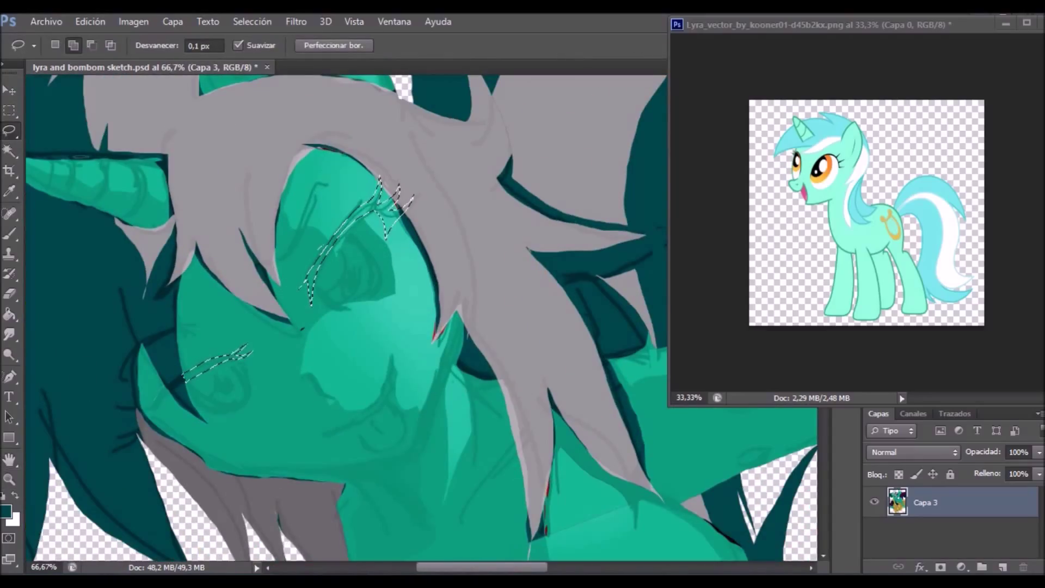
Pan to Bonbon's face and lasso around her eye.
{"action": "left_click_drag", "start_coordinate": [349, 436], "coordinate": [349, 109]}
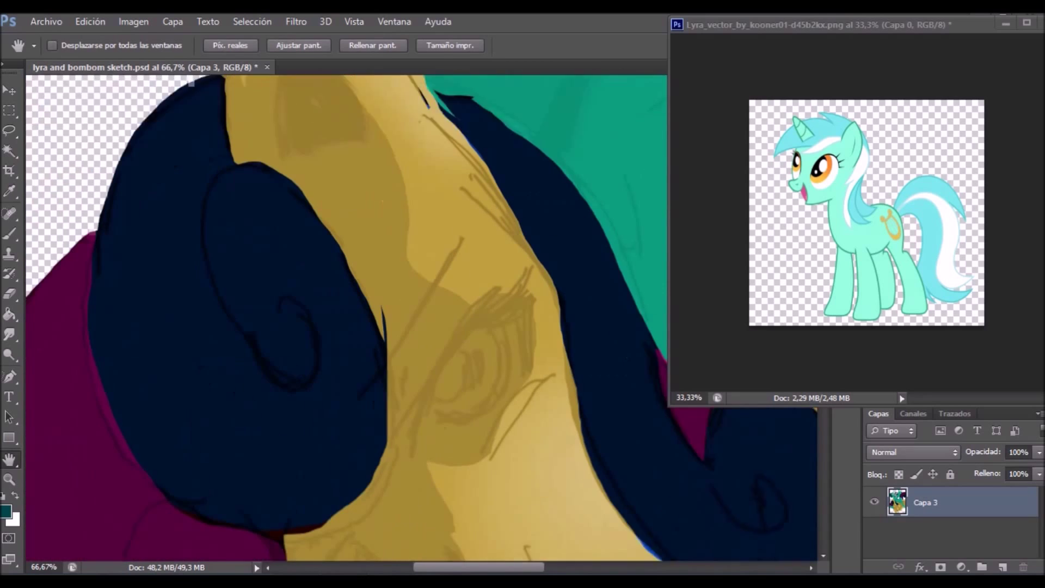
{"action": "left_click_drag", "start_coordinate": [435, 382], "coordinate": [473, 185]}
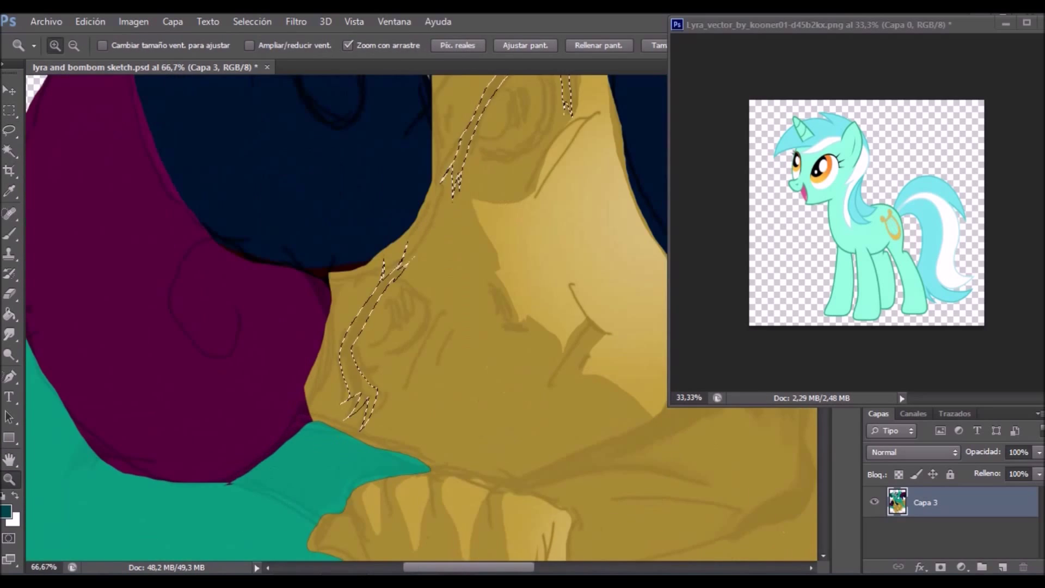
{"action": "left_click_drag", "start_coordinate": [436, 218], "coordinate": [430, 348]}
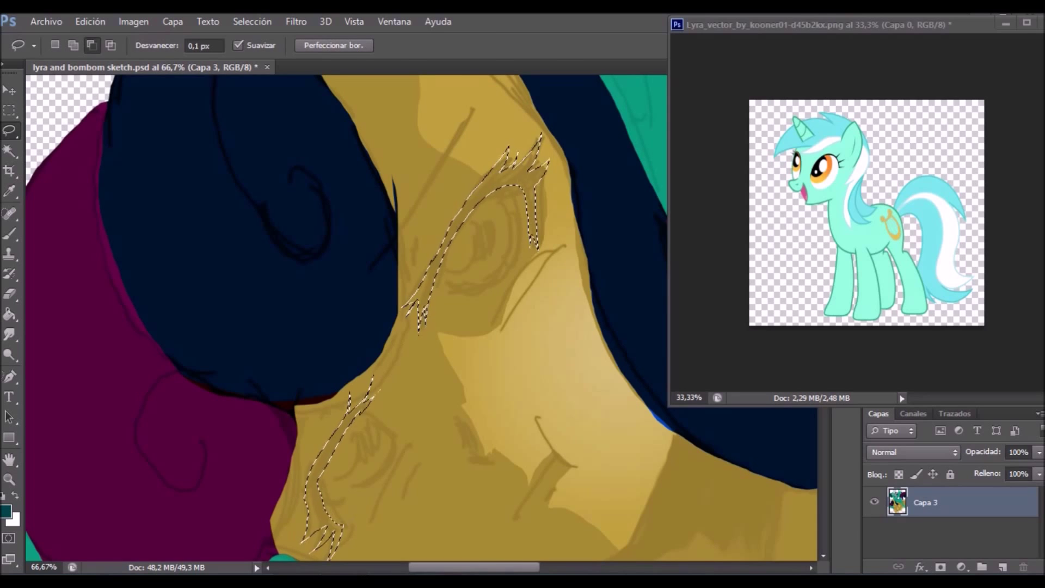
{"action": "key", "text": "ctrl+0"}
{"action": "left_click", "coordinate": [375, 180]}
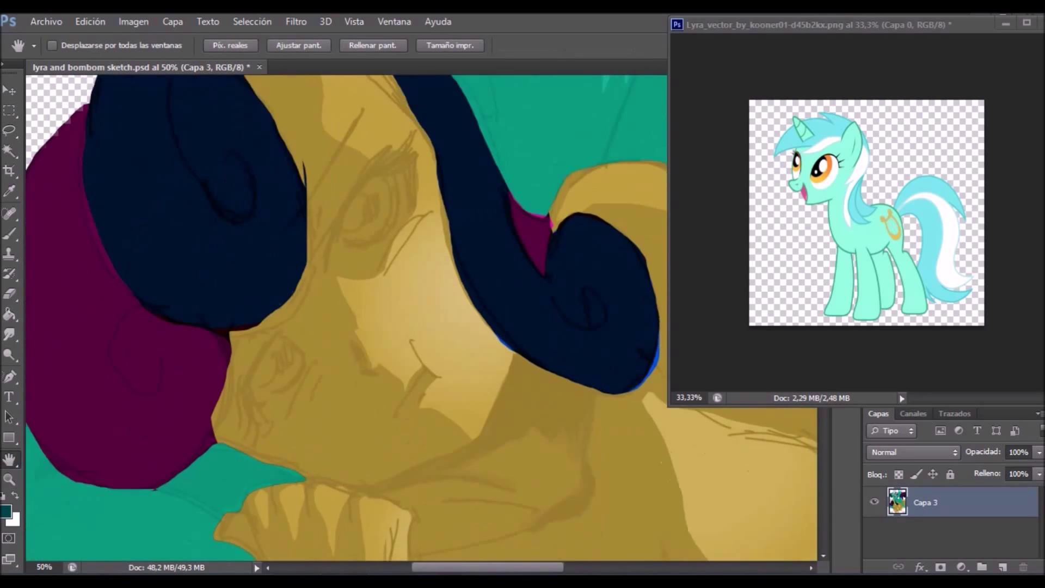
{"action": "left_click_drag", "start_coordinate": [436, 435], "coordinate": [327, 163]}
{"action": "key", "text": "ctrl+0"}
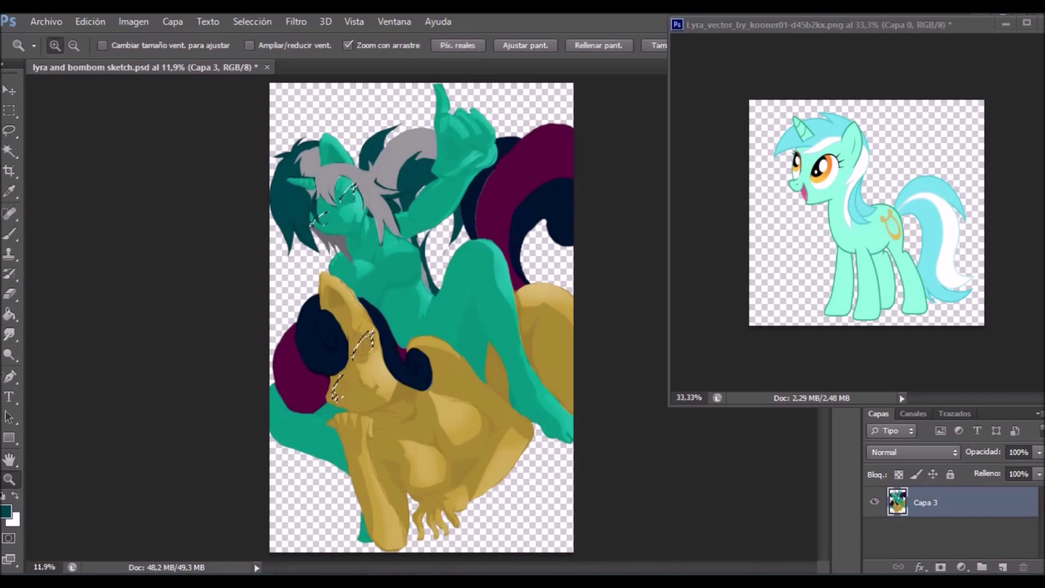
Preview Hue/Saturation briefly, then magnify the teal pony's face closely.
{"action": "key", "text": "ctrl+u"}
{"action": "key", "text": "Escape"}
{"action": "left_click", "coordinate": [350, 191]}
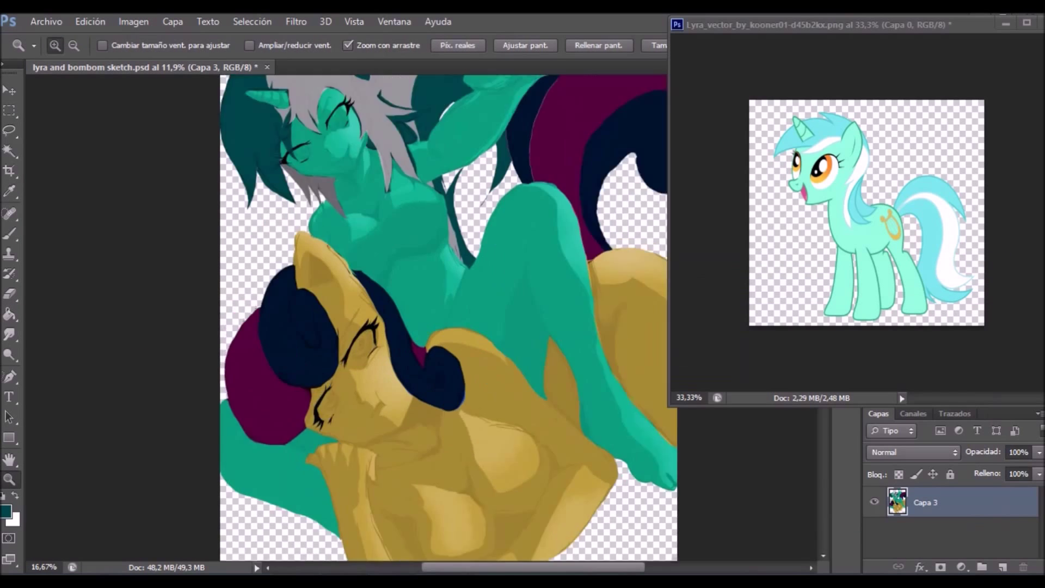
{"action": "left_click", "coordinate": [350, 191]}
{"action": "key", "text": "l"}
{"action": "key", "text": "ctrl+plus"}
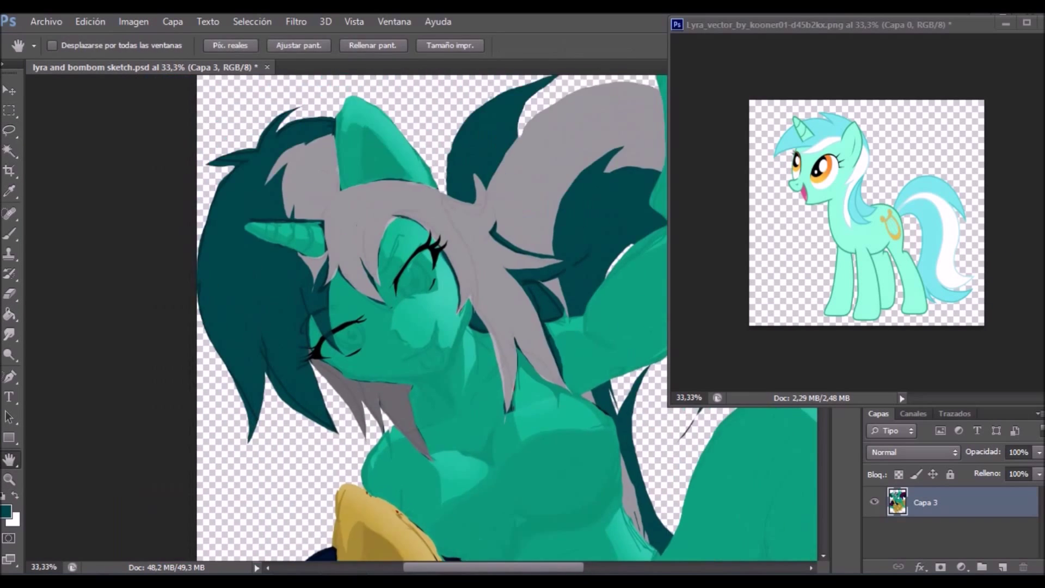
{"action": "key", "text": "ctrl+plus"}
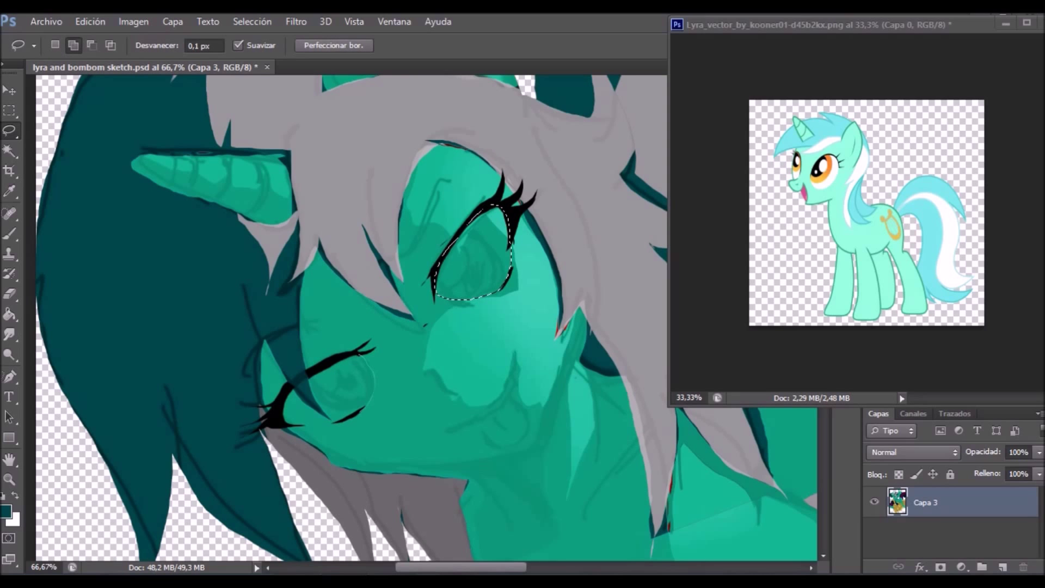
Magic Wand the eye areas and tint them grey with Hue/Saturation Colorize.
{"action": "key", "text": "w"}
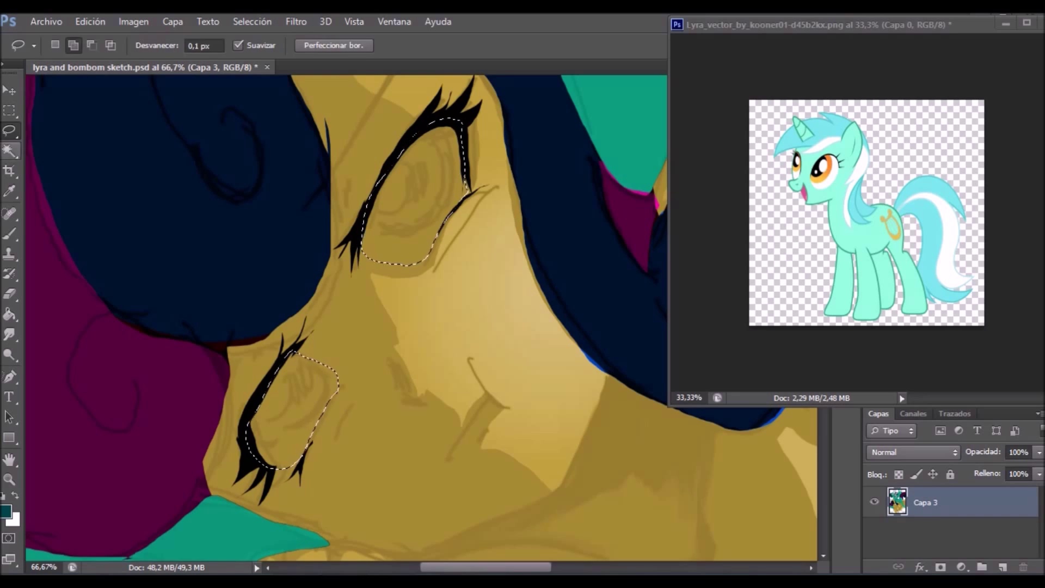
{"action": "key", "text": "ctrl+0"}
{"action": "key", "text": "ctrl+u"}
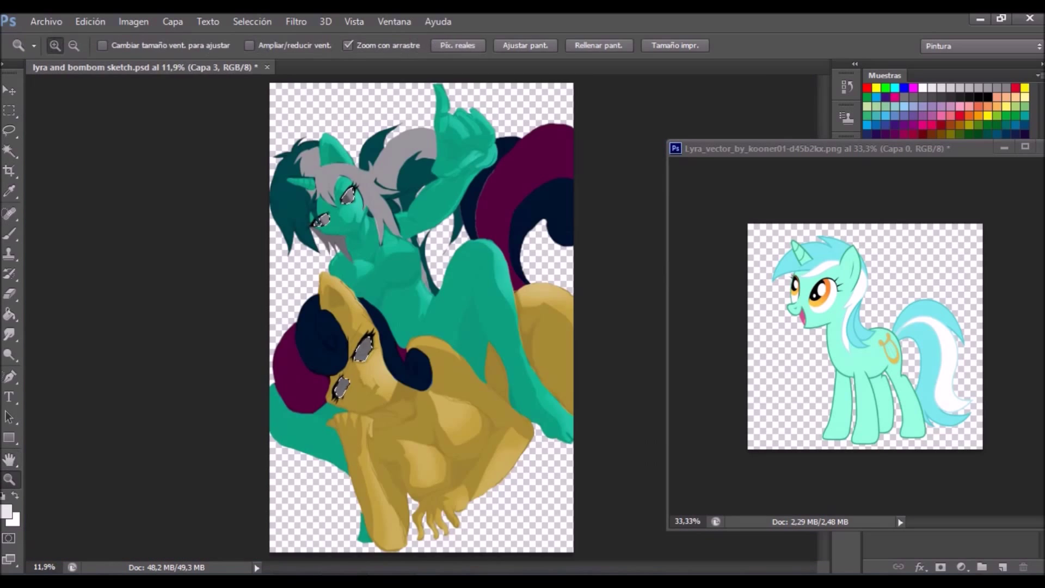
{"action": "key", "text": "Return"}
Apply a Color Balance adjustment to the eye areas and zoom in on the eyes.
{"action": "scroll", "coordinate": [490, 322], "scroll_direction": "up", "scroll_amount": 5}
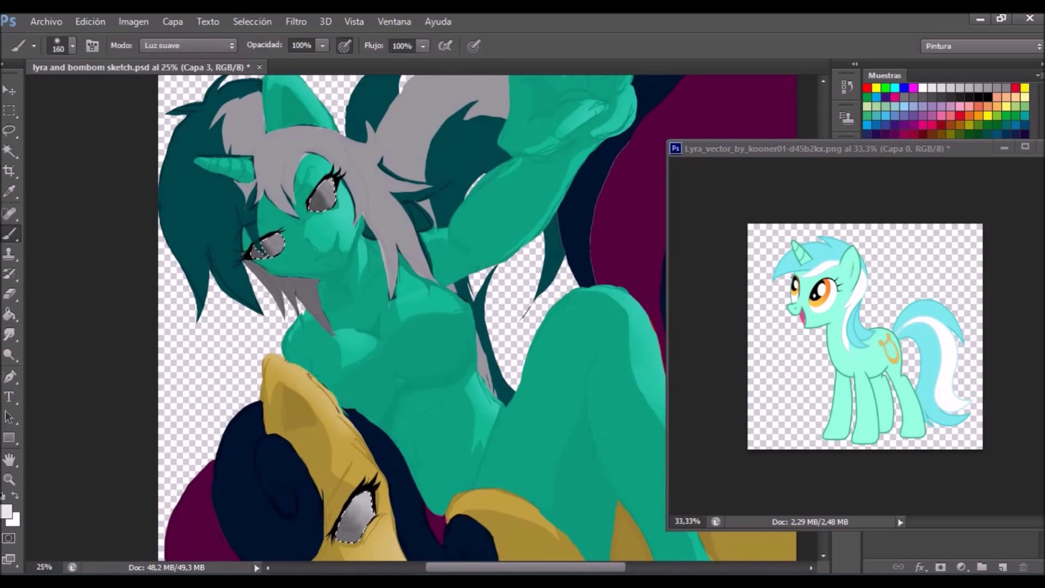
{"action": "scroll", "coordinate": [479, 321], "scroll_direction": "down", "scroll_amount": 3}
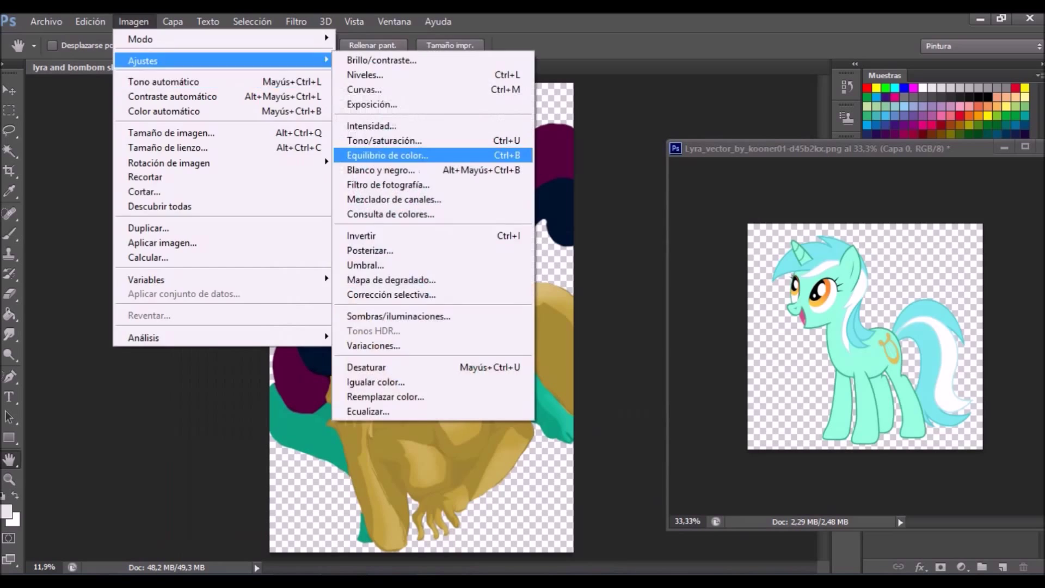
{"action": "key", "text": "ctrl+b"}
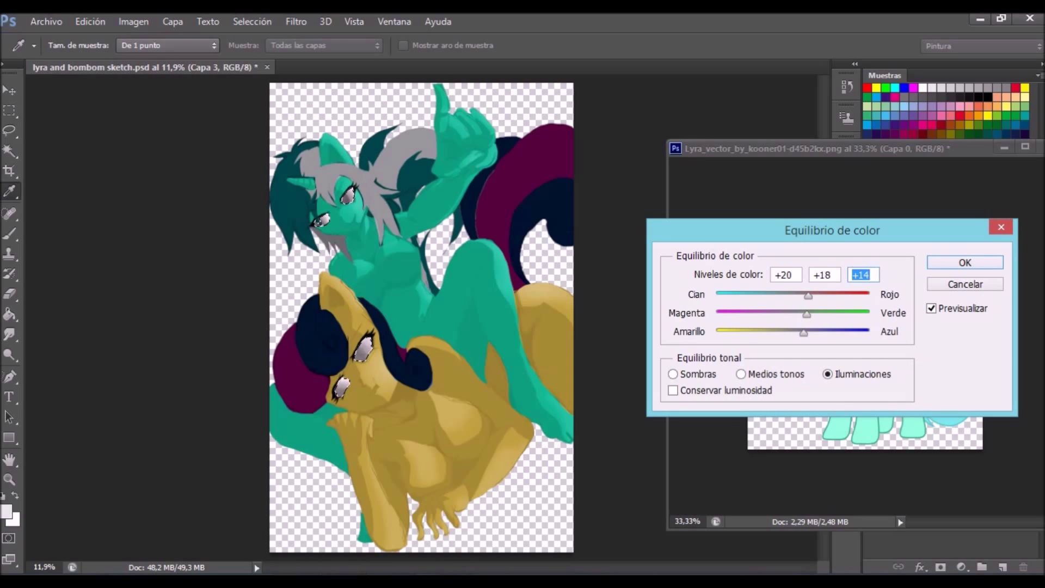
{"action": "key", "text": "Return"}
{"action": "key", "text": "l"}
{"action": "key", "text": "ctrl+plus"}
{"action": "key", "text": "ctrl+plus"}
{"action": "key", "text": "ctrl+plus"}
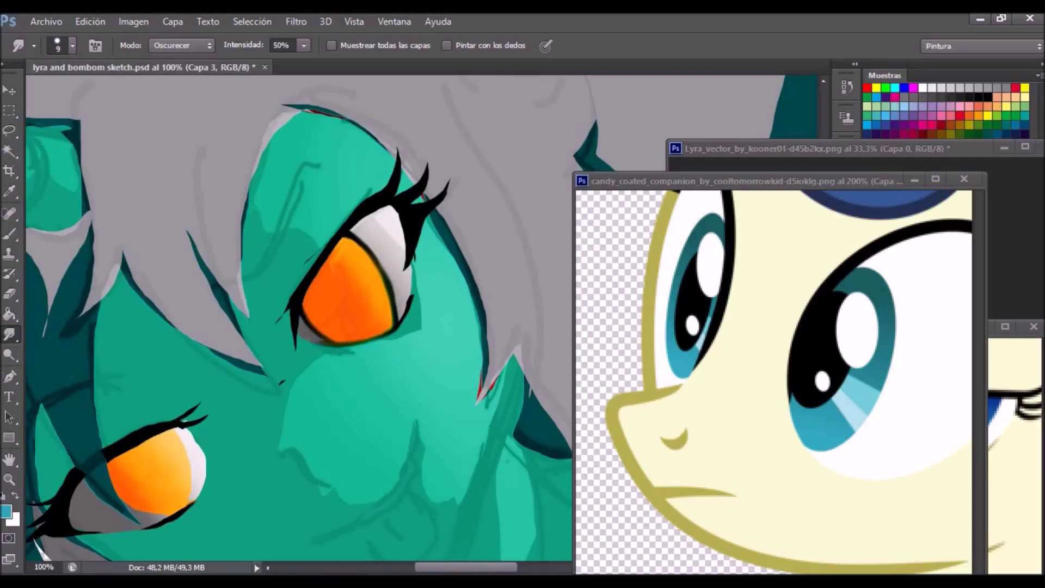
Set the Dodge/Burn range to Highlights, then Shadows, while working over both ponies' eyes.
{"action": "left_click", "coordinate": [181, 45]}
{"action": "left_click", "coordinate": [164, 80]}
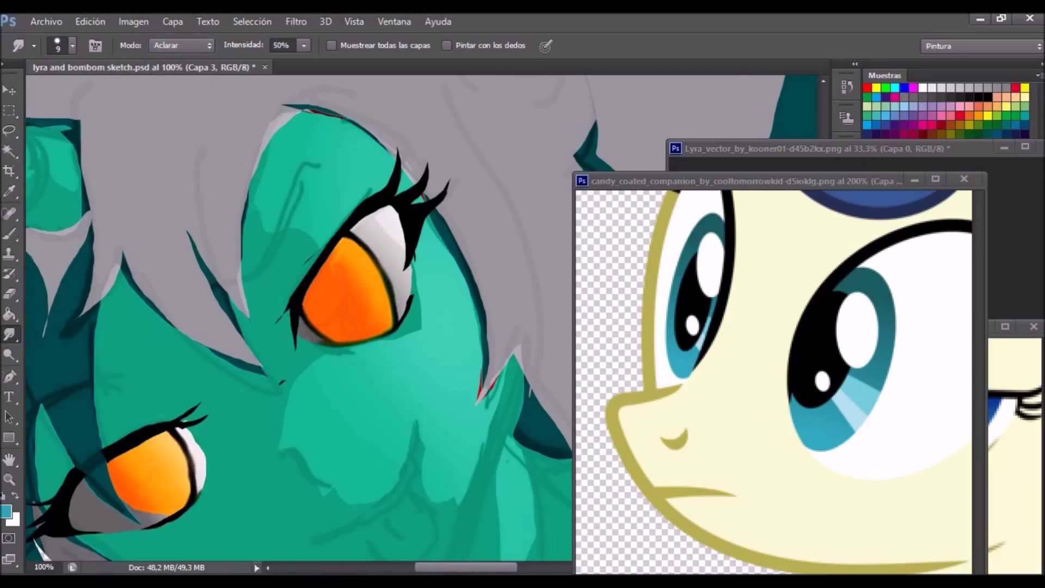
{"action": "left_click_drag", "start_coordinate": [185, 461], "coordinate": [273, 313]}
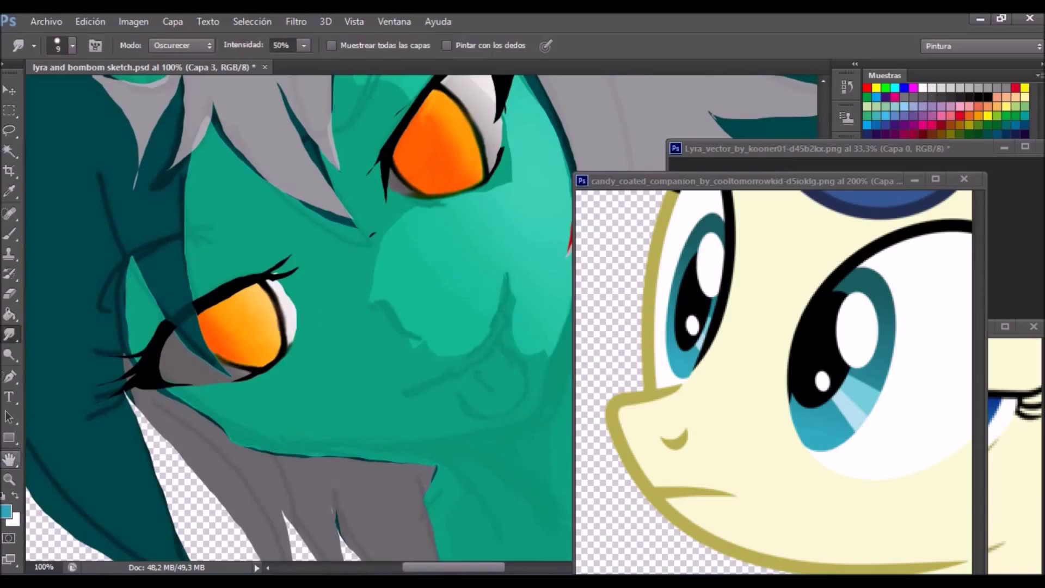
{"action": "left_click_drag", "start_coordinate": [435, 381], "coordinate": [272, 217]}
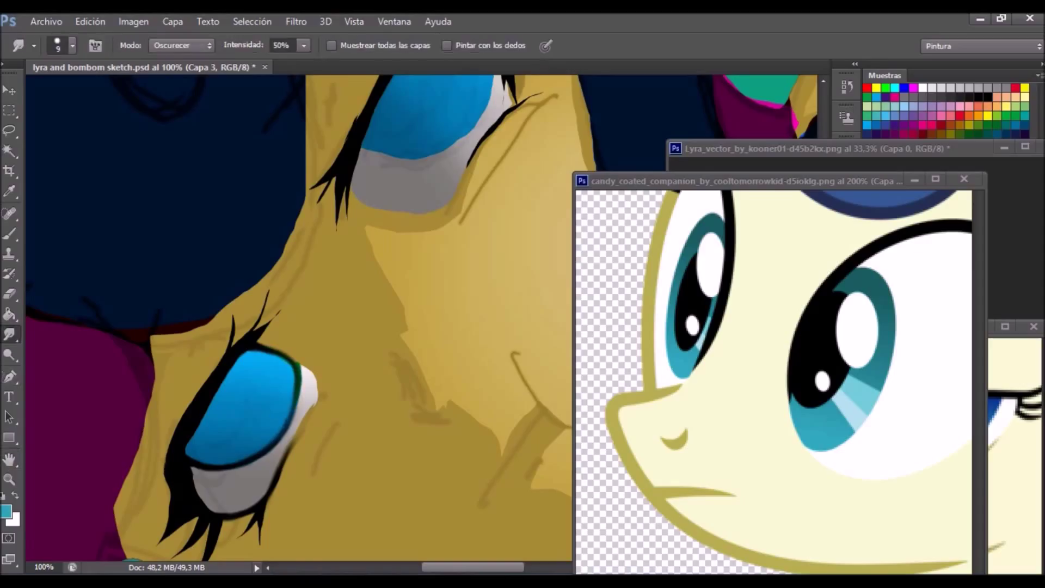
{"action": "left_click_drag", "start_coordinate": [425, 130], "coordinate": [381, 305]}
{"action": "left_click", "coordinate": [181, 45]}
{"action": "left_click", "coordinate": [174, 59]}
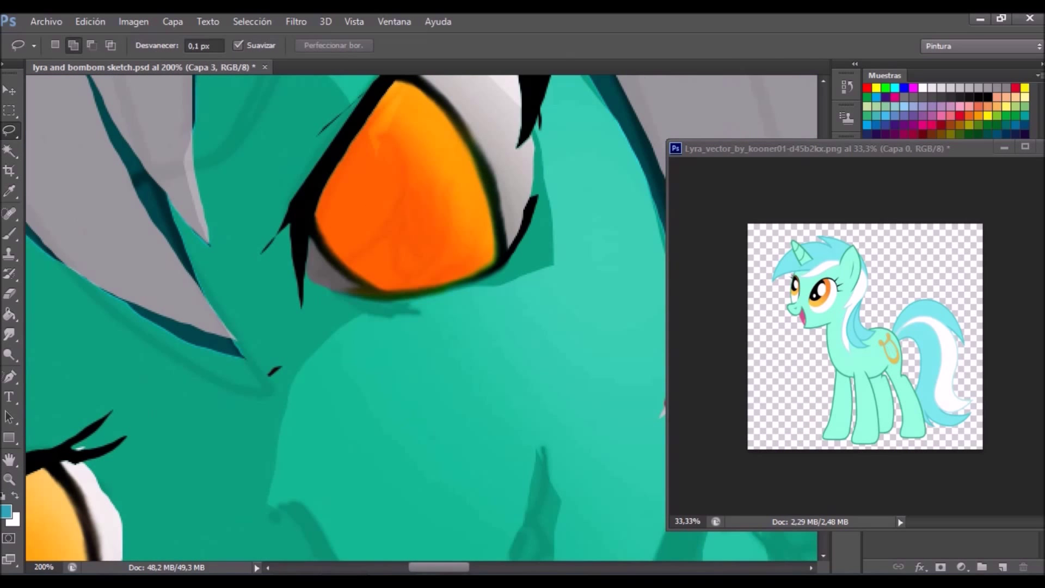
Lasso both irises and darken their lightness with Hue/Saturation.
{"action": "left_click_drag", "start_coordinate": [375, 256], "coordinate": [384, 136]}
{"action": "left_click_drag", "start_coordinate": [239, 315], "coordinate": [256, 332]}
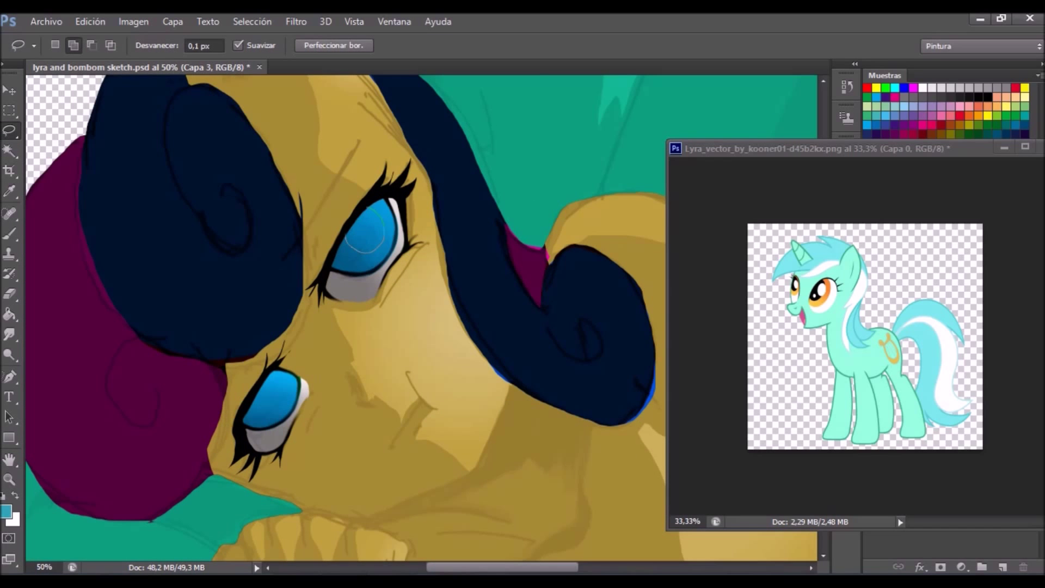
{"action": "key", "text": "ctrl+0"}
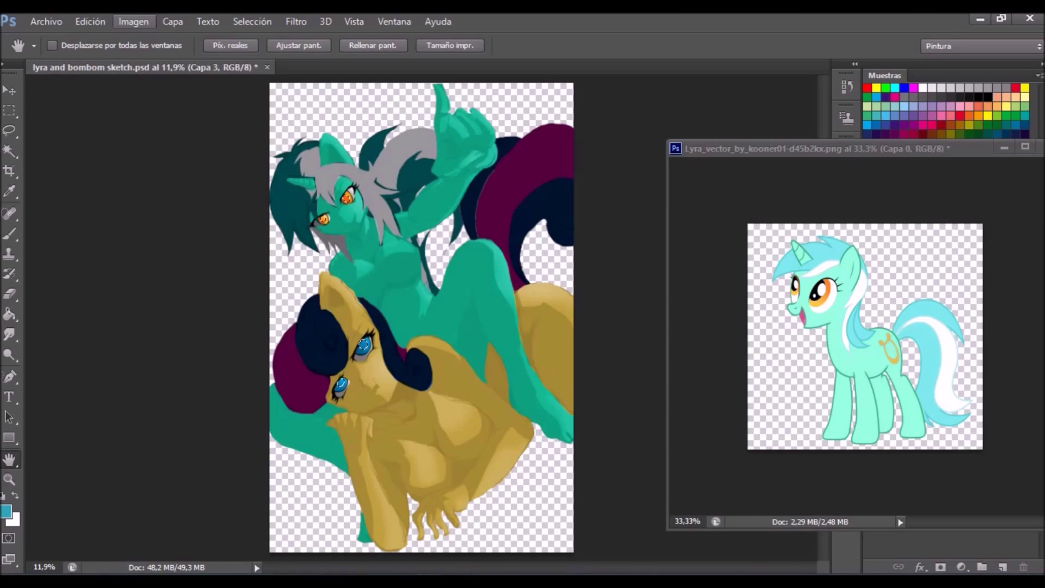
{"action": "key", "text": "ctrl+u"}
{"action": "key", "text": "Escape"}
Lasso a hair strand over Lyra's forehead and fill it with sampled grey.
{"action": "key", "text": "h"}
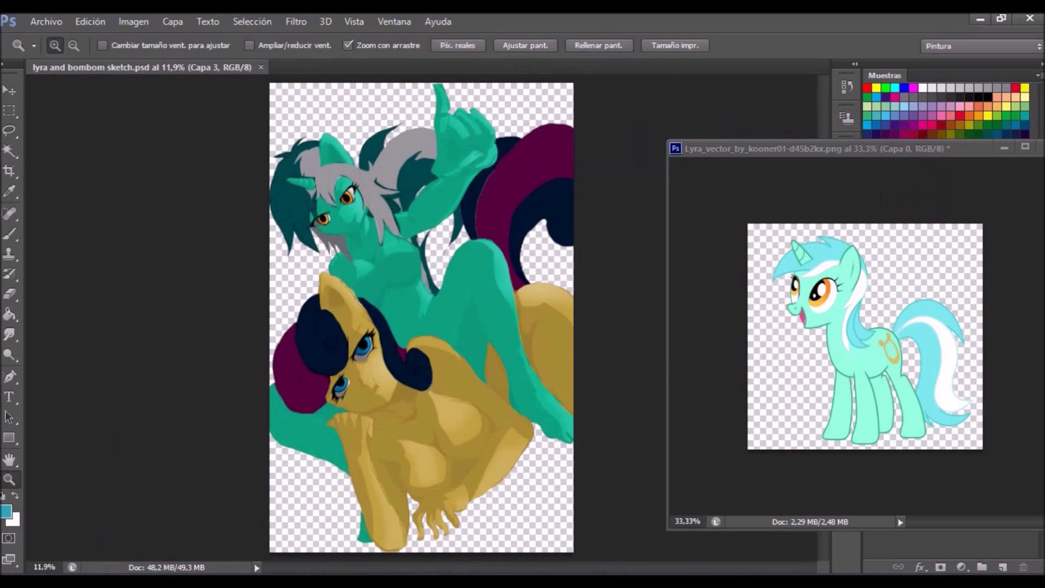
{"action": "key", "text": "ctrl+1"}
{"action": "key", "text": "l"}
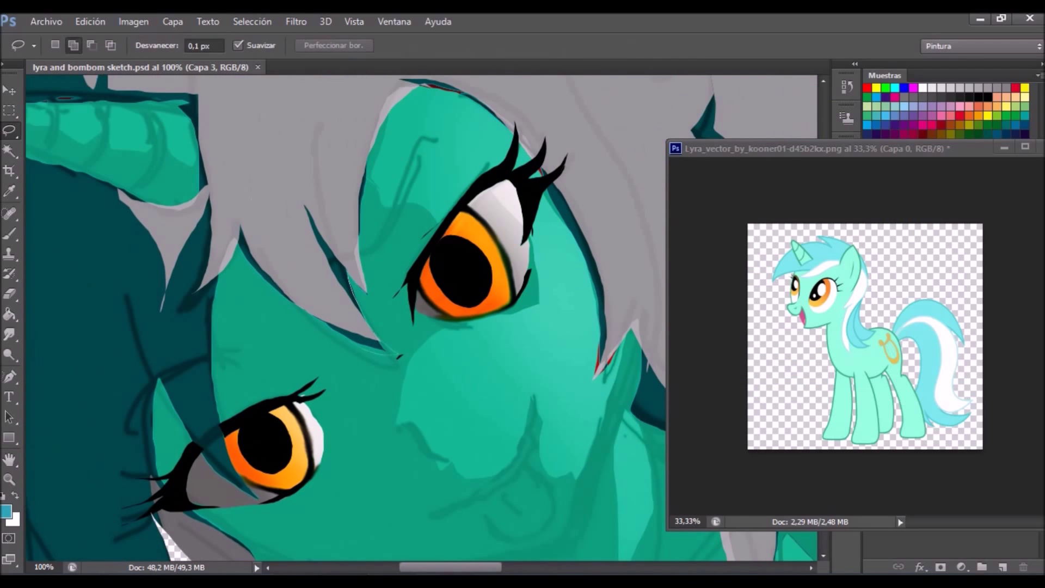
{"action": "left_click_drag", "start_coordinate": [289, 184], "coordinate": [237, 211]}
{"action": "key", "text": "i"}
{"action": "left_click", "coordinate": [316, 256]}
{"action": "key", "text": "g"}
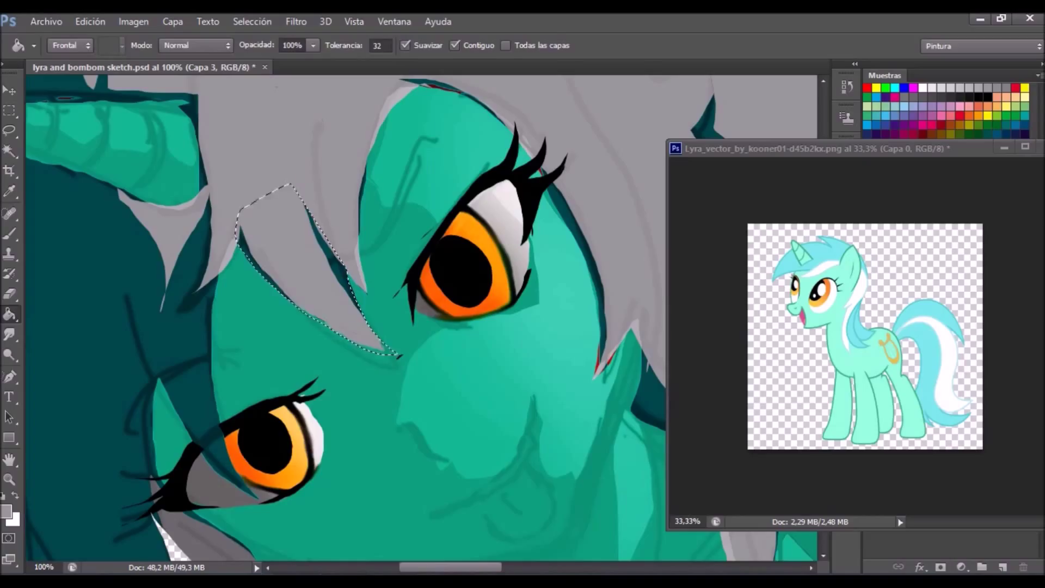
Deselect, then outline the hair at the base of Lyra's horn.
{"action": "key", "text": "l"}
{"action": "key", "text": "ctrl+d"}
{"action": "left_click_drag", "start_coordinate": [103, 88], "coordinate": [208, 268]}
{"action": "key", "text": "g"}
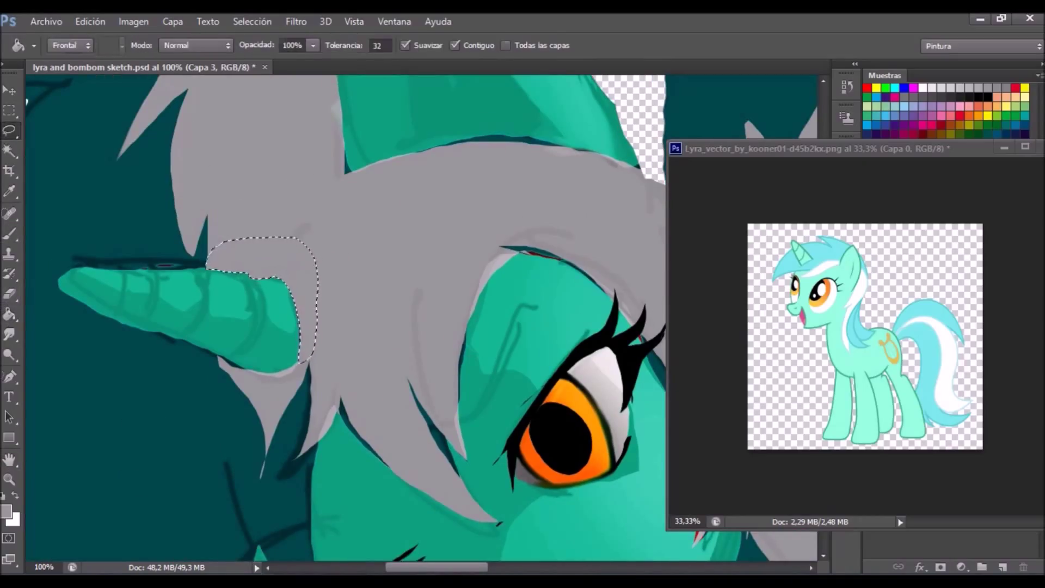
{"action": "key", "text": "h"}
{"action": "key", "text": "ctrl+0"}
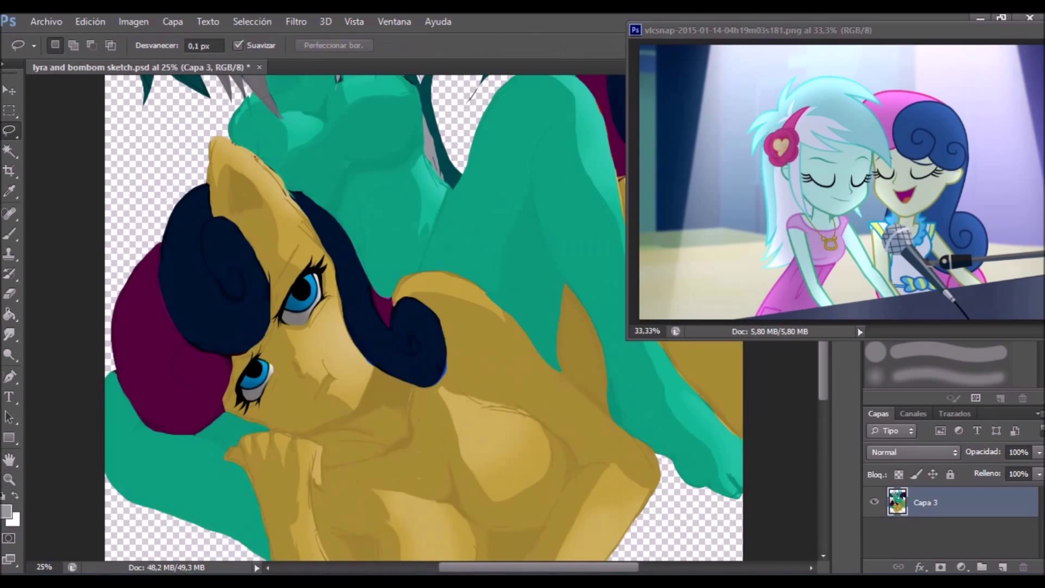
Lasso a shadow shape at Bonbon's neck, undoing one history step.
{"action": "left_click_drag", "start_coordinate": [373, 369], "coordinate": [354, 417]}
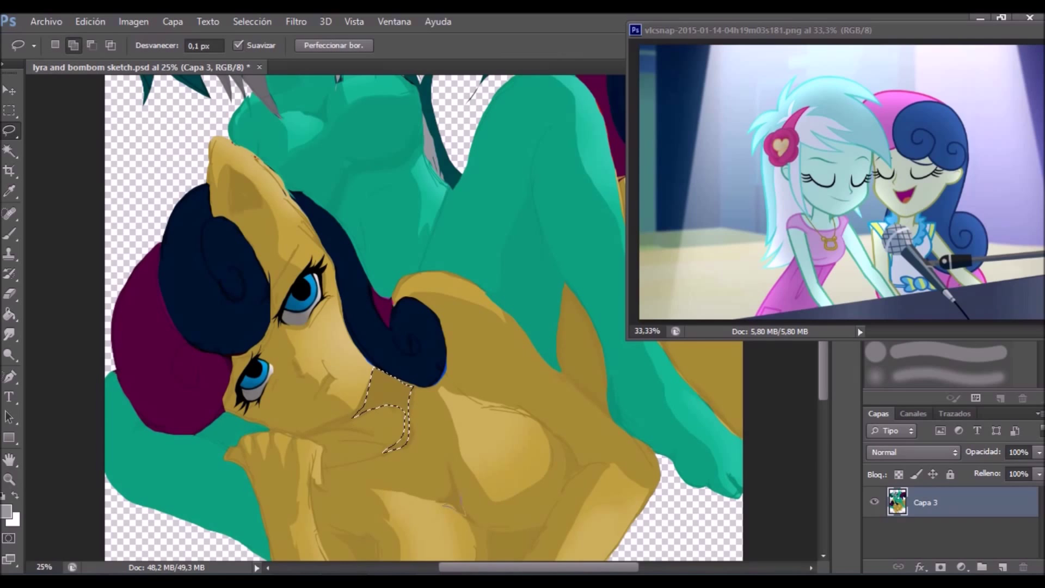
{"action": "left_click_drag", "start_coordinate": [575, 463], "coordinate": [533, 296]}
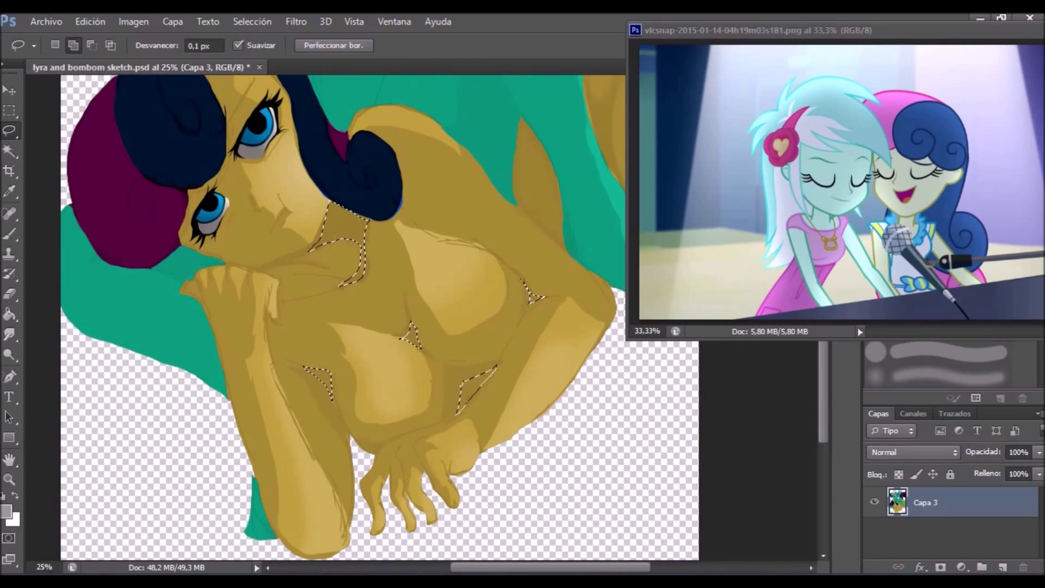
{"action": "key", "text": "h"}
{"action": "left_click_drag", "start_coordinate": [349, 136], "coordinate": [328, 544]}
{"action": "key", "text": "l"}
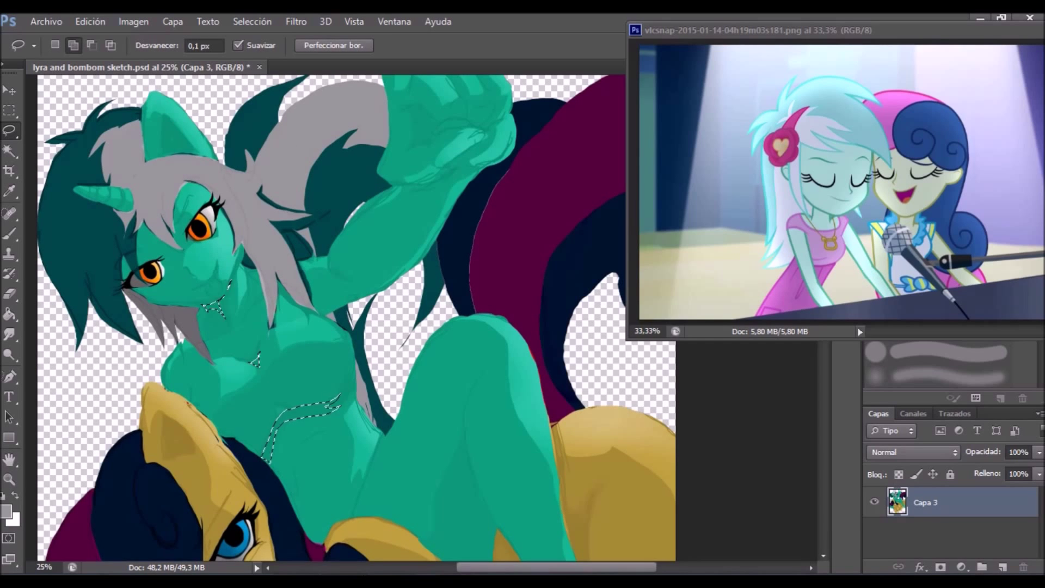
{"action": "left_click", "coordinate": [90, 21]}
{"action": "left_click", "coordinate": [196, 51]}
Outline more shadow patches across both ponies' bodies.
{"action": "left_click_drag", "start_coordinate": [327, 381], "coordinate": [261, 169]}
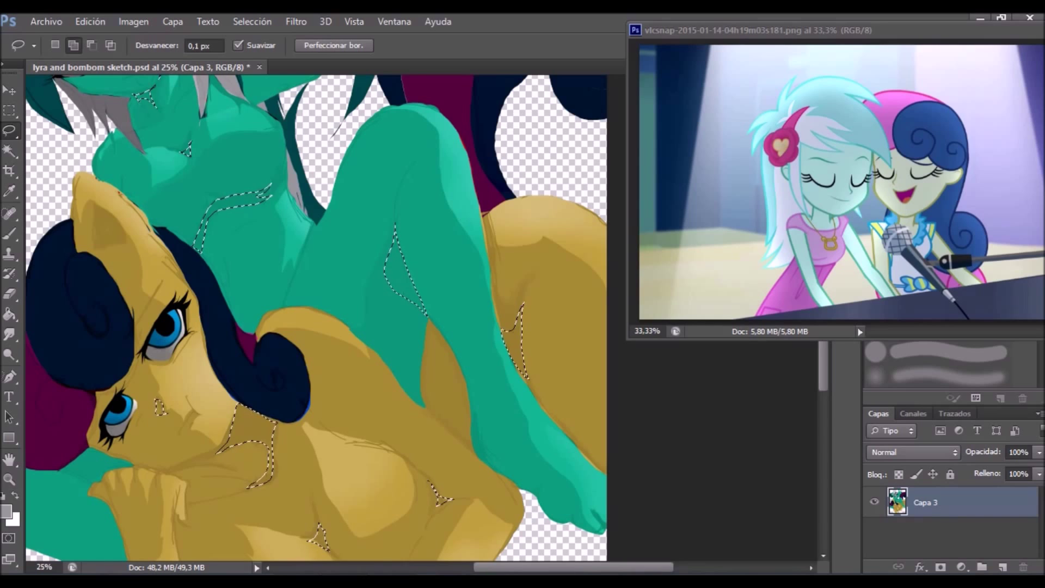
{"action": "left_click_drag", "start_coordinate": [326, 272], "coordinate": [424, 452]}
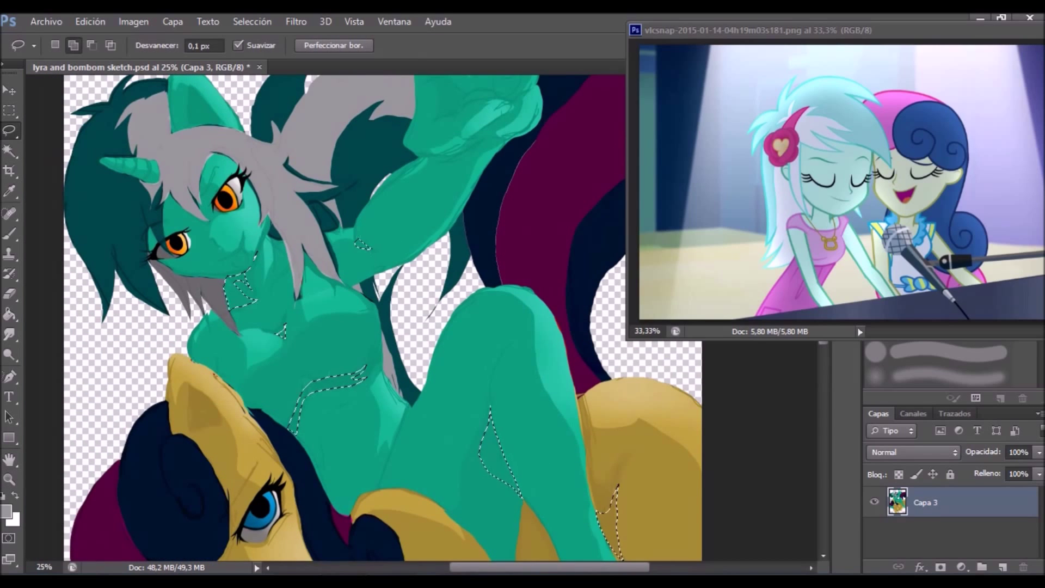
{"action": "key", "text": "ctrl+0"}
{"action": "scroll", "coordinate": [336, 121], "scroll_direction": "up", "scroll_amount": 4}
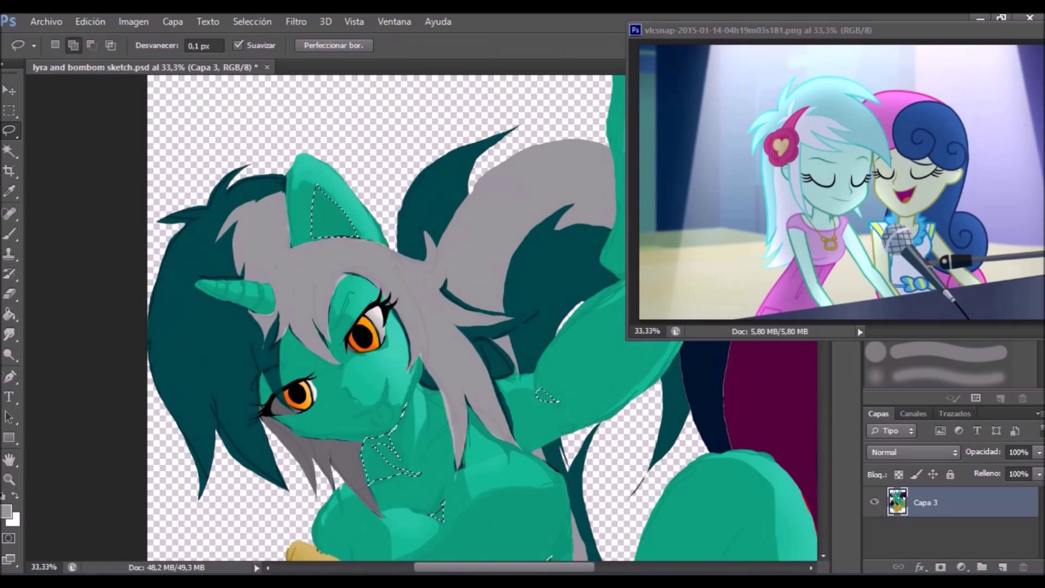
{"action": "key", "text": "h"}
{"action": "left_click_drag", "start_coordinate": [490, 436], "coordinate": [381, 191]}
{"action": "left_click_drag", "start_coordinate": [436, 490], "coordinate": [289, 98]}
{"action": "key", "text": "l"}
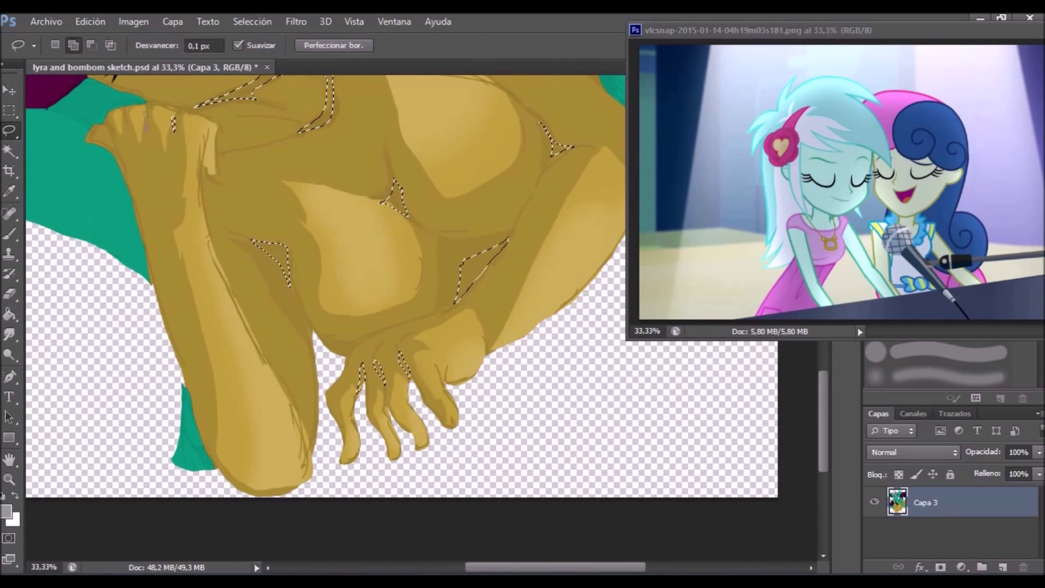
{"action": "key", "text": "h"}
{"action": "left_click_drag", "start_coordinate": [381, 327], "coordinate": [408, 185]}
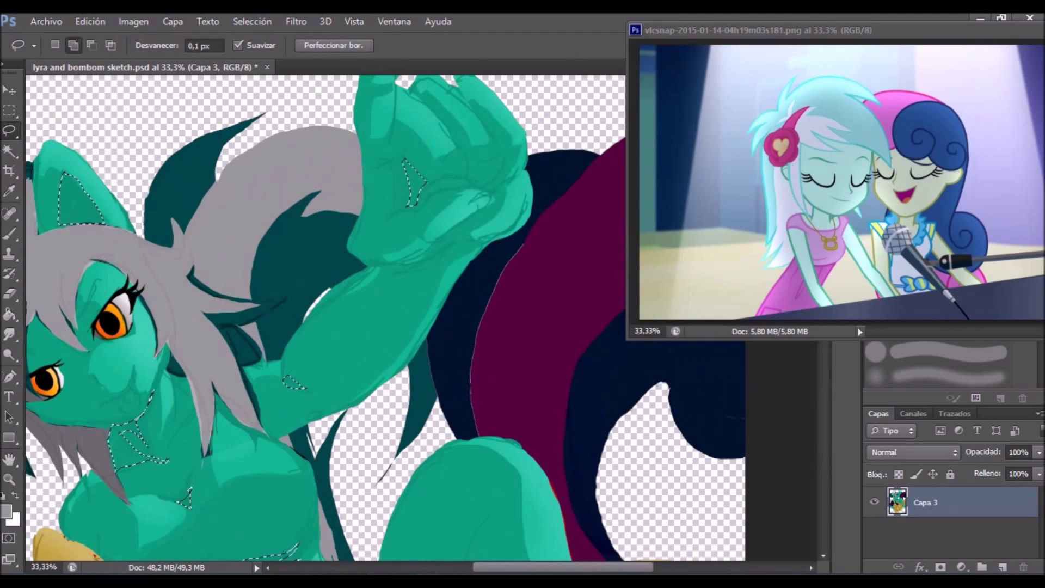
{"action": "key", "text": "ctrl+0"}
Set Hue/Saturation to Saturation +100 and Lightness -54 for the shadow selections.
{"action": "key", "text": "ctrl+u"}
{"action": "left_click_drag", "start_coordinate": [696, 263], "coordinate": [772, 263]}
{"action": "left_click_drag", "start_coordinate": [657, 300], "coordinate": [654, 300]}
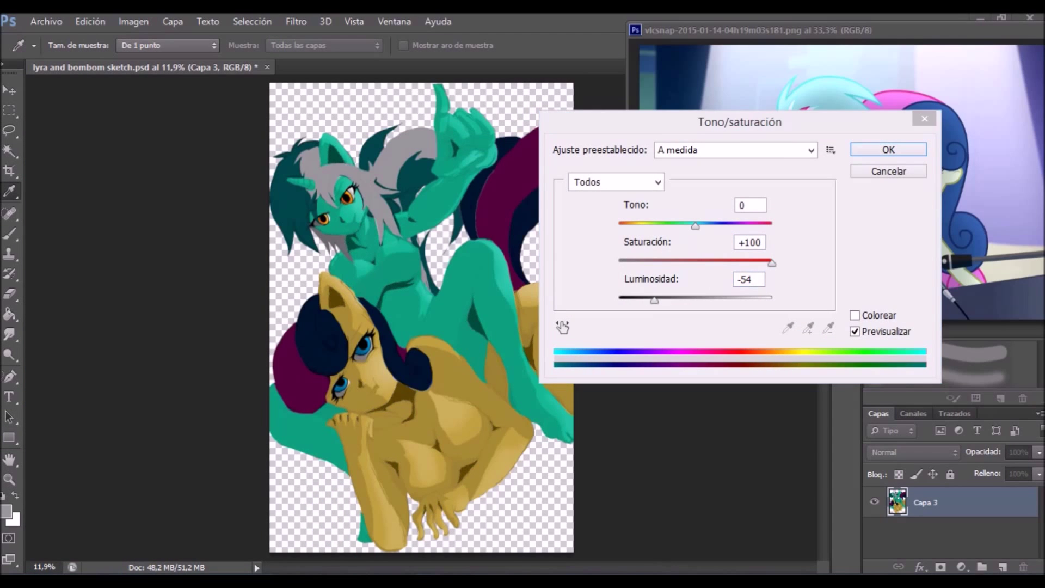
Confirm the saturated shadows and apply a first Color Balance pass.
{"action": "key", "text": "Return"}
{"action": "key", "text": "ctrl+b"}
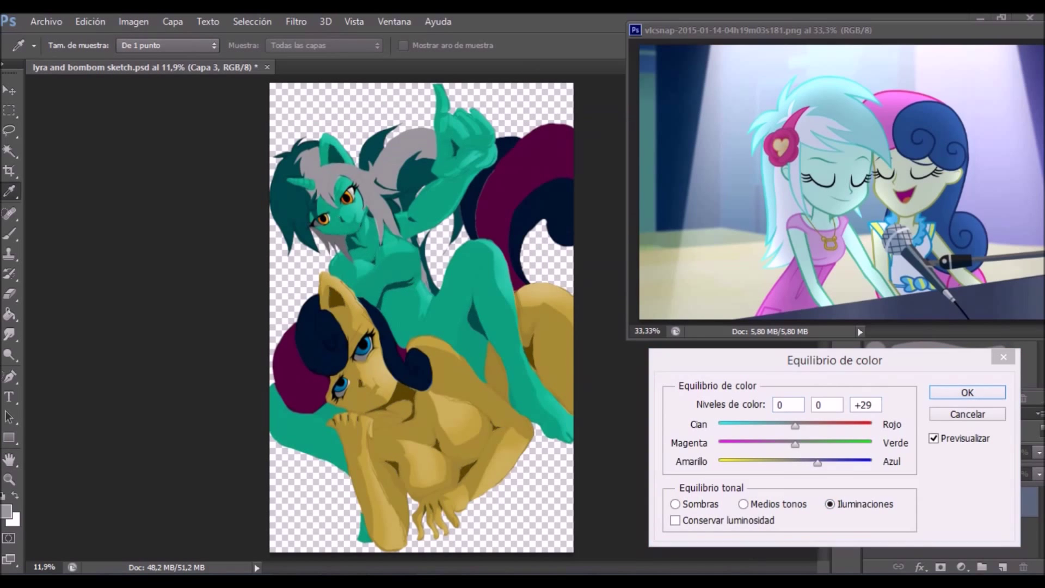
{"action": "key", "text": "Return"}
{"action": "key", "text": "ctrl+d"}
{"action": "key", "text": "l"}
{"action": "left_click", "coordinate": [133, 21]}
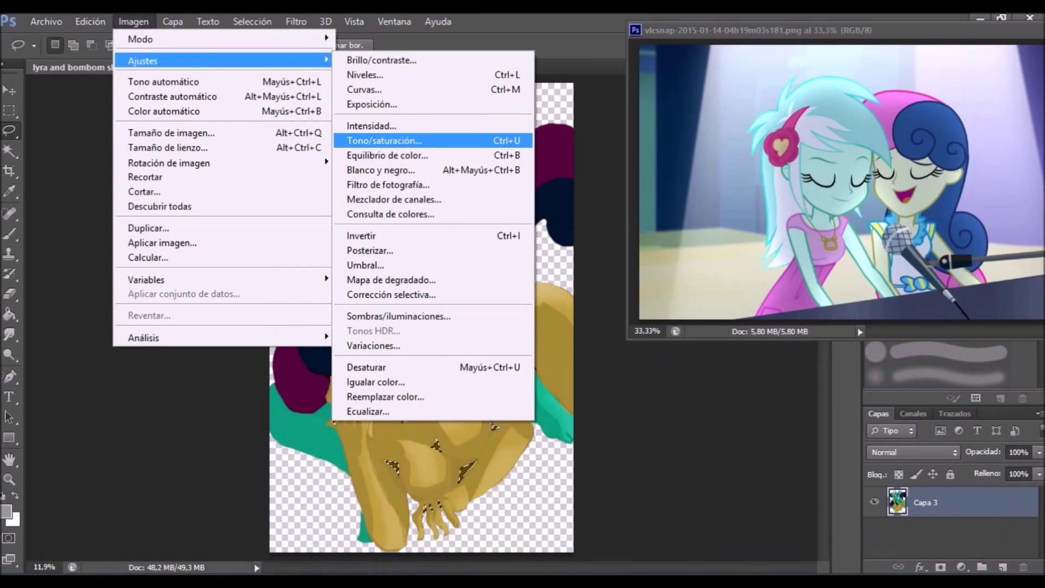
{"action": "left_click", "coordinate": [397, 156]}
Set Color Balance highlights to -29/+21/+18 and shadows to -23/0/+34.
{"action": "type", "text": "18"}
{"action": "key", "text": "Tab"}
{"action": "type", "text": "-29"}
{"action": "key", "text": "Tab"}
{"action": "type", "text": "21"}
{"action": "key", "text": "Tab"}
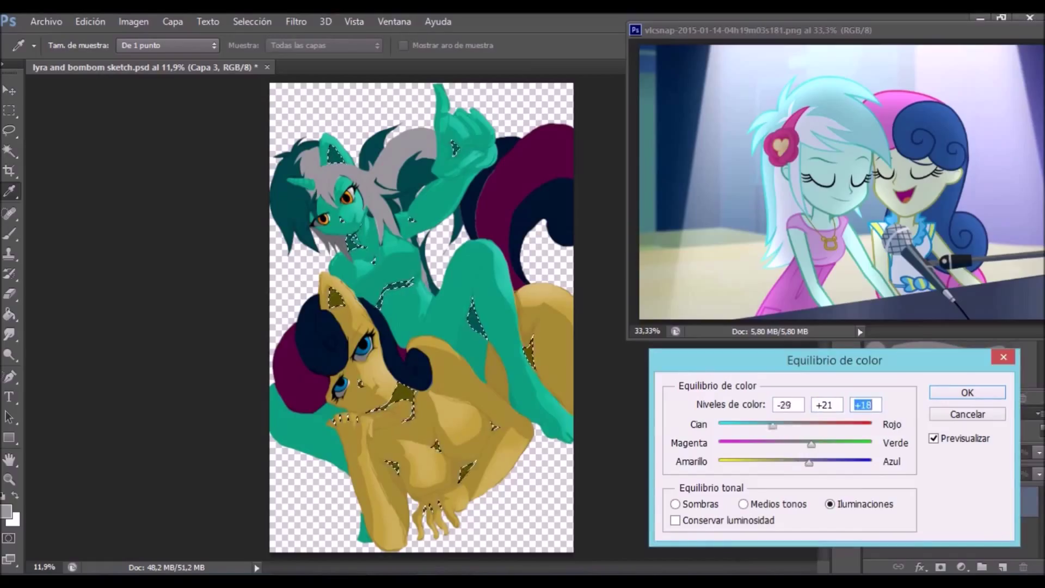
{"action": "type", "text": "21"}
{"action": "type", "text": "31"}
{"action": "key", "text": "Tab"}
{"action": "key", "text": "Tab"}
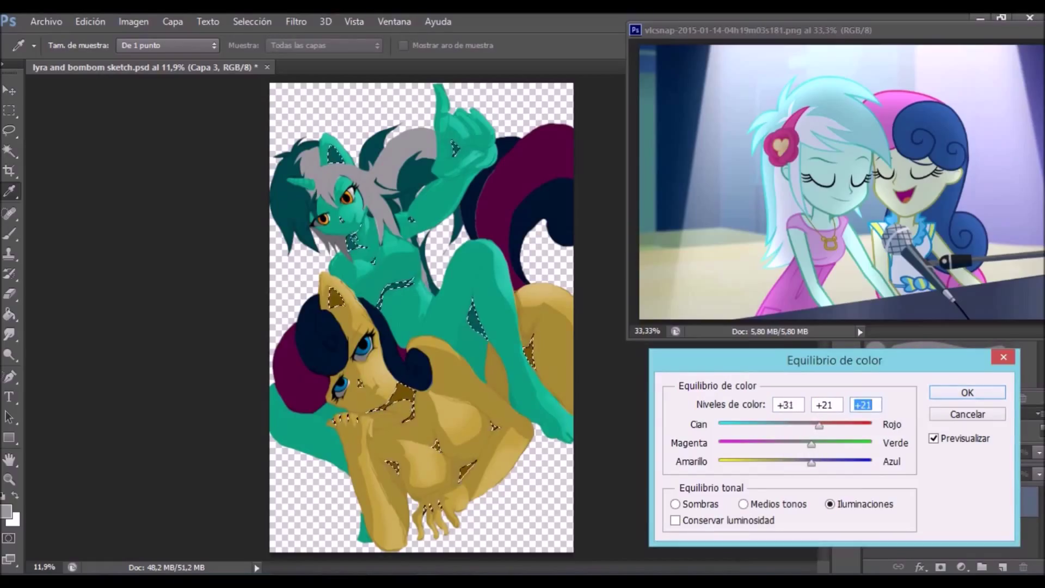
{"action": "type", "text": "-31"}
{"action": "key", "text": "Tab"}
{"action": "type", "text": "-2"}
{"action": "key", "text": "Tab"}
{"action": "key", "text": "Tab"}
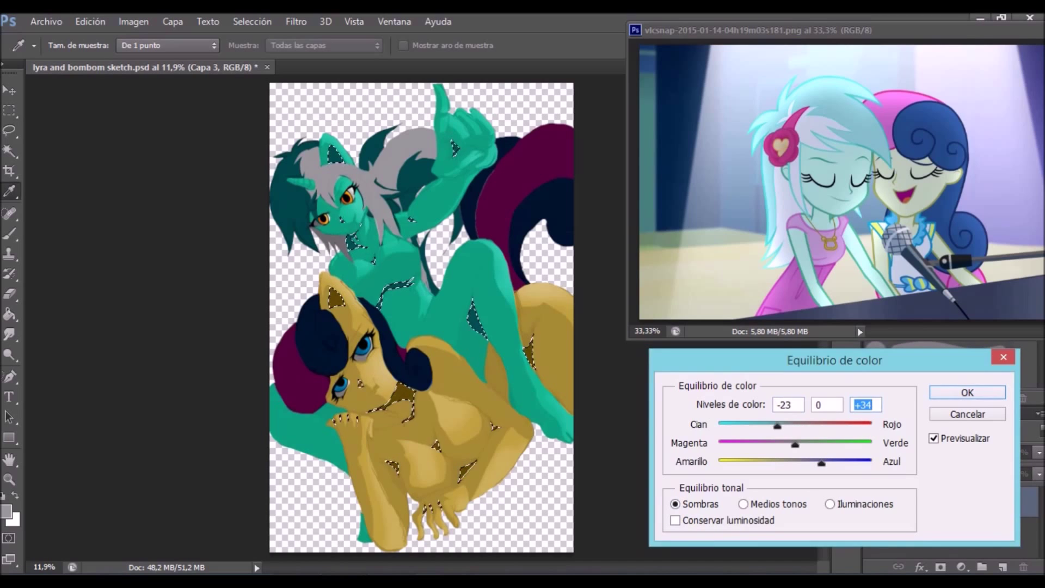
Apply Hue/Saturation with Saturation +100 and Lightness -16.
{"action": "key", "text": "shift+Tab"}
{"action": "type", "text": "100"}
{"action": "key", "text": "Tab"}
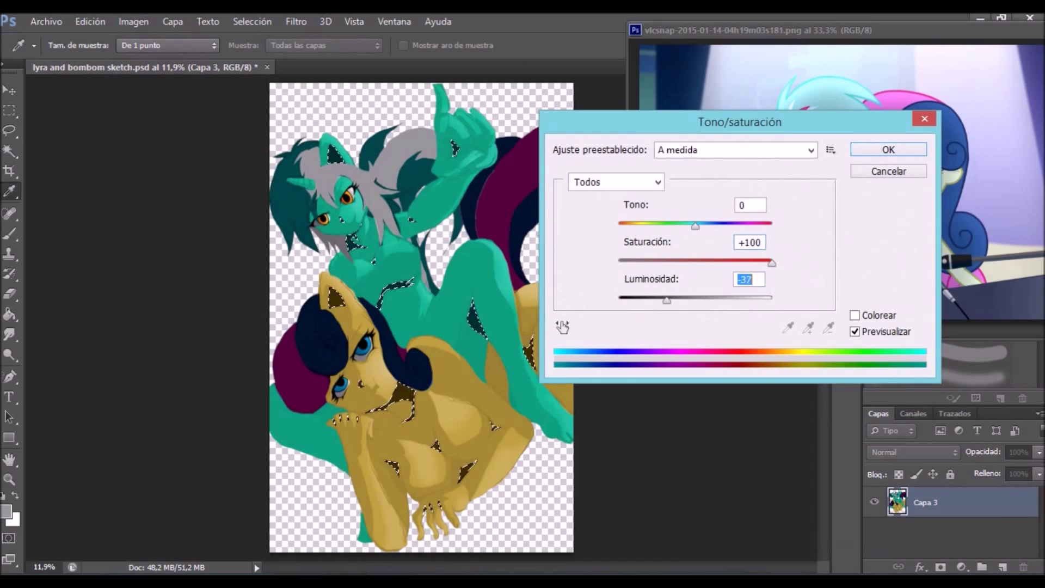
{"action": "type", "text": "-6"}
{"action": "type", "text": "-16"}
{"action": "key", "text": "shift+Tab"}
{"action": "key", "text": "Return"}
Sample the teal skin colour and add a small patch to the selection.
{"action": "key", "text": "l"}
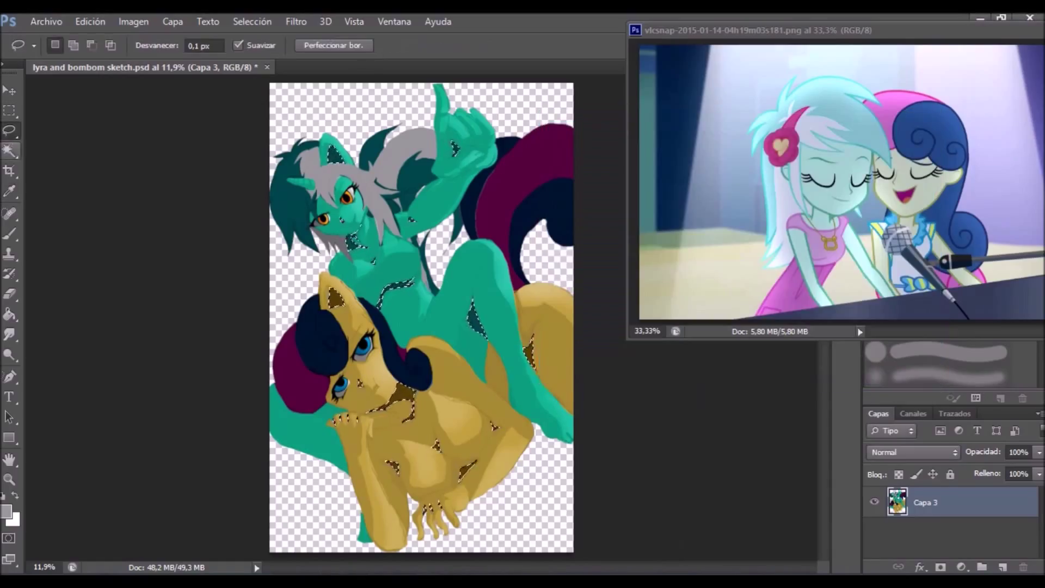
{"action": "scroll", "coordinate": [495, 313], "scroll_direction": "up", "scroll_amount": 3}
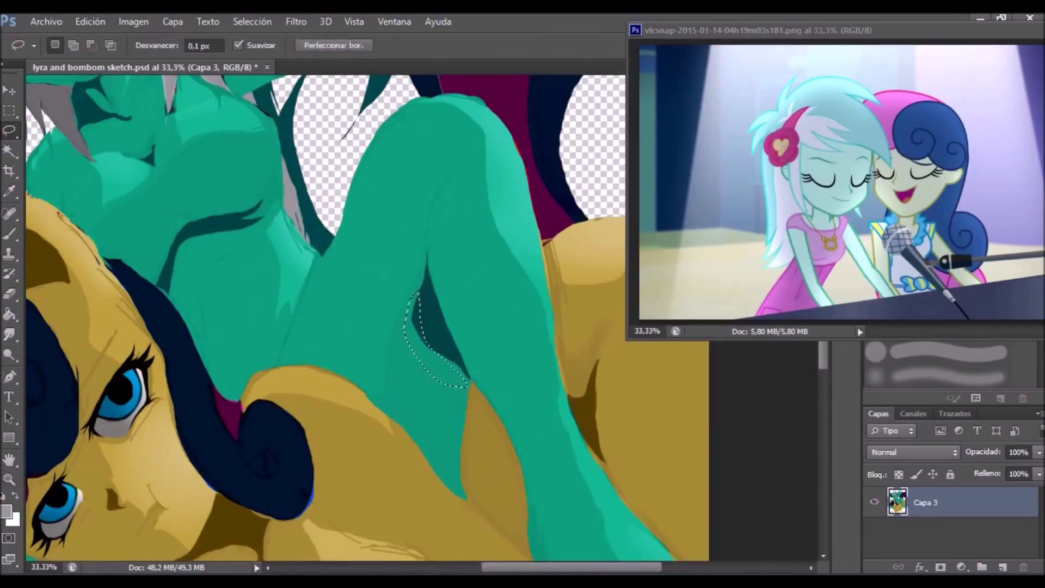
{"action": "key", "text": "i"}
{"action": "key", "text": "l"}
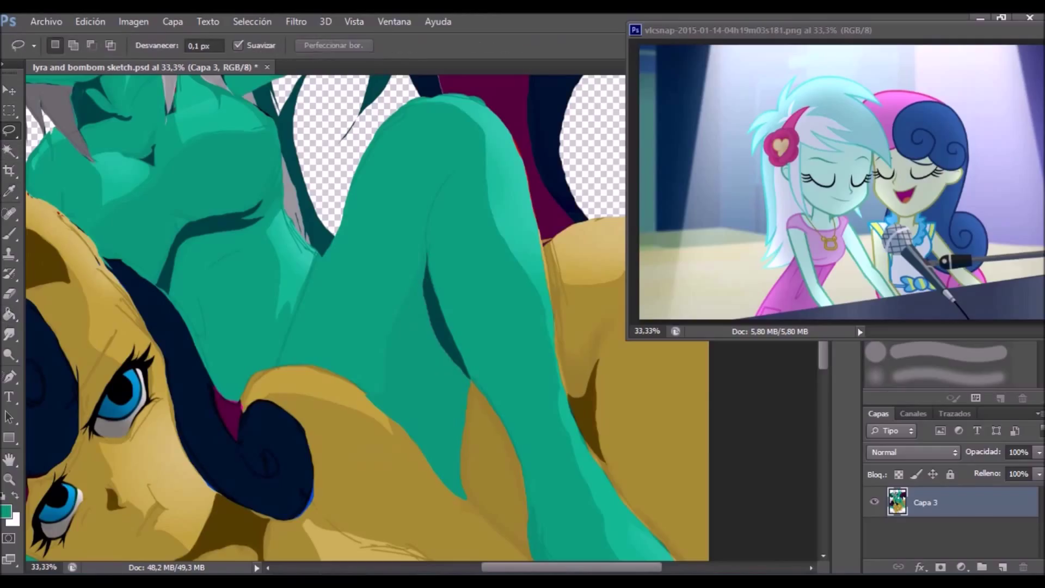
{"action": "key", "text": "i"}
{"action": "key", "text": "l"}
{"action": "key", "text": "h"}
{"action": "key", "text": "ctrl+0"}
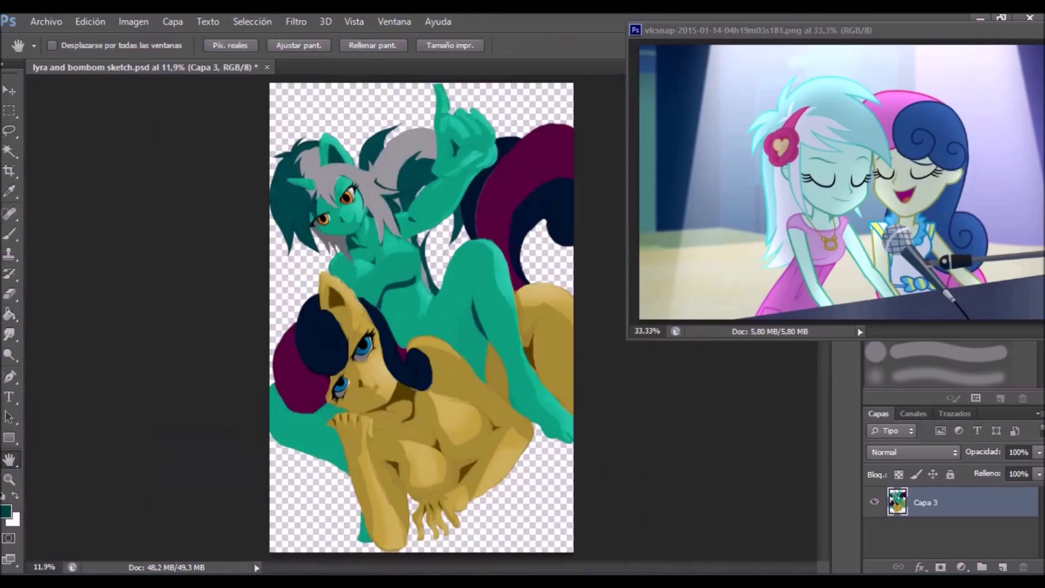
{"action": "scroll", "coordinate": [345, 452], "scroll_direction": "up", "scroll_amount": 2}
{"action": "left_click_drag", "start_coordinate": [129, 283], "coordinate": [98, 290]}
Fit the whole drawing in view, then zoom in on the lower figure's torso.
{"action": "key", "text": "w"}
{"action": "key", "text": "h"}
{"action": "key", "text": "ctrl+0"}
{"action": "key", "text": "g"}
{"action": "key", "text": "z"}
{"action": "key", "text": "h"}
{"action": "key", "text": "ctrl+0"}
{"action": "key", "text": "z"}
{"action": "scroll", "coordinate": [392, 245], "scroll_direction": "up", "scroll_amount": 2}
Reframe the view on the lower figure and return to the Lasso tool.
{"action": "key", "text": "b"}
{"action": "key", "text": "l"}
{"action": "key", "text": "h"}
{"action": "key", "text": "ctrl+0"}
{"action": "key", "text": "z"}
{"action": "scroll", "coordinate": [526, 405], "scroll_direction": "up", "scroll_amount": 1}
{"action": "scroll", "coordinate": [526, 405], "scroll_direction": "up", "scroll_amount": 1}
{"action": "key", "text": "l"}
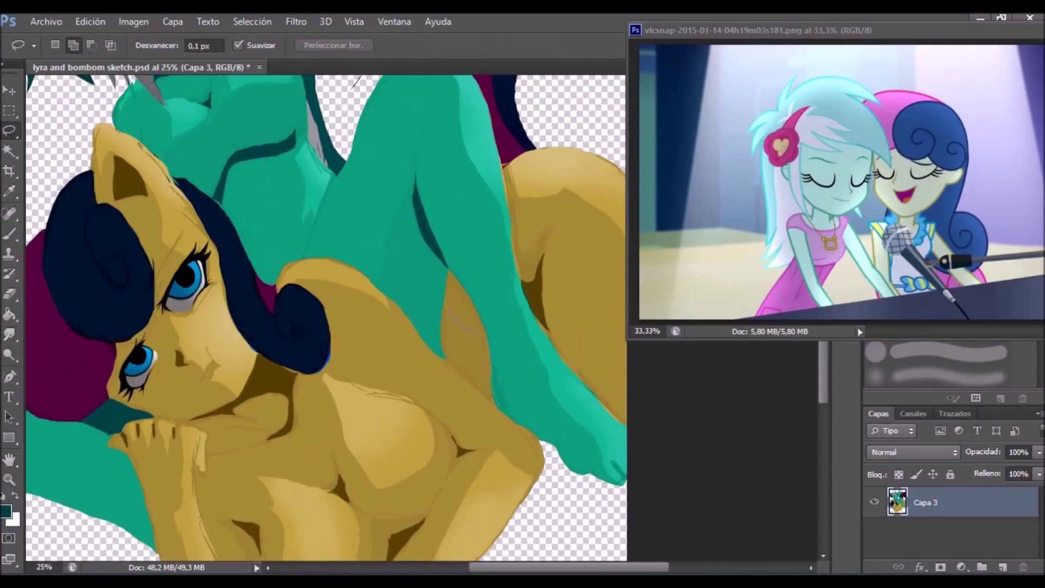
{"action": "key", "text": "b"}
{"action": "key", "text": "l"}
Refit the view and prepare a Lasso outline of the shadow strip near the golden pony's shoulder.
{"action": "key", "text": "h"}
{"action": "key", "text": "ctrl+0"}
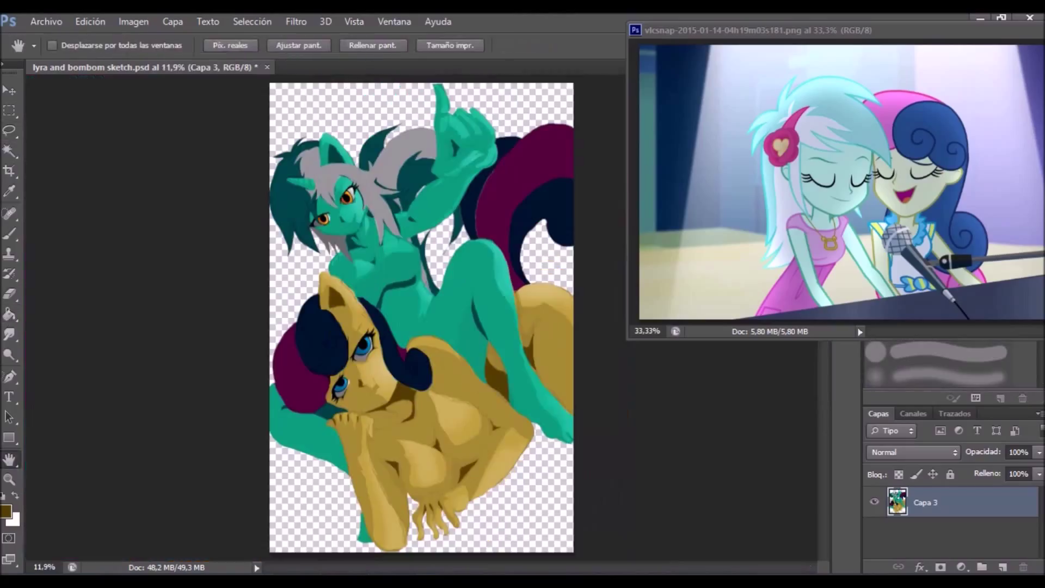
{"action": "key", "text": "z"}
{"action": "scroll", "coordinate": [490, 368], "scroll_direction": "up", "scroll_amount": 2}
{"action": "key", "text": "r"}
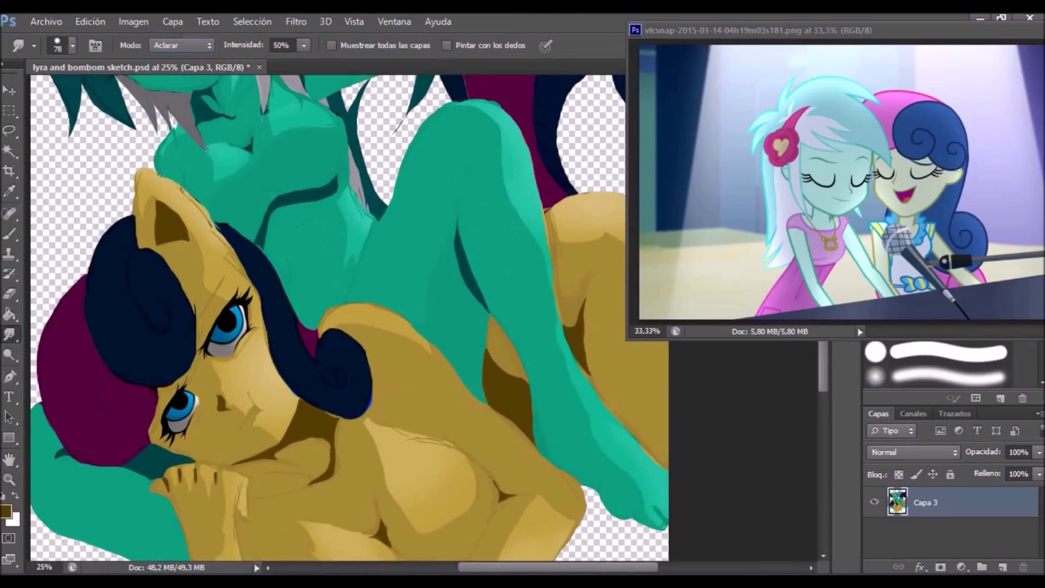
{"action": "key", "text": "h"}
{"action": "key", "text": "ctrl+0"}
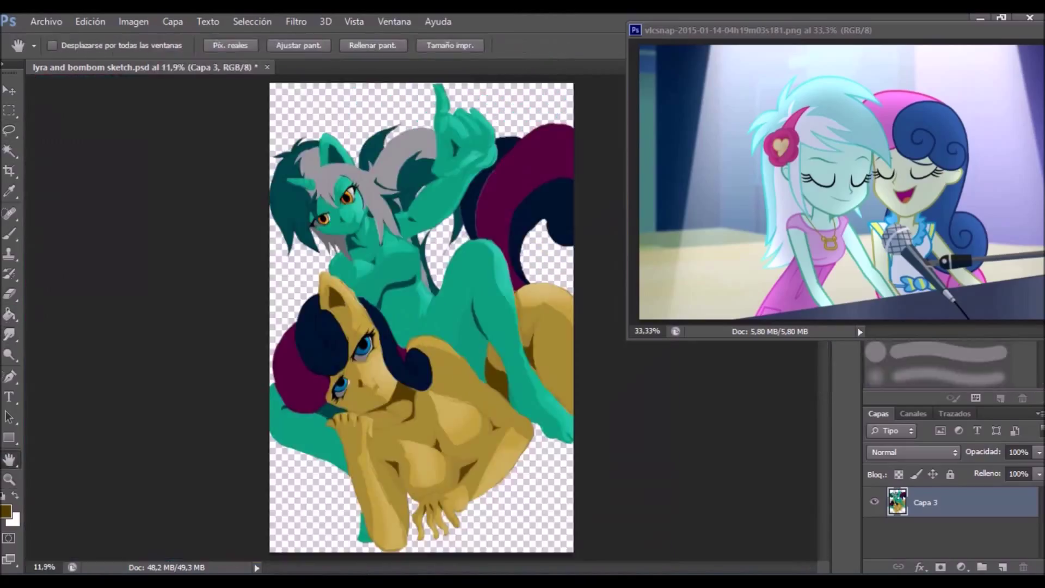
{"action": "key", "text": "l"}
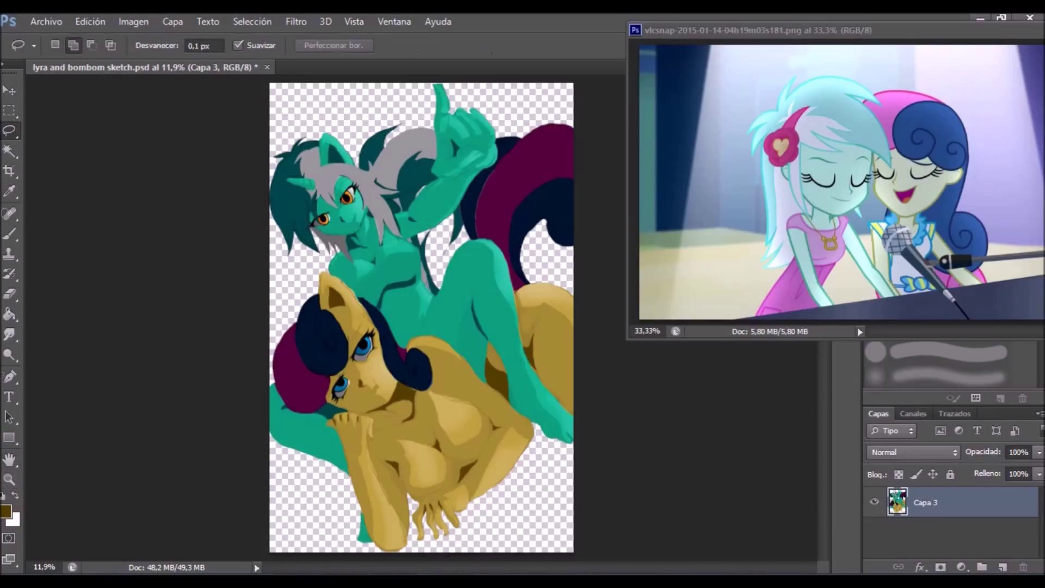
{"action": "scroll", "coordinate": [493, 463], "scroll_direction": "up", "scroll_amount": 2}
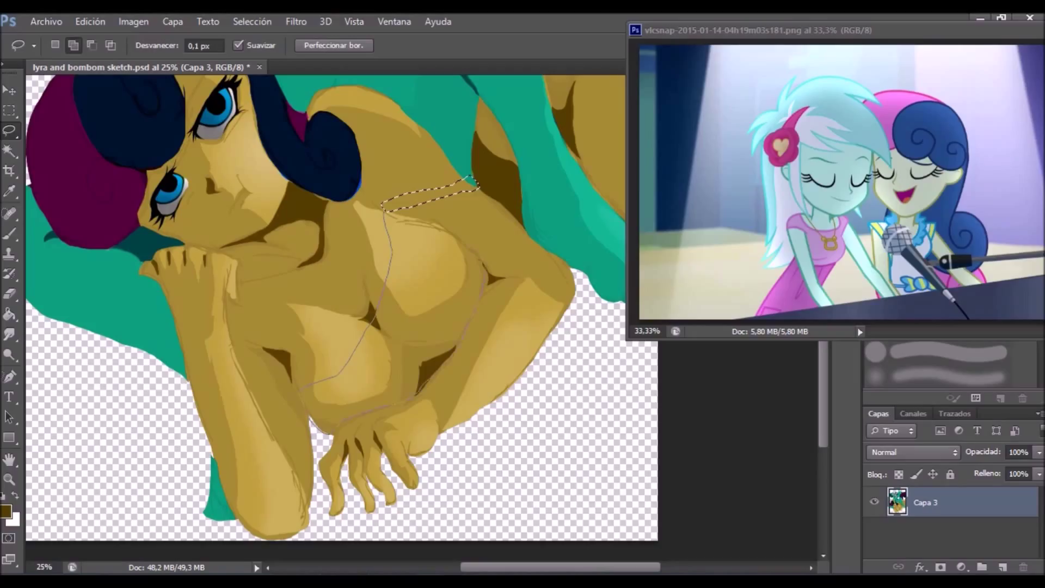
Lasso the garment across the lower figure's torso, arm, hip and thigh.
{"action": "left_click_drag", "start_coordinate": [479, 188], "coordinate": [384, 209]}
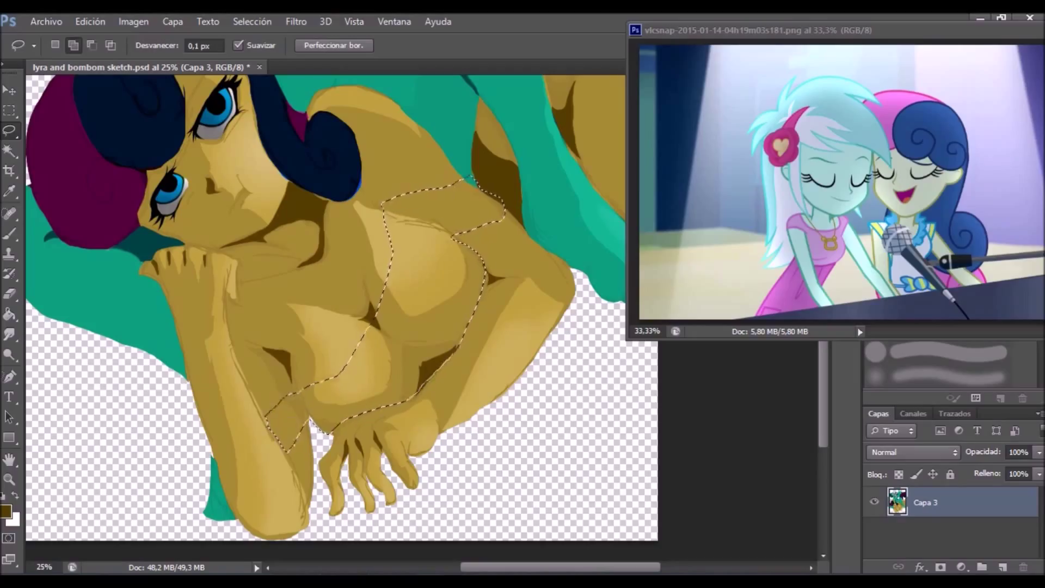
{"action": "key", "text": "z"}
{"action": "key", "text": "ctrl+0"}
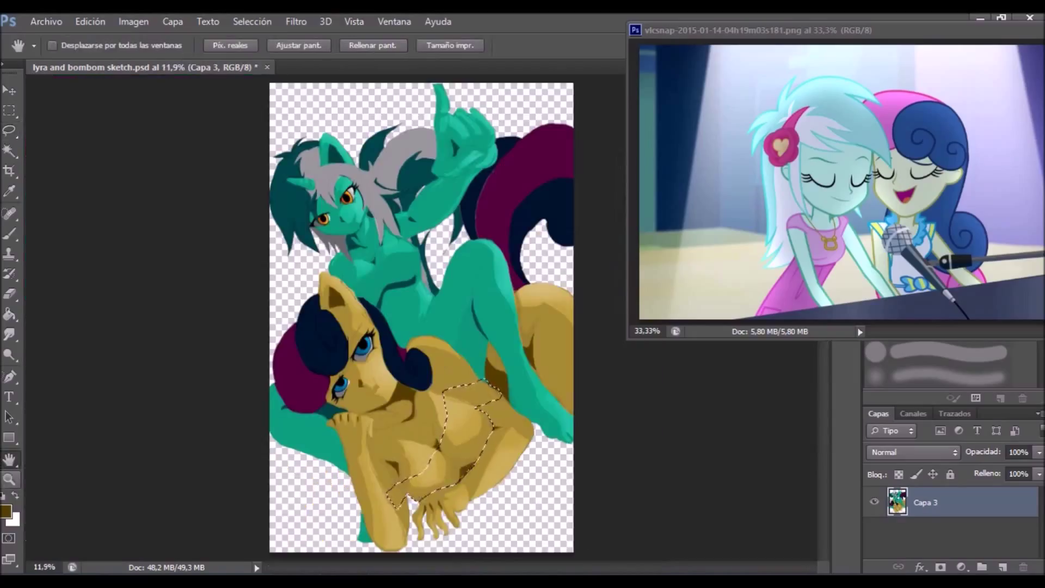
{"action": "left_click", "coordinate": [438, 447]}
{"action": "key", "text": "l"}
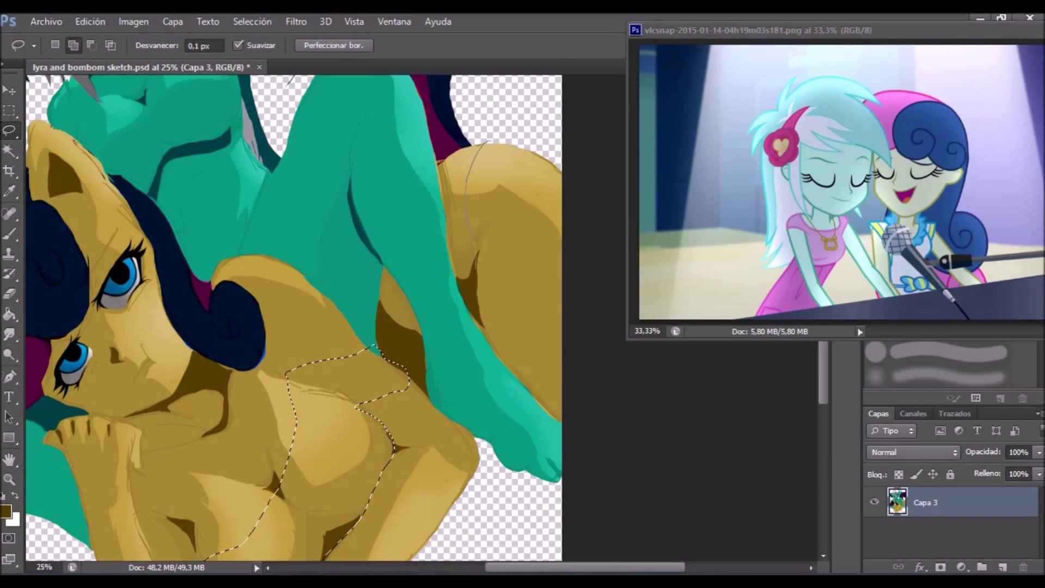
{"action": "left_click_drag", "start_coordinate": [465, 300], "coordinate": [438, 160]}
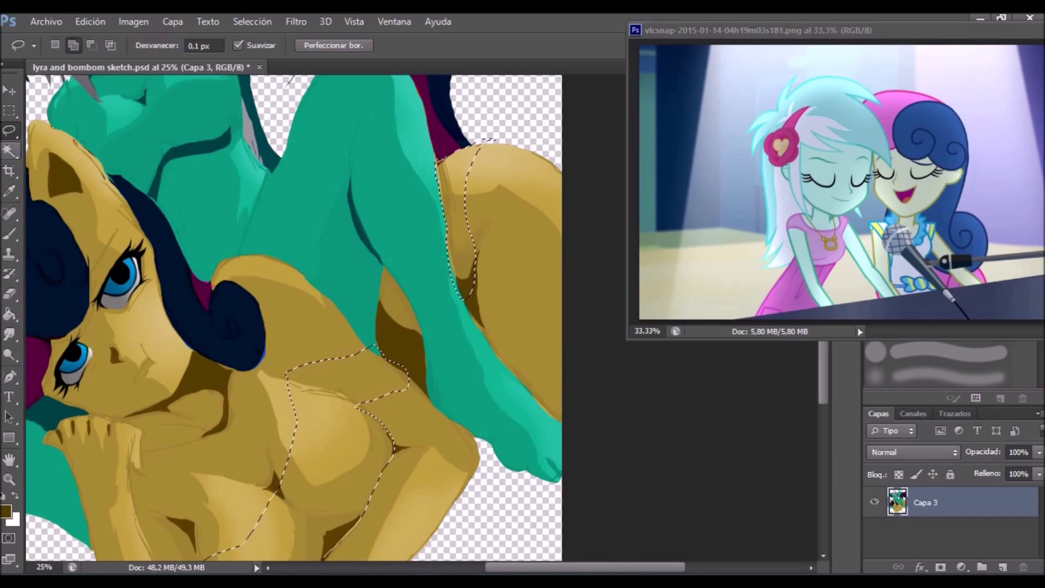
{"action": "key", "text": "w"}
{"action": "key", "text": "ctrl+0"}
Open Hue/Saturation on the garment and try hue 304 with lightness -14.
{"action": "key", "text": "ctrl+u"}
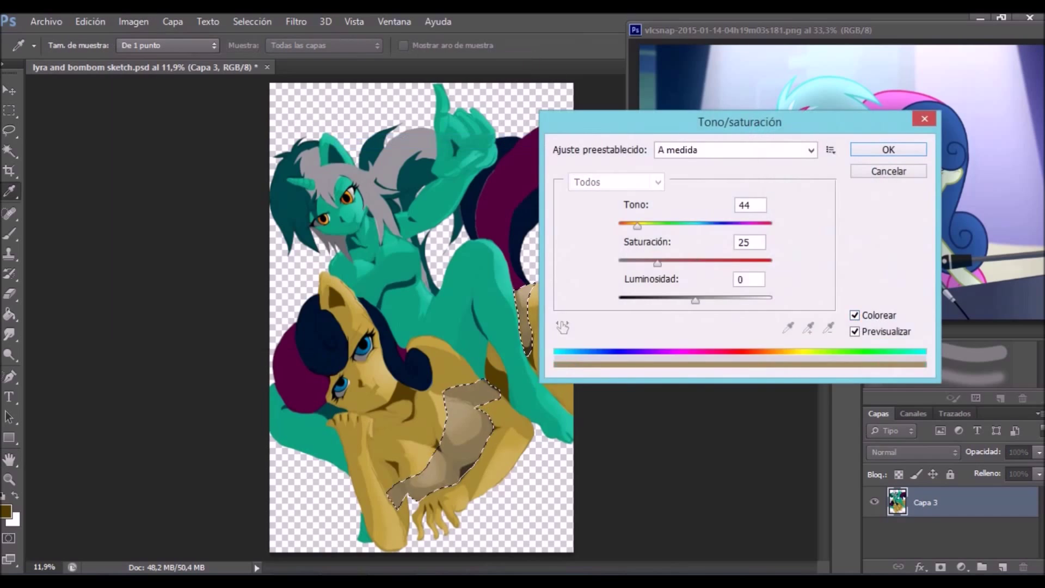
{"action": "type", "text": "-7560"}
{"action": "left_click_drag", "start_coordinate": [838, 119], "coordinate": [846, 208]}
{"action": "type", "text": "27026"}
{"action": "key", "text": "shift+Tab"}
{"action": "type", "text": "0"}
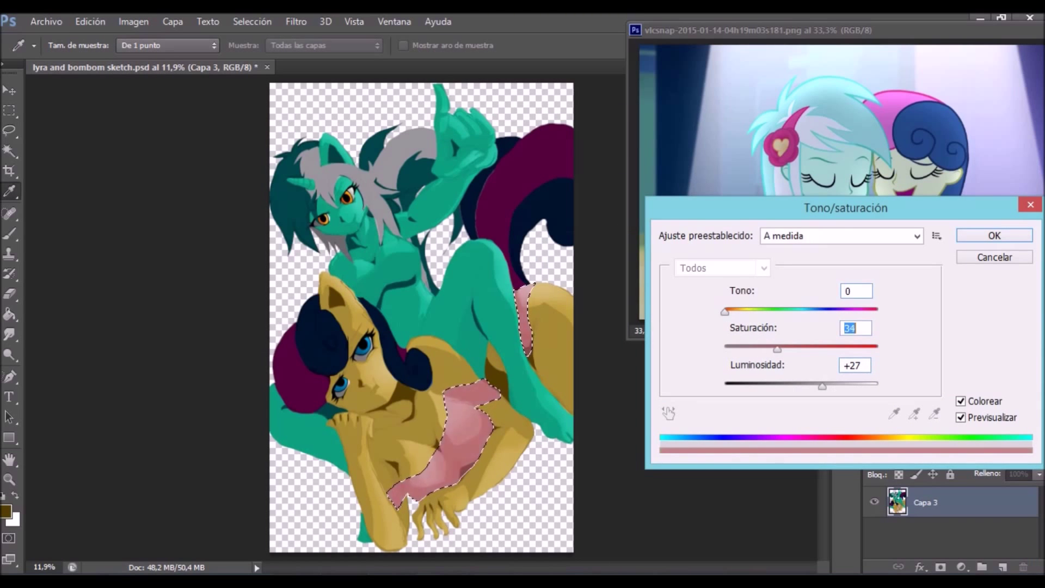
{"action": "type", "text": "27"}
{"action": "key", "text": "Tab"}
{"action": "type", "text": "-14"}
{"action": "key", "text": "shift+Tab"}
{"action": "key", "text": "shift+Tab"}
{"action": "type", "text": "304"}
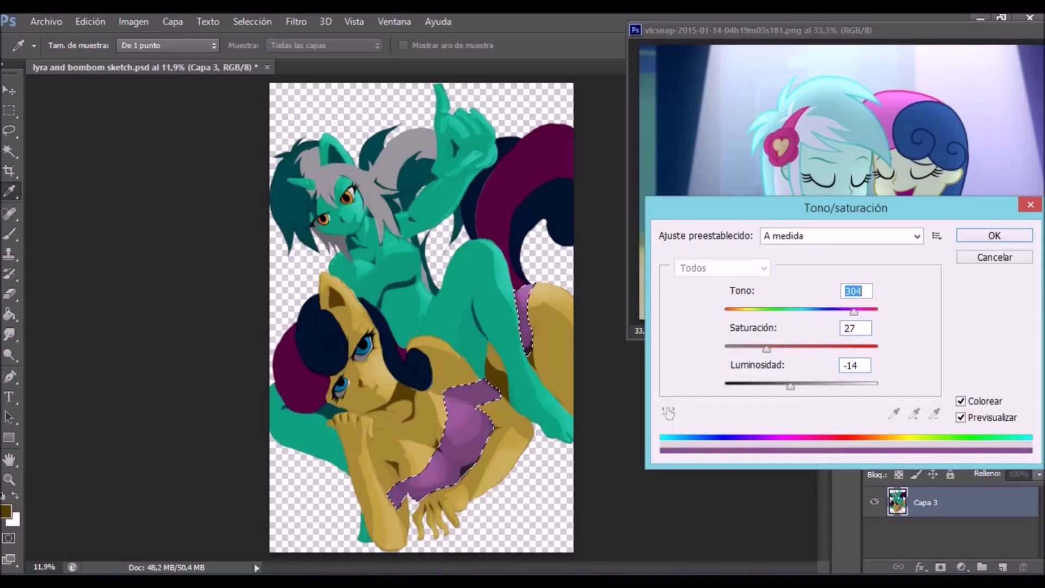
{"action": "key", "text": "Tab"}
Refine the garment's Hue/Saturation preview to magenta: hue 315, saturation 37.
{"action": "type", "text": "100"}
{"action": "key", "text": "Tab"}
{"action": "type", "text": "17"}
{"action": "key", "text": "shift+Tab"}
{"action": "type", "text": "21"}
{"action": "left_click_drag", "start_coordinate": [846, 207], "coordinate": [810, 191]}
{"action": "type", "text": "282"}
{"action": "type", "text": "315"}
{"action": "key", "text": "Tab"}
{"action": "key", "text": "Tab"}
{"action": "type", "text": "-5"}
{"action": "type", "text": "0"}
{"action": "key", "text": "shift+Tab"}
{"action": "type", "text": "37"}
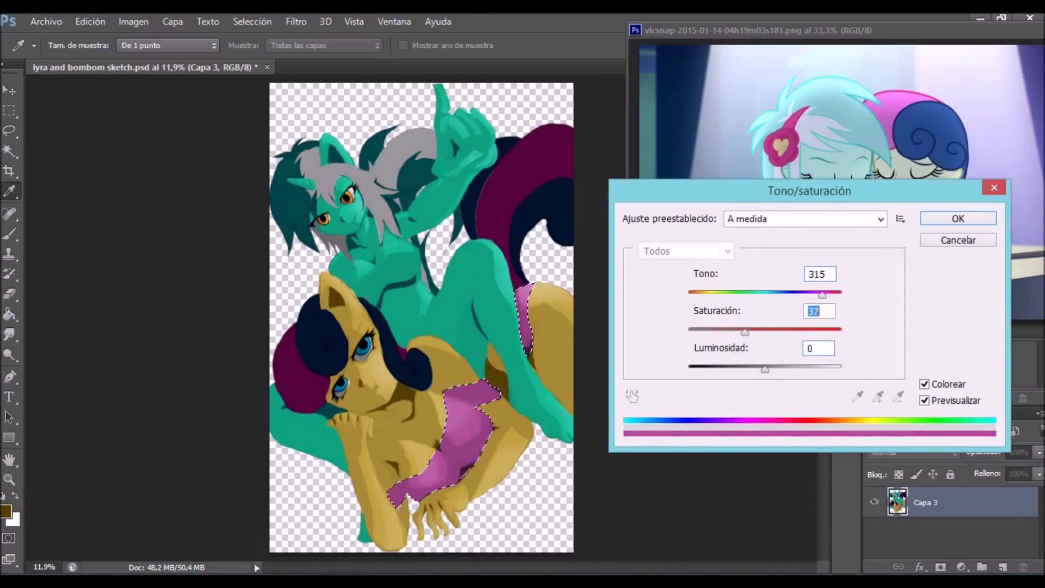
{"action": "type", "text": "316"}
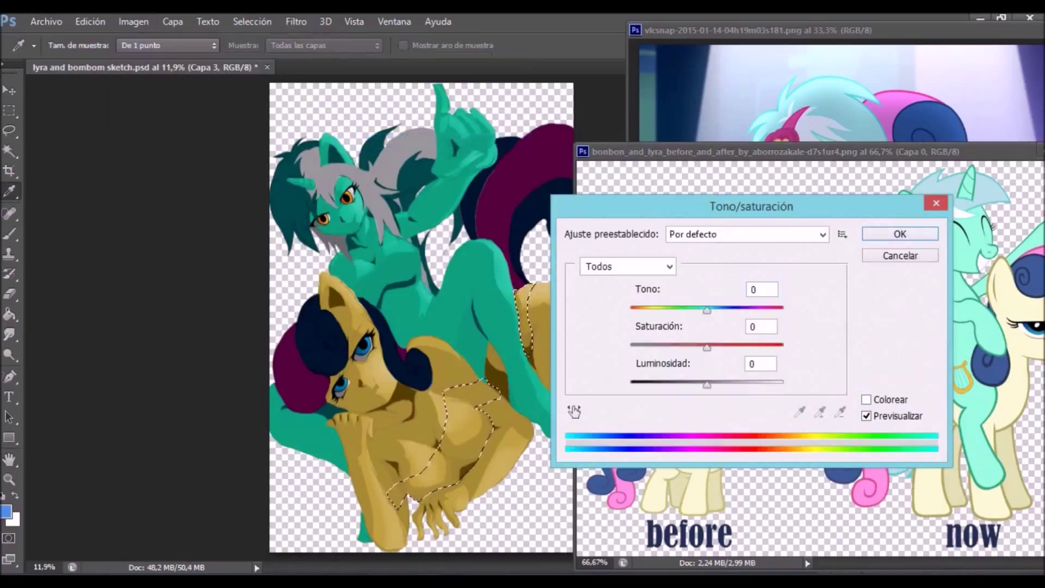
Set the garment's hue to 209 and nudge saturation to tint it purple.
{"action": "key", "text": "shift+Tab"}
{"action": "type", "text": "209"}
{"action": "key", "text": "Tab"}
{"action": "type", "text": "2"}
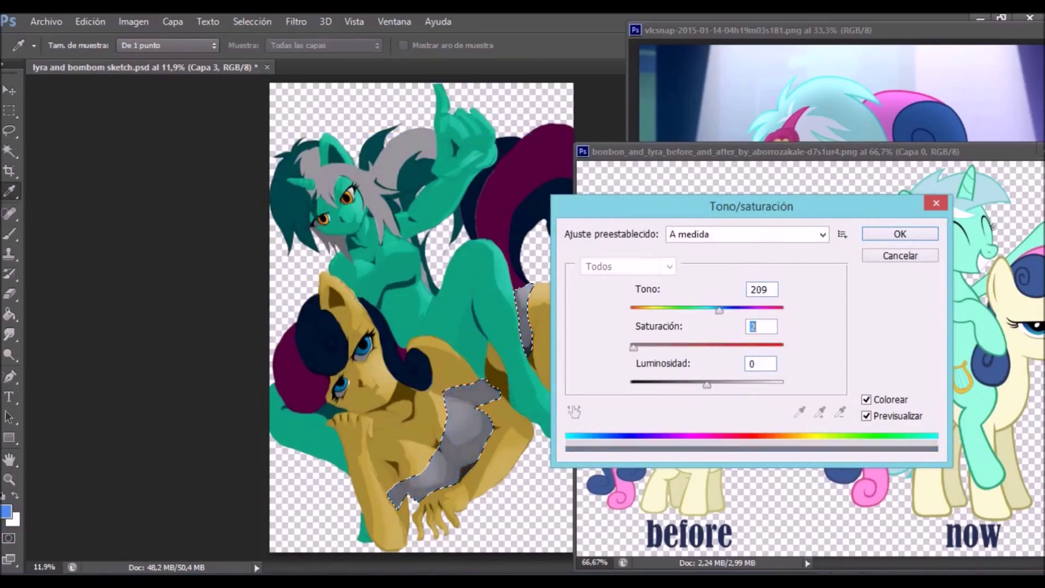
{"action": "key", "text": "Up"}
{"action": "key", "text": "Up"}
{"action": "key", "text": "Up"}
{"action": "left_click_drag", "start_coordinate": [706, 384], "coordinate": [697, 385]}
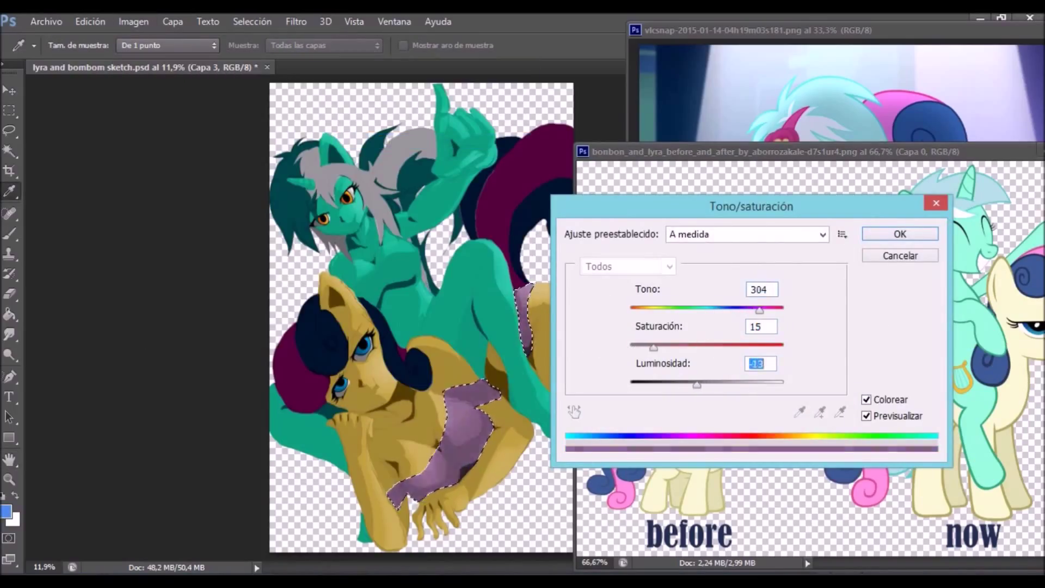
{"action": "left_click_drag", "start_coordinate": [645, 347], "coordinate": [656, 347]}
{"action": "left_click_drag", "start_coordinate": [751, 206], "coordinate": [776, 112]}
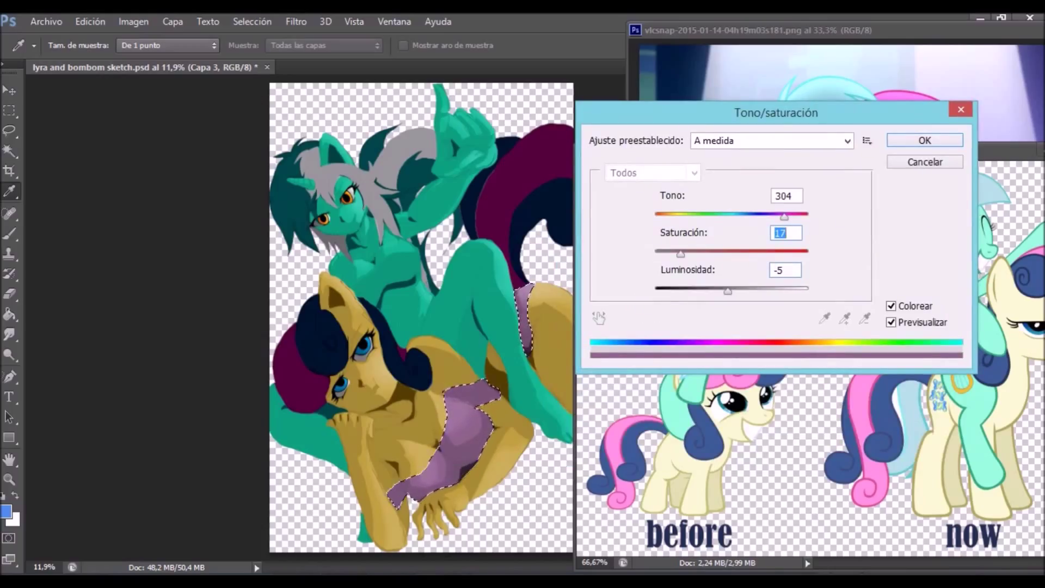
Set saturation 51 and lightness -80, lighten to dark grey, and apply Hue/Saturation.
{"action": "key", "text": "shift+Tab"}
{"action": "type", "text": "51"}
{"action": "key", "text": "Tab"}
{"action": "type", "text": "0"}
{"action": "key", "text": "Tab"}
{"action": "type", "text": "-80"}
{"action": "left_click_drag", "start_coordinate": [670, 292], "coordinate": [695, 291]}
{"action": "left_click_drag", "start_coordinate": [656, 253], "coordinate": [672, 253]}
{"action": "key", "text": "Return"}
Open Color Balance on the garment and enter colour levels 27, 42 and 100.
{"action": "key", "text": "ctrl+b"}
{"action": "type", "text": "27"}
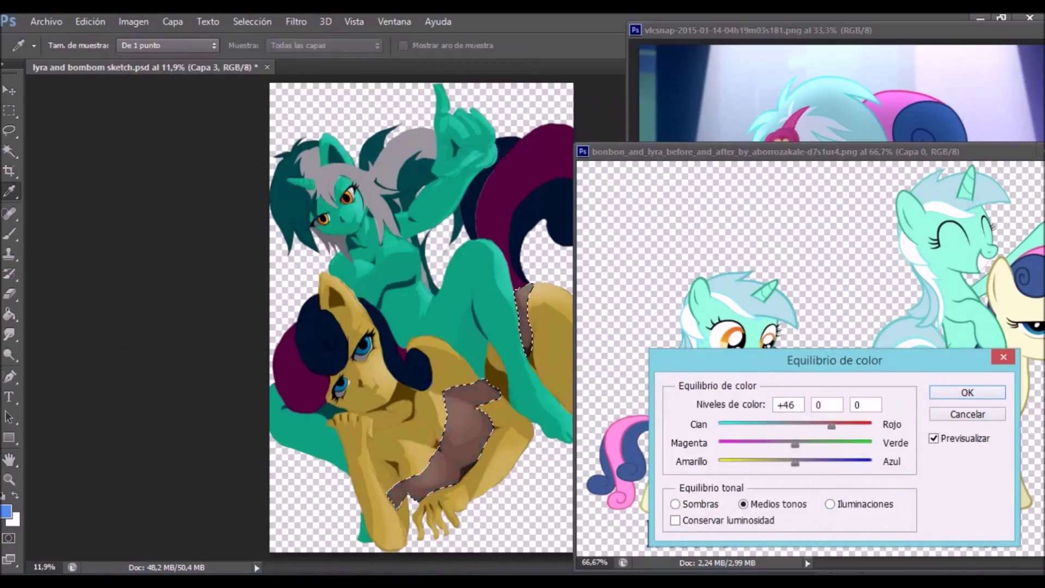
{"action": "key", "text": "Tab"}
{"action": "type", "text": "42"}
{"action": "key", "text": "Tab"}
{"action": "type", "text": "4"}
{"action": "key", "text": "shift+Tab"}
{"action": "key", "text": "shift+Tab"}
{"action": "key", "text": "shift+Tab"}
{"action": "type", "text": "100"}
Set the Highlights colour levels to -12, 41 and 46.
{"action": "key", "text": "Tab"}
{"action": "type", "text": "100"}
{"action": "key", "text": "shift+Tab"}
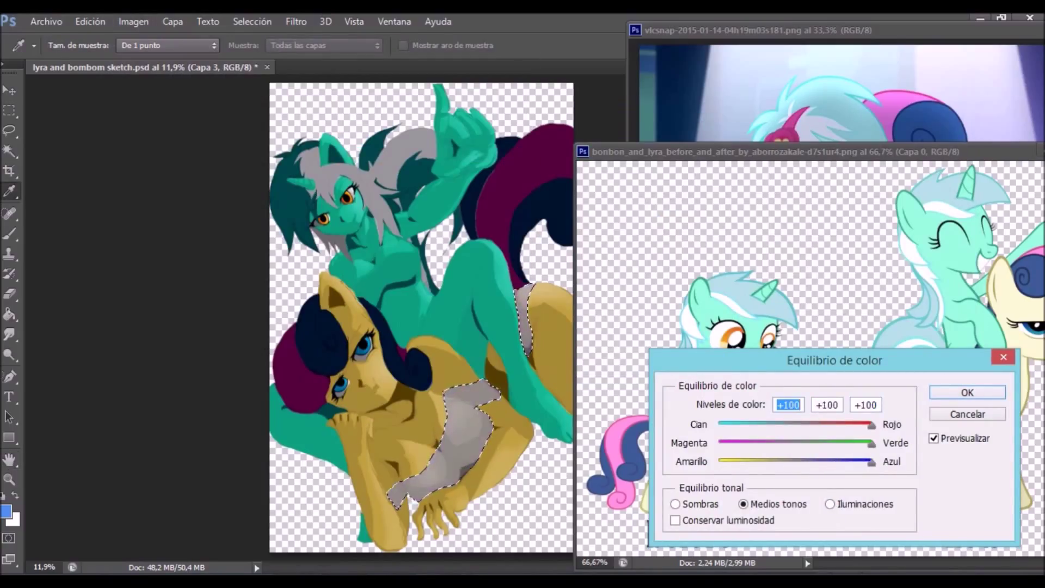
{"action": "key", "text": "ctrl+3"}
{"action": "key", "text": "Tab"}
{"action": "type", "text": "-12"}
{"action": "key", "text": "Tab"}
{"action": "type", "text": "41"}
{"action": "key", "text": "shift+Tab"}
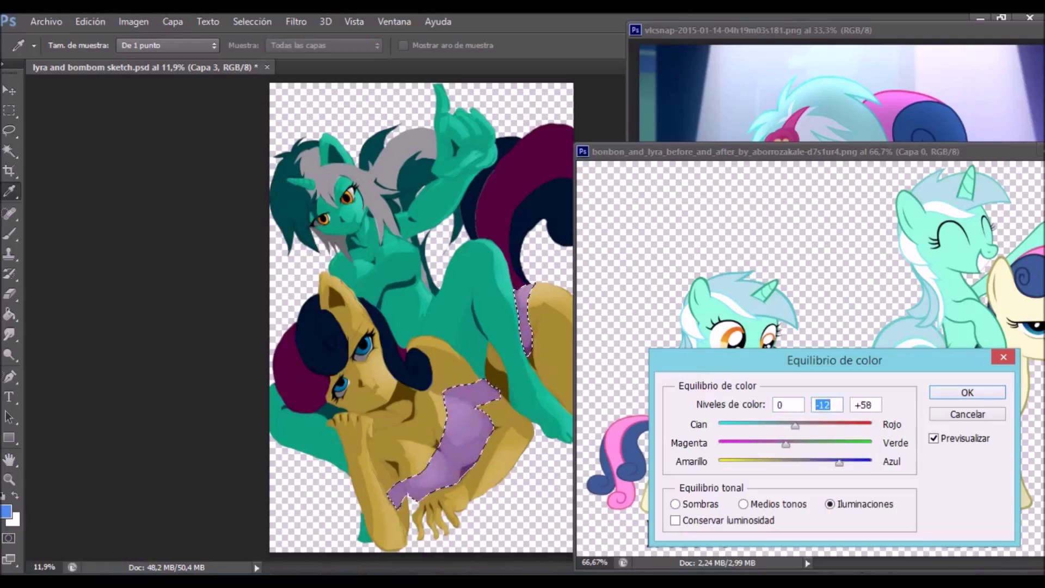
{"action": "key", "text": "Tab"}
{"action": "type", "text": "46"}
Adjust the Midtones level to 8 and apply the Color Balance.
{"action": "key", "text": "Tab"}
{"action": "key", "text": "shift+Tab"}
{"action": "key", "text": "ctrl+2"}
{"action": "key", "text": "shift+Tab"}
{"action": "type", "text": "8"}
{"action": "key", "text": "Tab"}
{"action": "key", "text": "Return"}
Run a second Color Balance pass on the garment and confirm it.
{"action": "key", "text": "l"}
{"action": "key", "text": "alt+i"}
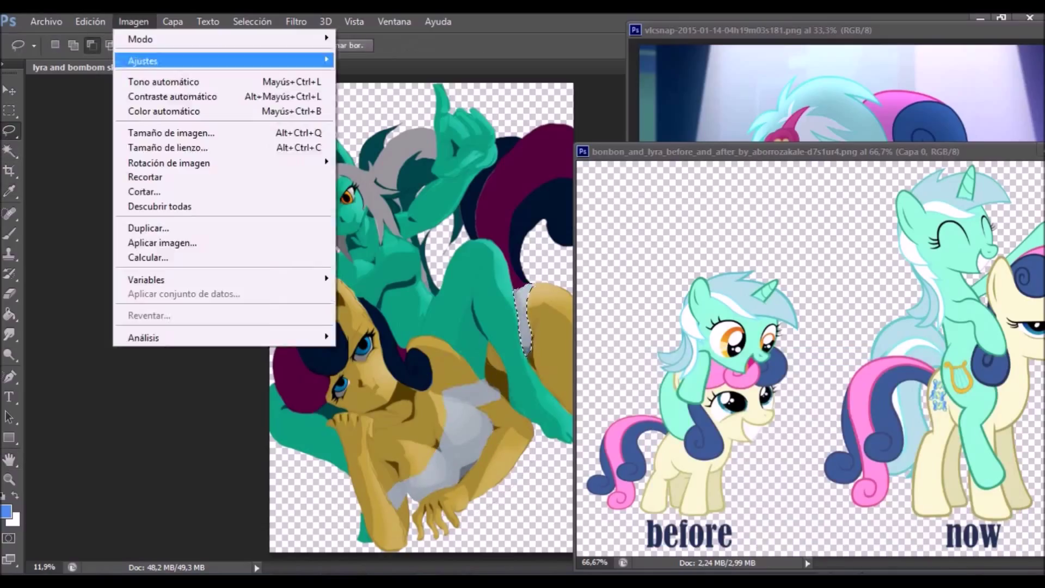
{"action": "key", "text": "ctrl+b"}
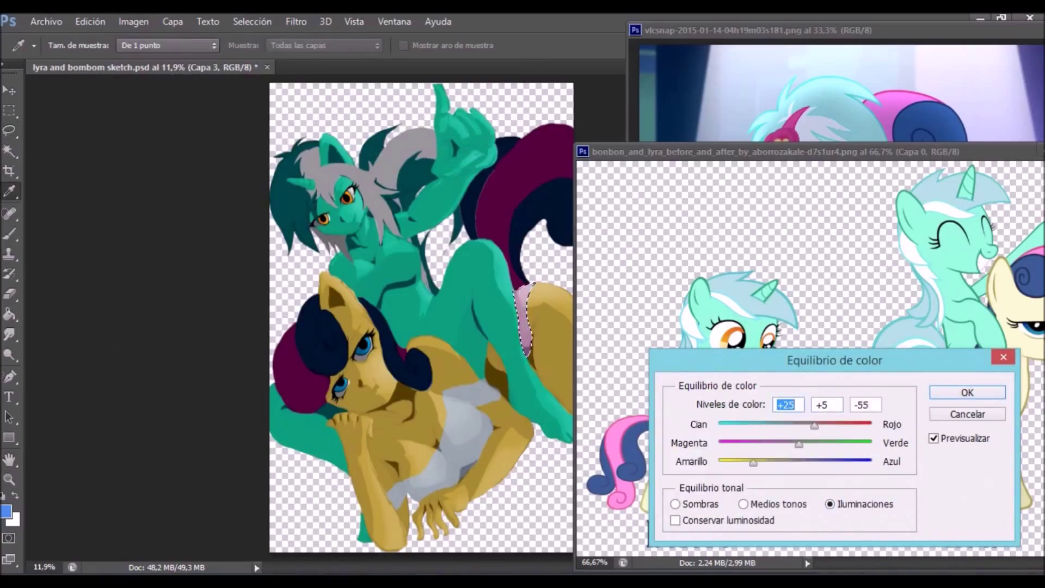
{"action": "key", "text": "Return"}
{"action": "key", "text": "l"}
{"action": "key", "text": "ctrl+plus"}
{"action": "key", "text": "ctrl+plus"}
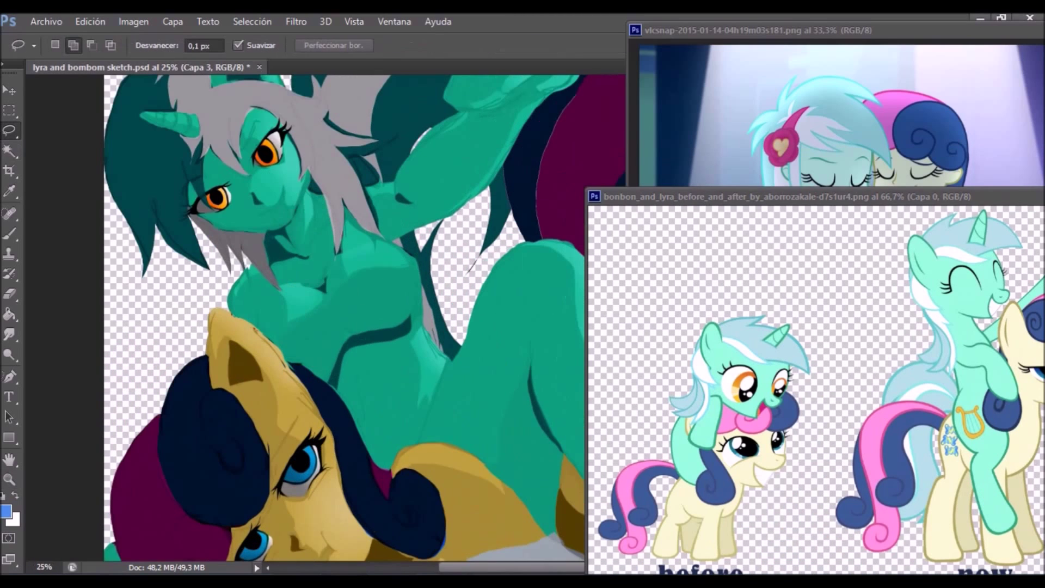
Lasso the green pony's chest top and leg covering, extending up over the neck.
{"action": "left_click_drag", "start_coordinate": [430, 348], "coordinate": [349, 408]}
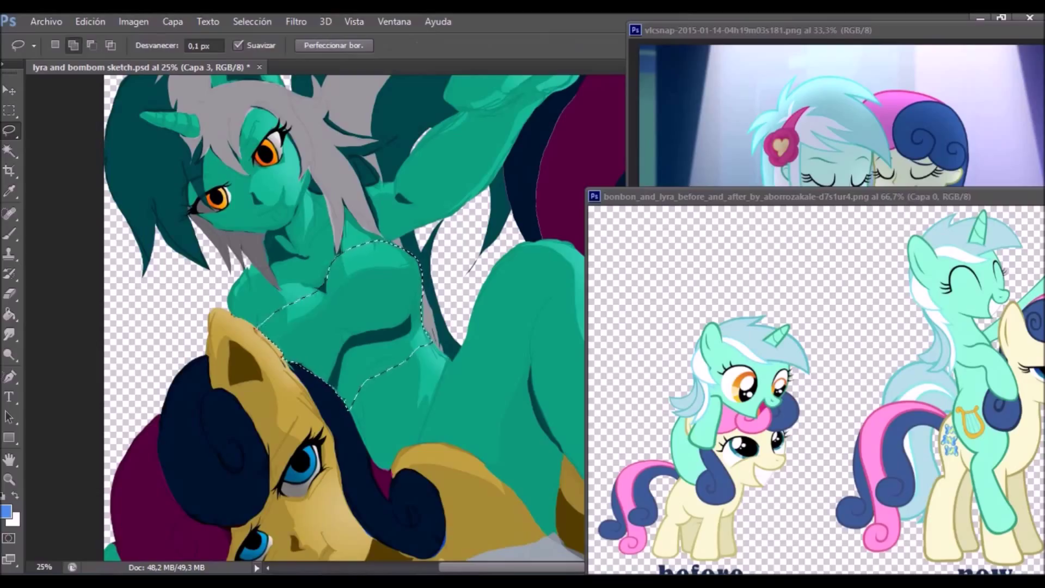
{"action": "mouse_move", "coordinate": [386, 245]}
{"action": "left_mouse_down"}
{"action": "mouse_move", "coordinate": [267, 331]}
{"action": "mouse_move", "coordinate": [305, 299]}
{"action": "left_mouse_up"}
{"action": "left_click_drag", "start_coordinate": [392, 240], "coordinate": [360, 261]}
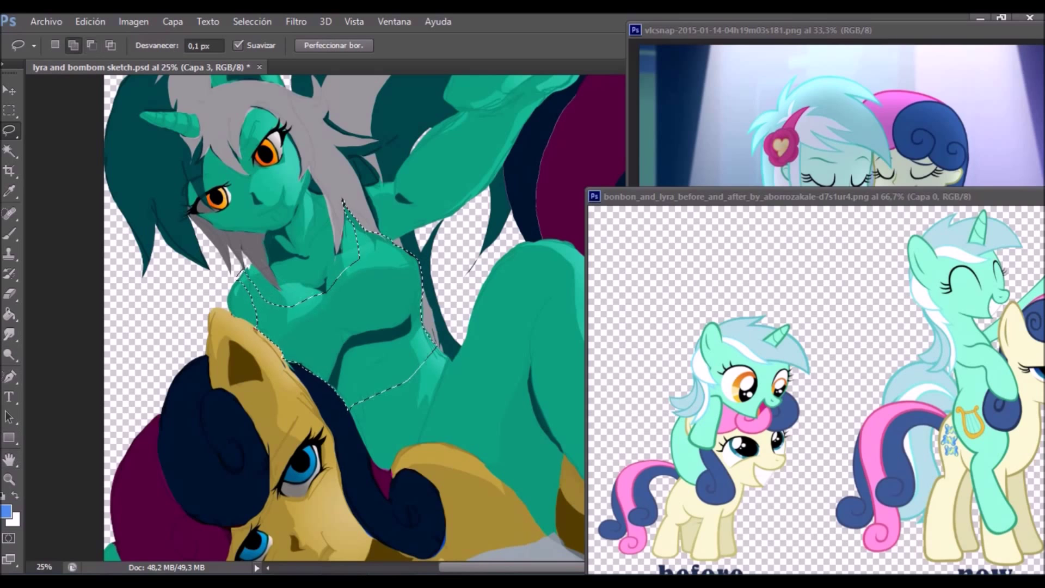
{"action": "double_click", "coordinate": [9, 460]}
{"action": "key", "text": "l"}
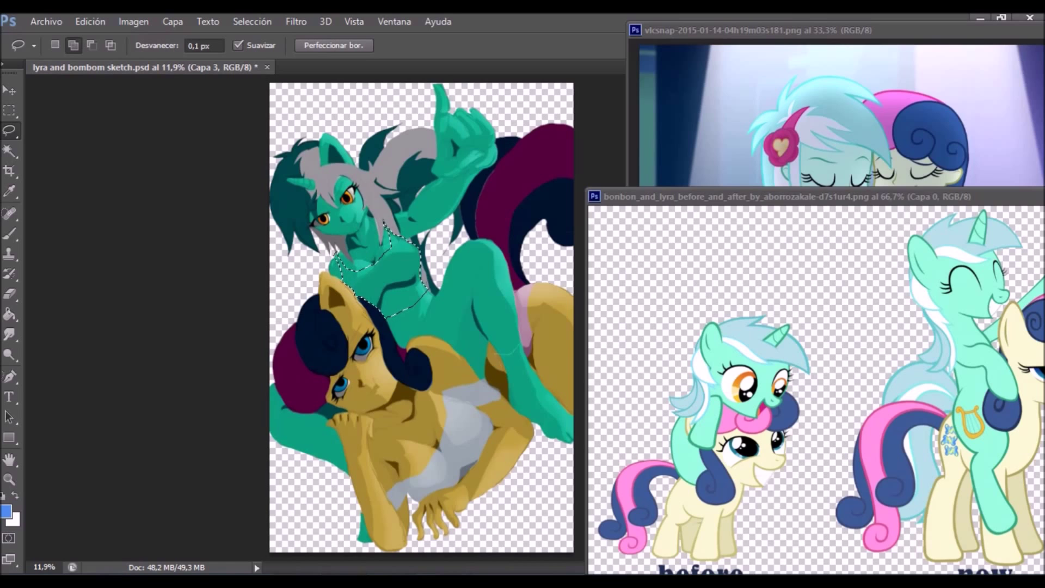
{"action": "key", "text": "w"}
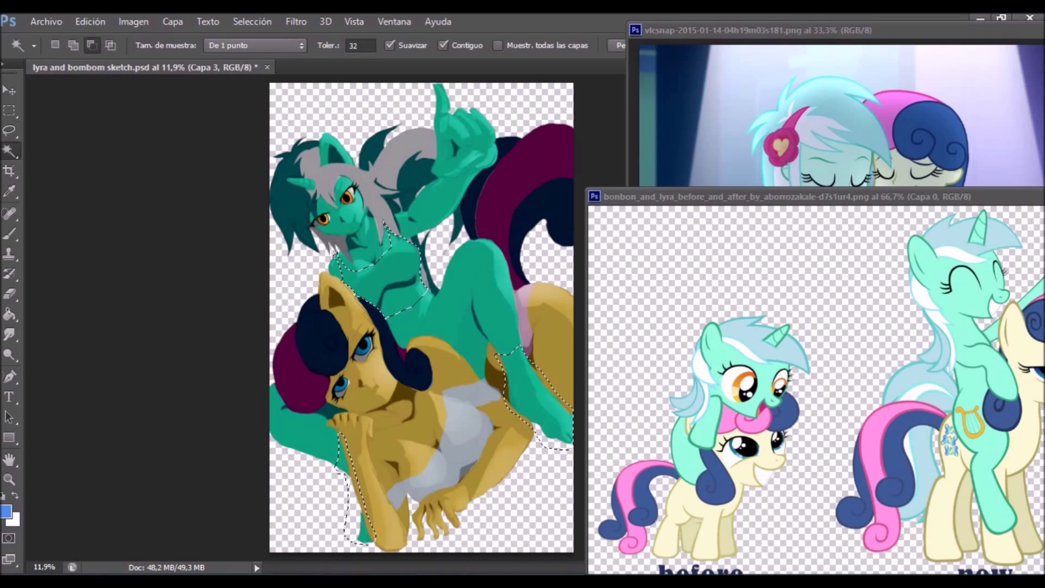
{"action": "key", "text": "z"}
{"action": "left_click", "coordinate": [530, 342]}
{"action": "key", "text": "l"}
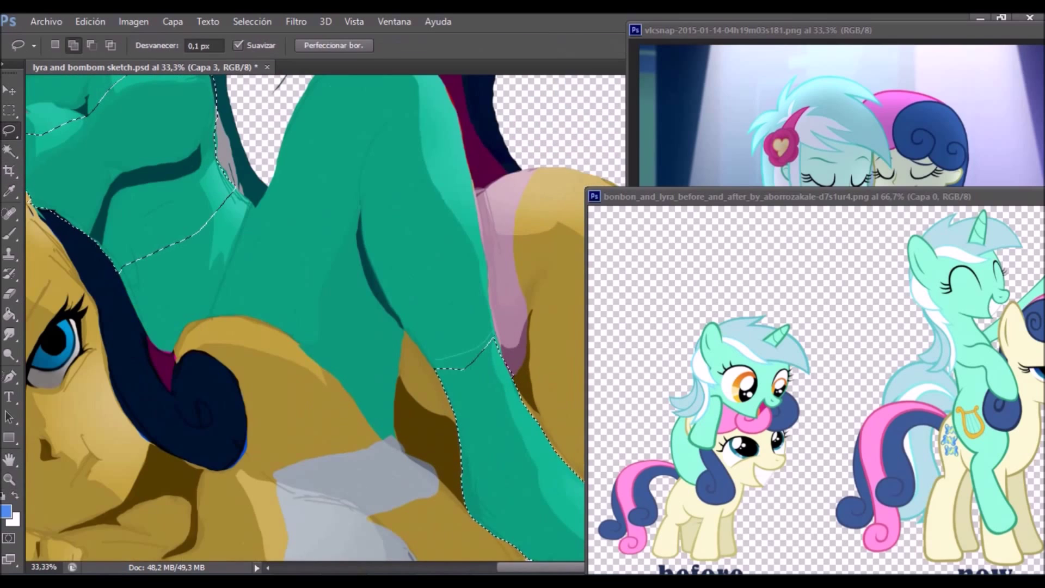
{"action": "key", "text": "ctrl+0"}
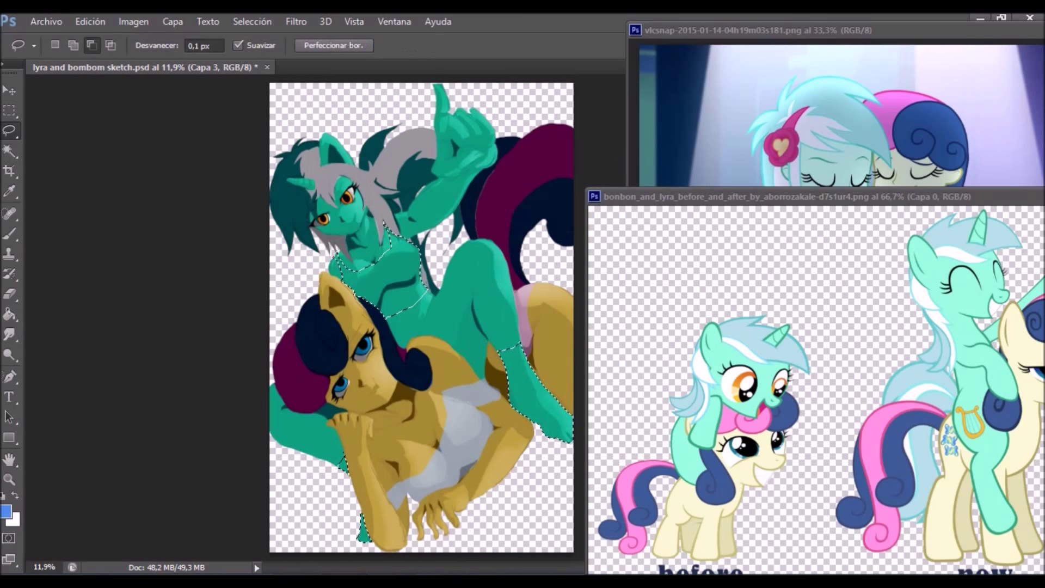
Colorize the selection with Hue/Saturation to saturation 0, lightness about -48, and apply.
{"action": "key", "text": "ctrl+u"}
{"action": "left_click_drag", "start_coordinate": [693, 254], "coordinate": [655, 254]}
{"action": "left_click_drag", "start_coordinate": [742, 291], "coordinate": [694, 292]}
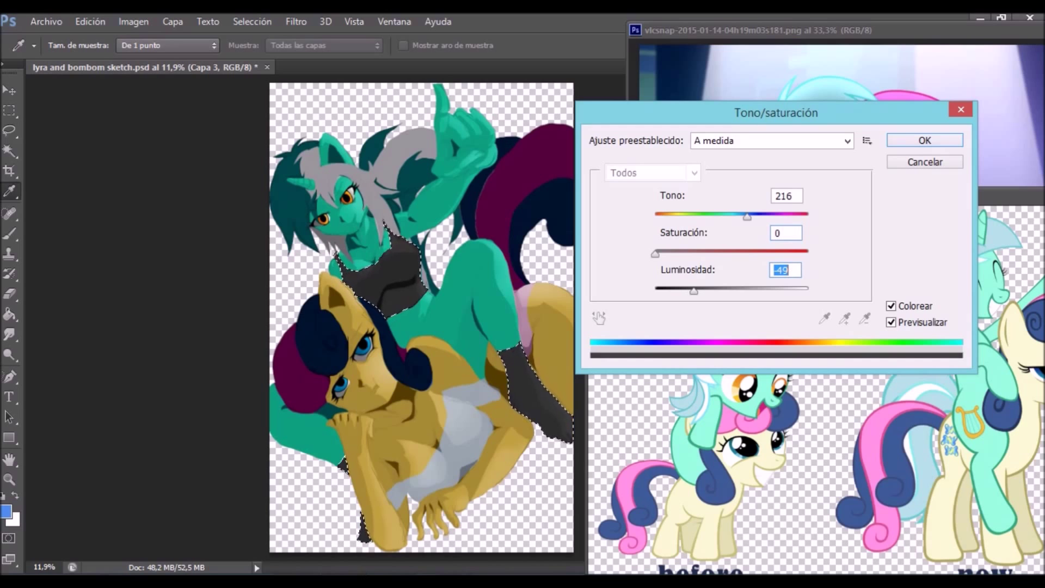
{"action": "key", "text": "alt+Tab"}
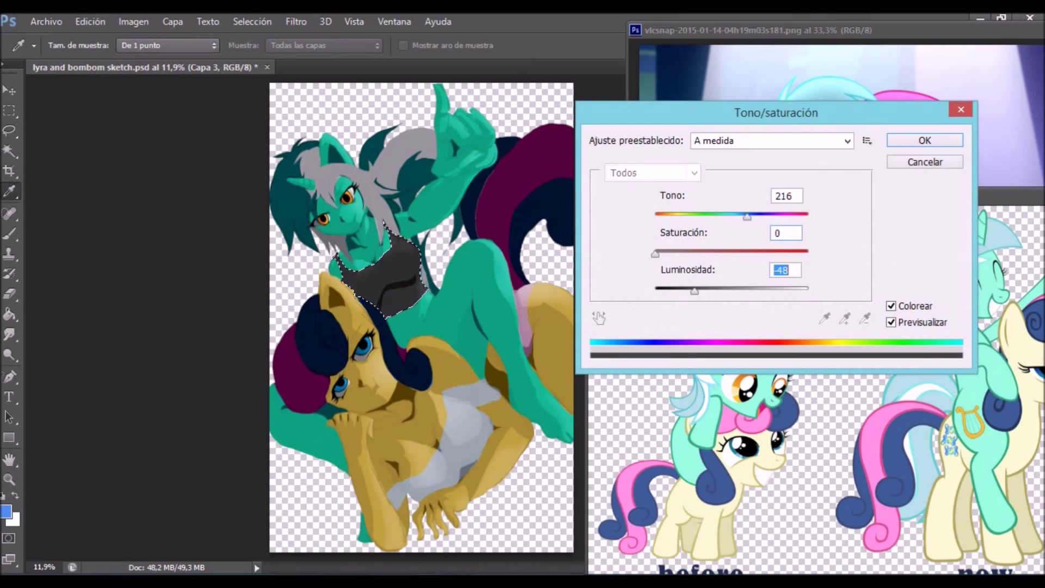
{"action": "key", "text": "Return"}
{"action": "key", "text": "l"}
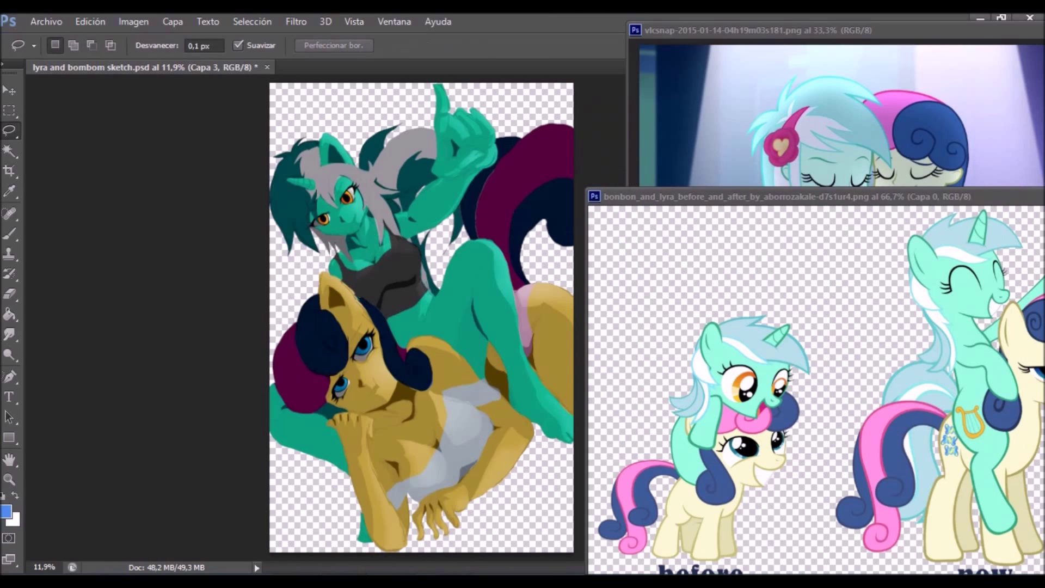
Zoom in to inspect the green pony's hair and the yellow pony's face before smudging.
{"action": "key", "text": "z"}
{"action": "left_click", "coordinate": [457, 212]}
{"action": "key", "text": "r"}
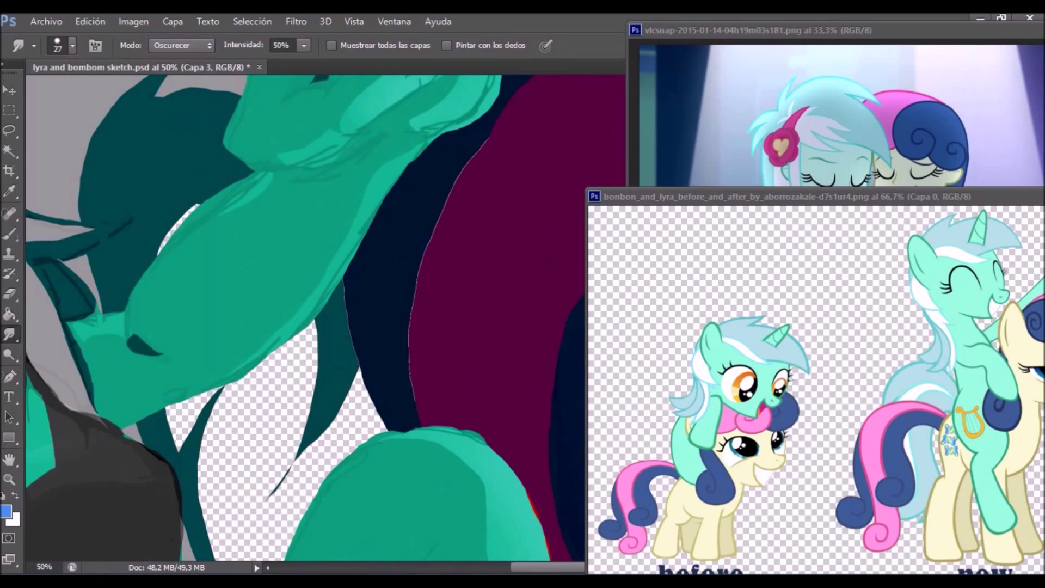
{"action": "key", "text": "z"}
{"action": "key", "text": "ctrl+0"}
{"action": "key", "text": "x"}
{"action": "left_click", "coordinate": [435, 278]}
{"action": "key", "text": "r"}
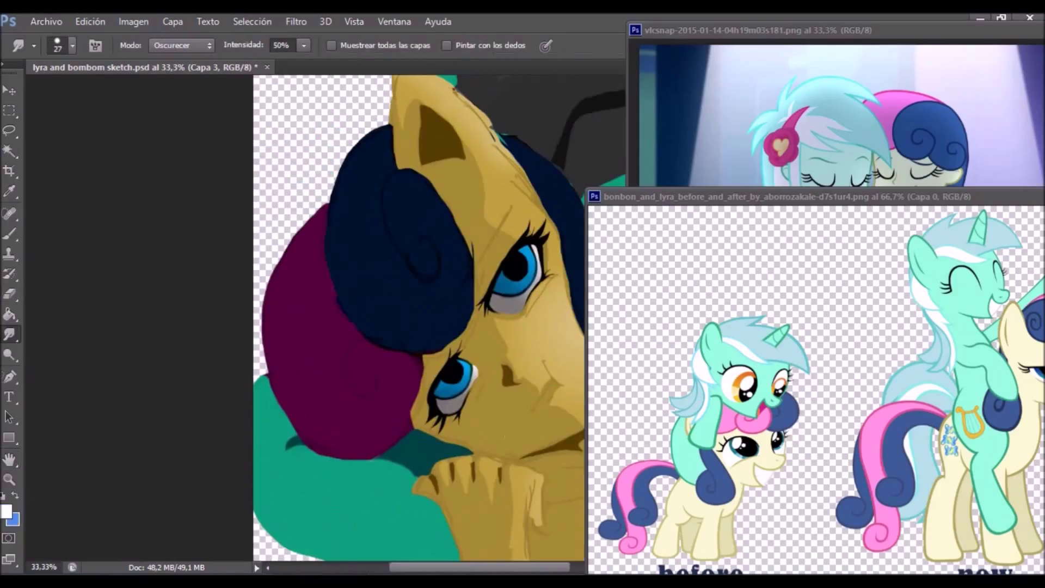
Zoom in on the green pony's shoulder and set the Smudge tool to Lighten mode.
{"action": "key", "text": "z"}
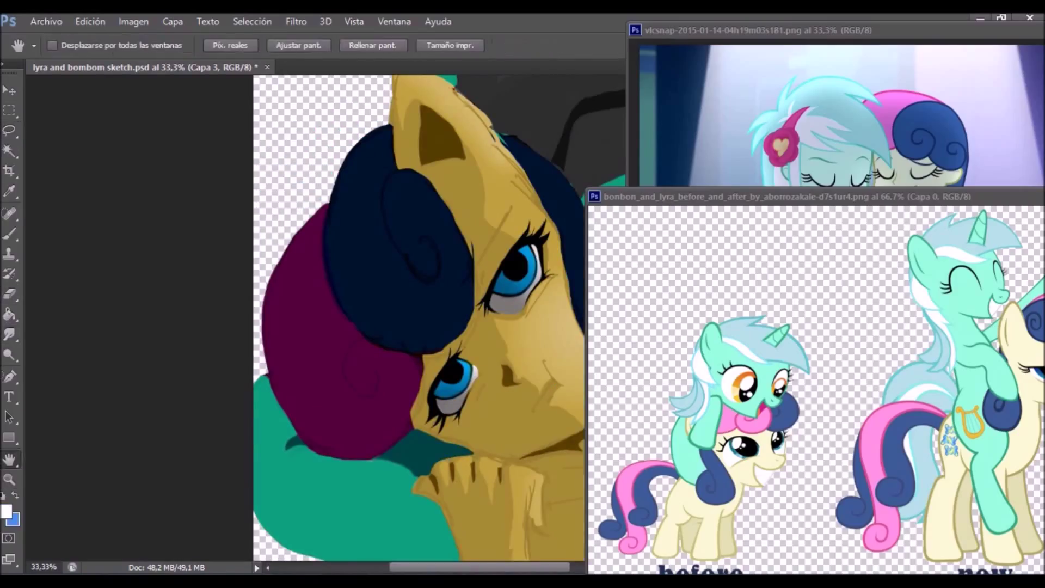
{"action": "key", "text": "ctrl+0"}
{"action": "left_click", "coordinate": [408, 188]}
{"action": "key", "text": "r"}
{"action": "left_click", "coordinate": [181, 45]}
{"action": "left_click", "coordinate": [174, 92]}
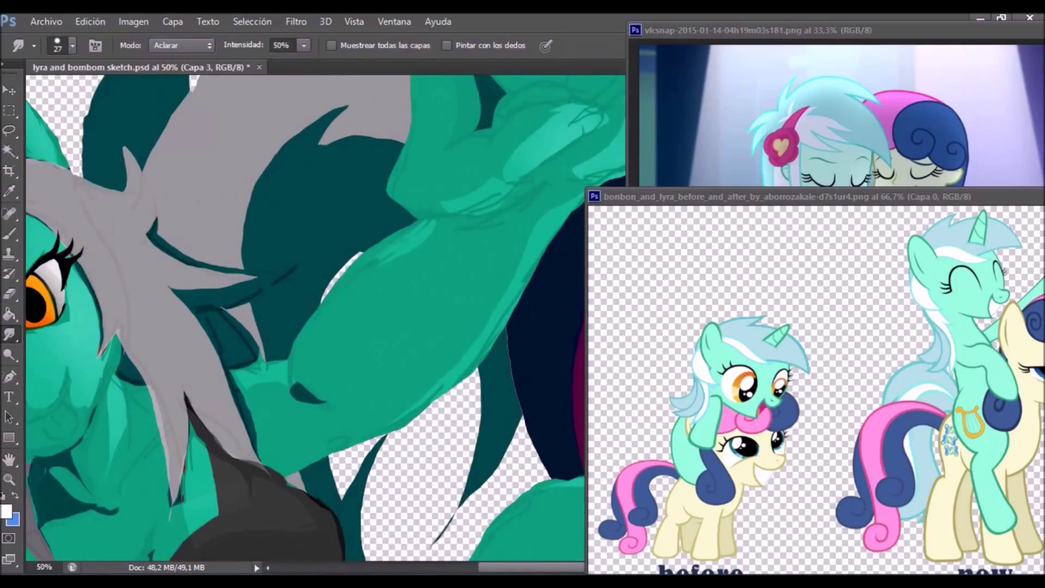
Smudge around the green pony's raised hand and erase stray pixels near the yellow pony's leg.
{"action": "left_click_drag", "start_coordinate": [436, 218], "coordinate": [212, 430]}
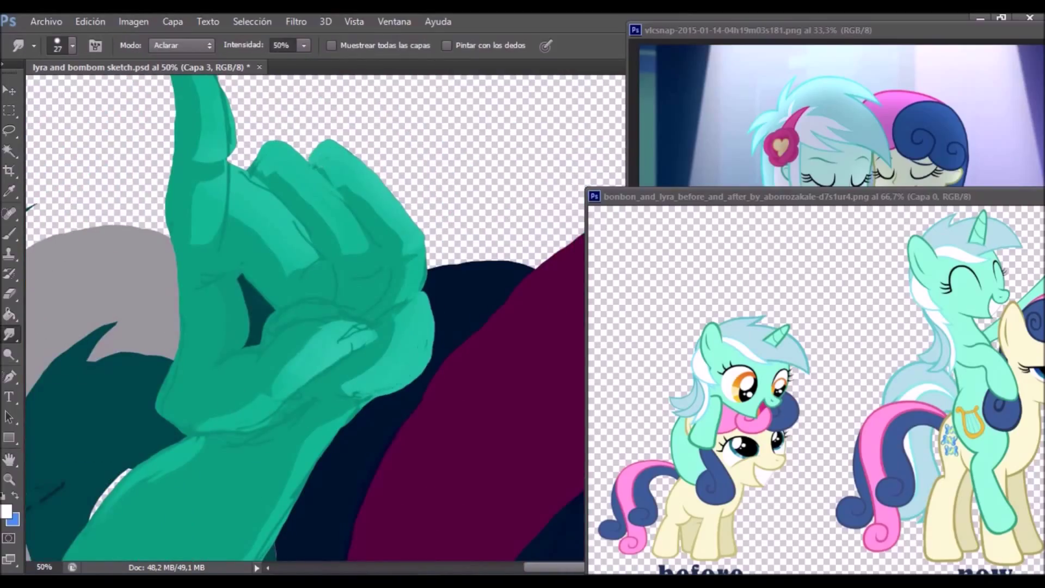
{"action": "left_click_drag", "start_coordinate": [283, 406], "coordinate": [316, 534]}
{"action": "key", "text": "e"}
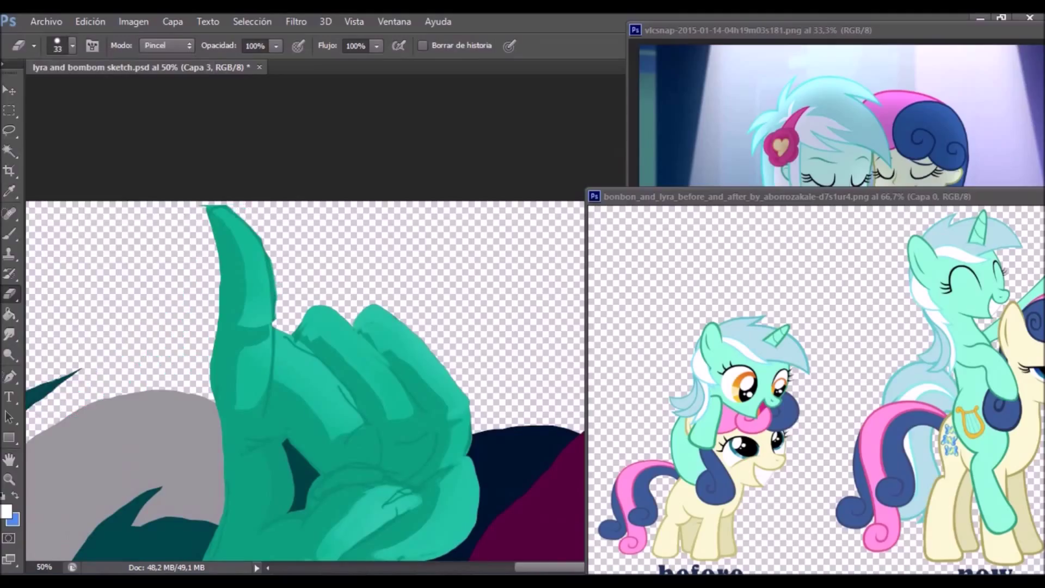
{"action": "left_click_drag", "start_coordinate": [305, 381], "coordinate": [381, 436]}
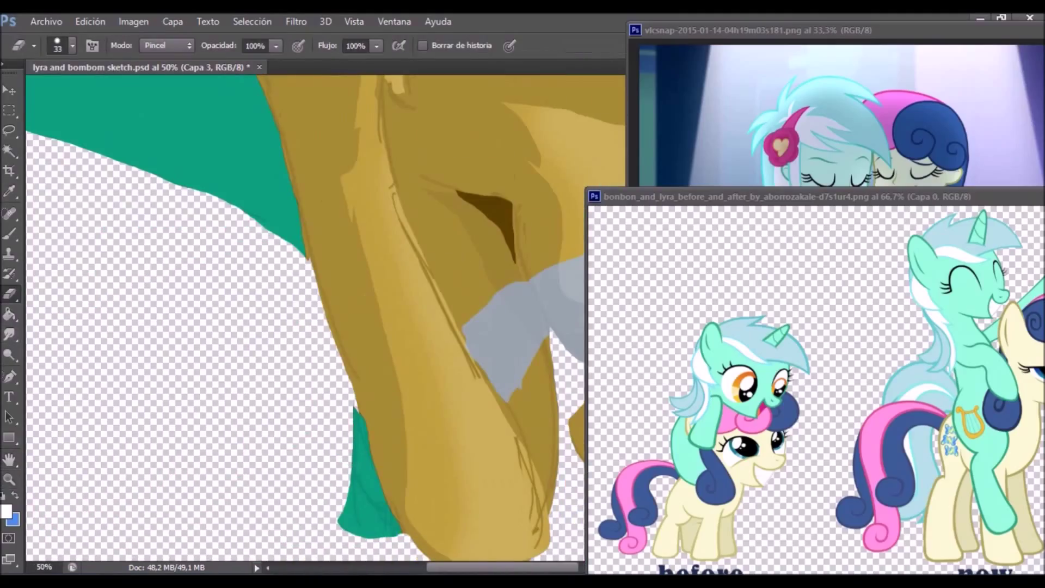
{"action": "key", "text": "ctrl+0"}
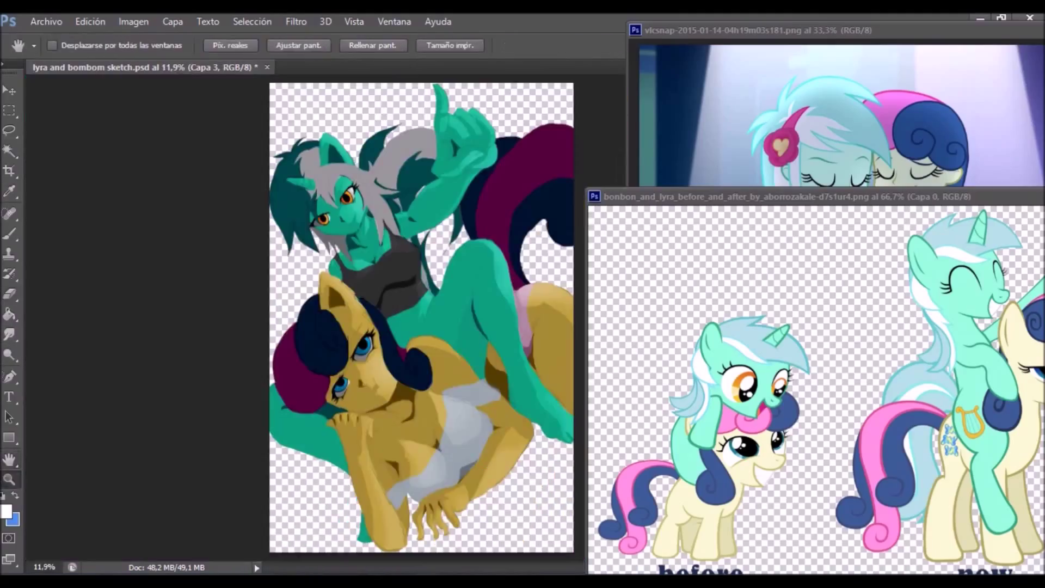
{"action": "key", "text": "ctrl+plus"}
{"action": "key", "text": "ctrl+plus"}
{"action": "key", "text": "ctrl+plus"}
{"action": "key", "text": "r"}
Set the Smudge tool to Lighten mode with a 49 px brush.
{"action": "left_click", "coordinate": [181, 45]}
{"action": "left_click", "coordinate": [174, 73]}
{"action": "left_click", "coordinate": [181, 45]}
{"action": "left_click", "coordinate": [174, 85]}
{"action": "left_click", "coordinate": [72, 45]}
{"action": "key", "text": "Escape"}
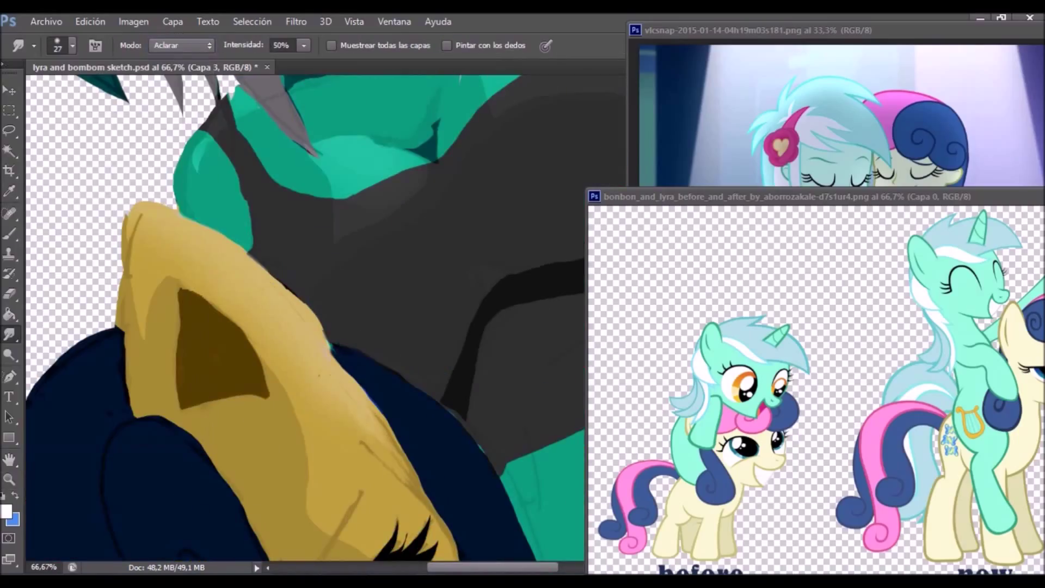
{"action": "left_click", "coordinate": [72, 45]}
{"action": "key", "text": "Escape"}
{"action": "scroll", "coordinate": [326, 272], "scroll_direction": "right", "scroll_amount": 5}
{"action": "left_click", "coordinate": [72, 45]}
{"action": "left_click_drag", "start_coordinate": [36, 95], "coordinate": [54, 95]}
{"action": "key", "text": "Return"}
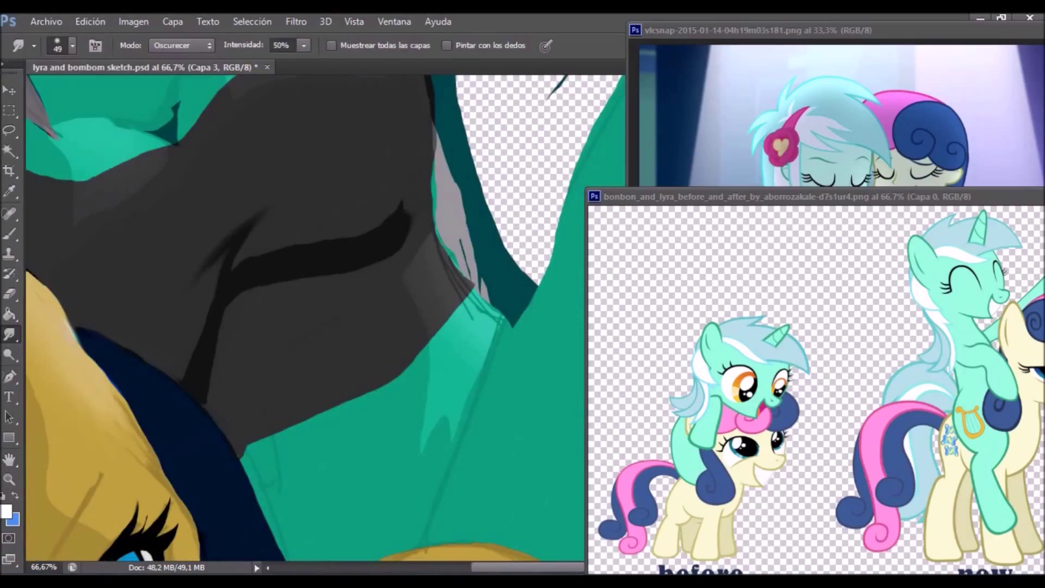
Smudge the green pony's neck and top with a 20 px brush in Darken mode.
{"action": "scroll", "coordinate": [326, 315], "scroll_direction": "up", "scroll_amount": 5}
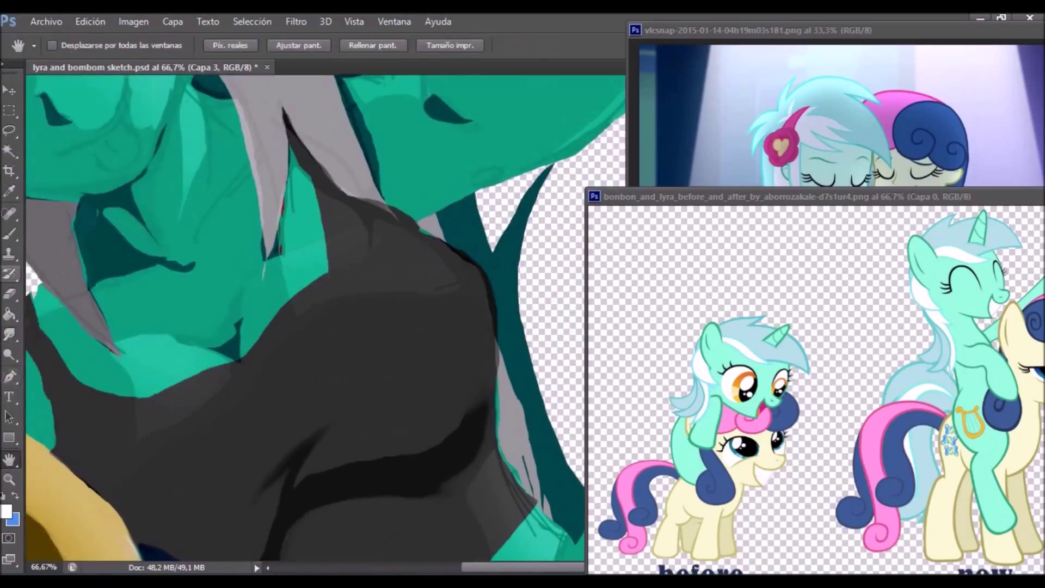
{"action": "scroll", "coordinate": [326, 316], "scroll_direction": "left", "scroll_amount": 3}
{"action": "key", "text": "bracketleft"}
{"action": "key", "text": "bracketleft"}
{"action": "key", "text": "bracketleft"}
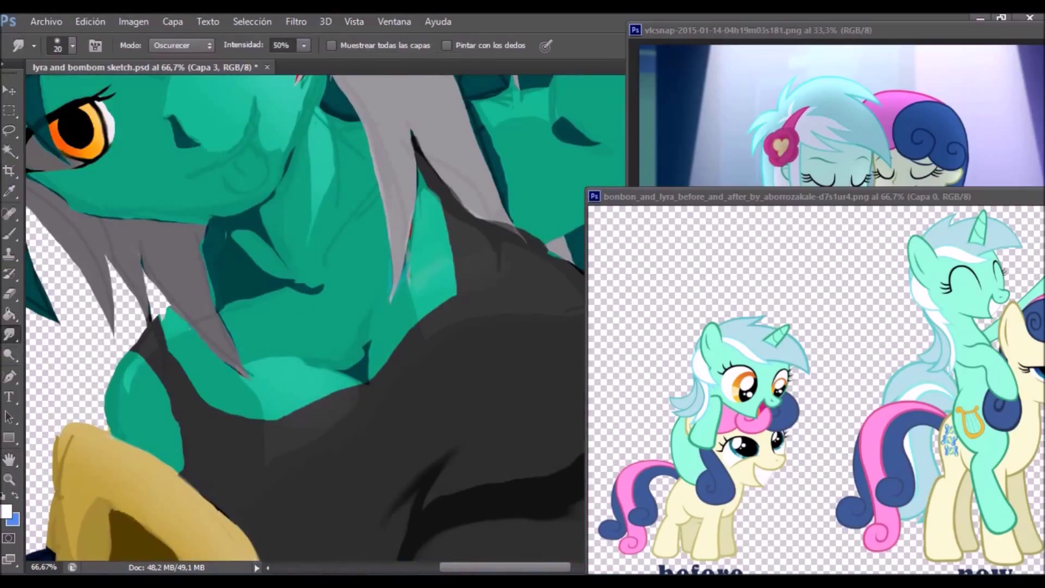
{"action": "key", "text": "h"}
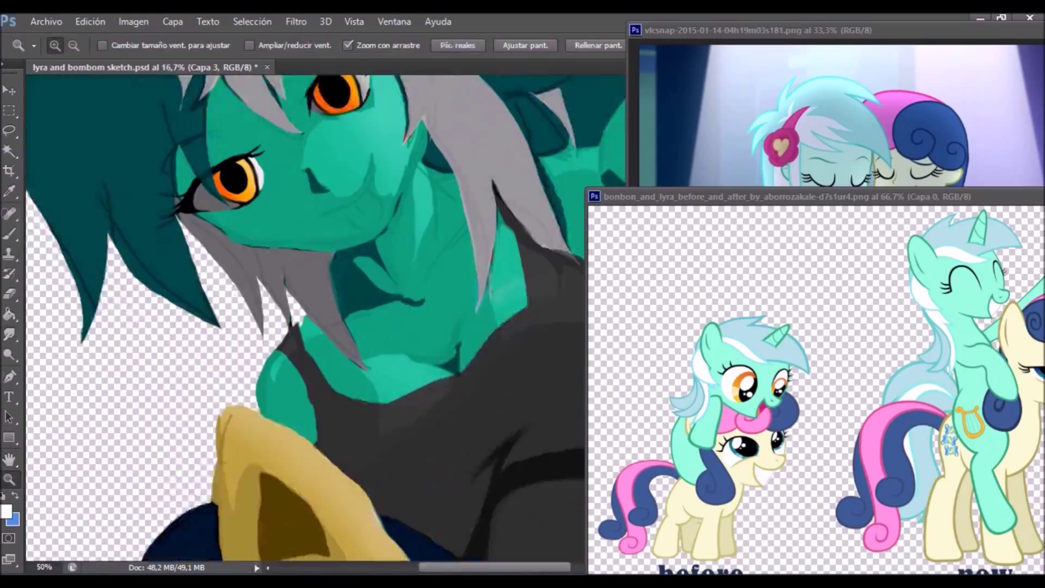
{"action": "key", "text": "shift+alt+k"}
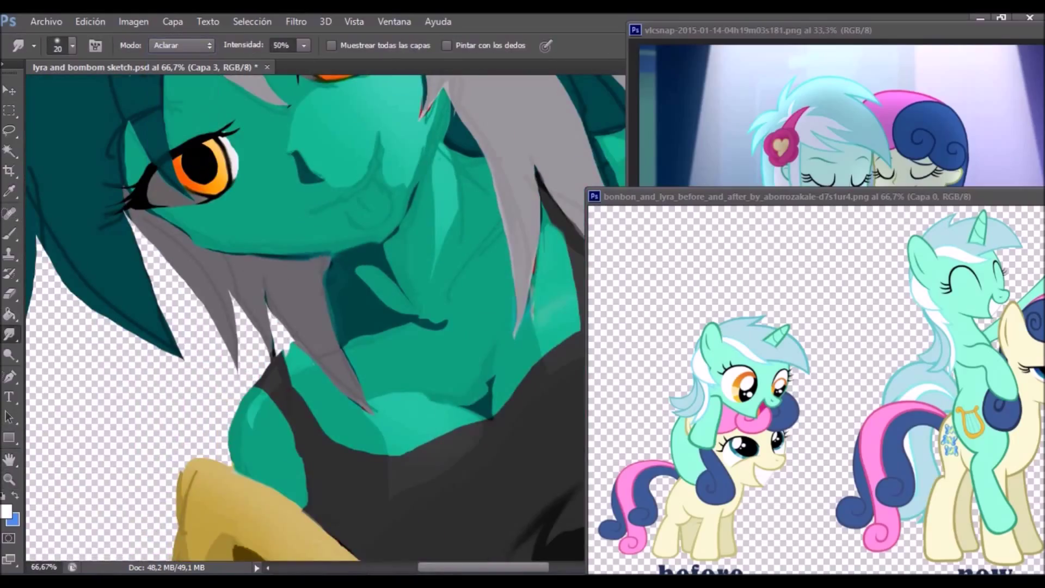
{"action": "key", "text": "space"}
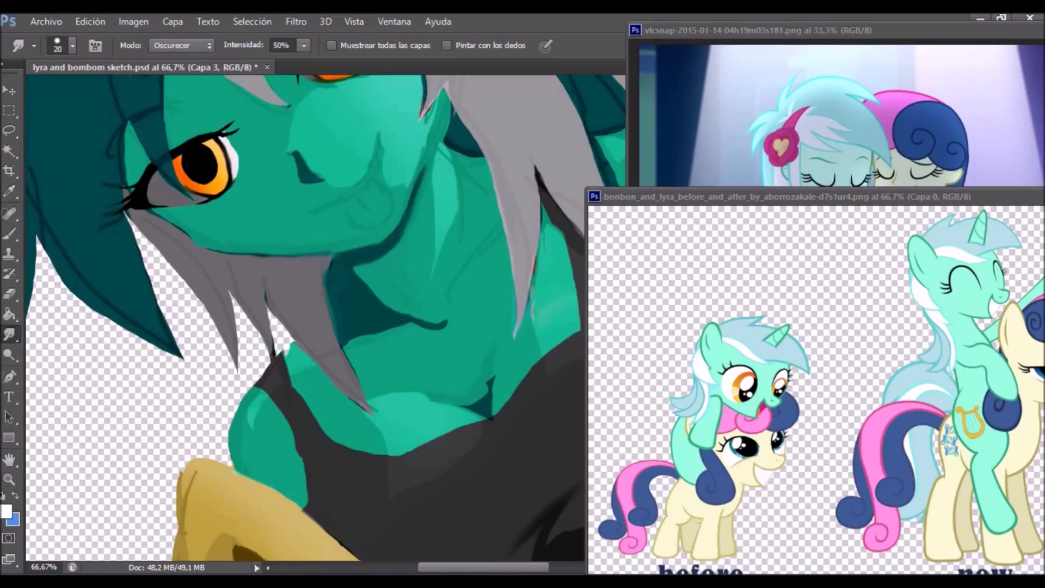
{"action": "key", "text": "h"}
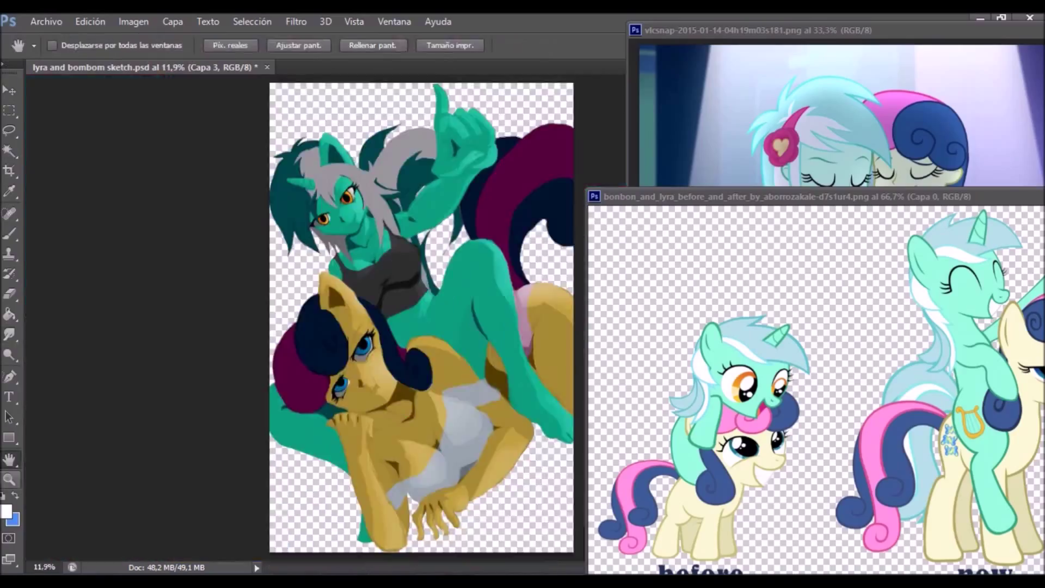
{"action": "key", "text": "h"}
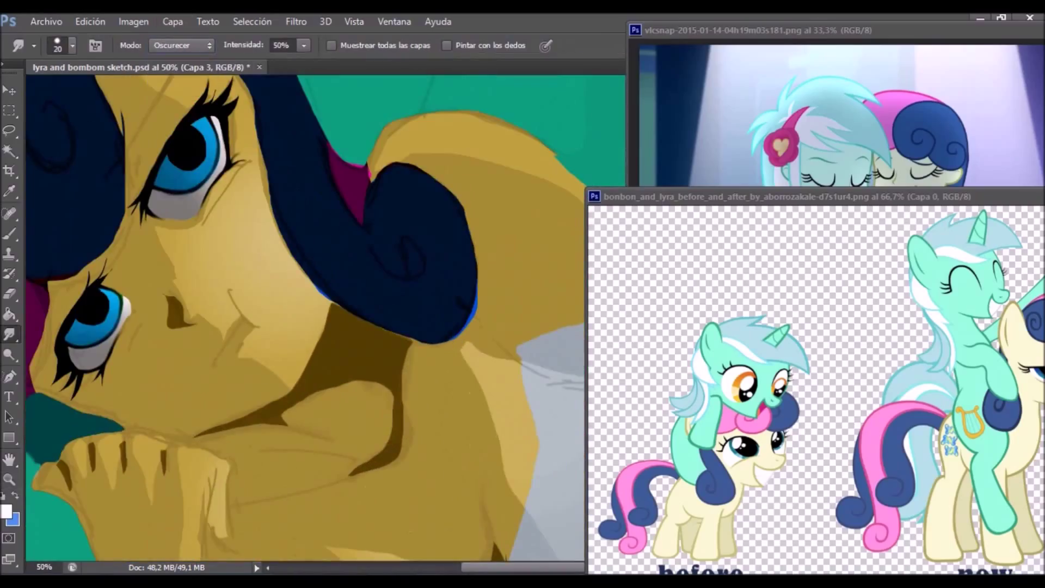
Set the Smudge tool to Lighten mode with a 27 px brush for Bonbon's face.
{"action": "left_click", "coordinate": [72, 45]}
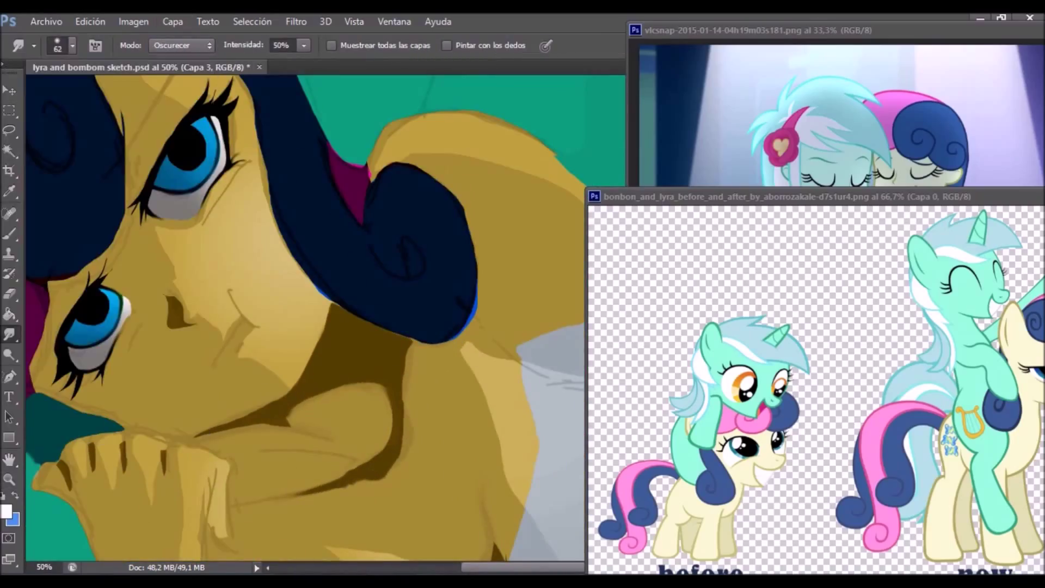
{"action": "left_click", "coordinate": [180, 45]}
{"action": "left_click", "coordinate": [168, 109]}
{"action": "key", "text": "bracketright"}
{"action": "key", "text": "bracketright"}
{"action": "key", "text": "bracketright"}
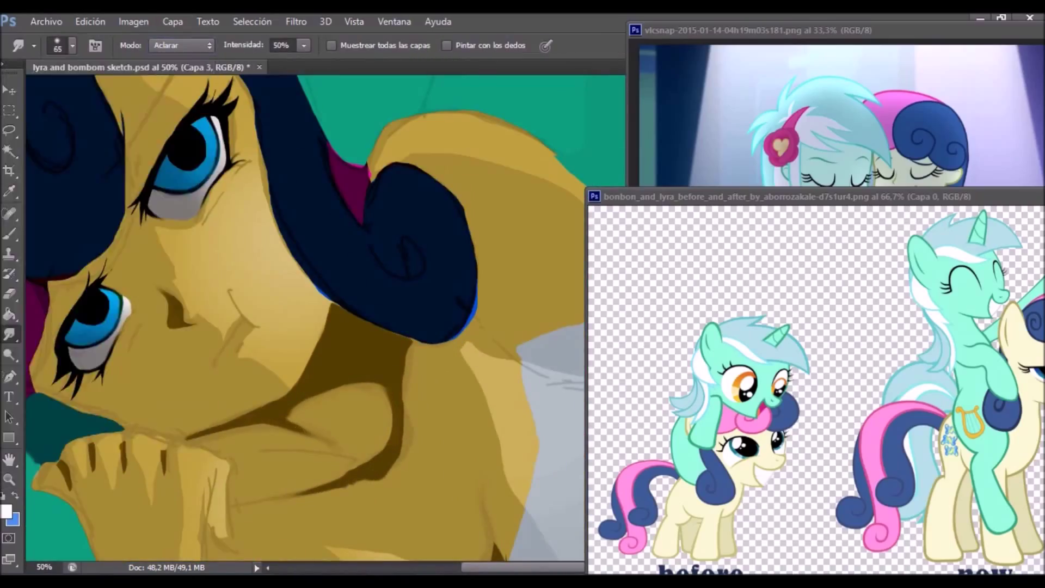
{"action": "left_click", "coordinate": [73, 45]}
{"action": "left_click_drag", "start_coordinate": [87, 98], "coordinate": [60, 98]}
{"action": "key", "text": "Return"}
{"action": "key", "text": "ctrl+0"}
Lasso a shadow area under Bonbon's chin and fill it with the sampled dark brown.
{"action": "key", "text": "l"}
{"action": "left_click_drag", "start_coordinate": [362, 367], "coordinate": [440, 370]}
{"action": "key", "text": "r"}
{"action": "left_click", "coordinate": [180, 45]}
{"action": "key", "text": "Escape"}
{"action": "key", "text": "l"}
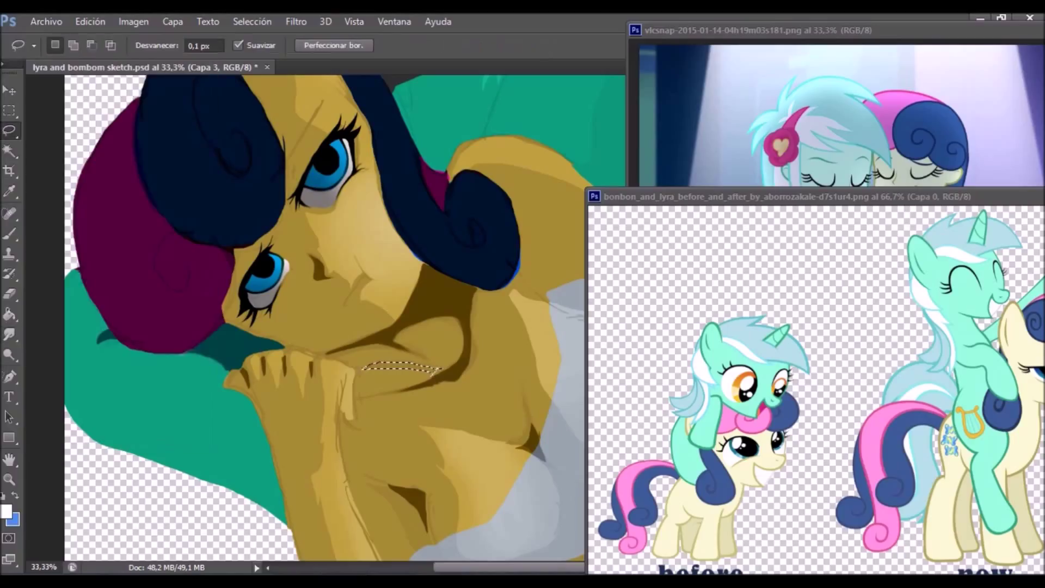
{"action": "key", "text": "shift"}
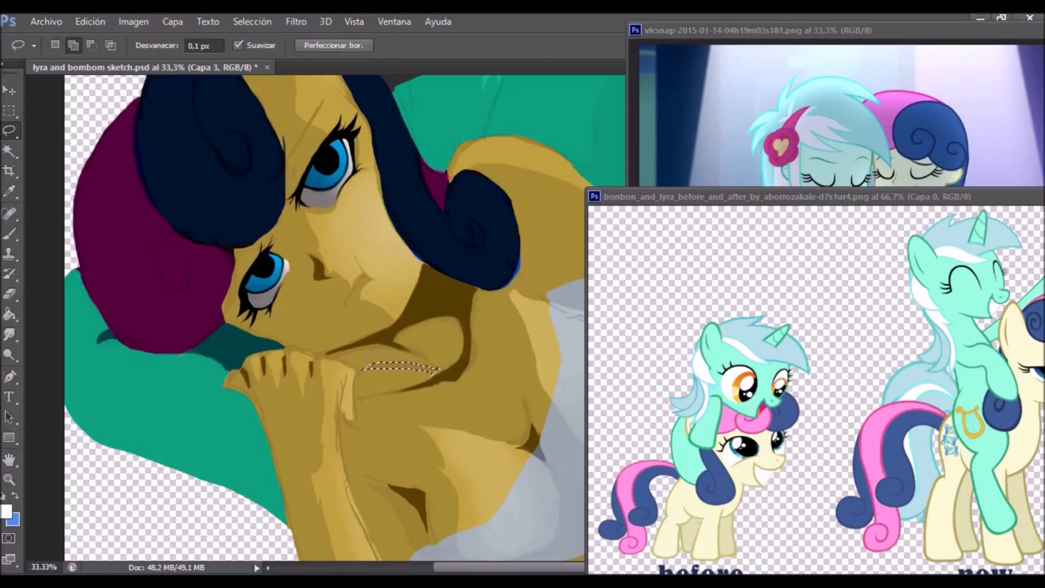
{"action": "key", "text": "g"}
{"action": "left_click", "coordinate": [381, 373]}
{"action": "key", "text": "l"}
{"action": "key", "text": "ctrl+d"}
Smudge-blend Bonbon's face shading with a 26 px brush.
{"action": "key", "text": "r"}
{"action": "left_click", "coordinate": [72, 45]}
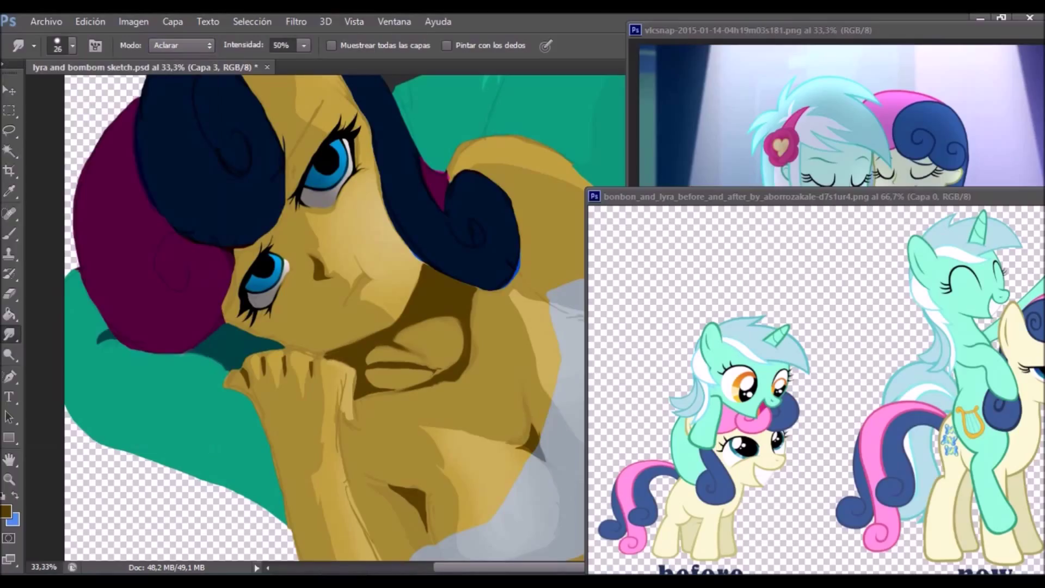
{"action": "key", "text": "space"}
{"action": "key", "text": "ctrl+minus"}
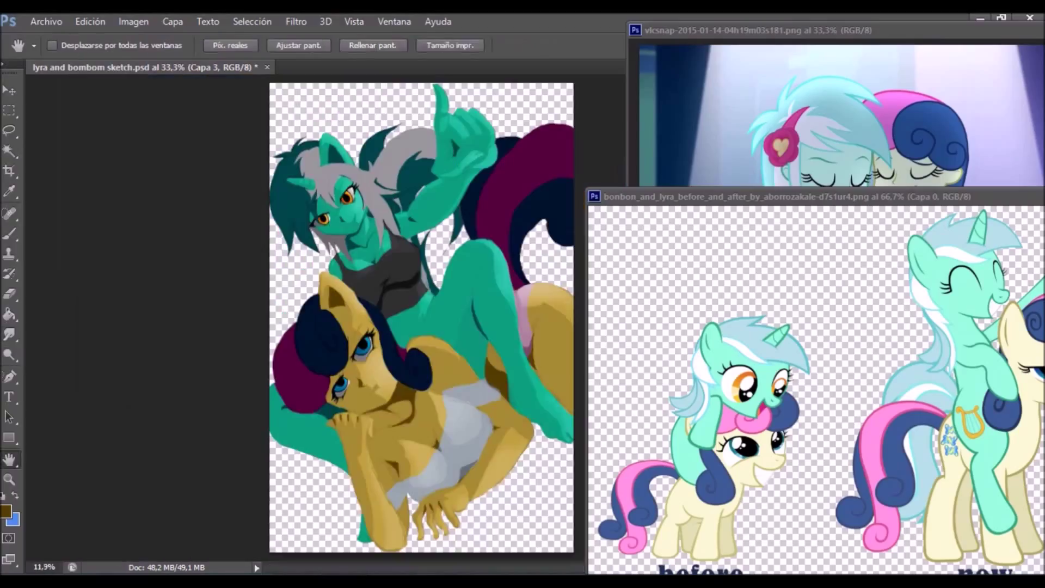
{"action": "key", "text": "z"}
{"action": "key", "text": "ctrl+plus"}
{"action": "key", "text": "r"}
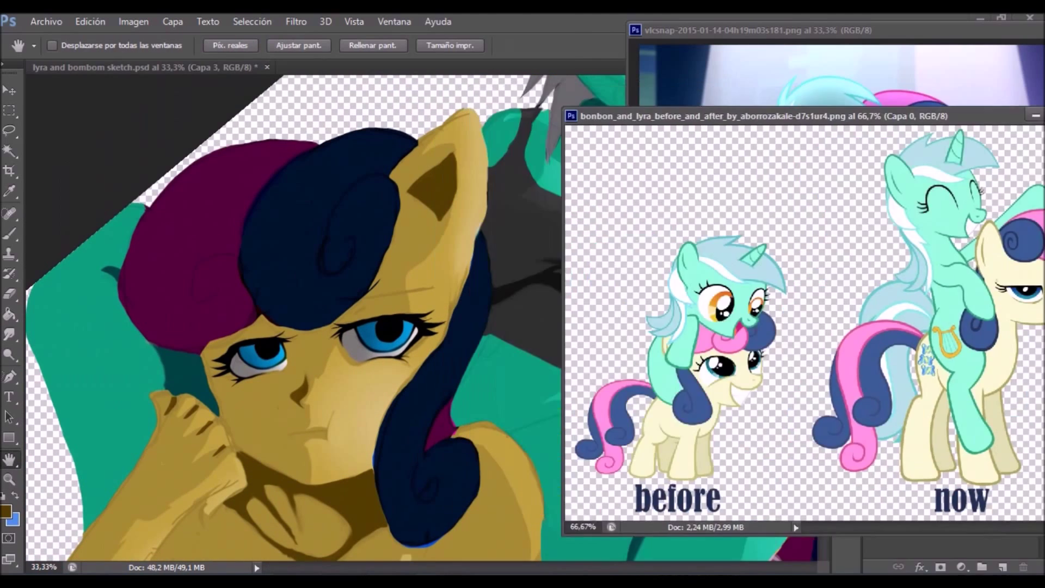
Select around the maroon hair, reset the rotated view upright and zoom to Lyra's face.
{"action": "key", "text": "l"}
{"action": "key", "text": "i"}
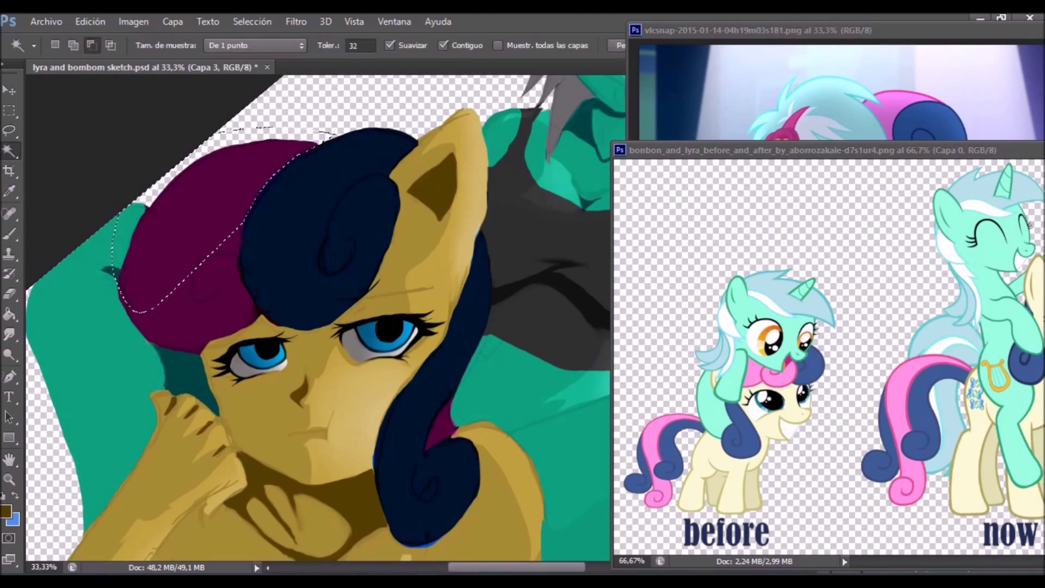
{"action": "key", "text": "g"}
{"action": "key", "text": "h"}
{"action": "key", "text": "ctrl+0"}
{"action": "key", "text": "l"}
{"action": "key", "text": "r"}
{"action": "key", "text": "Escape"}
{"action": "key", "text": "l"}
{"action": "key", "text": "ctrl+plus"}
{"action": "key", "text": "ctrl+plus"}
{"action": "key", "text": "ctrl+plus"}
{"action": "key", "text": "r"}
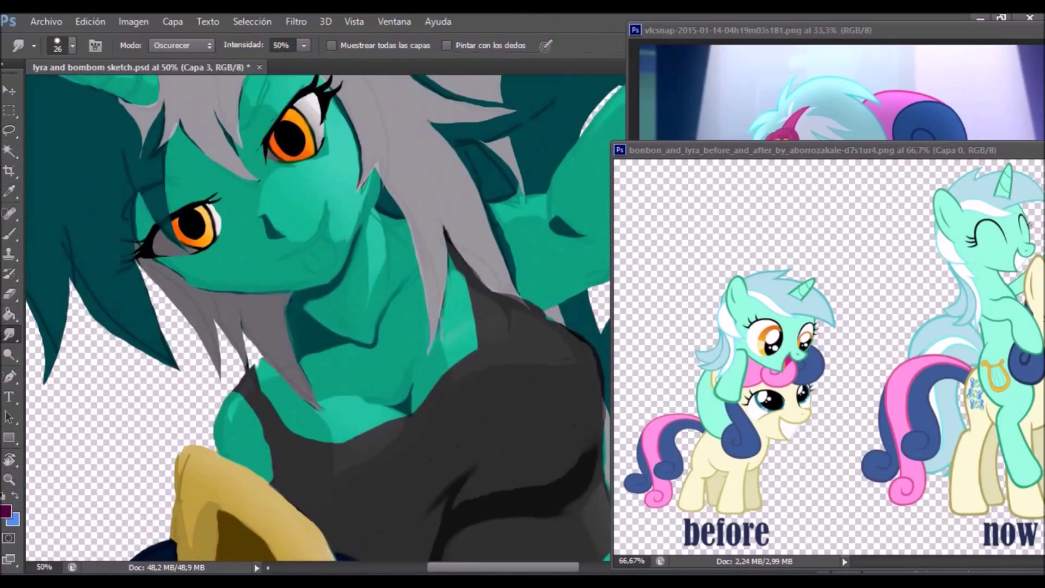
Set the Smudge tool to Darken mode and blend the shading on Lyra's hand and chest.
{"action": "left_click", "coordinate": [9, 460]}
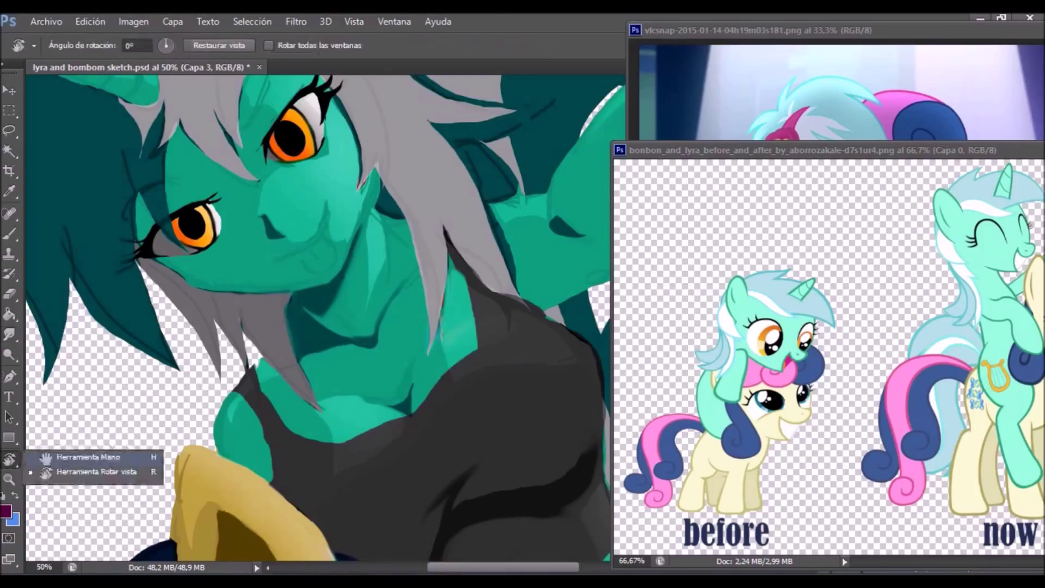
{"action": "double_click", "coordinate": [9, 460]}
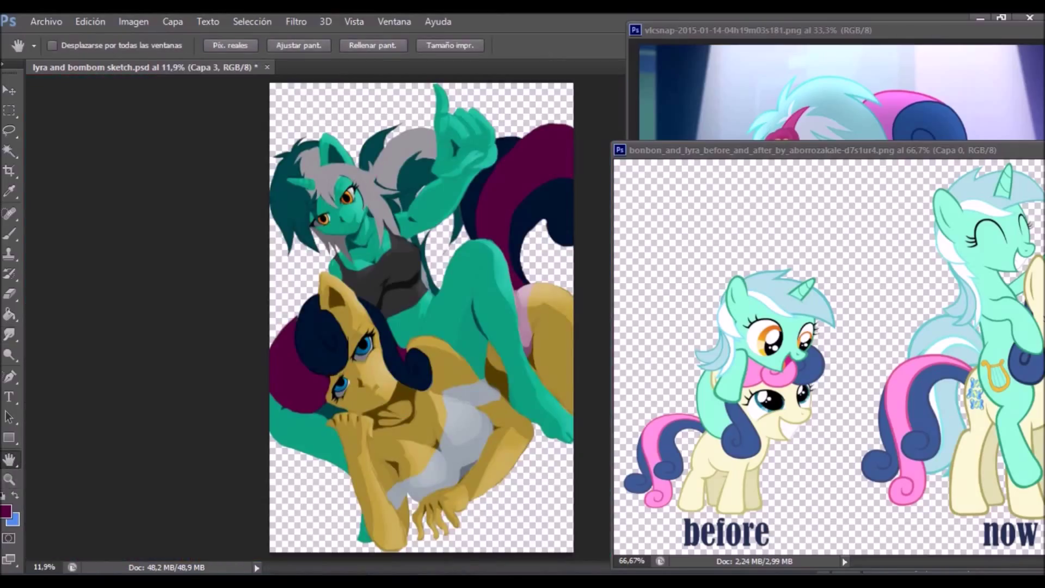
{"action": "key", "text": "ctrl+plus"}
{"action": "key", "text": "ctrl+plus"}
{"action": "key", "text": "ctrl+plus"}
{"action": "key", "text": "r"}
{"action": "left_click", "coordinate": [181, 45]}
{"action": "left_click", "coordinate": [171, 96]}
{"action": "left_click", "coordinate": [181, 46]}
{"action": "left_click", "coordinate": [172, 96]}
{"action": "double_click", "coordinate": [9, 460]}
Zoom in on the grey cloth and pick the Soft Light brush at 13 px.
{"action": "key", "text": "z"}
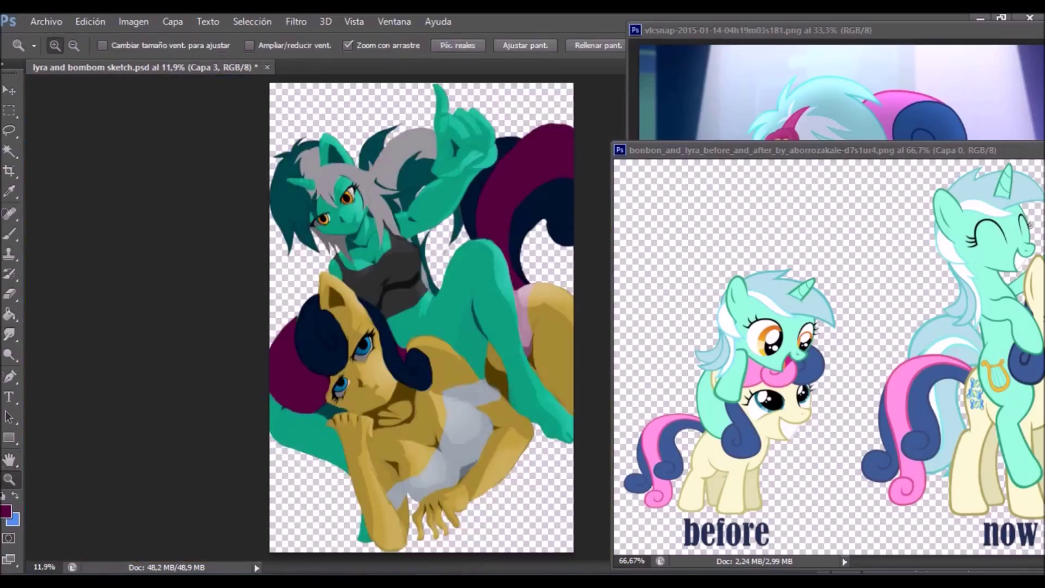
{"action": "left_click", "coordinate": [436, 419]}
{"action": "key", "text": "b"}
{"action": "left_click", "coordinate": [72, 45]}
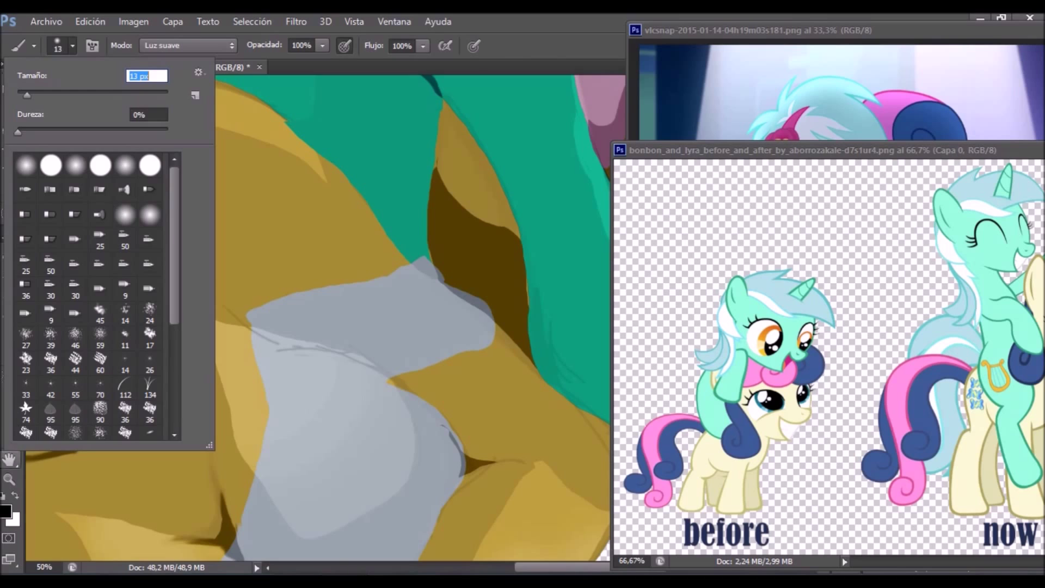
Smudge-soften the curl shading on Bonbon's selected magenta and navy tail.
{"action": "double_click", "coordinate": [9, 460]}
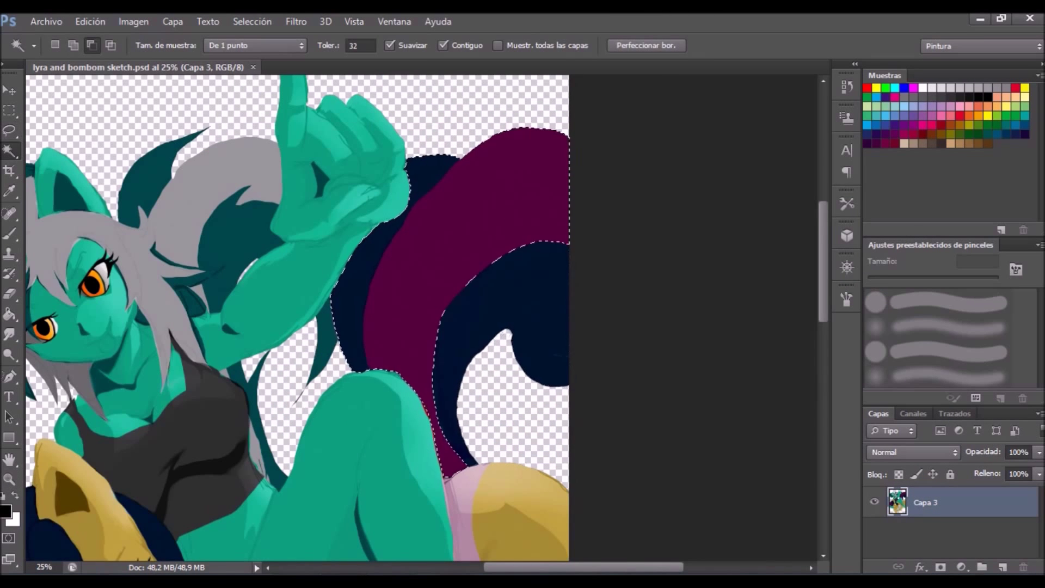
{"action": "left_click", "coordinate": [9, 334]}
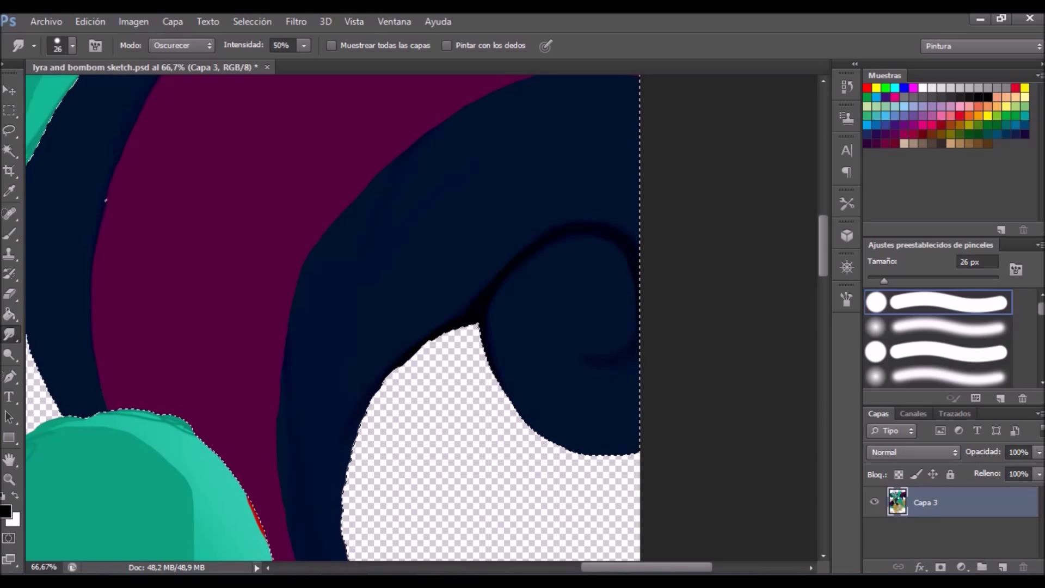
{"action": "key", "text": "z"}
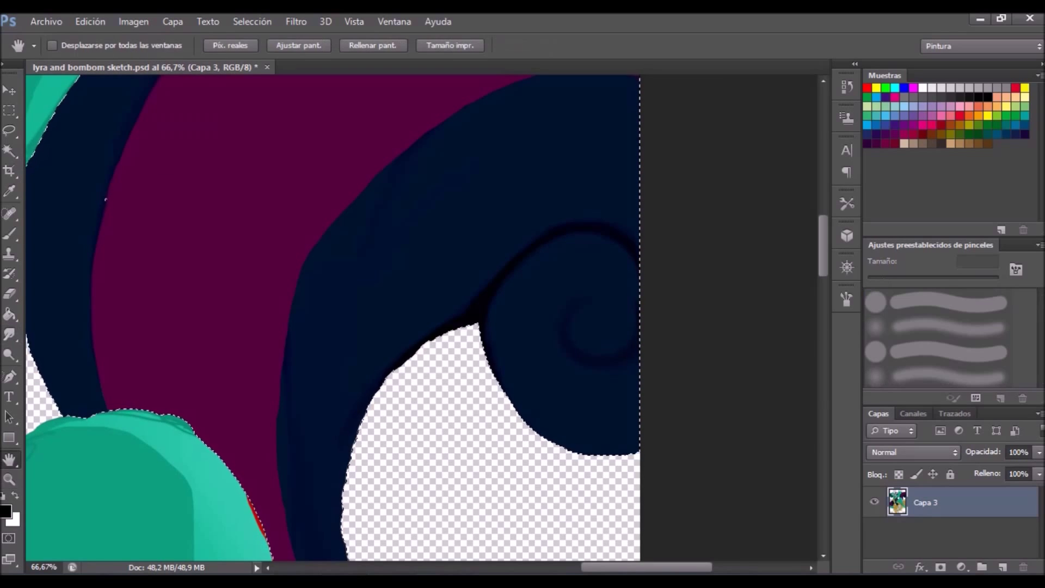
{"action": "key", "text": "ctrl+0"}
{"action": "key", "text": "ctrl+plus"}
{"action": "key", "text": "ctrl+plus"}
{"action": "key", "text": "b"}
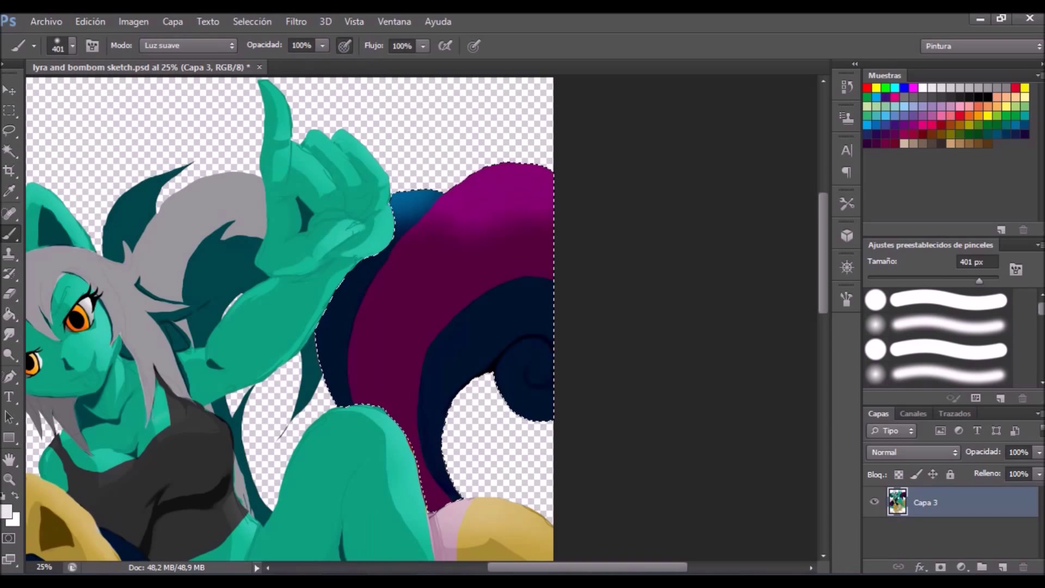
Add the tail's navy upper edge to the selection and brighten it with a 401 px Soft Light brush.
{"action": "key", "text": "l"}
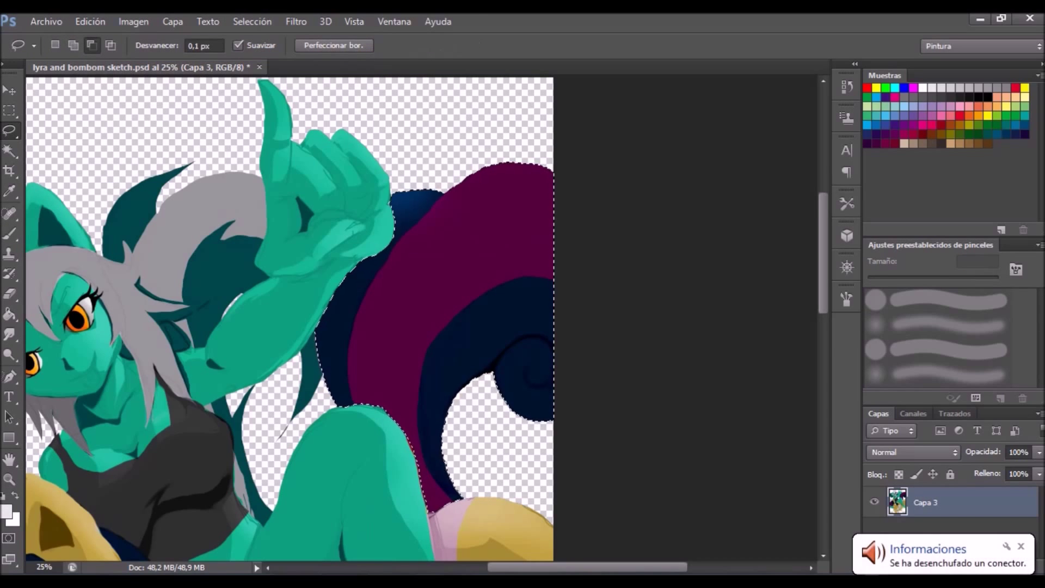
{"action": "left_click_drag", "start_coordinate": [428, 191], "coordinate": [413, 228]}
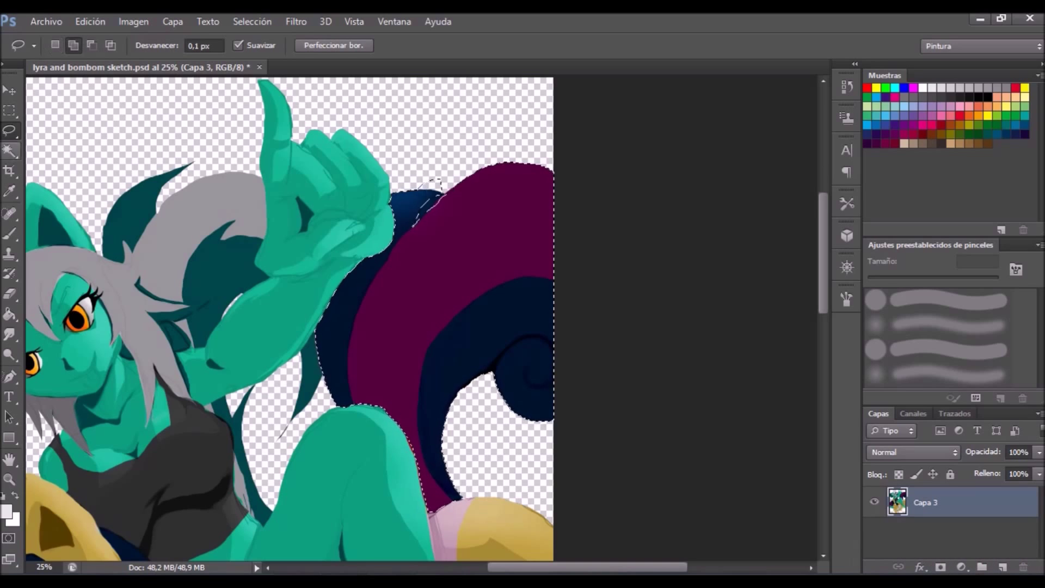
{"action": "key", "text": "w"}
{"action": "key", "text": "b"}
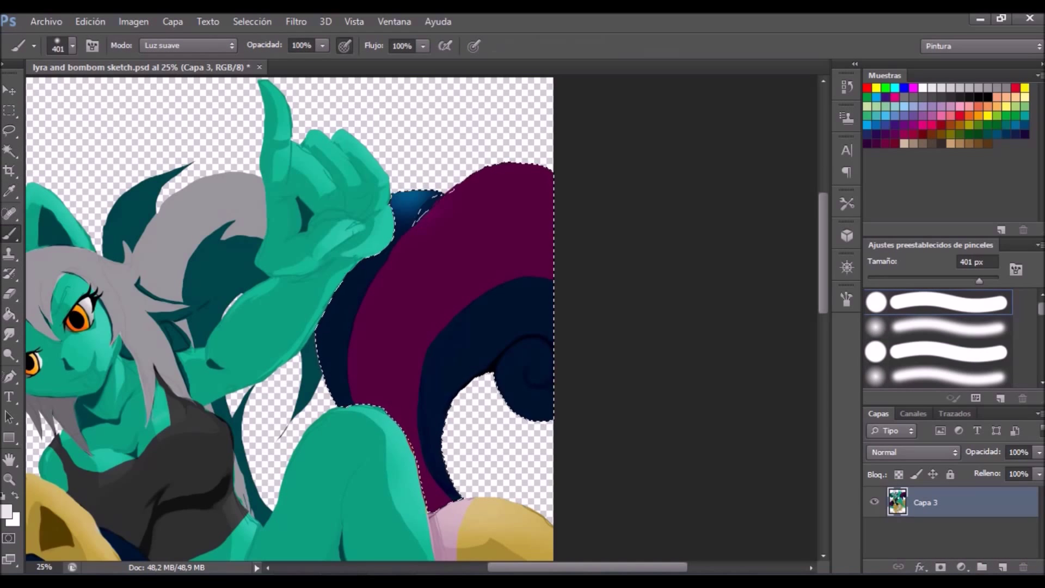
{"action": "left_click_drag", "start_coordinate": [490, 392], "coordinate": [414, 213]}
{"action": "key", "text": "ctrl+0"}
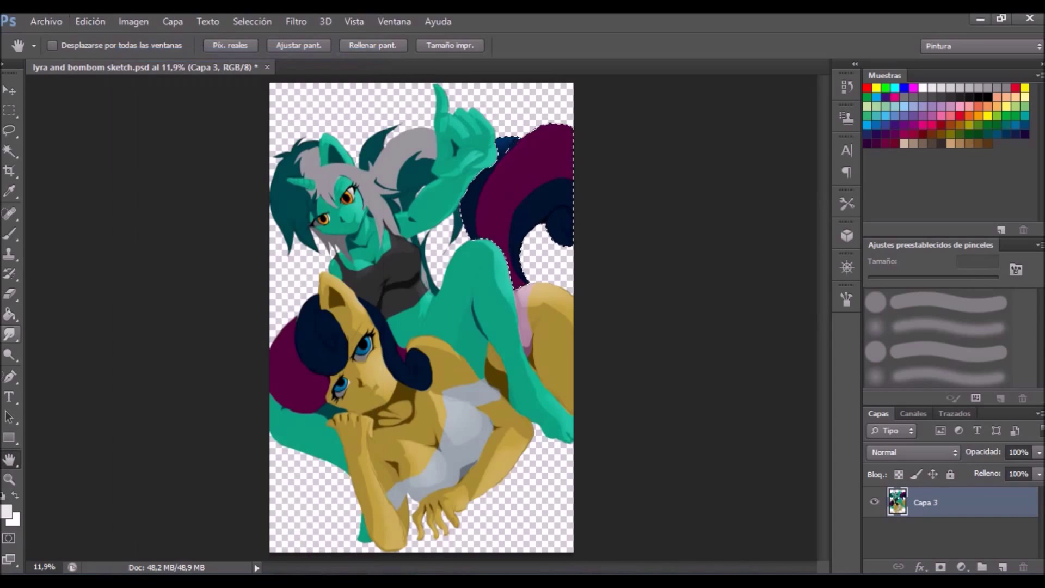
Refine the tail selection with the Lasso, adding the lower curl and right edge.
{"action": "left_click", "coordinate": [72, 45]}
{"action": "key", "text": "l"}
{"action": "left_click_drag", "start_coordinate": [572, 251], "coordinate": [526, 280]}
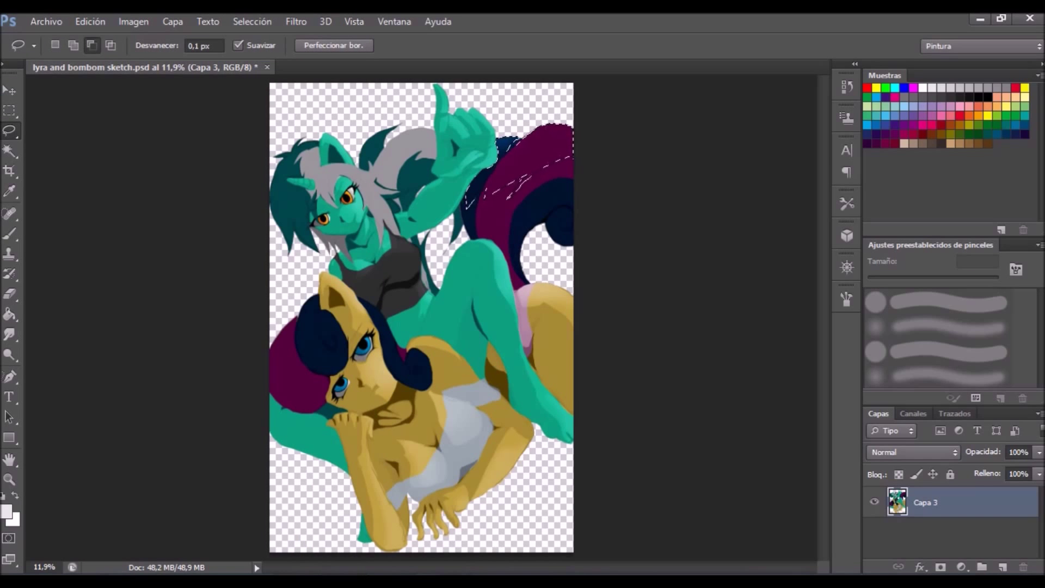
{"action": "left_click_drag", "start_coordinate": [543, 223], "coordinate": [529, 282]}
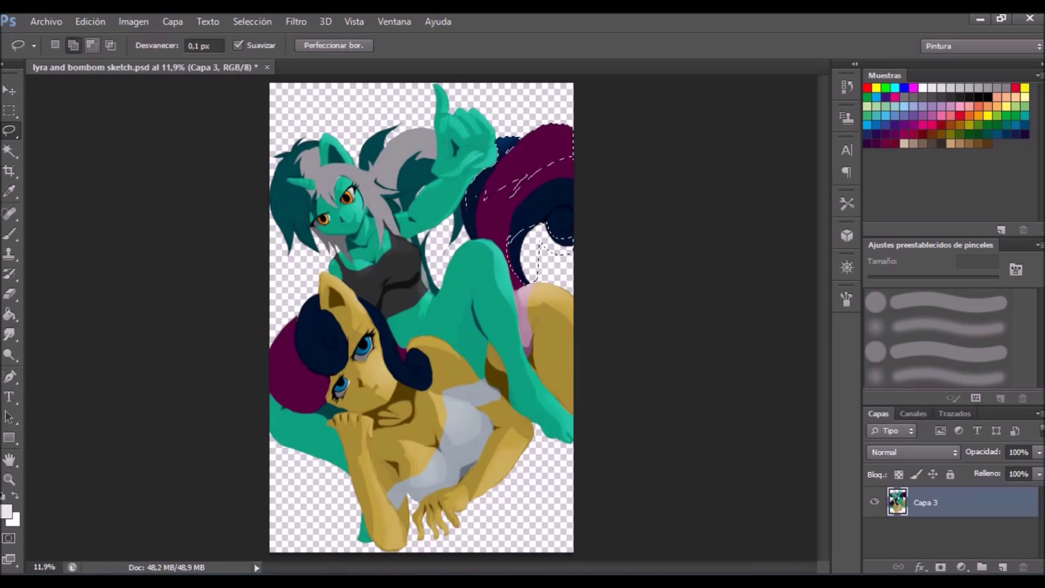
{"action": "left_click_drag", "start_coordinate": [545, 221], "coordinate": [571, 245]}
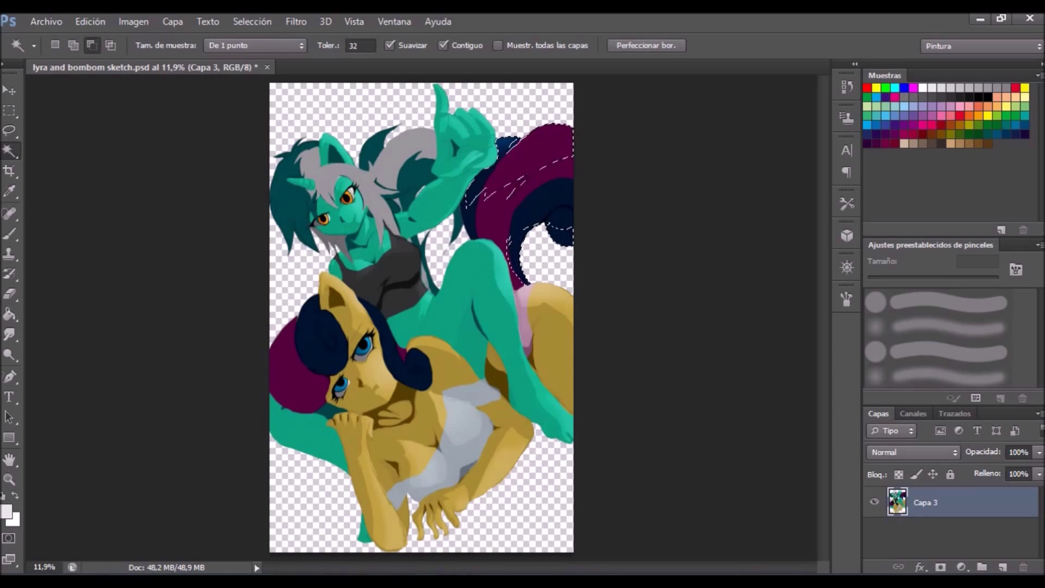
Paint bright navy and magenta highlights over the tail with a 380 px Soft Light brush.
{"action": "key", "text": "b"}
{"action": "left_click", "coordinate": [60, 46]}
{"action": "key", "text": "Escape"}
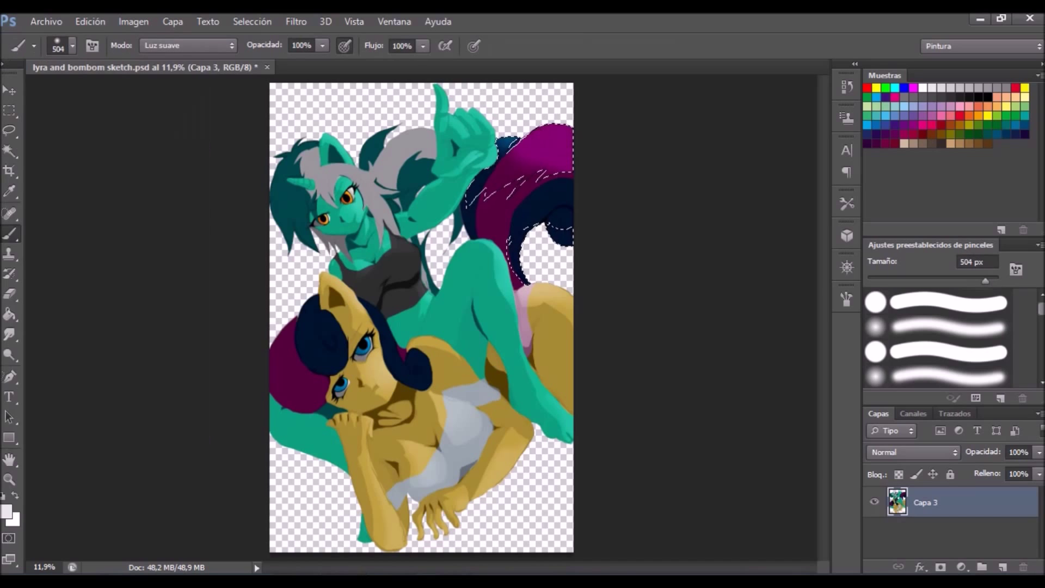
{"action": "left_click_drag", "start_coordinate": [523, 217], "coordinate": [577, 218]}
{"action": "left_click", "coordinate": [60, 45]}
{"action": "key", "text": "Return"}
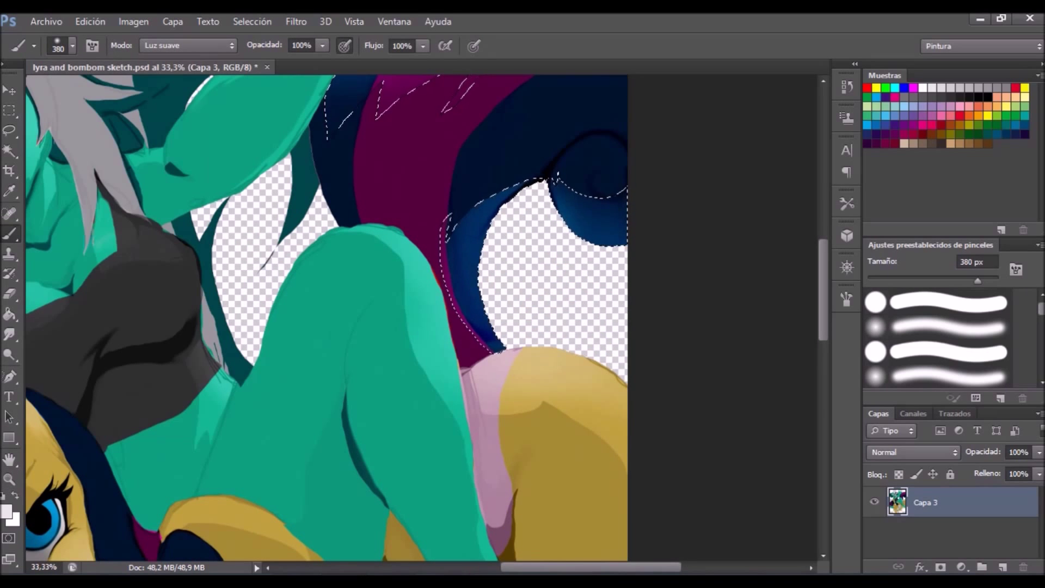
{"action": "left_click_drag", "start_coordinate": [479, 338], "coordinate": [599, 218]}
{"action": "key", "text": "h"}
{"action": "left_click_drag", "start_coordinate": [523, 190], "coordinate": [479, 539]}
{"action": "key", "text": "b"}
{"action": "mouse_move", "coordinate": [571, 261]}
{"action": "left_mouse_down"}
{"action": "mouse_move", "coordinate": [382, 305]}
{"action": "mouse_move", "coordinate": [571, 256]}
{"action": "left_mouse_up"}
Deselect the tail and Magic Wand-select Bonbon's navy front hair lock.
{"action": "key", "text": "ctrl+d"}
{"action": "key", "text": "l"}
{"action": "key", "text": "h"}
{"action": "key", "text": "ctrl+0"}
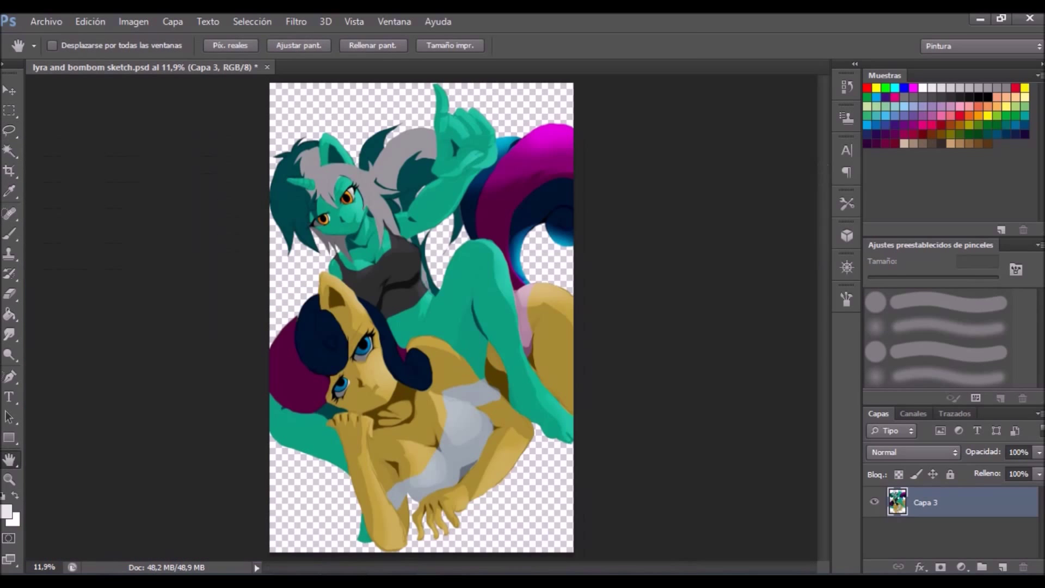
{"action": "key", "text": "z"}
{"action": "left_click", "coordinate": [361, 368]}
{"action": "key", "text": "w"}
{"action": "left_click", "coordinate": [498, 408]}
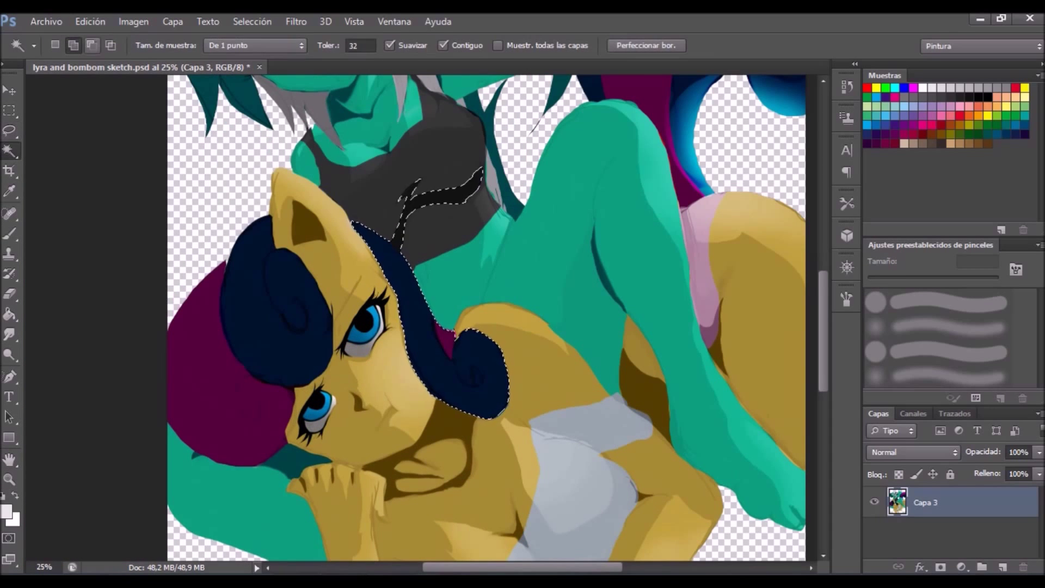
Add the maroon hair to the selection and, with a 178 px Soft Light brush, lighten the navy curls blue and the maroon hair magenta.
{"action": "key", "text": "shift+w"}
{"action": "left_click_drag", "start_coordinate": [217, 326], "coordinate": [239, 430]}
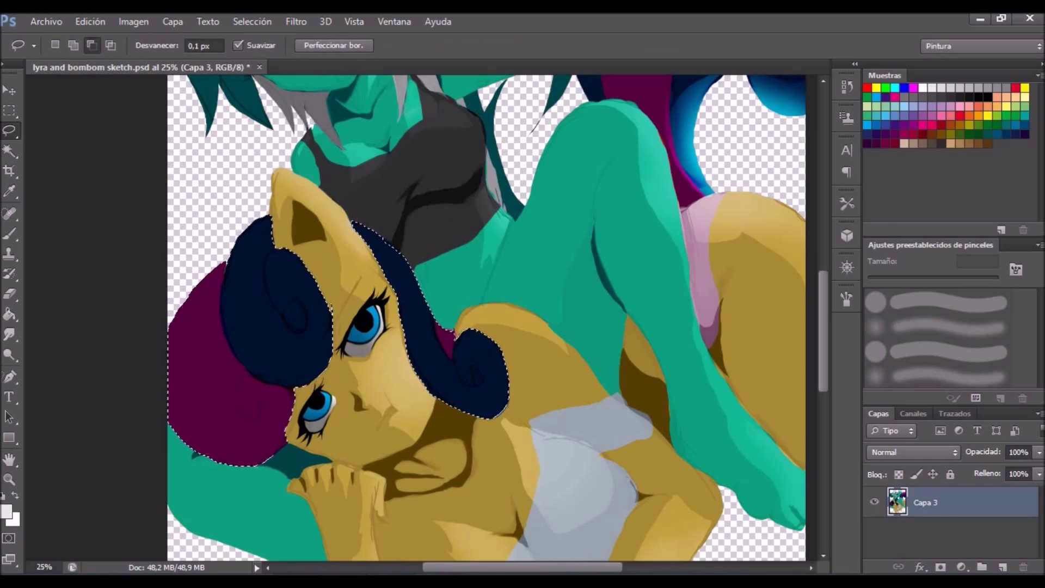
{"action": "key", "text": "b"}
{"action": "left_click_drag", "start_coordinate": [978, 281], "coordinate": [959, 281]}
{"action": "left_click_drag", "start_coordinate": [479, 376], "coordinate": [430, 337]}
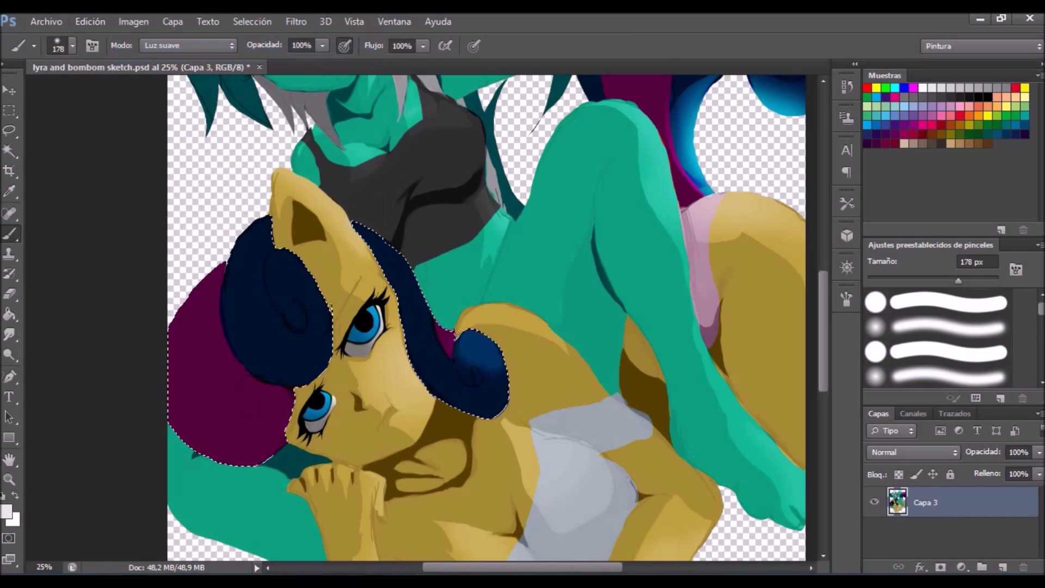
{"action": "left_click_drag", "start_coordinate": [245, 234], "coordinate": [305, 354]}
{"action": "mouse_move", "coordinate": [251, 398]}
{"action": "left_mouse_down"}
{"action": "mouse_move", "coordinate": [273, 406]}
{"action": "mouse_move", "coordinate": [190, 349]}
{"action": "left_mouse_up"}
Lasso a cut across the maroon hair, then brighten it toward magenta and lighten the left blue curl.
{"action": "key", "text": "l"}
{"action": "key", "text": "ctrl+minus"}
{"action": "key", "text": "ctrl+minus"}
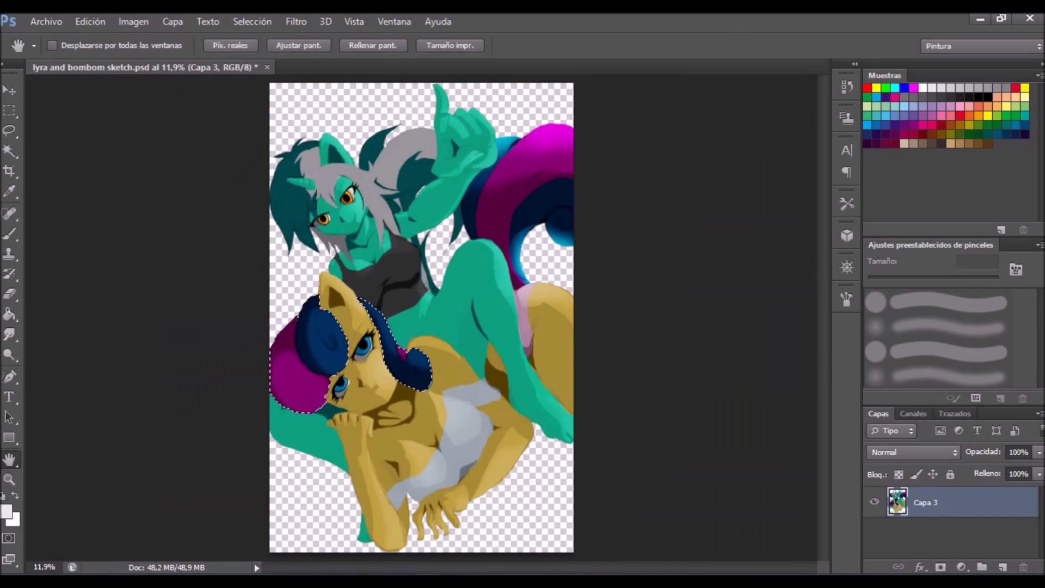
{"action": "key", "text": "ctrl+plus"}
{"action": "mouse_move", "coordinate": [349, 269]}
{"action": "left_mouse_down"}
{"action": "mouse_move", "coordinate": [282, 301]}
{"action": "mouse_move", "coordinate": [310, 360]}
{"action": "left_mouse_up"}
{"action": "key", "text": "b"}
{"action": "left_click", "coordinate": [72, 45]}
{"action": "mouse_move", "coordinate": [273, 316]}
{"action": "left_mouse_down"}
{"action": "mouse_move", "coordinate": [310, 392]}
{"action": "mouse_move", "coordinate": [321, 392]}
{"action": "mouse_move", "coordinate": [310, 343]}
{"action": "mouse_move", "coordinate": [283, 398]}
{"action": "left_mouse_up"}
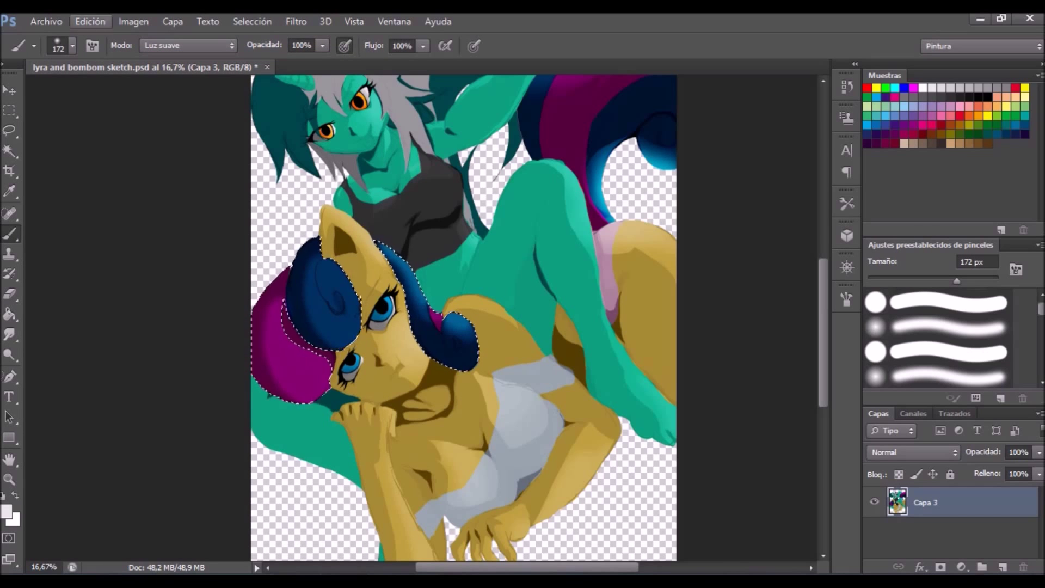
{"action": "left_click_drag", "start_coordinate": [349, 269], "coordinate": [344, 332]}
{"action": "key", "text": "Return"}
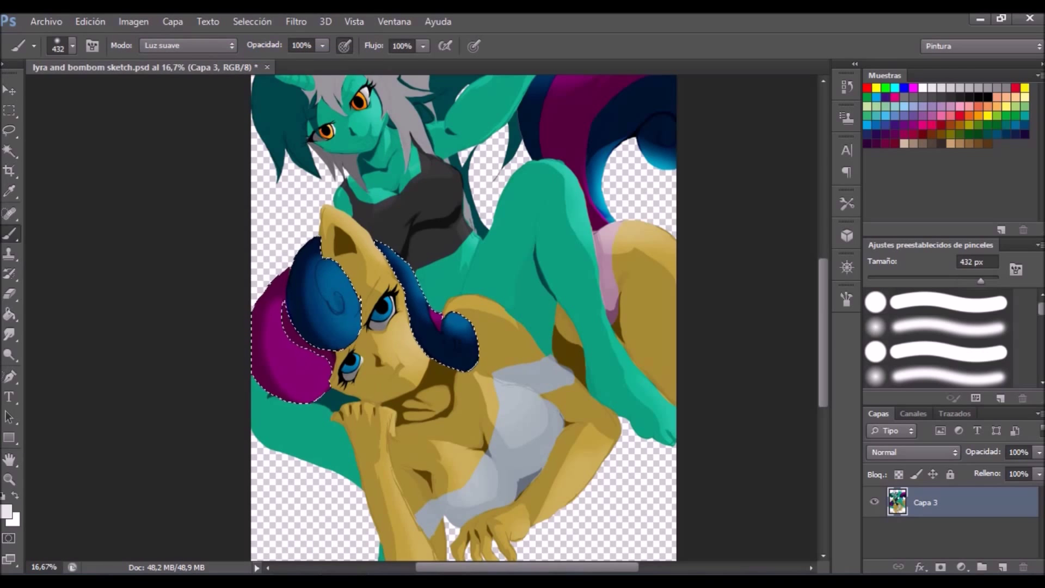
Zoom in on Lyra's head and select her grey hair by colour.
{"action": "key", "text": "l"}
{"action": "key", "text": "ctrl+0"}
{"action": "key", "text": "w"}
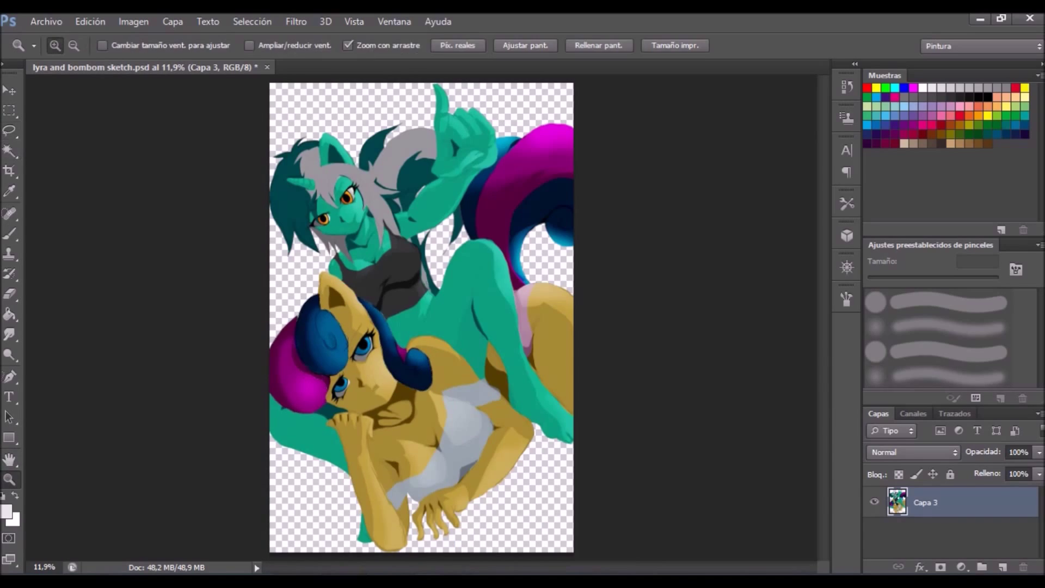
{"action": "key", "text": "shift+w"}
{"action": "key", "text": "ctrl+plus"}
{"action": "key", "text": "ctrl+plus"}
{"action": "key", "text": "ctrl+plus"}
{"action": "left_click", "coordinate": [256, 163]}
Zoom out to show Lyra's whole figure around the grey hair selection.
{"action": "scroll", "coordinate": [512, 316], "scroll_direction": "up", "scroll_amount": 5}
{"action": "key", "text": "l"}
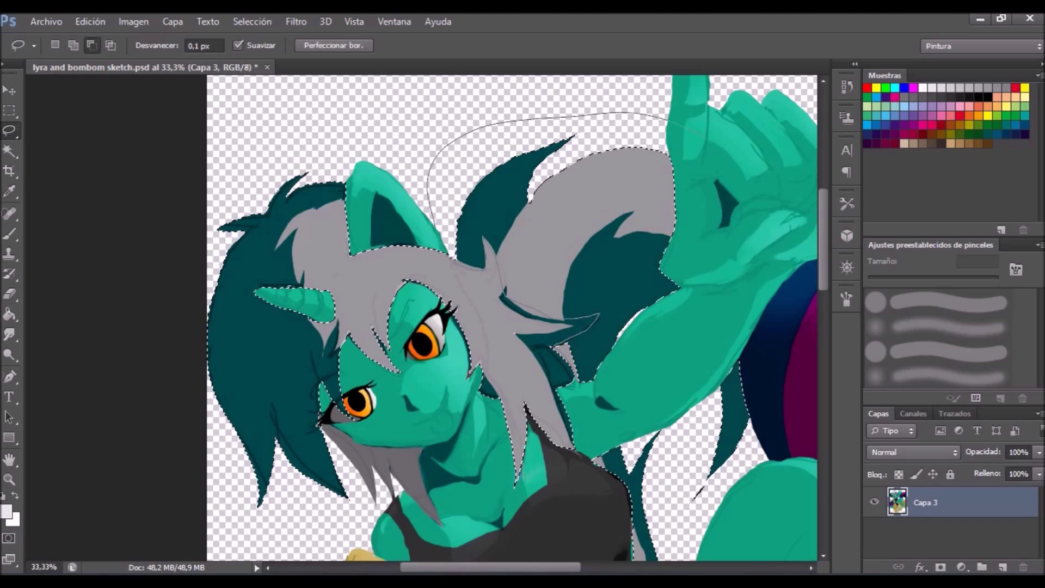
{"action": "scroll", "coordinate": [512, 315], "scroll_direction": "down", "scroll_amount": 5}
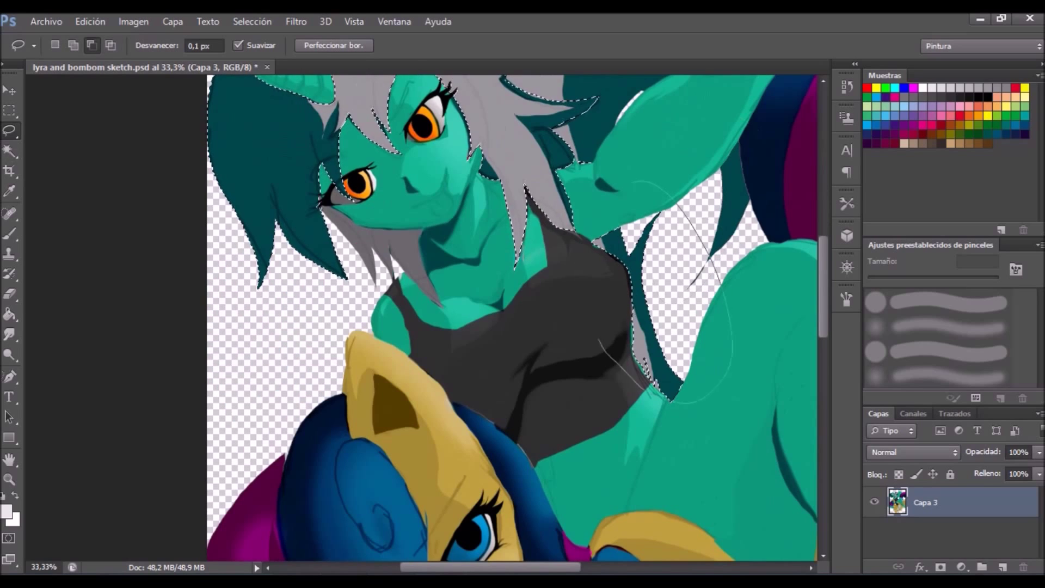
{"action": "key", "text": "ctrl+minus"}
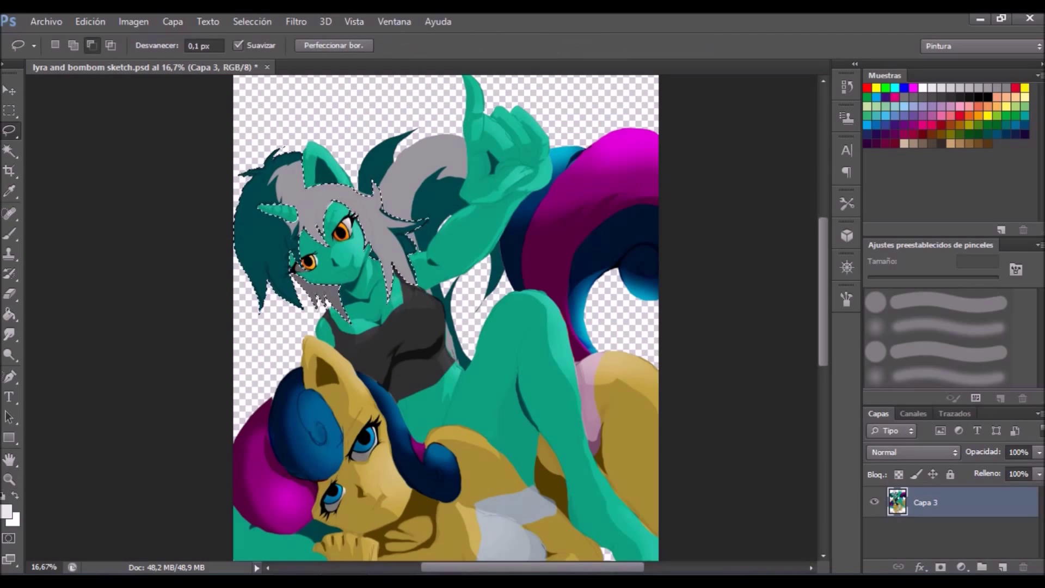
{"action": "key", "text": "b"}
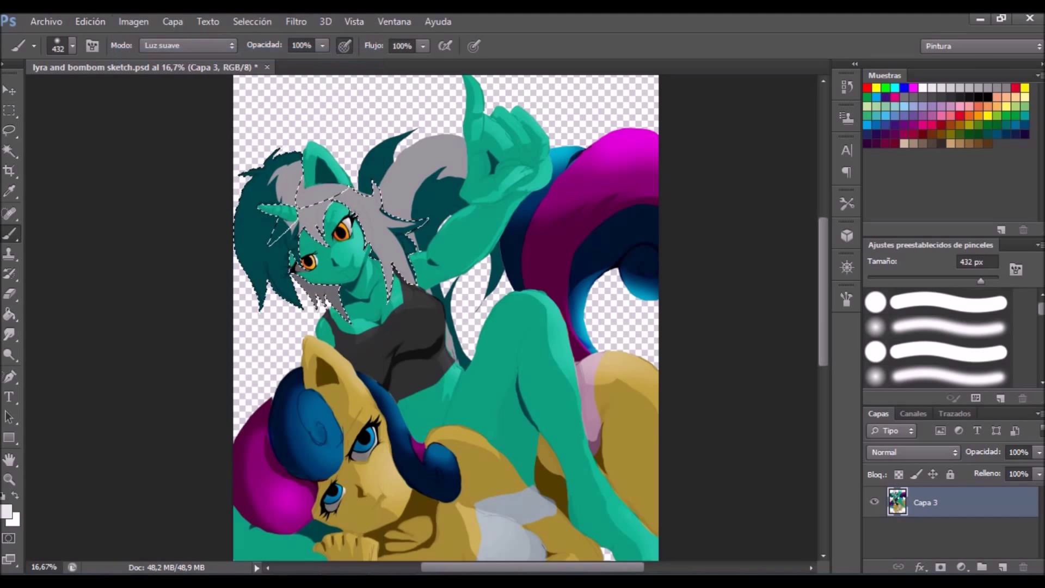
{"action": "key", "text": "l"}
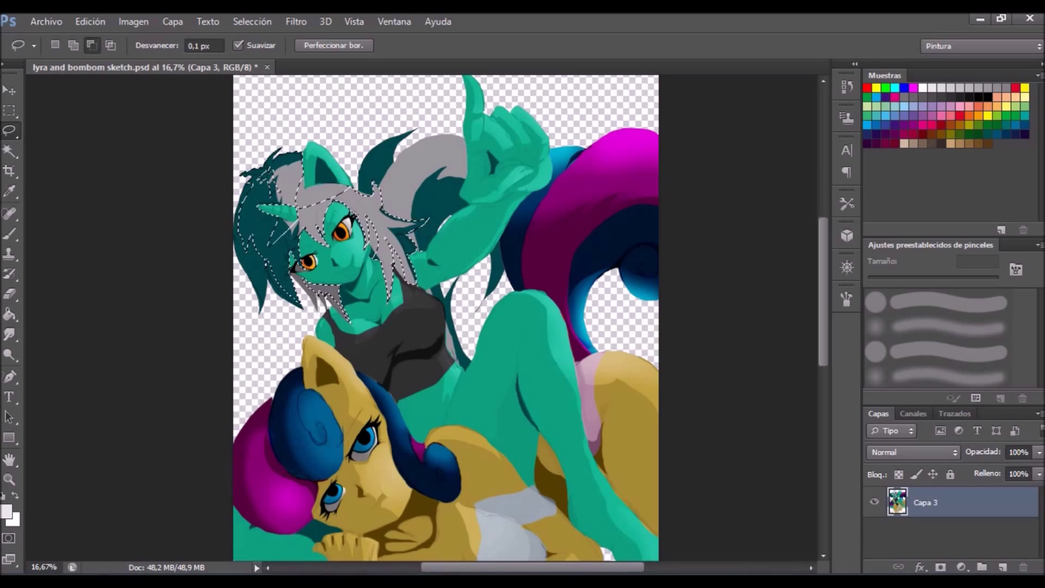
Switch to the Soft Light brush, show the hair selection outline again, and zoom in on Lyra's face.
{"action": "key", "text": "o"}
{"action": "key", "text": "l"}
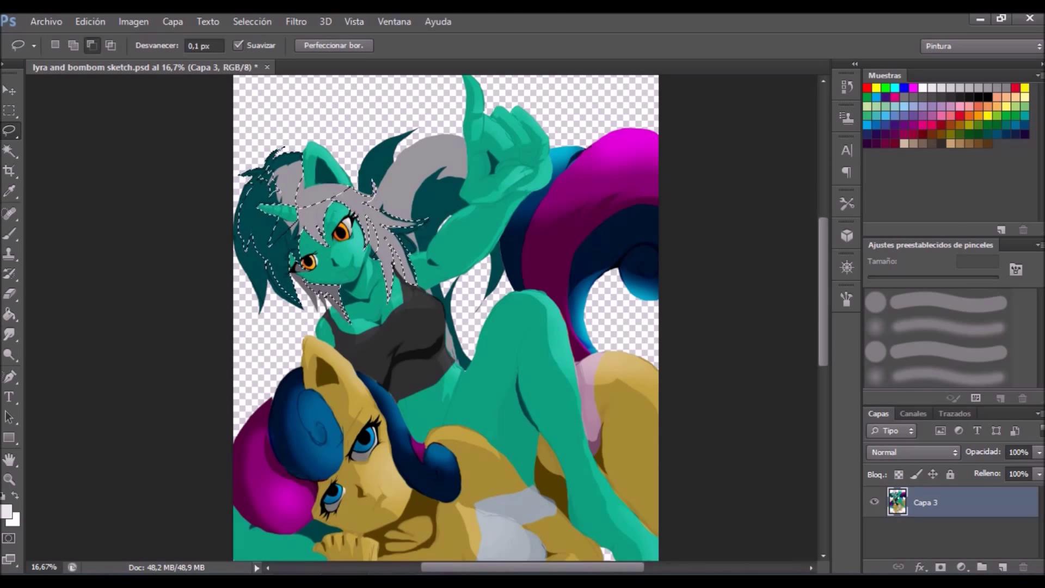
{"action": "key", "text": "b"}
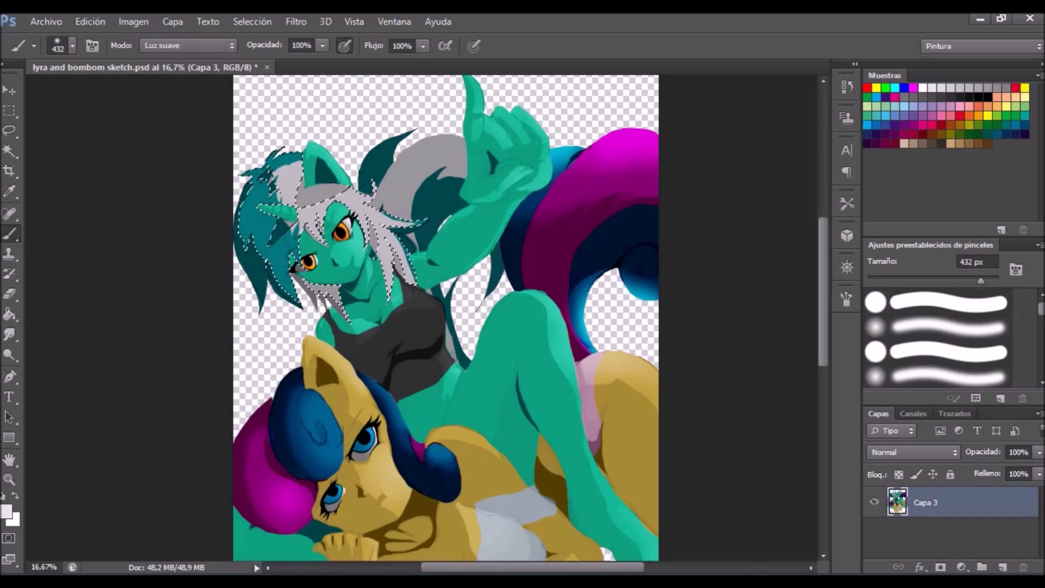
{"action": "key", "text": "ctrl+h"}
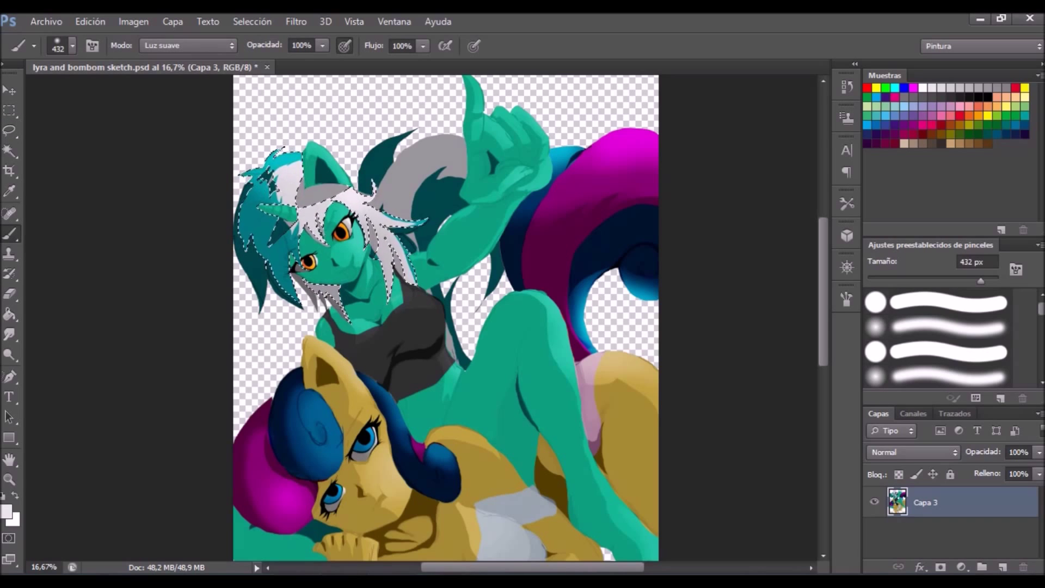
{"action": "key", "text": "h"}
{"action": "key", "text": "ctrl+0"}
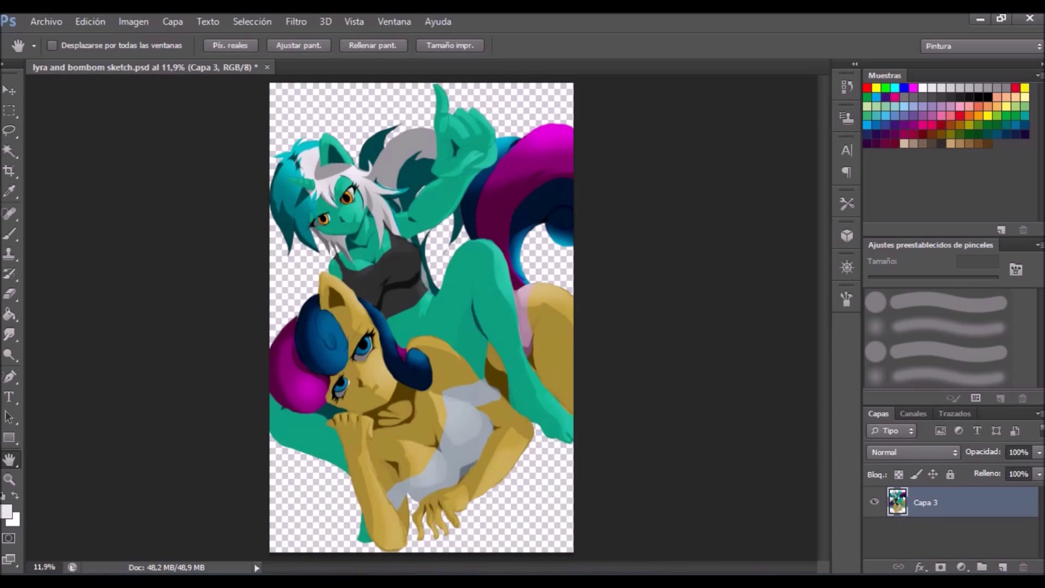
{"action": "key", "text": "i"}
{"action": "key", "text": "z"}
{"action": "left_click", "coordinate": [405, 184]}
Paint cyan over the teal strands inside the selection with the Soft Light brush.
{"action": "key", "text": "l"}
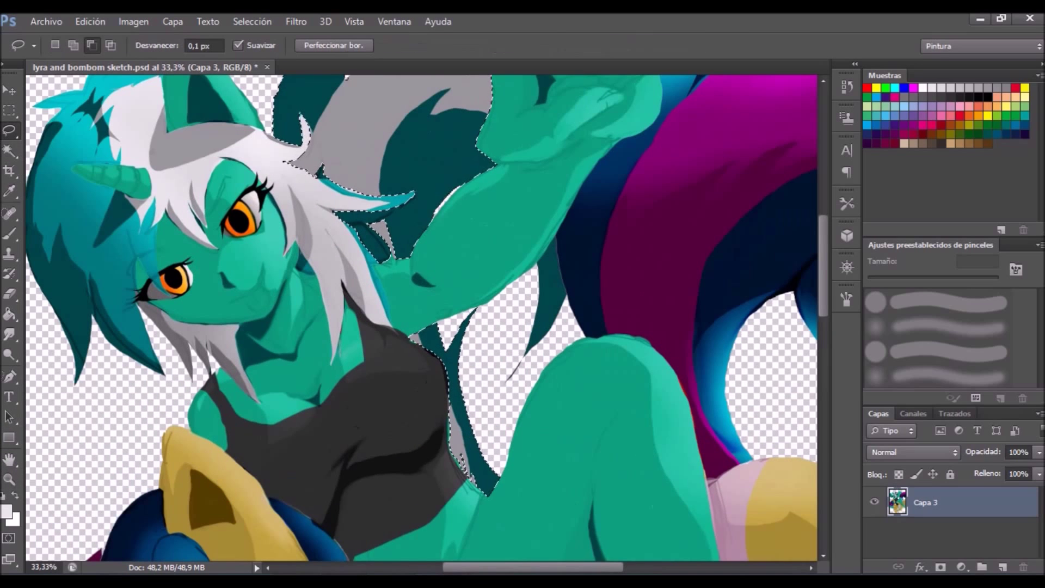
{"action": "key", "text": "z"}
{"action": "key", "text": "ctrl+0"}
{"action": "left_click_drag", "start_coordinate": [408, 213], "coordinate": [490, 212]}
{"action": "key", "text": "l"}
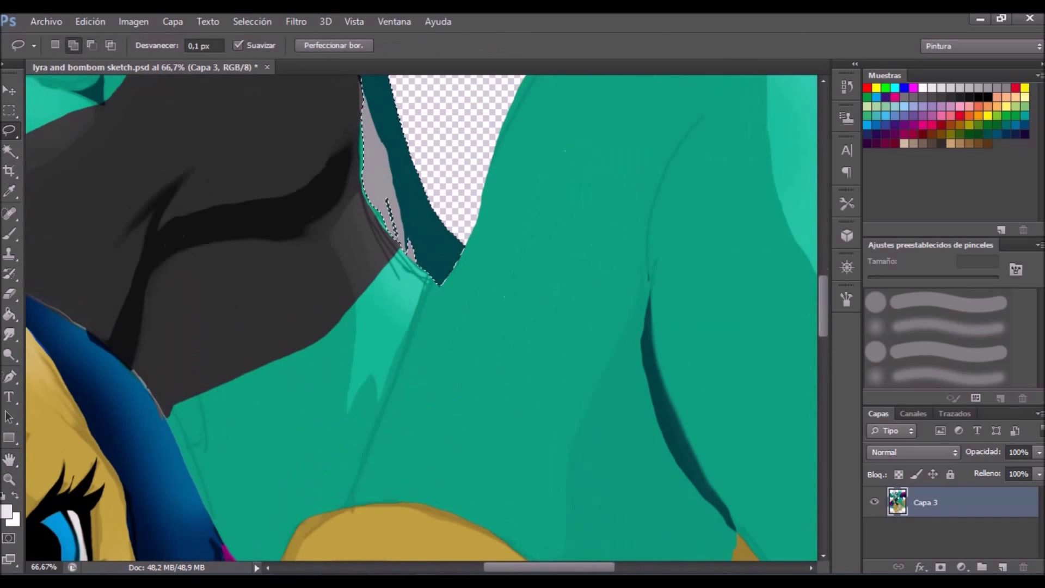
{"action": "key", "text": "b"}
{"action": "key", "text": "l"}
{"action": "key", "text": "z"}
{"action": "key", "text": "ctrl+minus"}
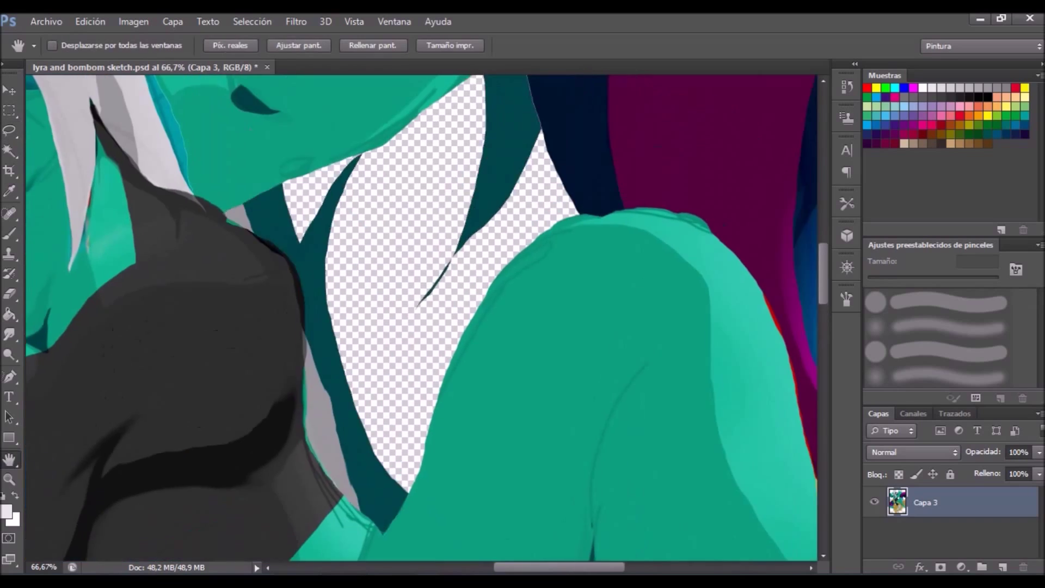
{"action": "key", "text": "b"}
{"action": "left_click_drag", "start_coordinate": [341, 158], "coordinate": [313, 262]}
{"action": "left_click", "coordinate": [73, 45]}
{"action": "left_click_drag", "start_coordinate": [218, 245], "coordinate": [273, 405]}
Add the strands behind Lyra's raised arm to the selection and fill them grey.
{"action": "left_click_drag", "start_coordinate": [297, 283], "coordinate": [368, 577]}
{"action": "key", "text": "l"}
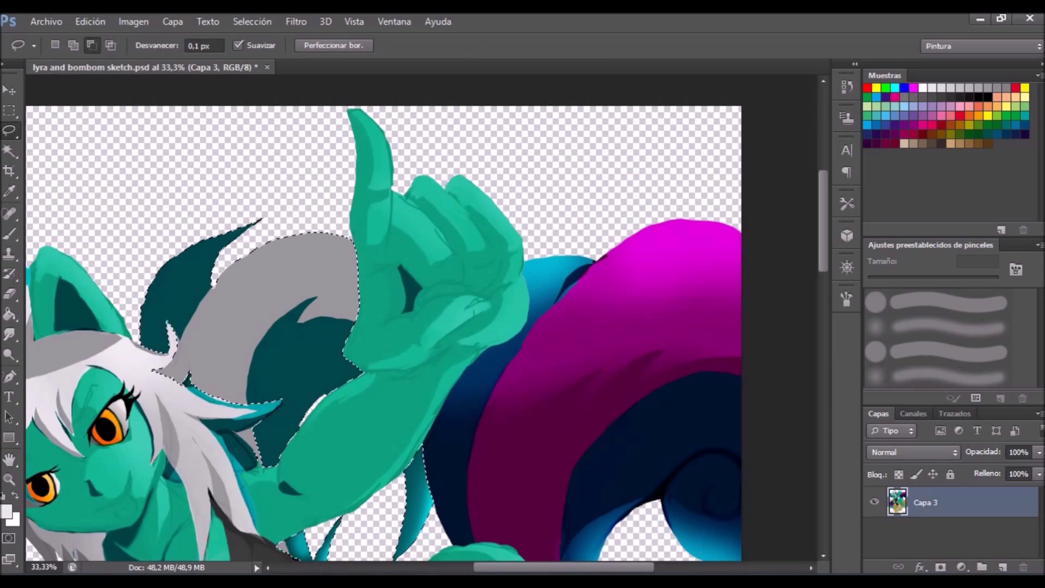
{"action": "left_click_drag", "start_coordinate": [267, 414], "coordinate": [349, 362]}
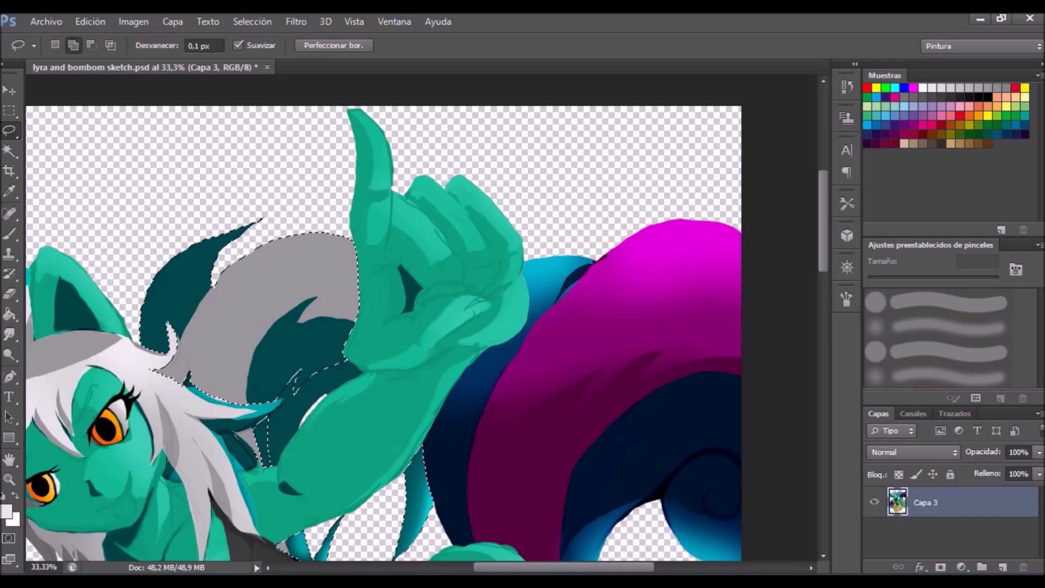
{"action": "key", "text": "g"}
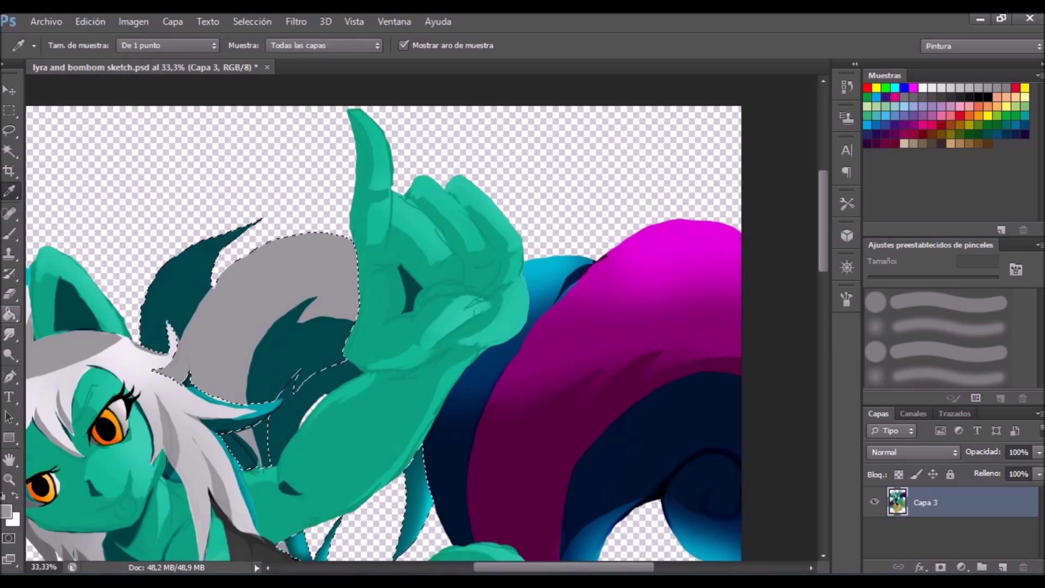
{"action": "left_click", "coordinate": [299, 348]}
Check the Soft Light brush presets and zoom in on Lyra's upper figure.
{"action": "key", "text": "l"}
{"action": "key", "text": "g"}
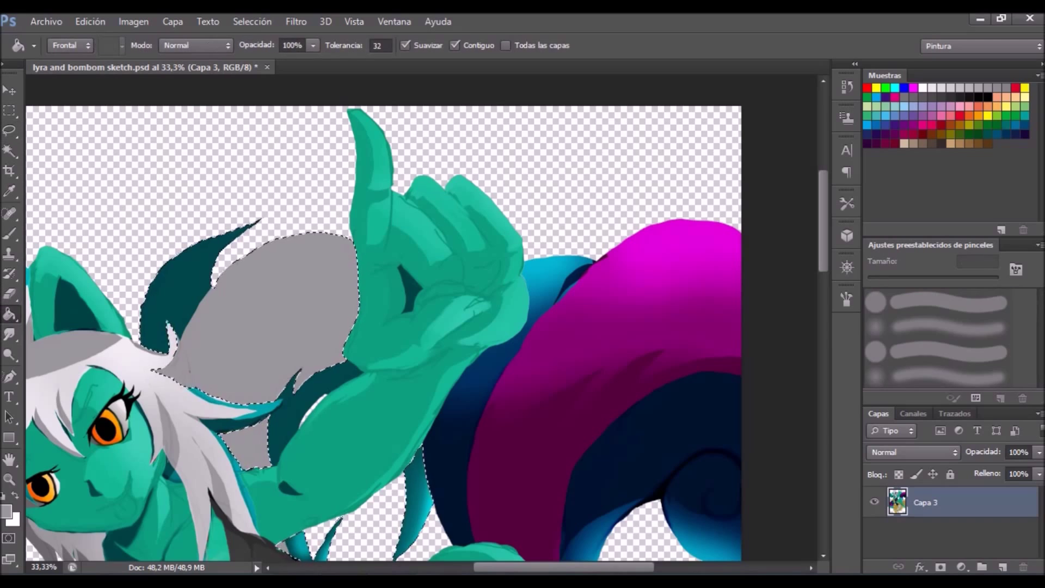
{"action": "key", "text": "b"}
{"action": "left_click", "coordinate": [73, 45]}
{"action": "left_click", "coordinate": [90, 21]}
{"action": "key", "text": "Escape"}
{"action": "key", "text": "z"}
{"action": "key", "text": "ctrl+0"}
{"action": "key", "text": "l"}
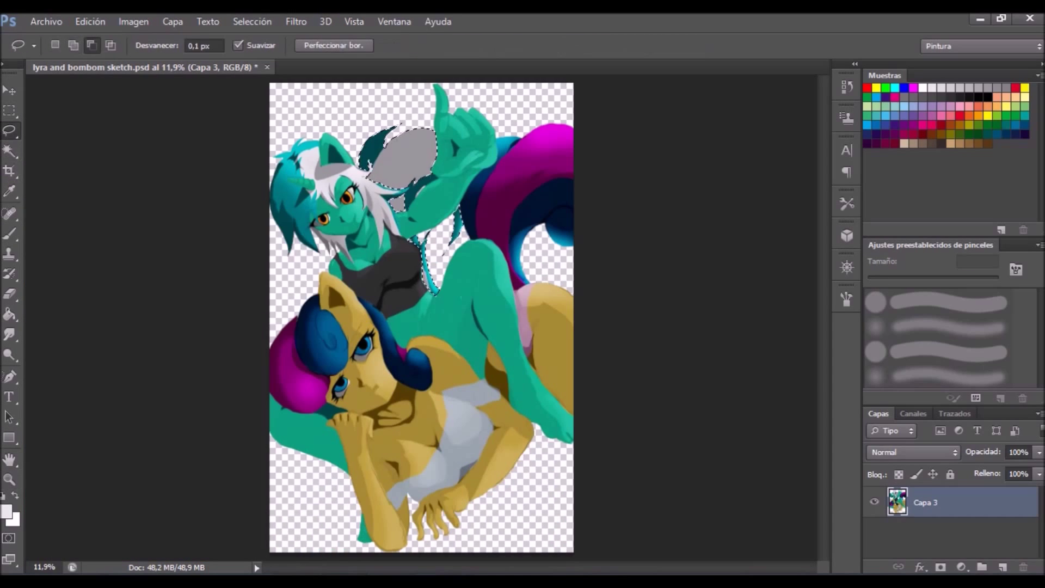
{"action": "key", "text": "z"}
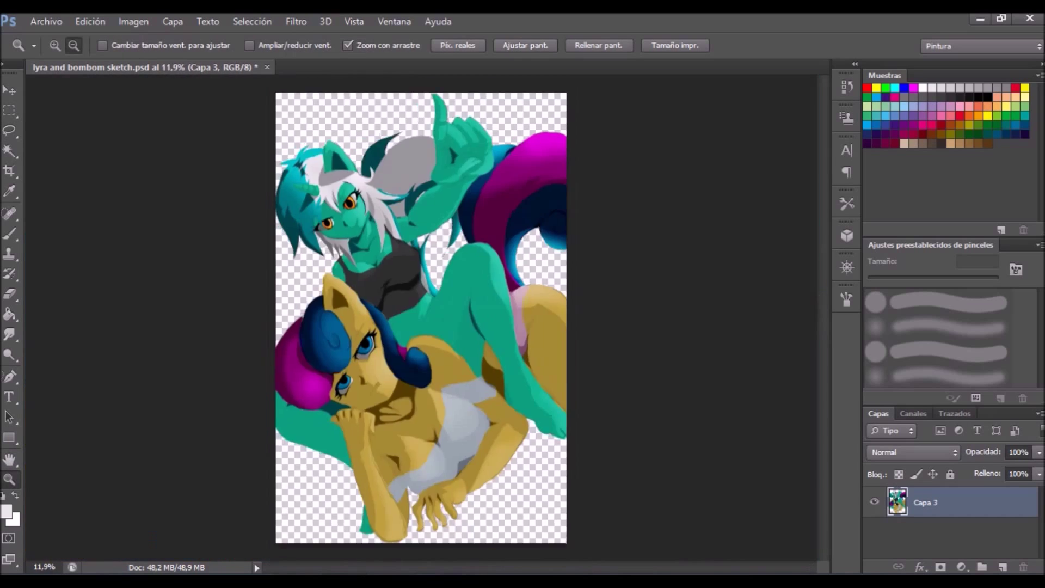
{"action": "left_click", "coordinate": [397, 164]}
Paint the grey back hair white in Soft Light, then fit the drawing on screen.
{"action": "key", "text": "b"}
{"action": "left_click", "coordinate": [73, 45]}
{"action": "left_click_drag", "start_coordinate": [370, 169], "coordinate": [414, 218]}
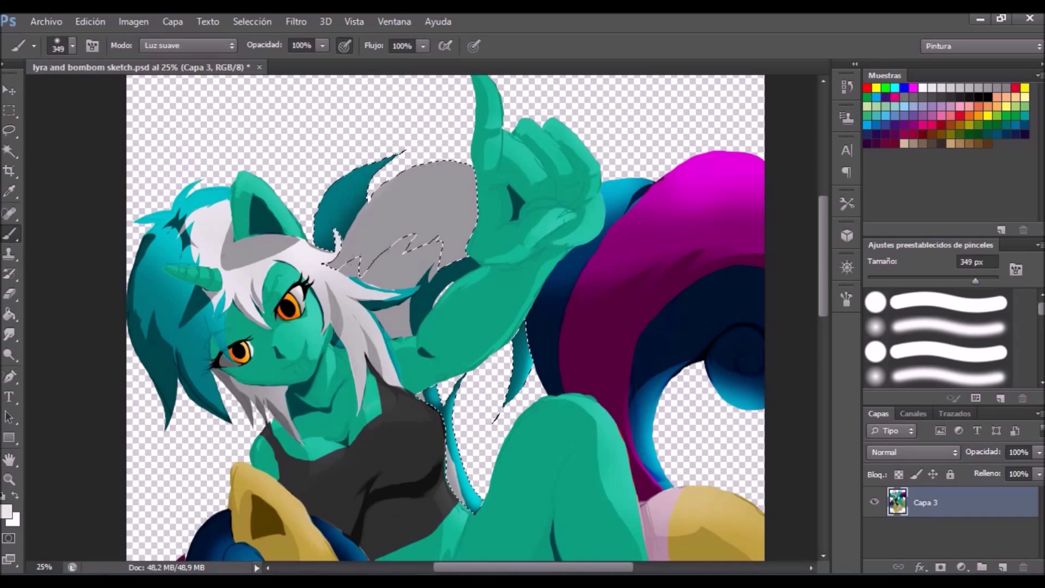
{"action": "key", "text": "l"}
{"action": "key", "text": "h"}
{"action": "key", "text": "ctrl+0"}
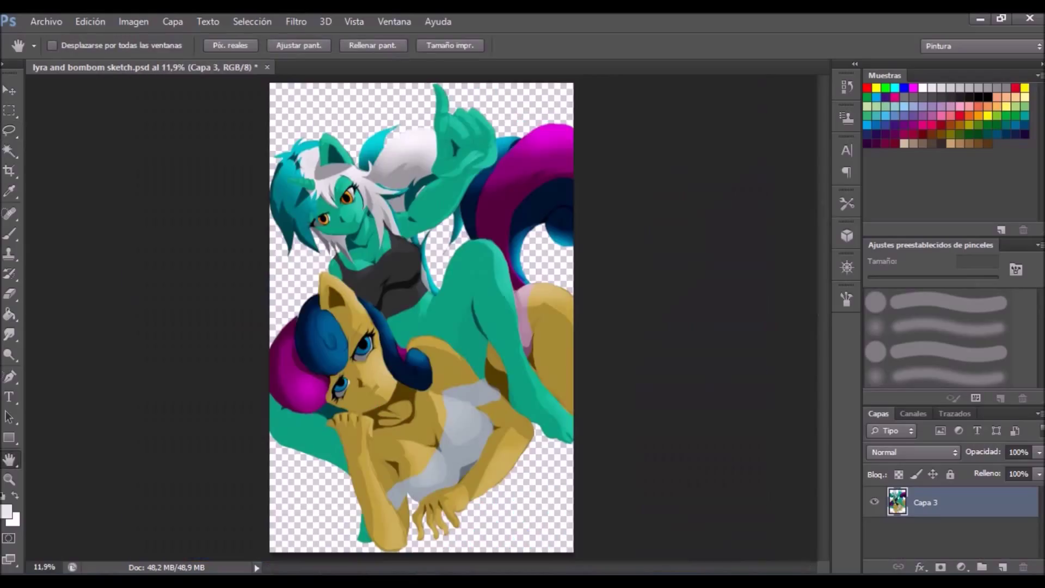
{"action": "key", "text": "l"}
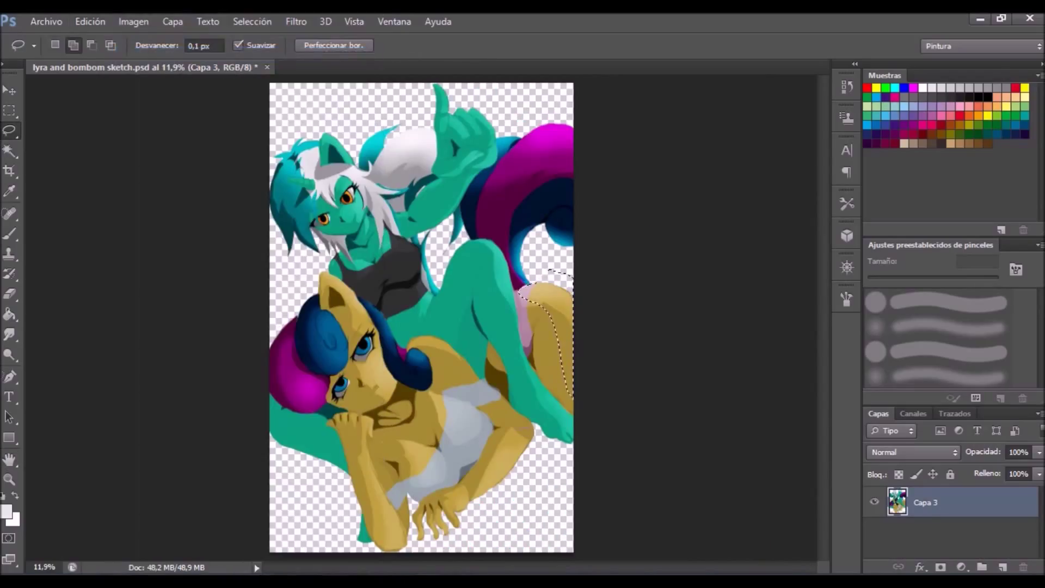
Lasso highlight shapes on Bonbon's leg, ear, hand and face.
{"action": "left_click_drag", "start_coordinate": [366, 463], "coordinate": [403, 545]}
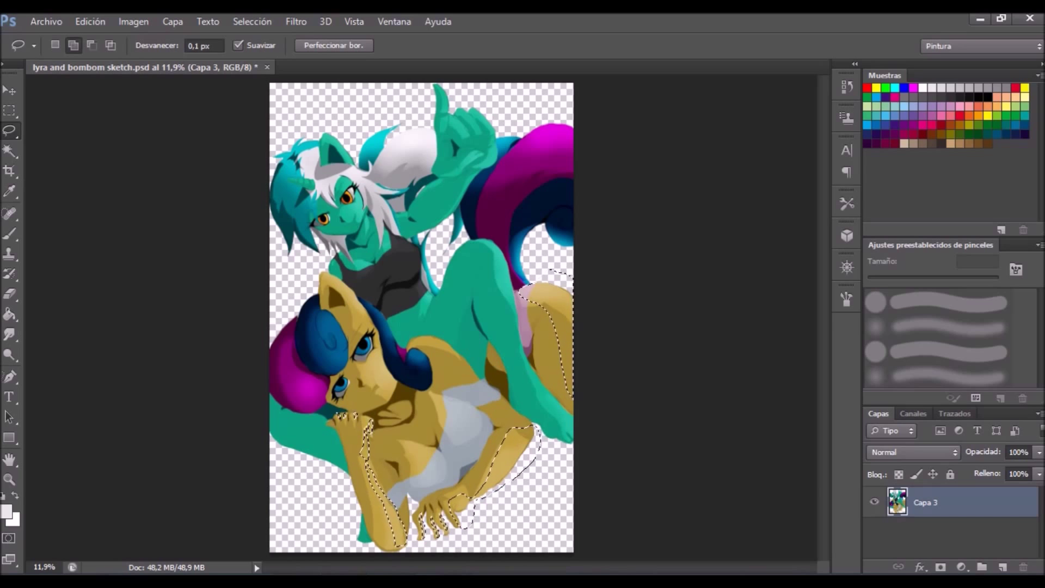
{"action": "left_click_drag", "start_coordinate": [321, 273], "coordinate": [356, 307]}
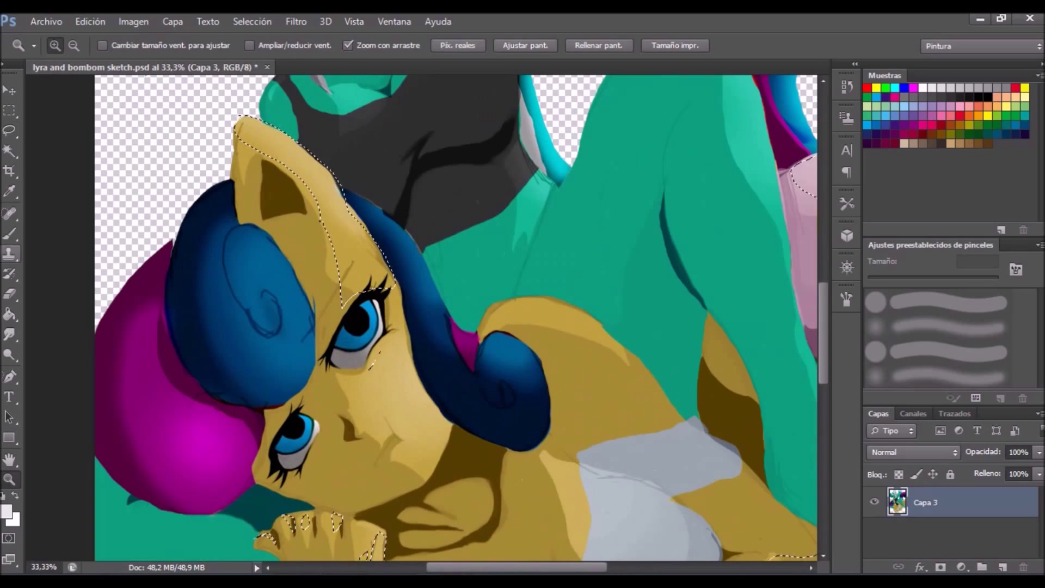
{"action": "key", "text": "w"}
{"action": "left_click", "coordinate": [375, 318]}
{"action": "left_click", "coordinate": [90, 21]}
{"action": "key", "text": "Escape"}
{"action": "key", "text": "l"}
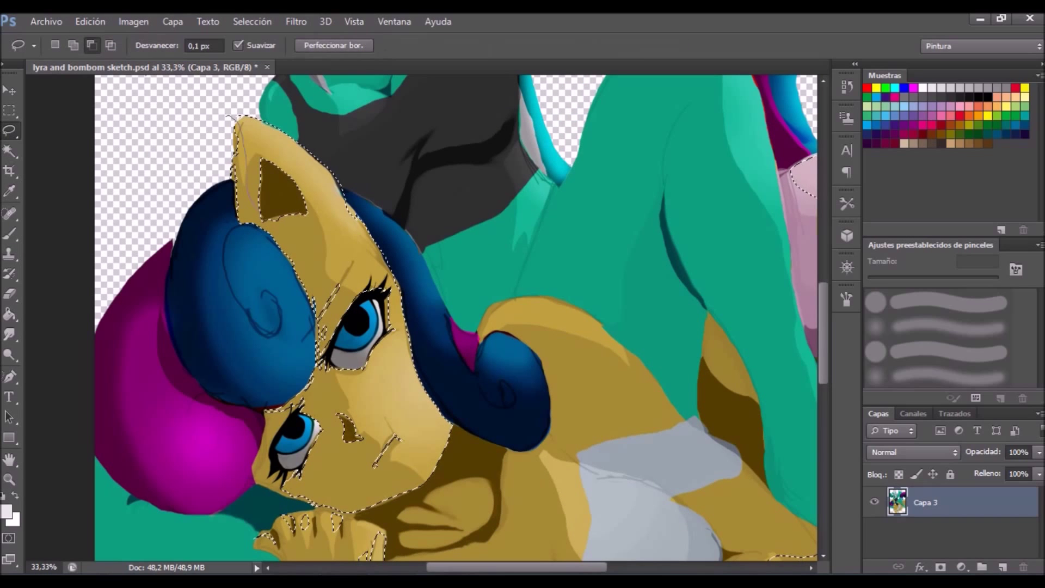
{"action": "left_click_drag", "start_coordinate": [228, 116], "coordinate": [240, 116]}
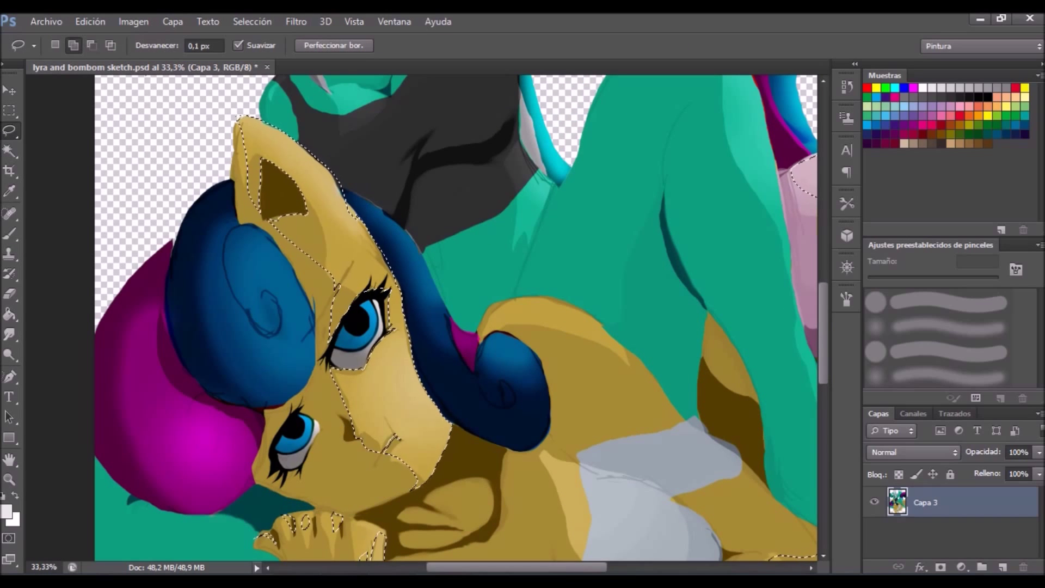
{"action": "left_click_drag", "start_coordinate": [544, 327], "coordinate": [433, 316]}
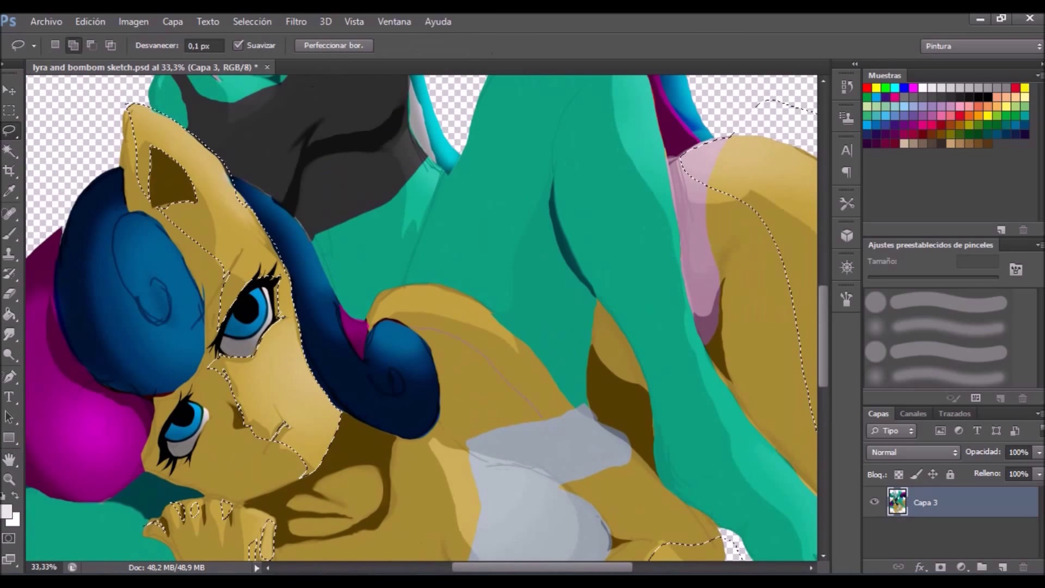
{"action": "key", "text": "ctrl+0"}
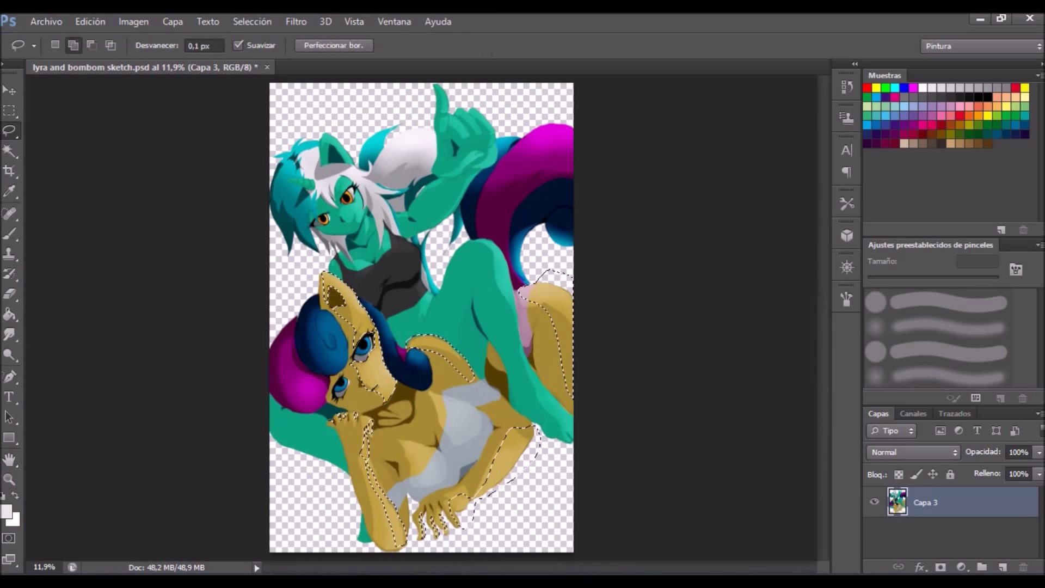
Add highlight shapes on Lyra's leg, face, neck, chest, ear and raised hand's fingers, thumb and palm.
{"action": "left_click_drag", "start_coordinate": [520, 340], "coordinate": [446, 354]}
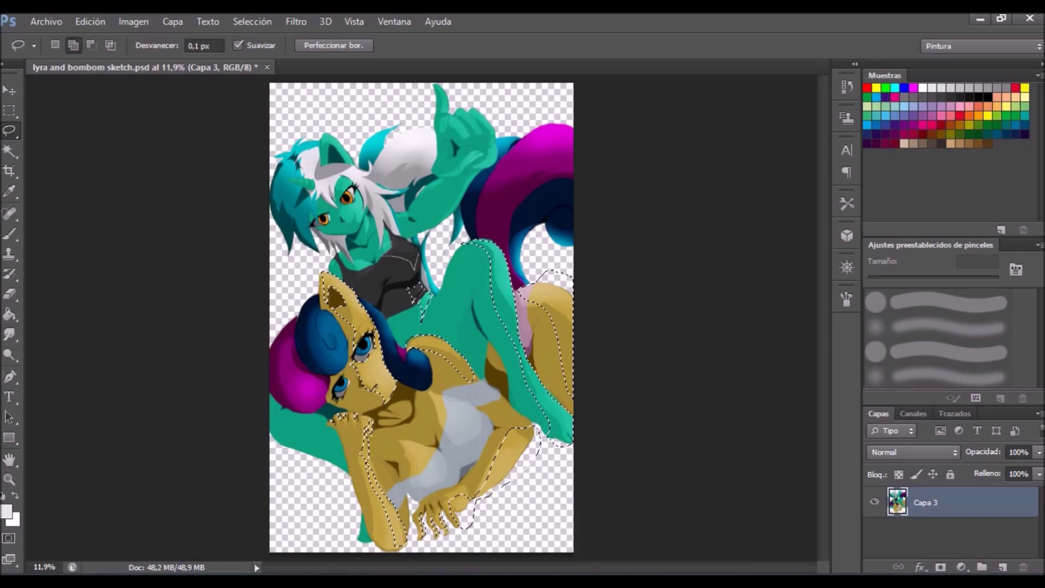
{"action": "left_click", "coordinate": [406, 221], "text": "ctrl"}
{"action": "left_click", "coordinate": [73, 46]}
{"action": "left_click_drag", "start_coordinate": [362, 243], "coordinate": [359, 288]}
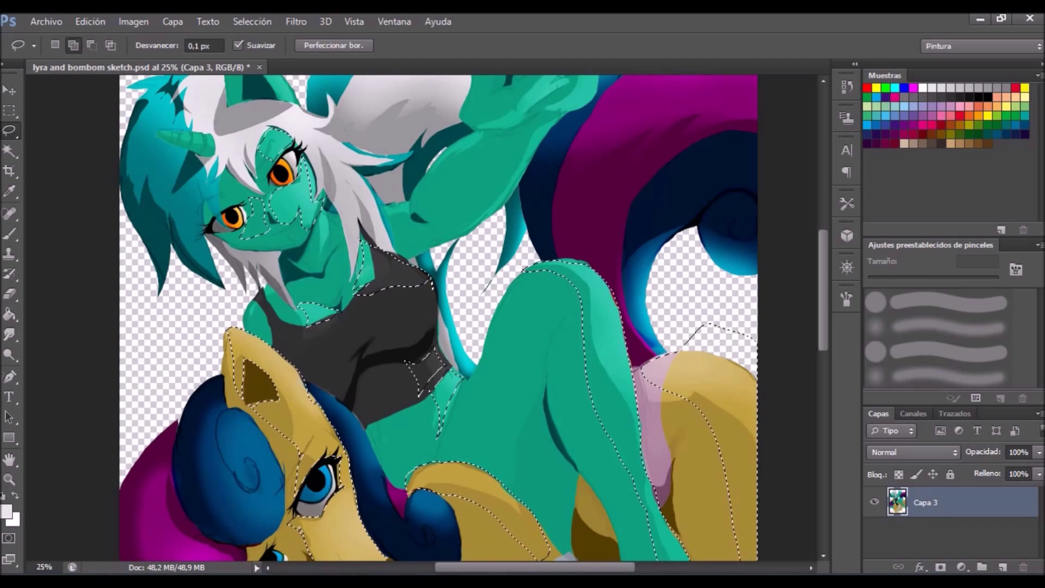
{"action": "left_click_drag", "start_coordinate": [381, 218], "coordinate": [324, 371]}
{"action": "left_click_drag", "start_coordinate": [166, 188], "coordinate": [240, 254]}
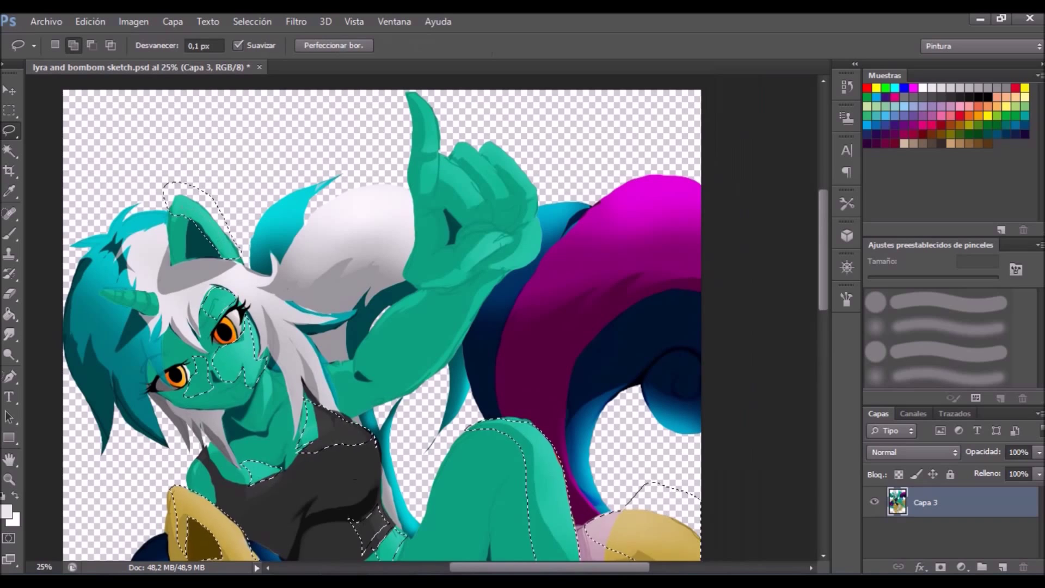
{"action": "left_click_drag", "start_coordinate": [451, 153], "coordinate": [539, 185]}
{"action": "left_click_drag", "start_coordinate": [408, 91], "coordinate": [430, 156]}
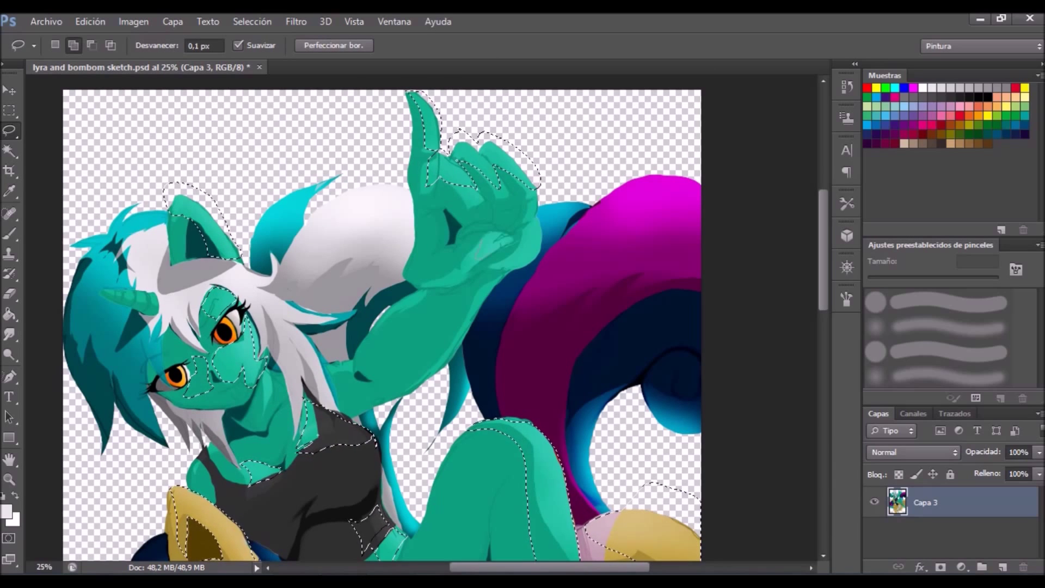
{"action": "left_click_drag", "start_coordinate": [539, 217], "coordinate": [506, 270]}
Return to the Lasso and zoom back out to view the whole drawing.
{"action": "key", "text": "w"}
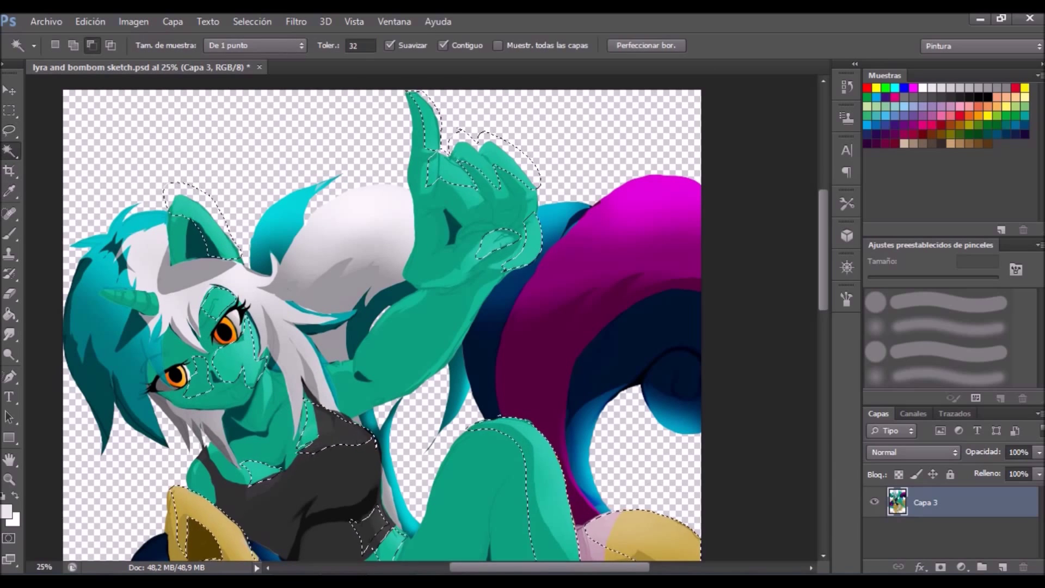
{"action": "key", "text": "shift+w"}
{"action": "key", "text": "l"}
{"action": "scroll", "coordinate": [381, 321], "scroll_direction": "down", "scroll_amount": 5}
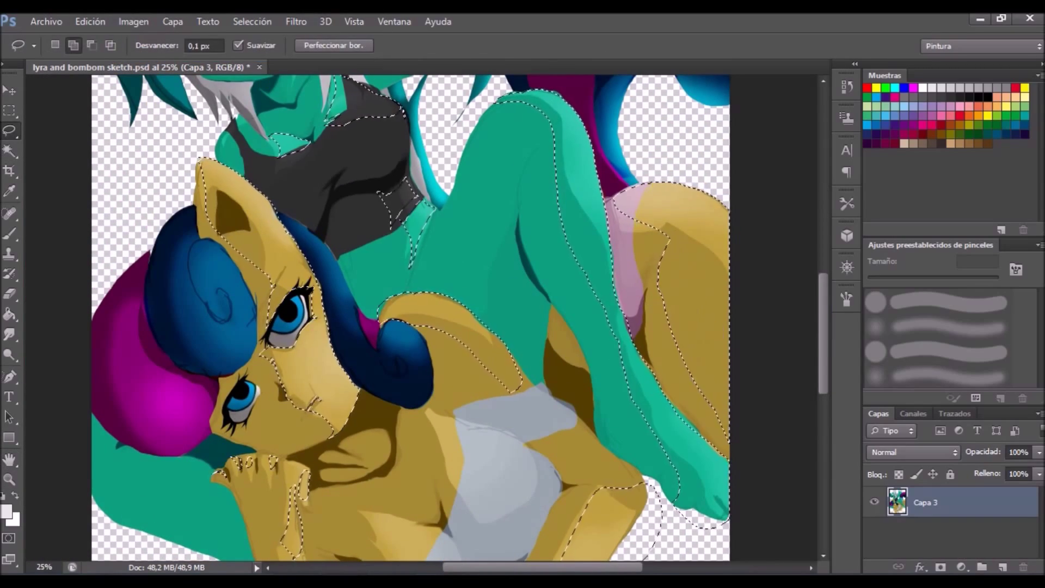
{"action": "key", "text": "ctrl+d"}
{"action": "key", "text": "h"}
{"action": "scroll", "coordinate": [403, 321], "scroll_direction": "down", "scroll_amount": 1}
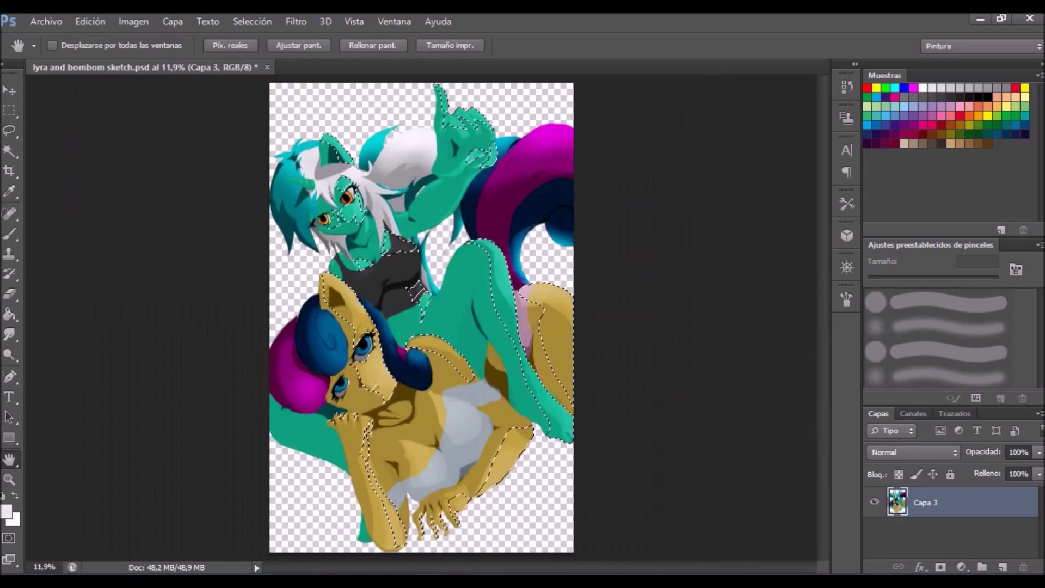
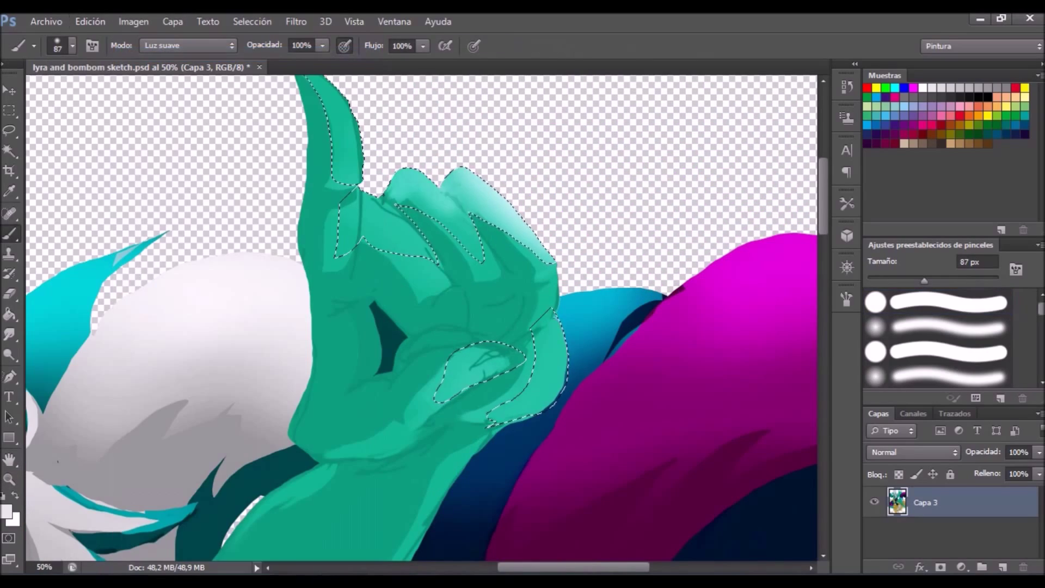
Paint soft shading on the unicorn's raised teal hand, then step back one edit.
{"action": "key", "text": "b"}
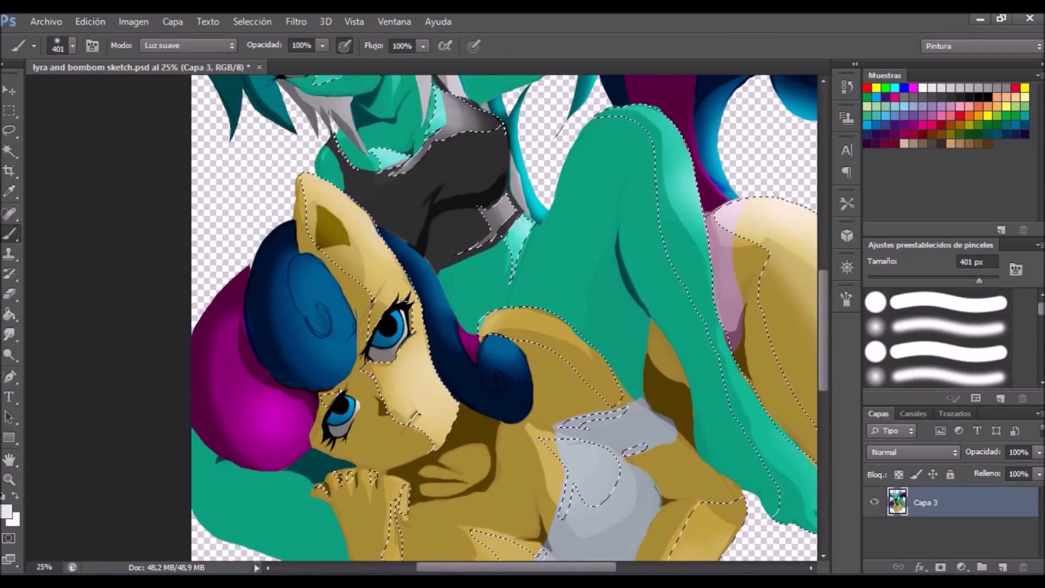
{"action": "left_click", "coordinate": [90, 21]}
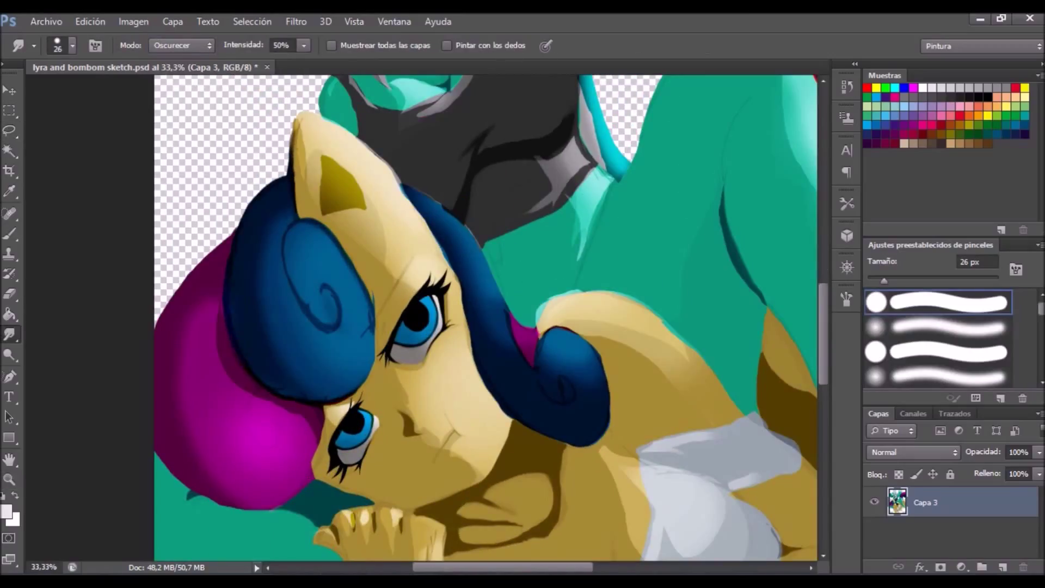
Smudge the blue hair curl with a soft tip in Lighten mode, sized from 26 to 67 px.
{"action": "left_click", "coordinate": [937, 374]}
{"action": "left_click", "coordinate": [181, 46]}
{"action": "left_click", "coordinate": [168, 68]}
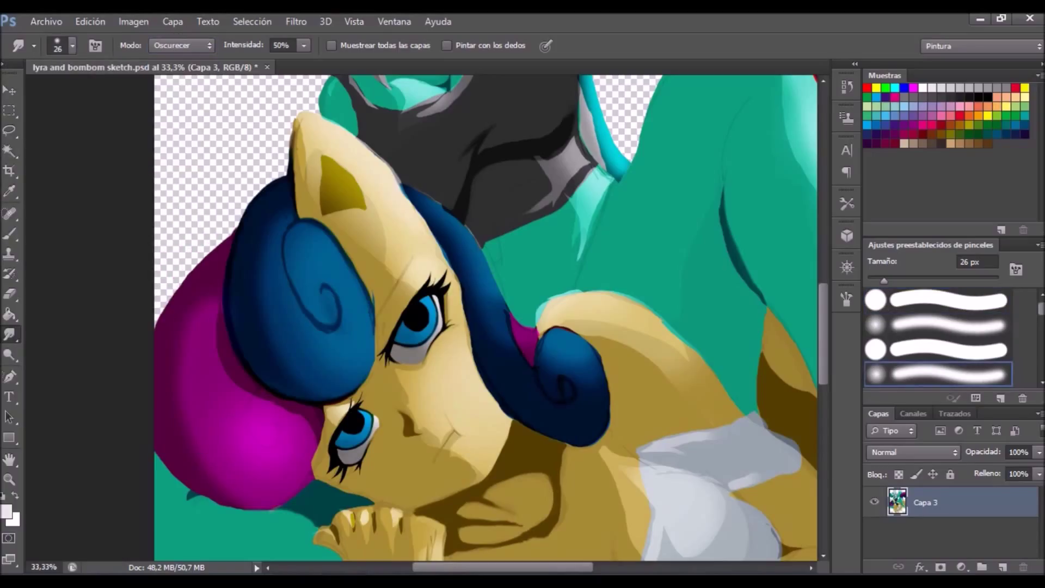
{"action": "key", "text": "shift+comma"}
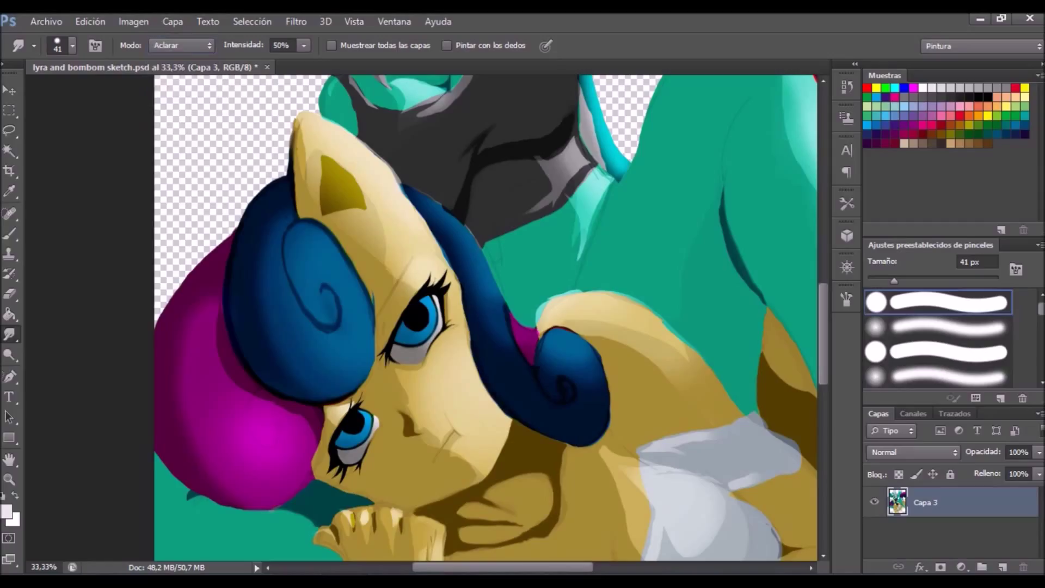
{"action": "key", "text": "bracketleft"}
{"action": "key", "text": "bracketleft"}
{"action": "key", "text": "bracketleft"}
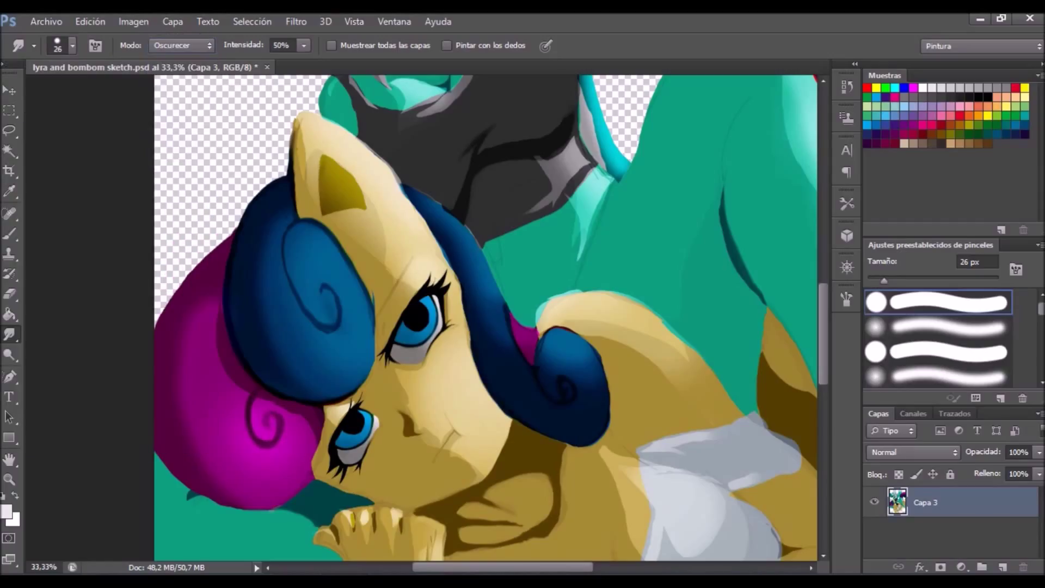
{"action": "key", "text": "period"}
{"action": "key", "text": "period"}
{"action": "key", "text": "period"}
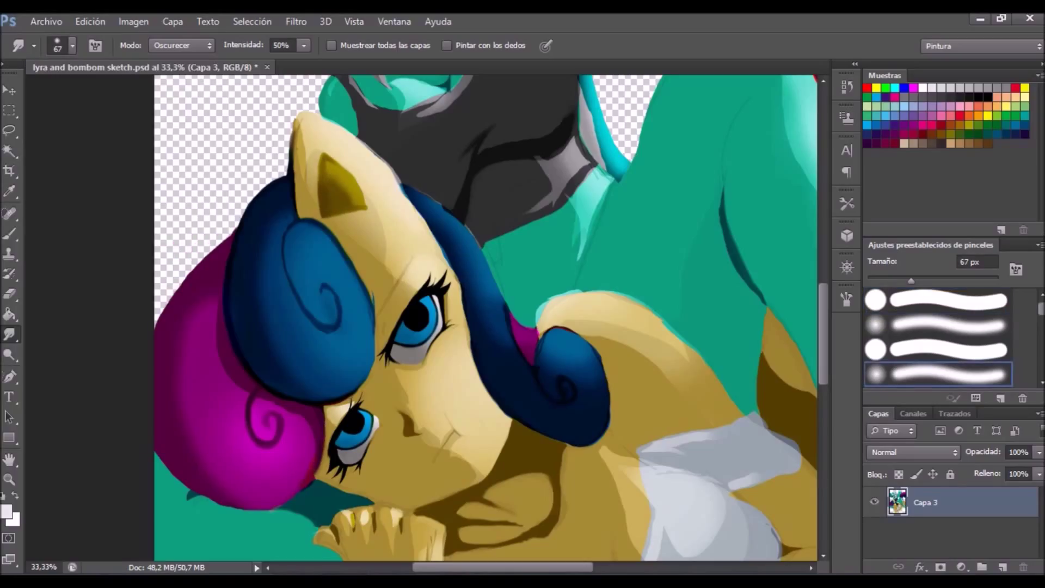
{"action": "key", "text": "ctrl+0"}
Keep blending the blue curl with a 34 px soft brush, checking it against the whole painting.
{"action": "left_click", "coordinate": [181, 45]}
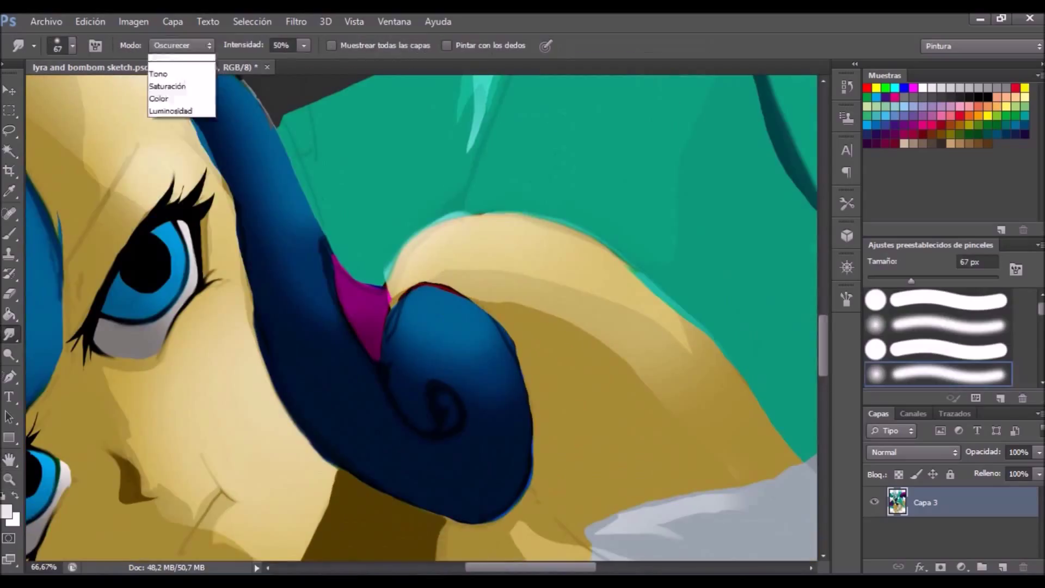
{"action": "key", "text": "comma"}
{"action": "key", "text": "comma"}
{"action": "key", "text": "comma"}
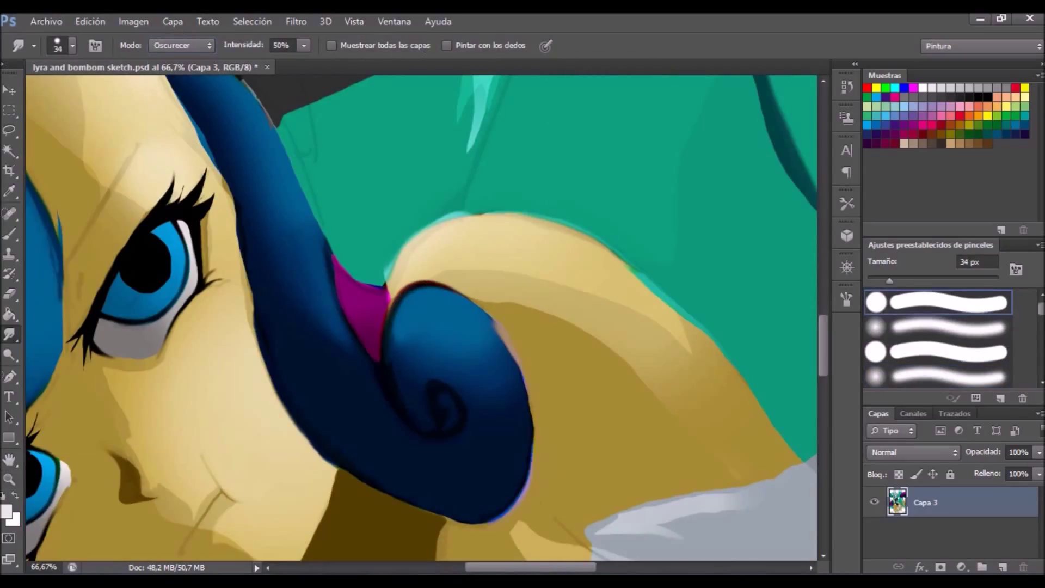
{"action": "key", "text": "period"}
{"action": "key", "text": "period"}
{"action": "key", "text": "period"}
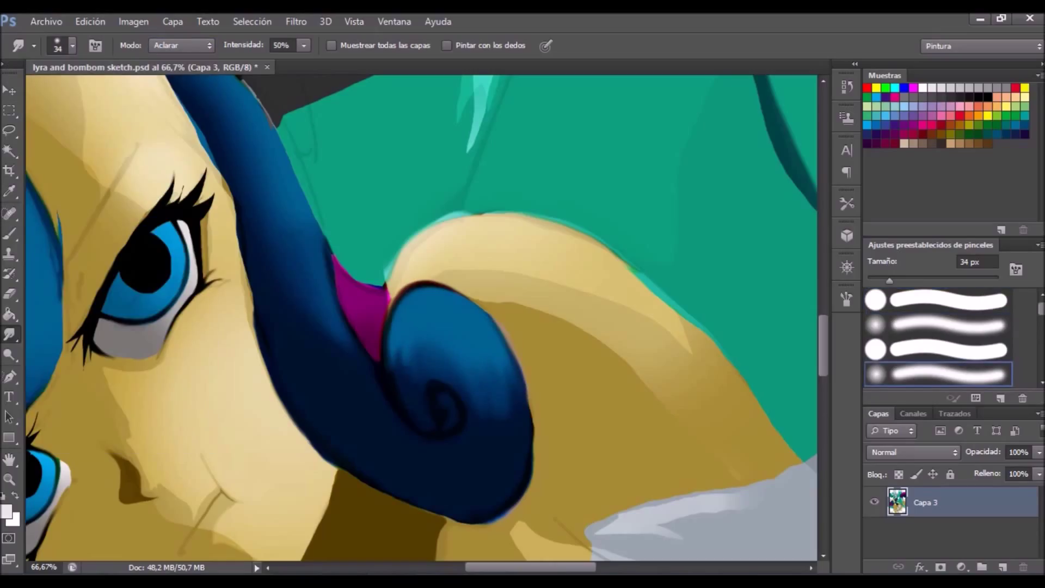
{"action": "key", "text": "ctrl+0"}
{"action": "key", "text": "ctrl+plus"}
{"action": "key", "text": "ctrl+plus"}
{"action": "key", "text": "ctrl+plus"}
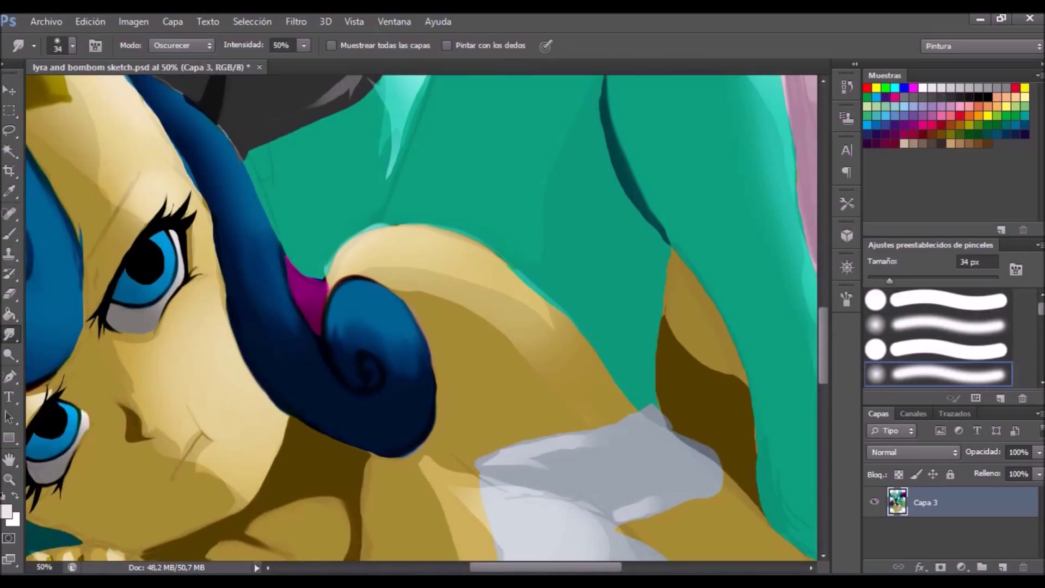
{"action": "key", "text": "ctrl+0"}
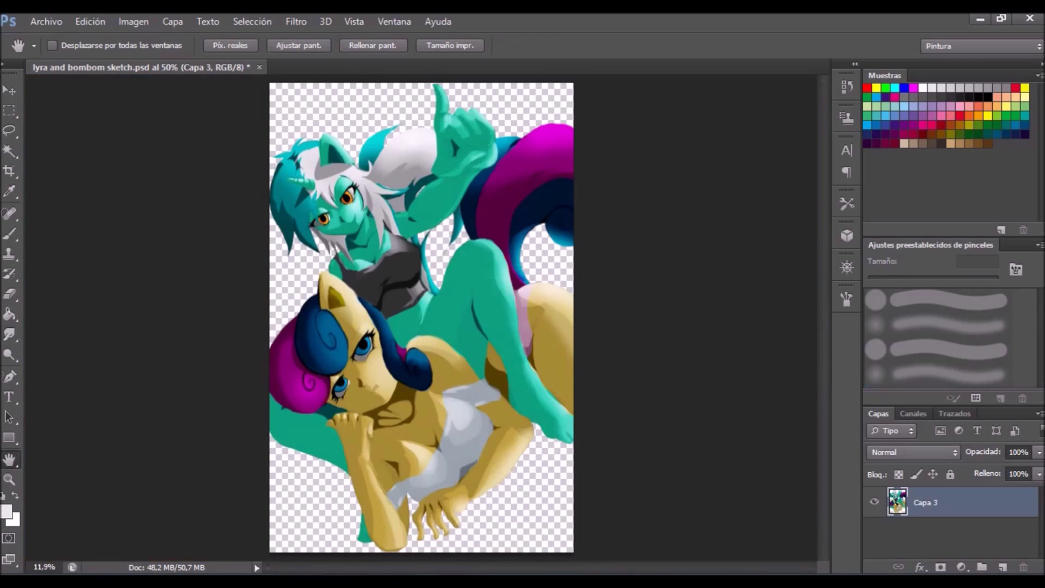
{"action": "key", "text": "ctrl+plus"}
{"action": "key", "text": "ctrl+plus"}
{"action": "key", "text": "ctrl+plus"}
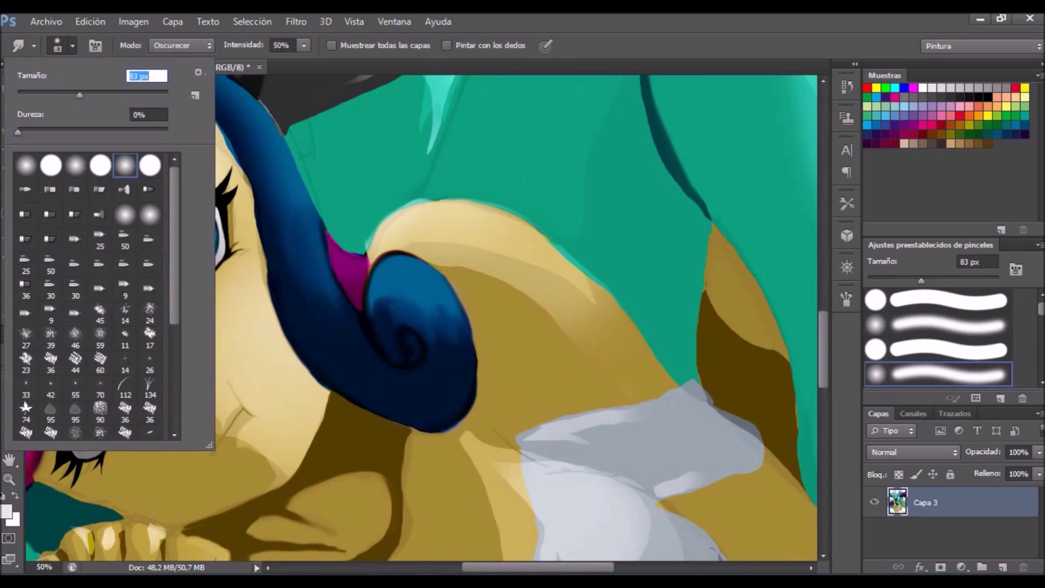
{"action": "key", "text": "Return"}
{"action": "key", "text": "ctrl+0"}
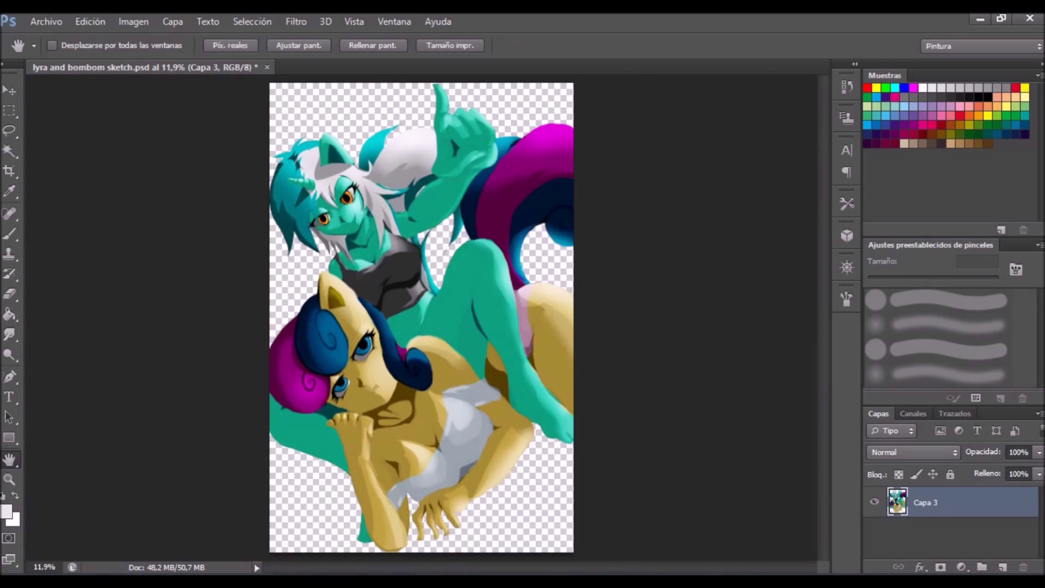
{"action": "key", "text": "ctrl+plus"}
{"action": "key", "text": "ctrl+plus"}
{"action": "key", "text": "ctrl+plus"}
Deepen the curl's shadows with a 67 px soft smudge brush in Darken mode.
{"action": "left_click", "coordinate": [182, 46]}
{"action": "left_click", "coordinate": [174, 98]}
{"action": "left_click", "coordinate": [73, 45]}
{"action": "left_click", "coordinate": [51, 165]}
{"action": "key", "text": "Return"}
{"action": "key", "text": "shift+minus"}
{"action": "left_click", "coordinate": [73, 45]}
{"action": "type", "text": "67"}
{"action": "key", "text": "Return"}
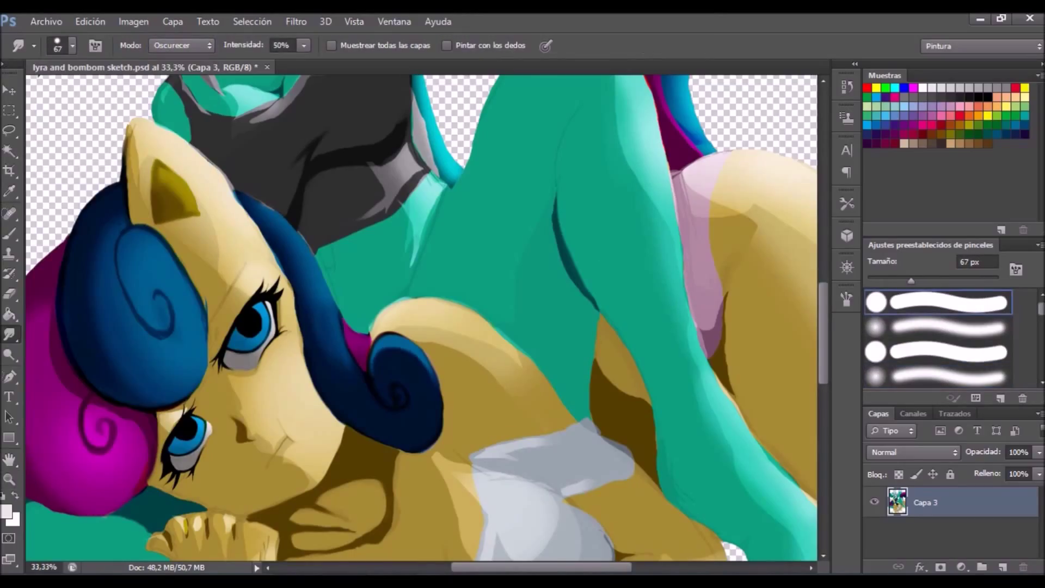
Lighten the curl's highlights, then lasso part of the back blue curl.
{"action": "key", "text": "shift+plus"}
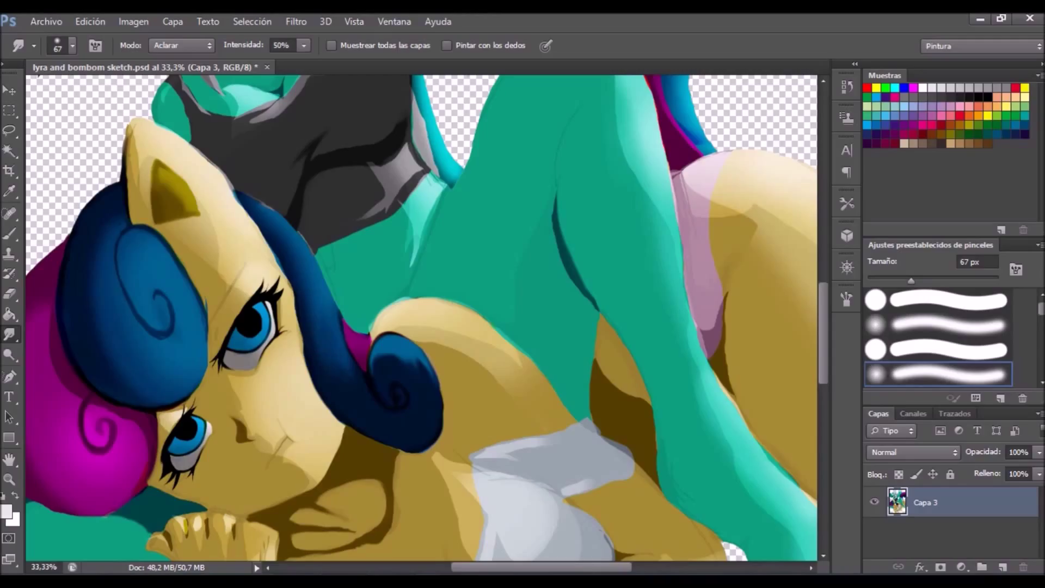
{"action": "key", "text": "ctrl+0"}
{"action": "key", "text": "ctrl+plus"}
{"action": "key", "text": "ctrl+plus"}
{"action": "key", "text": "l"}
{"action": "left_click_drag", "start_coordinate": [349, 401], "coordinate": [348, 395]}
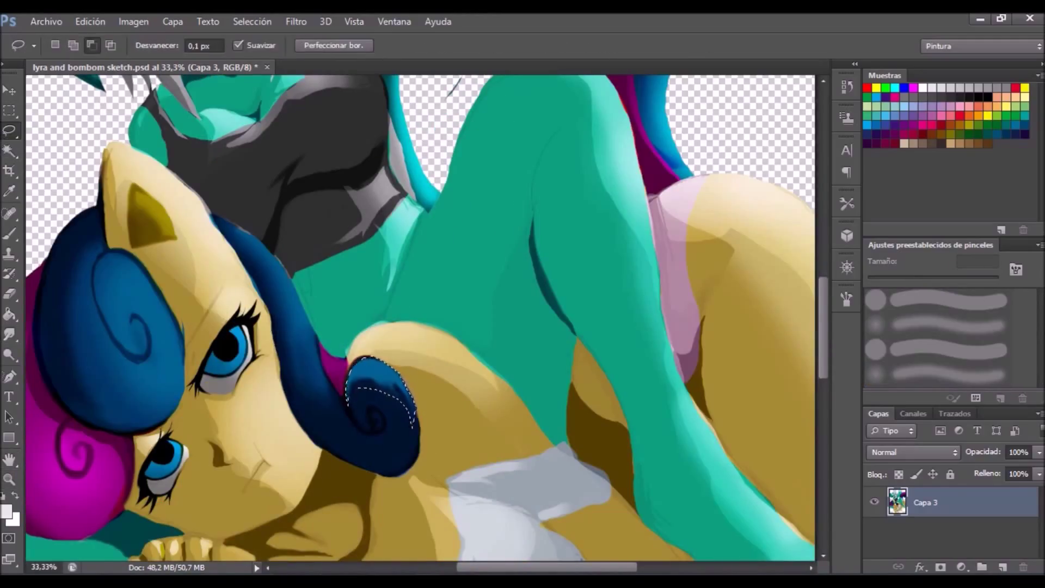
Pick up the dark navy from the blue curl and fit the painting in view.
{"action": "key", "text": "g"}
{"action": "left_click", "coordinate": [397, 414], "text": "alt"}
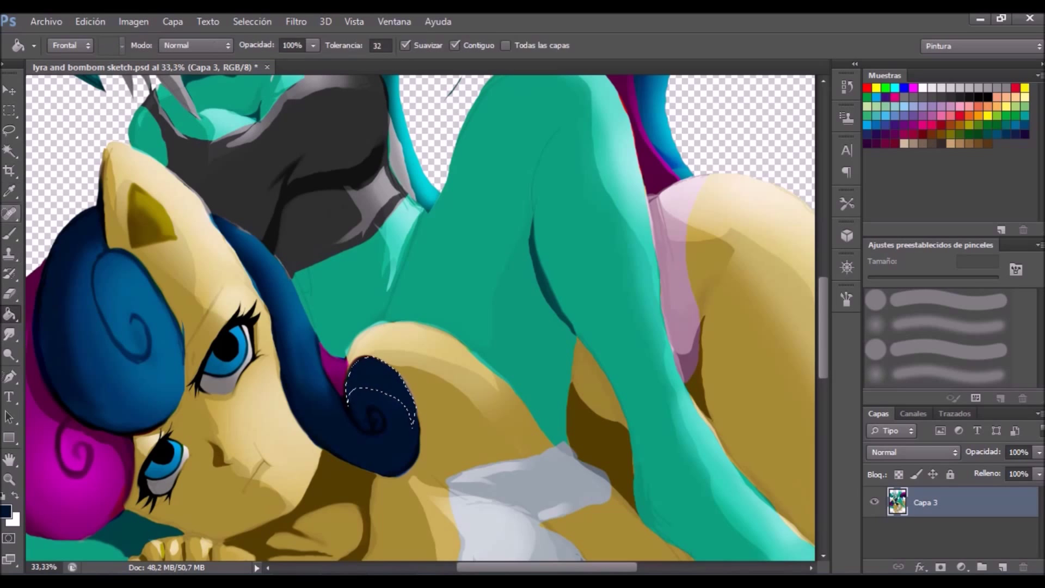
{"action": "key", "text": "i"}
{"action": "key", "text": "b"}
{"action": "key", "text": "h"}
{"action": "key", "text": "ctrl+0"}
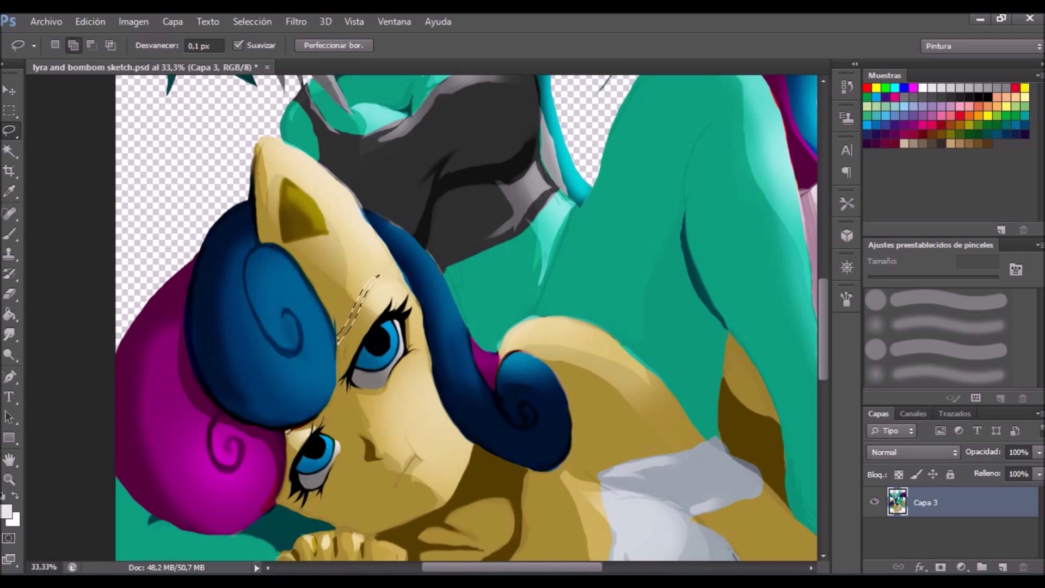
Colourise the pony's eyebrow dark blue with saturation 100 and lightness -67.
{"action": "key", "text": "i"}
{"action": "left_click", "coordinate": [280, 253]}
{"action": "key", "text": "ctrl+u"}
{"action": "left_click_drag", "start_coordinate": [788, 378], "coordinate": [736, 377]}
{"action": "left_click_drag", "start_coordinate": [806, 341], "coordinate": [864, 341]}
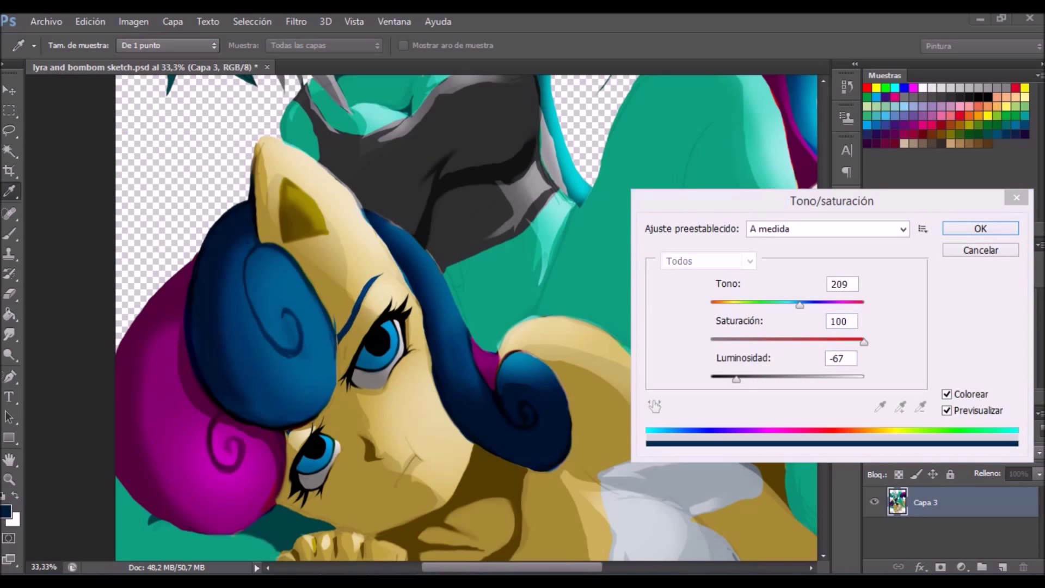
{"action": "key", "text": "Return"}
Lasso the unicorn's eyebrows and colourise them dark teal with Hue/Saturation.
{"action": "key", "text": "l"}
{"action": "scroll", "coordinate": [466, 317], "scroll_direction": "up", "scroll_amount": 10}
{"action": "left_click_drag", "start_coordinate": [327, 209], "coordinate": [311, 232]}
{"action": "left_click_drag", "start_coordinate": [248, 286], "coordinate": [261, 283]}
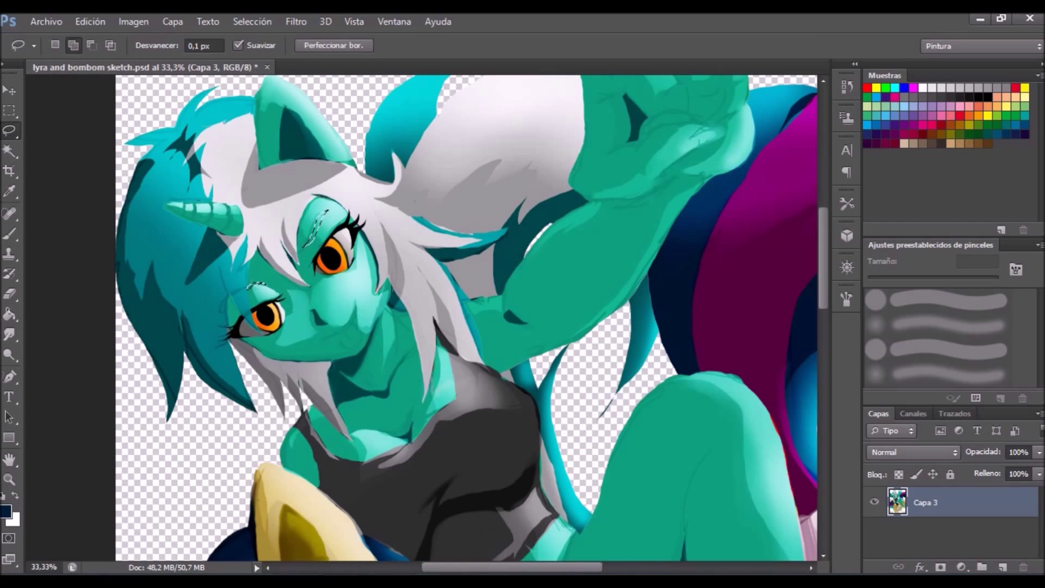
{"action": "key", "text": "i"}
{"action": "key", "text": "ctrl+u"}
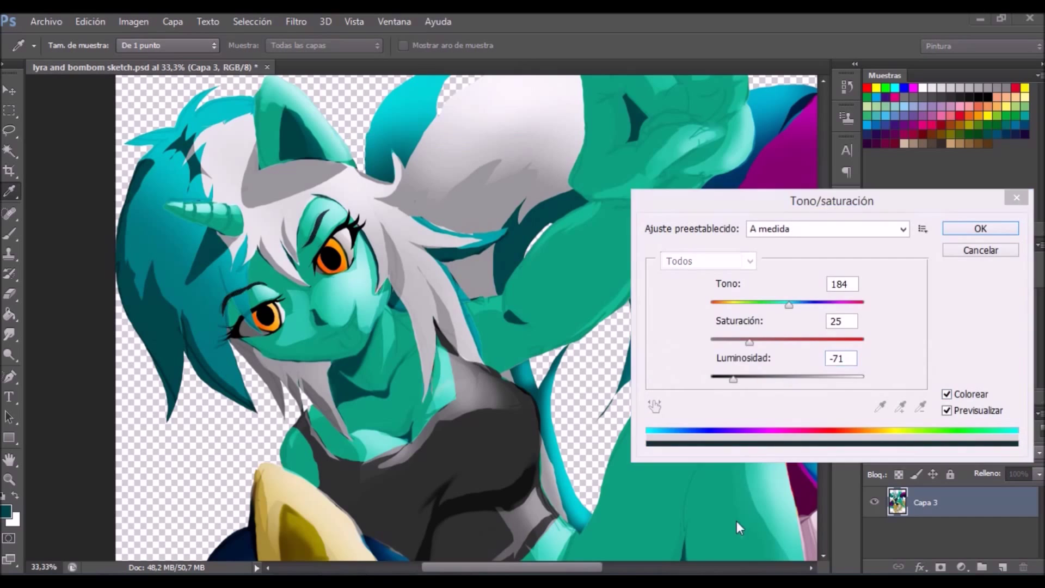
{"action": "key", "text": "Return"}
{"action": "key", "text": "h"}
{"action": "key", "text": "ctrl+0"}
Zoom to the unicorn's face and smudge its shading with a small soft tip in Darken mode.
{"action": "key", "text": "z"}
{"action": "left_click", "coordinate": [315, 211]}
{"action": "key", "text": "l"}
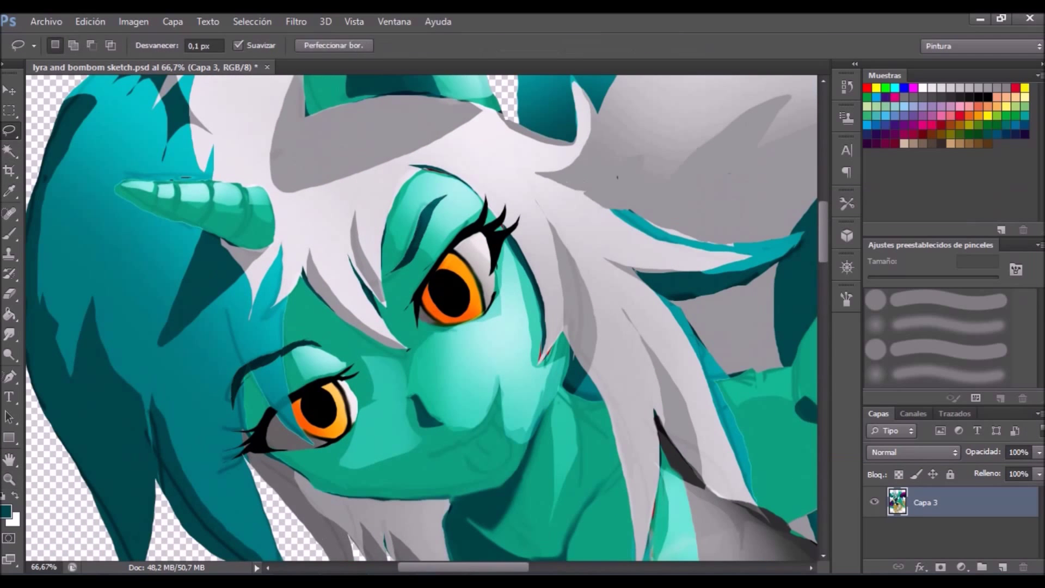
{"action": "key", "text": "r"}
{"action": "left_click", "coordinate": [73, 45]}
{"action": "key", "text": "Return"}
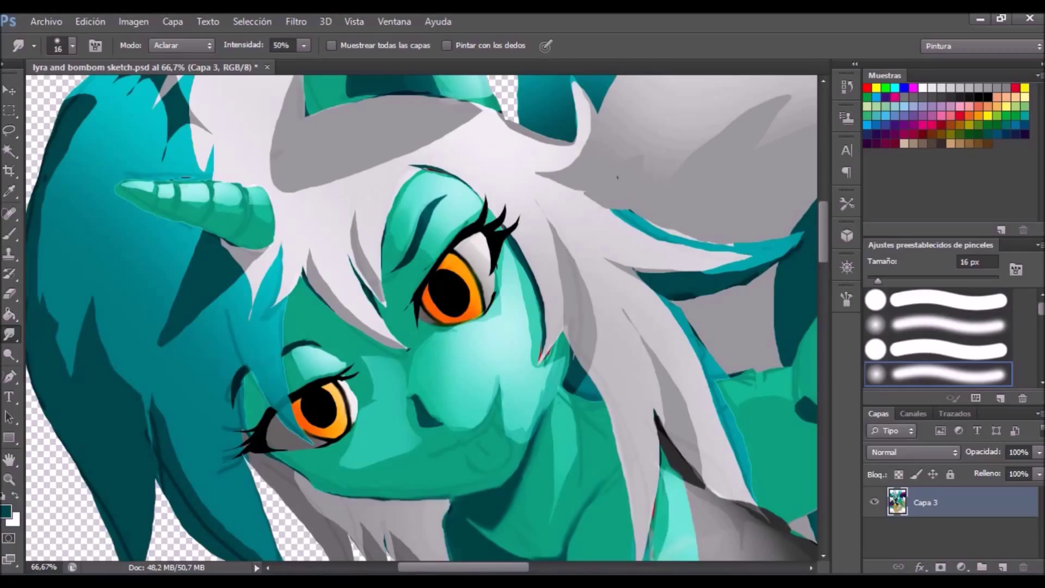
{"action": "left_click", "coordinate": [181, 45]}
{"action": "left_click", "coordinate": [163, 98]}
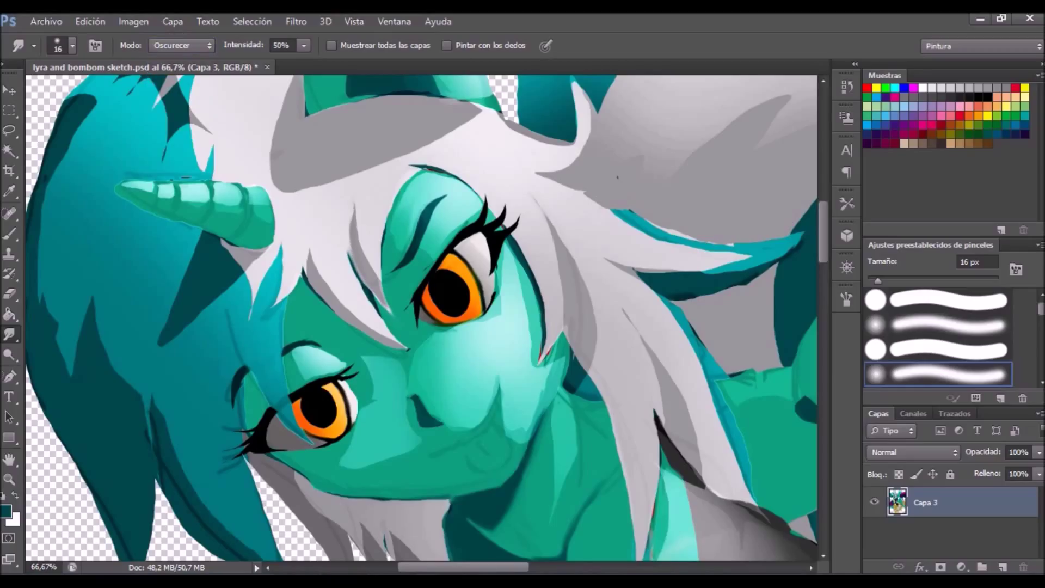
{"action": "key", "text": "l"}
{"action": "scroll", "coordinate": [422, 317], "scroll_direction": "right", "scroll_amount": 5}
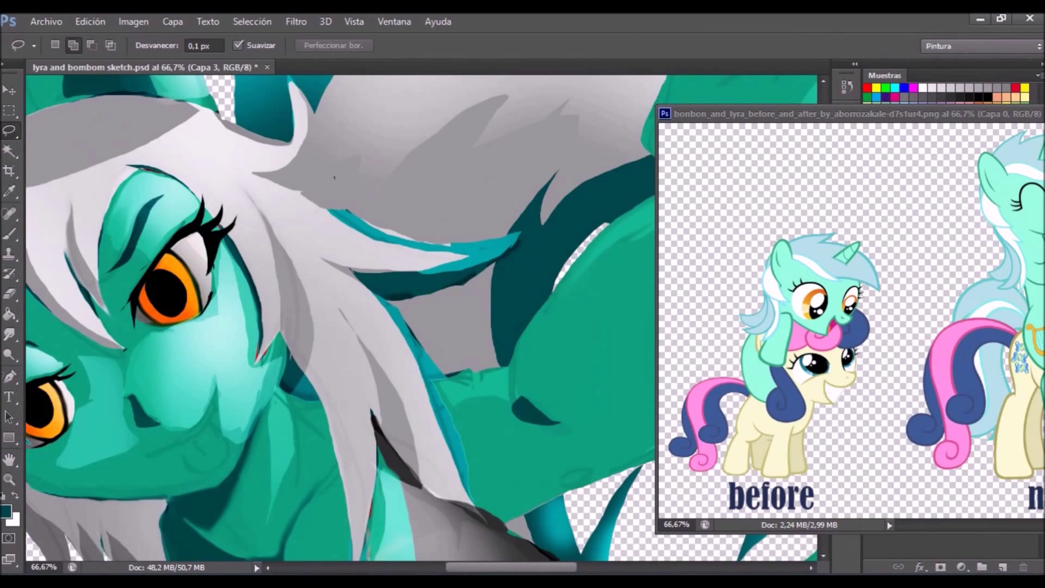
Lasso two strands of the unicorn's white mane and fill them with teal.
{"action": "left_click_drag", "start_coordinate": [400, 296], "coordinate": [372, 294]}
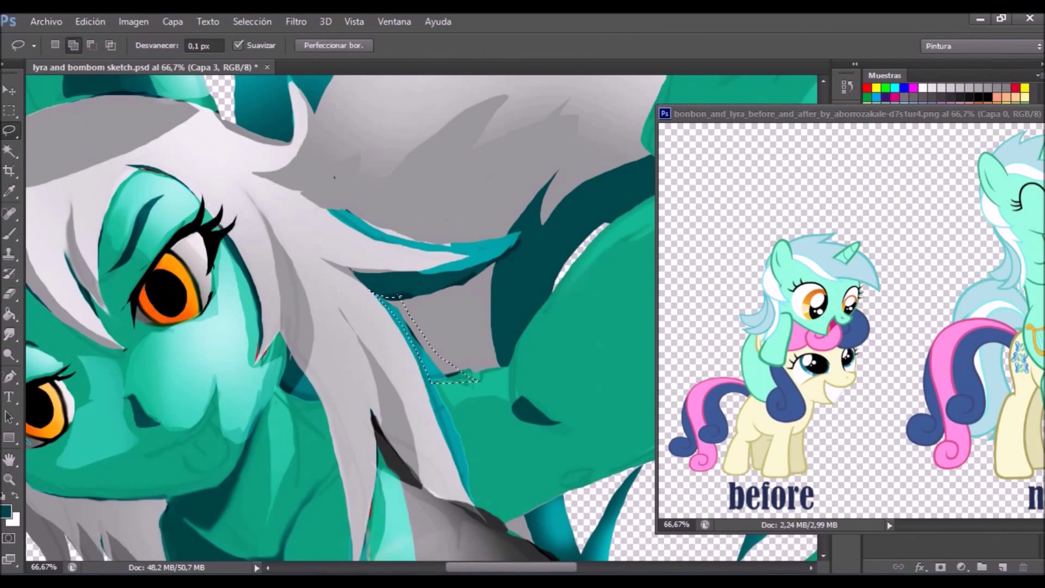
{"action": "mouse_move", "coordinate": [542, 212]}
{"action": "left_mouse_down"}
{"action": "mouse_move", "coordinate": [514, 234]}
{"action": "mouse_move", "coordinate": [284, 187]}
{"action": "left_mouse_up"}
{"action": "key", "text": "g"}
{"action": "left_click", "coordinate": [452, 424]}
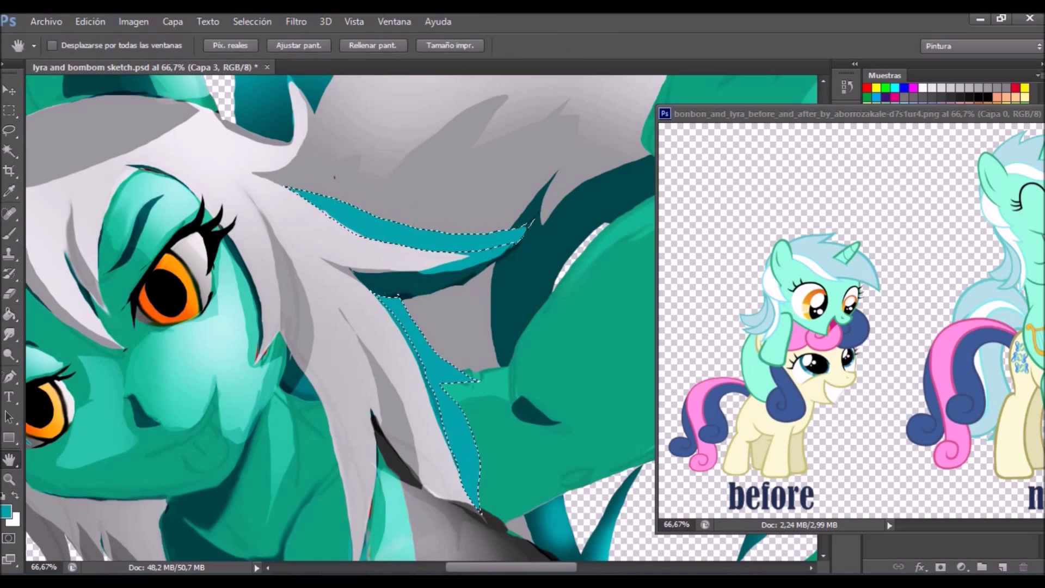
{"action": "key", "text": "ctrl+minus"}
{"action": "key", "text": "l"}
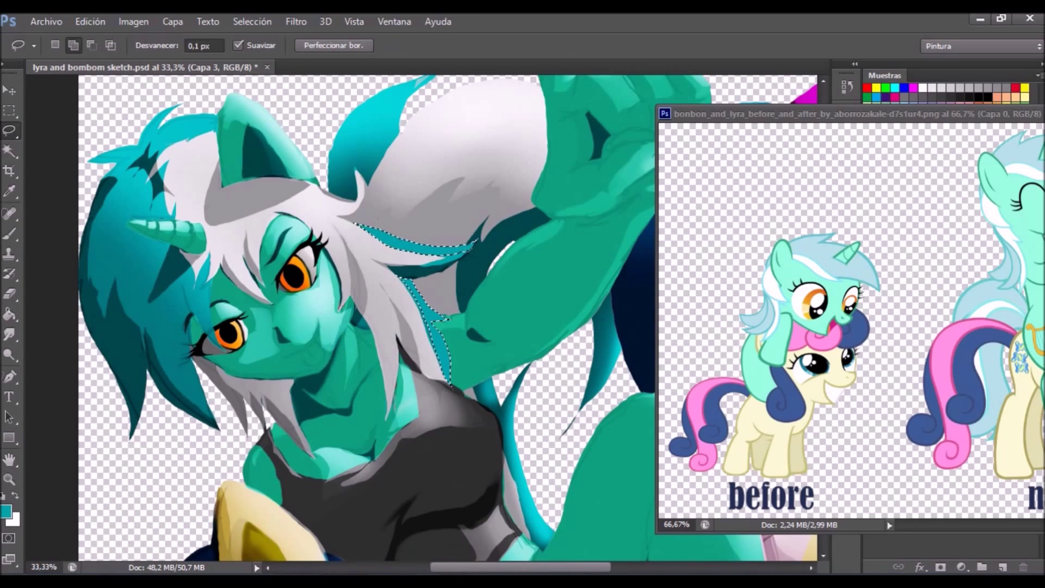
{"action": "key", "text": "g"}
{"action": "left_click", "coordinate": [381, 234]}
{"action": "key", "text": "l"}
{"action": "key", "text": "ctrl+d"}
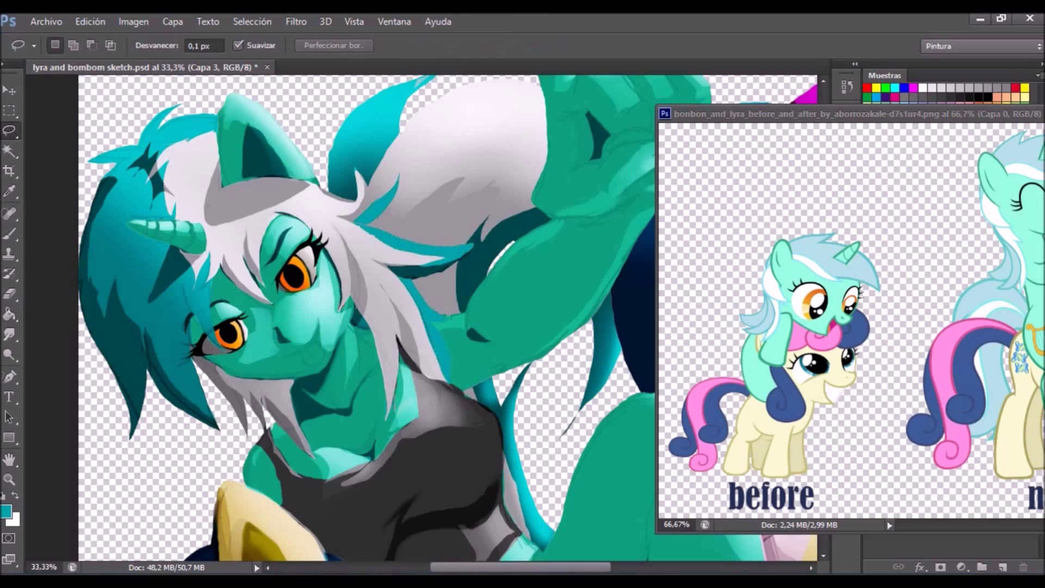
Zoom in on the raised arm and set the Smudge tool to Lighten (Aclarar) mode.
{"action": "key", "text": "ctrl+plus"}
{"action": "key", "text": "ctrl+plus"}
{"action": "key", "text": "g"}
{"action": "key", "text": "l"}
{"action": "key", "text": "z"}
{"action": "key", "text": "ctrl+0"}
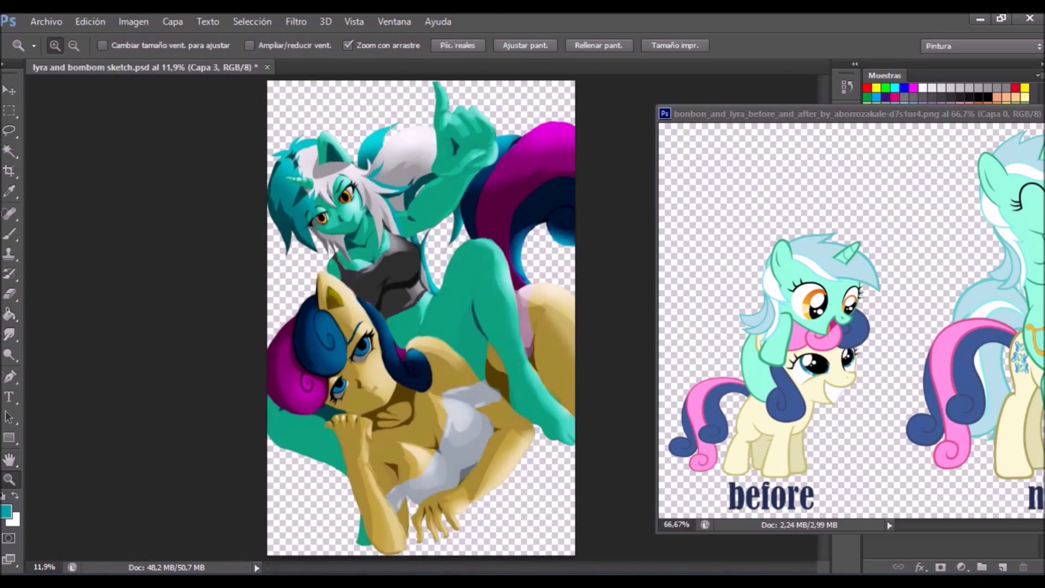
{"action": "key", "text": "ctrl+1"}
{"action": "key", "text": "g"}
{"action": "key", "text": "h"}
{"action": "key", "text": "ctrl+0"}
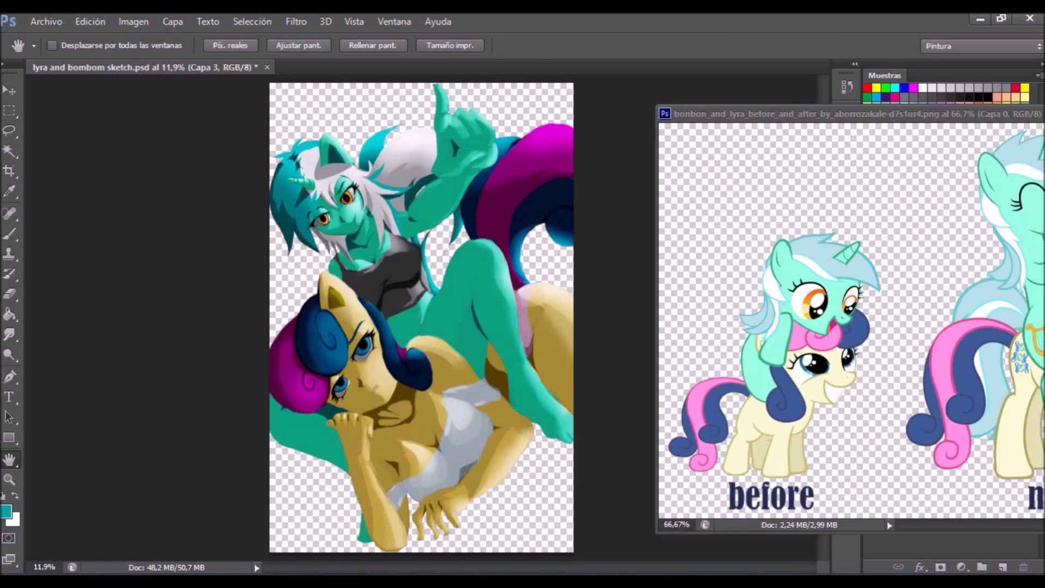
{"action": "key", "text": "ctrl+plus"}
{"action": "key", "text": "ctrl+plus"}
{"action": "key", "text": "ctrl+plus"}
{"action": "key", "text": "ctrl+plus"}
{"action": "left_click", "coordinate": [182, 45]}
{"action": "left_click", "coordinate": [169, 71]}
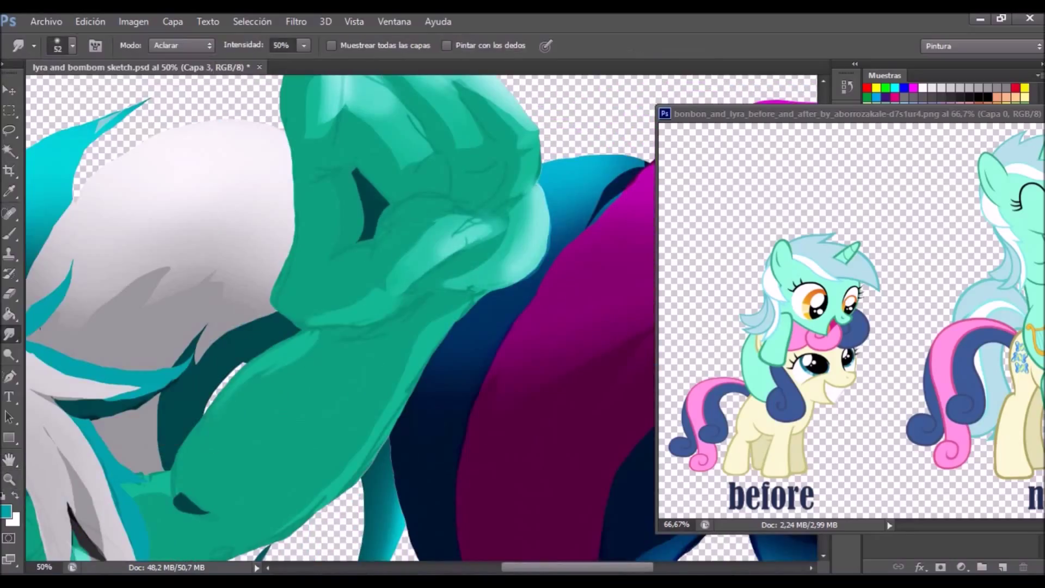
Smudge the hoof's dark crease lines outward with a 21 px Darken smudge brush.
{"action": "key", "text": "shift+minus"}
{"action": "left_click", "coordinate": [72, 46]}
{"action": "double_click", "coordinate": [22, 174]}
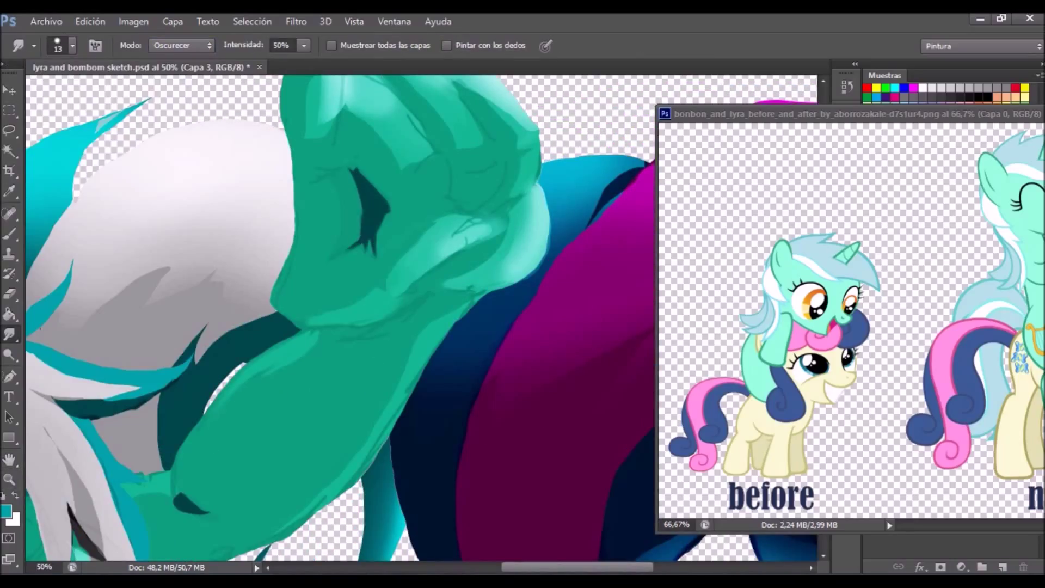
{"action": "left_click", "coordinate": [72, 46]}
{"action": "double_click", "coordinate": [46, 174]}
{"action": "left_click_drag", "start_coordinate": [392, 205], "coordinate": [433, 200]}
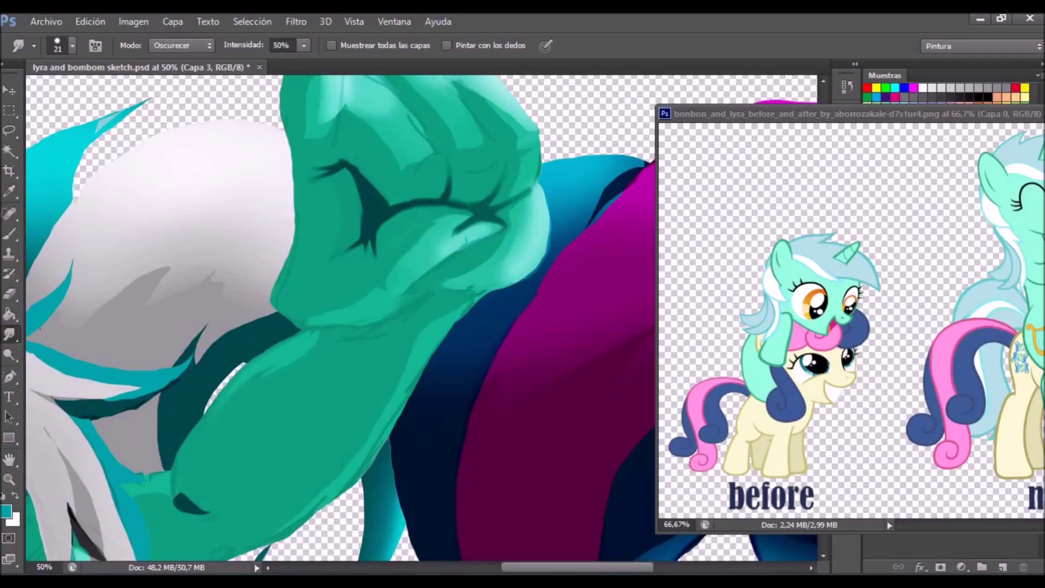
Lasso a small sliver on the raised hoof and fill it with dark teal.
{"action": "left_click_drag", "start_coordinate": [381, 218], "coordinate": [349, 326]}
{"action": "key", "text": "l"}
{"action": "left_click_drag", "start_coordinate": [303, 261], "coordinate": [321, 283]}
{"action": "key", "text": "g"}
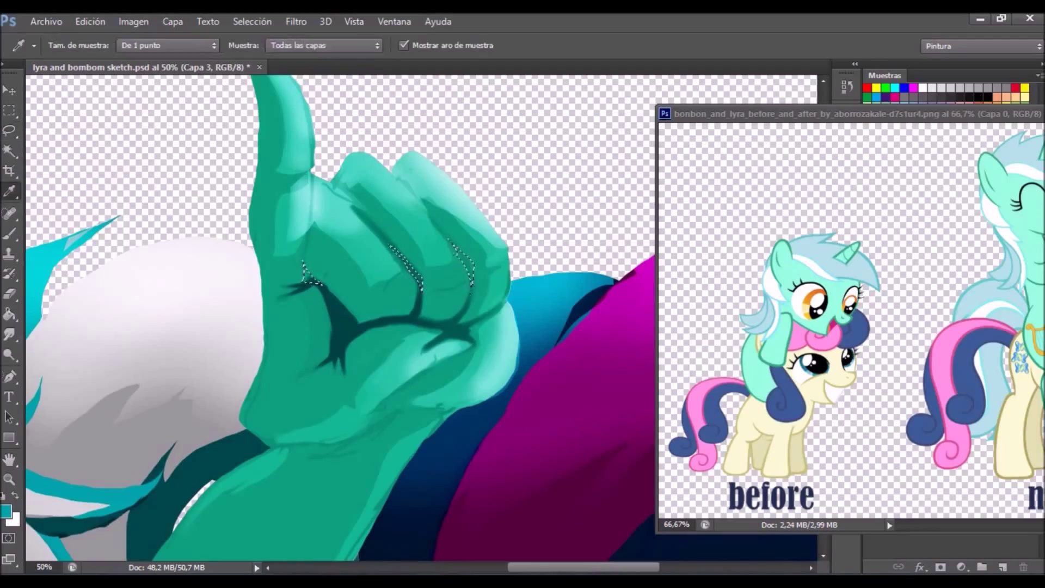
{"action": "left_click", "coordinate": [405, 266]}
{"action": "key", "text": "l"}
{"action": "key", "text": "ctrl+d"}
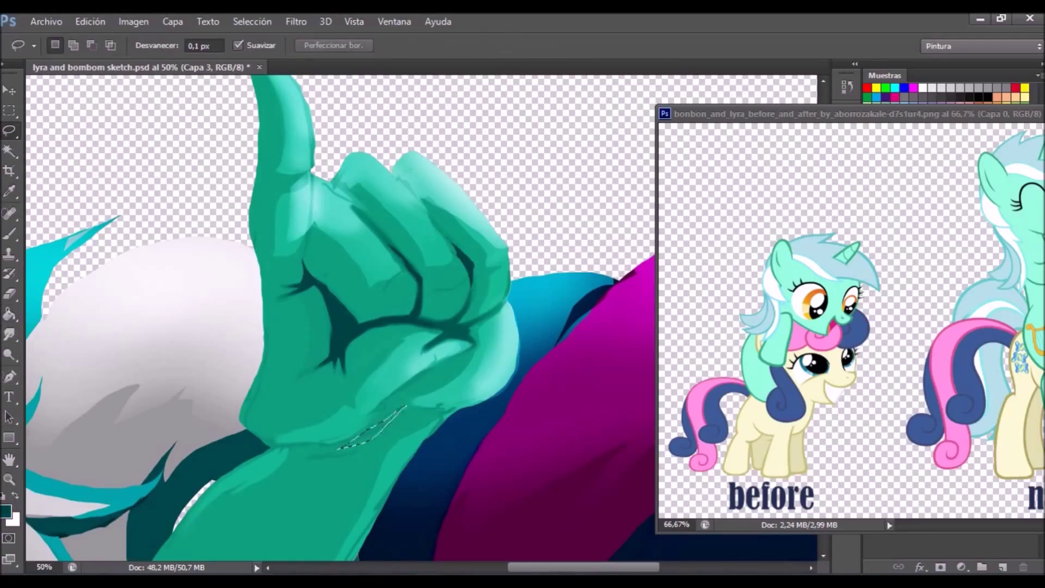
Fill a thin sliver along the hoof's edge with dark teal.
{"action": "left_click_drag", "start_coordinate": [406, 406], "coordinate": [337, 449]}
{"action": "key", "text": "g"}
{"action": "left_click", "coordinate": [371, 427]}
{"action": "key", "text": "l"}
{"action": "key", "text": "ctrl+d"}
{"action": "key", "text": "r"}
Fill the strip beside the green hoof with cyan, then with navy sampled from the tail.
{"action": "key", "text": "h"}
{"action": "left_click_drag", "start_coordinate": [381, 272], "coordinate": [400, 298]}
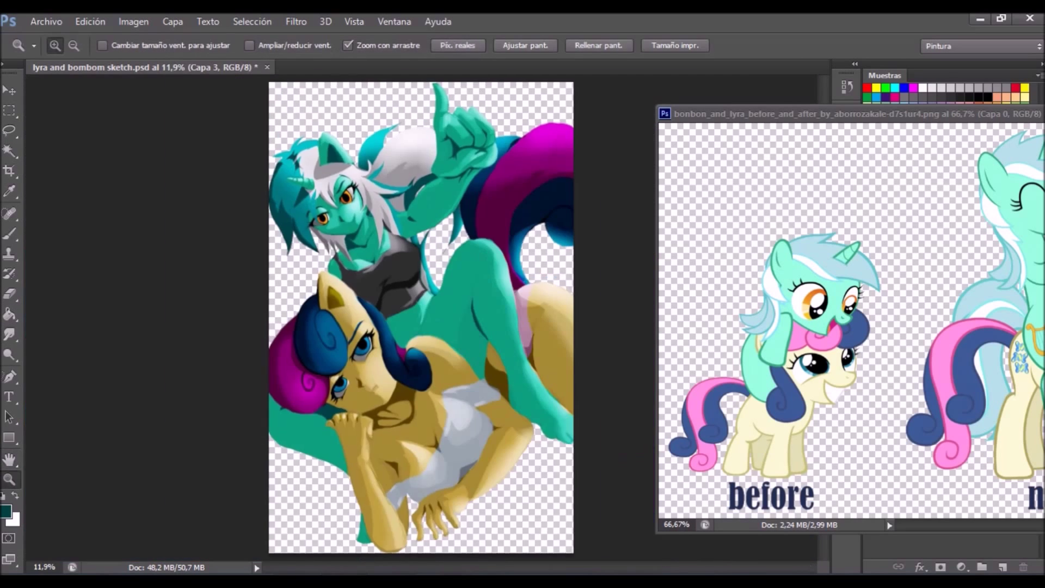
{"action": "key", "text": "l"}
{"action": "left_click_drag", "start_coordinate": [451, 147], "coordinate": [433, 124]}
{"action": "key", "text": "i"}
{"action": "left_click", "coordinate": [445, 117]}
{"action": "key", "text": "g"}
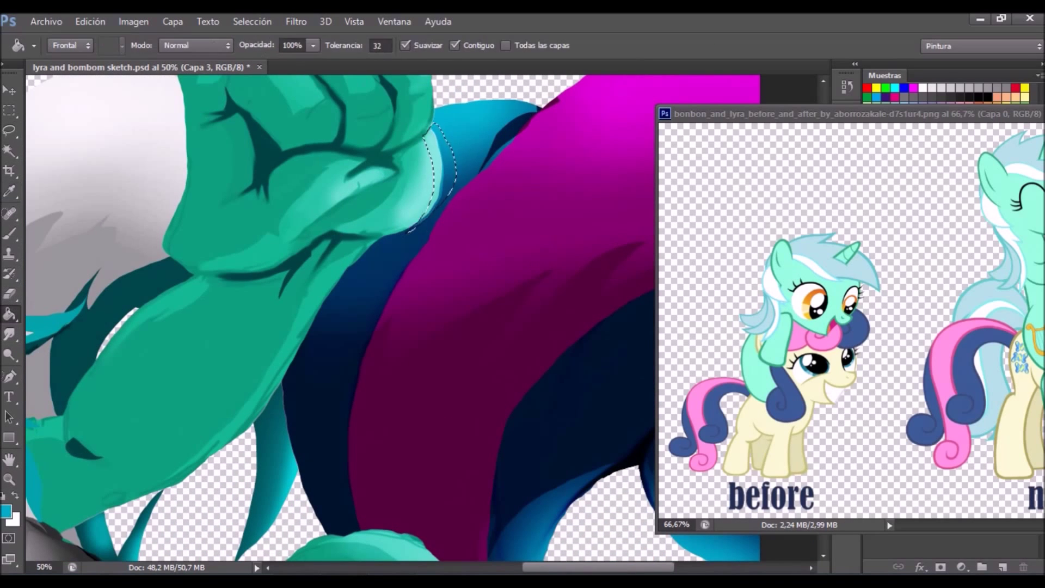
{"action": "left_click", "coordinate": [438, 163]}
{"action": "left_click", "coordinate": [354, 353], "text": "alt"}
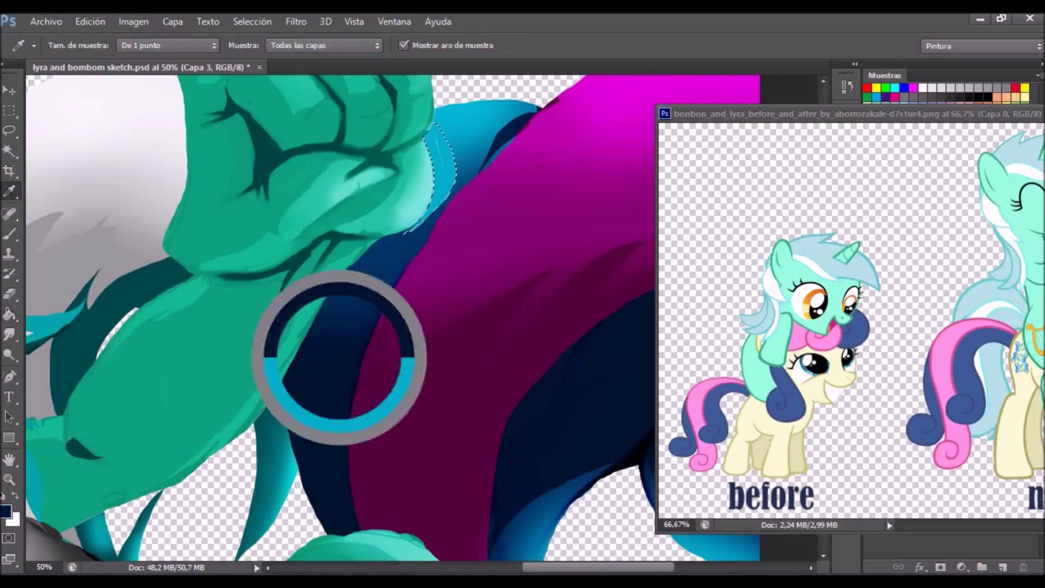
{"action": "left_click", "coordinate": [441, 163]}
{"action": "key", "text": "r"}
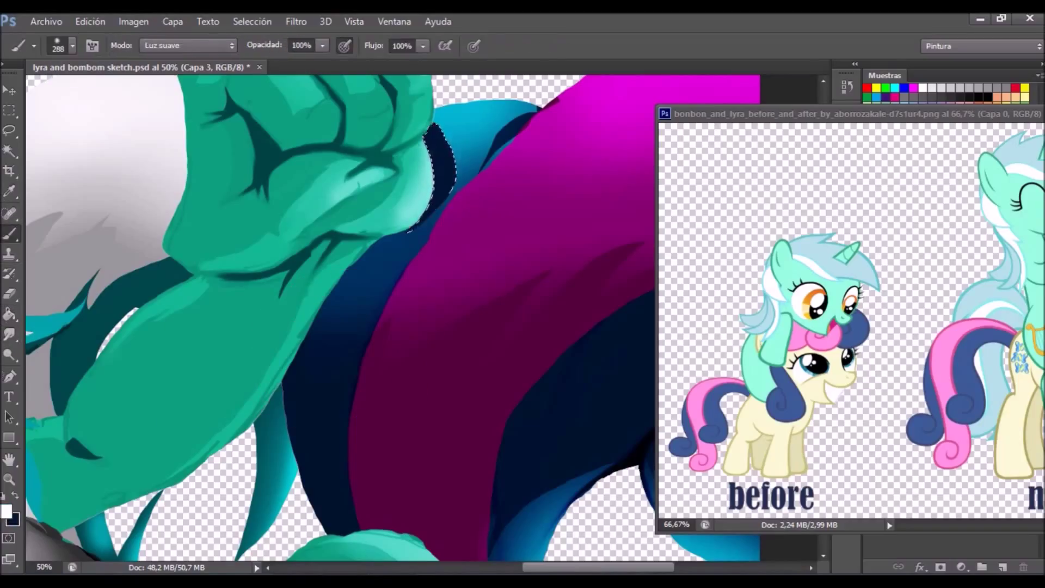
{"action": "key", "text": "ctrl+d"}
Lasso the light-blue area beside the hoof and paint it dark blue, adding a white stroke.
{"action": "left_click", "coordinate": [90, 22]}
{"action": "left_click", "coordinate": [72, 46]}
{"action": "key", "text": "Escape"}
{"action": "key", "text": "z"}
{"action": "left_click_drag", "start_coordinate": [507, 109], "coordinate": [544, 109]}
{"action": "key", "text": "e"}
{"action": "key", "text": "l"}
{"action": "left_click_drag", "start_coordinate": [467, 309], "coordinate": [270, 482]}
{"action": "key", "text": "b"}
{"action": "left_click_drag", "start_coordinate": [354, 338], "coordinate": [446, 321]}
{"action": "left_click", "coordinate": [924, 88]}
{"action": "left_click_drag", "start_coordinate": [353, 349], "coordinate": [447, 321]}
Undo the white stroke, extend the selection by colour, and shade it dark blue, lighter at top.
{"action": "left_click", "coordinate": [89, 21]}
{"action": "left_click", "coordinate": [136, 54]}
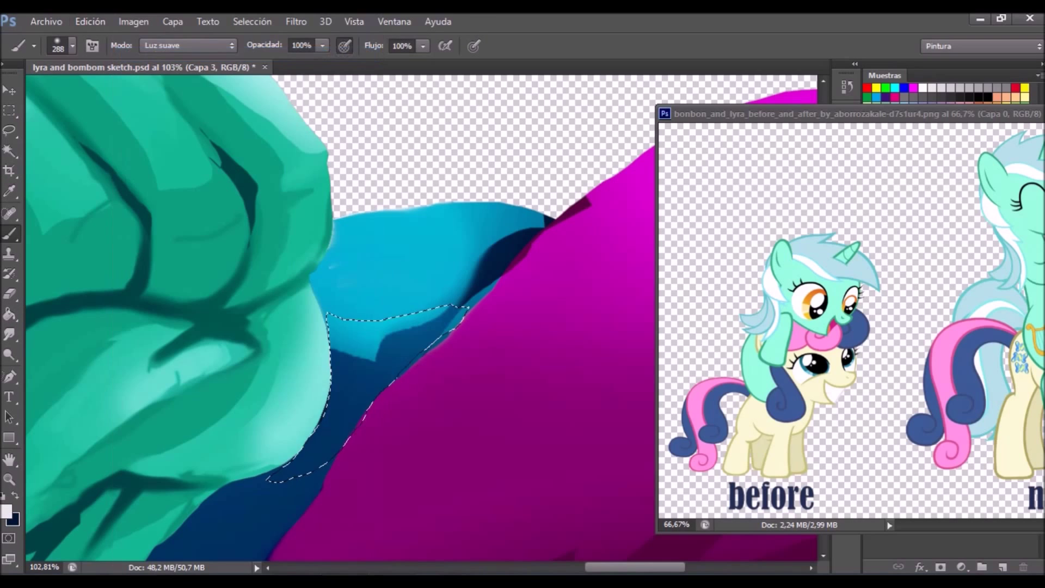
{"action": "key", "text": "w"}
{"action": "left_click", "coordinate": [451, 272], "text": "shift"}
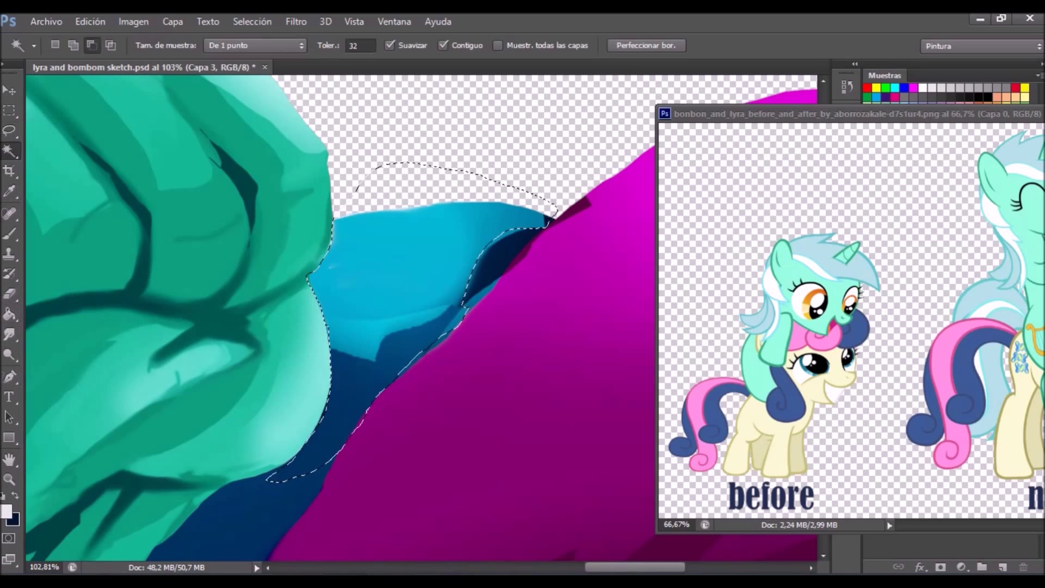
{"action": "key", "text": "l"}
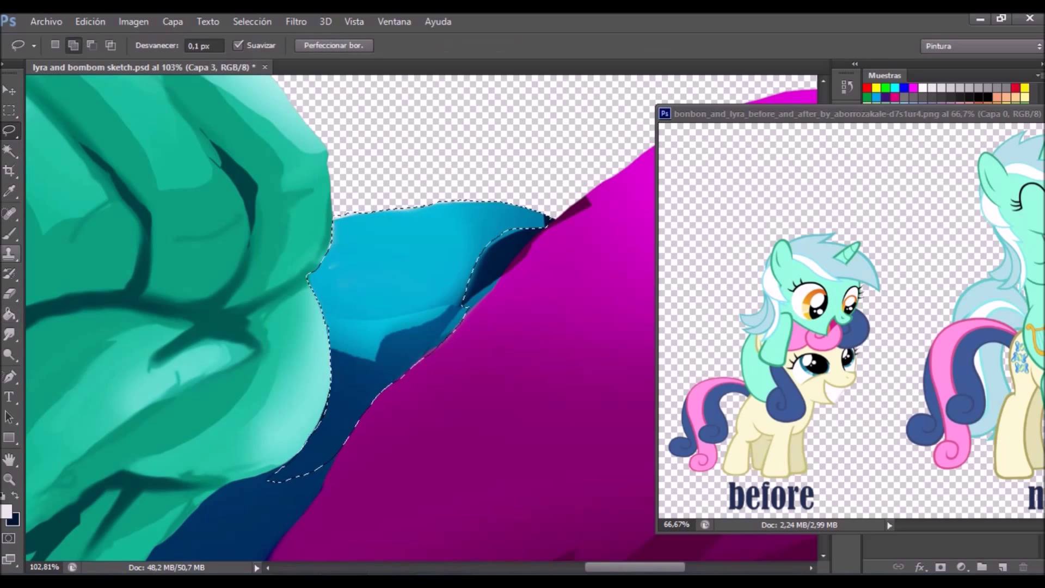
{"action": "key", "text": "b"}
{"action": "key", "text": "ctrl+BackSpace"}
{"action": "left_click_drag", "start_coordinate": [348, 229], "coordinate": [523, 223]}
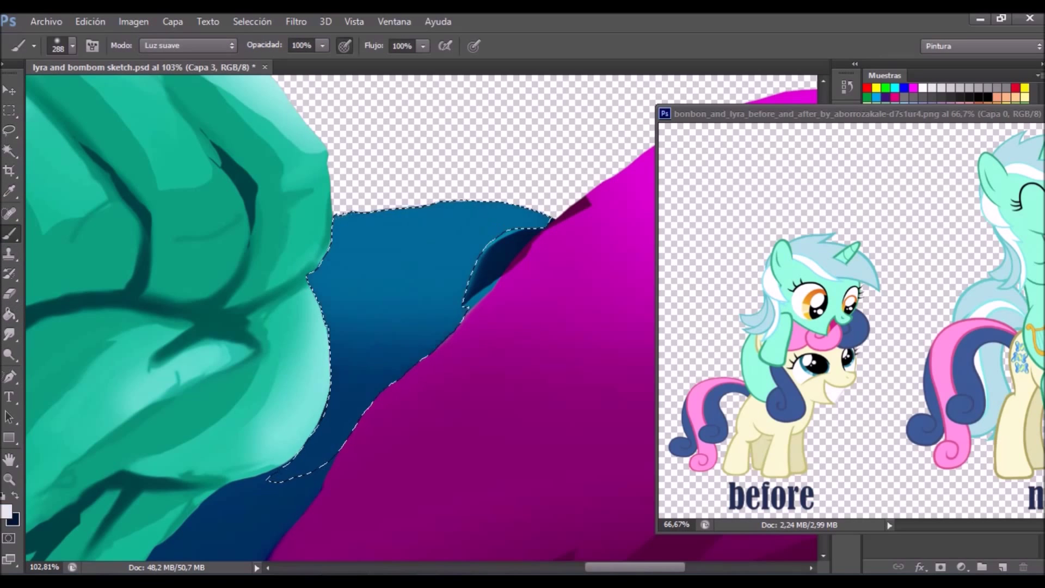
Set the Smudge tool to Lighten mode with a 37 px brush.
{"action": "key", "text": "ctrl+0"}
{"action": "key", "text": "l"}
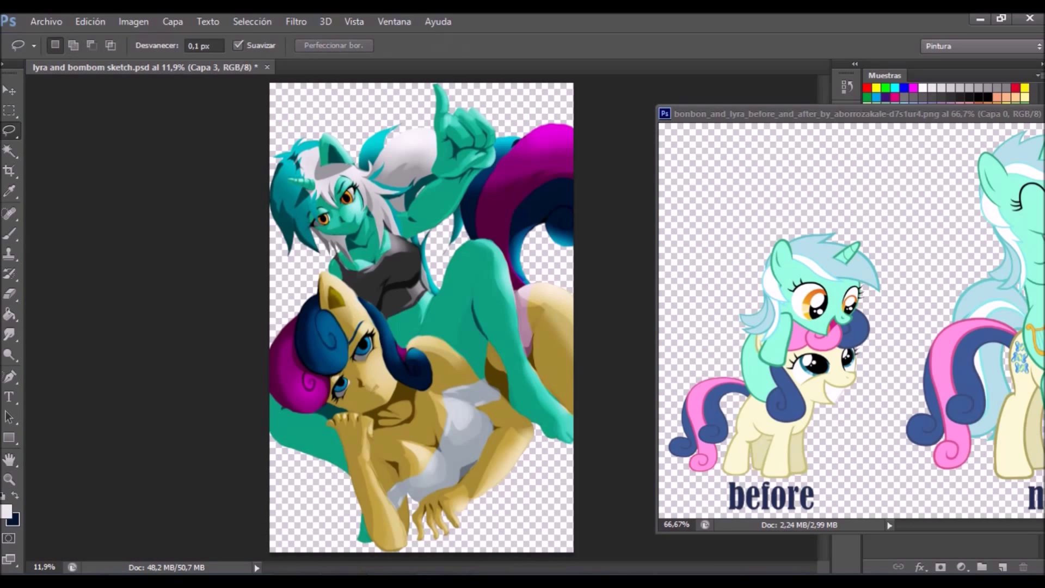
{"action": "key", "text": "z"}
{"action": "key", "text": "r"}
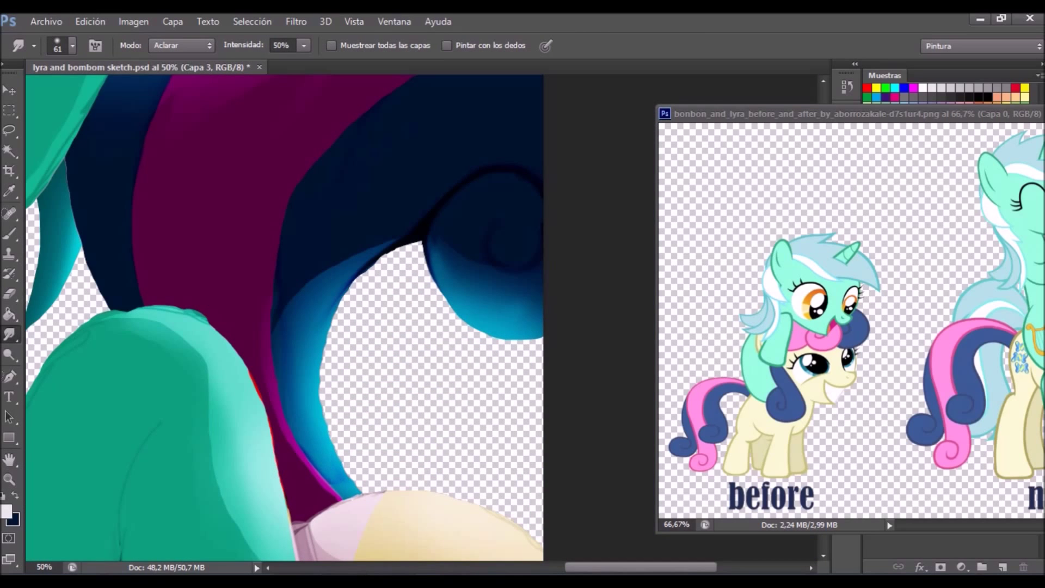
{"action": "left_click", "coordinate": [181, 45]}
{"action": "left_click", "coordinate": [174, 96]}
{"action": "left_click", "coordinate": [72, 45]}
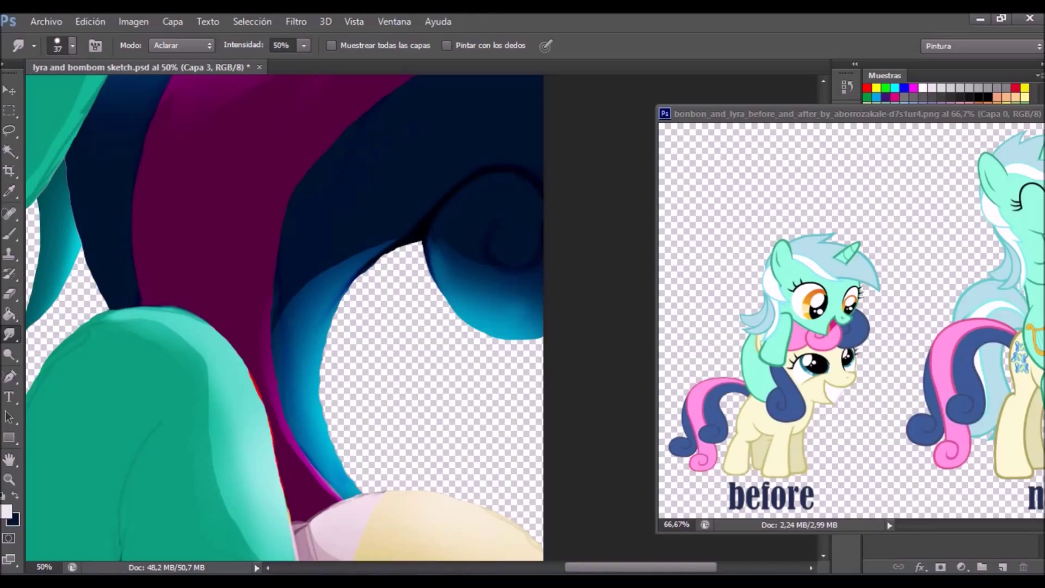
Zoom to the pony's face and set the smudge to Darken with a 17 px brush.
{"action": "key", "text": "ctrl+0"}
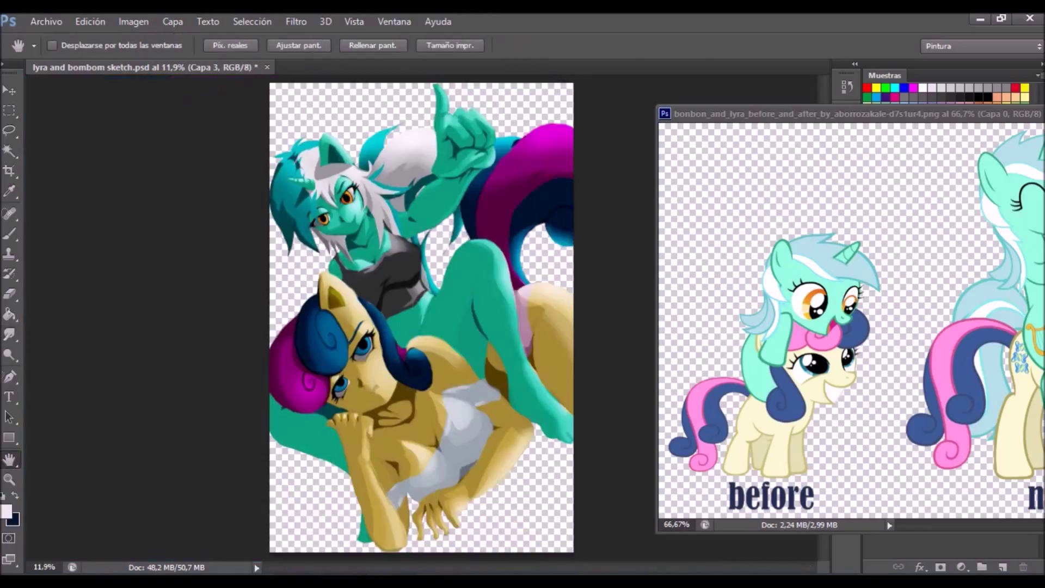
{"action": "left_click_drag", "start_coordinate": [326, 381], "coordinate": [309, 332]}
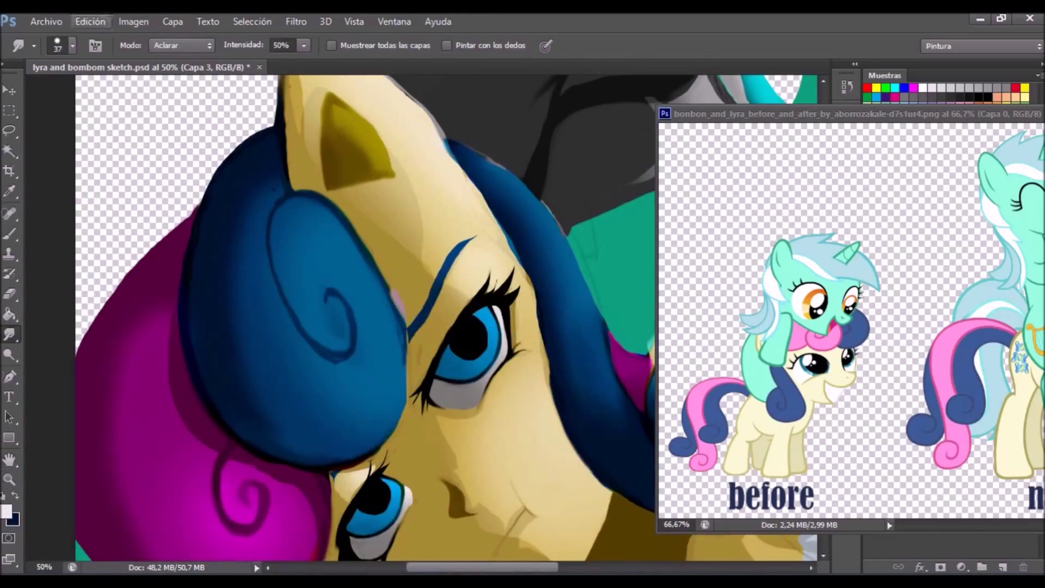
{"action": "left_click", "coordinate": [181, 45]}
{"action": "left_click", "coordinate": [174, 80]}
{"action": "left_click", "coordinate": [72, 45]}
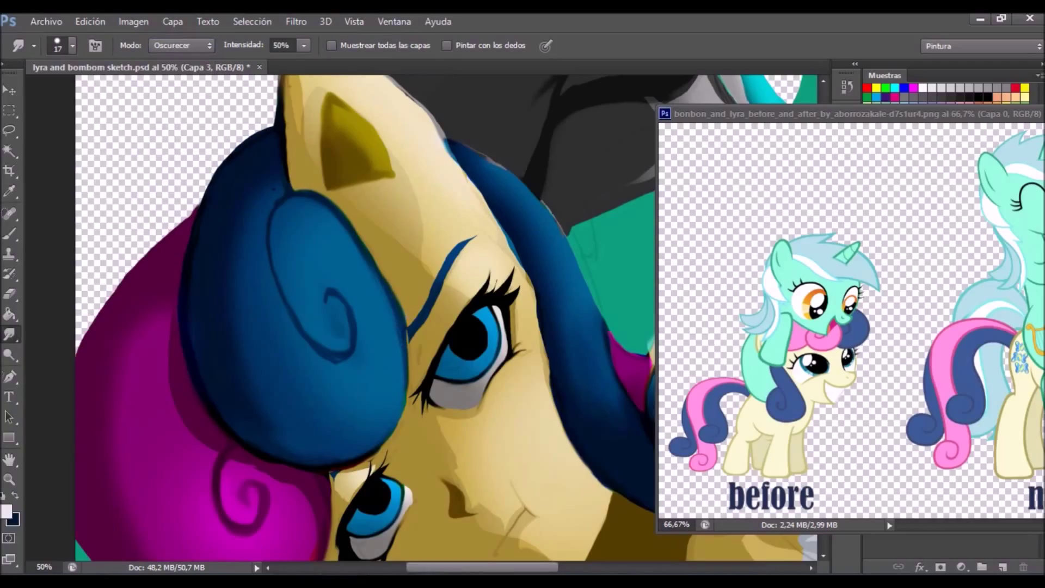
Smudge light streaks along the magenta mane's edge, then darken its pink streaks.
{"action": "key", "text": "ctrl+0"}
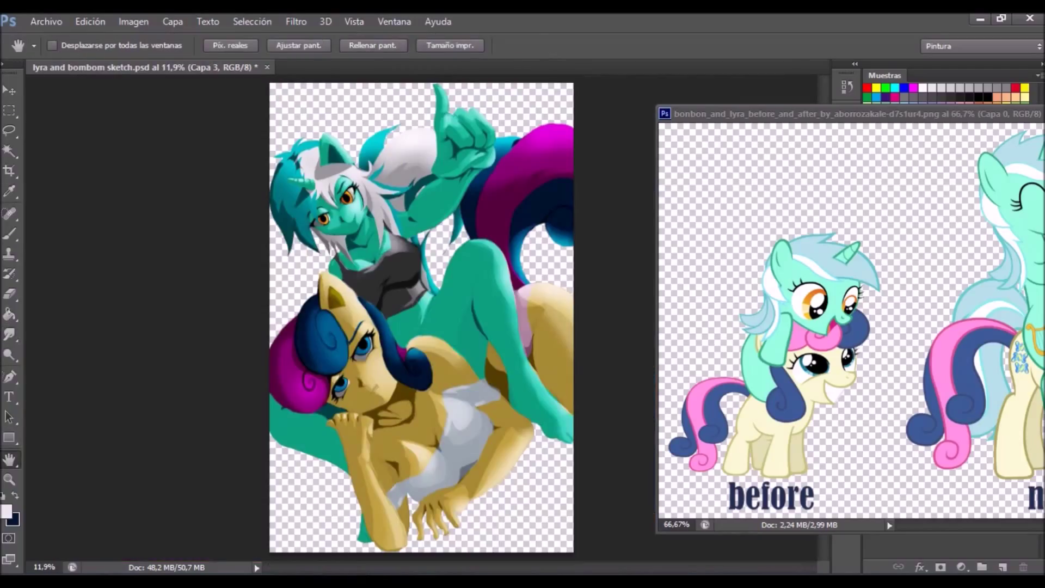
{"action": "left_click_drag", "start_coordinate": [468, 305], "coordinate": [490, 305]}
{"action": "key", "text": "shift+alt+g"}
{"action": "key", "text": "bracketright"}
{"action": "key", "text": "bracketright"}
{"action": "key", "text": "bracketright"}
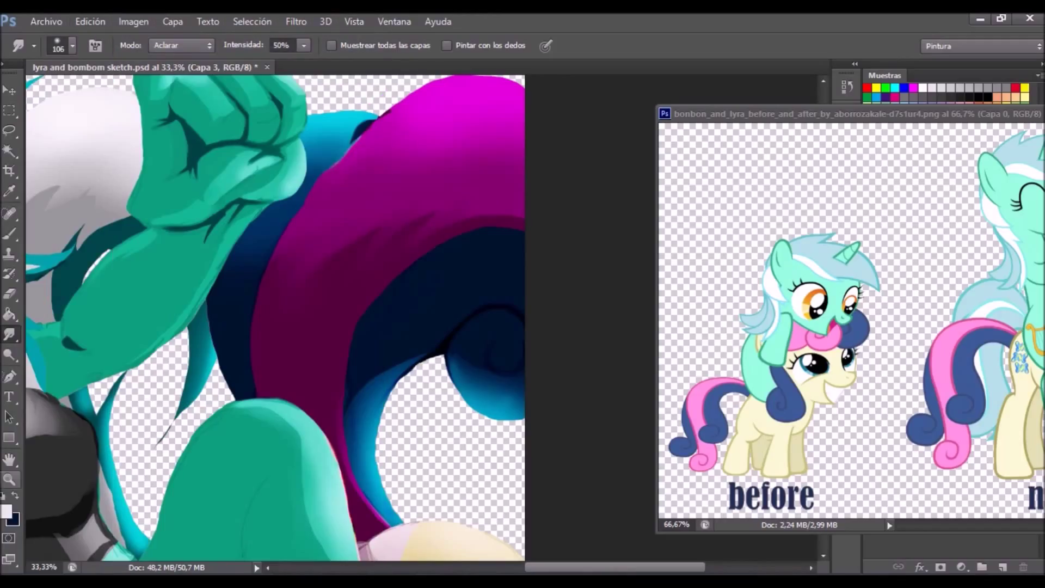
{"action": "key", "text": "ctrl+alt+0"}
{"action": "key", "text": "bracketleft"}
{"action": "key", "text": "bracketleft"}
{"action": "key", "text": "bracketleft"}
{"action": "left_click_drag", "start_coordinate": [425, 109], "coordinate": [305, 239]}
{"action": "mouse_move", "coordinate": [381, 163]}
{"action": "left_mouse_down"}
{"action": "mouse_move", "coordinate": [273, 277]}
{"action": "mouse_move", "coordinate": [294, 262]}
{"action": "left_mouse_up"}
{"action": "key", "text": "shift+alt+k"}
{"action": "left_click_drag", "start_coordinate": [326, 217], "coordinate": [261, 289]}
{"action": "left_click", "coordinate": [72, 45]}
{"action": "left_click_drag", "start_coordinate": [414, 120], "coordinate": [321, 228]}
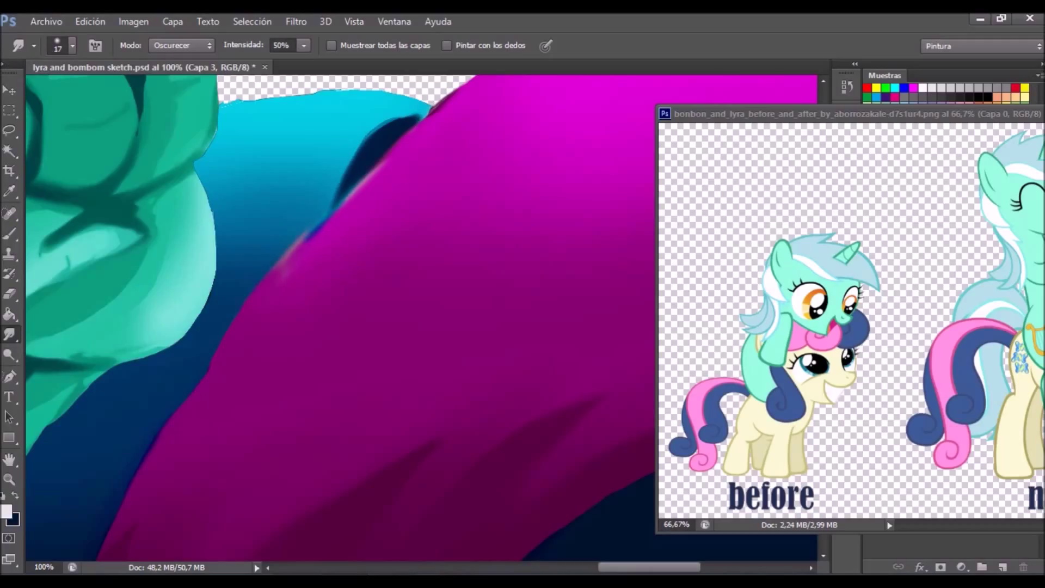
Set the smudge to Lighten mode and pick a soft brush tip at 31 px.
{"action": "key", "text": "ctrl+0"}
{"action": "scroll", "coordinate": [164, 217], "scroll_direction": "up", "scroll_amount": 3}
{"action": "left_click", "coordinate": [181, 46]}
{"action": "left_click", "coordinate": [163, 77]}
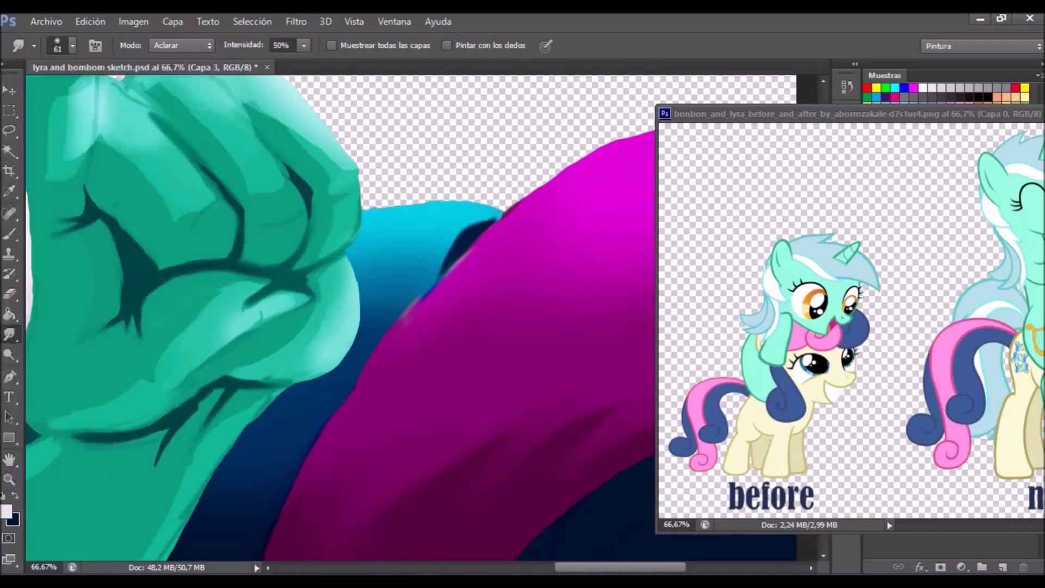
{"action": "key", "text": "ctrl+0"}
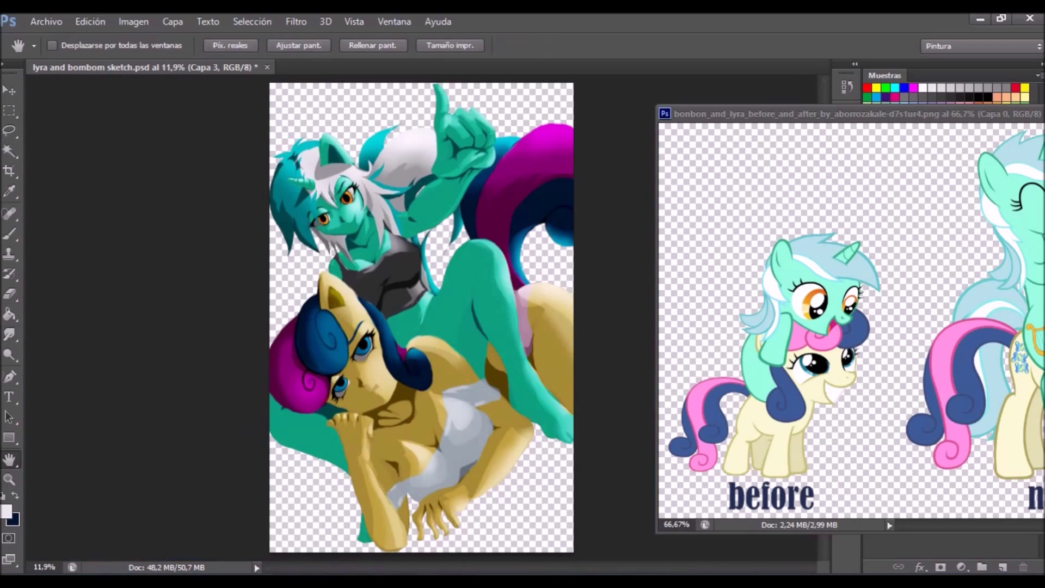
{"action": "key", "text": "bracketright"}
{"action": "key", "text": "bracketright"}
{"action": "key", "text": "bracketright"}
{"action": "left_click", "coordinate": [89, 21]}
{"action": "key", "text": "z"}
{"action": "left_click", "coordinate": [349, 218]}
{"action": "left_click", "coordinate": [72, 45]}
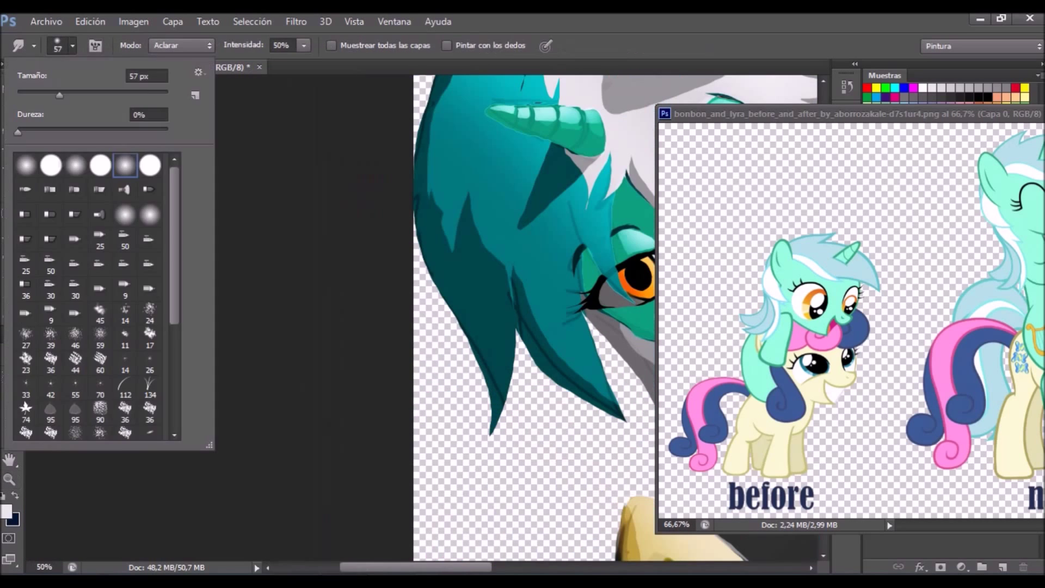
{"action": "key", "text": "Return"}
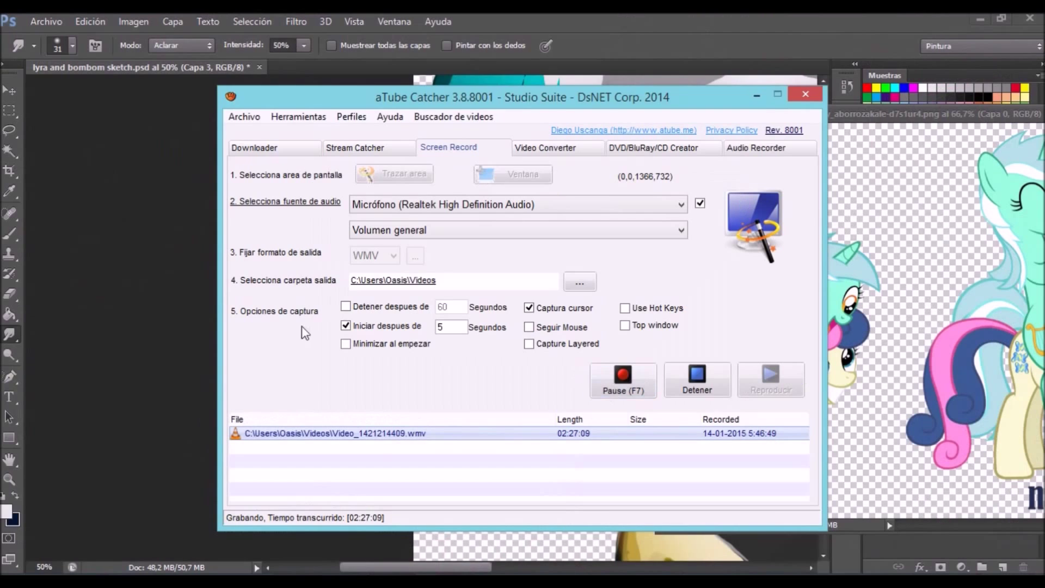
Zoom in on the cream pony's chest and grey top, ready to lasso its creases.
{"action": "key", "text": "h"}
{"action": "key", "text": "ctrl+0"}
{"action": "key", "text": "z"}
{"action": "left_click", "coordinate": [427, 387]}
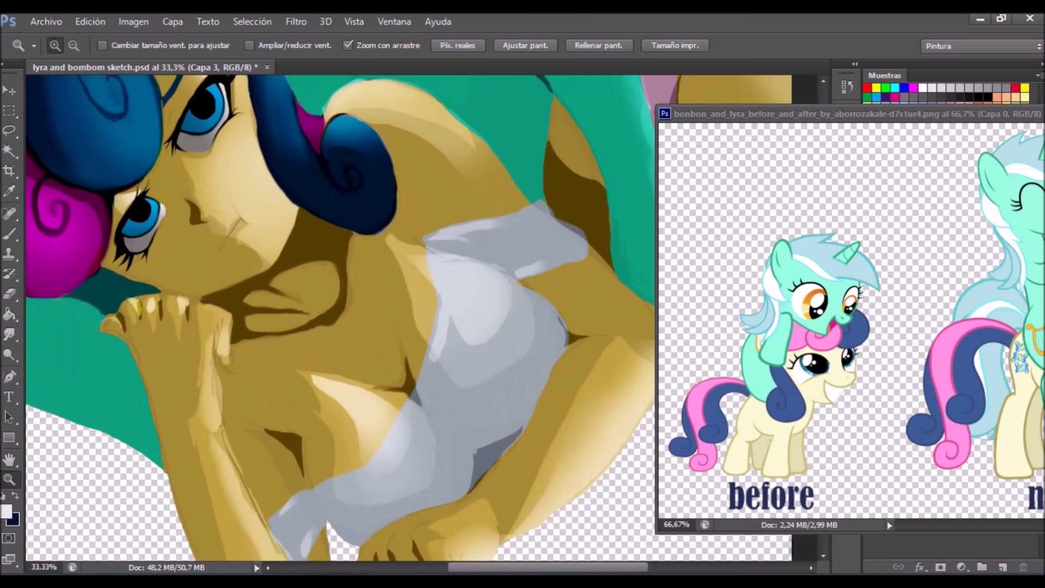
{"action": "key", "text": "r"}
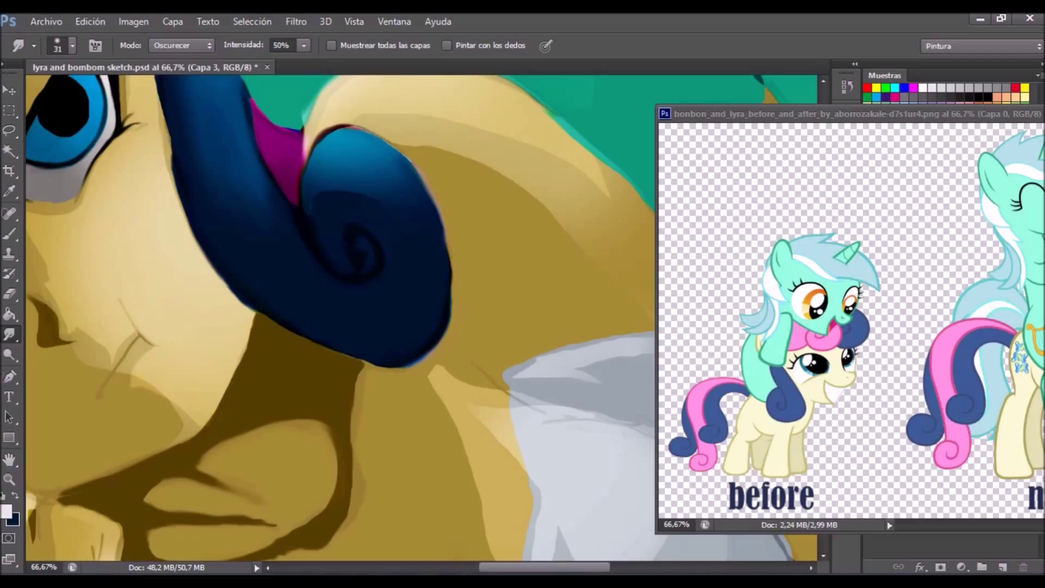
{"action": "key", "text": "h"}
{"action": "key", "text": "ctrl+0"}
{"action": "key", "text": "z"}
{"action": "left_click", "coordinate": [512, 473]}
{"action": "left_click", "coordinate": [512, 473]}
{"action": "left_click", "coordinate": [512, 472]}
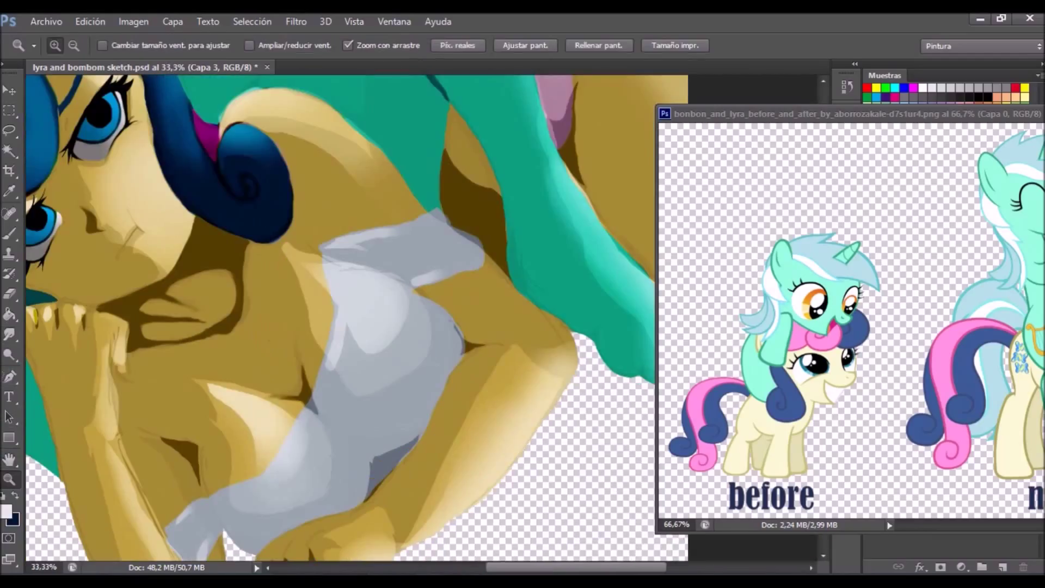
{"action": "key", "text": "l"}
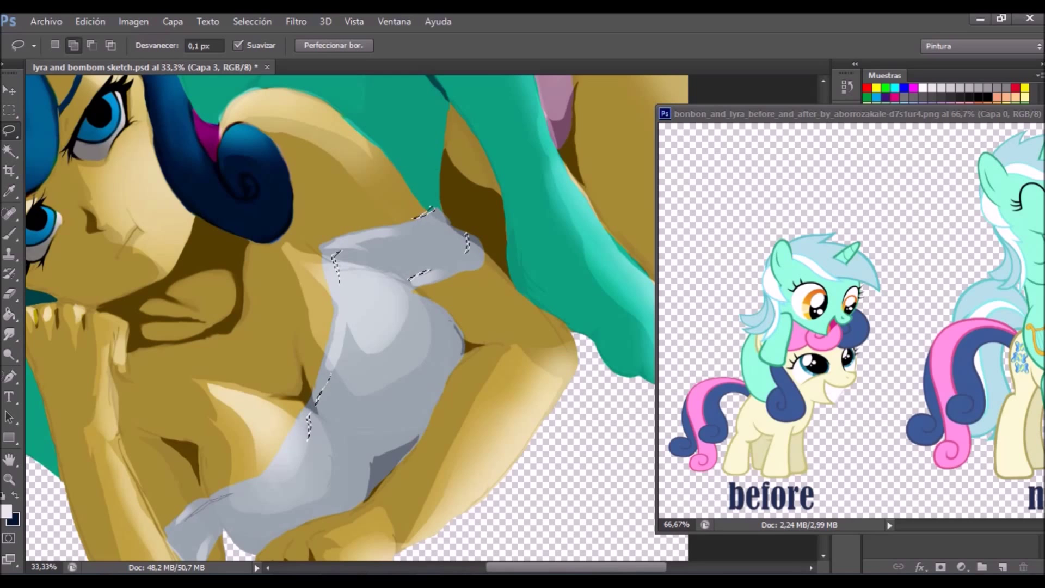
Check Hue/Saturation without changes and set up a 12 px Darken smudge brush.
{"action": "left_click_drag", "start_coordinate": [326, 109], "coordinate": [462, 545]}
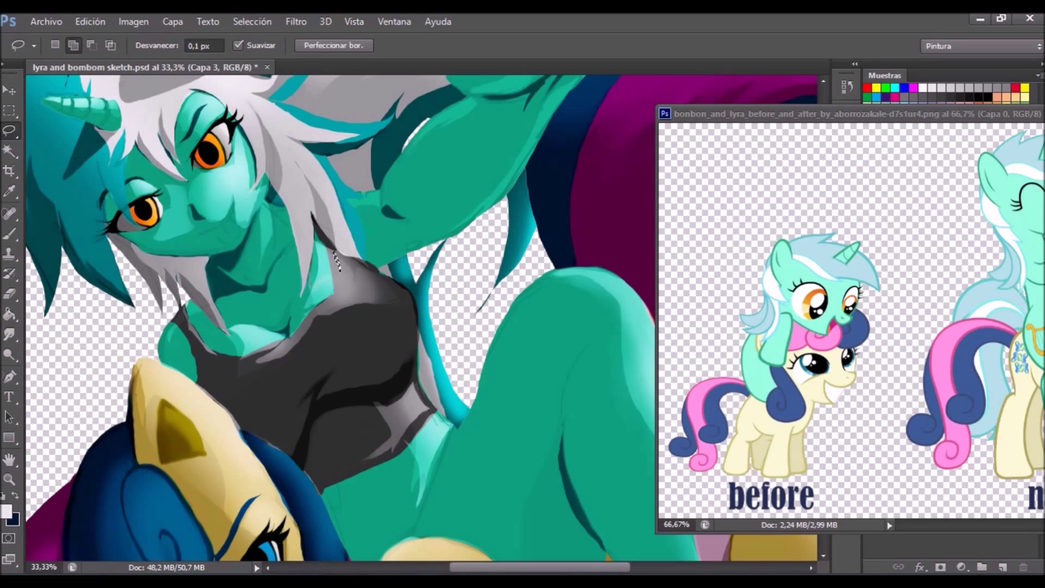
{"action": "key", "text": "ctrl+u"}
{"action": "key", "text": "Return"}
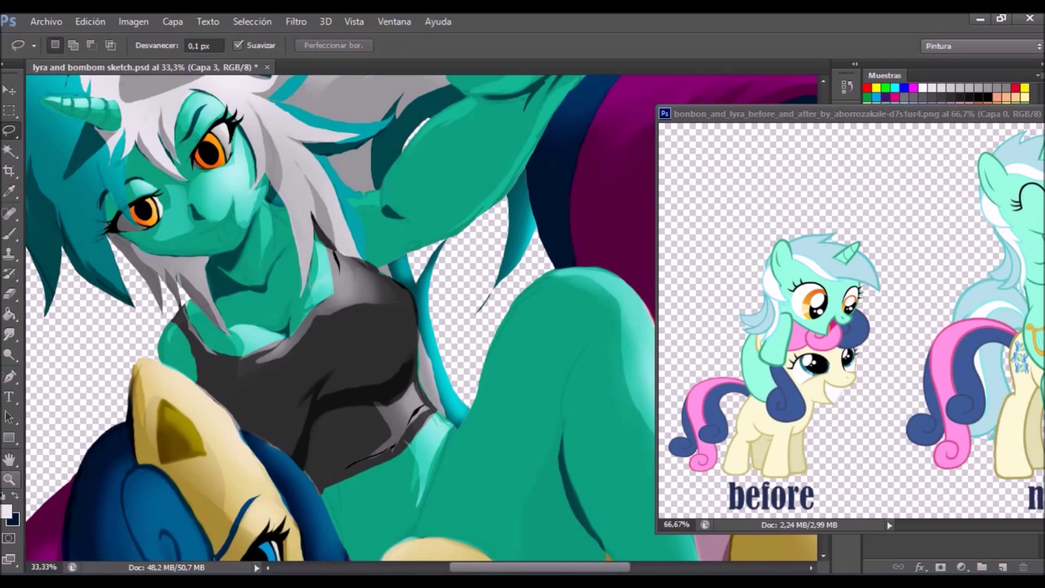
{"action": "key", "text": "r"}
{"action": "key", "text": "ctrl+plus"}
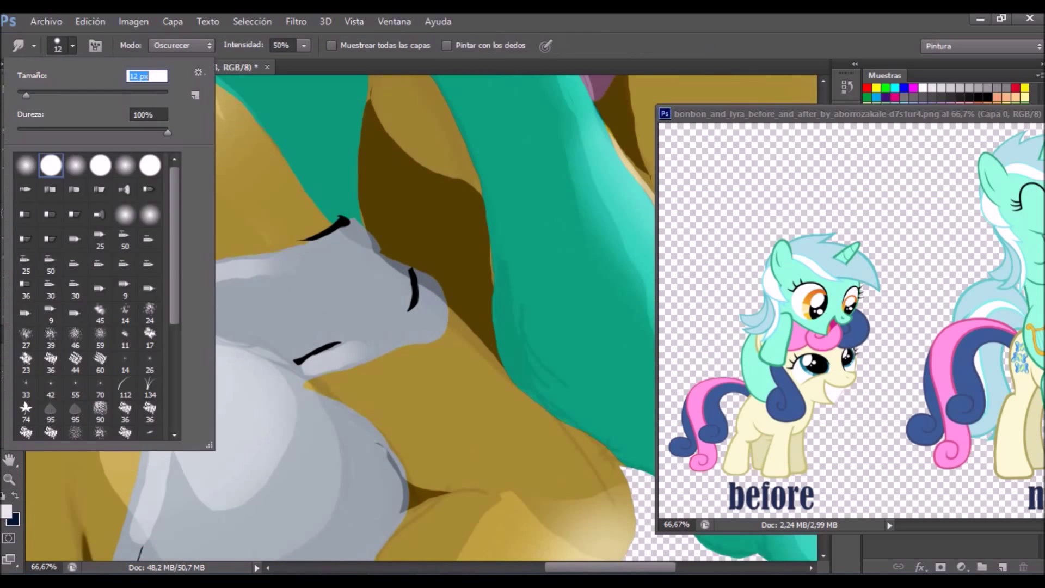
{"action": "left_click", "coordinate": [182, 45]}
{"action": "left_click", "coordinate": [169, 88]}
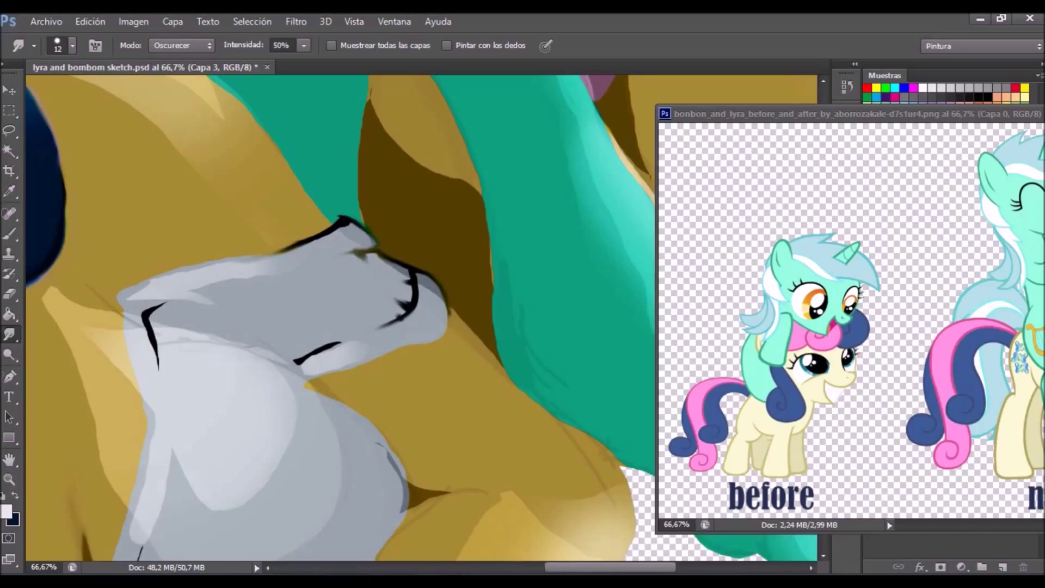
Paint black crease strokes across the grey top's shoulder and lasso a small crease area.
{"action": "key", "text": "b"}
{"action": "key", "text": "d"}
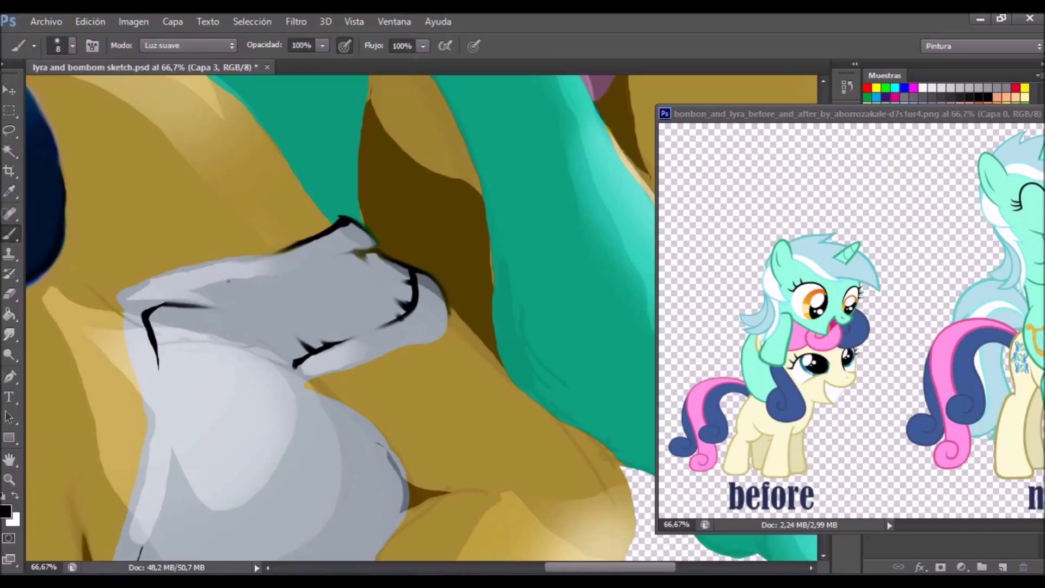
{"action": "left_click_drag", "start_coordinate": [197, 289], "coordinate": [213, 281]}
{"action": "key", "text": "r"}
{"action": "key", "text": "b"}
{"action": "left_click_drag", "start_coordinate": [161, 321], "coordinate": [291, 354]}
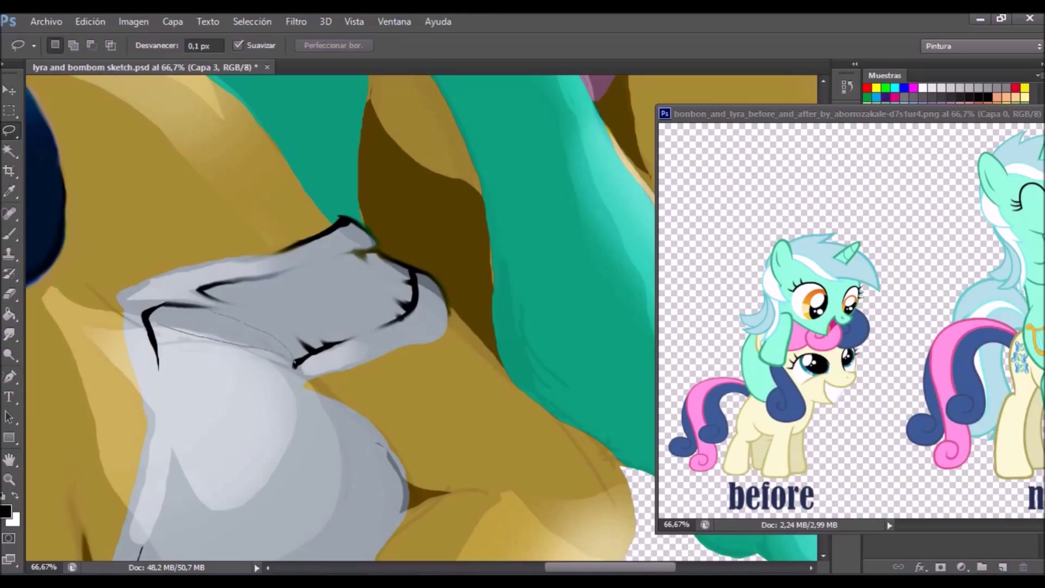
{"action": "key", "text": "l"}
{"action": "left_click_drag", "start_coordinate": [198, 289], "coordinate": [237, 300]}
{"action": "key", "text": "b"}
{"action": "key", "text": "w"}
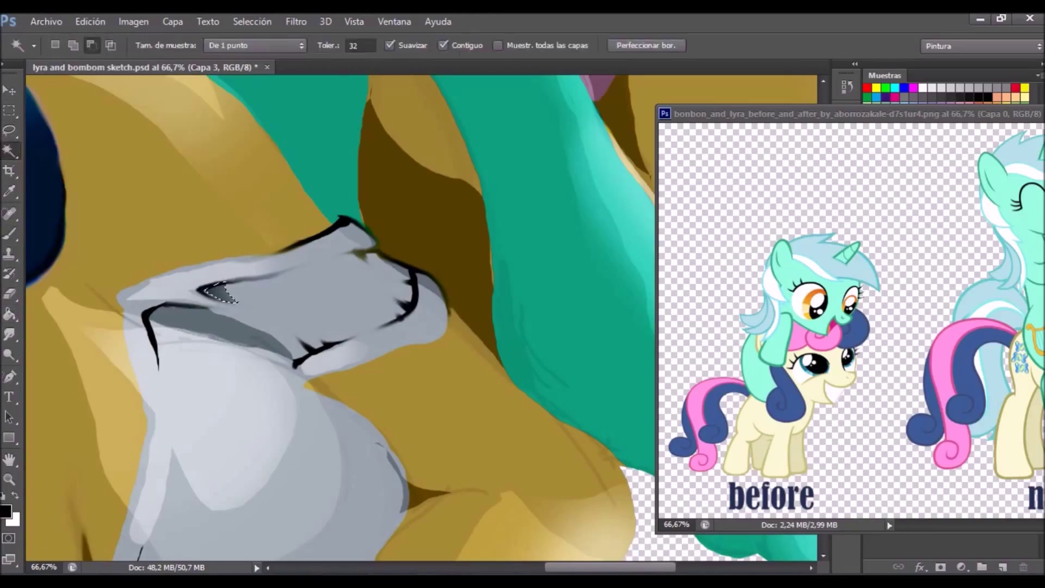
{"action": "key", "text": "b"}
Zoom to 50% on the grey top and pony's hand, clearing the selection.
{"action": "key", "text": "ctrl+0"}
{"action": "left_click", "coordinate": [467, 477], "text": "ctrl"}
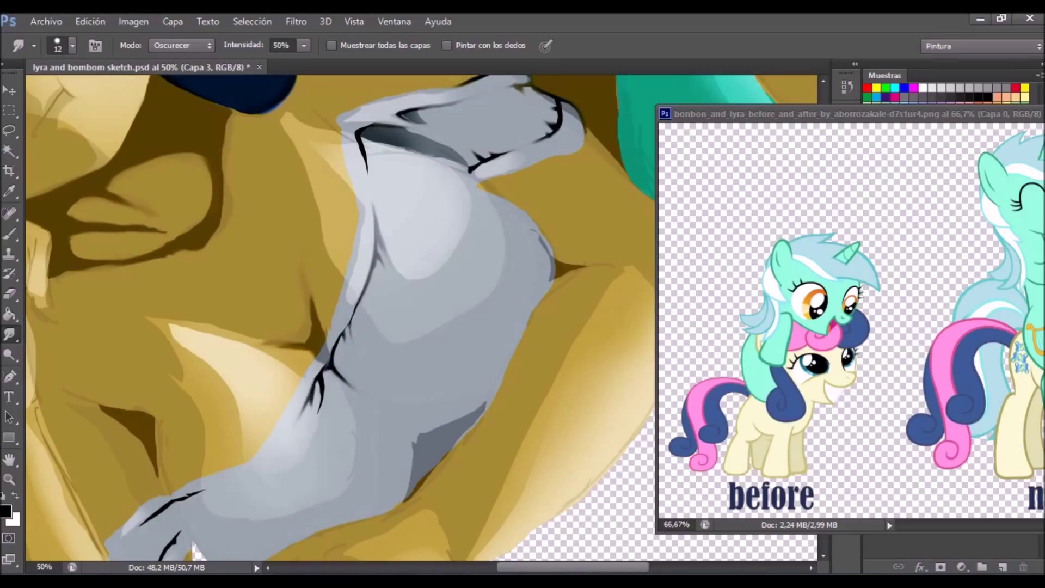
{"action": "left_click_drag", "start_coordinate": [196, 539], "coordinate": [220, 327]}
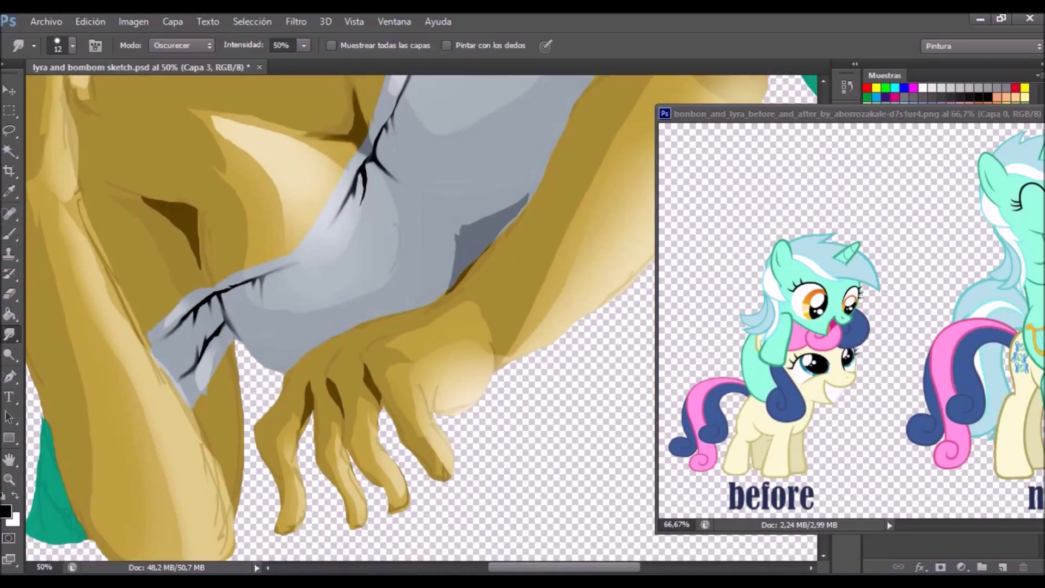
{"action": "key", "text": "l"}
{"action": "key", "text": "b"}
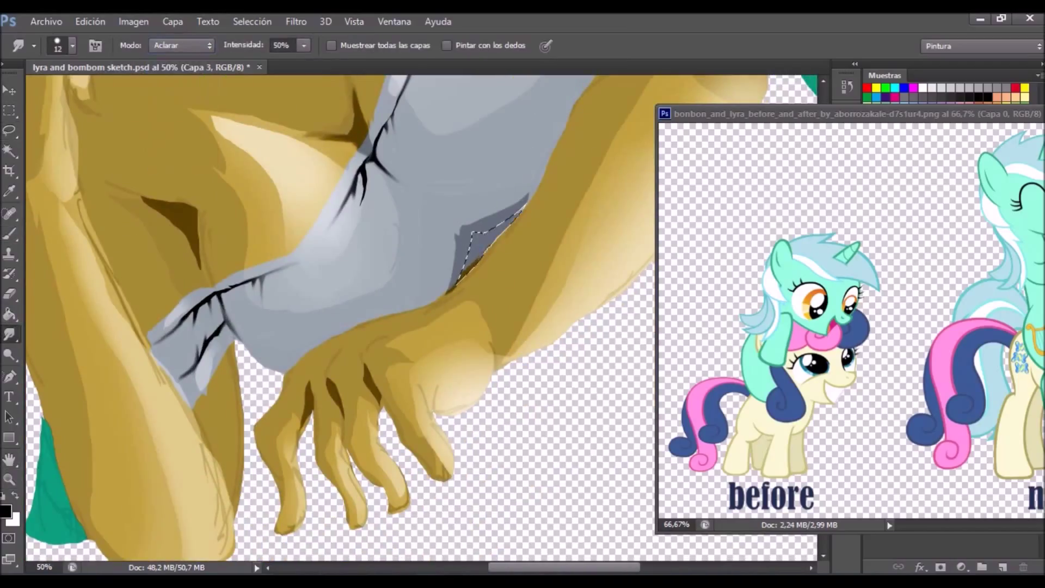
{"action": "key", "text": "l"}
{"action": "key", "text": "ctrl+d"}
{"action": "key", "text": "b"}
{"action": "key", "text": "r"}
Draw a dark crack across the grey sleeve and paint over the lassoed lower crack.
{"action": "key", "text": "b"}
{"action": "mouse_move", "coordinate": [405, 188]}
{"action": "left_mouse_down"}
{"action": "mouse_move", "coordinate": [451, 197]}
{"action": "mouse_move", "coordinate": [412, 220]}
{"action": "left_mouse_up"}
{"action": "key", "text": "l"}
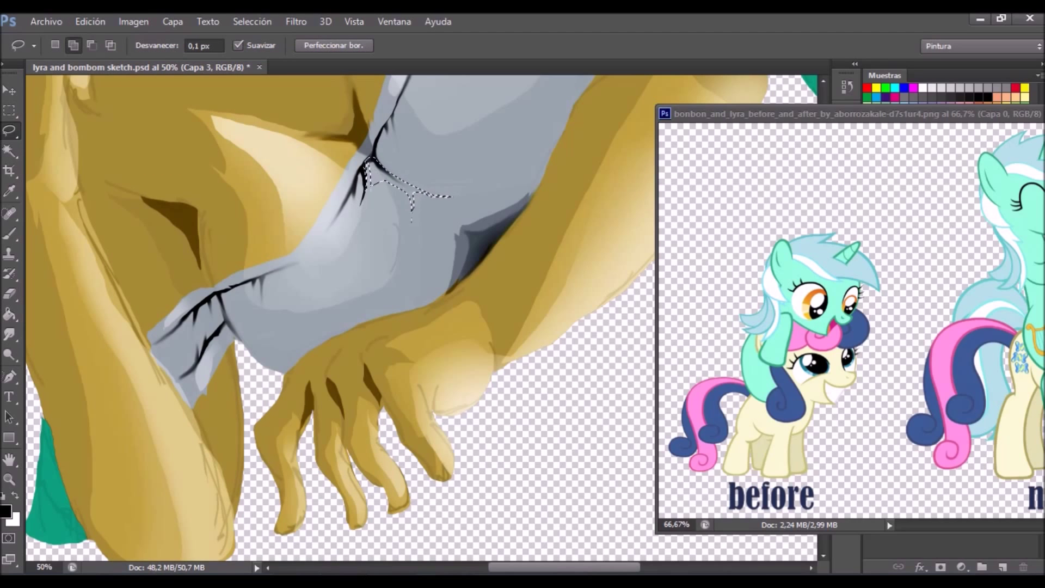
{"action": "mouse_move", "coordinate": [183, 332]}
{"action": "left_mouse_down"}
{"action": "mouse_move", "coordinate": [231, 341]}
{"action": "mouse_move", "coordinate": [414, 185]}
{"action": "left_mouse_up"}
{"action": "key", "text": "b"}
{"action": "key", "text": "l"}
{"action": "key", "text": "ctrl+d"}
{"action": "left_click_drag", "start_coordinate": [327, 218], "coordinate": [408, 490]}
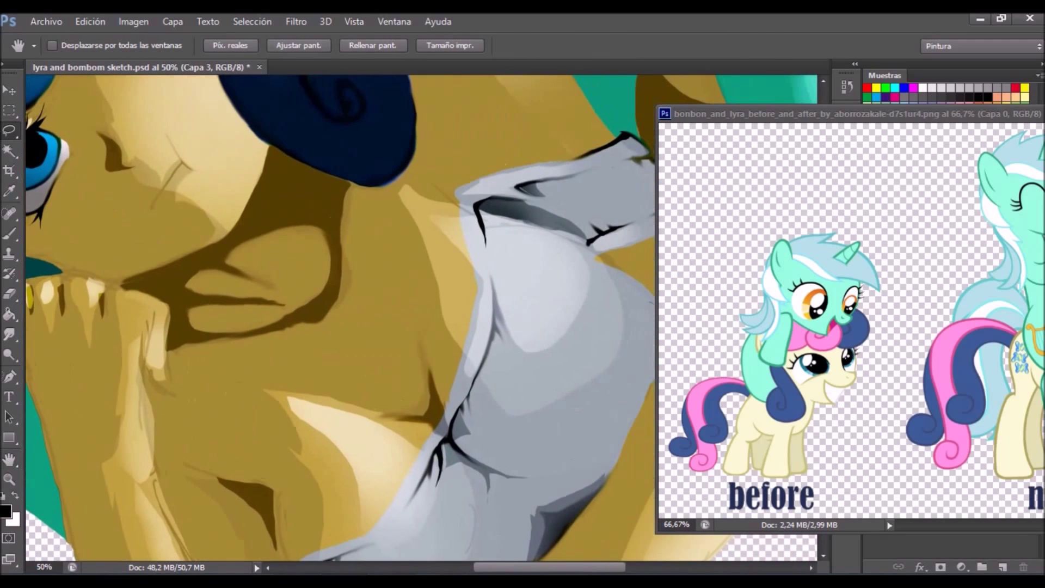
Darken the shadow under the pony's chin with a gradient.
{"action": "key", "text": "w"}
{"action": "left_click", "coordinate": [294, 180]}
{"action": "left_click", "coordinate": [245, 315], "text": "shift"}
{"action": "left_click", "coordinate": [10, 293]}
{"action": "key", "text": "o"}
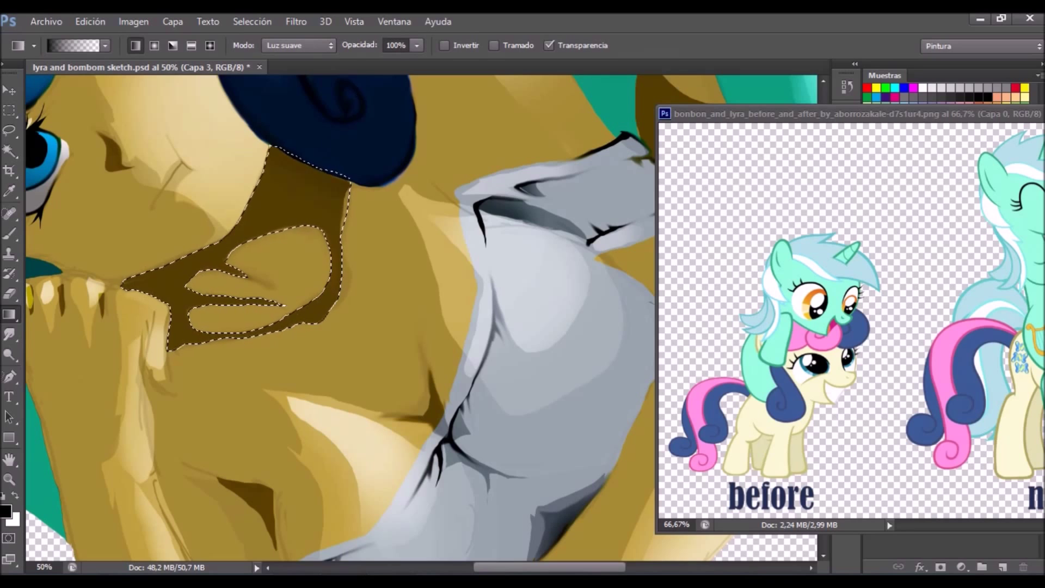
{"action": "left_click_drag", "start_coordinate": [305, 163], "coordinate": [326, 245]}
{"action": "left_click", "coordinate": [10, 354]}
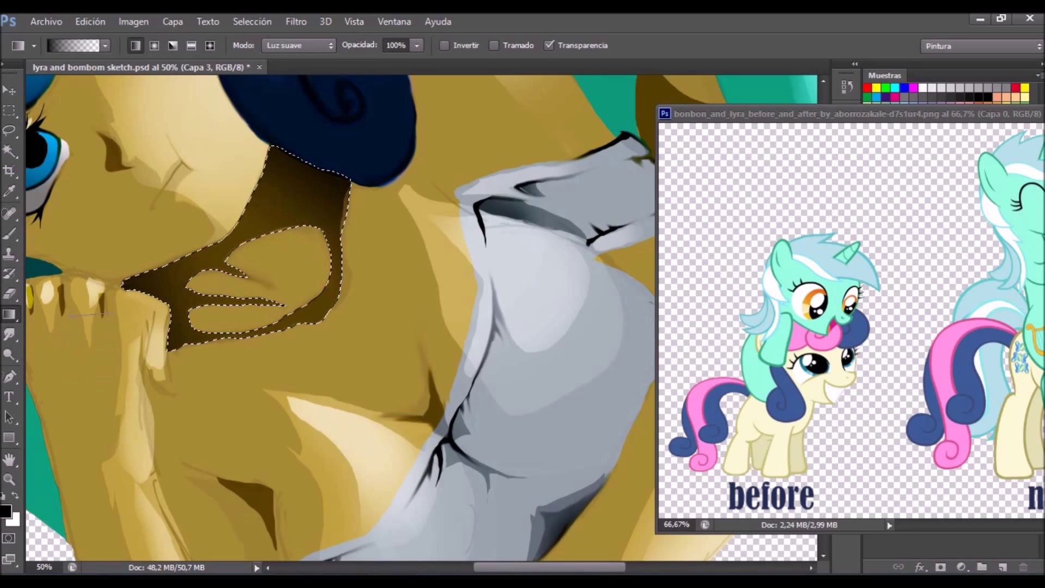
Lasso the shadow area beside the pony's arm and shade it with a dark brown gradient.
{"action": "double_click", "coordinate": [9, 460]}
{"action": "key", "text": "ctrl+plus"}
{"action": "key", "text": "ctrl+plus"}
{"action": "key", "text": "ctrl+plus"}
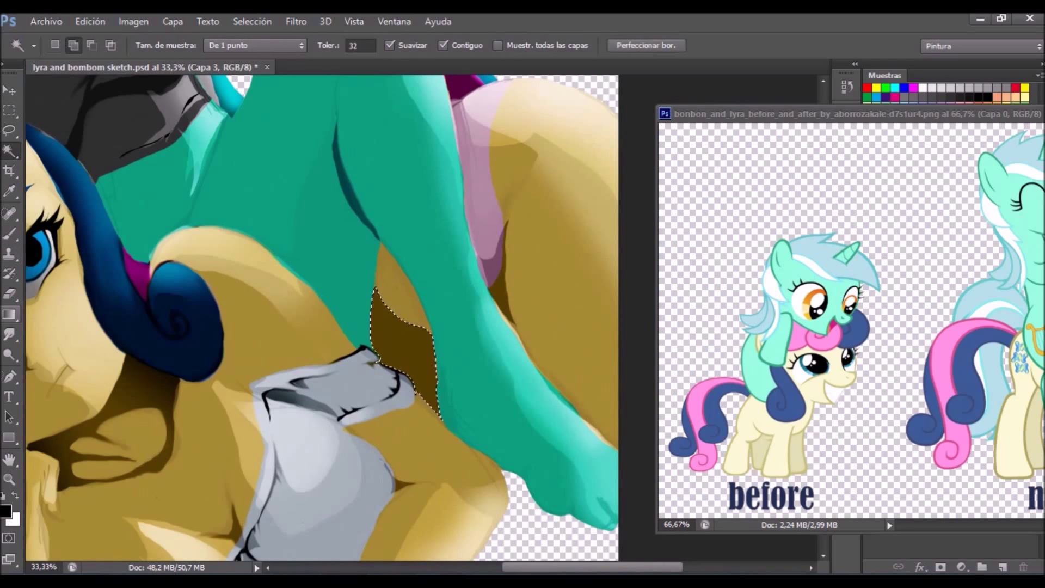
{"action": "key", "text": "l"}
{"action": "left_click_drag", "start_coordinate": [273, 272], "coordinate": [523, 376]}
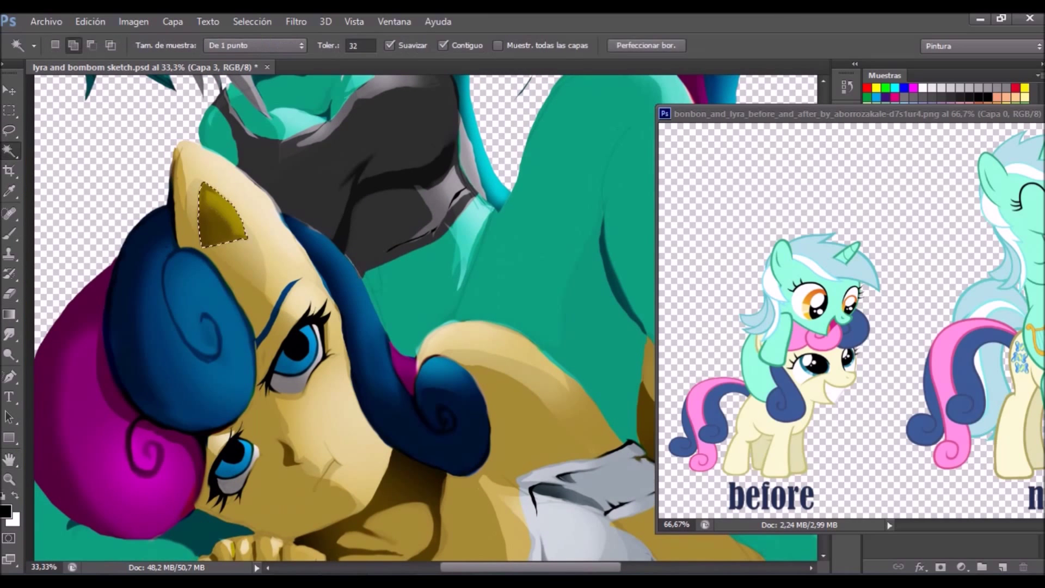
{"action": "key", "text": "ctrl+0"}
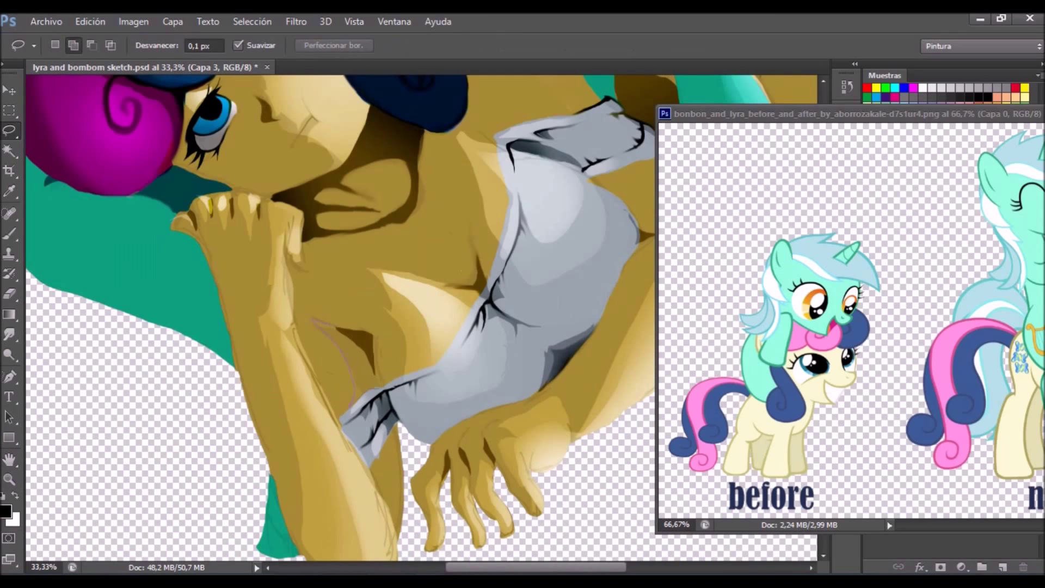
{"action": "left_click_drag", "start_coordinate": [353, 402], "coordinate": [340, 326]}
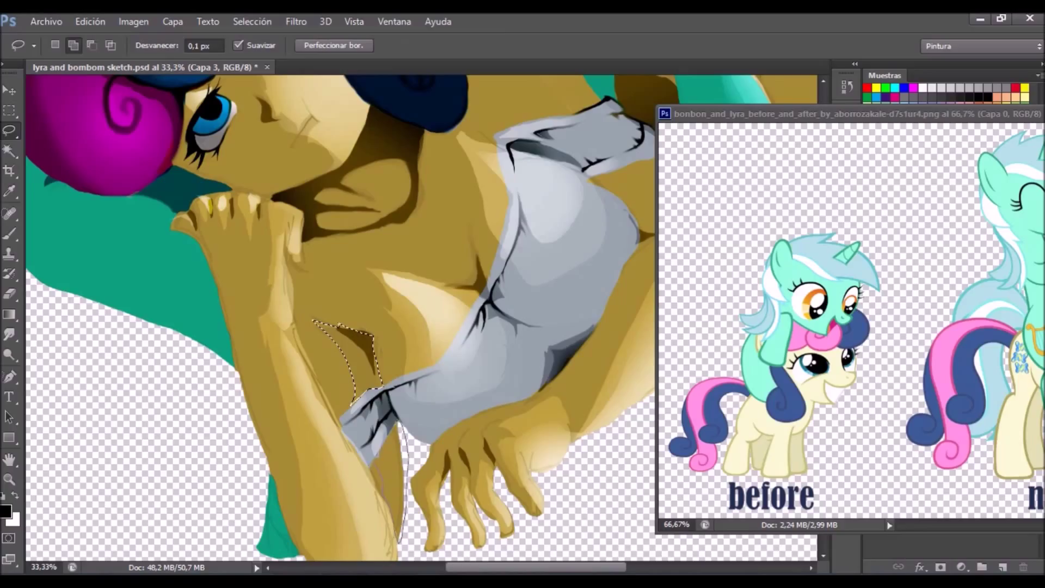
{"action": "key", "text": "g"}
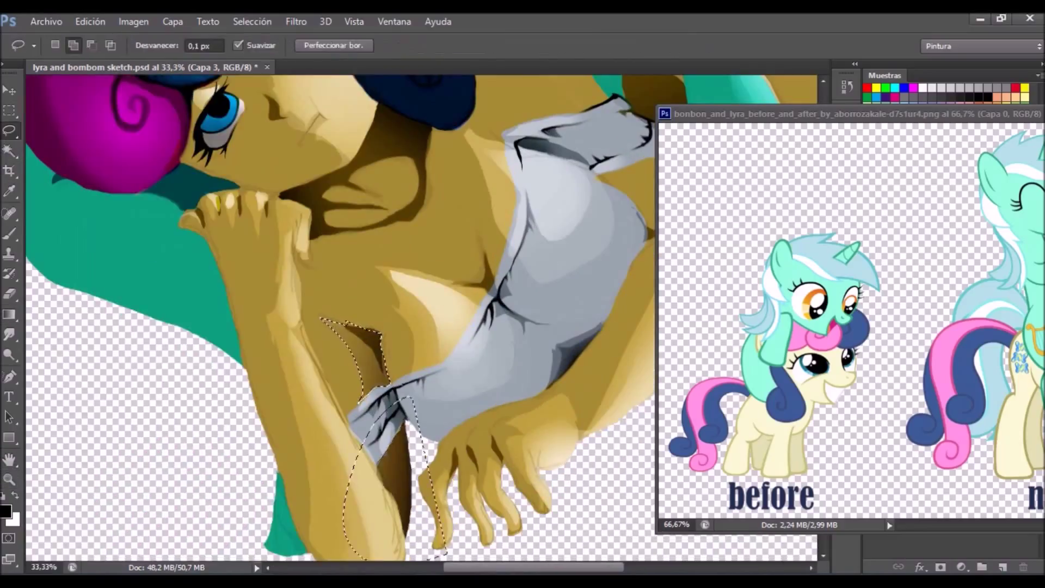
{"action": "key", "text": "g"}
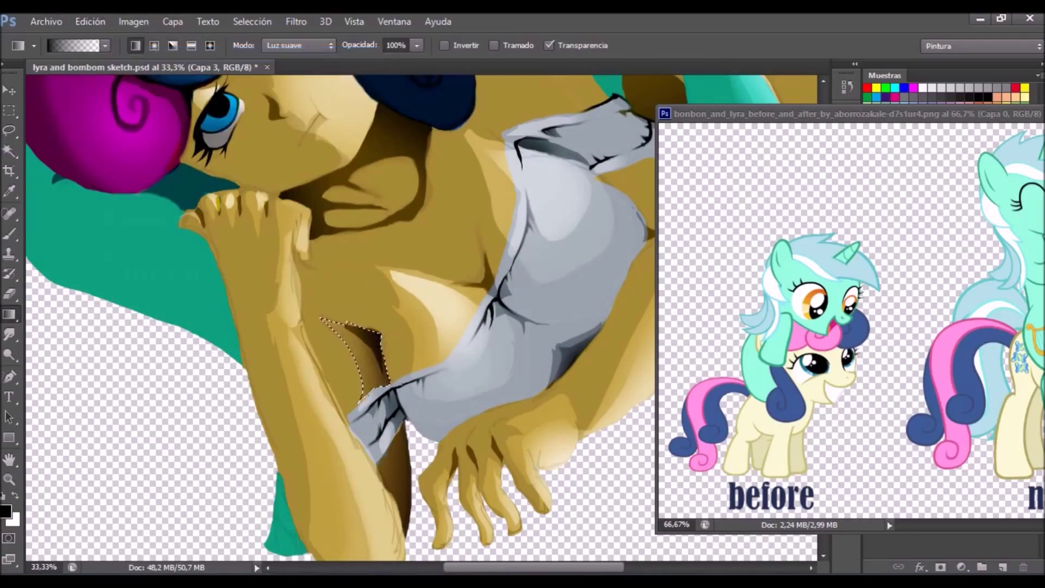
{"action": "key", "text": "i"}
{"action": "left_click", "coordinate": [376, 349]}
{"action": "key", "text": "g"}
{"action": "left_click_drag", "start_coordinate": [349, 327], "coordinate": [376, 392]}
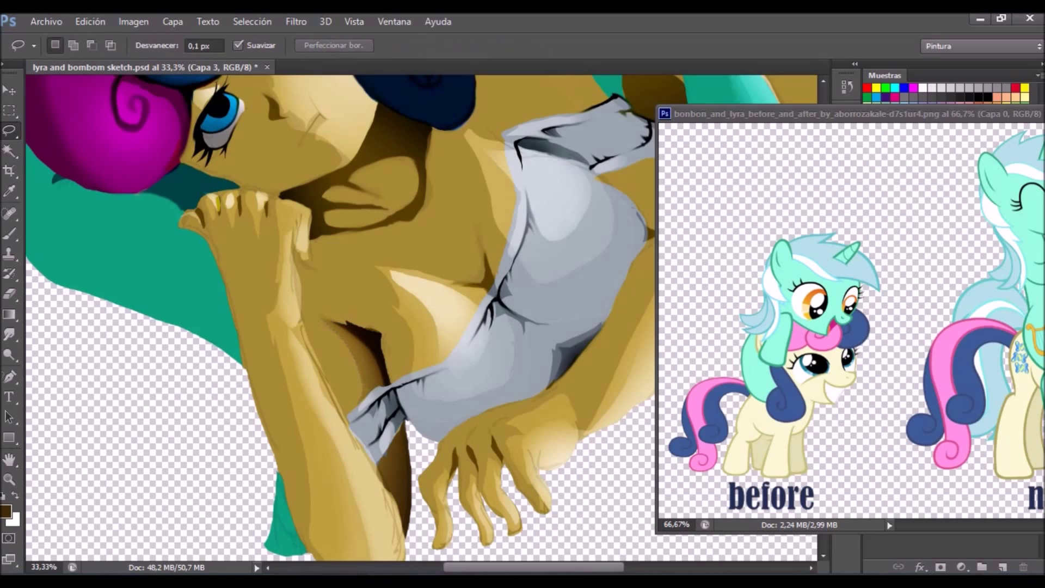
Switch to the Smudge tool and set its blending mode to lighten only.
{"action": "key", "text": "r"}
{"action": "key", "text": "ctrl+1"}
{"action": "left_click", "coordinate": [181, 45]}
{"action": "left_click", "coordinate": [174, 71]}
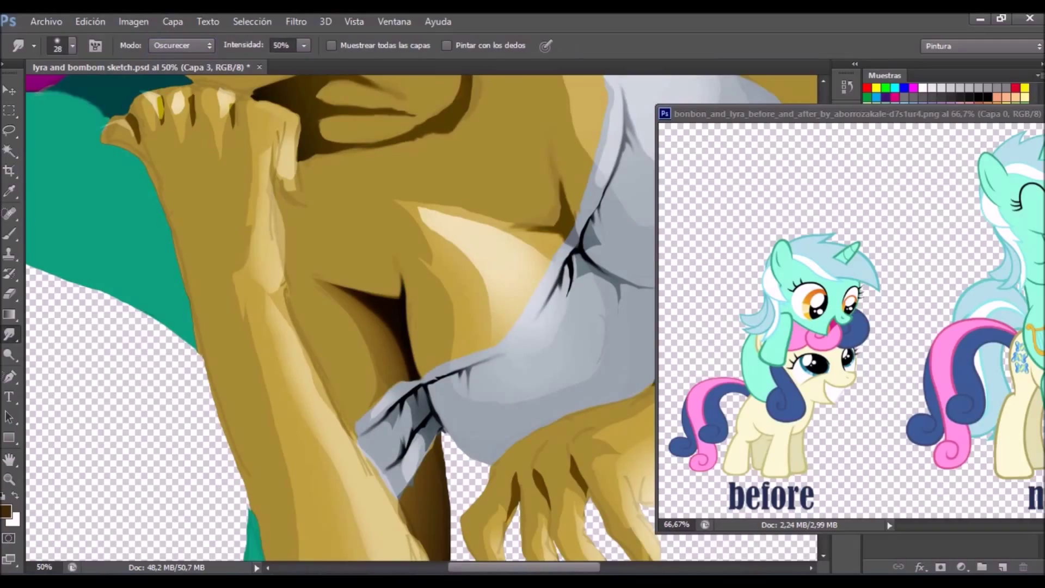
{"action": "left_click", "coordinate": [181, 45]}
{"action": "left_click", "coordinate": [174, 89]}
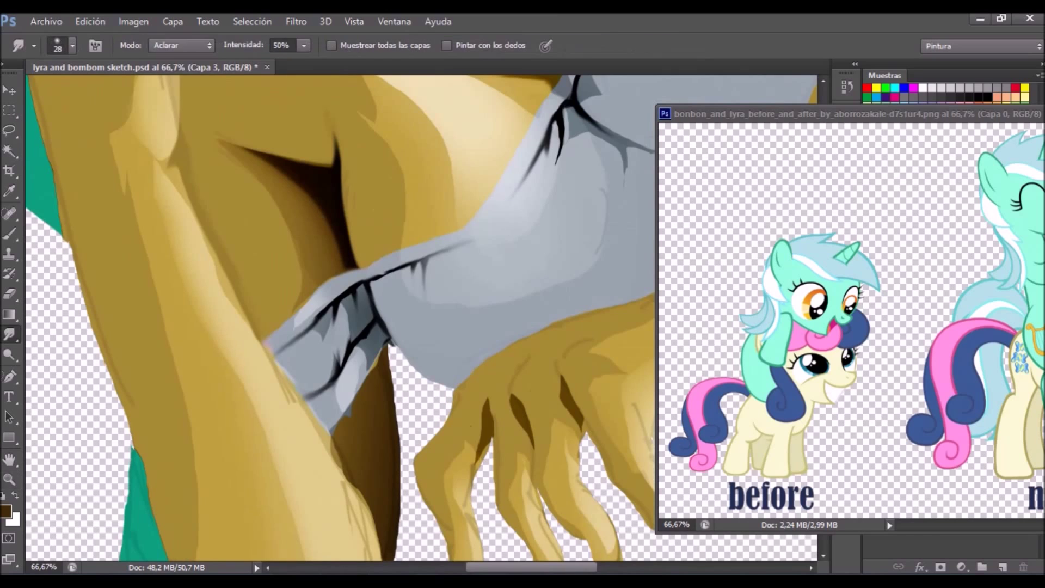
{"action": "left_click", "coordinate": [181, 45]}
{"action": "left_click", "coordinate": [174, 97]}
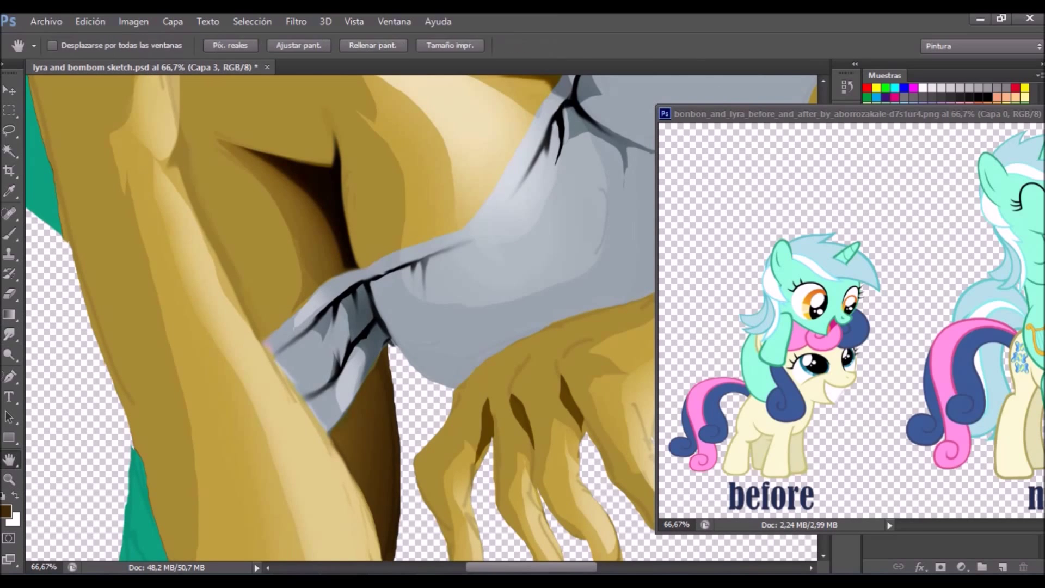
{"action": "left_click_drag", "start_coordinate": [327, 272], "coordinate": [366, 291]}
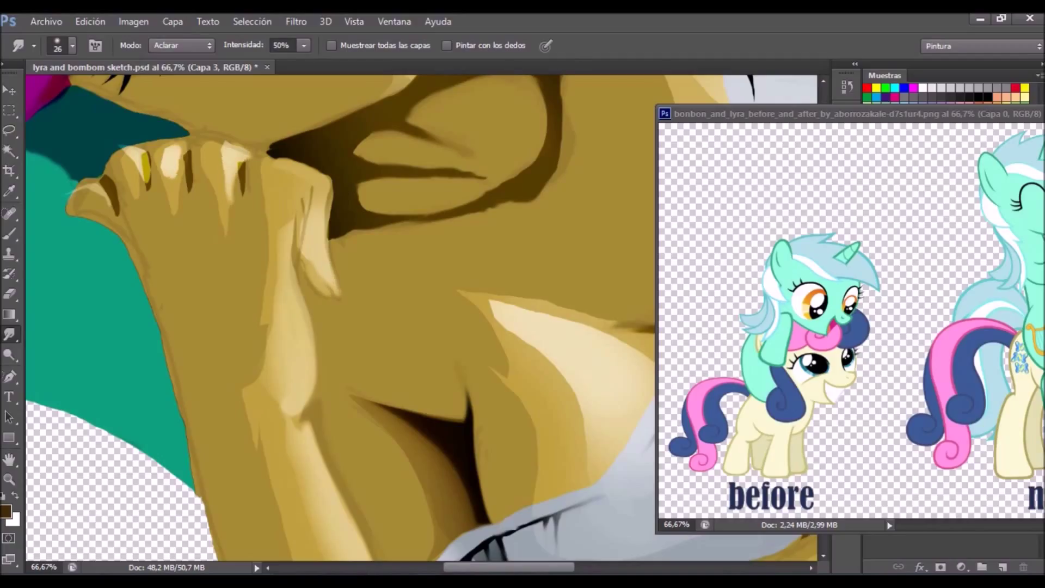
Lasso and gradient-fill dark marks inside the pony's hand.
{"action": "key", "text": "l"}
{"action": "left_click_drag", "start_coordinate": [315, 188], "coordinate": [297, 251]}
{"action": "key", "text": "g"}
{"action": "left_click", "coordinate": [302, 223]}
{"action": "key", "text": "l"}
{"action": "key", "text": "r"}
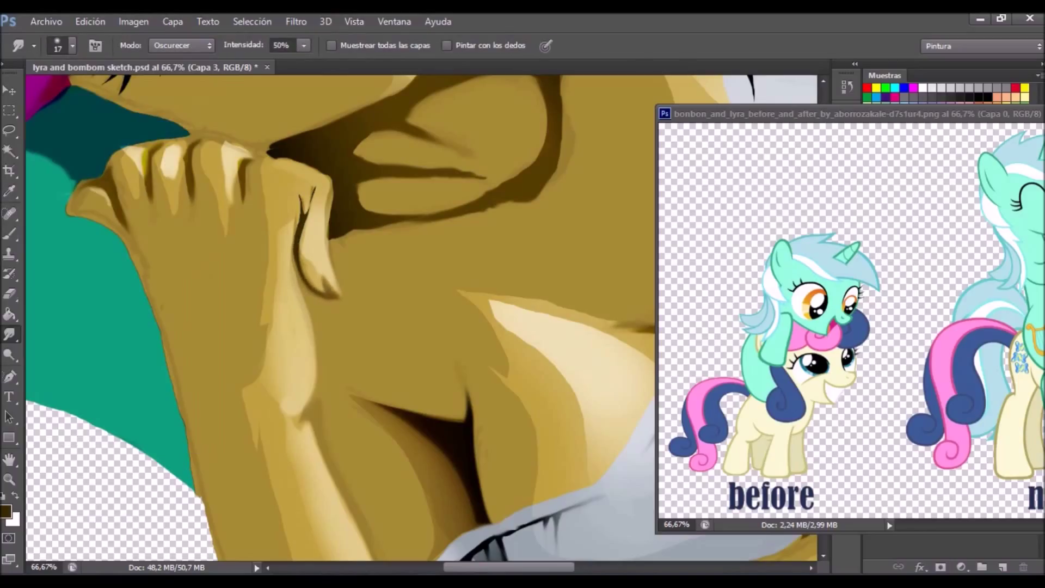
{"action": "key", "text": "g"}
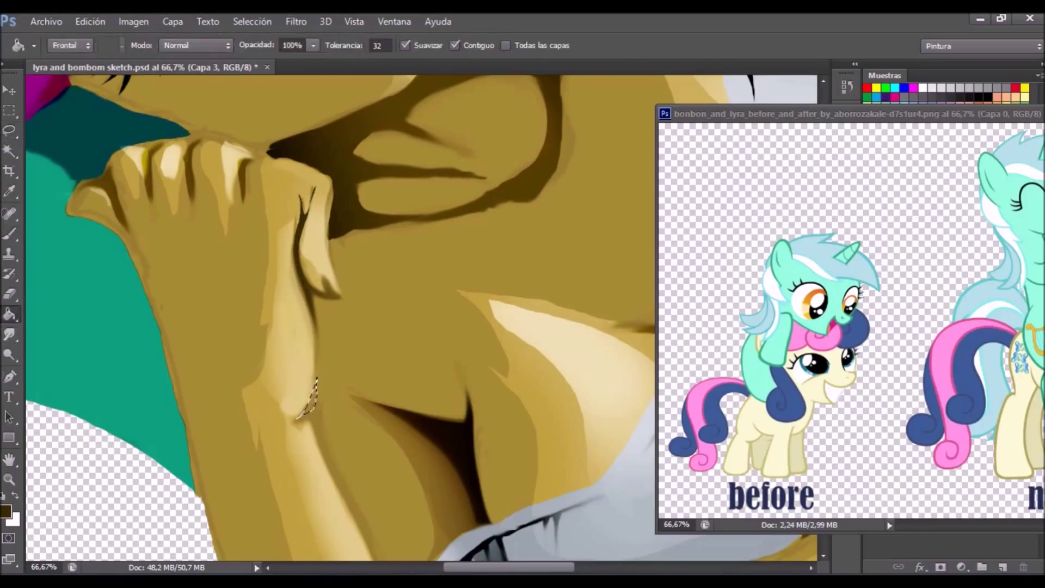
{"action": "key", "text": "r"}
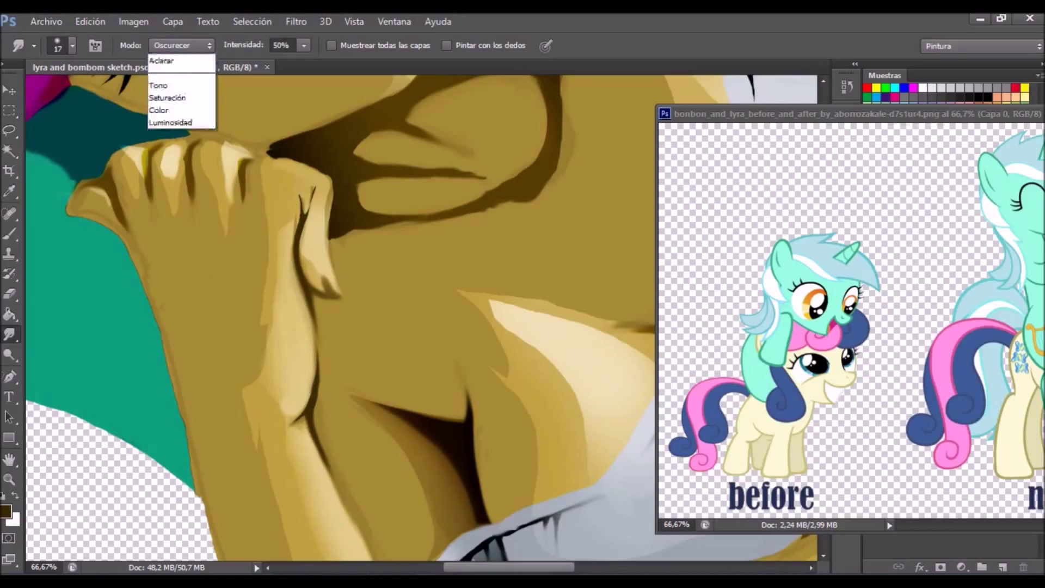
Set the Smudge tool's blending mode to Darken (Oscurecer).
{"action": "left_click", "coordinate": [182, 46]}
{"action": "left_click", "coordinate": [163, 87]}
{"action": "left_click", "coordinate": [9, 130]}
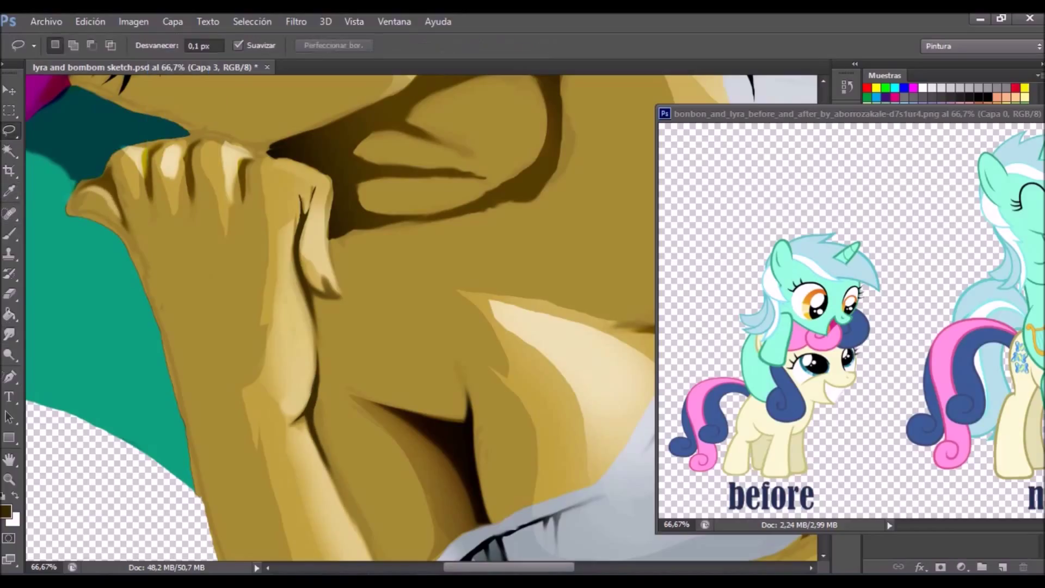
{"action": "key", "text": "g"}
{"action": "key", "text": "r"}
Zoom in on the pony's hand, smudge darker tone into a fingertip, then undo it.
{"action": "key", "text": "h"}
{"action": "key", "text": "ctrl+0"}
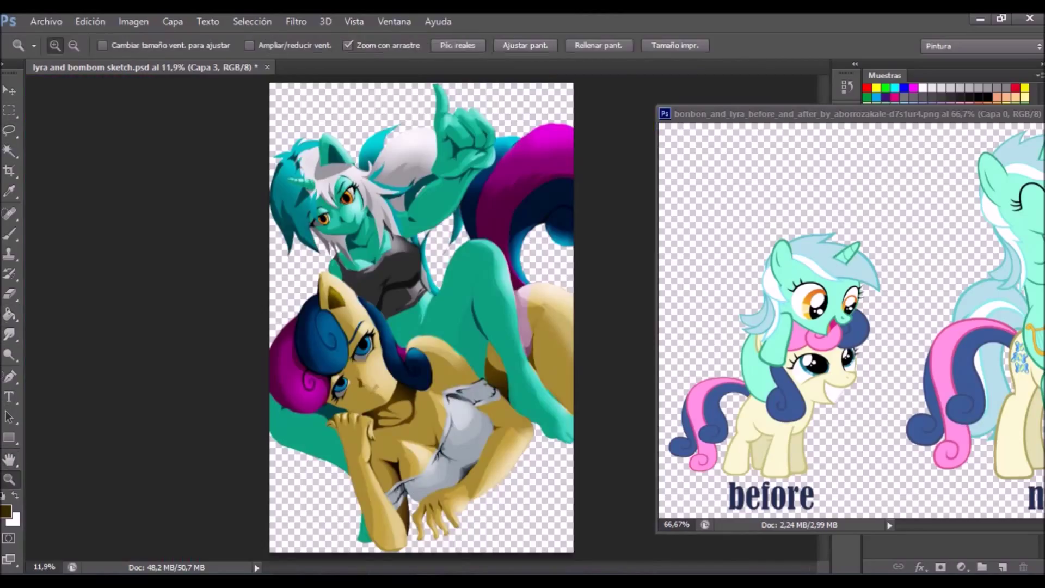
{"action": "key", "text": "z"}
{"action": "scroll", "coordinate": [457, 503], "scroll_direction": "up", "scroll_amount": 4}
{"action": "key", "text": "l"}
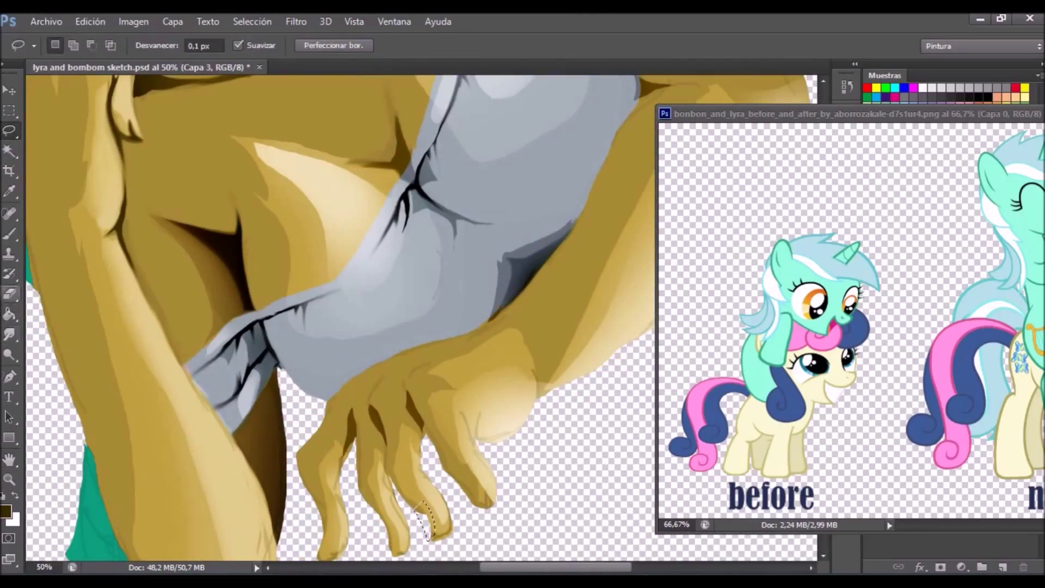
{"action": "key", "text": "r"}
{"action": "left_click", "coordinate": [72, 45]}
{"action": "left_click_drag", "start_coordinate": [422, 509], "coordinate": [430, 536]}
{"action": "scroll", "coordinate": [447, 545], "scroll_direction": "up", "scroll_amount": 2}
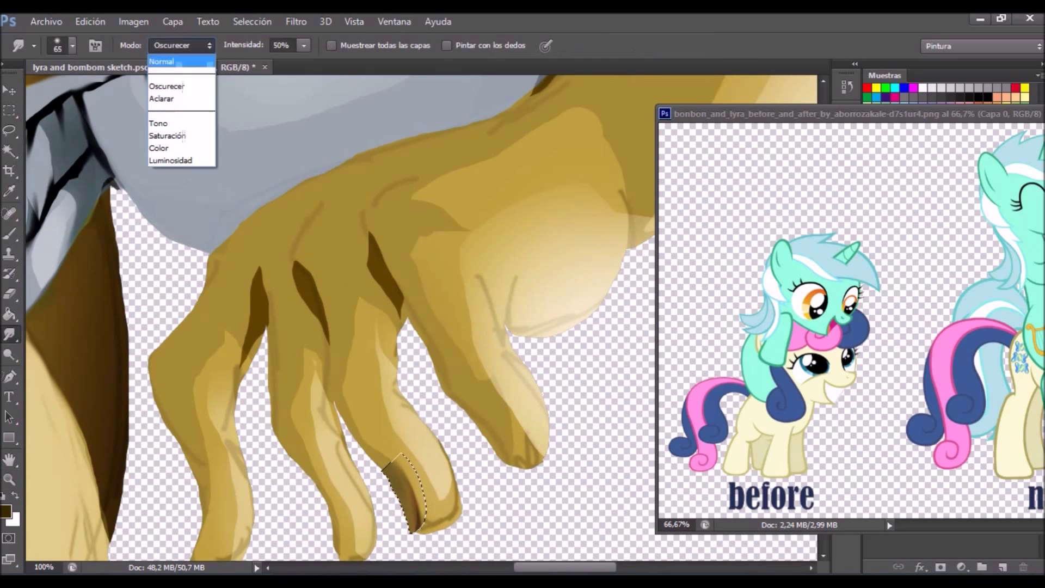
{"action": "key", "text": "ctrl+alt+z"}
Lasso the fingertips, excluding the leftmost, and fill them dark brown.
{"action": "key", "text": "l"}
{"action": "left_click_drag", "start_coordinate": [528, 422], "coordinate": [506, 463]}
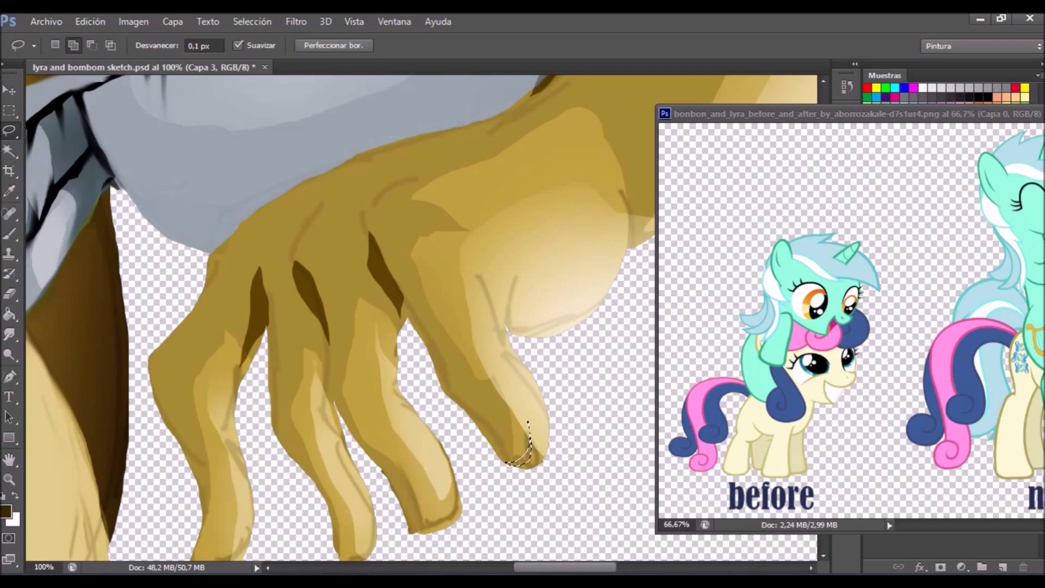
{"action": "scroll", "coordinate": [422, 318], "scroll_direction": "down", "scroll_amount": 3}
{"action": "left_click_drag", "start_coordinate": [196, 463], "coordinate": [226, 440]}
{"action": "key", "text": "alt+BackSpace"}
{"action": "key", "text": "ctrl+d"}
Return the Smudge tool to Darken mode and clear the fingertip selection.
{"action": "key", "text": "r"}
{"action": "left_click", "coordinate": [181, 45]}
{"action": "left_click", "coordinate": [174, 86]}
{"action": "key", "text": "l"}
{"action": "key", "text": "e"}
{"action": "key", "text": "l"}
{"action": "key", "text": "ctrl+d"}
{"action": "key", "text": "e"}
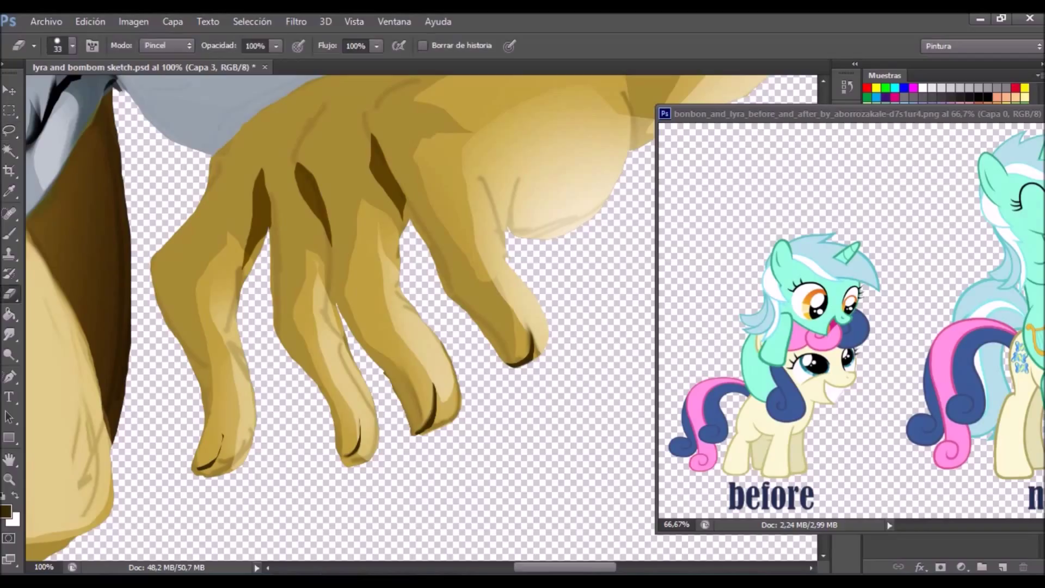
Erase the stray sketch line on the pony's hand with the Eraser.
{"action": "key", "text": "l"}
{"action": "key", "text": "e"}
{"action": "left_click_drag", "start_coordinate": [236, 340], "coordinate": [258, 389]}
{"action": "key", "text": "l"}
{"action": "key", "text": "e"}
{"action": "key", "text": "l"}
Outline a finger for shading and fit the whole painting on screen.
{"action": "left_click_drag", "start_coordinate": [404, 197], "coordinate": [448, 294]}
{"action": "key", "text": "e"}
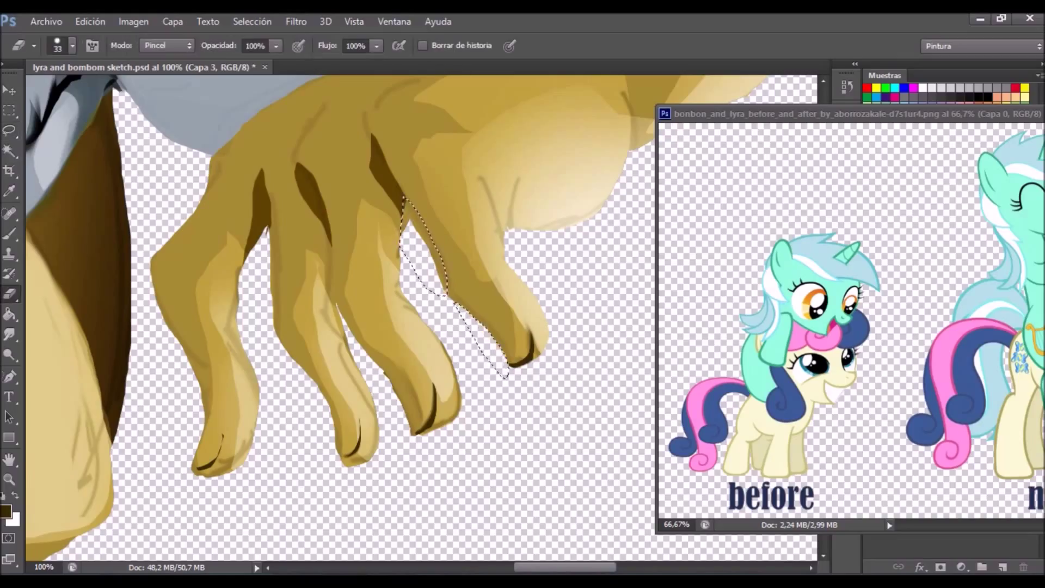
{"action": "key", "text": "l"}
{"action": "key", "text": "h"}
{"action": "key", "text": "ctrl+0"}
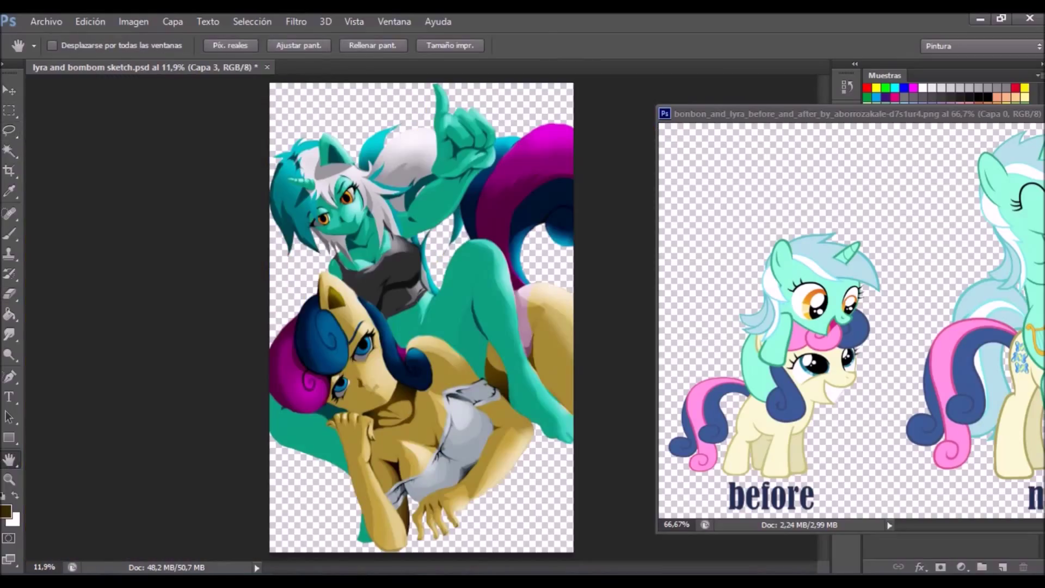
Zoom in on the unicorn's raised fist and set the smudge brush size.
{"action": "left_click", "coordinate": [457, 90]}
{"action": "key", "text": "r"}
{"action": "left_click", "coordinate": [72, 46]}
{"action": "key", "text": "Escape"}
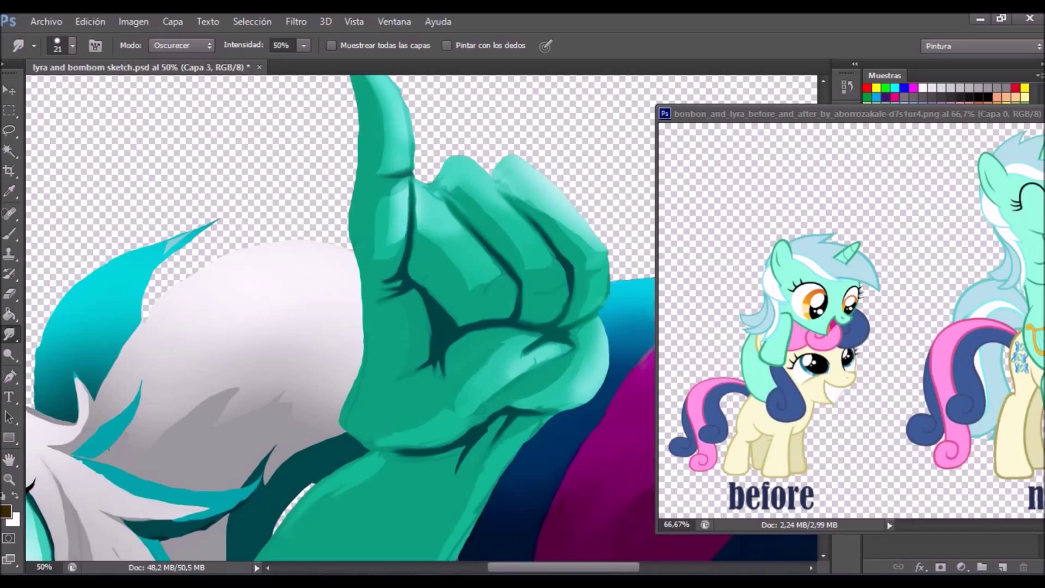
{"action": "key", "text": "h"}
{"action": "mouse_move", "coordinate": [272, 327]}
{"action": "left_mouse_down"}
{"action": "mouse_move", "coordinate": [561, 328]}
{"action": "mouse_move", "coordinate": [71, 326]}
{"action": "left_mouse_up"}
{"action": "key", "text": "r"}
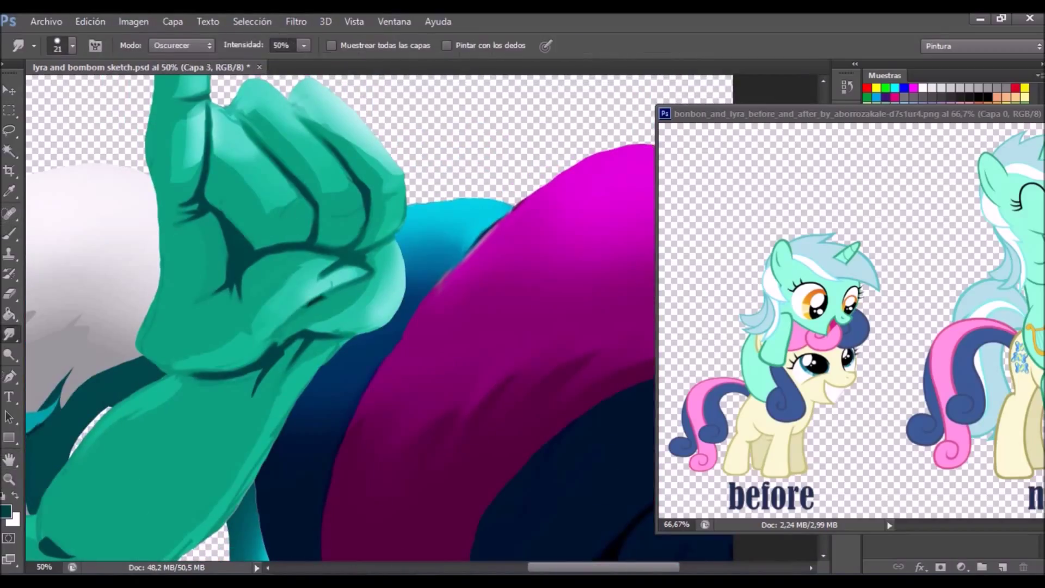
Smudge in Lighten (Aclarar) mode over the white fur beside the fist.
{"action": "left_click", "coordinate": [182, 45]}
{"action": "left_click", "coordinate": [169, 93]}
{"action": "left_click_drag", "start_coordinate": [146, 308], "coordinate": [139, 360]}
{"action": "left_click", "coordinate": [73, 45]}
{"action": "key", "text": "Escape"}
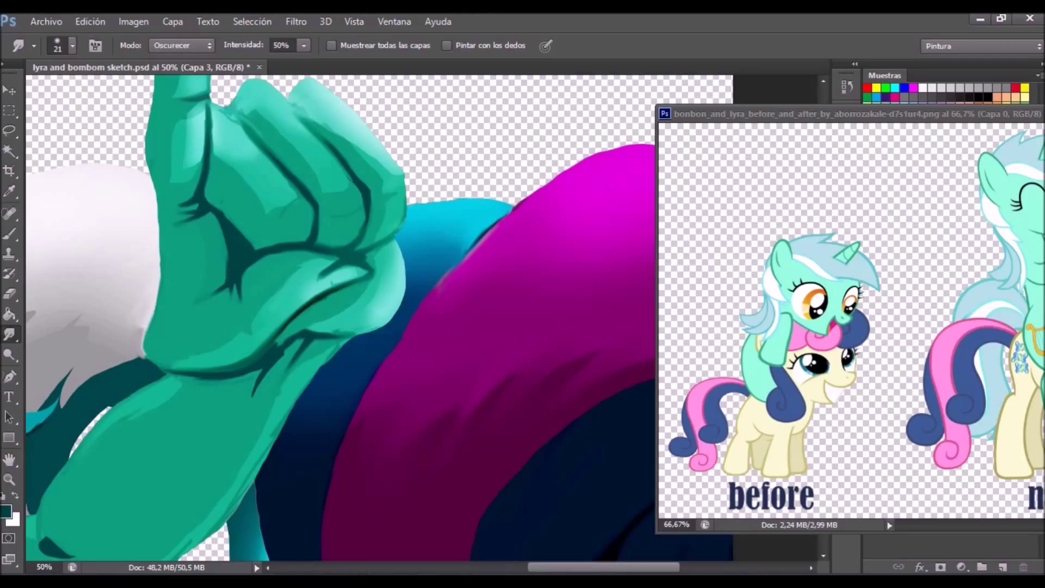
{"action": "key", "text": "h"}
{"action": "key", "text": "ctrl+0"}
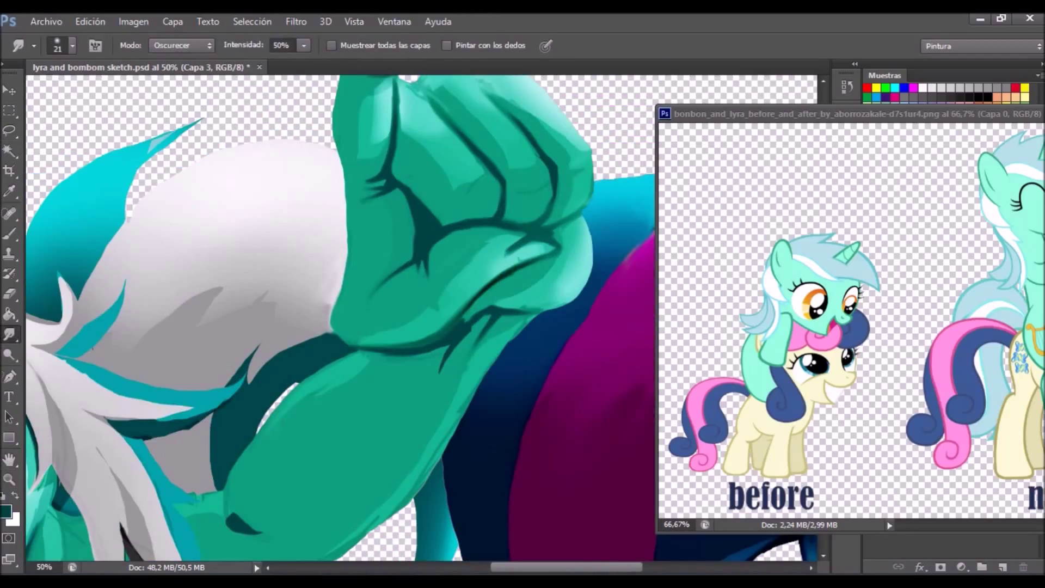
Lasso the gap between the fist's fingers and shade it with a gradient.
{"action": "key", "text": "l"}
{"action": "left_click_drag", "start_coordinate": [378, 192], "coordinate": [395, 277]}
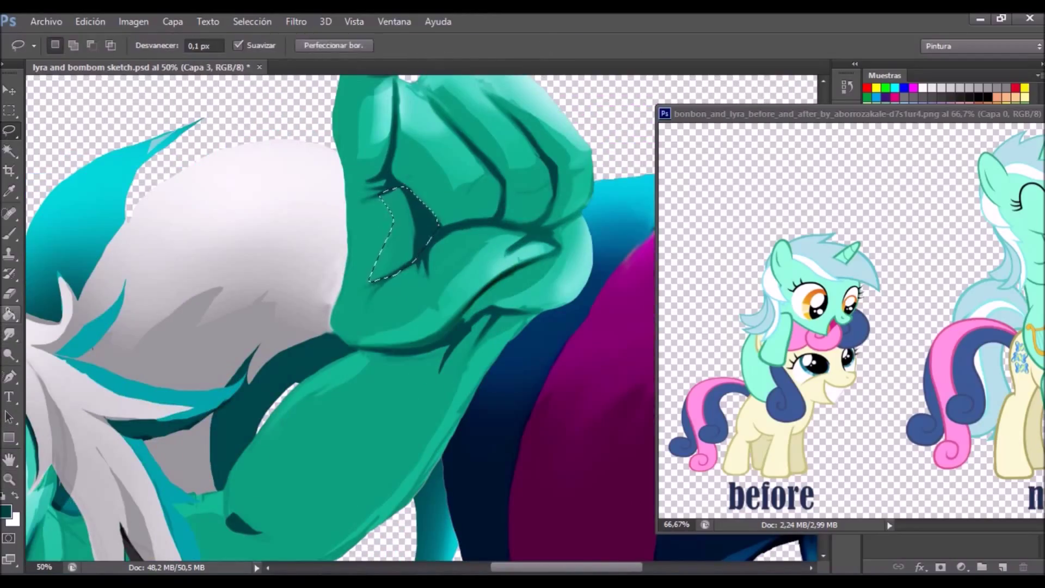
{"action": "key", "text": "g"}
{"action": "left_click_drag", "start_coordinate": [482, 192], "coordinate": [481, 192]}
{"action": "key", "text": "ctrl+d"}
{"action": "key", "text": "l"}
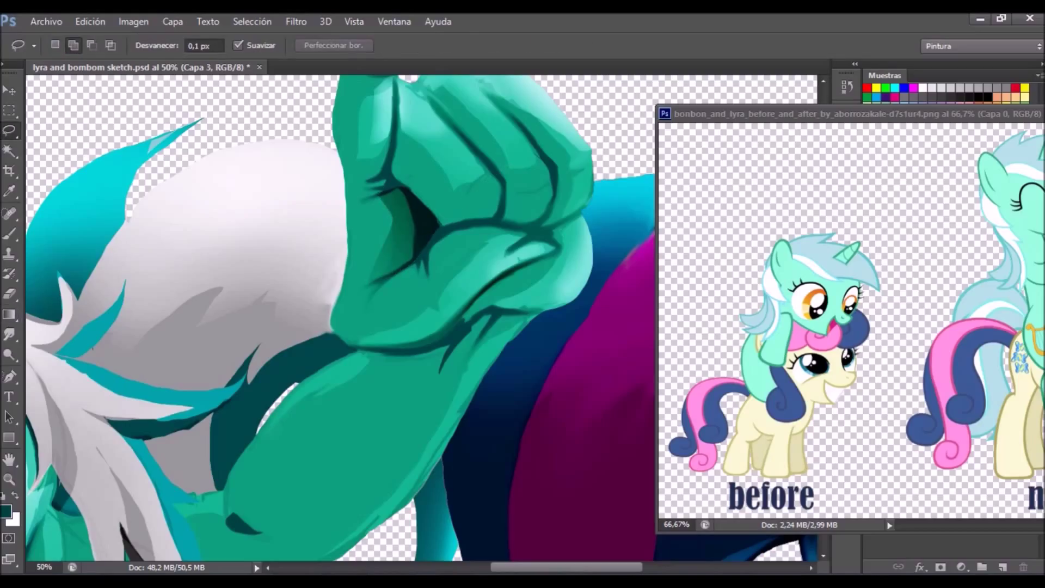
Sample the fist's teal, adjust Hue/Saturation lightness, and set smudging to lighten.
{"action": "key", "text": "i"}
{"action": "key", "text": "ctrl+u"}
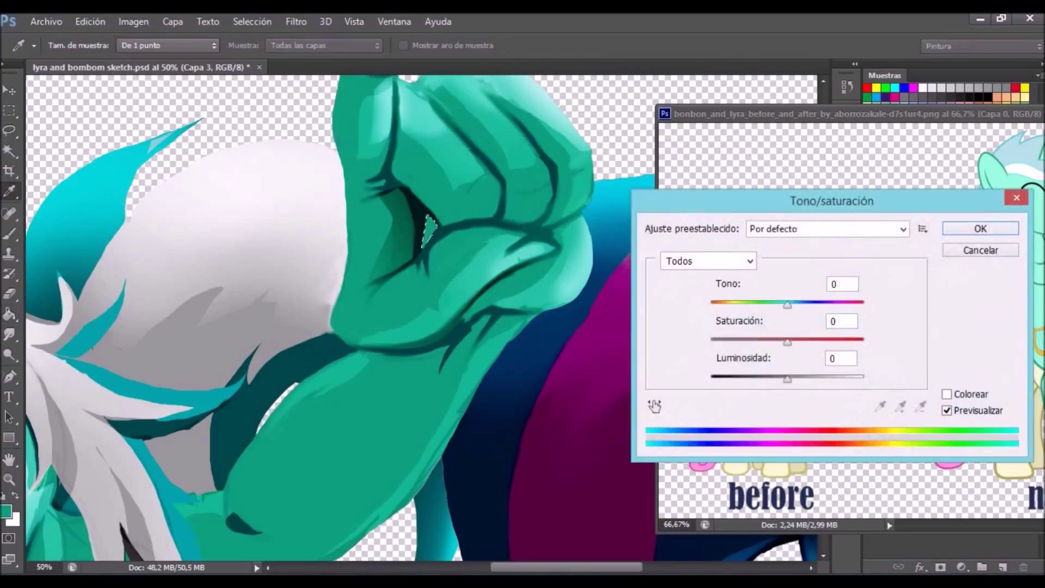
{"action": "key", "text": "Return"}
{"action": "left_click", "coordinate": [10, 334]}
{"action": "left_click", "coordinate": [181, 45]}
{"action": "left_click", "coordinate": [164, 94]}
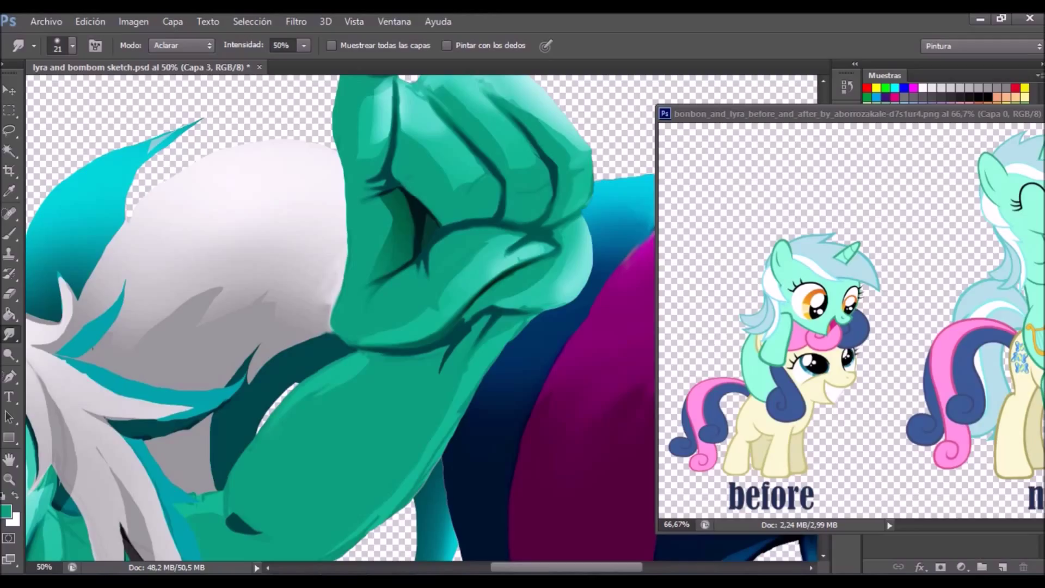
Zoom in on the pony and outline the teal leg's shadow above the shoulder.
{"action": "key", "text": "h"}
{"action": "key", "text": "ctrl+0"}
{"action": "key", "text": "z"}
{"action": "left_click", "coordinate": [491, 388]}
{"action": "key", "text": "i"}
{"action": "key", "text": "l"}
{"action": "left_click_drag", "start_coordinate": [383, 266], "coordinate": [453, 185]}
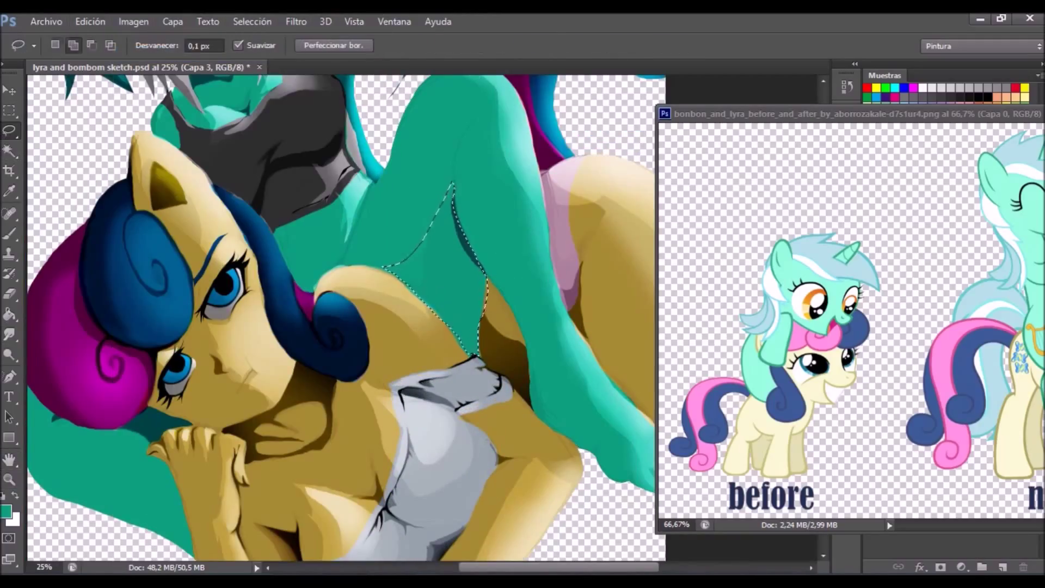
Set up the Dodge tool with its tonal range limited to Shadows.
{"action": "left_click", "coordinate": [89, 21]}
{"action": "key", "text": "Escape"}
{"action": "left_click", "coordinate": [9, 314]}
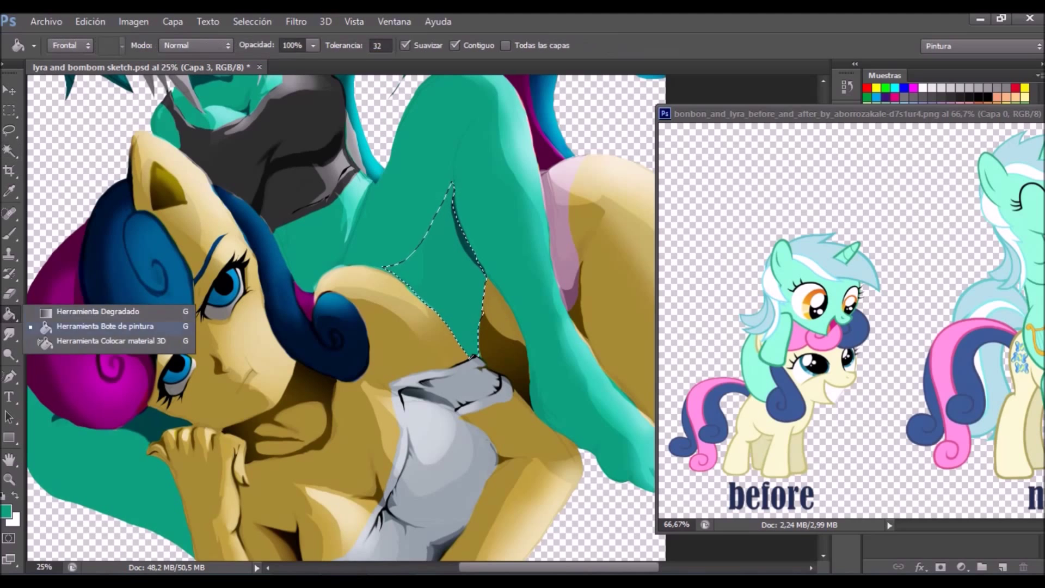
{"action": "left_click", "coordinate": [9, 333]}
{"action": "left_click", "coordinate": [9, 355]}
{"action": "left_click", "coordinate": [185, 45]}
{"action": "left_click", "coordinate": [167, 61]}
{"action": "left_click", "coordinate": [185, 45]}
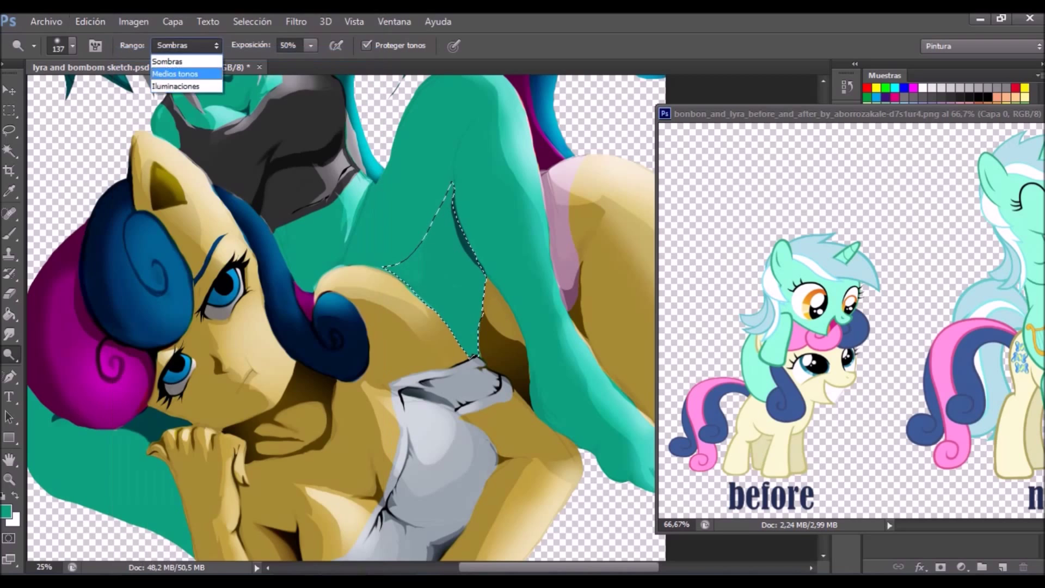
{"action": "left_click", "coordinate": [72, 45]}
{"action": "left_click", "coordinate": [133, 21]}
{"action": "left_click", "coordinate": [185, 45]}
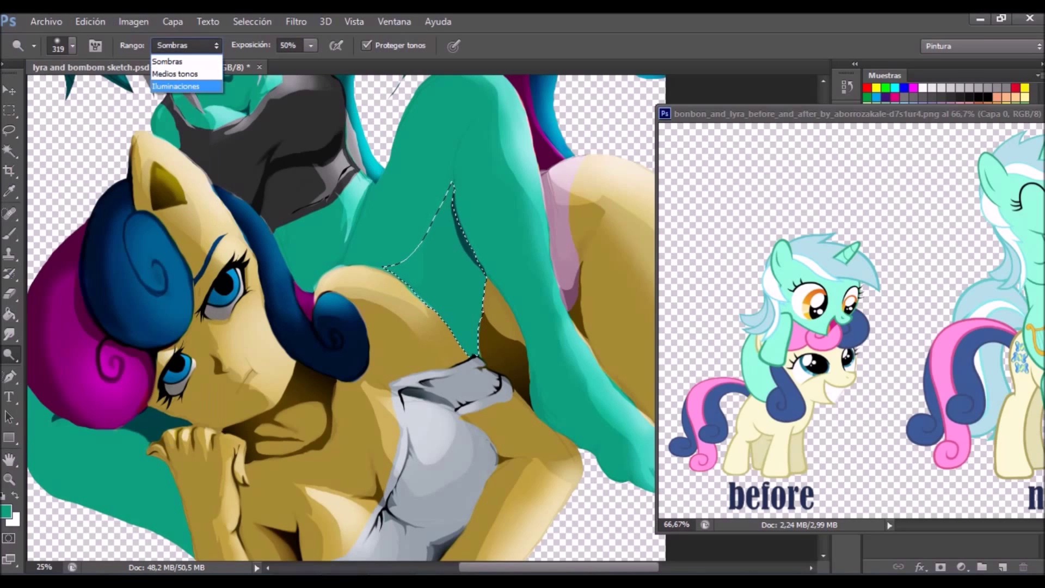
Switch to the Burn tool, enlarge its brush to 484 px, and fit the painting in view.
{"action": "left_click", "coordinate": [90, 22]}
{"action": "right_click", "coordinate": [9, 355]}
{"action": "left_click", "coordinate": [92, 366]}
{"action": "left_click", "coordinate": [72, 46]}
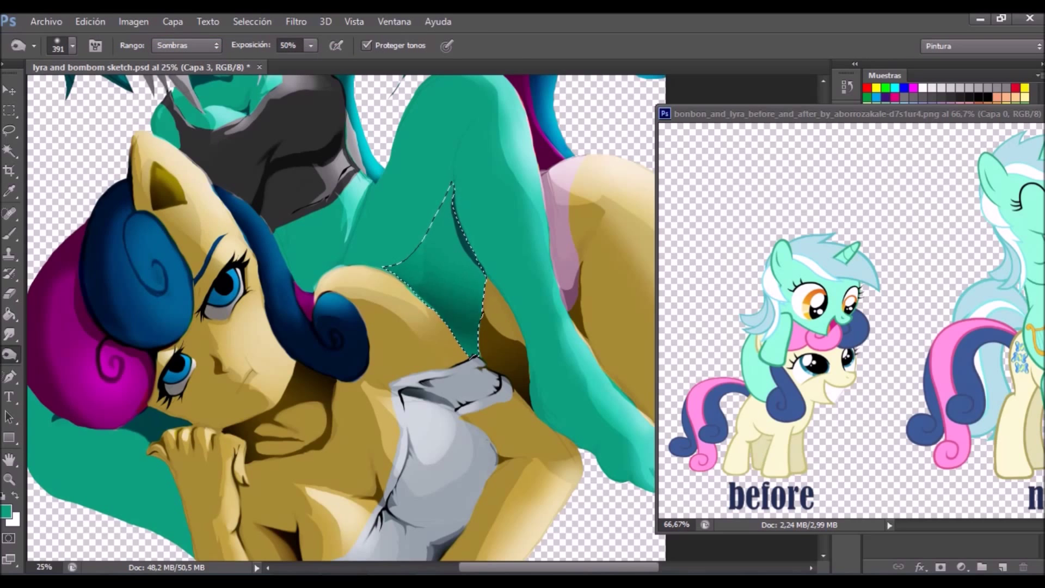
{"action": "key", "text": "h"}
{"action": "key", "text": "ctrl+0"}
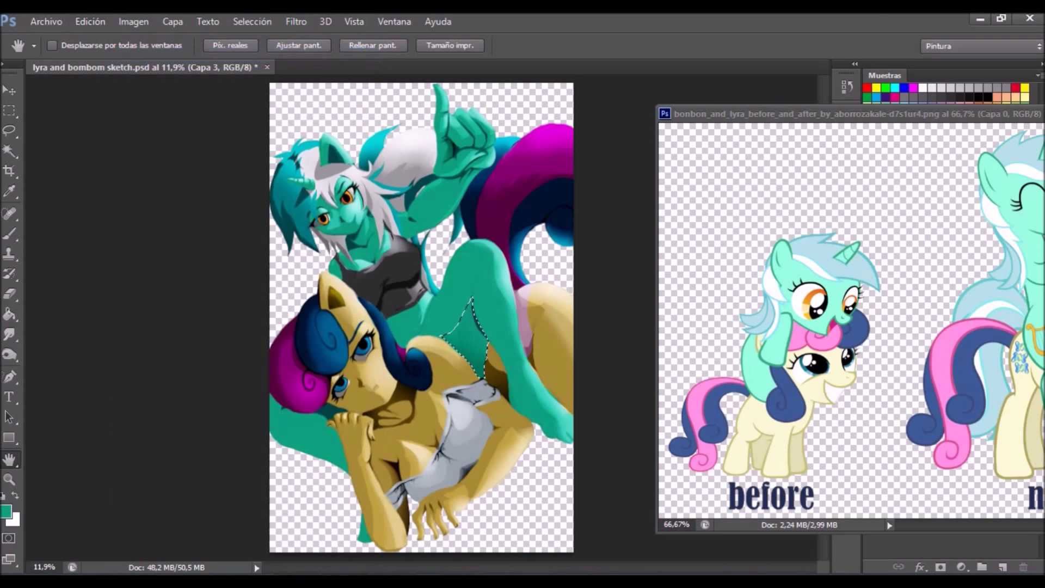
{"action": "key", "text": "o"}
{"action": "left_click", "coordinate": [73, 45]}
{"action": "left_click", "coordinate": [73, 45]}
{"action": "left_click", "coordinate": [73, 45]}
Apply a Color Balance adjustment with Cyan-Red at +30, then zoom back to the leg.
{"action": "left_click", "coordinate": [133, 21]}
{"action": "left_click", "coordinate": [376, 155]}
{"action": "type", "text": "30"}
{"action": "key", "text": "Return"}
{"action": "left_click", "coordinate": [90, 22]}
{"action": "left_click", "coordinate": [235, 51]}
{"action": "key", "text": "z"}
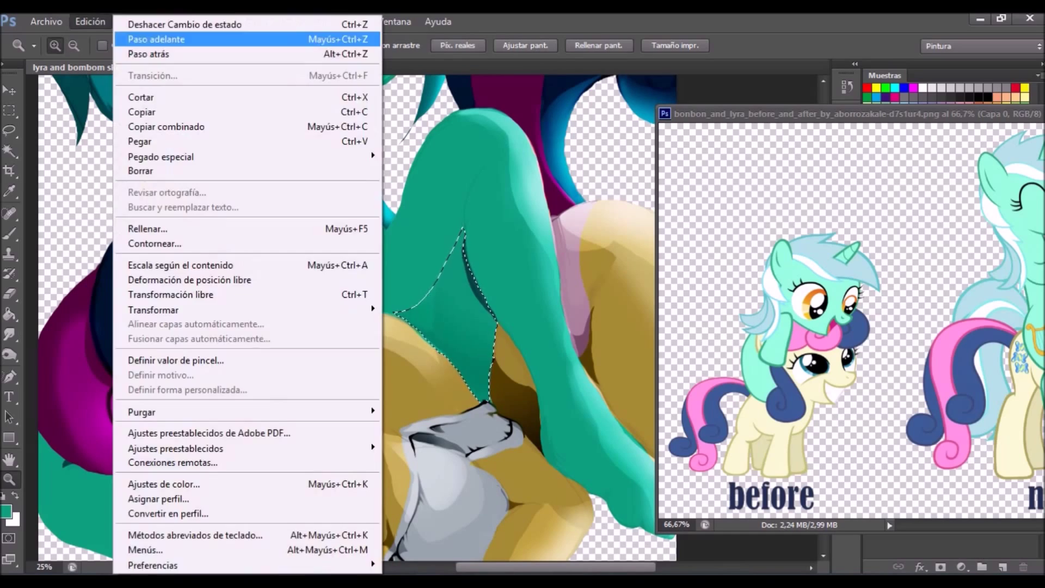
Dodge inside the outlined leg area, then darken the shadow on the teal leg.
{"action": "right_click", "coordinate": [10, 355]}
{"action": "left_click", "coordinate": [65, 353]}
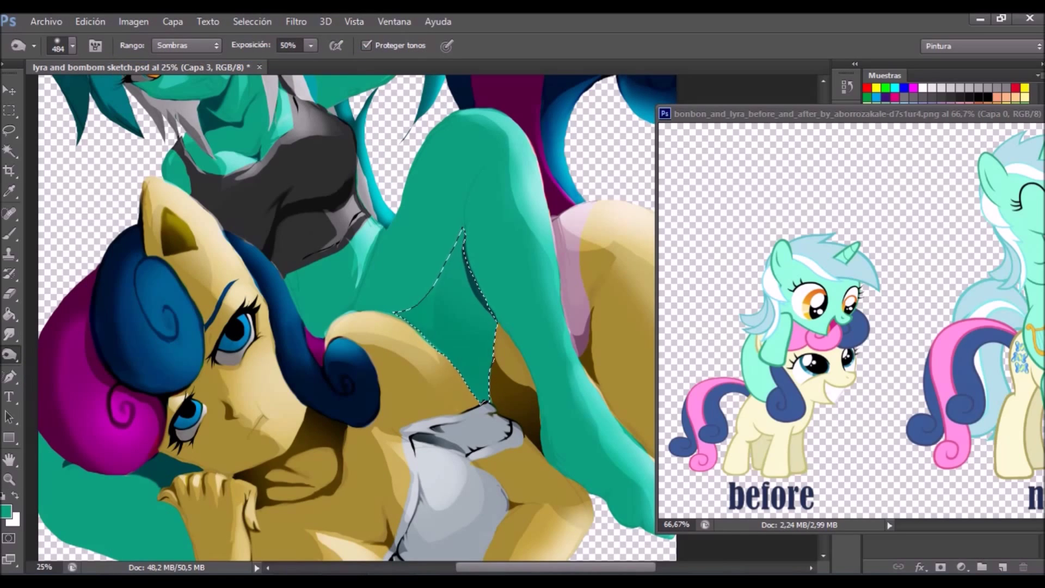
{"action": "left_click_drag", "start_coordinate": [469, 375], "coordinate": [479, 392]}
{"action": "left_click_drag", "start_coordinate": [463, 256], "coordinate": [474, 304]}
Burn the shadows under the unicorn's jaw and along its neck darker.
{"action": "key", "text": "l"}
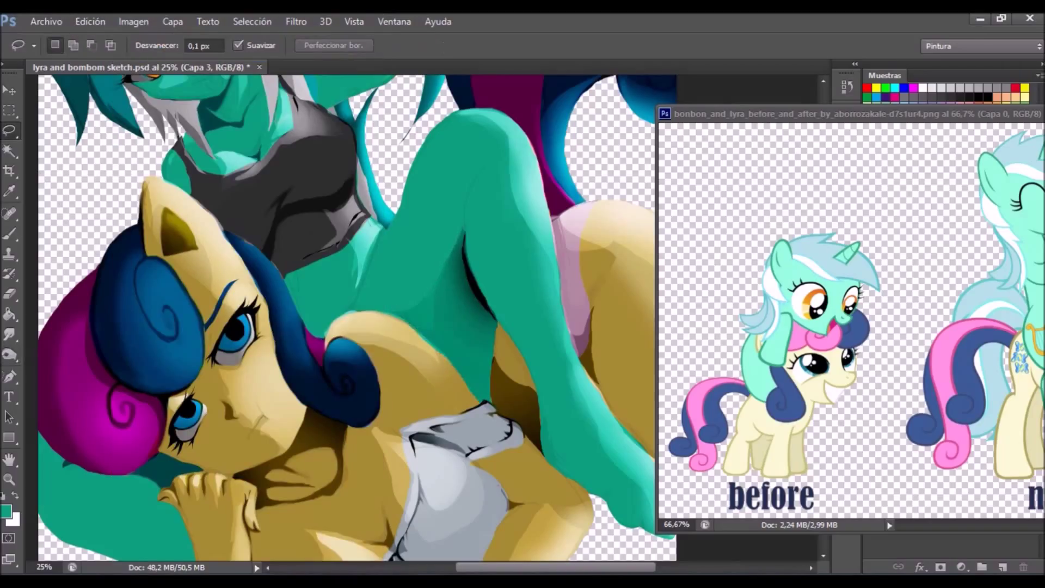
{"action": "scroll", "coordinate": [231, 132], "scroll_direction": "up", "scroll_amount": 4}
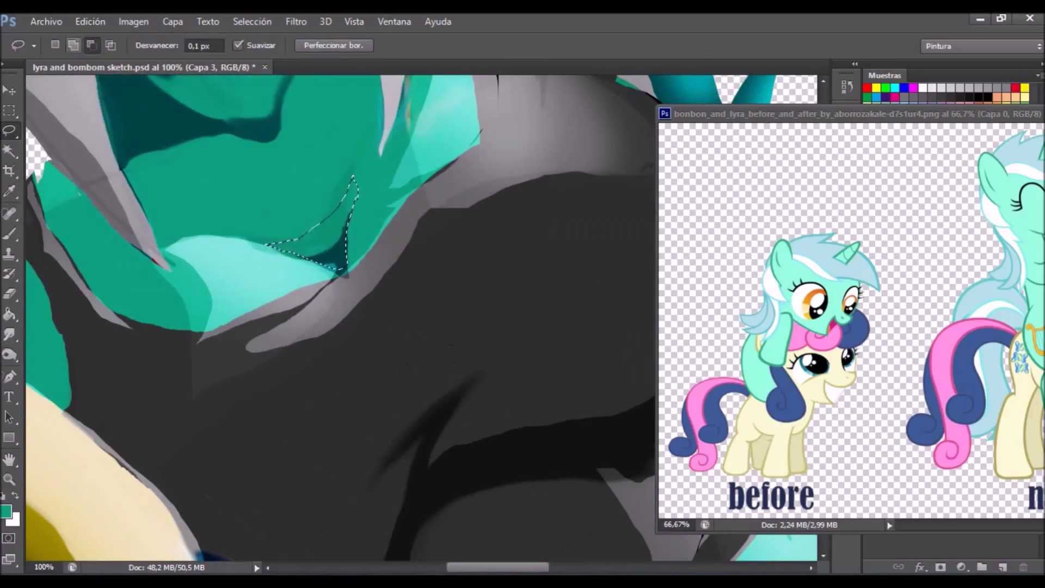
{"action": "key", "text": "o"}
{"action": "left_click_drag", "start_coordinate": [304, 255], "coordinate": [343, 240]}
{"action": "key", "text": "l"}
{"action": "scroll", "coordinate": [421, 299], "scroll_direction": "up", "scroll_amount": 5}
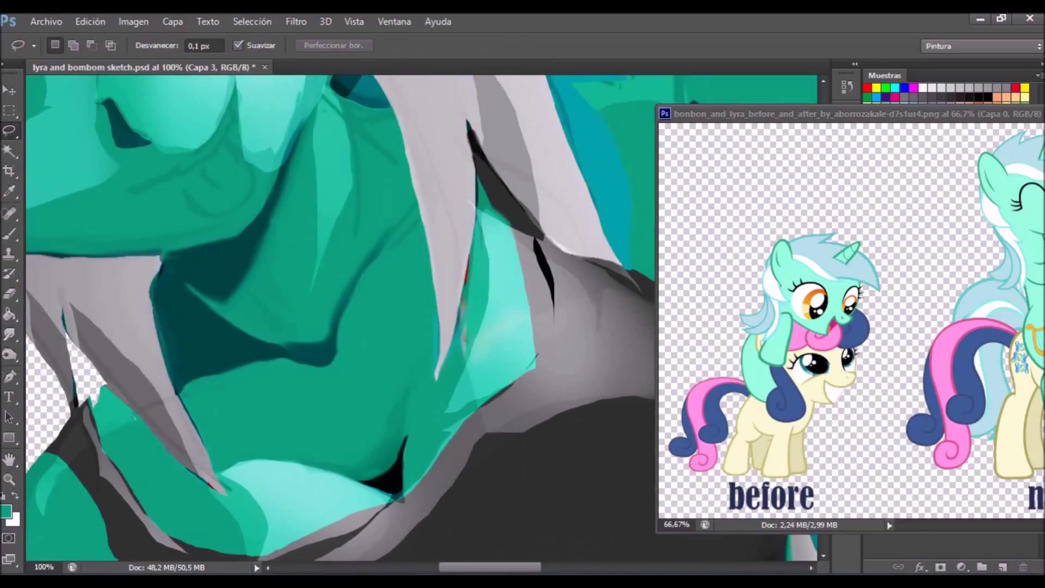
{"action": "key", "text": "o"}
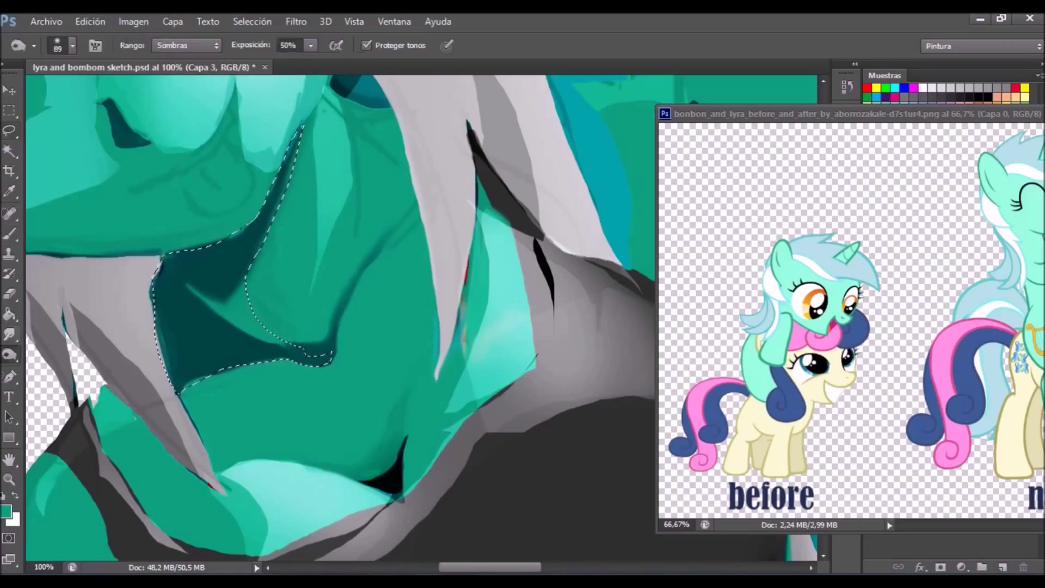
{"action": "left_click_drag", "start_coordinate": [284, 164], "coordinate": [174, 288]}
{"action": "left_click_drag", "start_coordinate": [283, 136], "coordinate": [174, 381]}
{"action": "left_click_drag", "start_coordinate": [261, 283], "coordinate": [163, 381]}
Lasso another neck shadow, burn it darker, and clear the selection.
{"action": "key", "text": "l"}
{"action": "key", "text": "ctrl+d"}
{"action": "left_click_drag", "start_coordinate": [158, 261], "coordinate": [163, 381]}
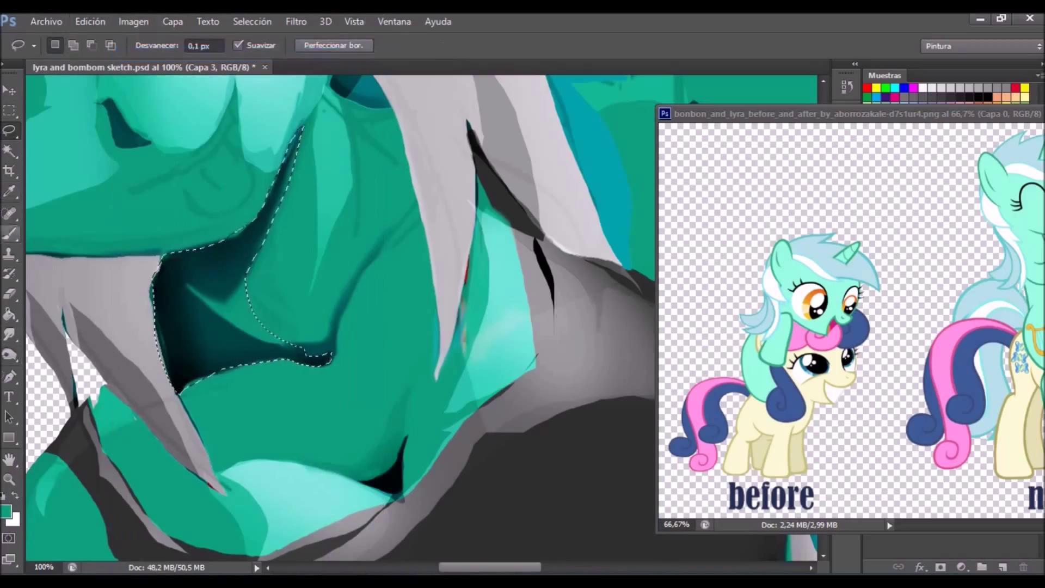
{"action": "key", "text": "o"}
{"action": "left_click_drag", "start_coordinate": [283, 136], "coordinate": [218, 245]}
{"action": "key", "text": "l"}
{"action": "key", "text": "ctrl+d"}
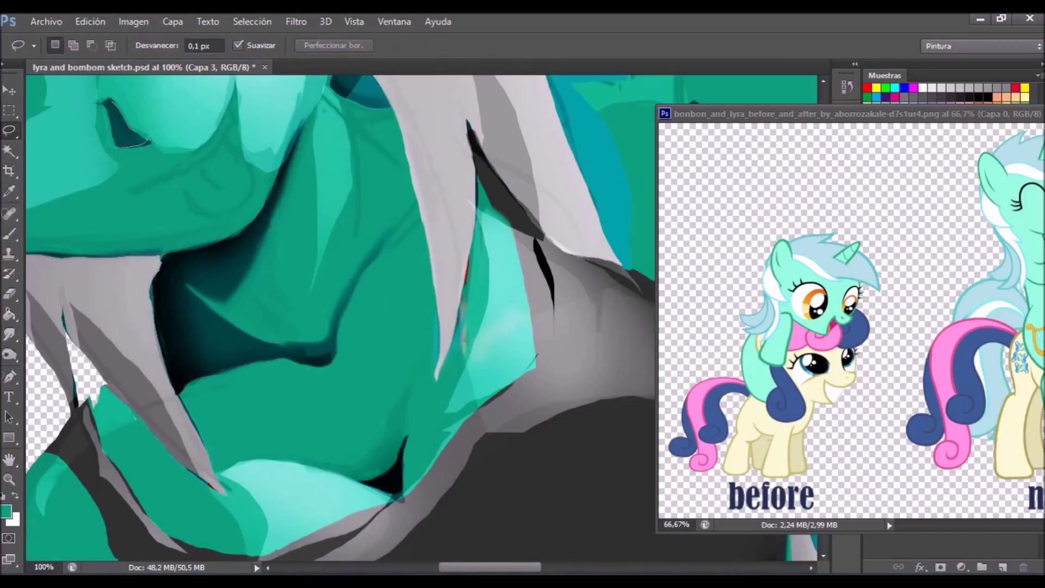
Smudge the dark upper-left area and reduce the Smudge brush size to 10.
{"action": "key", "text": "r"}
{"action": "left_click_drag", "start_coordinate": [111, 107], "coordinate": [144, 144]}
{"action": "key", "text": "l"}
{"action": "key", "text": "r"}
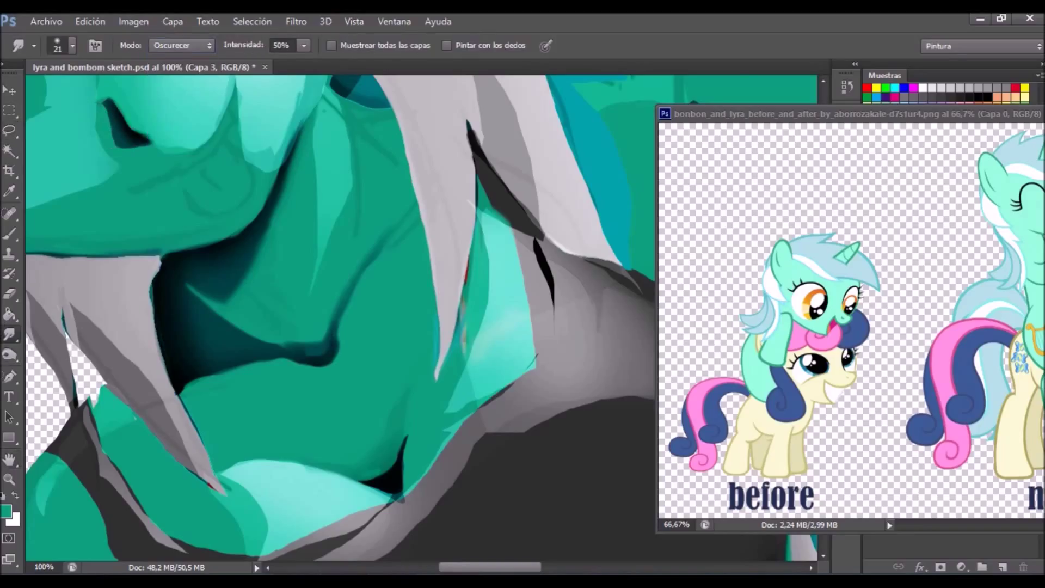
{"action": "left_click_drag", "start_coordinate": [327, 272], "coordinate": [332, 392]}
{"action": "left_click", "coordinate": [72, 45]}
{"action": "left_click_drag", "start_coordinate": [33, 109], "coordinate": [27, 109]}
{"action": "key", "text": "Return"}
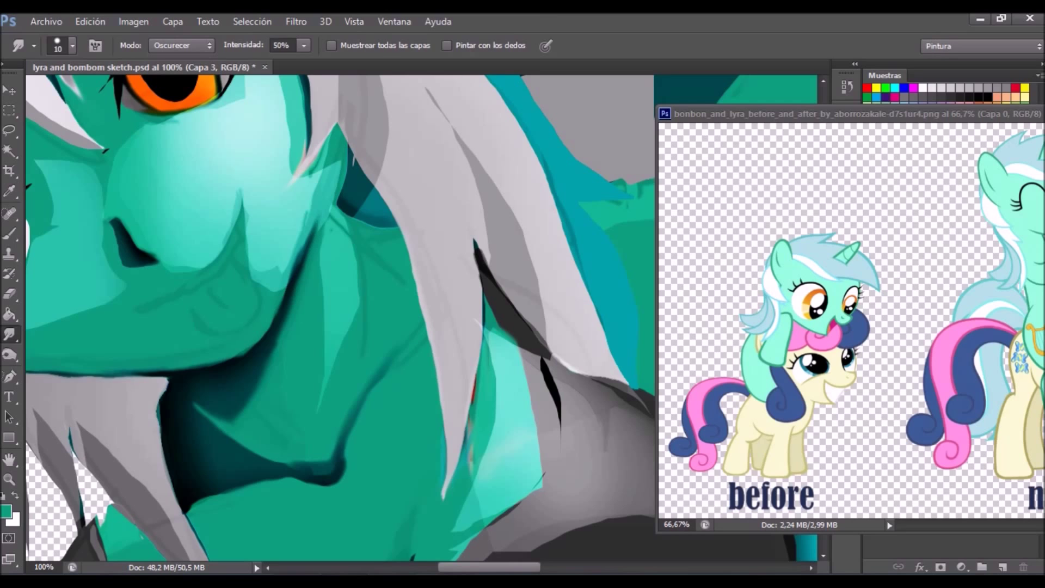
Lasso a thin strip along the neck line and fit the whole picture in view.
{"action": "key", "text": "l"}
{"action": "left_click_drag", "start_coordinate": [338, 214], "coordinate": [346, 390]}
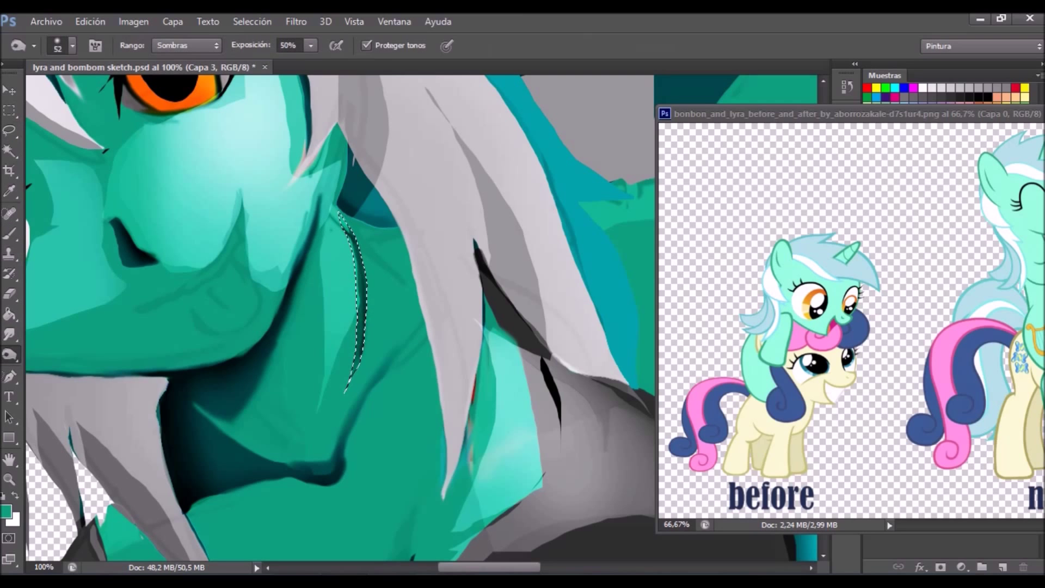
{"action": "key", "text": "ctrl+0"}
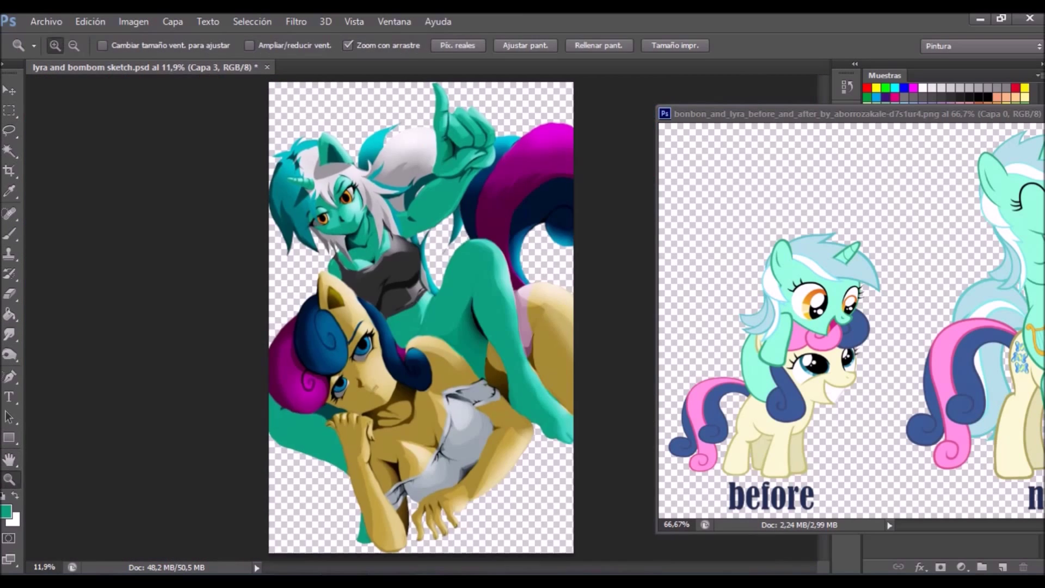
Lasso the unicorn's arm crease and darken it with the Burn tool.
{"action": "left_click", "coordinate": [474, 152]}
{"action": "left_click_drag", "start_coordinate": [469, 173], "coordinate": [469, 269]}
{"action": "key", "text": "r"}
{"action": "key", "text": "o"}
{"action": "left_click_drag", "start_coordinate": [490, 179], "coordinate": [519, 240]}
Lasso the unicorn's inner ear and burn it darker.
{"action": "key", "text": "l"}
{"action": "key", "text": "z"}
{"action": "key", "text": "ctrl+0"}
{"action": "left_click", "coordinate": [339, 125]}
{"action": "key", "text": "r"}
{"action": "key", "text": "l"}
{"action": "left_click_drag", "start_coordinate": [289, 283], "coordinate": [354, 284]}
{"action": "key", "text": "o"}
{"action": "left_click_drag", "start_coordinate": [305, 256], "coordinate": [327, 273]}
Magic-wand select the shadow beside the pony's nose.
{"action": "key", "text": "z"}
{"action": "key", "text": "ctrl+0"}
{"action": "left_click", "coordinate": [327, 289]}
{"action": "key", "text": "r"}
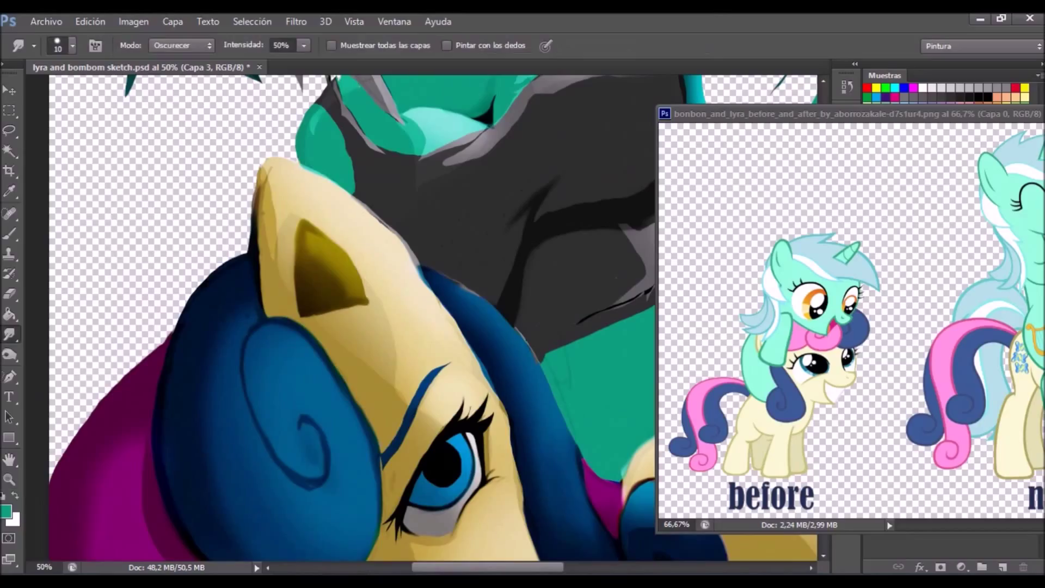
{"action": "key", "text": "w"}
{"action": "key", "text": "o"}
{"action": "key", "text": "l"}
{"action": "left_click_drag", "start_coordinate": [381, 435], "coordinate": [348, 180]}
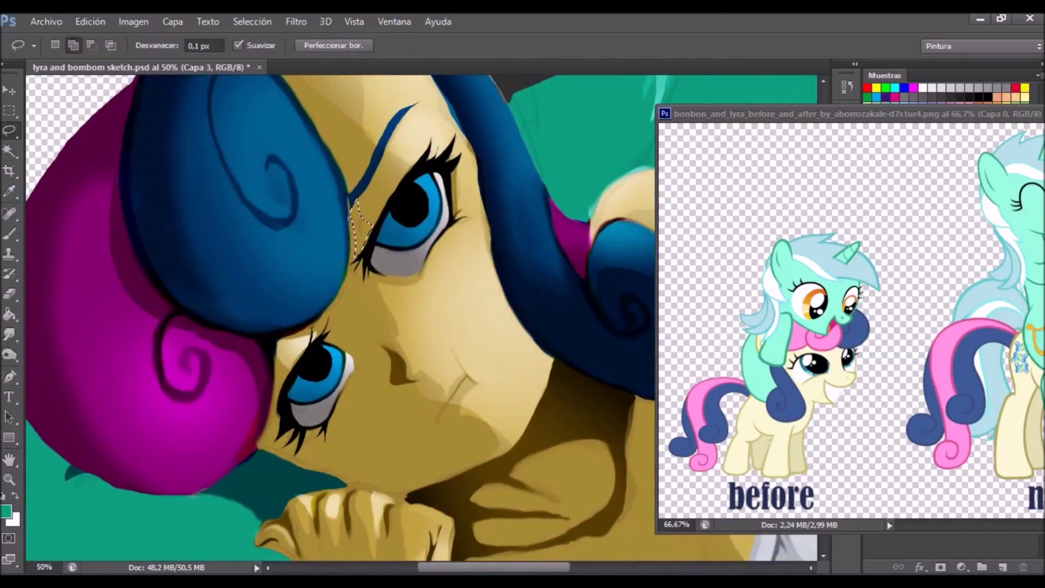
{"action": "key", "text": "w"}
{"action": "left_click", "coordinate": [400, 373]}
Enlarge the Burn brush to size 110.
{"action": "key", "text": "l"}
{"action": "key", "text": "o"}
{"action": "left_click", "coordinate": [72, 45]}
{"action": "left_click_drag", "start_coordinate": [58, 95], "coordinate": [68, 95]}
{"action": "key", "text": "Return"}
Burn the selected shadow between the legs, then deselect.
{"action": "key", "text": "h"}
{"action": "mouse_move", "coordinate": [422, 321]}
{"action": "left_mouse_down"}
{"action": "mouse_move", "coordinate": [421, 288]}
{"action": "mouse_move", "coordinate": [452, 381]}
{"action": "left_mouse_up"}
{"action": "key", "text": "h"}
{"action": "key", "text": "w"}
{"action": "key", "text": "o"}
{"action": "left_click_drag", "start_coordinate": [490, 272], "coordinate": [218, 273]}
{"action": "key", "text": "r"}
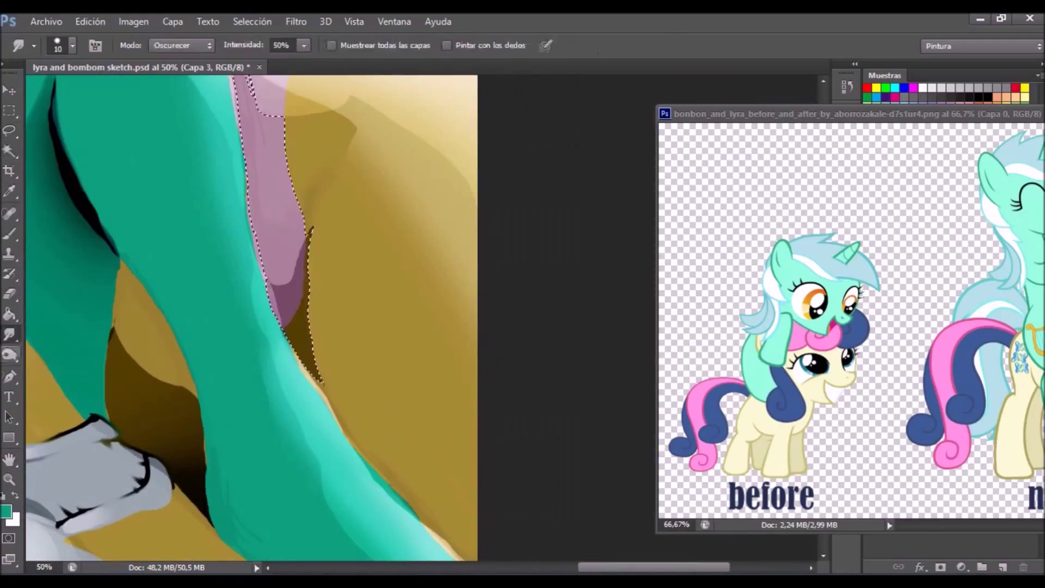
{"action": "key", "text": "o"}
{"action": "left_click_drag", "start_coordinate": [308, 234], "coordinate": [321, 381]}
{"action": "key", "text": "ctrl+d"}
Set the Smudge brush to size 39 and return it to Darken mode.
{"action": "key", "text": "r"}
{"action": "left_click", "coordinate": [72, 45]}
{"action": "key", "text": "shift+alt+g"}
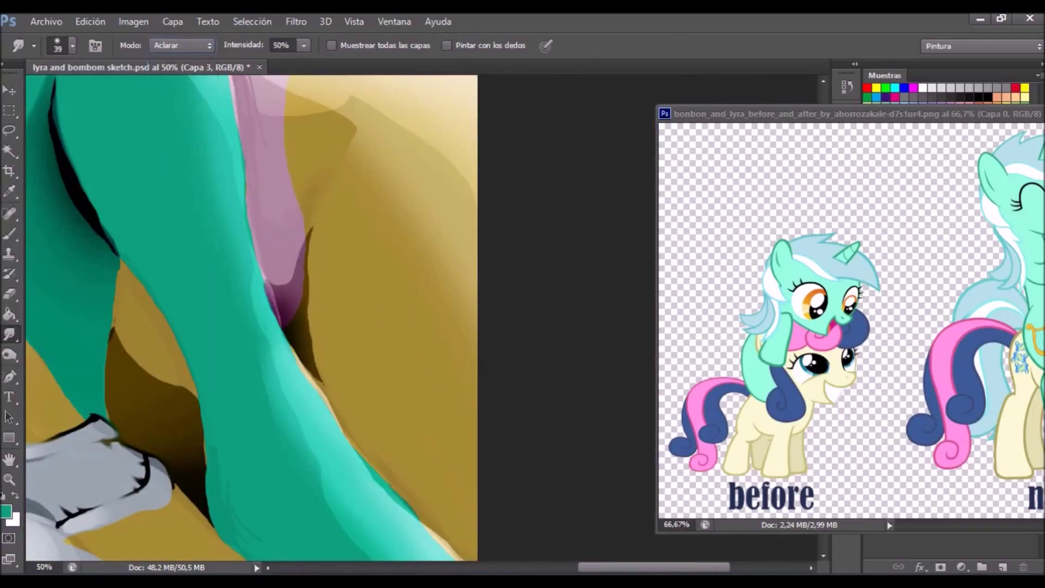
{"action": "key", "text": "shift+alt+k"}
{"action": "key", "text": "h"}
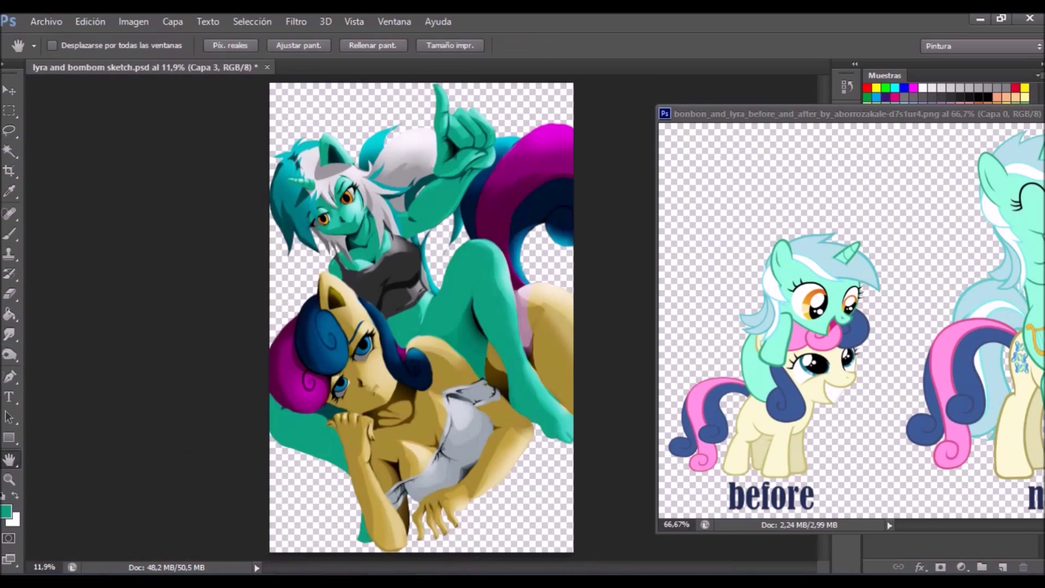
Zoom to 200% on the pink cloth and lasso its outline.
{"action": "key", "text": "z"}
{"action": "key", "text": "l"}
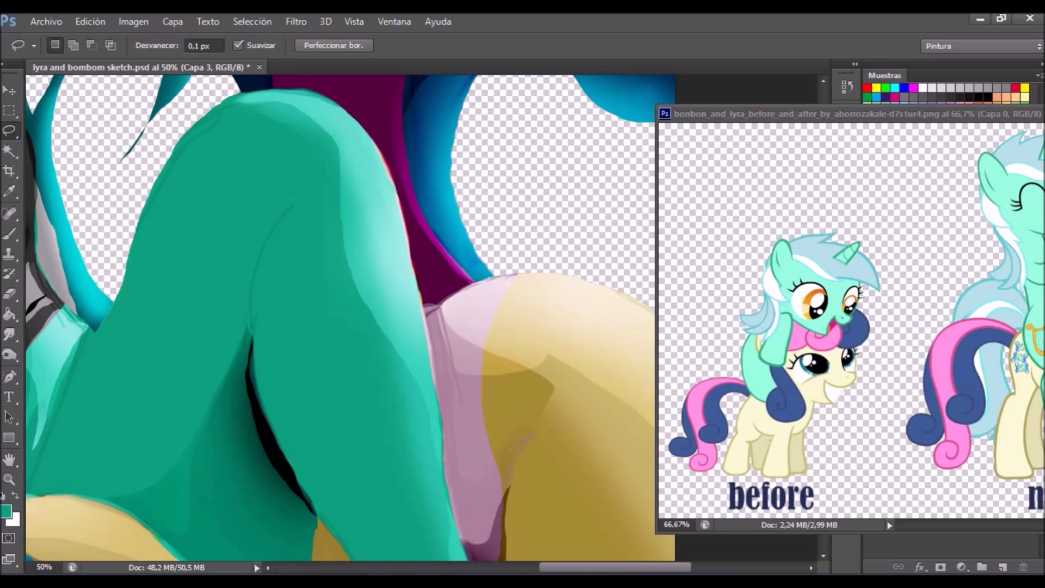
{"action": "key", "text": "o"}
{"action": "key", "text": "l"}
{"action": "key", "text": "z"}
{"action": "left_click", "coordinate": [523, 490]}
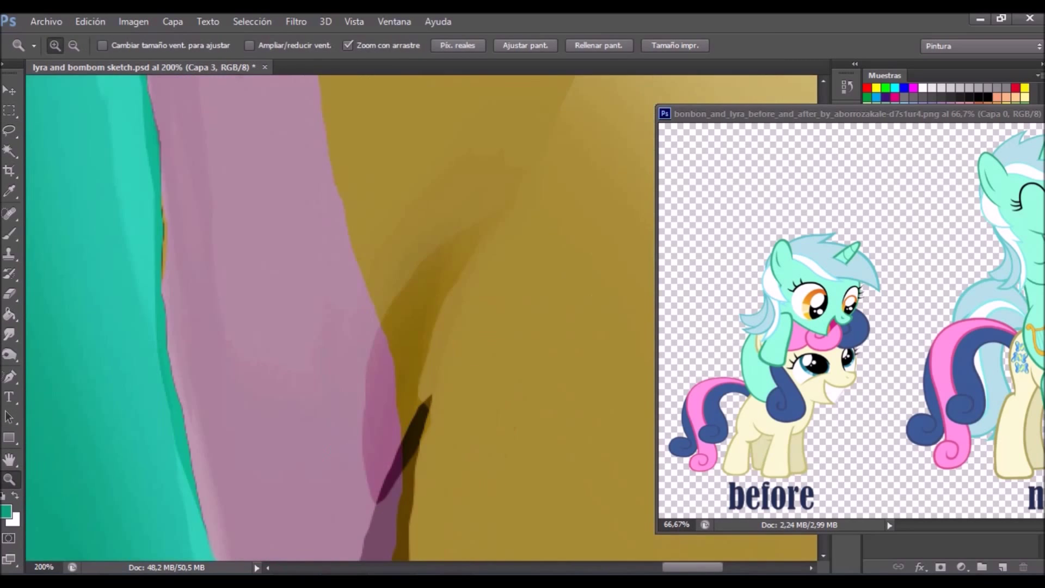
{"action": "key", "text": "h"}
{"action": "left_click_drag", "start_coordinate": [436, 272], "coordinate": [337, 314]}
{"action": "key", "text": "l"}
{"action": "left_click_drag", "start_coordinate": [371, 263], "coordinate": [381, 256]}
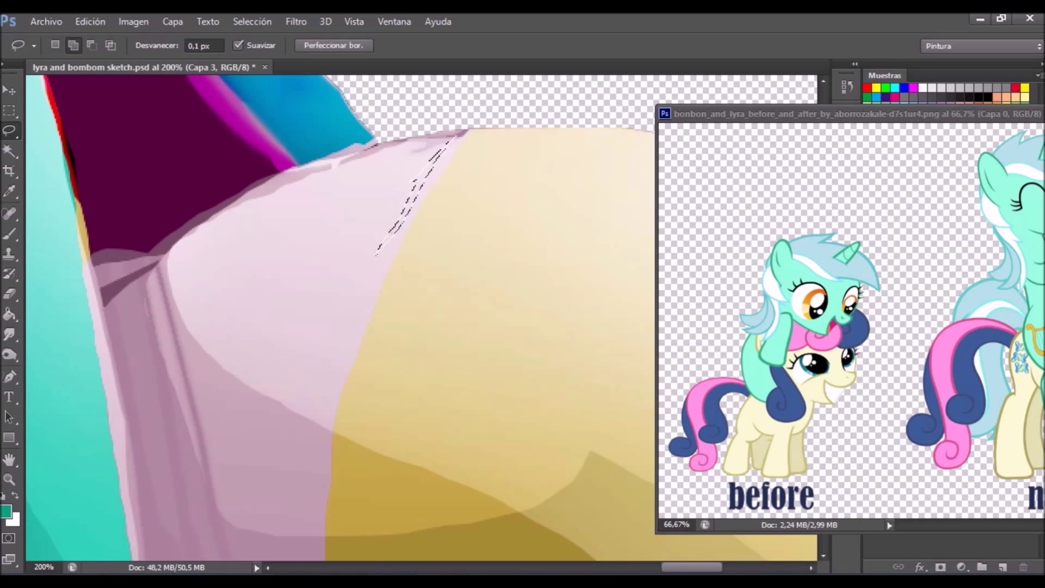
{"action": "left_click_drag", "start_coordinate": [457, 136], "coordinate": [304, 430]}
{"action": "scroll", "coordinate": [381, 327], "scroll_direction": "down", "scroll_amount": 5}
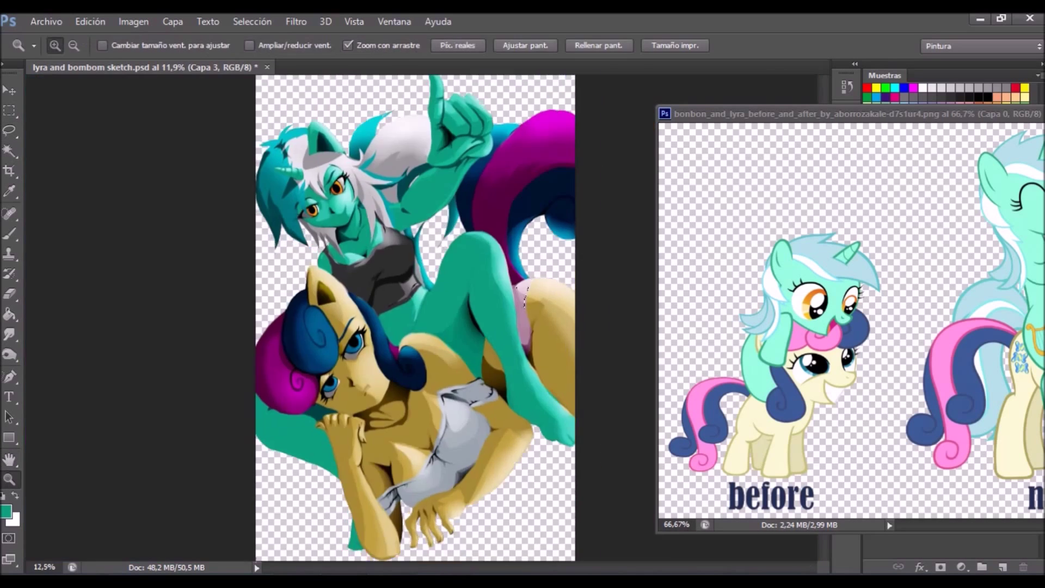
Lighten the selected pink cloth with Hue/Saturation Lightness 93.
{"action": "left_click_drag", "start_coordinate": [289, 171], "coordinate": [452, 136]}
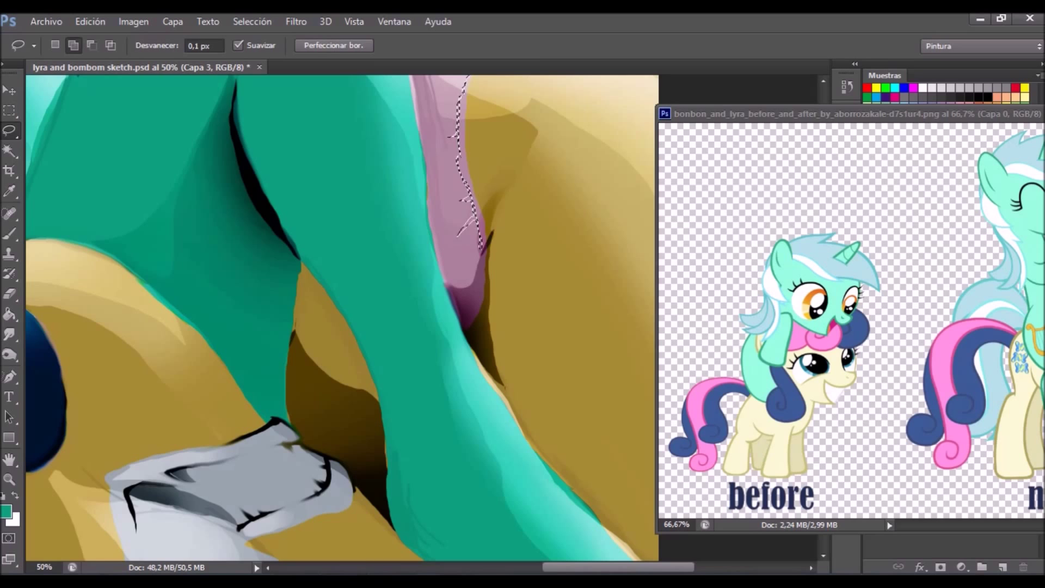
{"action": "key", "text": "ctrl+plus"}
{"action": "key", "text": "ctrl+plus"}
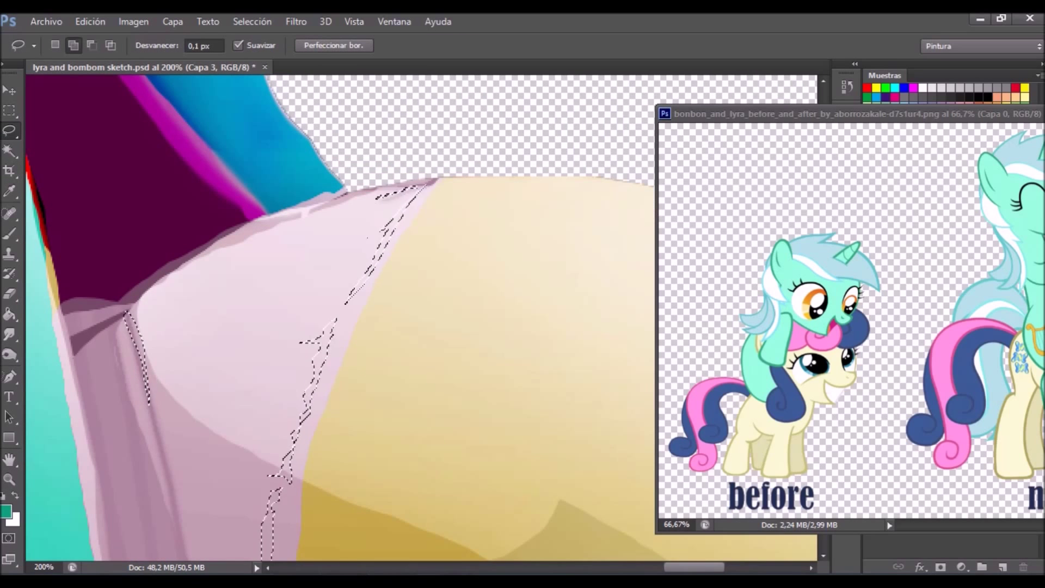
{"action": "key", "text": "ctrl+0"}
{"action": "key", "text": "ctrl+plus"}
{"action": "key", "text": "ctrl+plus"}
{"action": "key", "text": "ctrl+plus"}
{"action": "key", "text": "o"}
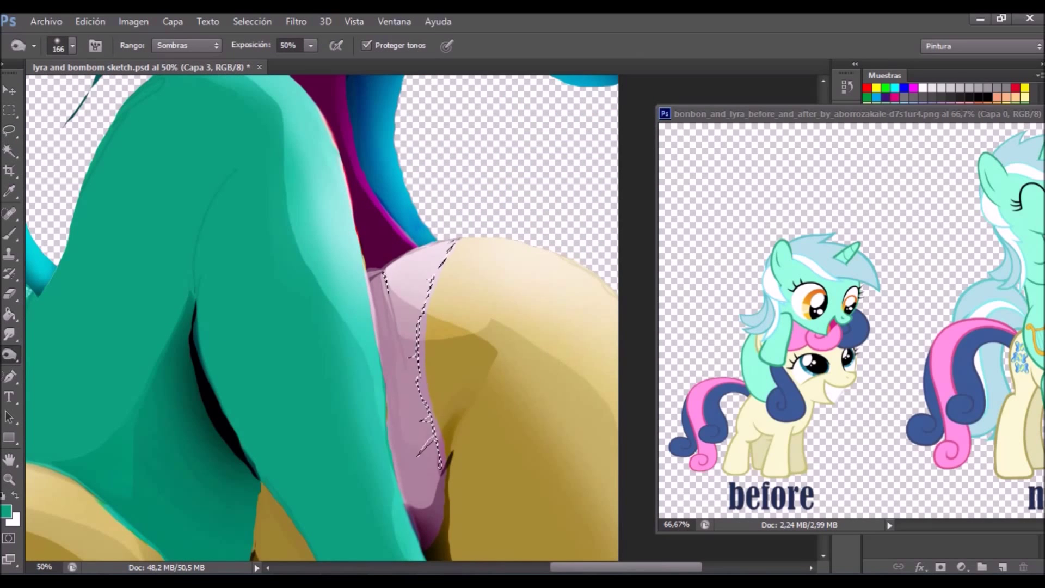
{"action": "key", "text": "i"}
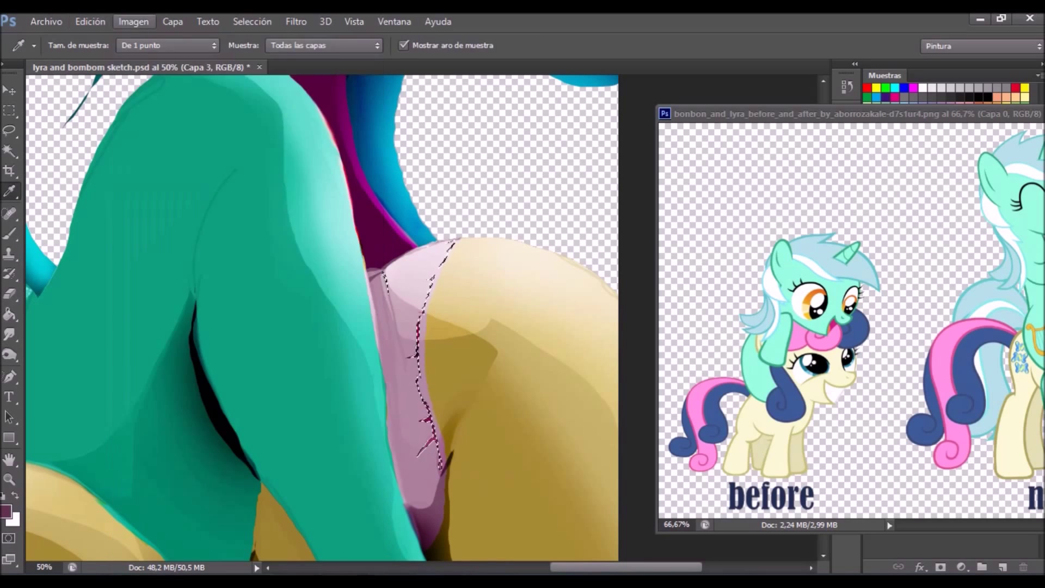
{"action": "key", "text": "ctrl+u"}
{"action": "key", "text": "Tab"}
{"action": "type", "text": "93"}
{"action": "key", "text": "Return"}
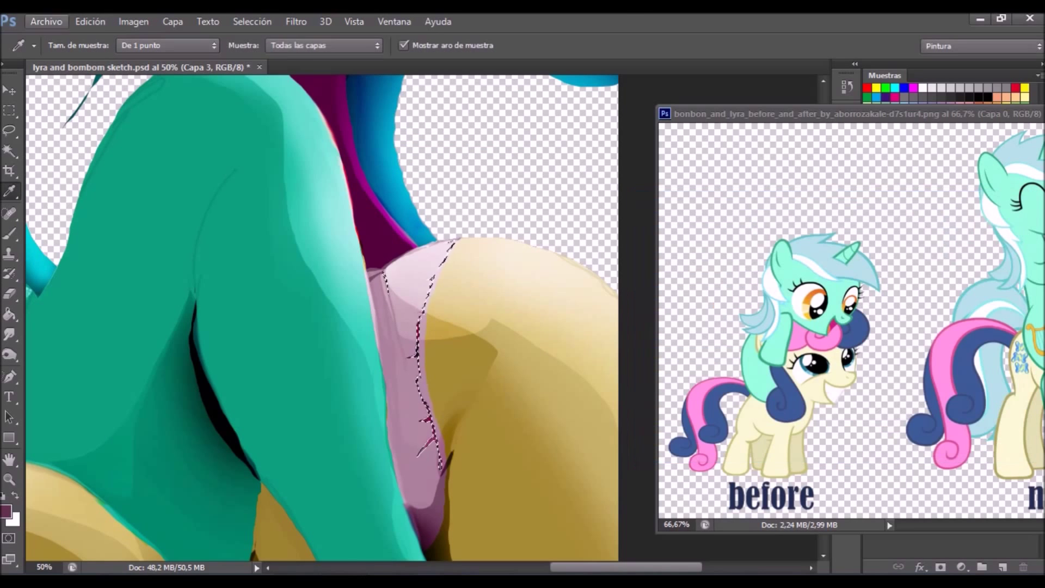
Lasso a seam strip down the cloth's edge and darken it.
{"action": "key", "text": "ctrl+plus"}
{"action": "key", "text": "ctrl+plus"}
{"action": "key", "text": "ctrl+plus"}
{"action": "mouse_move", "coordinate": [317, 259]}
{"action": "left_mouse_down"}
{"action": "mouse_move", "coordinate": [265, 414]}
{"action": "mouse_move", "coordinate": [234, 417]}
{"action": "left_mouse_up"}
{"action": "left_click", "coordinate": [134, 22]}
{"action": "left_click", "coordinate": [408, 140]}
{"action": "key", "text": "Return"}
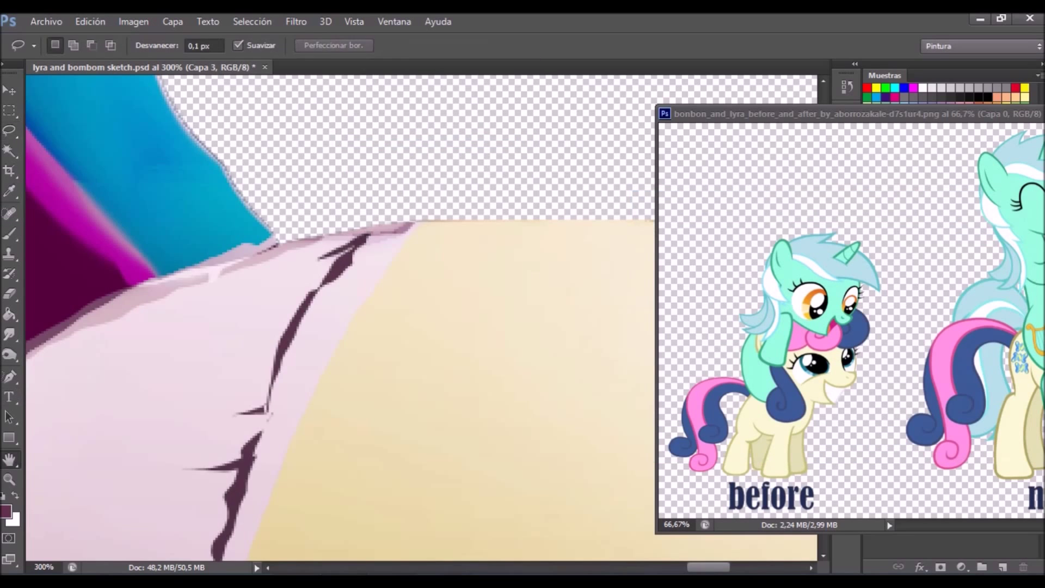
Smudge the edge between the purple and pink cloth.
{"action": "key", "text": "z"}
{"action": "key", "text": "ctrl+0"}
{"action": "key", "text": "ctrl+plus"}
{"action": "key", "text": "ctrl+plus"}
{"action": "key", "text": "ctrl+plus"}
{"action": "key", "text": "ctrl+plus"}
{"action": "key", "text": "ctrl+plus"}
{"action": "key", "text": "r"}
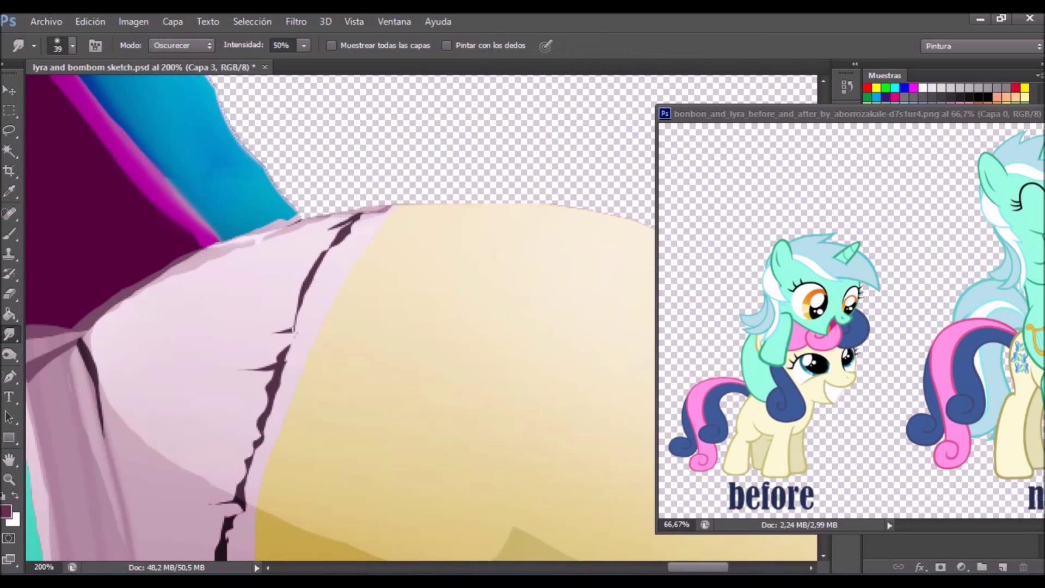
{"action": "left_click_drag", "start_coordinate": [196, 251], "coordinate": [76, 330]}
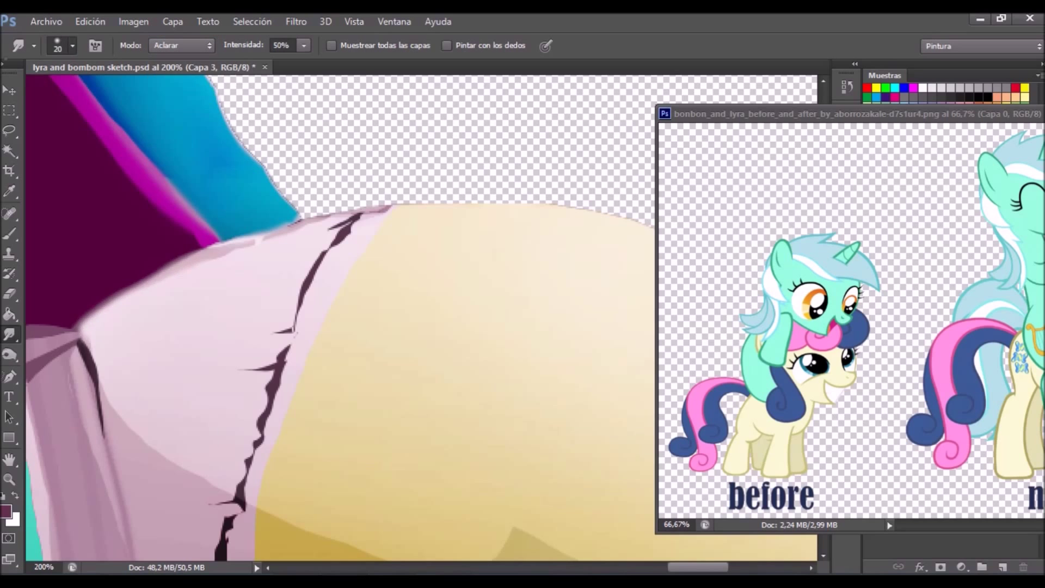
Resize the Smudge brush to 46, then to 15 in Darken mode.
{"action": "key", "text": "z"}
{"action": "key", "text": "ctrl+0"}
{"action": "key", "text": "ctrl+plus"}
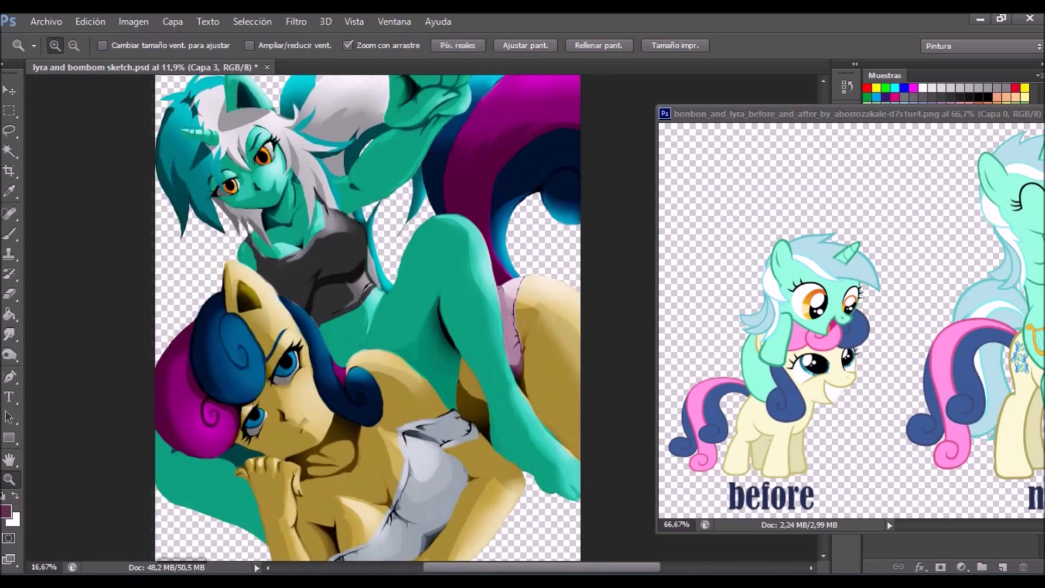
{"action": "key", "text": "r"}
{"action": "key", "text": "z"}
{"action": "key", "text": "ctrl+1"}
{"action": "key", "text": "r"}
{"action": "left_click", "coordinate": [73, 45]}
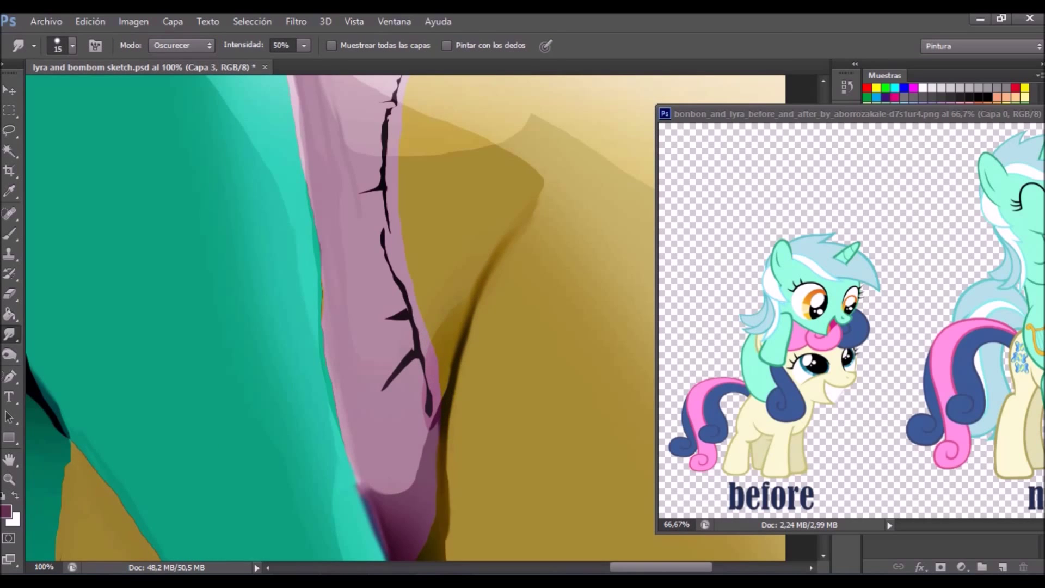
Magic-wand select the whole pink cloth area.
{"action": "key", "text": "z"}
{"action": "key", "text": "ctrl+0"}
{"action": "key", "text": "ctrl+plus"}
{"action": "key", "text": "ctrl+plus"}
{"action": "key", "text": "w"}
{"action": "left_click", "coordinate": [455, 348]}
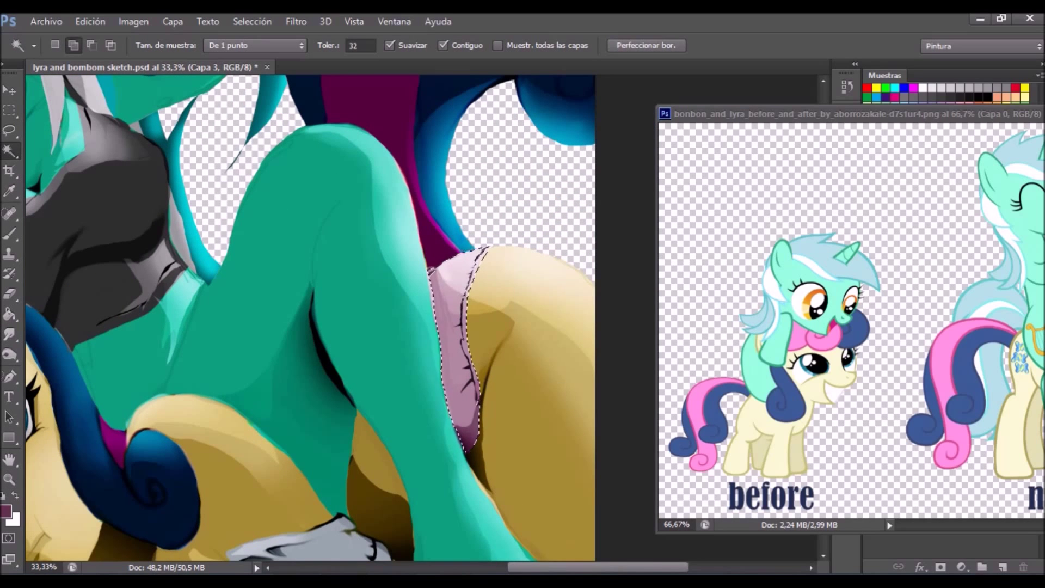
{"action": "left_click", "coordinate": [133, 21]}
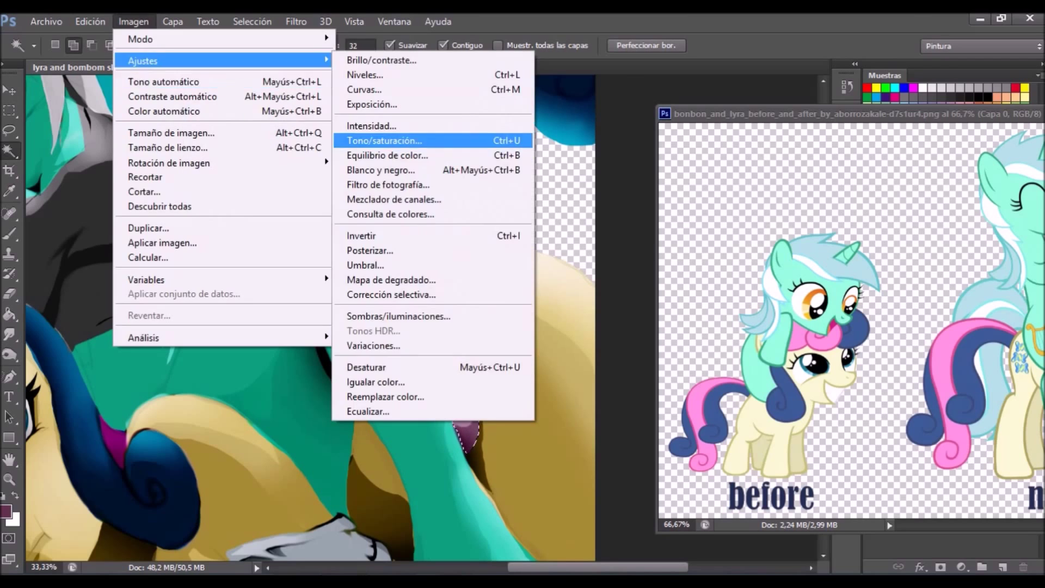
Colourize the cloth bright pink with Hue/Saturation and raised saturation.
{"action": "left_click", "coordinate": [419, 140]}
{"action": "left_click", "coordinate": [947, 394]}
{"action": "left_click_drag", "start_coordinate": [835, 341], "coordinate": [864, 342]}
{"action": "key", "text": "Return"}
{"action": "key", "text": "z"}
Adjust the Colour Balance highlights of the cloth.
{"action": "key", "text": "ctrl+0"}
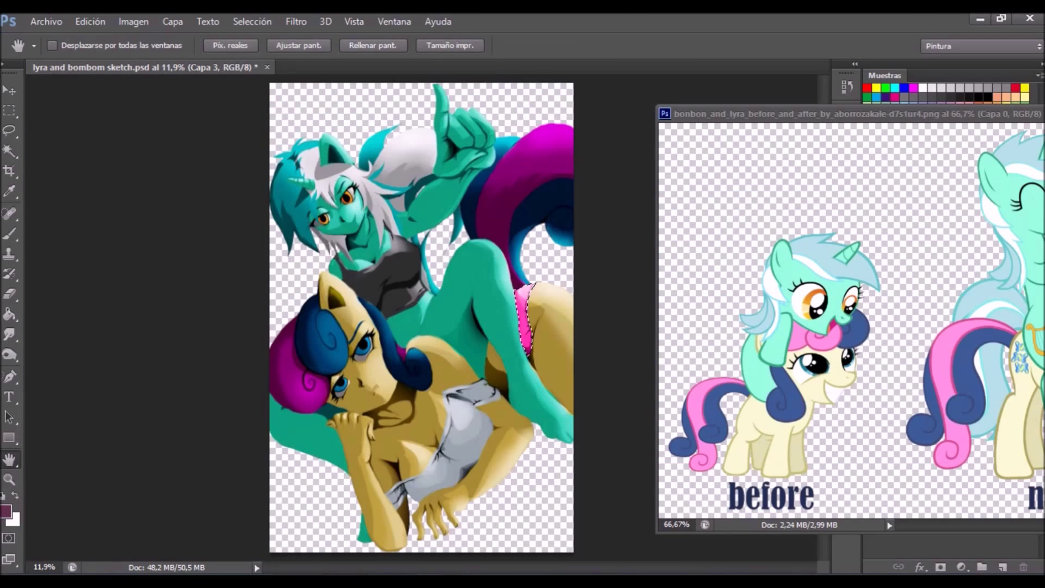
{"action": "key", "text": "ctrl+b"}
{"action": "key", "text": "ctrl+3"}
{"action": "key", "text": "Return"}
Lasso a strip of the teal leg and sample the teal leg colour.
{"action": "key", "text": "l"}
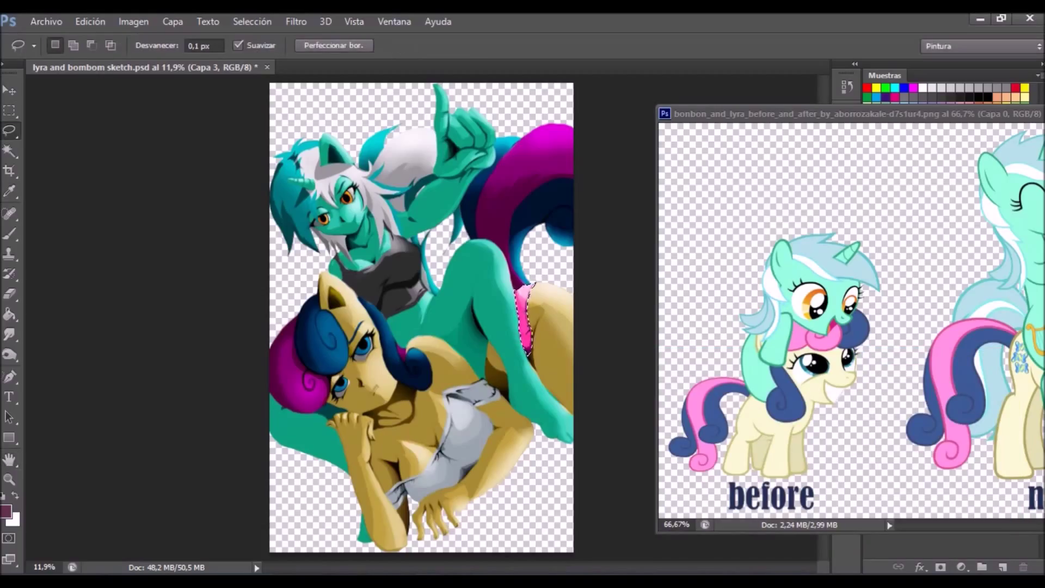
{"action": "left_click", "coordinate": [420, 354]}
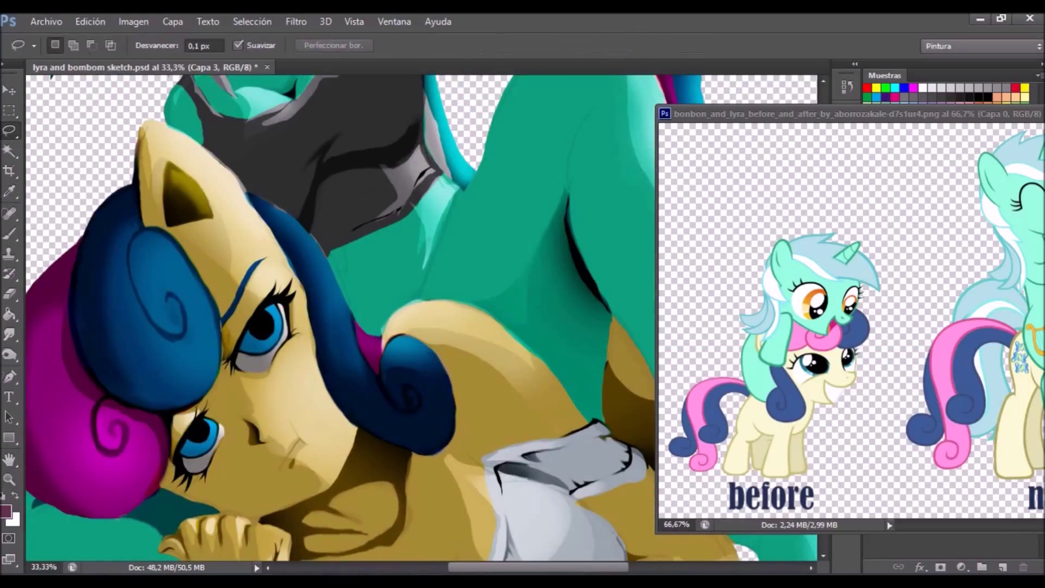
{"action": "mouse_move", "coordinate": [462, 185]}
{"action": "left_mouse_down"}
{"action": "mouse_move", "coordinate": [419, 294]}
{"action": "mouse_move", "coordinate": [283, 397]}
{"action": "left_mouse_up"}
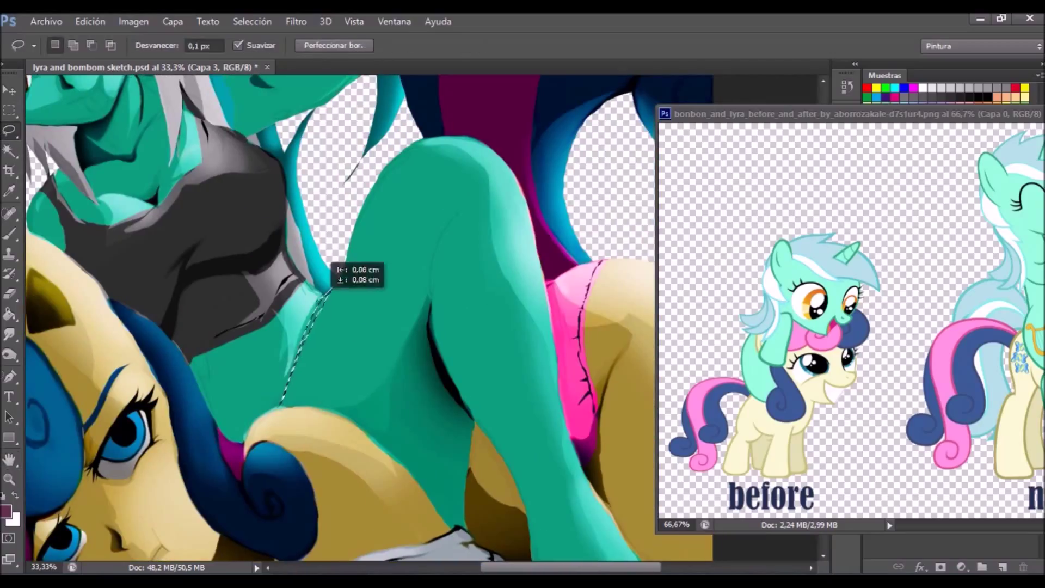
{"action": "key", "text": "g"}
{"action": "key", "text": "i"}
{"action": "left_click", "coordinate": [321, 326]}
{"action": "key", "text": "l"}
Darken the leg edge with lowered Hue/Saturation lightness, then set Smudge to Lighten.
{"action": "key", "text": "ctrl+d"}
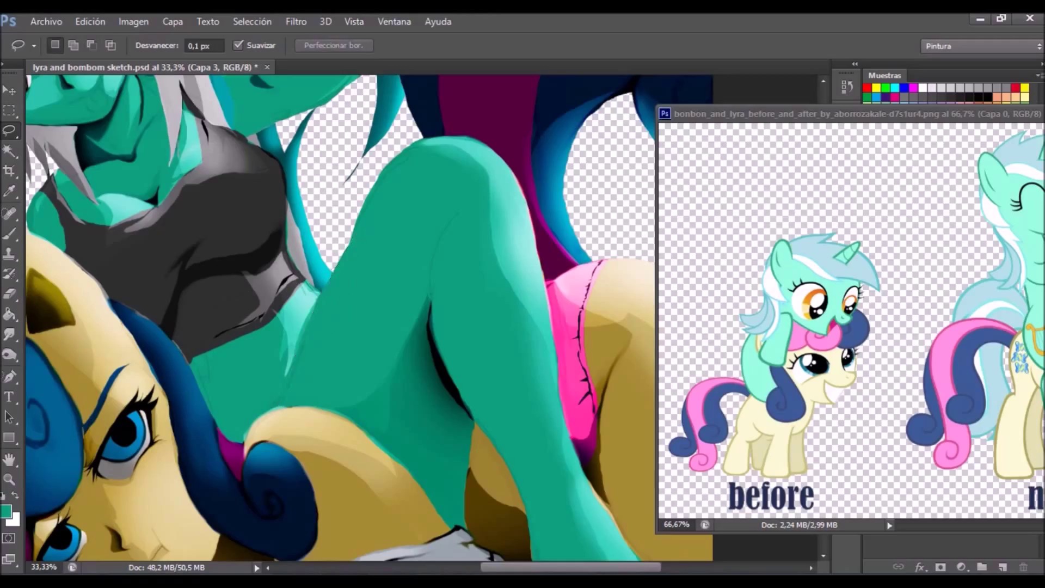
{"action": "key", "text": "ctrl+u"}
{"action": "left_click_drag", "start_coordinate": [786, 380], "coordinate": [741, 380]}
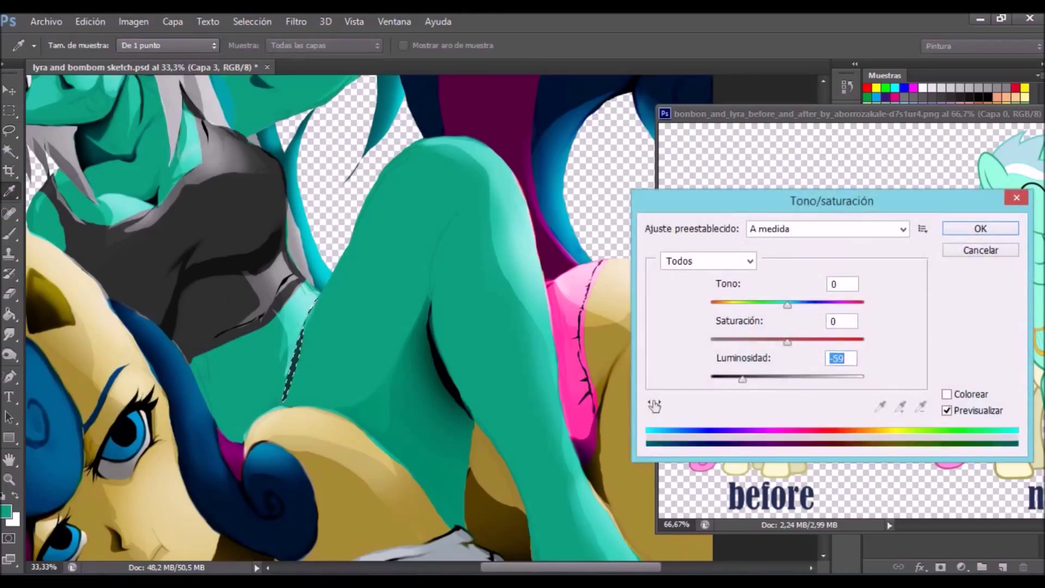
{"action": "key", "text": "Return"}
{"action": "key", "text": "ctrl+d"}
{"action": "key", "text": "r"}
{"action": "left_click", "coordinate": [73, 45]}
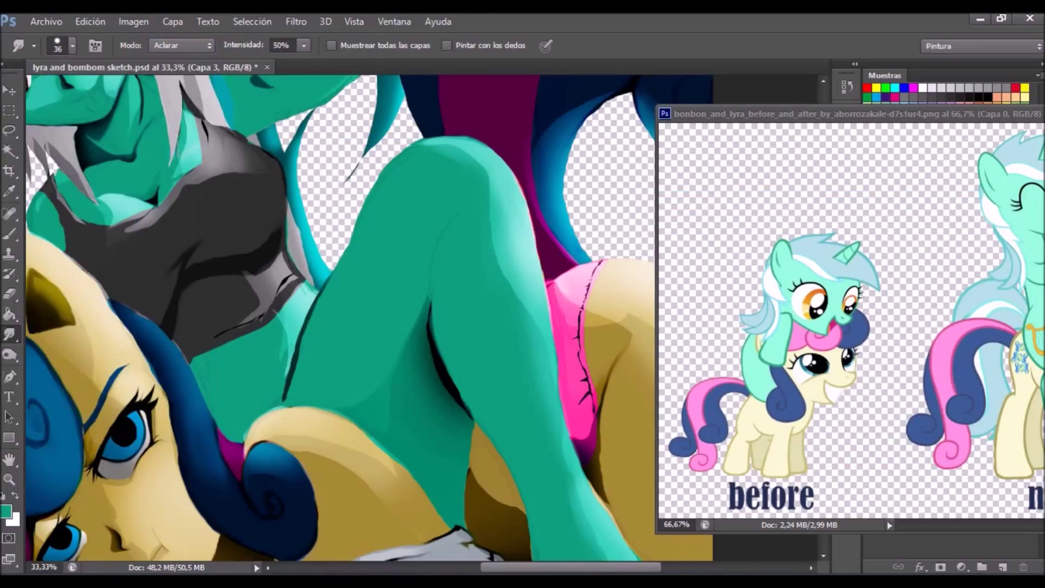
Darken a small lassoed area of the leg with Hue/Saturation.
{"action": "key", "text": "l"}
{"action": "key", "text": "ctrl+u"}
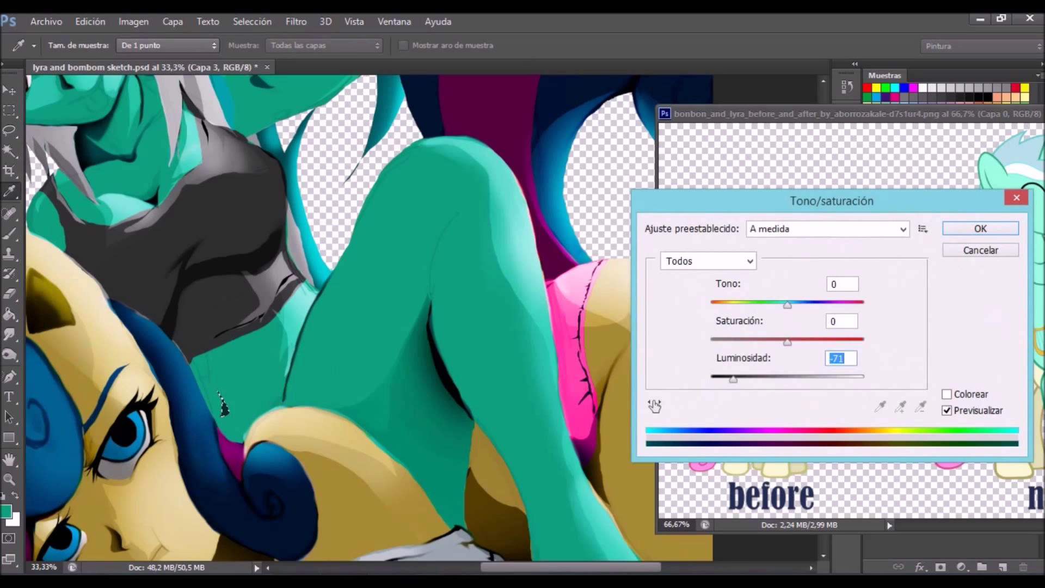
{"action": "key", "text": "Return"}
{"action": "key", "text": "ctrl+d"}
{"action": "key", "text": "h"}
Resize the smudge brush to 26, then enlarge it to 45.
{"action": "key", "text": "z"}
{"action": "left_click", "coordinate": [9, 334]}
{"action": "left_click", "coordinate": [72, 45]}
{"action": "key", "text": "Return"}
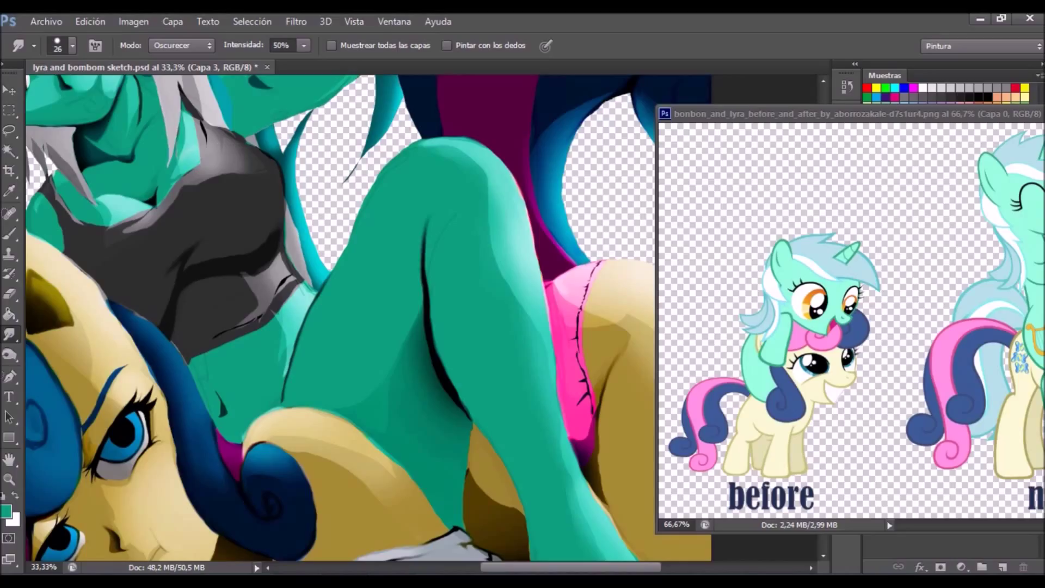
{"action": "left_click", "coordinate": [73, 46]}
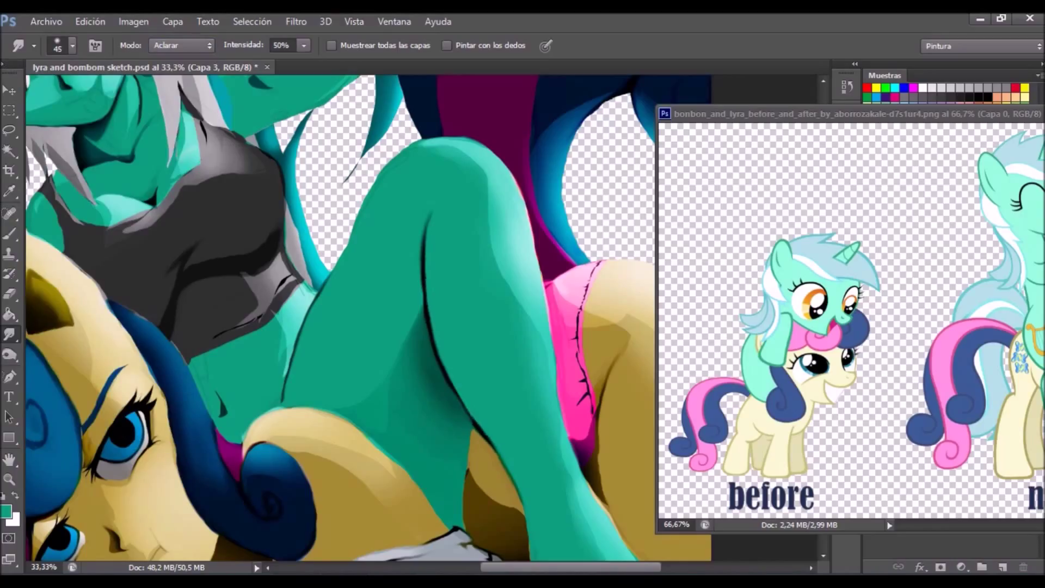
Fill a selected area of the leg with dark colour.
{"action": "key", "text": "l"}
{"action": "key", "text": "g"}
{"action": "left_click", "coordinate": [361, 267]}
{"action": "key", "text": "ctrl+d"}
{"action": "key", "text": "r"}
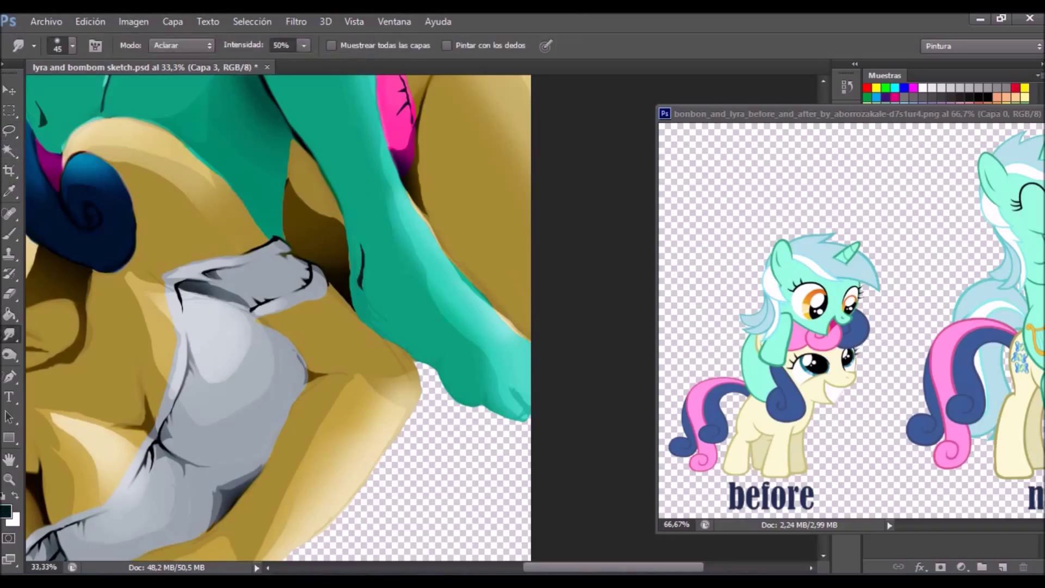
Zoom to full size on the unicorn's hoof and set Smudge to Darken.
{"action": "key", "text": "g"}
{"action": "key", "text": "r"}
{"action": "key", "text": "z"}
{"action": "left_click", "coordinate": [599, 447]}
{"action": "left_click", "coordinate": [444, 376]}
{"action": "key", "text": "r"}
{"action": "left_click", "coordinate": [182, 45]}
{"action": "left_click", "coordinate": [174, 75]}
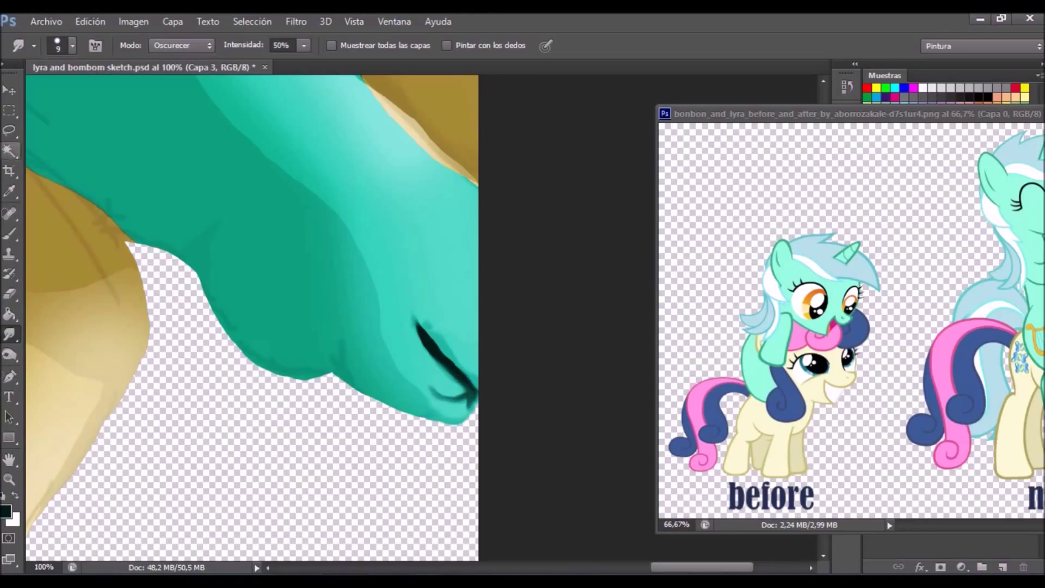
Return to half-size view with the unicorn's teal leg in frame for smudging.
{"action": "key", "text": "z"}
{"action": "key", "text": "ctrl+0"}
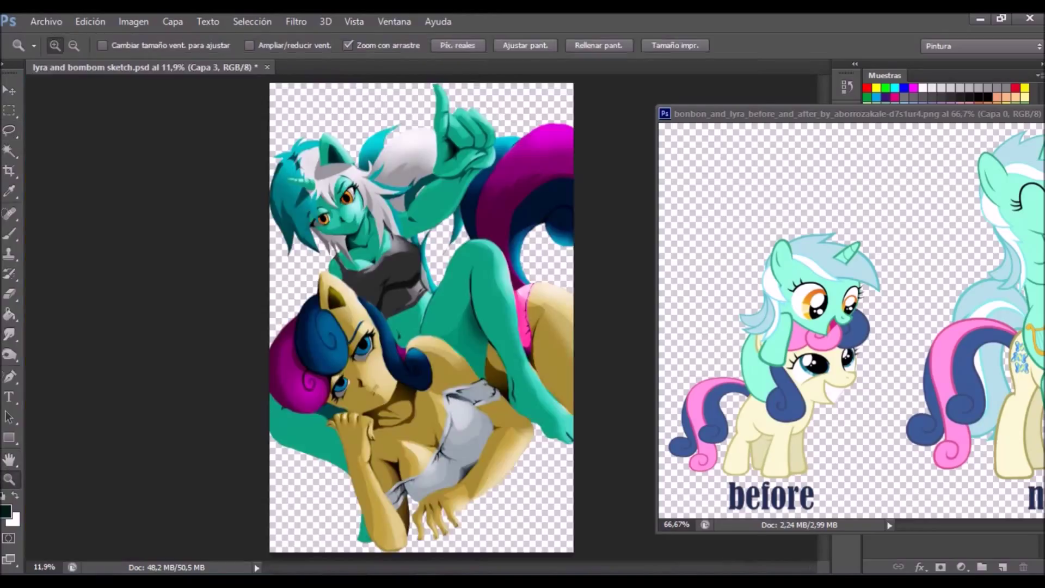
{"action": "key", "text": "ctrl+plus"}
{"action": "key", "text": "ctrl+plus"}
{"action": "key", "text": "ctrl+plus"}
{"action": "key", "text": "r"}
{"action": "left_click_drag", "start_coordinate": [338, 245], "coordinate": [348, 447]}
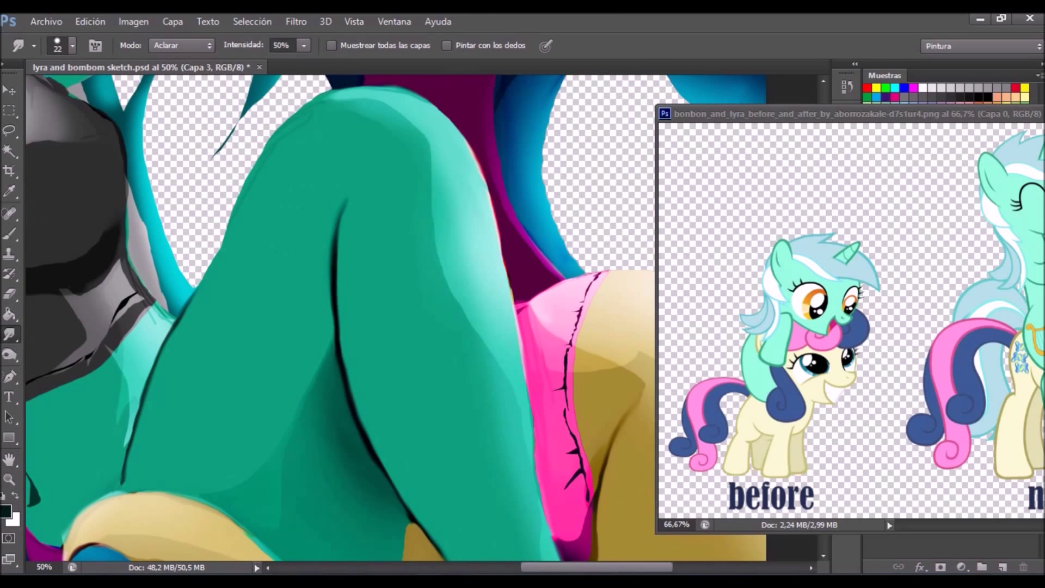
Set Smudge to Darken over the grey top and shrink the brush to 10.
{"action": "left_click", "coordinate": [72, 46]}
{"action": "key", "text": "Escape"}
{"action": "left_click_drag", "start_coordinate": [272, 272], "coordinate": [490, 245]}
{"action": "key", "text": "shift+minus"}
{"action": "left_click", "coordinate": [73, 45]}
{"action": "key", "text": "Escape"}
{"action": "type", "text": "10"}
{"action": "key", "text": "Return"}
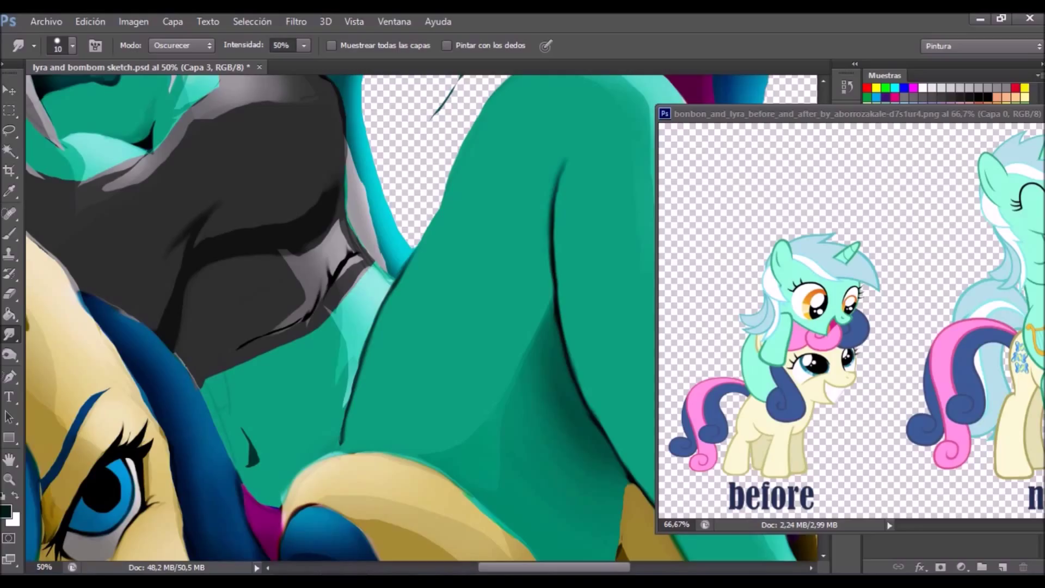
Bring the unicorn's face and chest into view; set smudge brush 19 with a new blend mode.
{"action": "left_click", "coordinate": [72, 46]}
{"action": "key", "text": "Escape"}
{"action": "left_click_drag", "start_coordinate": [229, 131], "coordinate": [289, 343]}
{"action": "key", "text": "o"}
{"action": "key", "text": "r"}
{"action": "left_click", "coordinate": [73, 46]}
{"action": "key", "text": "Escape"}
{"action": "left_click", "coordinate": [73, 46]}
{"action": "type", "text": "19"}
{"action": "key", "text": "Return"}
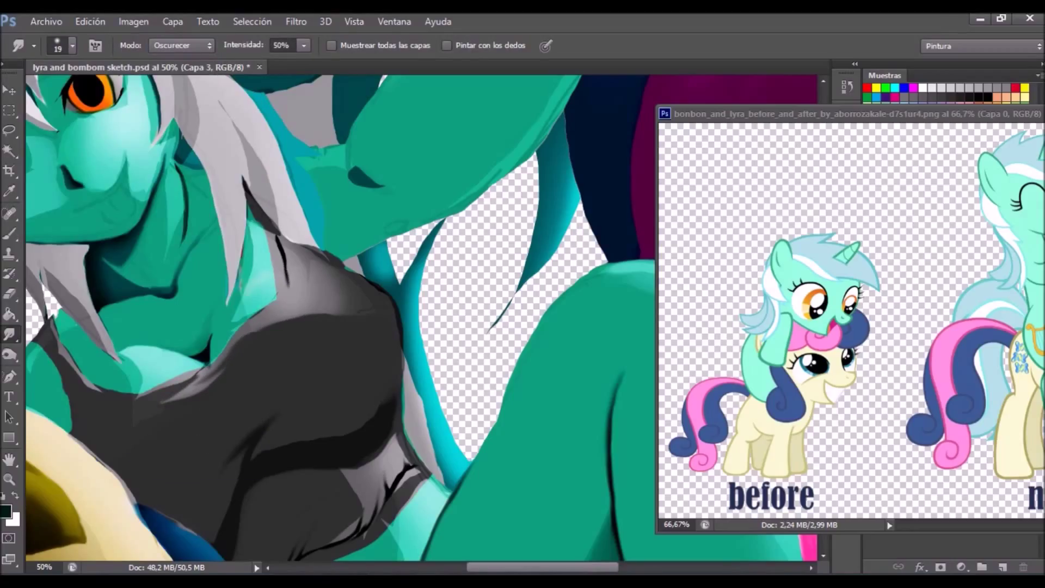
{"action": "left_click", "coordinate": [181, 45]}
{"action": "left_click", "coordinate": [174, 93]}
Fill a small lassoed area along the top's neckline.
{"action": "key", "text": "l"}
{"action": "left_click_drag", "start_coordinate": [89, 389], "coordinate": [147, 400]}
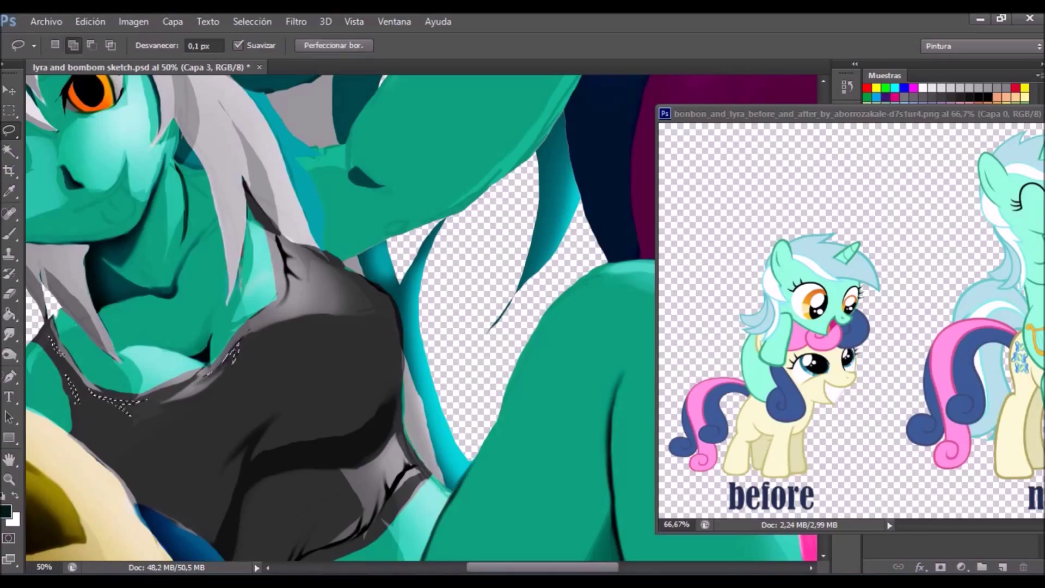
{"action": "key", "text": "g"}
{"action": "key", "text": "l"}
{"action": "key", "text": "ctrl+d"}
{"action": "key", "text": "h"}
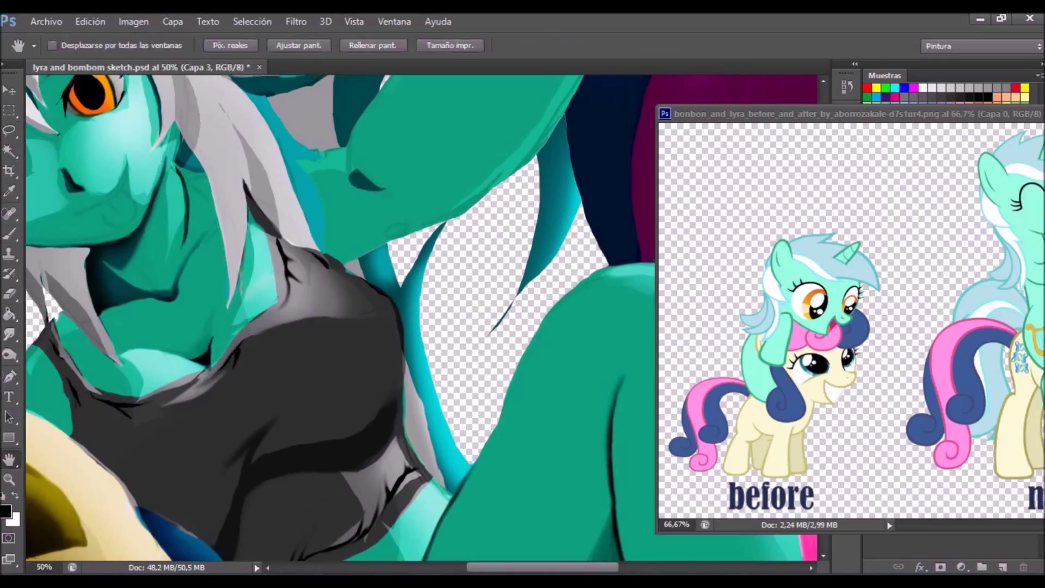
{"action": "key", "text": "ctrl+plus"}
{"action": "key", "text": "ctrl+plus"}
{"action": "key", "text": "ctrl+plus"}
{"action": "key", "text": "r"}
Smudge the shading across the grey top up close.
{"action": "left_click", "coordinate": [72, 45]}
{"action": "key", "text": "h"}
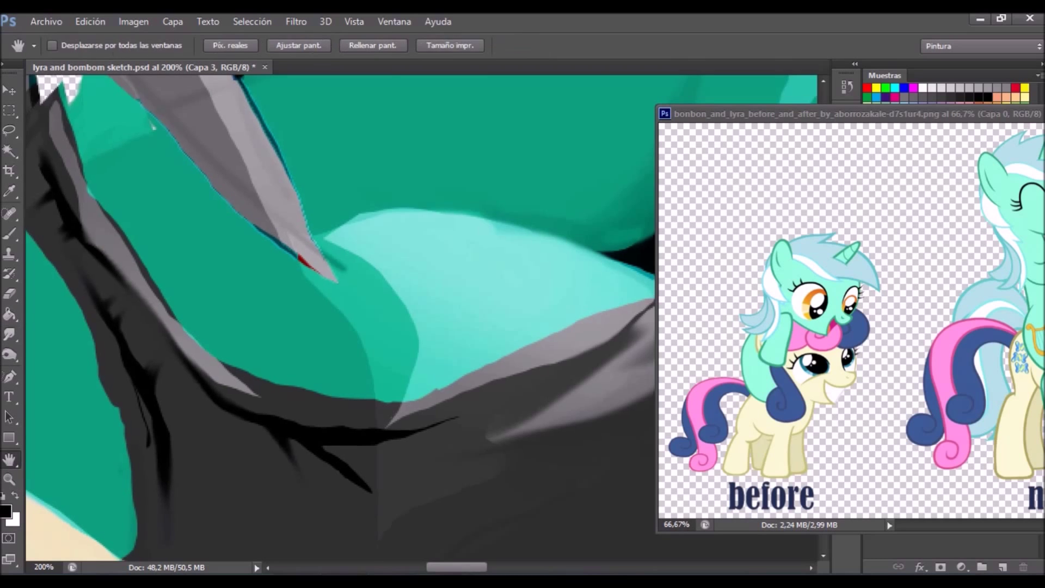
{"action": "left_click_drag", "start_coordinate": [436, 436], "coordinate": [354, 137]}
{"action": "key", "text": "r"}
{"action": "left_click_drag", "start_coordinate": [436, 245], "coordinate": [218, 300]}
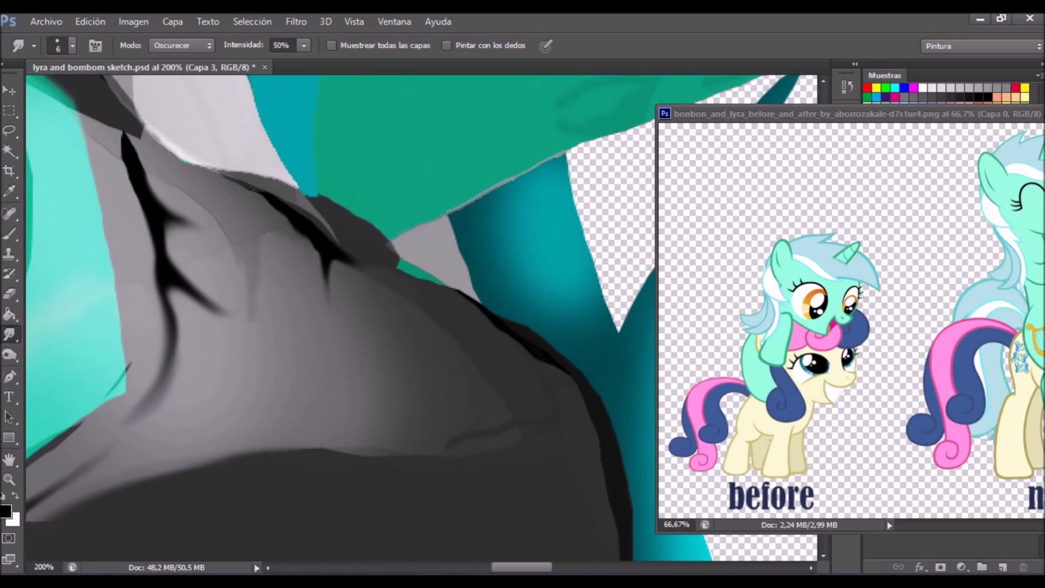
{"action": "left_click", "coordinate": [72, 46]}
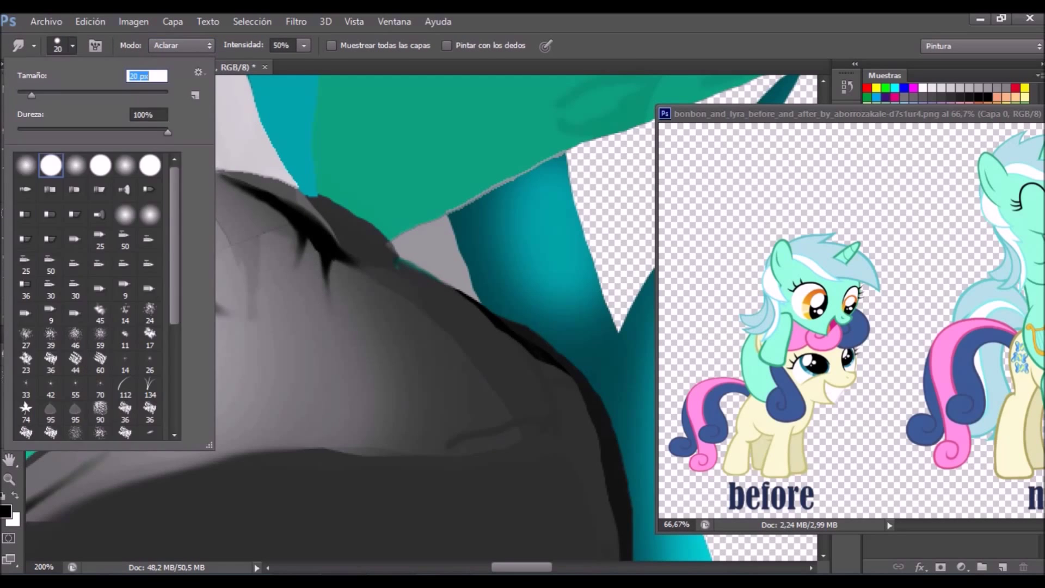
{"action": "key", "text": "Escape"}
Lasso and erase the fold along the top's shoulder at full size.
{"action": "key", "text": "ctrl+0"}
{"action": "key", "text": "ctrl+1"}
{"action": "key", "text": "l"}
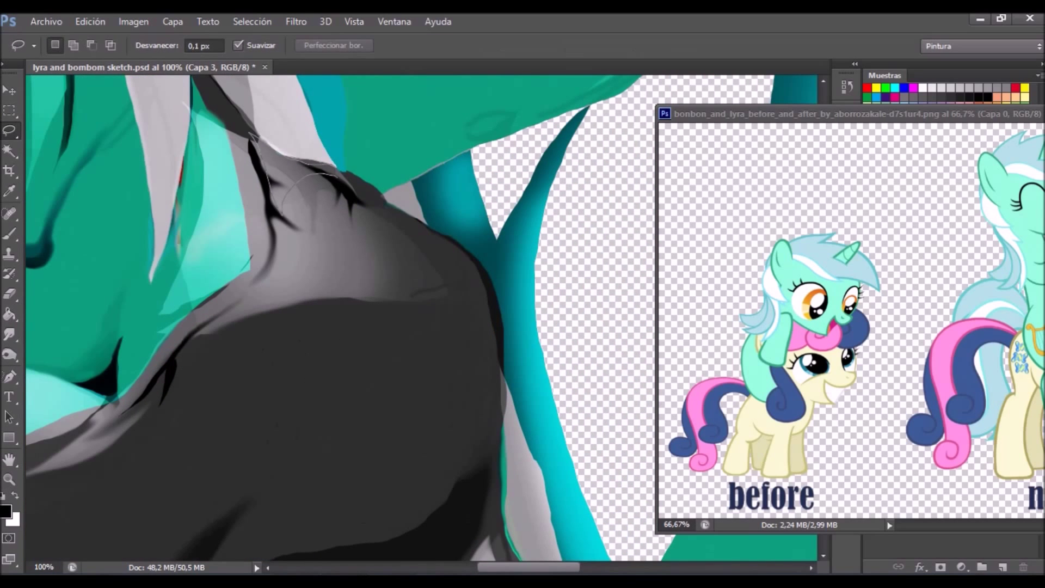
{"action": "left_click_drag", "start_coordinate": [283, 207], "coordinate": [280, 212]}
{"action": "key", "text": "e"}
{"action": "key", "text": "ctrl+d"}
Outline another area of the grey top and burn its shadow.
{"action": "key", "text": "l"}
{"action": "left_click_drag", "start_coordinate": [87, 424], "coordinate": [131, 468]}
{"action": "key", "text": "o"}
{"action": "key", "text": "l"}
{"action": "key", "text": "r"}
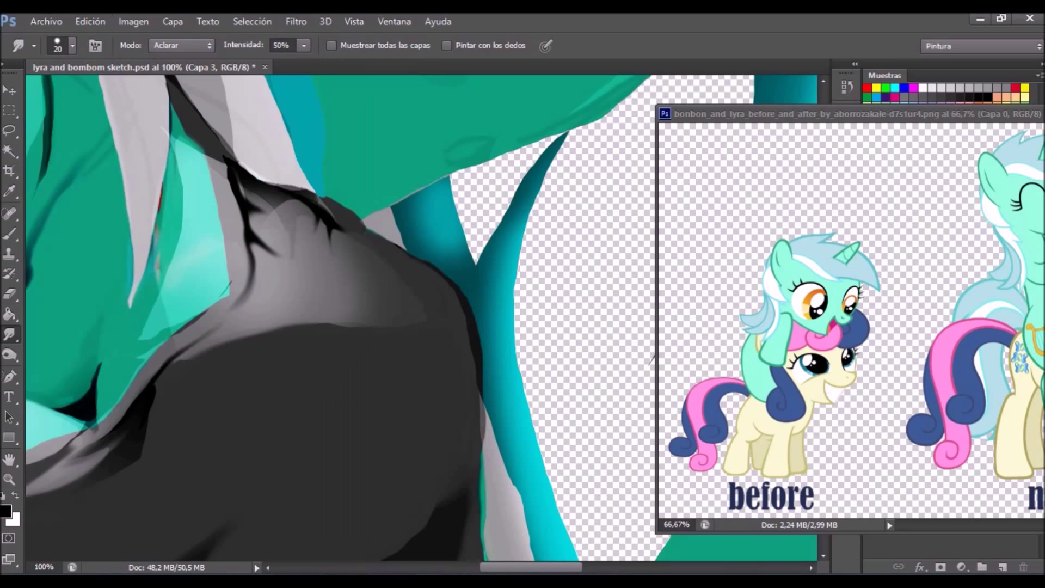
{"action": "key", "text": "ctrl+0"}
{"action": "key", "text": "ctrl+plus"}
{"action": "key", "text": "ctrl+plus"}
{"action": "key", "text": "o"}
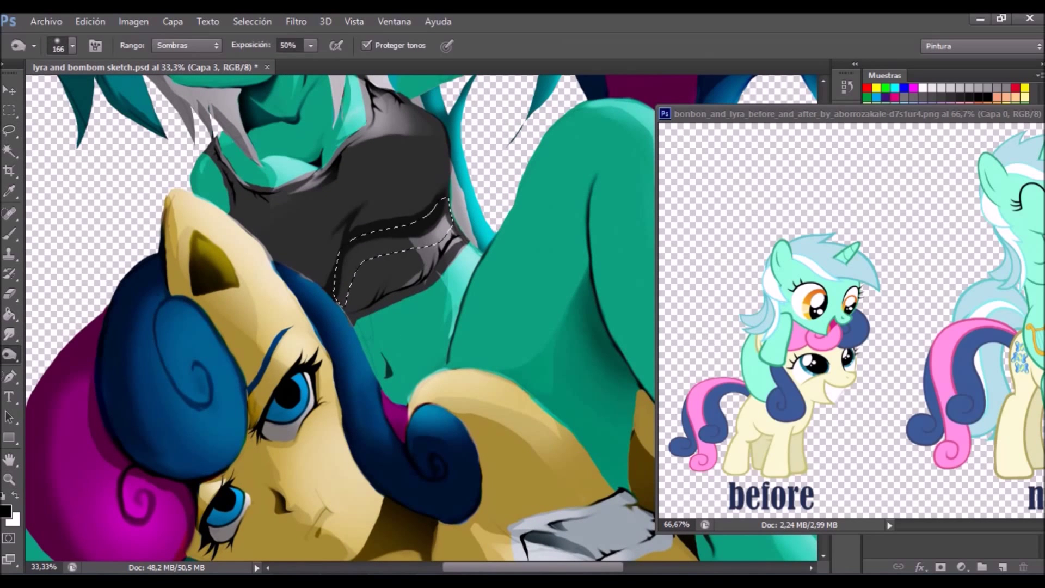
Lasso a small fold on the dark top and burn it darker.
{"action": "key", "text": "l"}
{"action": "scroll", "coordinate": [381, 234], "scroll_direction": "up", "scroll_amount": 3}
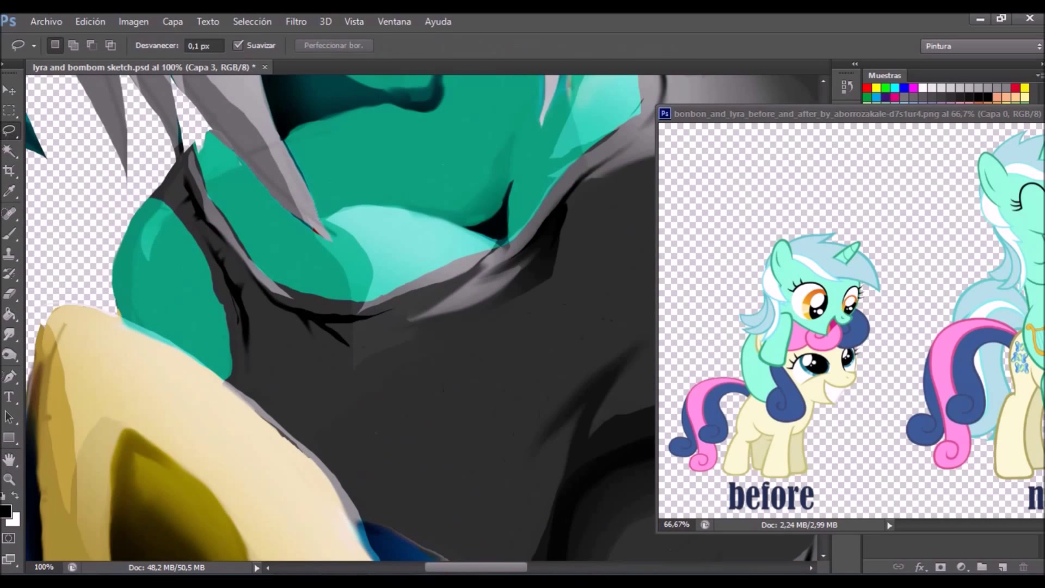
{"action": "key", "text": "o"}
{"action": "key", "text": "l"}
{"action": "left_click_drag", "start_coordinate": [305, 320], "coordinate": [318, 366]}
{"action": "key", "text": "o"}
{"action": "key", "text": "r"}
{"action": "key", "text": "ctrl+d"}
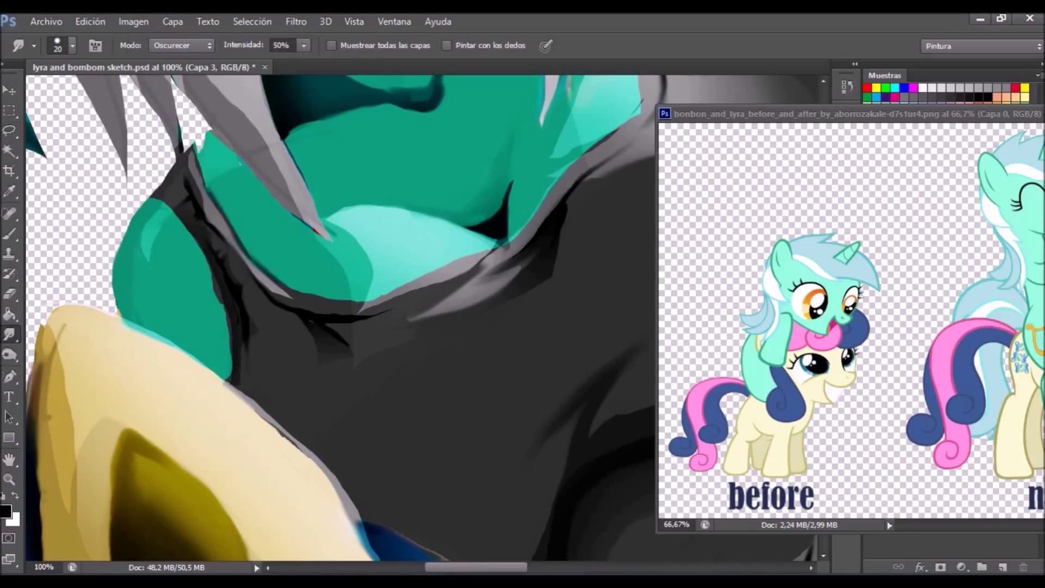
Darken a fold on the right side of the top with the Burn tool.
{"action": "key", "text": "l"}
{"action": "key", "text": "o"}
{"action": "mouse_move", "coordinate": [522, 144]}
{"action": "left_mouse_down"}
{"action": "mouse_move", "coordinate": [436, 218]}
{"action": "mouse_move", "coordinate": [479, 234]}
{"action": "mouse_move", "coordinate": [513, 187]}
{"action": "left_mouse_up"}
{"action": "key", "text": "ctrl+d"}
{"action": "key", "text": "r"}
Switch Smudge to Darken with a smaller brush and zoom to the grey cloth over the pony.
{"action": "left_click", "coordinate": [73, 46]}
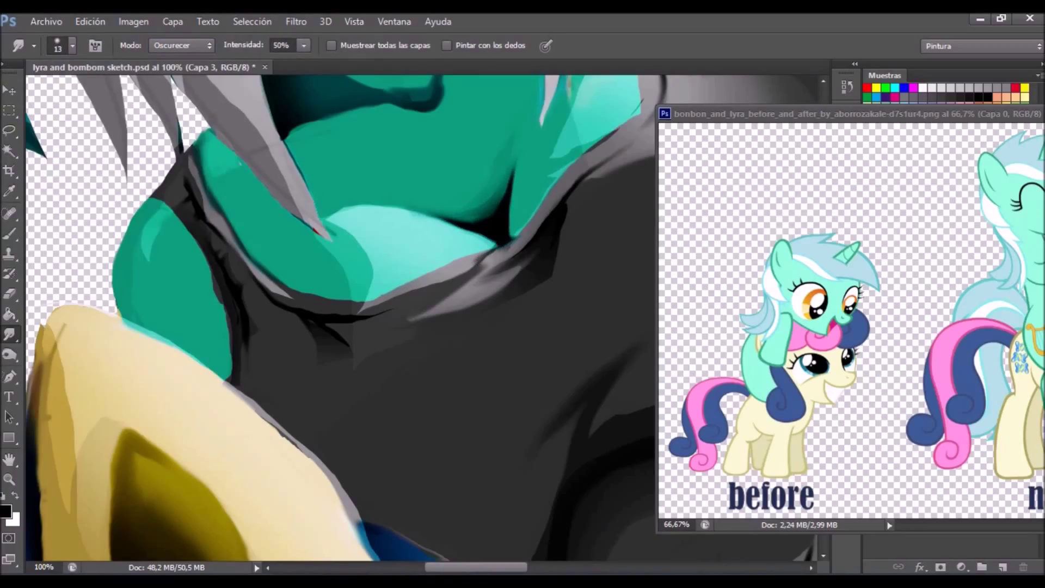
{"action": "left_click_drag", "start_coordinate": [414, 104], "coordinate": [354, 302]}
{"action": "key", "text": "o"}
{"action": "key", "text": "l"}
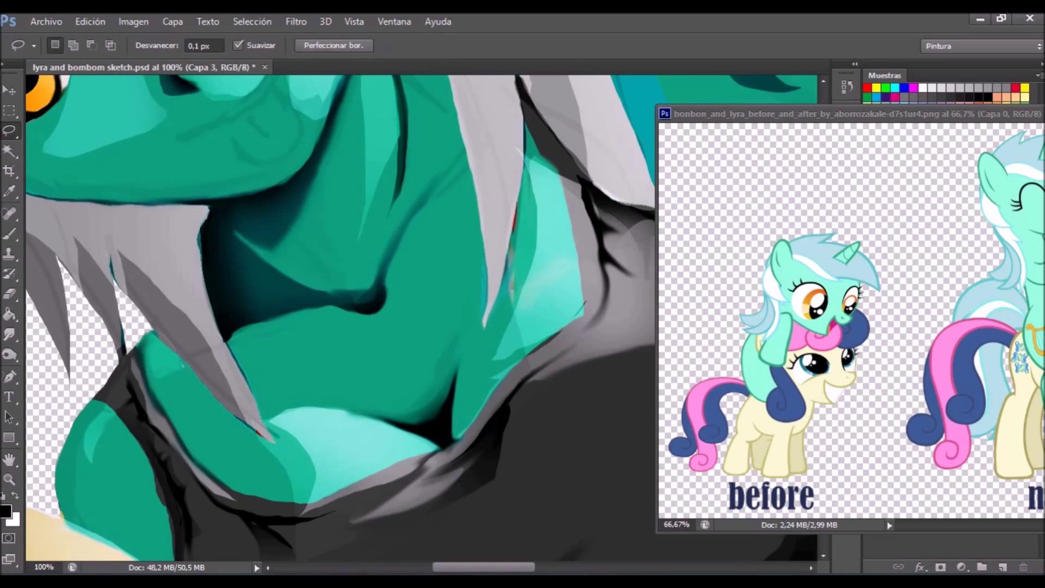
{"action": "key", "text": "ctrl+0"}
{"action": "key", "text": "ctrl+1"}
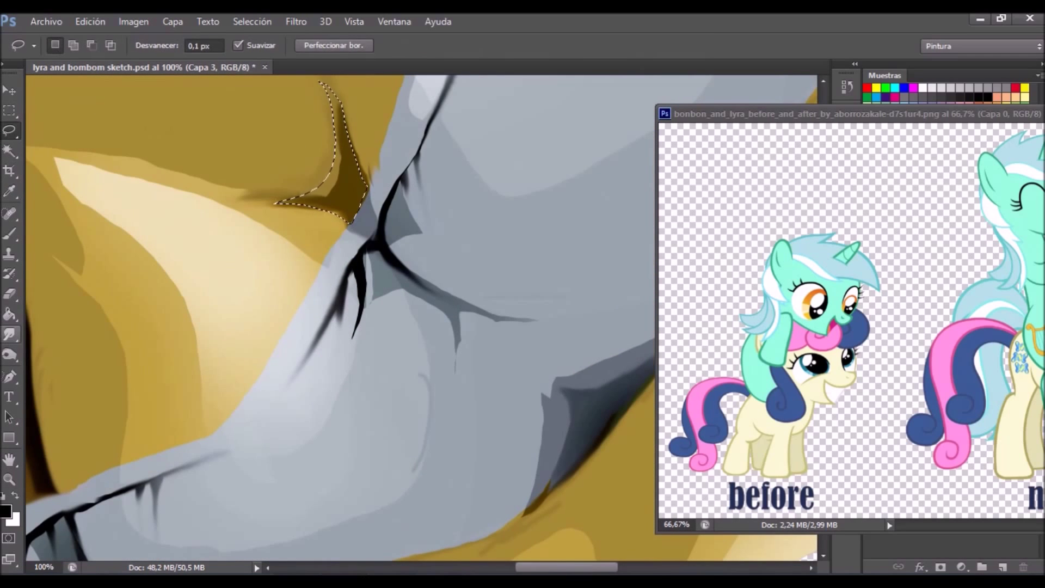
Burn a dark fold in the grey top's lower cloth with the Burn tool.
{"action": "key", "text": "o"}
{"action": "left_click_drag", "start_coordinate": [343, 136], "coordinate": [357, 206]}
{"action": "key", "text": "r"}
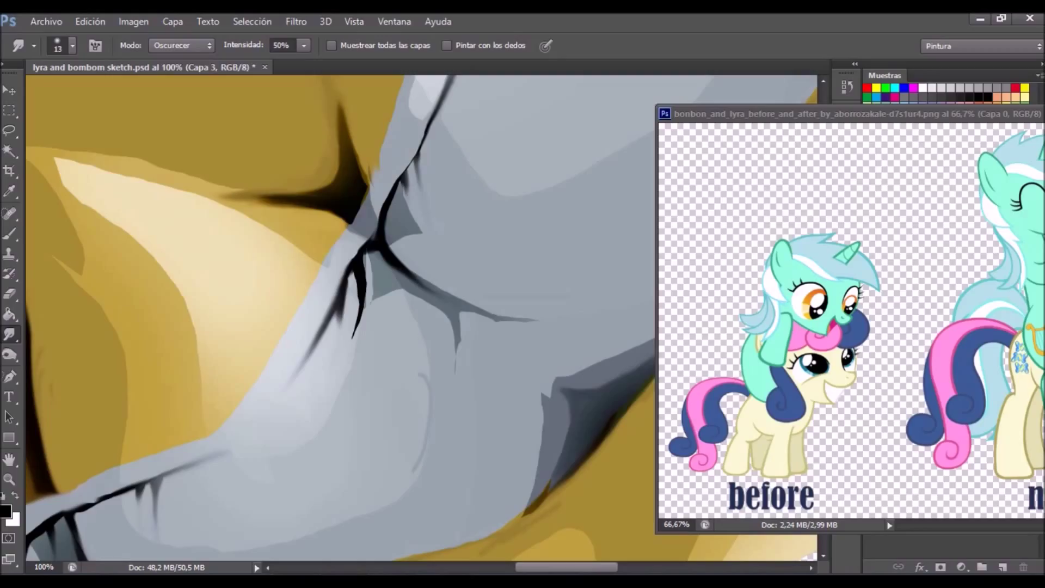
{"action": "left_click_drag", "start_coordinate": [545, 272], "coordinate": [348, 228]}
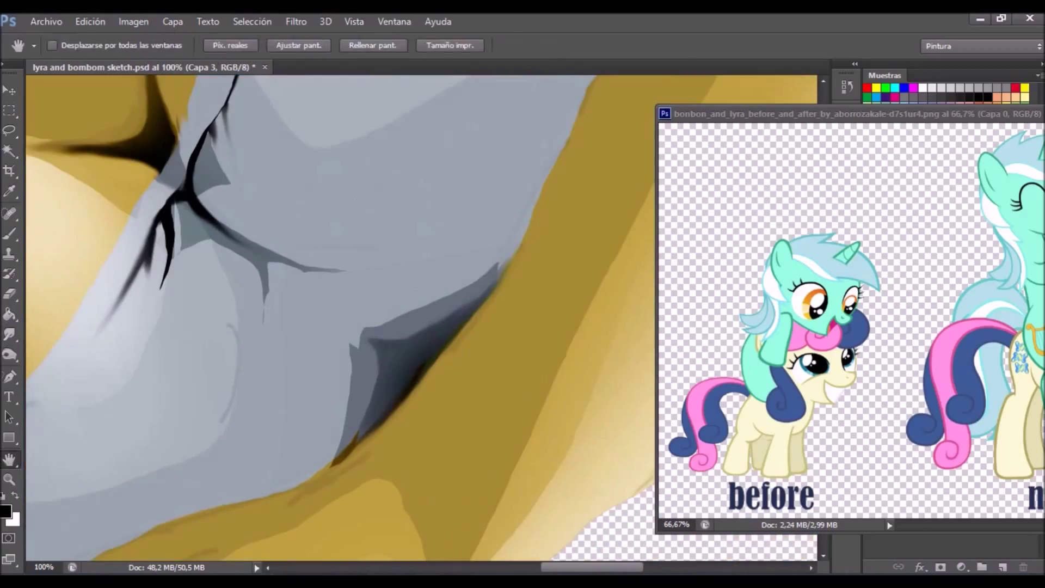
{"action": "key", "text": "w"}
{"action": "left_click", "coordinate": [414, 370]}
{"action": "key", "text": "o"}
{"action": "mouse_move", "coordinate": [381, 414]}
{"action": "left_mouse_down"}
{"action": "mouse_move", "coordinate": [479, 305]}
{"action": "mouse_move", "coordinate": [381, 414]}
{"action": "left_mouse_up"}
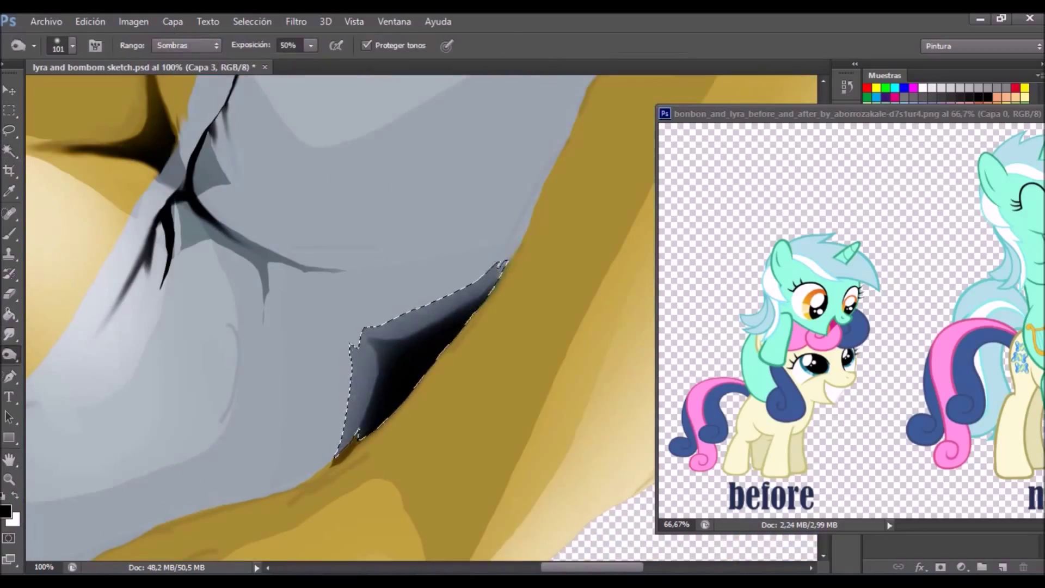
Fit the painting in view and reselect the grey cloth region with the Magic Wand.
{"action": "key", "text": "ctrl+0"}
{"action": "key", "text": "w"}
{"action": "left_click", "coordinate": [462, 163], "text": "shift"}
{"action": "key", "text": "ctrl+d"}
{"action": "key", "text": "l"}
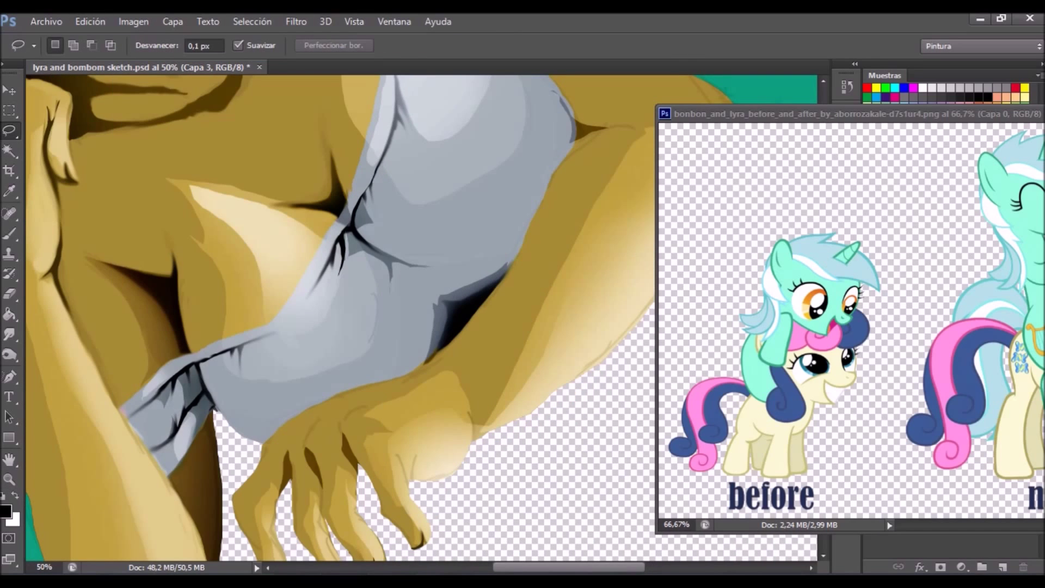
{"action": "key", "text": "w"}
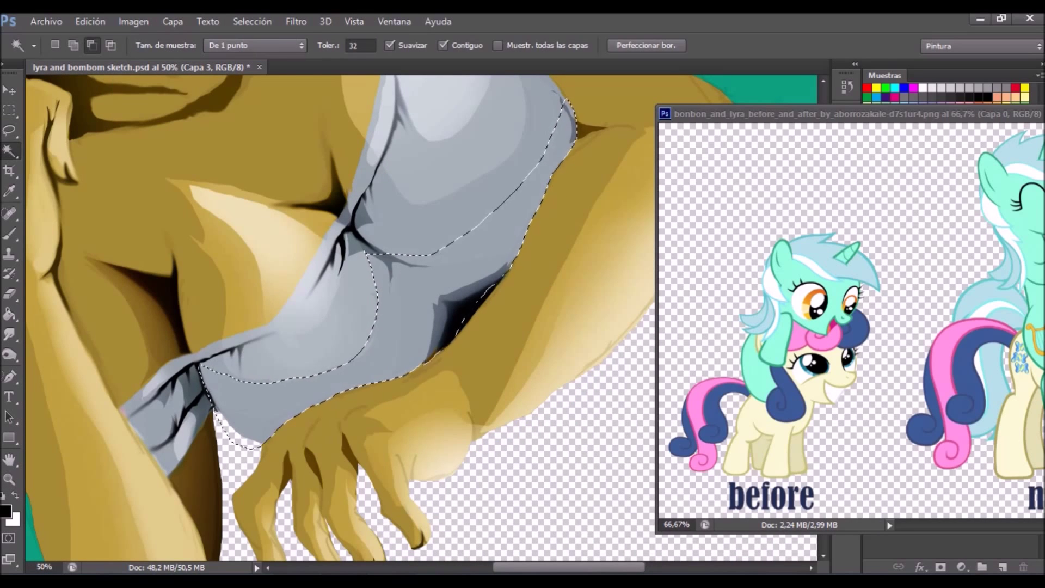
{"action": "left_click_drag", "start_coordinate": [382, 272], "coordinate": [321, 436]}
{"action": "left_click_drag", "start_coordinate": [381, 327], "coordinate": [358, 286]}
Set the Smudge brush to size 62 in Darken mode.
{"action": "key", "text": "l"}
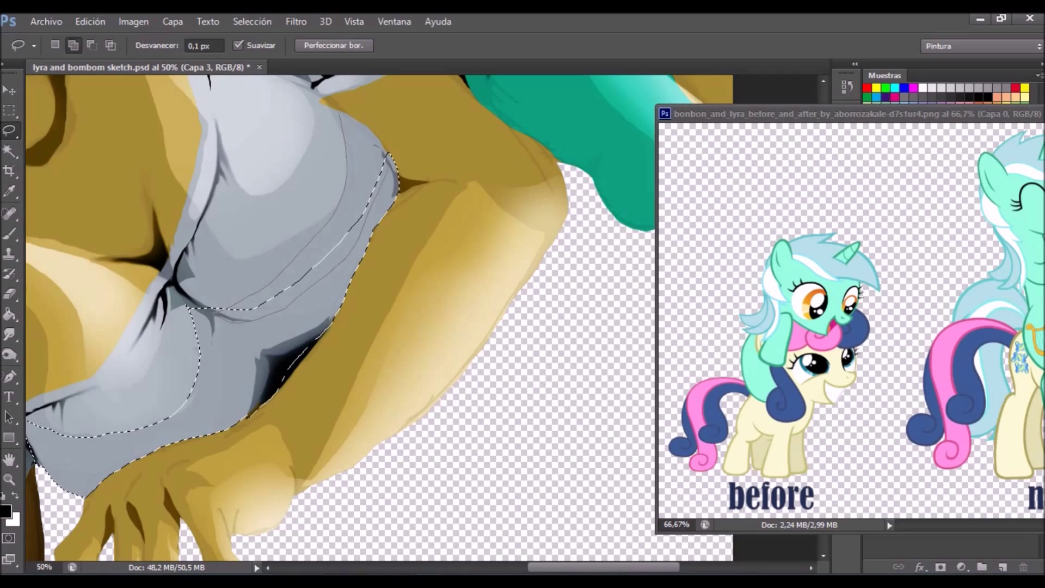
{"action": "key", "text": "r"}
{"action": "left_click", "coordinate": [72, 45]}
{"action": "type", "text": "62"}
{"action": "left_click", "coordinate": [181, 45]}
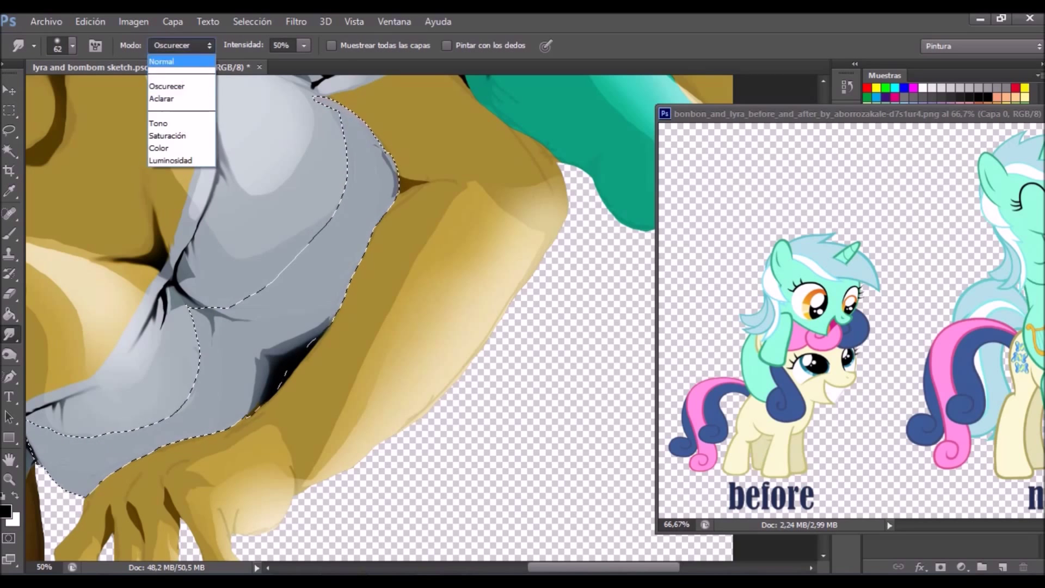
{"action": "left_click", "coordinate": [175, 76]}
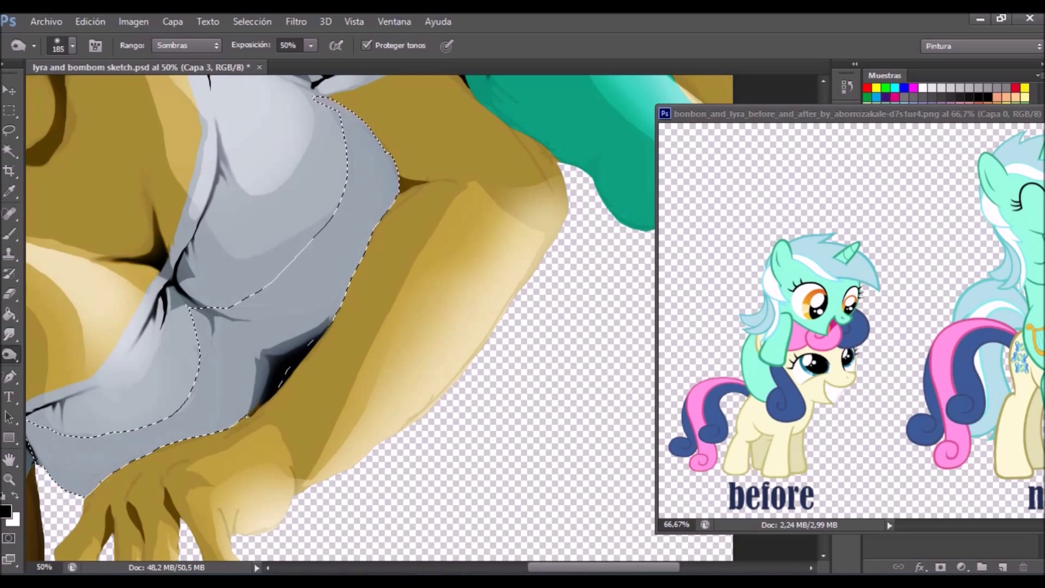
Zoom out and burn deeper shadows into the grey top's folds.
{"action": "key", "text": "z"}
{"action": "key", "text": "ctrl+minus"}
{"action": "key", "text": "o"}
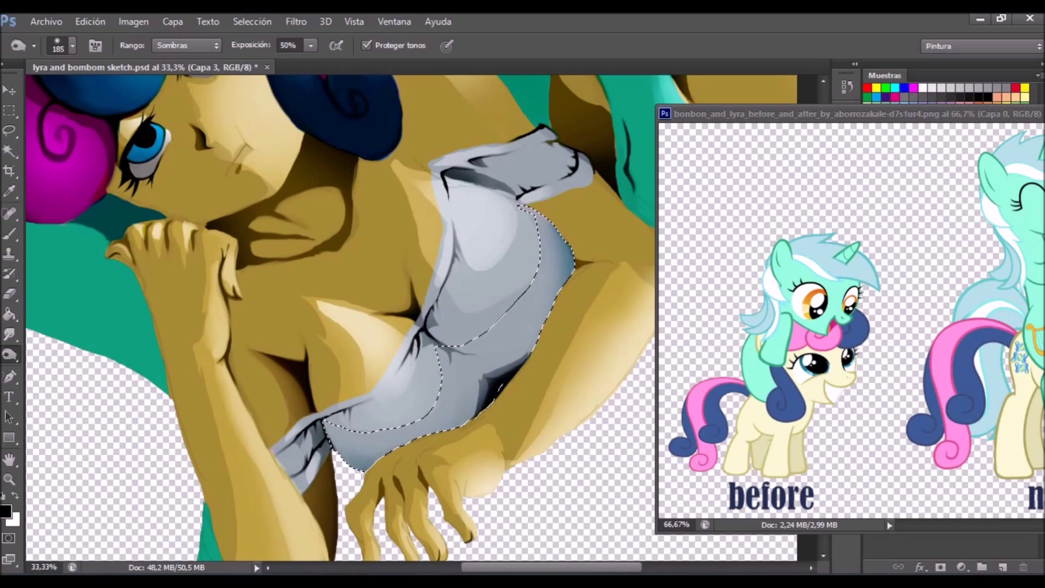
{"action": "left_click_drag", "start_coordinate": [512, 375], "coordinate": [490, 348]}
{"action": "left_click_drag", "start_coordinate": [479, 392], "coordinate": [512, 316]}
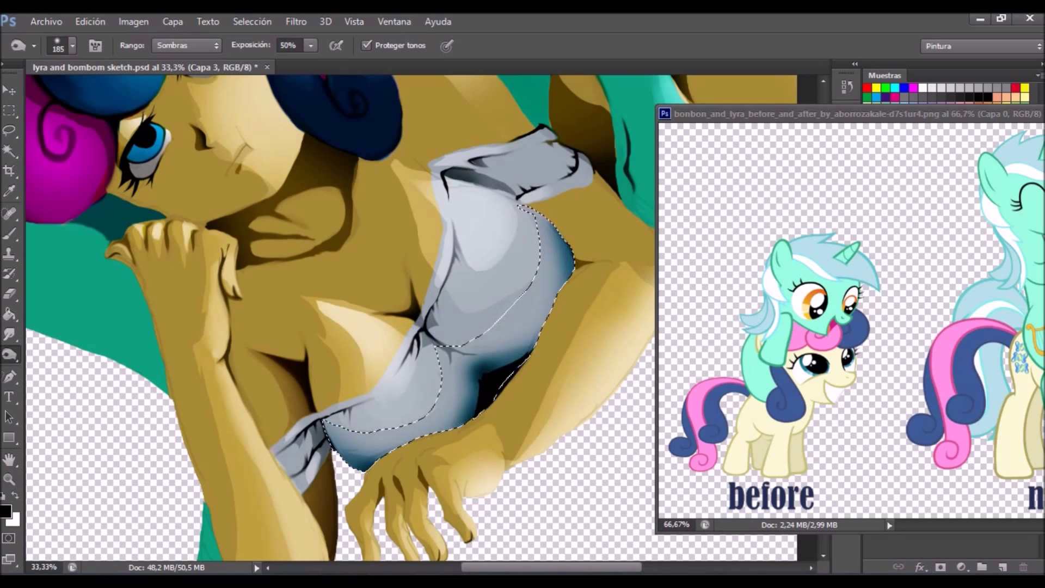
{"action": "key", "text": "l"}
{"action": "key", "text": "o"}
Work the grey top's upper and lower-left ends, then smudge with a smaller brush in Darken mode.
{"action": "mouse_move", "coordinate": [555, 140]}
{"action": "left_mouse_down"}
{"action": "mouse_move", "coordinate": [571, 188]}
{"action": "mouse_move", "coordinate": [569, 180]}
{"action": "left_mouse_up"}
{"action": "key", "text": "l"}
{"action": "left_click_drag", "start_coordinate": [326, 435], "coordinate": [286, 444]}
{"action": "key", "text": "o"}
{"action": "left_click", "coordinate": [73, 45]}
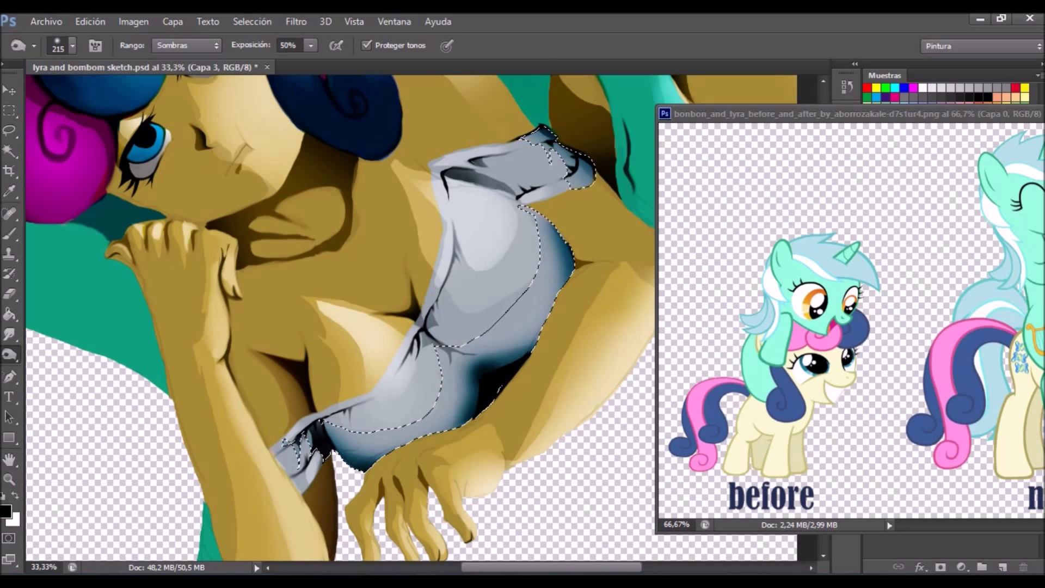
{"action": "key", "text": "r"}
{"action": "left_click", "coordinate": [185, 45]}
{"action": "left_click", "coordinate": [90, 21]}
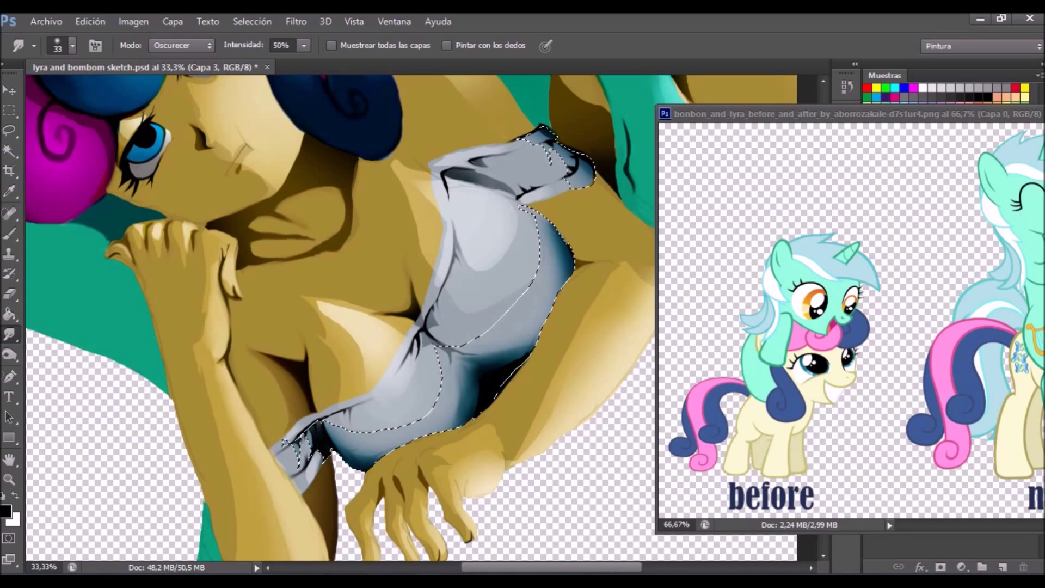
Magic Wand the whole grey top in Add mode and open Color Balance.
{"action": "key", "text": "w"}
{"action": "key", "text": "shift+w"}
{"action": "left_click", "coordinate": [299, 463]}
{"action": "left_click", "coordinate": [405, 354]}
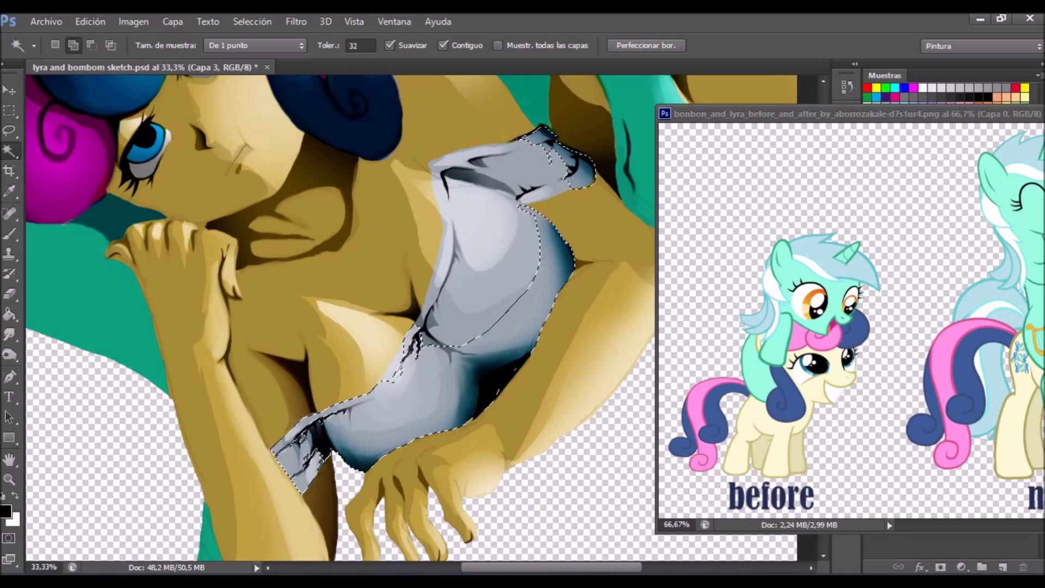
{"action": "left_click", "coordinate": [474, 163]}
{"action": "key", "text": "l"}
{"action": "left_click", "coordinate": [133, 21]}
{"action": "left_click", "coordinate": [381, 134]}
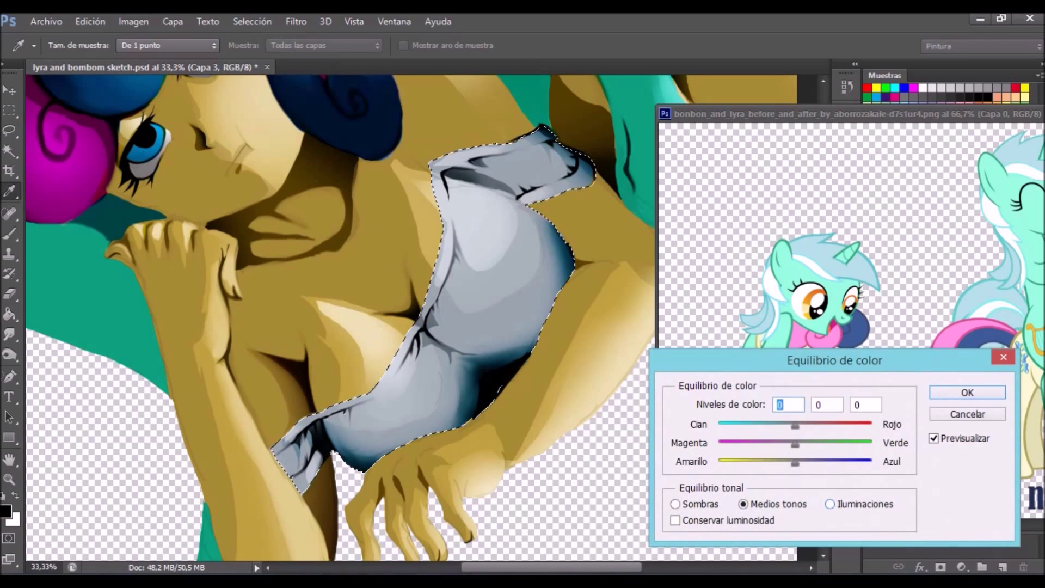
Shift the top's colour balance sliders, setting a level to 100, and confirm.
{"action": "left_click", "coordinate": [830, 504]}
{"action": "left_click_drag", "start_coordinate": [796, 442], "coordinate": [719, 424]}
{"action": "left_click_drag", "start_coordinate": [837, 462], "coordinate": [719, 462]}
{"action": "type", "text": "100"}
{"action": "key", "text": "ctrl+2"}
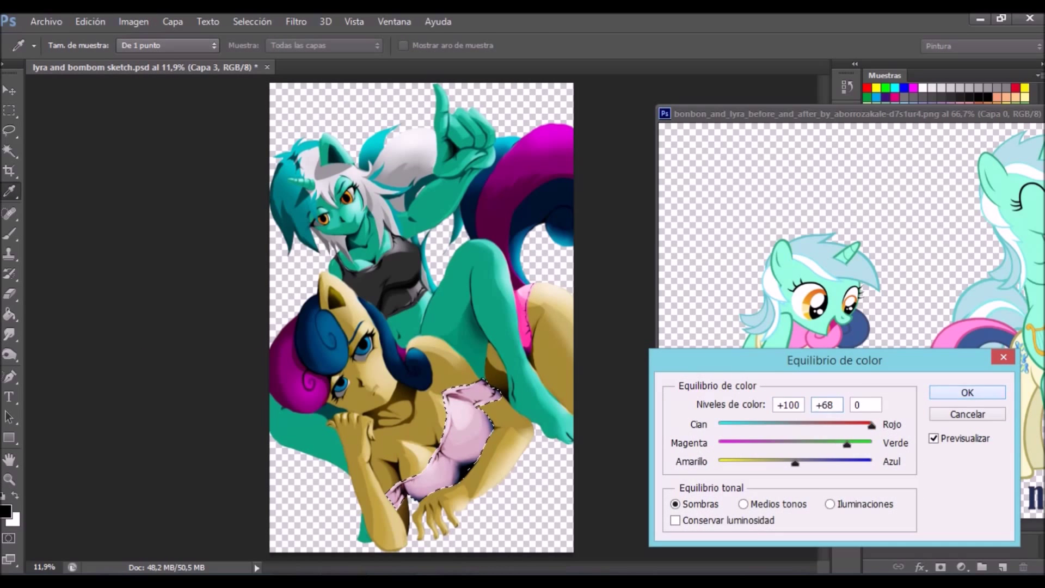
{"action": "key", "text": "Return"}
Colorize the top pink in Hue/Saturation: Hue 313, Saturation 25, Lightness +8.
{"action": "key", "text": "ctrl+u"}
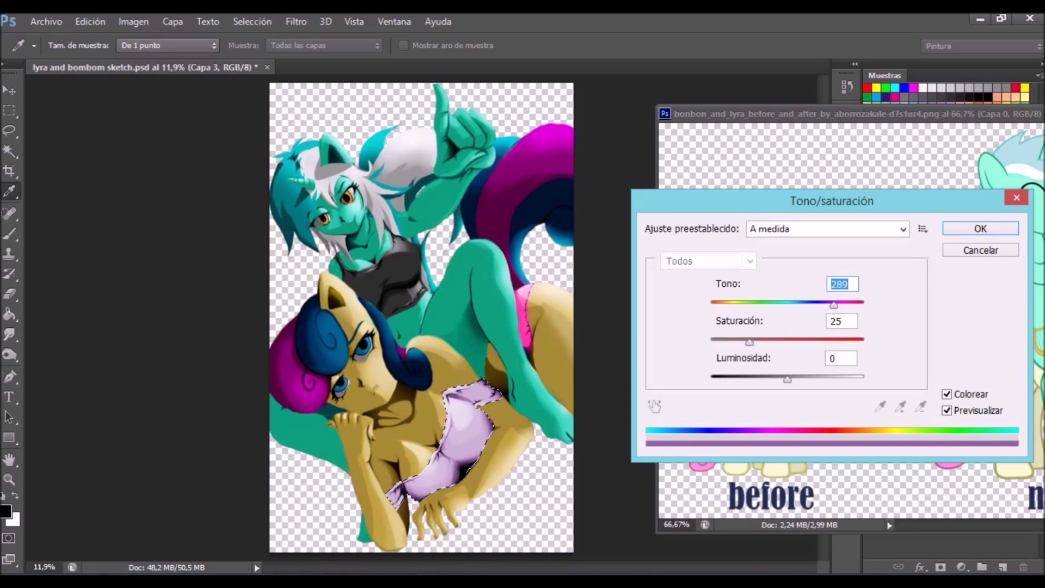
{"action": "key", "text": "Tab"}
{"action": "key", "text": "Tab"}
{"action": "key", "text": "Up"}
{"action": "key", "text": "Up"}
{"action": "key", "text": "Up"}
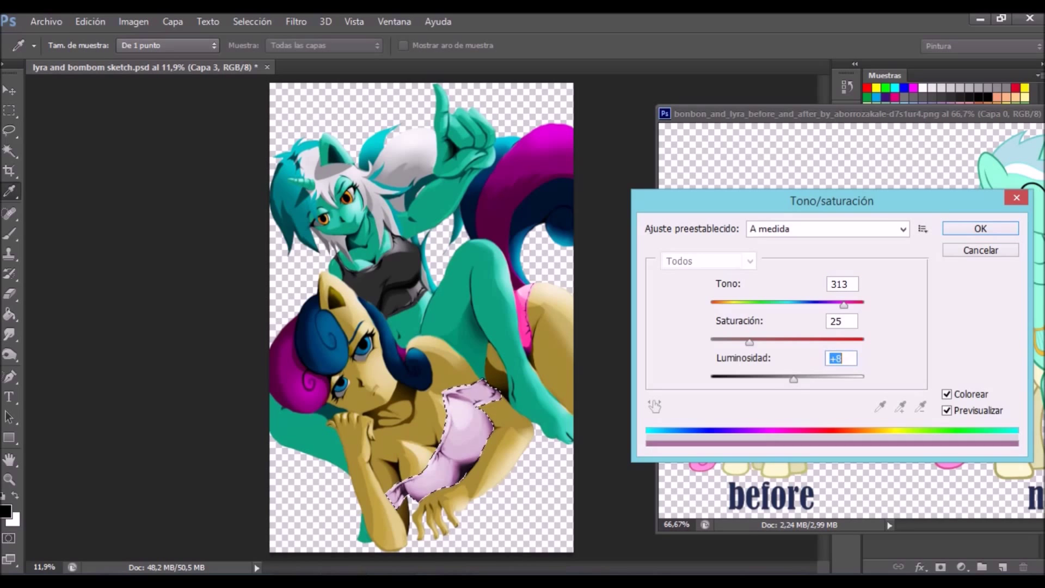
{"action": "key", "text": "Return"}
{"action": "left_click_drag", "start_coordinate": [382, 381], "coordinate": [408, 250]}
Sample the tan skin colour from the hand and dismiss the warning message.
{"action": "key", "text": "l"}
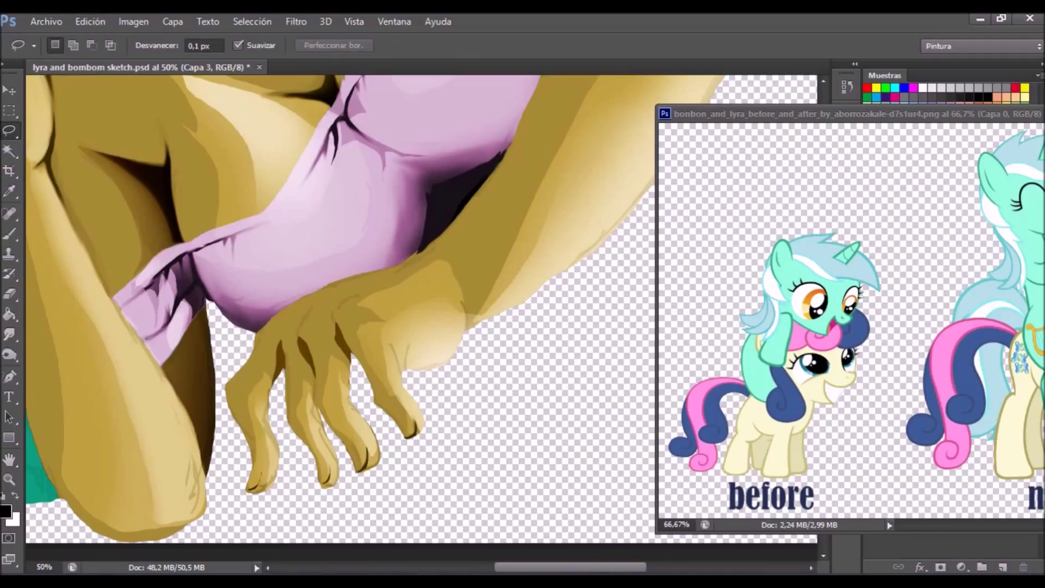
{"action": "key", "text": "i"}
{"action": "left_click", "coordinate": [267, 321]}
{"action": "key", "text": "g"}
{"action": "key", "text": "l"}
{"action": "key", "text": "e"}
{"action": "key", "text": "l"}
{"action": "key", "text": "e"}
Lasso the gaps between the fingers and brush dark shading into three of them.
{"action": "key", "text": "l"}
{"action": "key", "text": "Return"}
{"action": "key", "text": "o"}
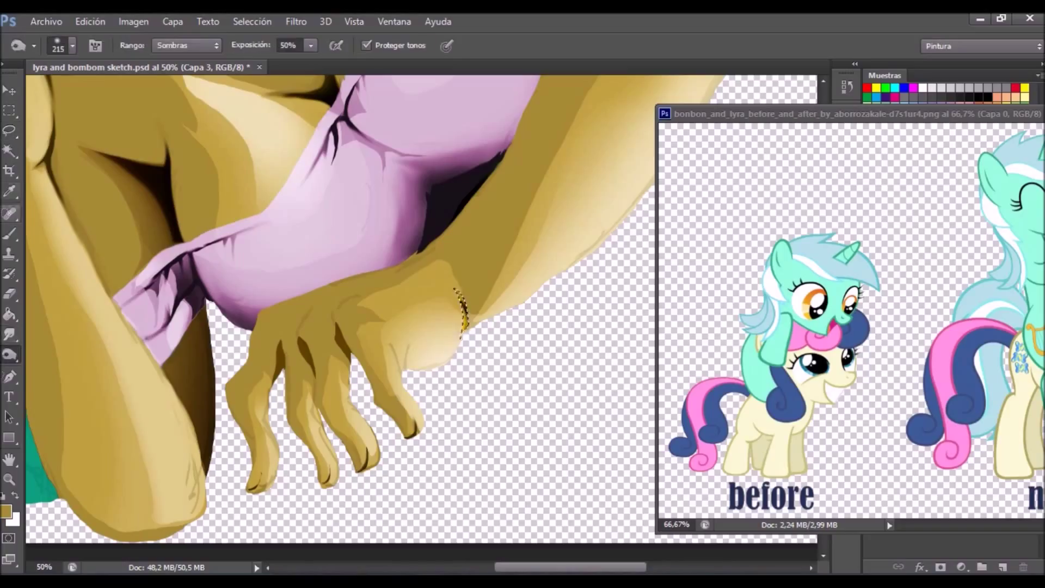
{"action": "key", "text": "r"}
{"action": "key", "text": "l"}
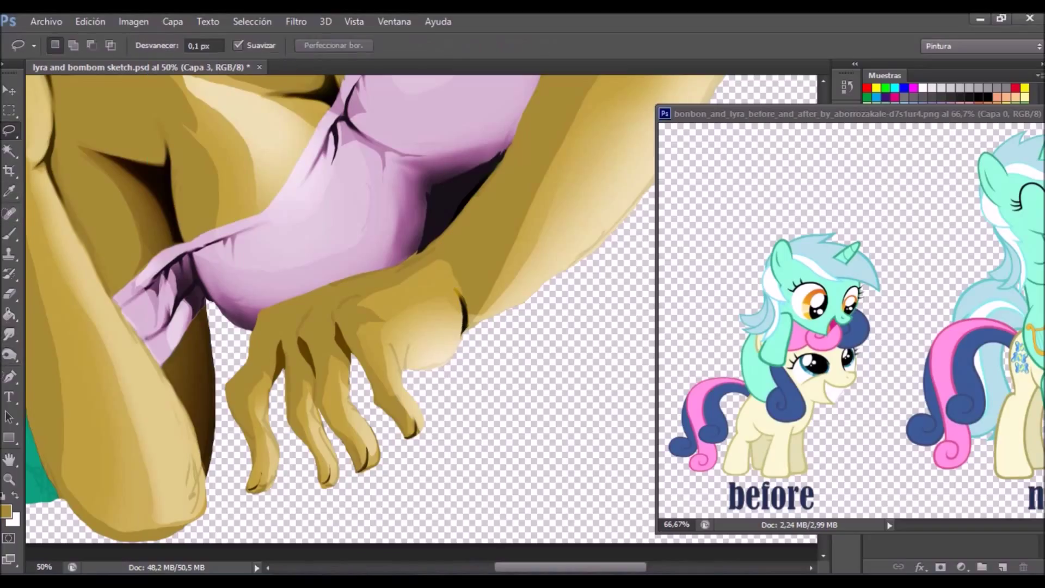
{"action": "left_click_drag", "start_coordinate": [336, 324], "coordinate": [328, 364]}
{"action": "key", "text": "b"}
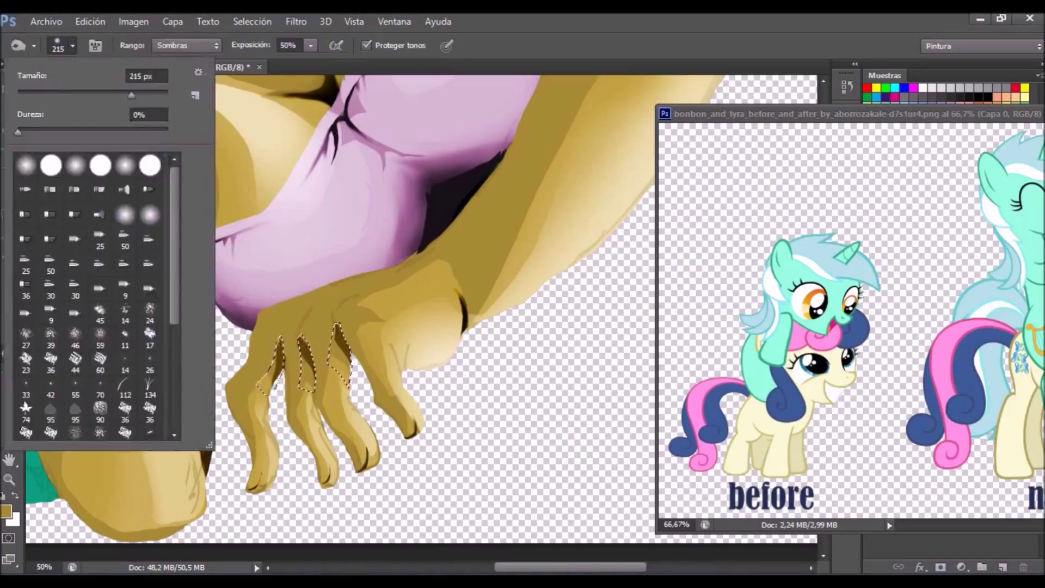
{"action": "left_click_drag", "start_coordinate": [340, 326], "coordinate": [346, 375]}
{"action": "left_click_drag", "start_coordinate": [303, 340], "coordinate": [311, 387]}
{"action": "left_click_drag", "start_coordinate": [280, 340], "coordinate": [270, 392]}
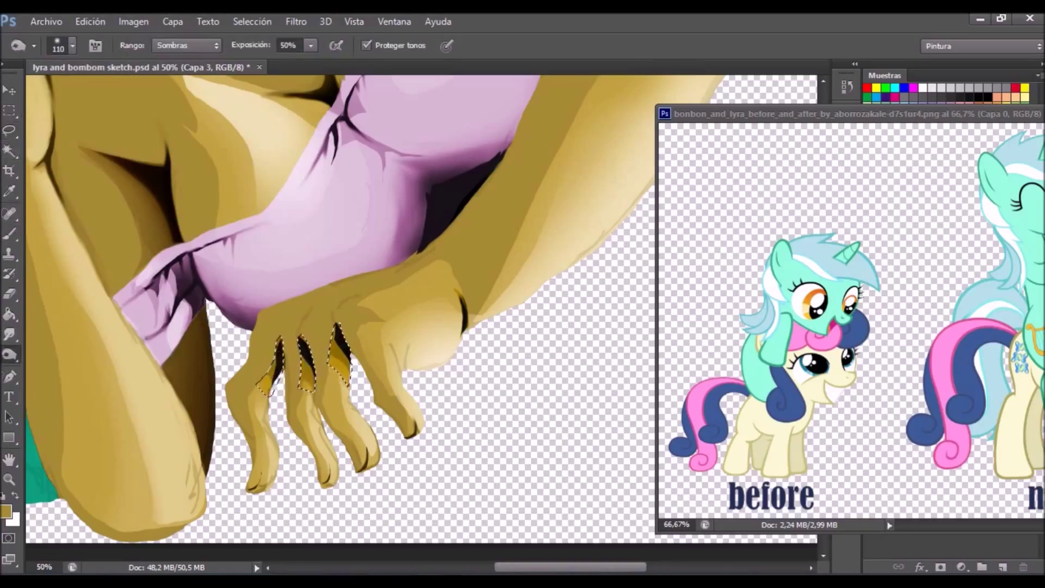
Deselect and blend the finger shadows with a smaller Lighten-mode Smudge brush, then fit to view.
{"action": "key", "text": "g"}
{"action": "key", "text": "ctrl+d"}
{"action": "key", "text": "z"}
{"action": "left_click", "coordinate": [349, 457]}
{"action": "key", "text": "r"}
{"action": "left_click", "coordinate": [181, 45]}
{"action": "left_click", "coordinate": [162, 99]}
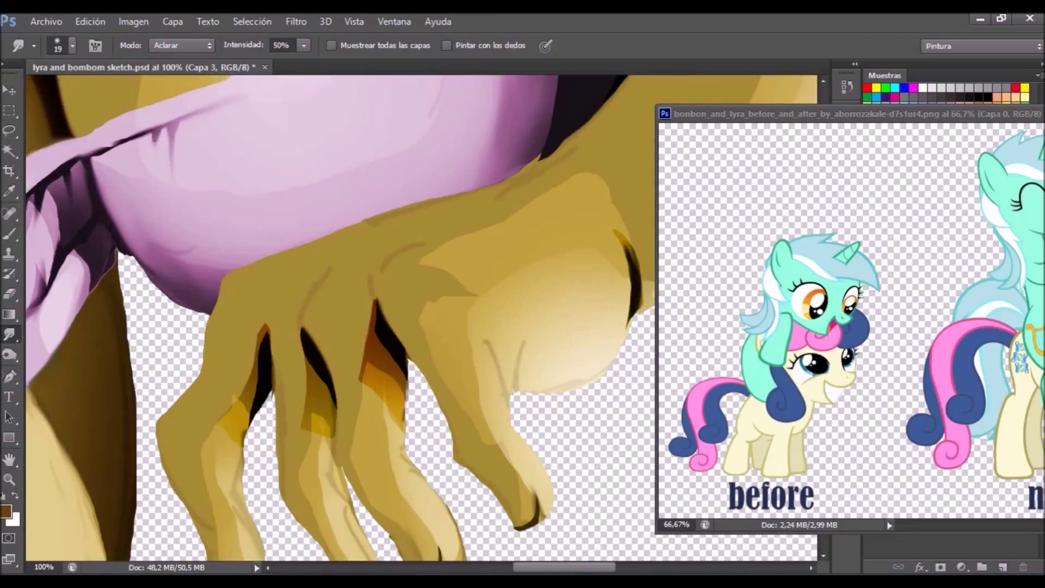
{"action": "key", "text": "bracketleft"}
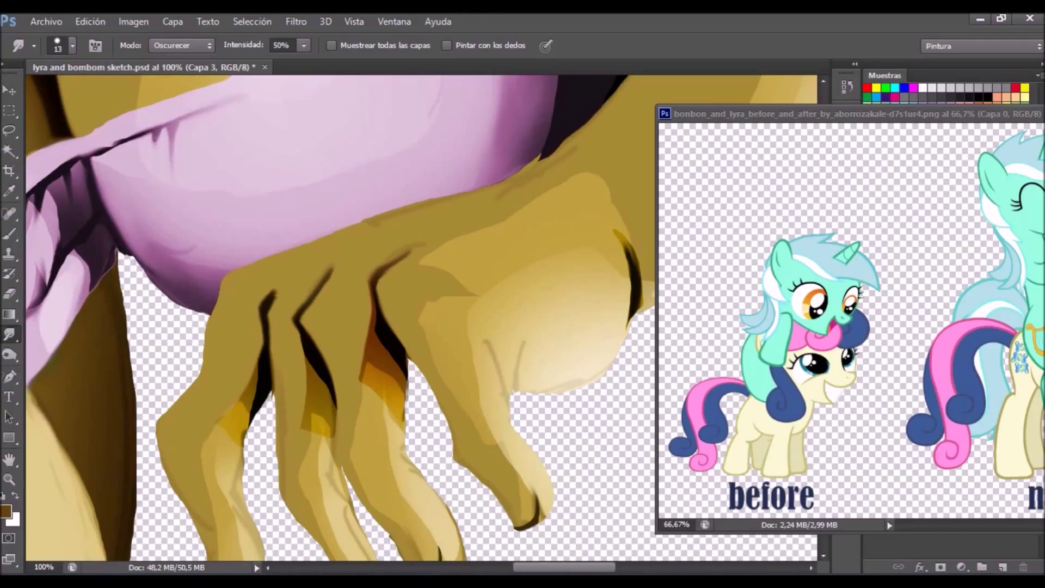
{"action": "key", "text": "z"}
{"action": "key", "text": "ctrl+0"}
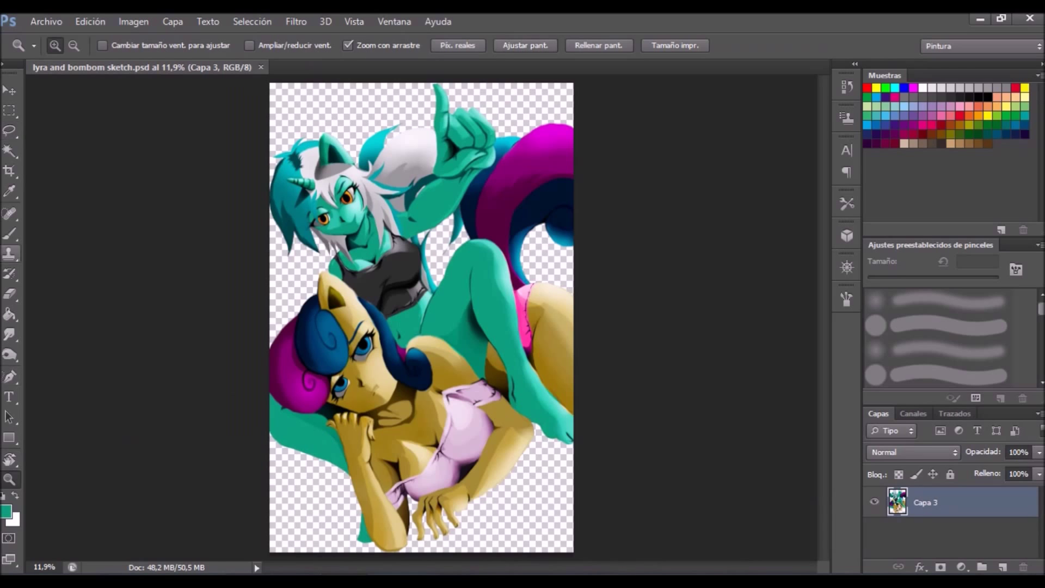
Smooth the teal leg's outer edge with an enlarged Smudge brush.
{"action": "left_click_drag", "start_coordinate": [317, 165], "coordinate": [348, 166]}
{"action": "left_click", "coordinate": [10, 334]}
{"action": "right_click", "coordinate": [175, 263]}
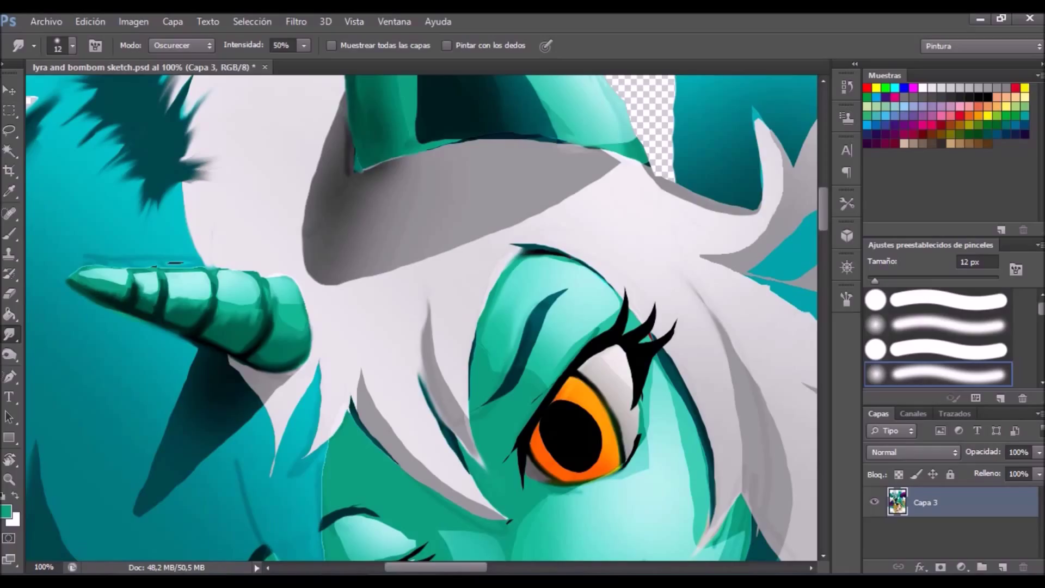
{"action": "scroll", "coordinate": [420, 316], "scroll_direction": "up", "scroll_amount": 5}
{"action": "right_click", "coordinate": [109, 65]}
{"action": "left_click_drag", "start_coordinate": [21, 89], "coordinate": [49, 89]}
{"action": "key", "text": "h"}
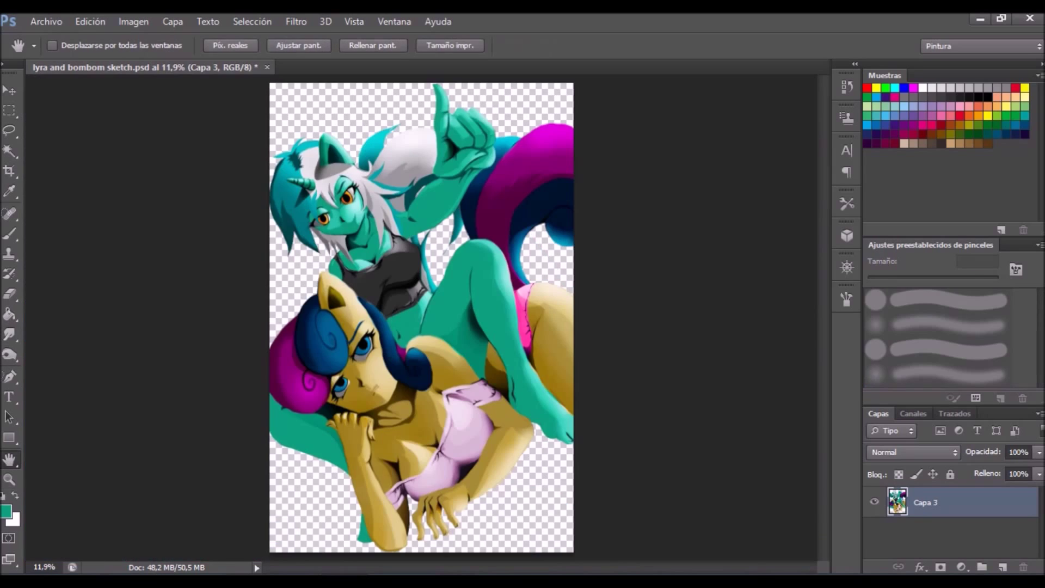
{"action": "left_click", "coordinate": [441, 306]}
{"action": "left_click_drag", "start_coordinate": [447, 163], "coordinate": [415, 242]}
Zoom in on the horn and smudge its shading in Darken mode.
{"action": "key", "text": "h"}
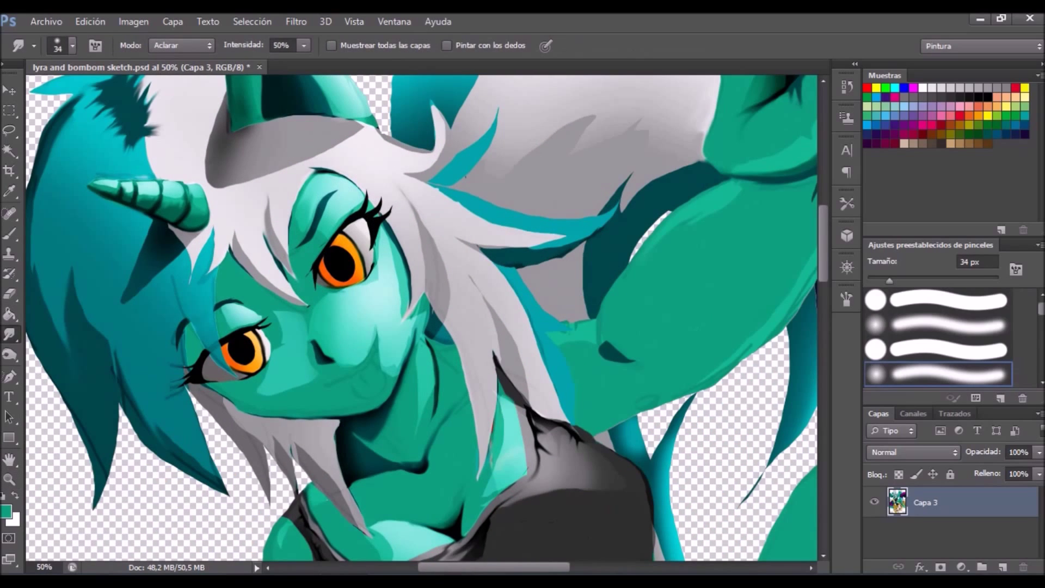
{"action": "left_click", "coordinate": [147, 201], "text": "ctrl"}
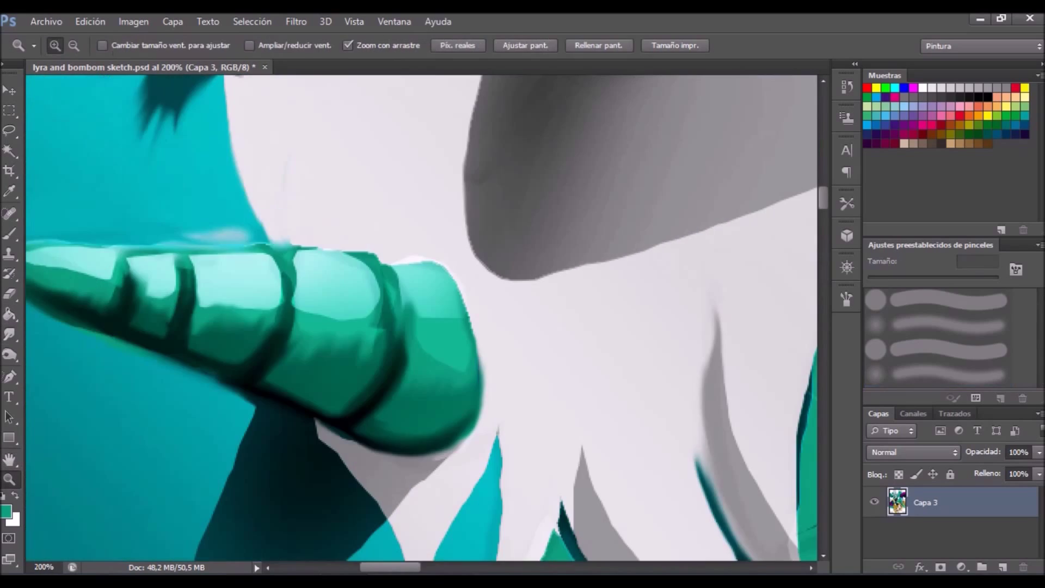
{"action": "left_click", "coordinate": [182, 45]}
{"action": "left_click", "coordinate": [174, 71]}
{"action": "key", "text": "h"}
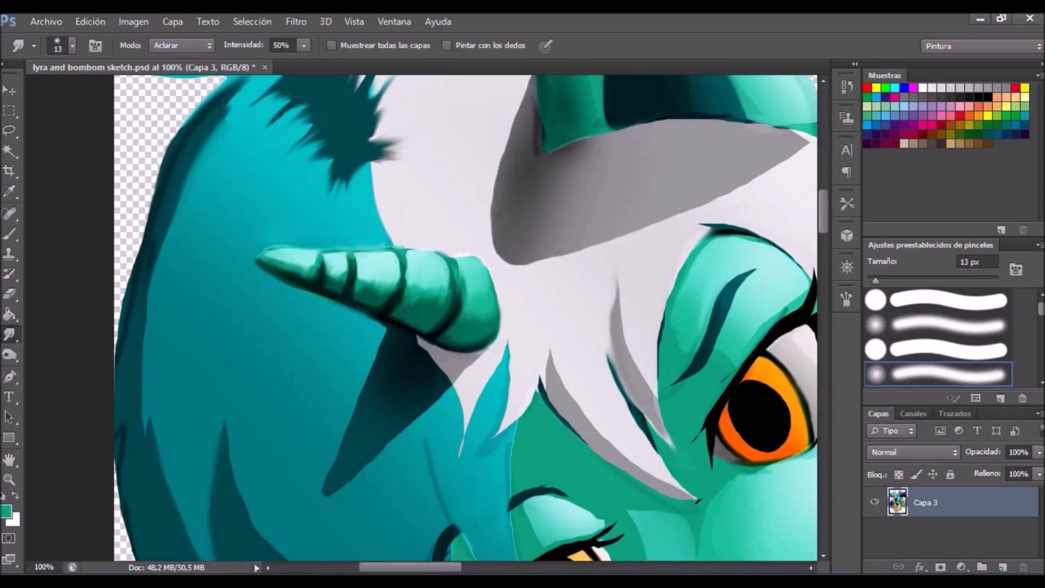
{"action": "left_click", "coordinate": [181, 45]}
{"action": "left_click", "coordinate": [174, 71]}
{"action": "key", "text": "h"}
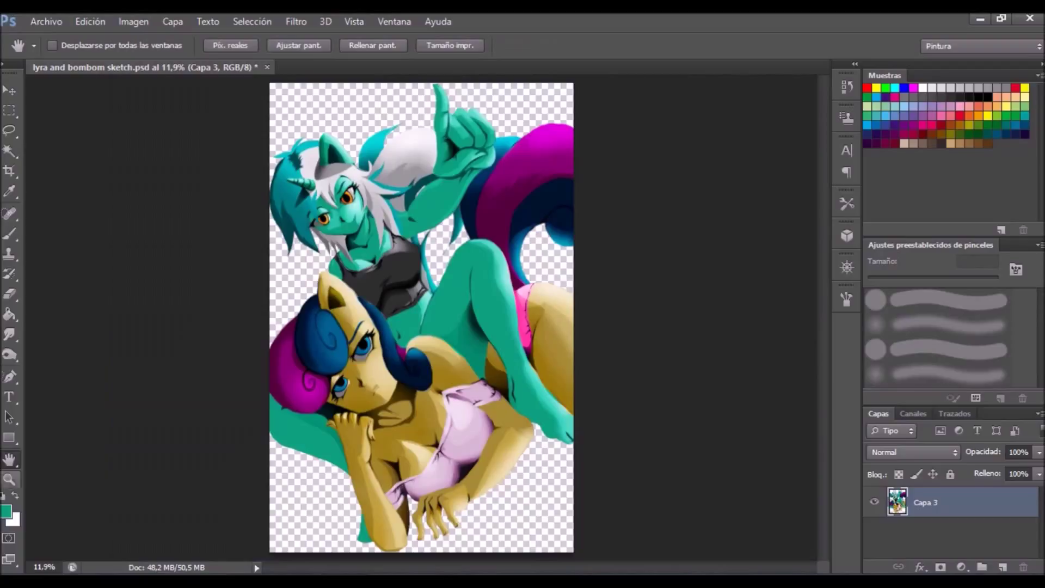
{"action": "key", "text": "l"}
Magic Wand the grey patch under the ear plus the horn, then deselect.
{"action": "key", "text": "w"}
{"action": "left_click", "coordinate": [327, 179]}
{"action": "left_click", "coordinate": [245, 229]}
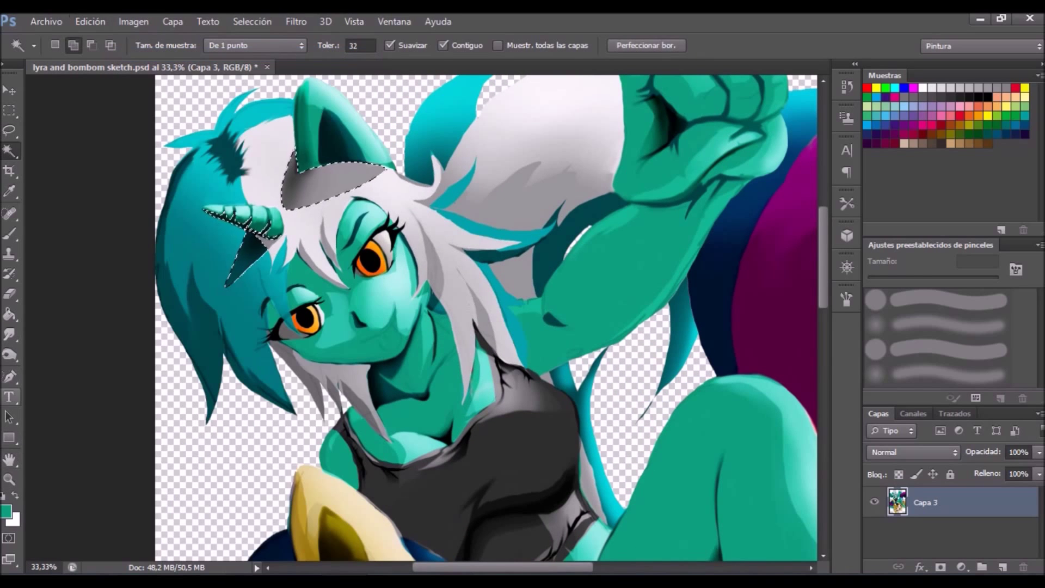
{"action": "key", "text": "z"}
{"action": "left_click", "coordinate": [283, 218]}
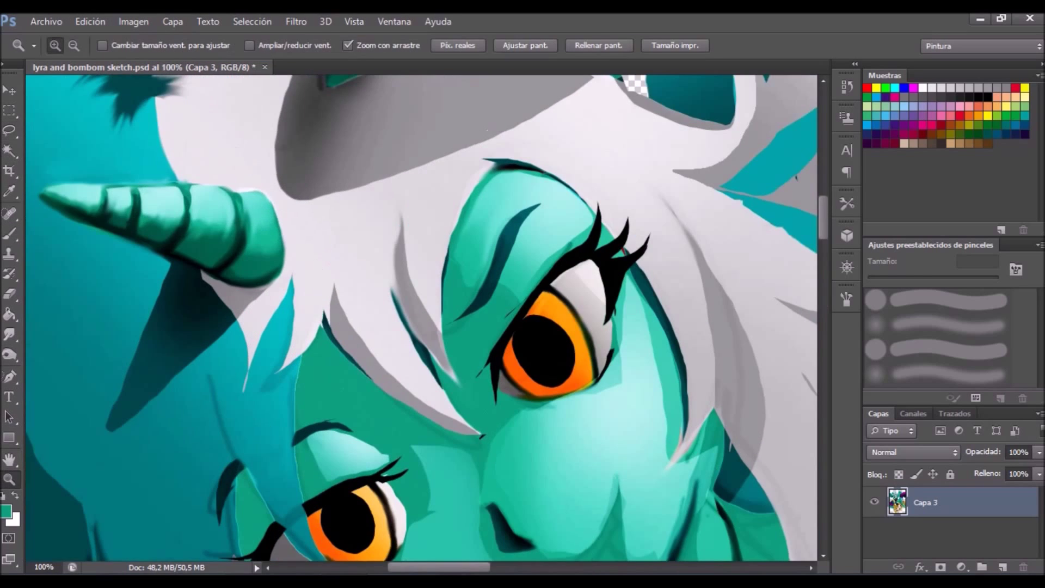
Open the Lyra reference PNG and move it to the right of the canvas.
{"action": "key", "text": "ctrl+o"}
{"action": "double_click", "coordinate": [467, 164]}
{"action": "left_click_drag", "start_coordinate": [436, 159], "coordinate": [718, 31]}
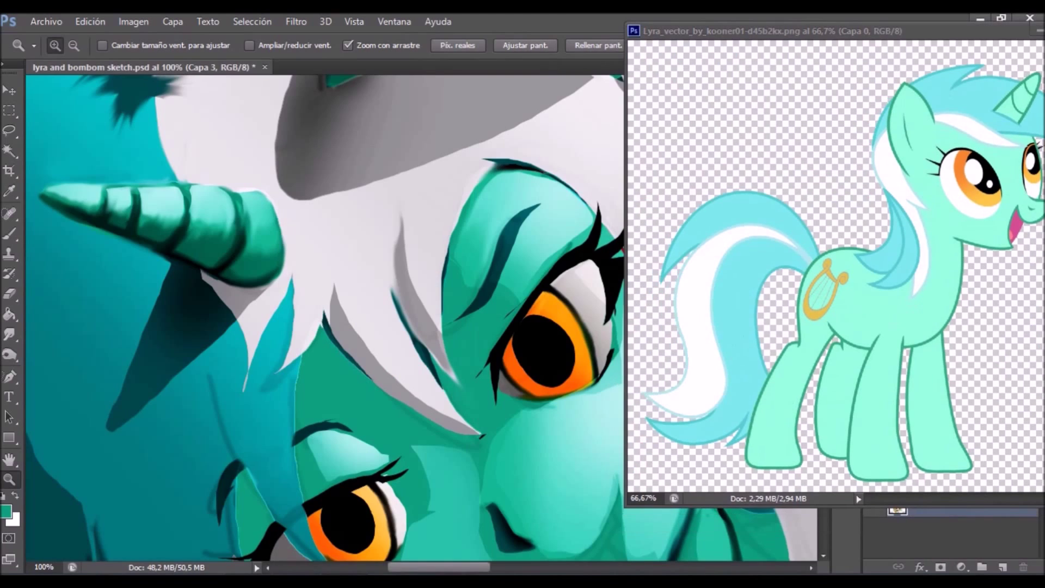
Fill the area beside the horn with the sampled light hair colour, then zoom in on the face.
{"action": "key", "text": "l"}
{"action": "key", "text": "i"}
{"action": "left_click", "coordinate": [348, 261]}
{"action": "key", "text": "g"}
{"action": "left_click", "coordinate": [261, 256]}
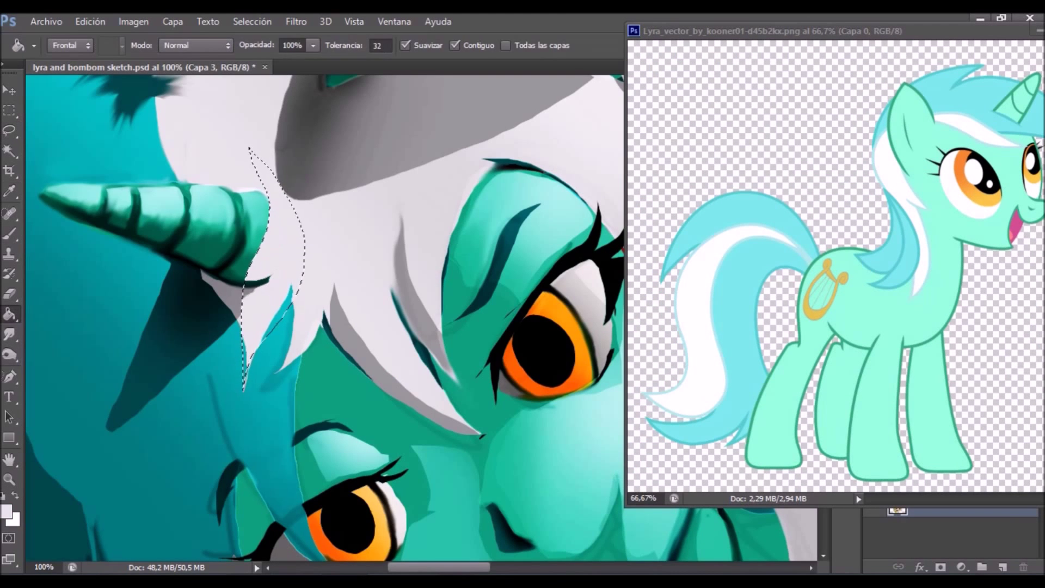
{"action": "double_click", "coordinate": [10, 460]}
{"action": "key", "text": "z"}
{"action": "left_click", "coordinate": [323, 172]}
Lasso the hair strand beside the horn and zoom in on it.
{"action": "key", "text": "l"}
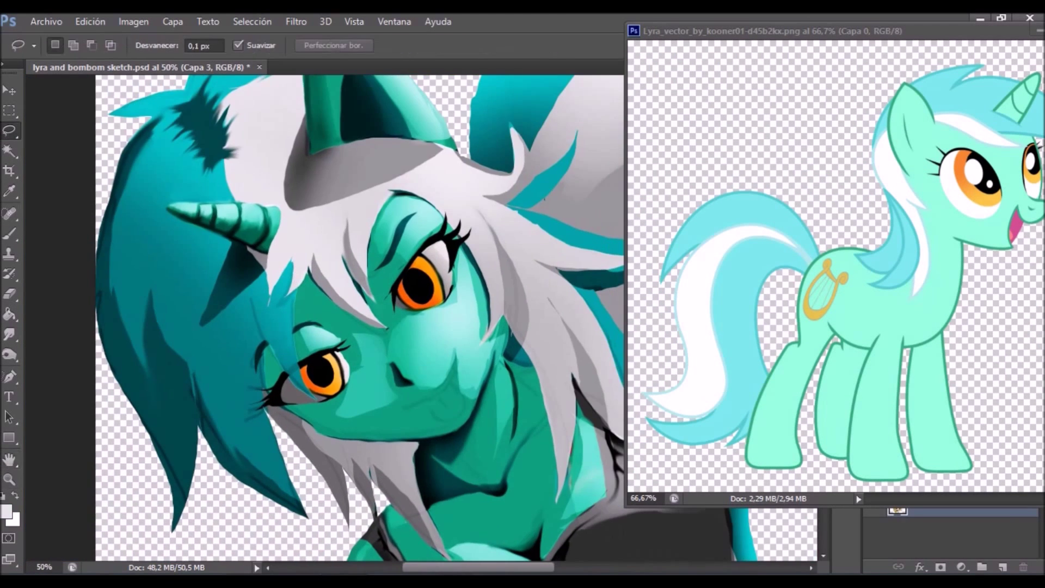
{"action": "left_click_drag", "start_coordinate": [305, 243], "coordinate": [289, 337]}
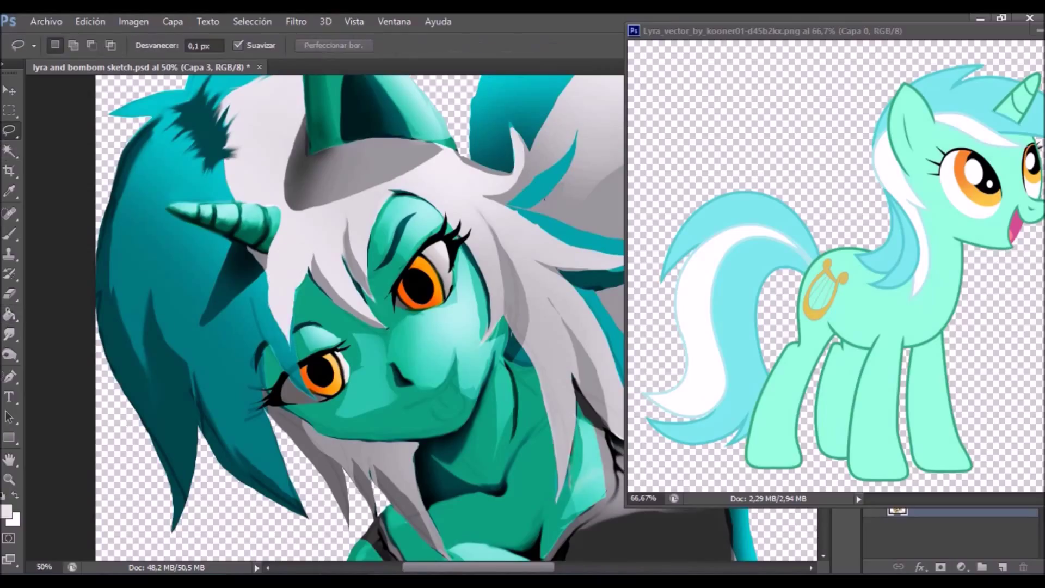
{"action": "key", "text": "r"}
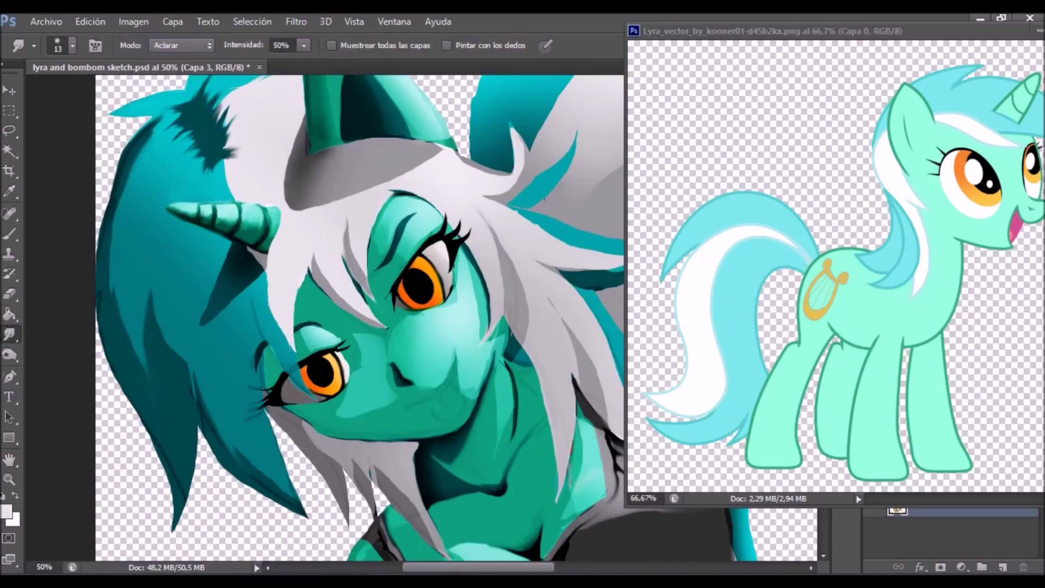
{"action": "key", "text": "z"}
{"action": "left_click", "coordinate": [294, 267]}
{"action": "key", "text": "l"}
Outline the shadow area beside the white mane and fill it with a sampled grey.
{"action": "left_click_drag", "start_coordinate": [338, 313], "coordinate": [347, 128]}
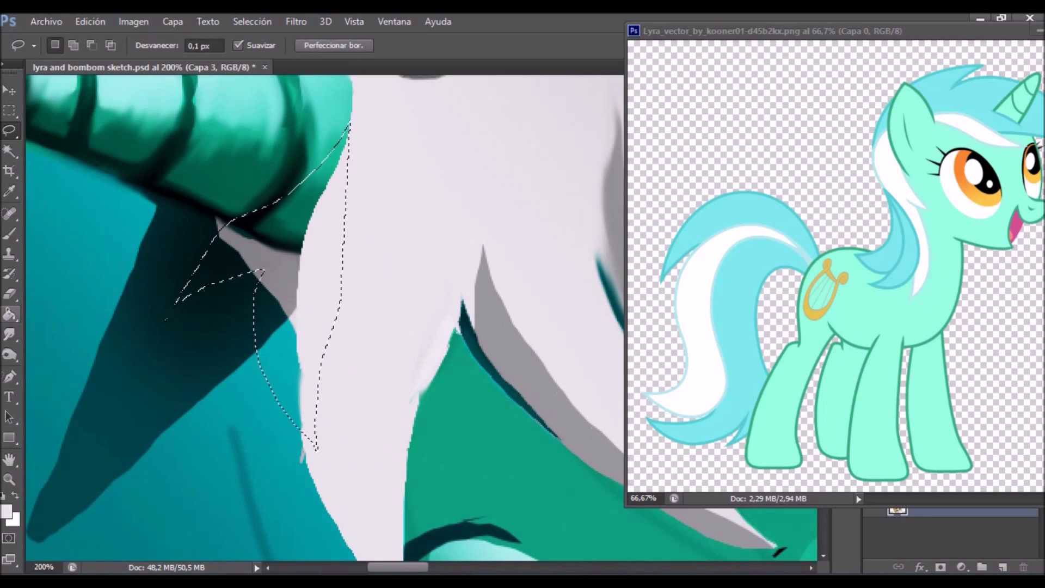
{"action": "key", "text": "i"}
{"action": "left_click", "coordinate": [245, 248]}
{"action": "key", "text": "g"}
{"action": "left_click", "coordinate": [283, 261]}
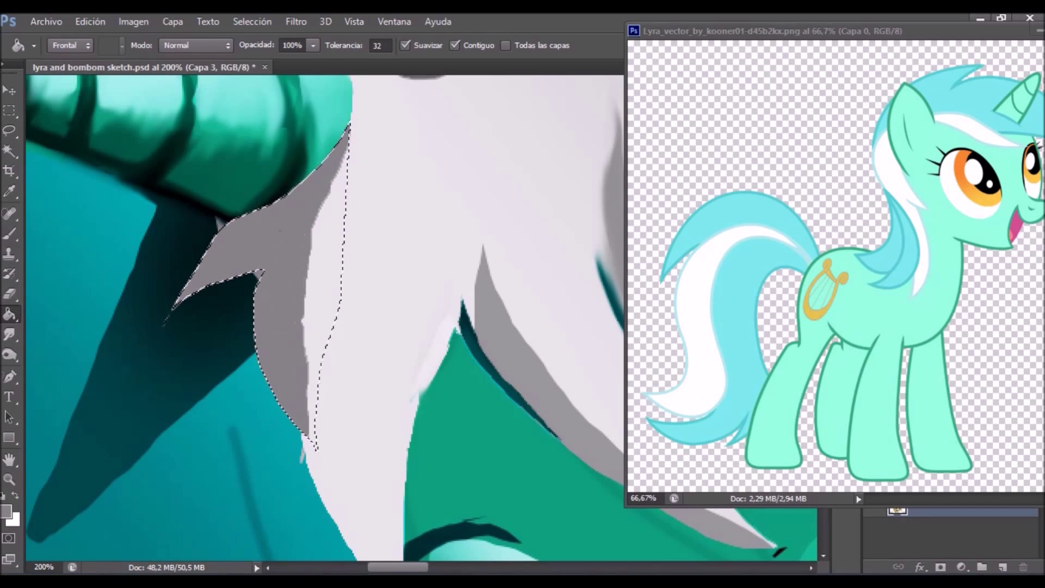
Smudge the grey shadow's edges to soften and lighten them.
{"action": "key", "text": "r"}
{"action": "left_click_drag", "start_coordinate": [300, 288], "coordinate": [303, 430]}
{"action": "right_click", "coordinate": [275, 275]}
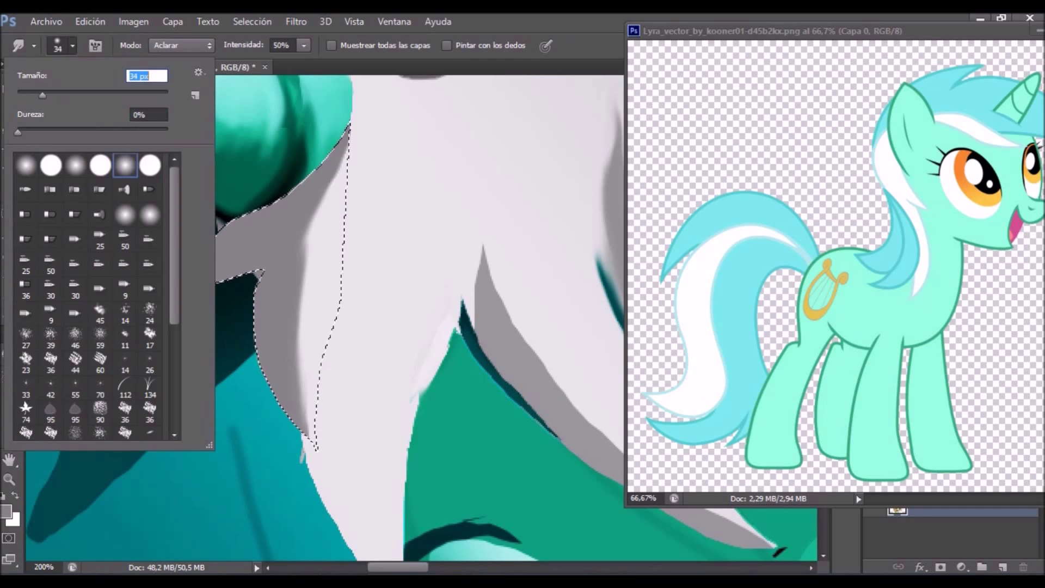
{"action": "left_click_drag", "start_coordinate": [326, 131], "coordinate": [300, 435]}
{"action": "right_click", "coordinate": [234, 277]}
{"action": "key", "text": "Escape"}
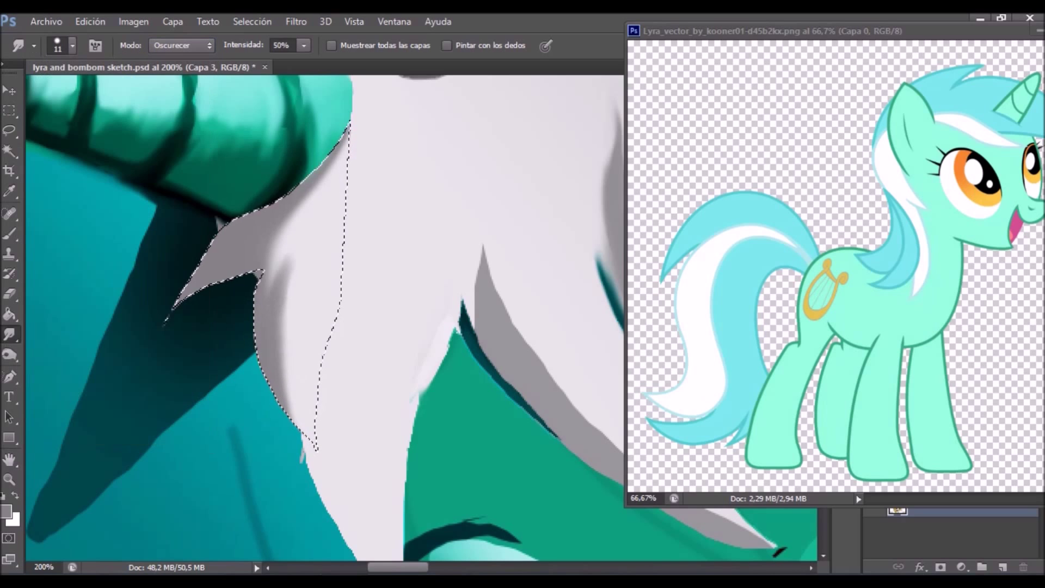
Lasso another area of the mane near the unicorn's head for shading.
{"action": "key", "text": "h"}
{"action": "key", "text": "ctrl+0"}
{"action": "key", "text": "z"}
{"action": "left_click_drag", "start_coordinate": [349, 152], "coordinate": [392, 152]}
{"action": "key", "text": "l"}
{"action": "left_click_drag", "start_coordinate": [250, 256], "coordinate": [346, 250]}
{"action": "key", "text": "g"}
Zoom in on the reference pony's lyre and Magic Wand-select the gold lyre.
{"action": "key", "text": "h"}
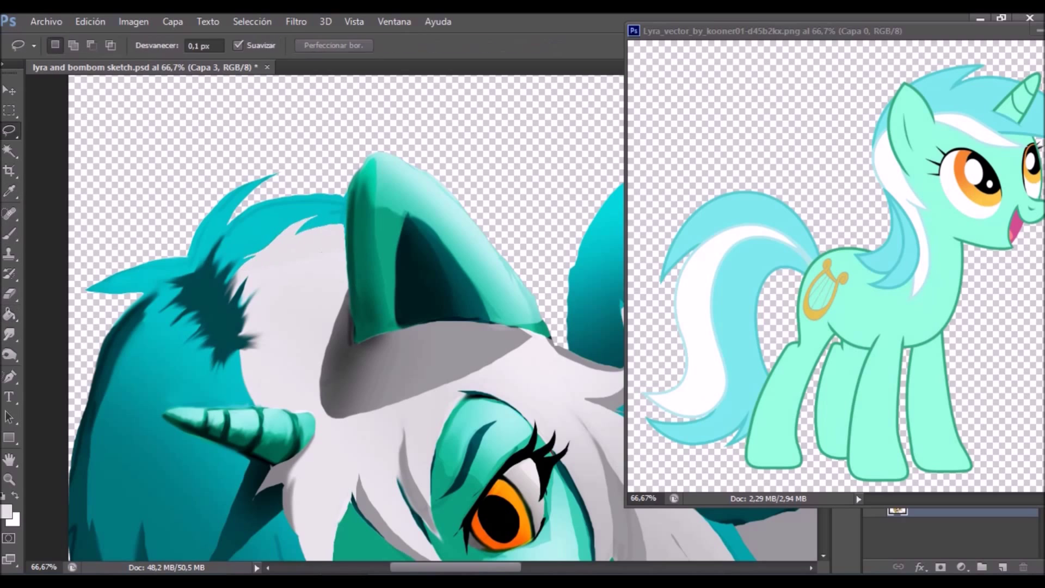
{"action": "key", "text": "ctrl+0"}
{"action": "key", "text": "z"}
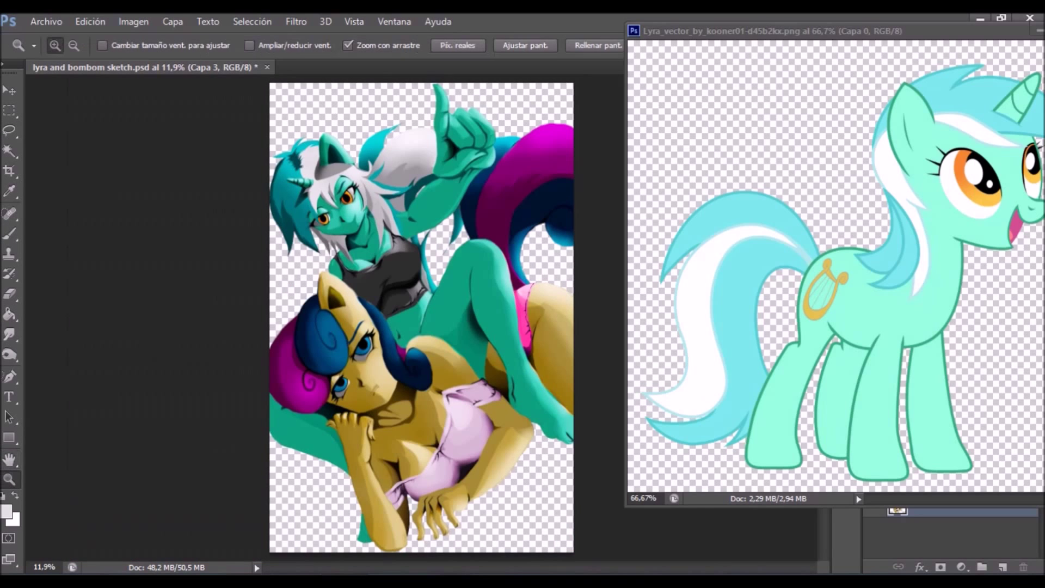
{"action": "left_click_drag", "start_coordinate": [393, 274], "coordinate": [436, 274]}
{"action": "left_click_drag", "start_coordinate": [828, 292], "coordinate": [866, 291]}
{"action": "key", "text": "w"}
{"action": "left_click", "coordinate": [833, 223]}
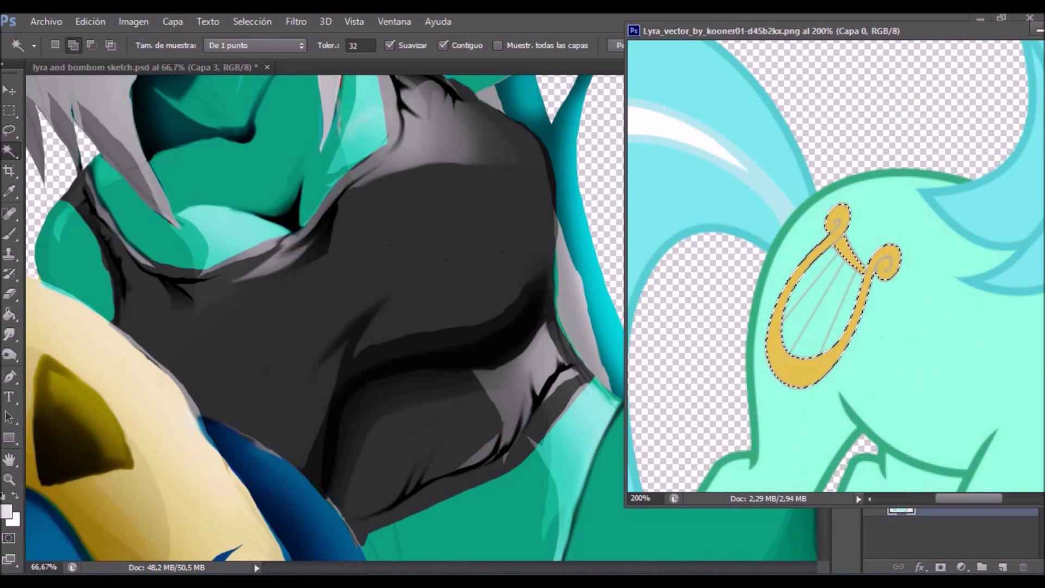
Copy the gold lyre from the reference and paste it.
{"action": "left_click", "coordinate": [91, 21]}
{"action": "left_click", "coordinate": [166, 127]}
{"action": "left_click", "coordinate": [91, 22]}
{"action": "left_click", "coordinate": [139, 141]}
Add the lyre strings to the reference selection, undoing the last selection change.
{"action": "left_click", "coordinate": [73, 45]}
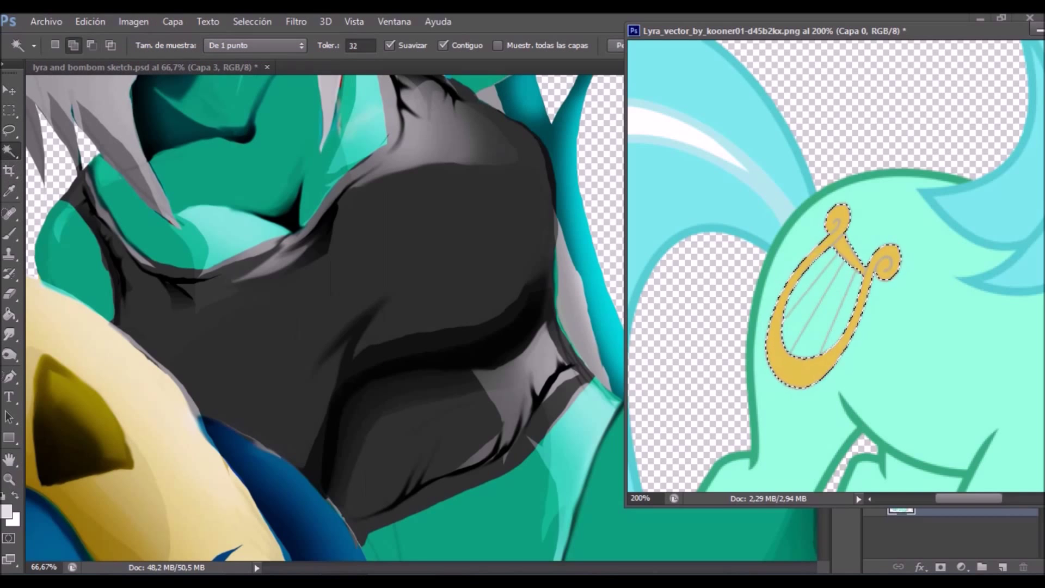
{"action": "left_click", "coordinate": [871, 310]}
{"action": "left_click", "coordinate": [773, 261]}
{"action": "left_click", "coordinate": [816, 245]}
{"action": "left_click", "coordinate": [90, 21]}
{"action": "left_click", "coordinate": [248, 54]}
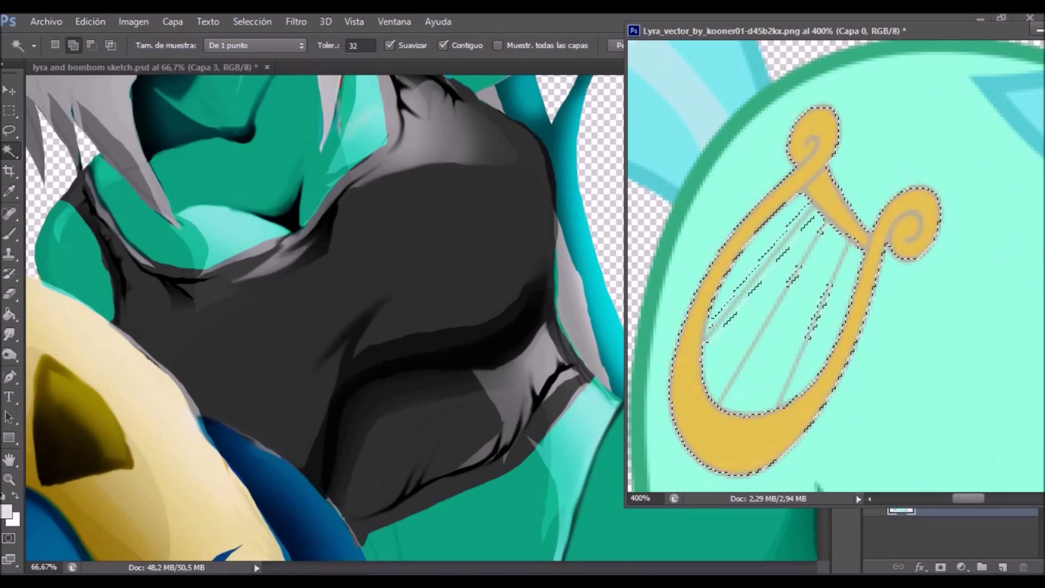
Copy the lyre again, paste it into the painting, and enlarge and rotate it.
{"action": "left_click", "coordinate": [90, 21]}
{"action": "left_click", "coordinate": [136, 126]}
{"action": "left_click", "coordinate": [90, 21]}
{"action": "left_click", "coordinate": [136, 142]}
{"action": "left_click_drag", "start_coordinate": [443, 287], "coordinate": [444, 212]}
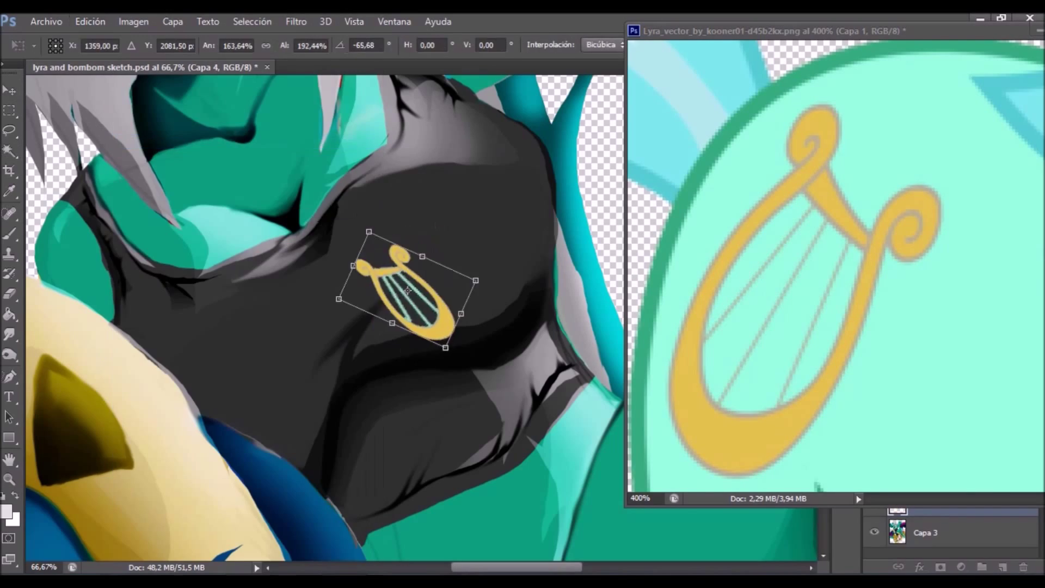
{"action": "key", "text": "z"}
{"action": "key", "text": "Return"}
Shrink, tilt and move the pasted lyre onto the unicorn's teal chest.
{"action": "key", "text": "ctrl+0"}
{"action": "left_click", "coordinate": [816, 272], "text": "alt"}
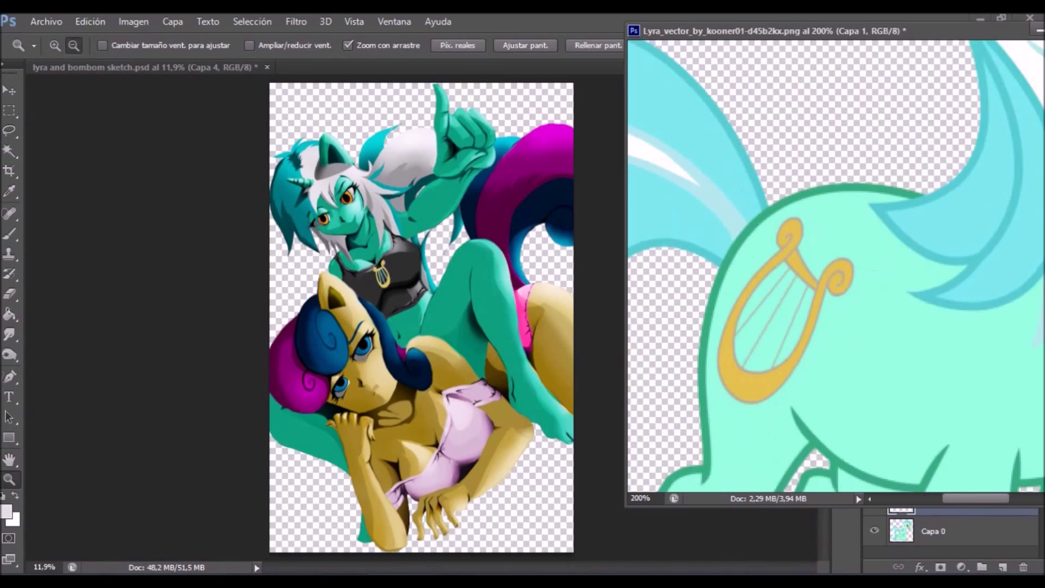
{"action": "left_click_drag", "start_coordinate": [383, 275], "coordinate": [425, 275]}
{"action": "key", "text": "ctrl+t"}
{"action": "left_click_drag", "start_coordinate": [362, 296], "coordinate": [273, 158]}
{"action": "left_click_drag", "start_coordinate": [274, 207], "coordinate": [270, 180]}
{"action": "key", "text": "Return"}
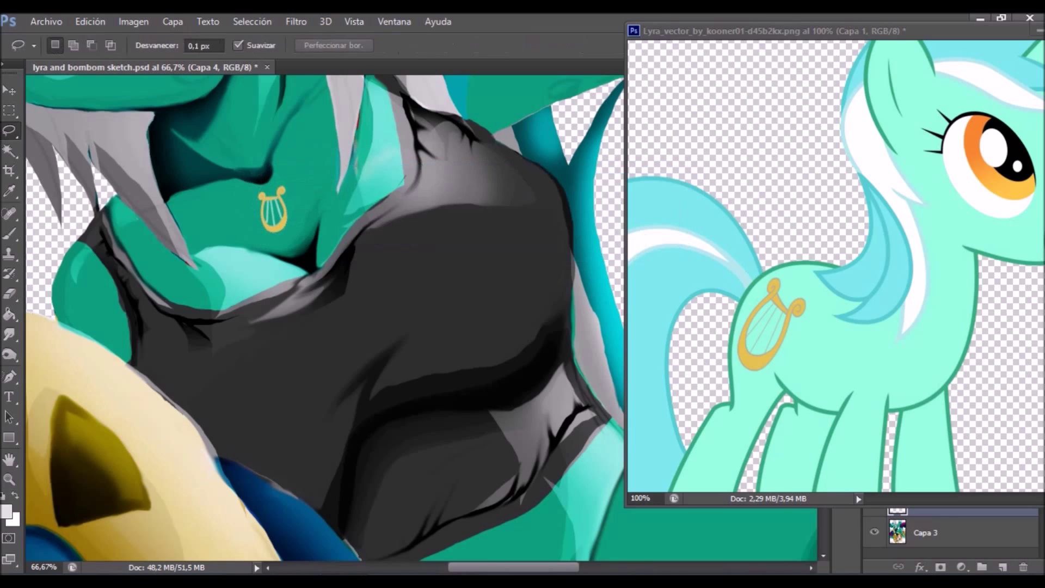
Zoom out and back in to check the lyre on the face and chest.
{"action": "key", "text": "z"}
{"action": "key", "text": "ctrl+0"}
{"action": "key", "text": "ctrl+1"}
{"action": "key", "text": "ctrl+0"}
{"action": "left_click_drag", "start_coordinate": [376, 213], "coordinate": [419, 212]}
Colorize the collar area on the main layer near black with Hue/Saturation.
{"action": "key", "text": "l"}
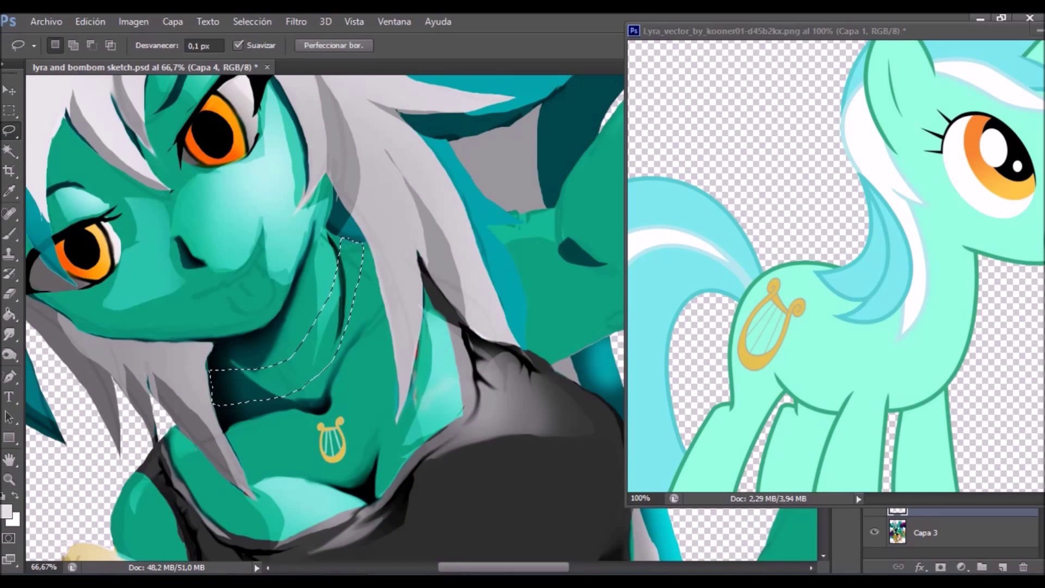
{"action": "left_click", "coordinate": [133, 21]}
{"action": "left_click", "coordinate": [381, 128]}
{"action": "left_click", "coordinate": [490, 245]}
{"action": "left_click", "coordinate": [926, 532]}
{"action": "key", "text": "i"}
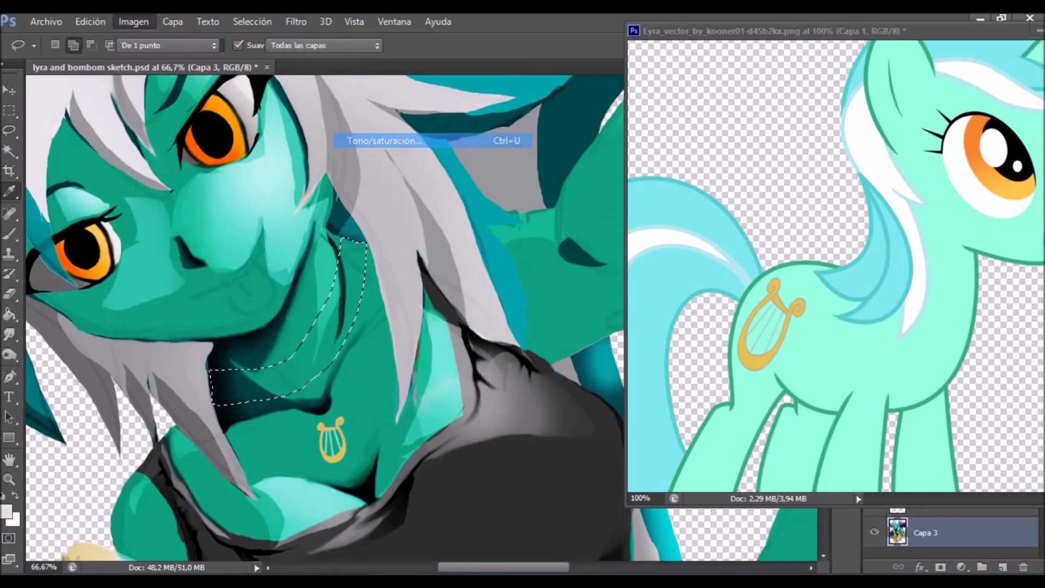
{"action": "key", "text": "ctrl+u"}
{"action": "left_click_drag", "start_coordinate": [752, 380], "coordinate": [724, 379]}
{"action": "key", "text": "Return"}
Pick the soft brush and zoom in on the collar and face.
{"action": "key", "text": "b"}
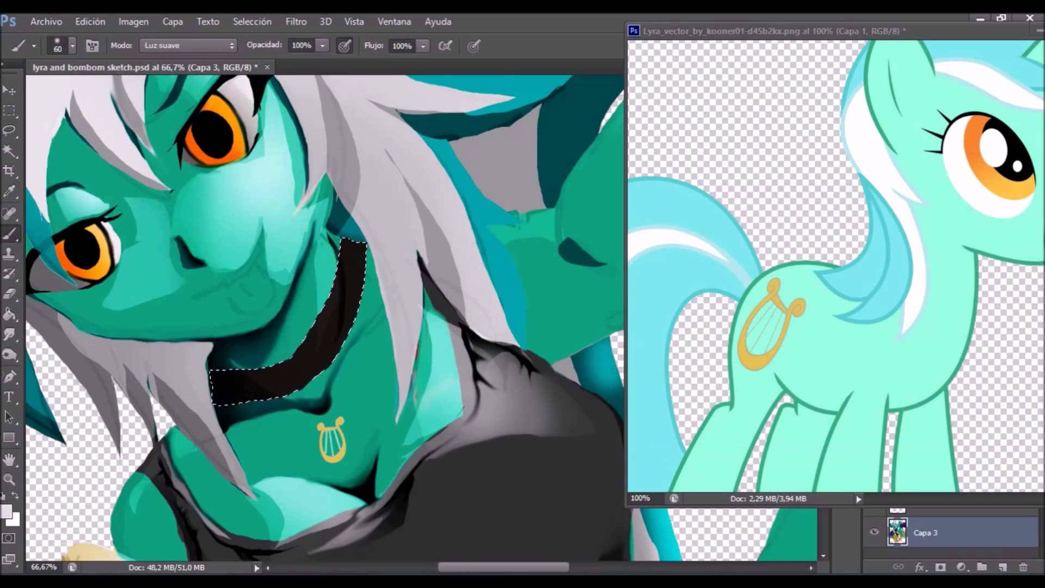
{"action": "key", "text": "ctrl+plus"}
{"action": "left_click", "coordinate": [9, 334]}
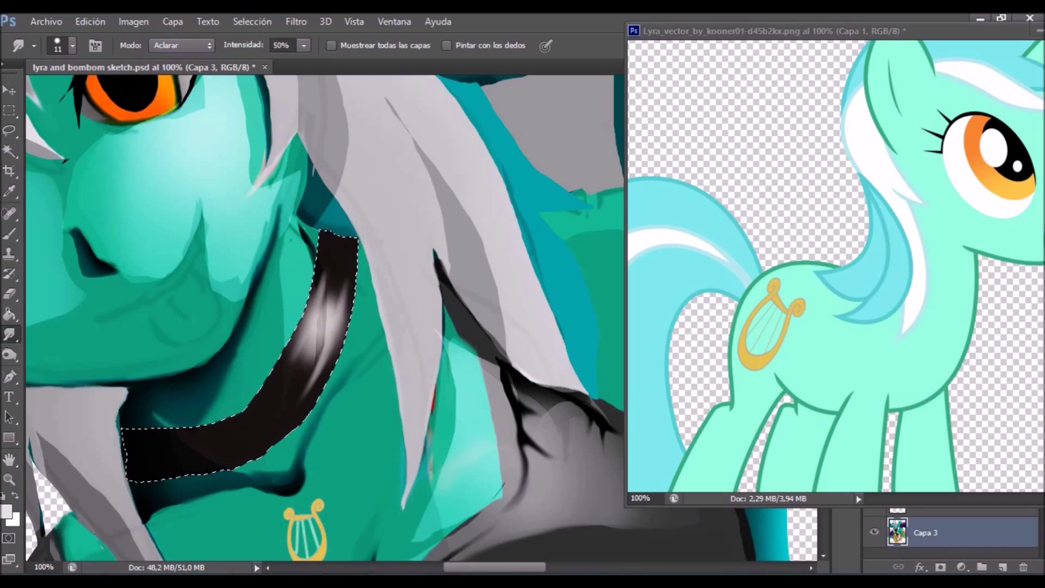
{"action": "key", "text": "ctrl+0"}
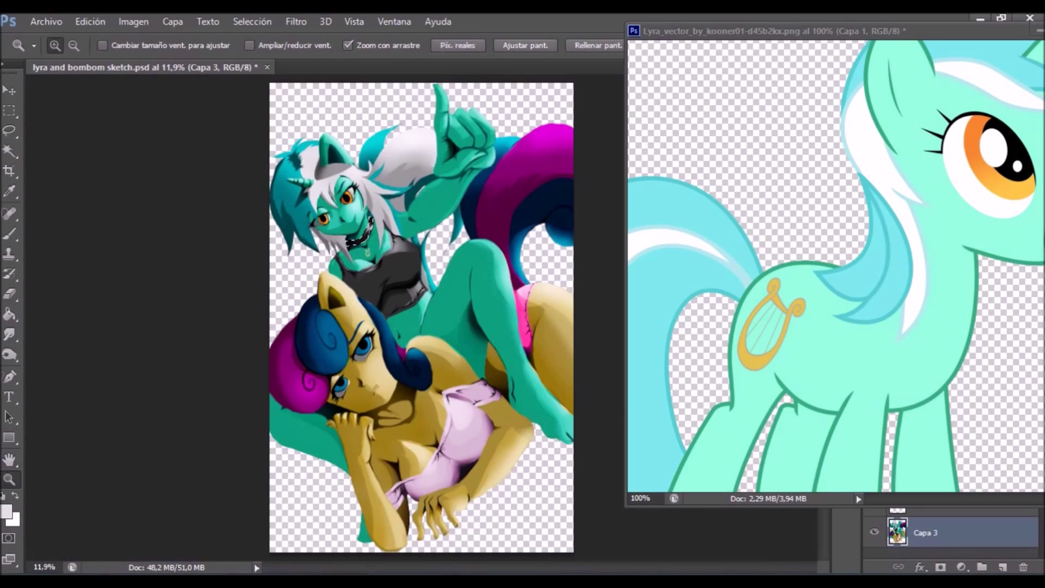
{"action": "key", "text": "ctrl+plus"}
{"action": "key", "text": "ctrl+plus"}
{"action": "key", "text": "ctrl+plus"}
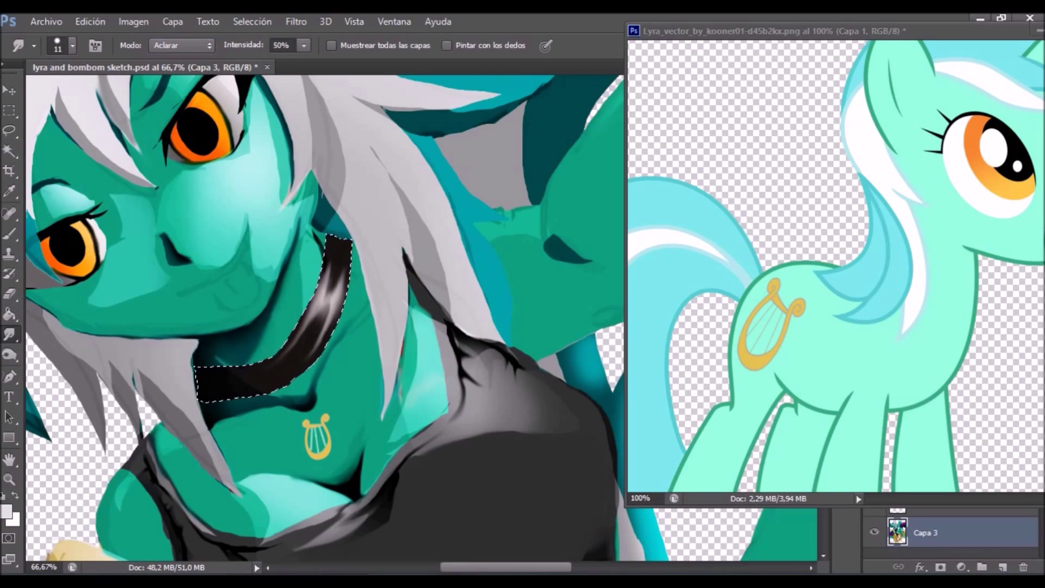
Colorize the collar band orange and adjust its highlight colour balance.
{"action": "key", "text": "l"}
{"action": "key", "text": "ctrl+u"}
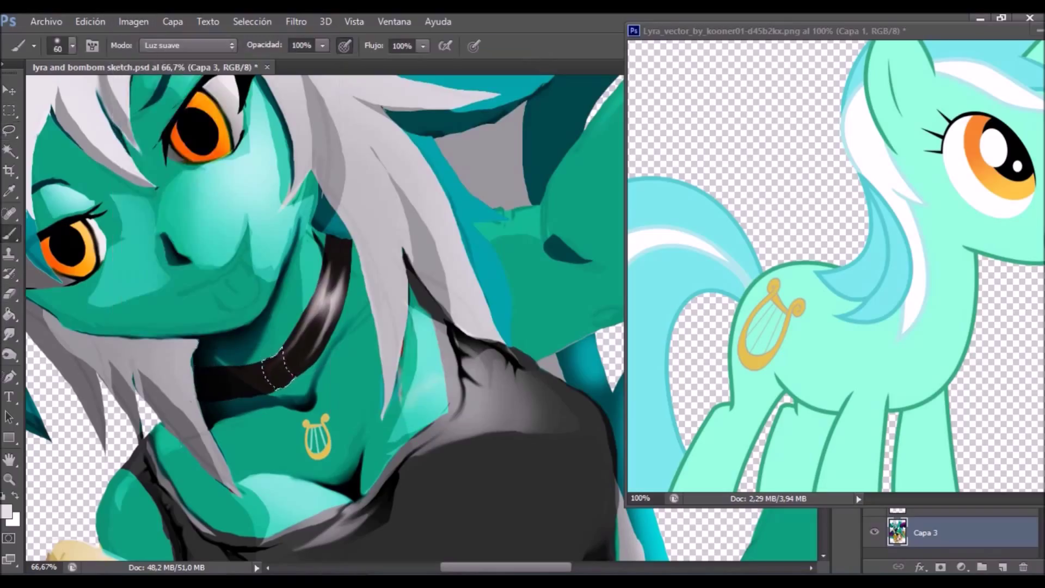
{"action": "left_click", "coordinate": [947, 393]}
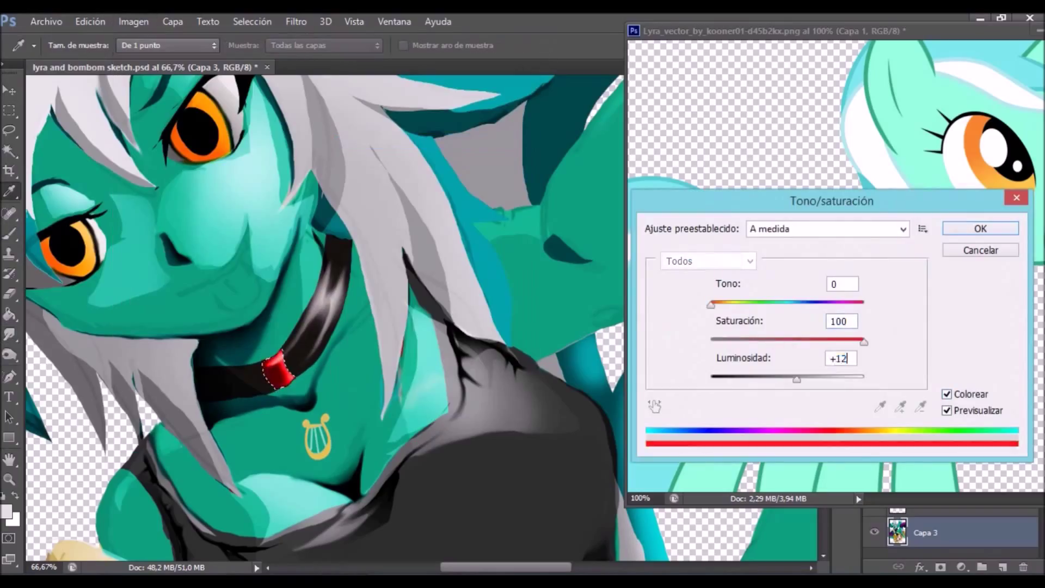
{"action": "key", "text": "Return"}
{"action": "left_click", "coordinate": [133, 22]}
{"action": "key", "text": "ctrl+b"}
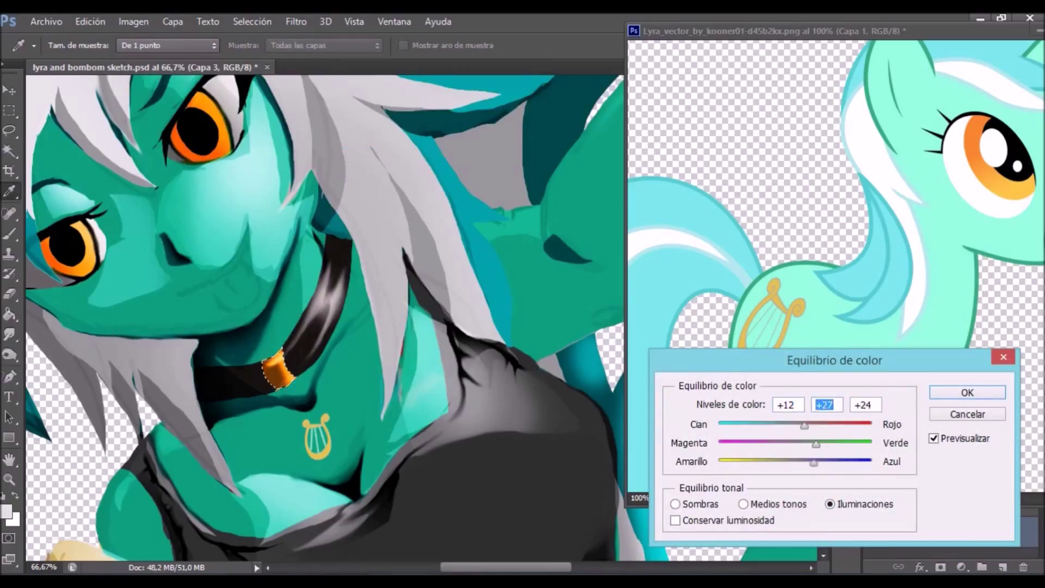
{"action": "key", "text": "Return"}
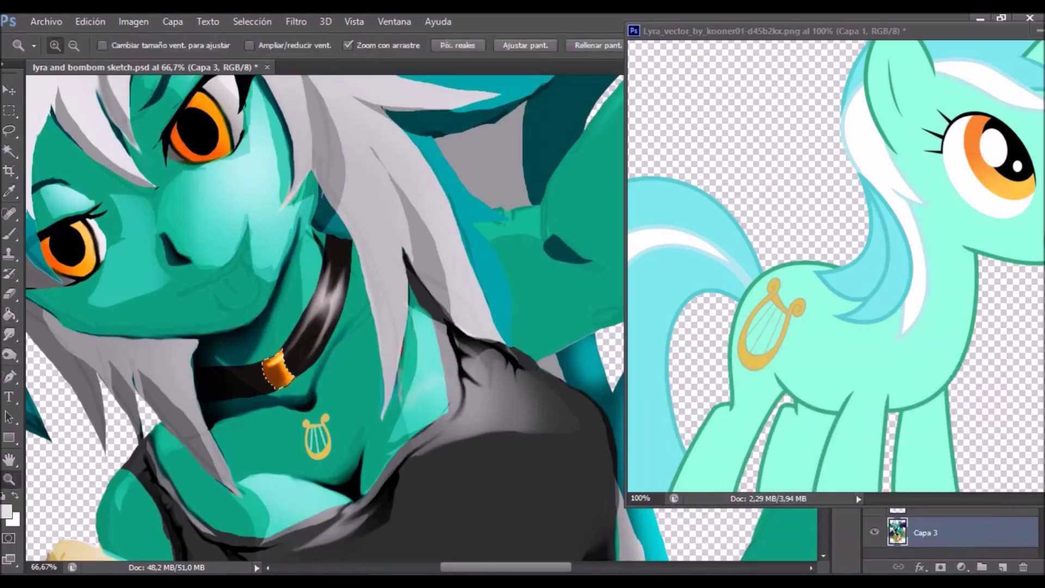
Enlarge the orange band slightly, deselect, and move the lyre up toward the collar.
{"action": "left_click", "coordinate": [299, 468]}
{"action": "key", "text": "ctrl+t"}
{"action": "left_click_drag", "start_coordinate": [289, 291], "coordinate": [299, 279]}
{"action": "key", "text": "Return"}
{"action": "key", "text": "ctrl+d"}
{"action": "key", "text": "r"}
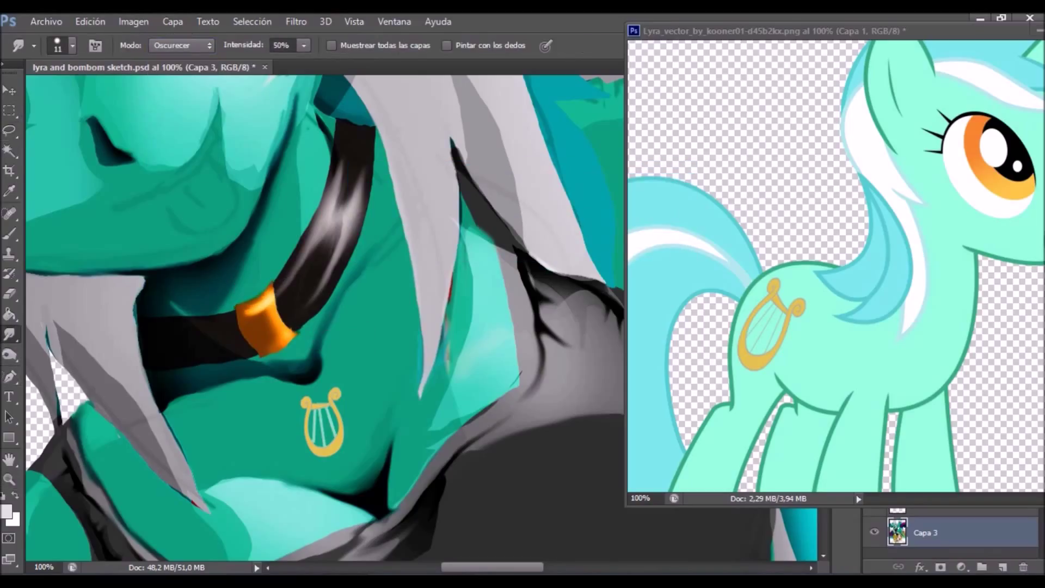
{"action": "key", "text": "v"}
{"action": "mouse_move", "coordinate": [337, 398]}
{"action": "left_mouse_down"}
{"action": "mouse_move", "coordinate": [305, 349]}
{"action": "mouse_move", "coordinate": [262, 321]}
{"action": "left_mouse_up"}
Sample the band's orange and colorize the Magic Wand-selected lyre orange.
{"action": "key", "text": "i"}
{"action": "left_click", "coordinate": [267, 304]}
{"action": "key", "text": "w"}
{"action": "left_click", "coordinate": [261, 326]}
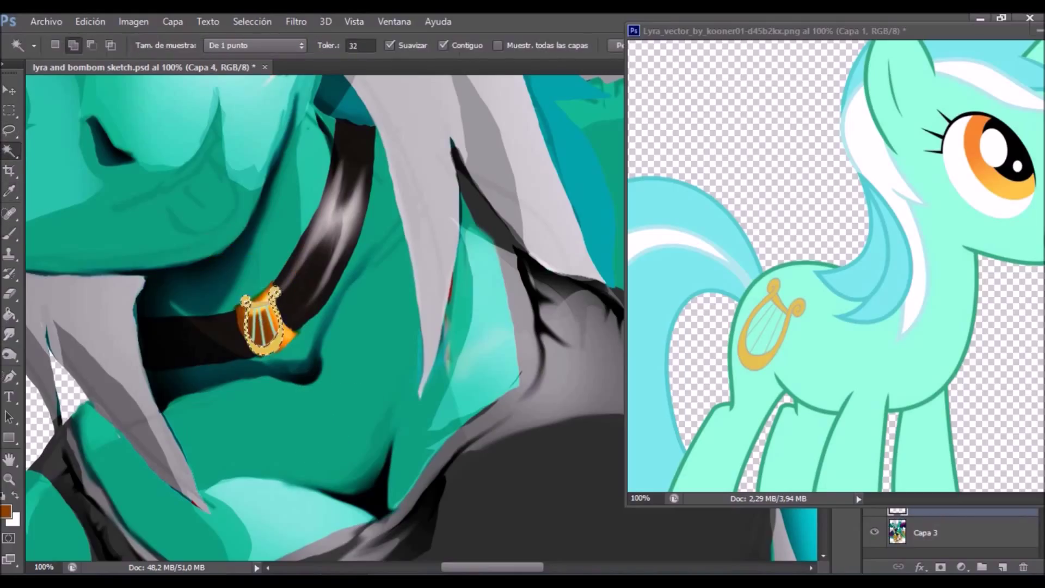
{"action": "key", "text": "ctrl+u"}
{"action": "left_click", "coordinate": [947, 394]}
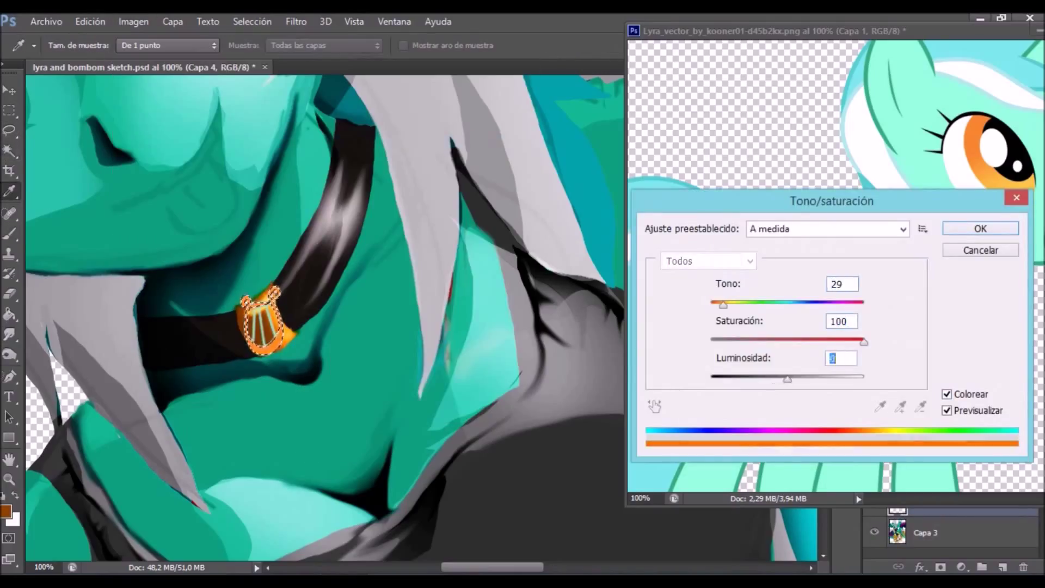
{"action": "key", "text": "Return"}
Move the lyre lower and zoom in closely on it.
{"action": "key", "text": "ctrl+t"}
{"action": "left_click_drag", "start_coordinate": [266, 321], "coordinate": [275, 387]}
{"action": "key", "text": "l"}
{"action": "key", "text": "Return"}
{"action": "key", "text": "z"}
{"action": "left_click", "coordinate": [278, 392]}
{"action": "key", "text": "w"}
Smudge the lyre's lower inner edge thicker and adjust its colour balance.
{"action": "key", "text": "b"}
{"action": "key", "text": "x"}
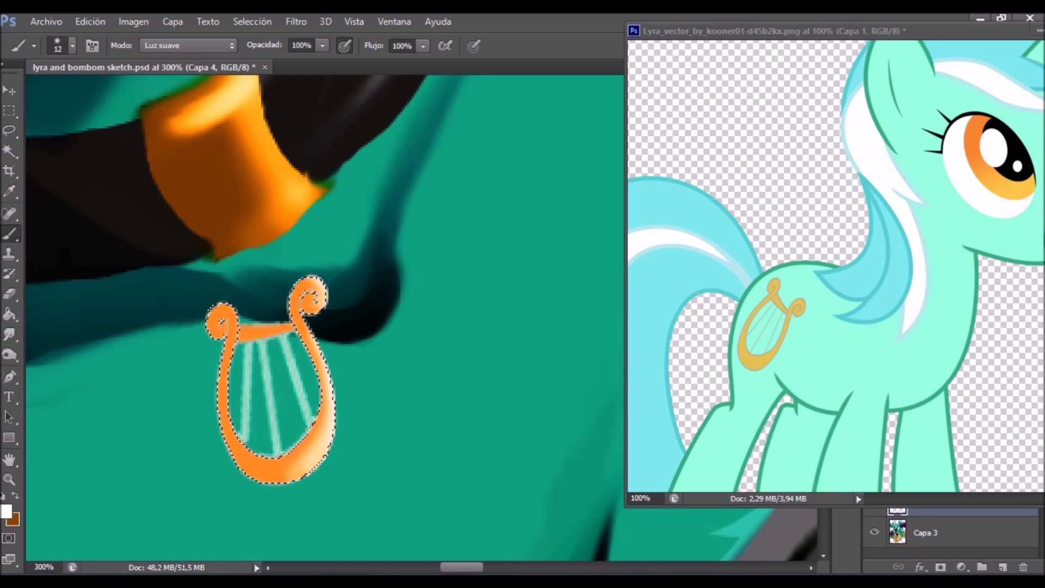
{"action": "key", "text": "r"}
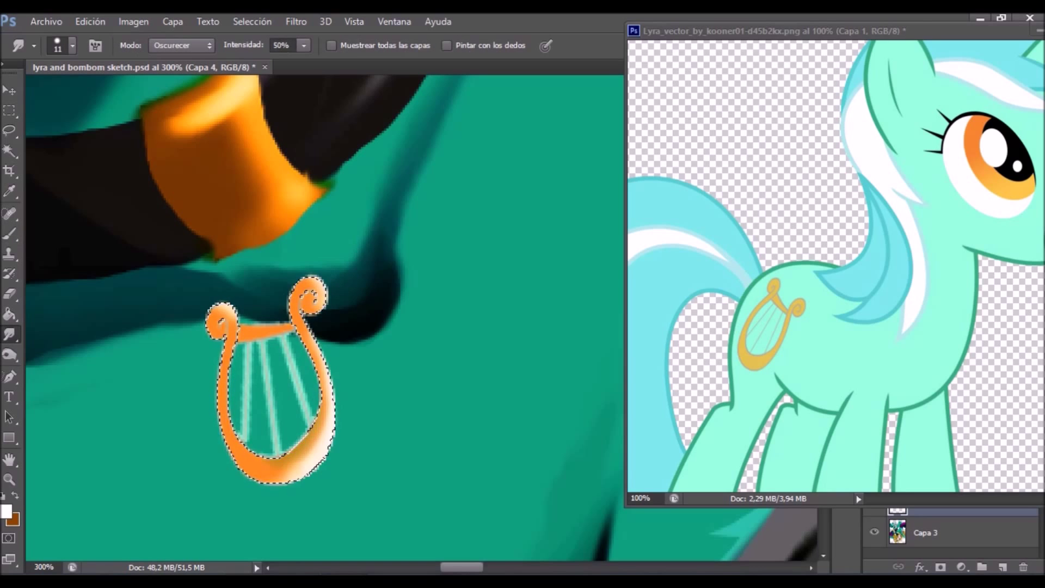
{"action": "left_click_drag", "start_coordinate": [313, 420], "coordinate": [275, 454]}
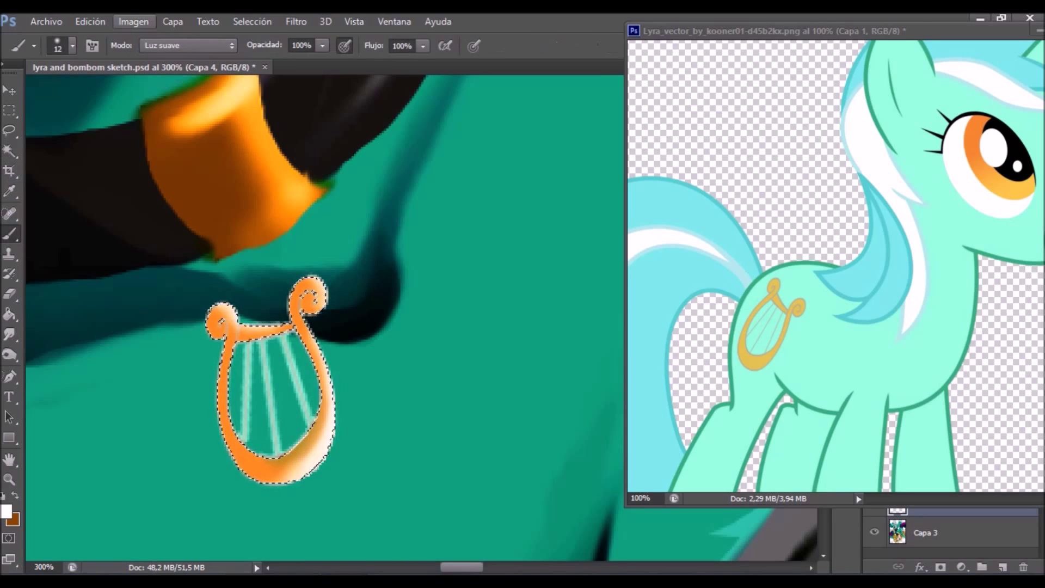
{"action": "key", "text": "ctrl+b"}
{"action": "key", "text": "Return"}
Scale the lyre onto the collar band and view the whole painting.
{"action": "key", "text": "ctrl+t"}
{"action": "left_click_drag", "start_coordinate": [270, 354], "coordinate": [229, 191]}
{"action": "key", "text": "Return"}
{"action": "key", "text": "ctrl+0"}
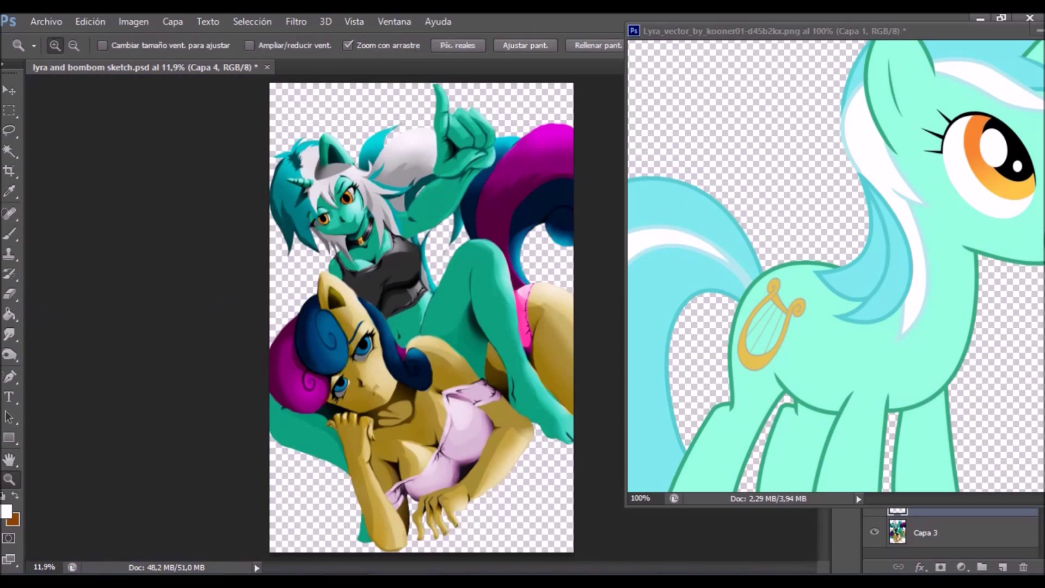
Enlarge and nudge the lyre charm on the shirt, then warp its top upward.
{"action": "key", "text": "ctrl+plus"}
{"action": "left_click_drag", "start_coordinate": [342, 278], "coordinate": [348, 297]}
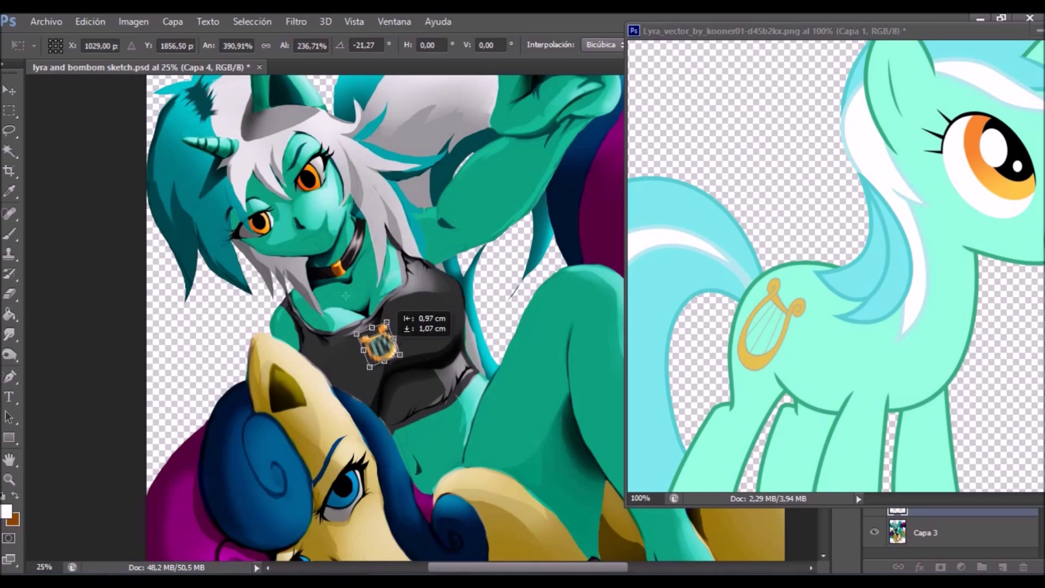
{"action": "left_click_drag", "start_coordinate": [381, 343], "coordinate": [348, 304]}
{"action": "key", "text": "ctrl+plus"}
{"action": "key", "text": "ctrl+plus"}
{"action": "key", "text": "ctrl+plus"}
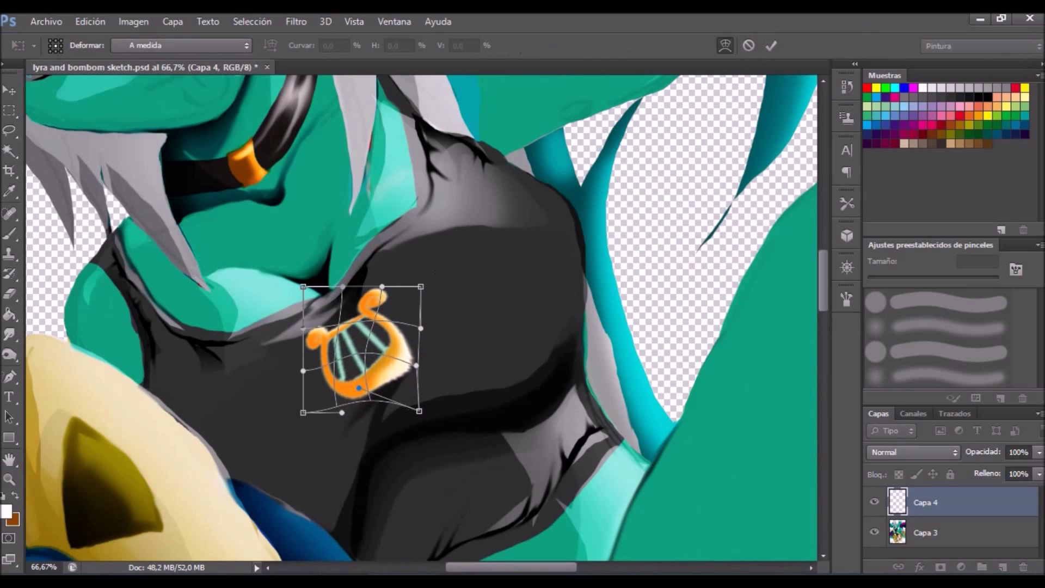
{"action": "left_click_drag", "start_coordinate": [421, 286], "coordinate": [412, 262]}
Discard the warp, rotate the charm about 11.6°, and cancel a distorted warp.
{"action": "key", "text": "v"}
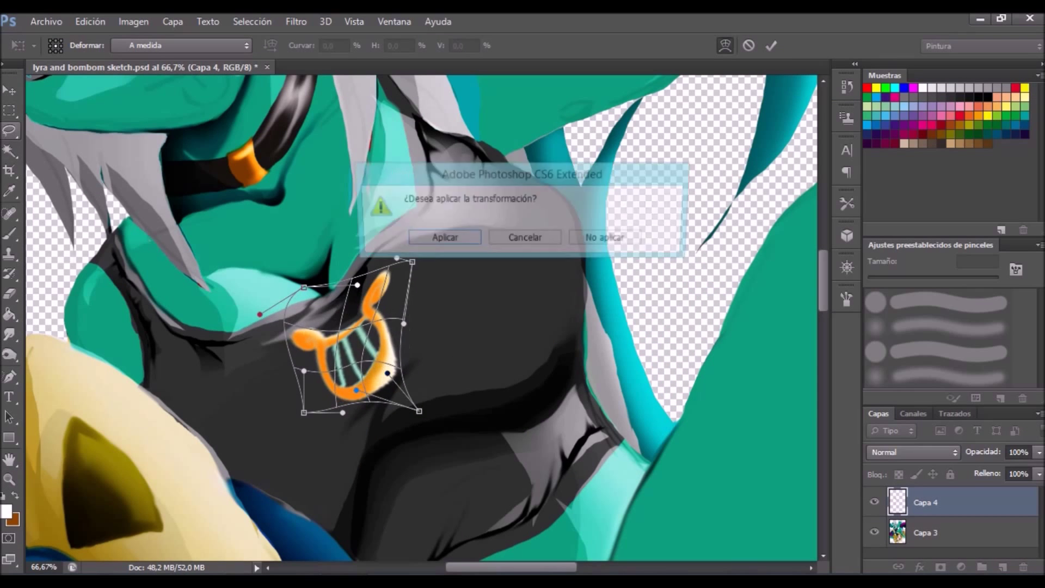
{"action": "left_click", "coordinate": [601, 235]}
{"action": "left_click_drag", "start_coordinate": [416, 395], "coordinate": [406, 410]}
{"action": "left_click", "coordinate": [725, 46]}
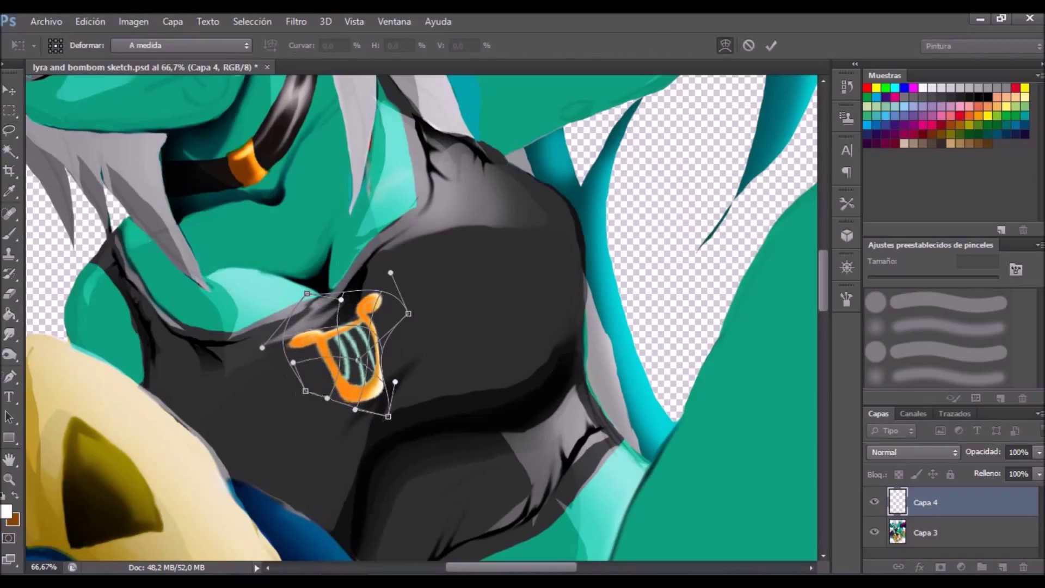
{"action": "key", "text": "Escape"}
Apply a fresh, clean warp to the lyre charm.
{"action": "key", "text": "ctrl+t"}
{"action": "left_click", "coordinate": [725, 45]}
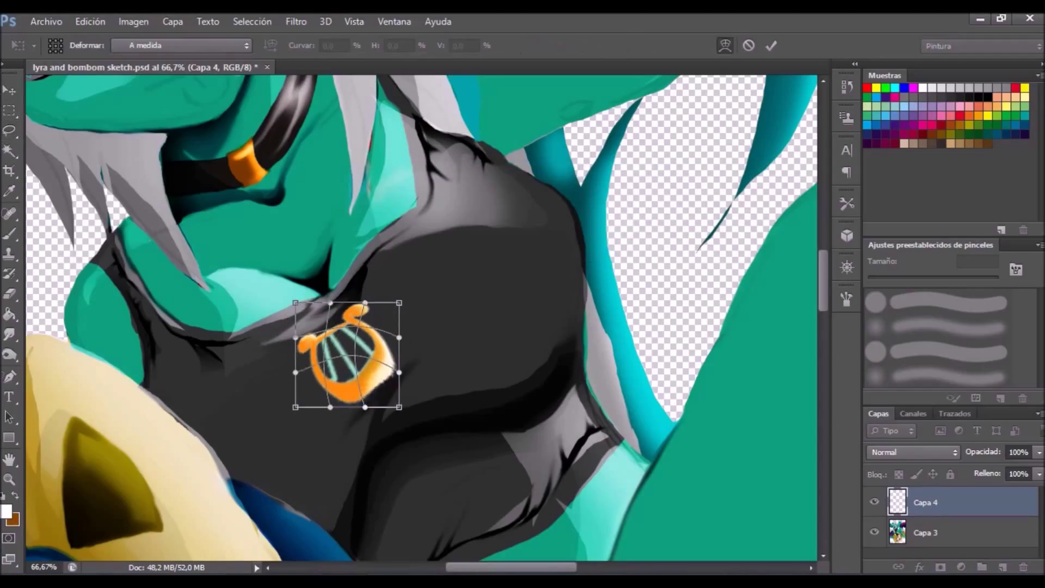
{"action": "left_click", "coordinate": [10, 479]}
{"action": "left_click", "coordinate": [439, 238]}
{"action": "key", "text": "ctrl+0"}
Step back one history state and move the lyre charm up toward the collar.
{"action": "left_click", "coordinate": [90, 22]}
{"action": "left_click", "coordinate": [149, 54]}
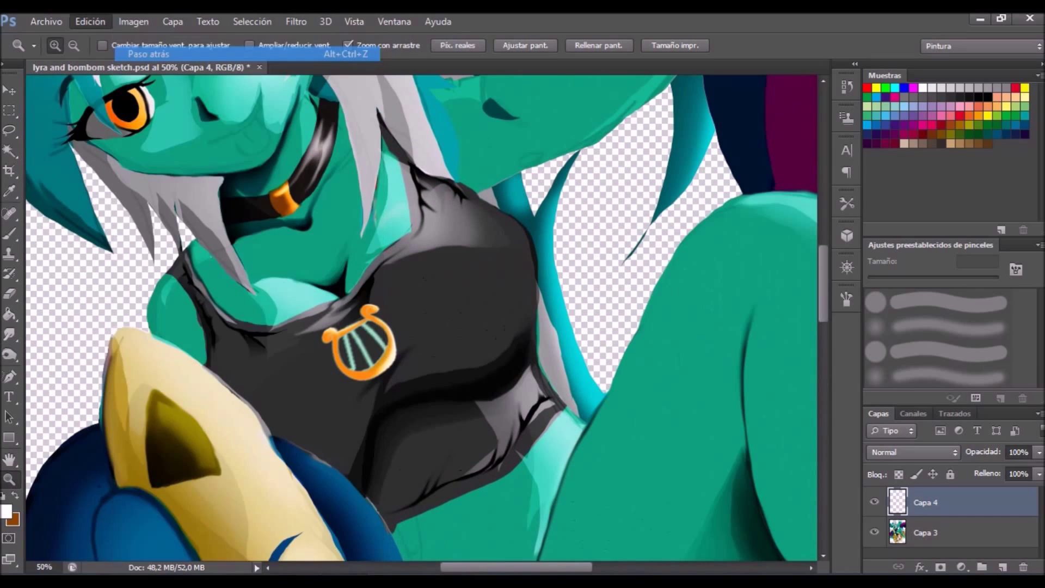
{"action": "key", "text": "ctrl+t"}
{"action": "mouse_move", "coordinate": [305, 272]}
{"action": "left_mouse_down"}
{"action": "mouse_move", "coordinate": [324, 285]}
{"action": "mouse_move", "coordinate": [315, 218]}
{"action": "left_mouse_up"}
Commit the lyre charm's position on the collar and zoom to 200% on it.
{"action": "key", "text": "Return"}
{"action": "left_click", "coordinate": [10, 479]}
{"action": "left_click_drag", "start_coordinate": [293, 168], "coordinate": [381, 169]}
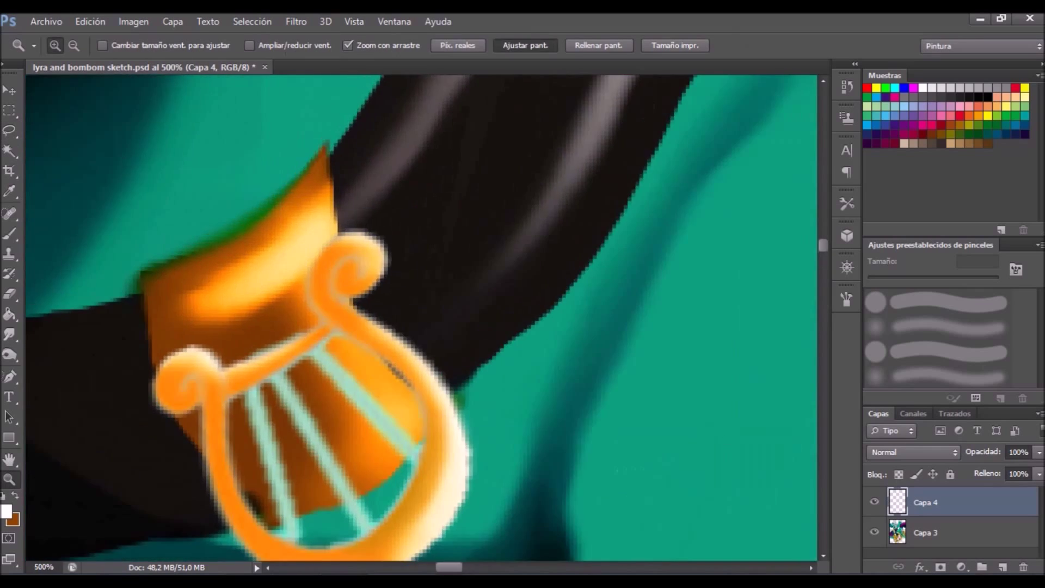
{"action": "key", "text": "ctrl+0"}
{"action": "left_click_drag", "start_coordinate": [415, 354], "coordinate": [490, 354]}
Smudge white highlight dots onto the lyre strings with a 5 px brush in Aclarar mode.
{"action": "key", "text": "l"}
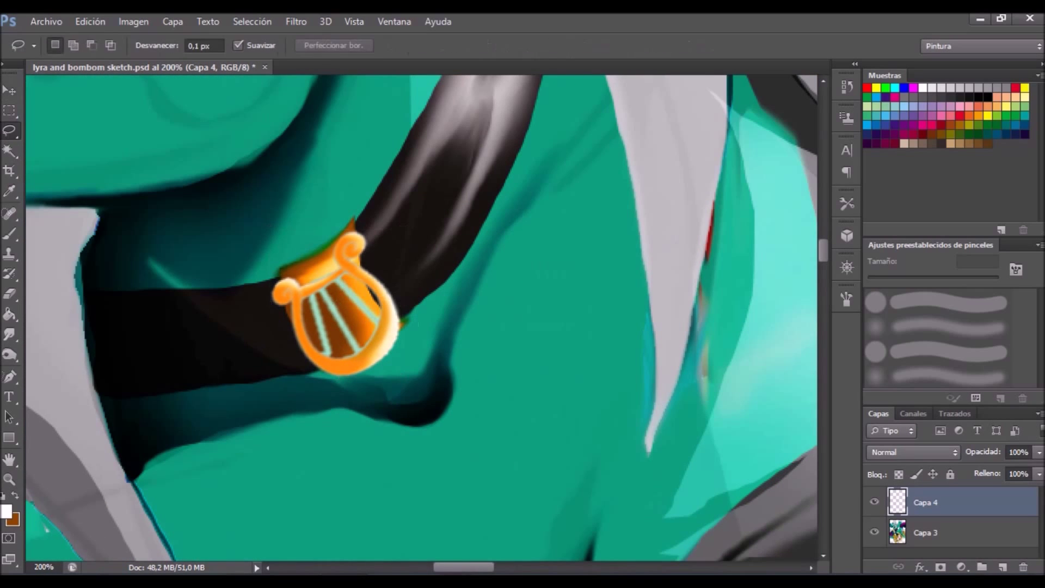
{"action": "key", "text": "r"}
{"action": "left_click", "coordinate": [72, 46]}
{"action": "left_click", "coordinate": [354, 343]}
{"action": "key", "text": "bracketleft"}
{"action": "key", "text": "bracketleft"}
{"action": "key", "text": "bracketleft"}
{"action": "left_click", "coordinate": [182, 45]}
{"action": "left_click", "coordinate": [164, 98]}
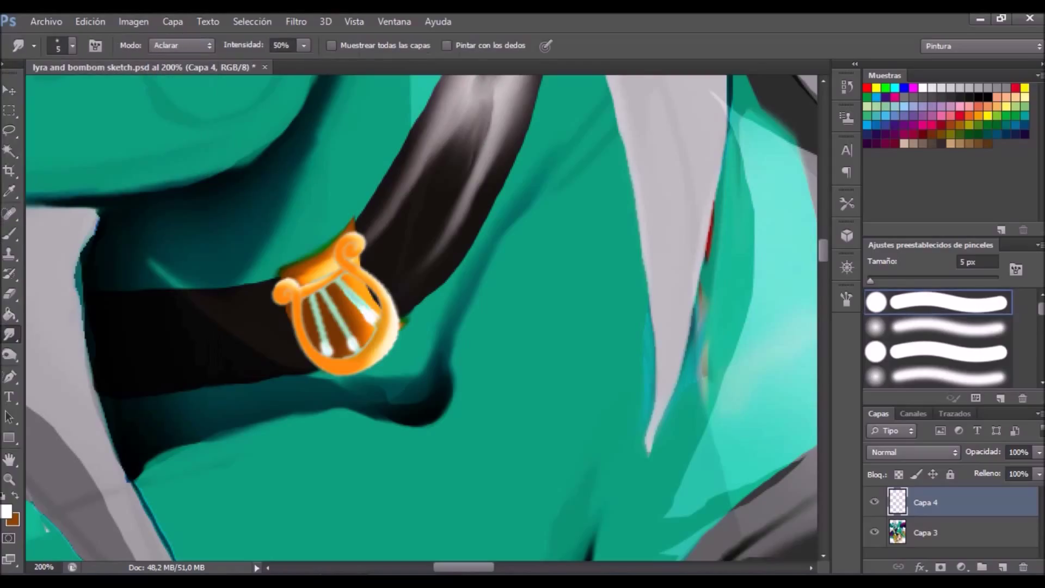
Set a 4 px eraser for the strings, then zoom to 300% on the lyre.
{"action": "key", "text": "e"}
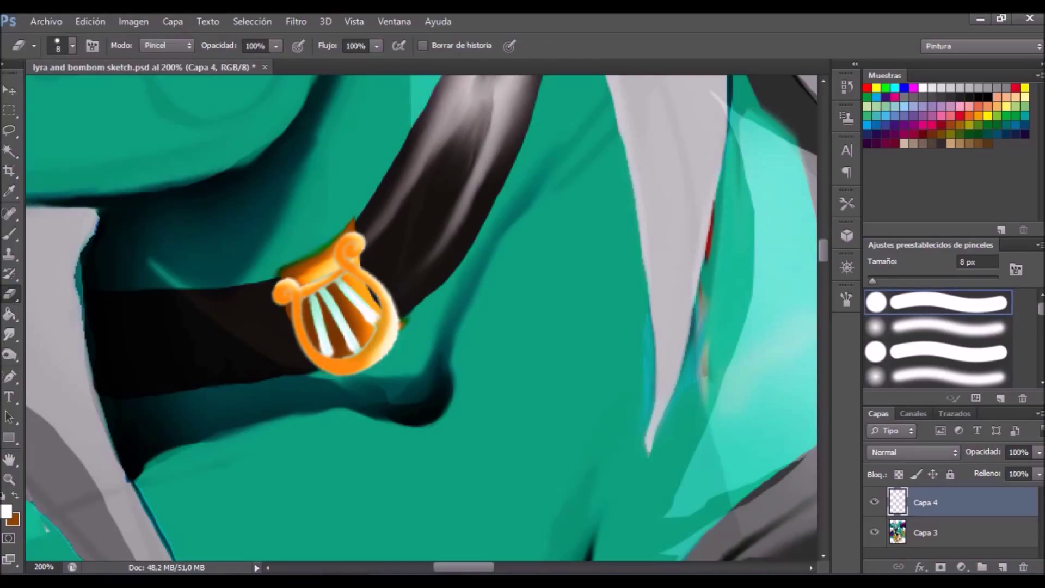
{"action": "left_click", "coordinate": [72, 46]}
{"action": "type", "text": "4"}
{"action": "key", "text": "Return"}
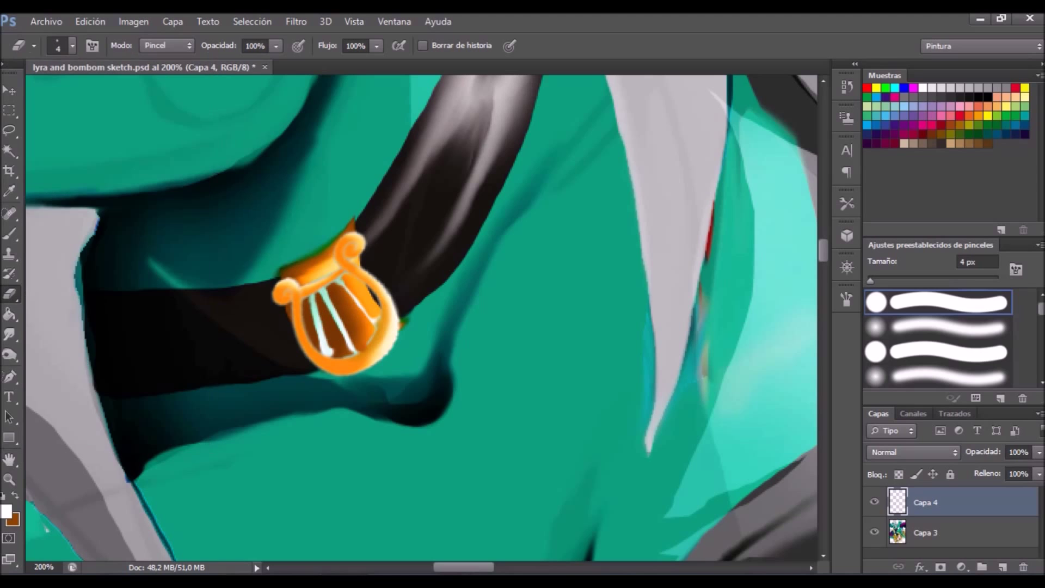
{"action": "key", "text": "r"}
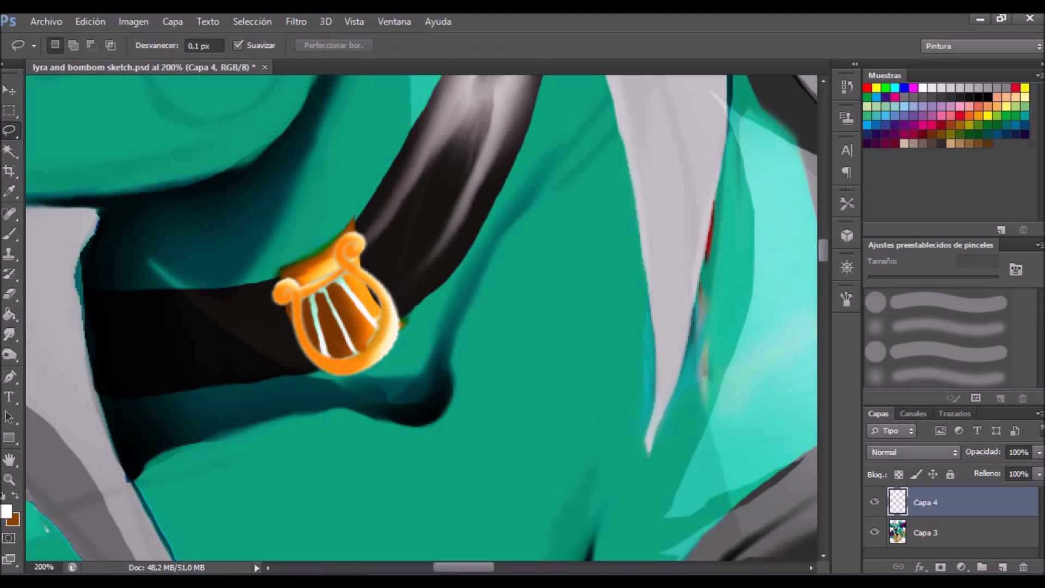
{"action": "key", "text": "h"}
{"action": "key", "text": "z"}
{"action": "key", "text": "ctrl+plus"}
Touch up the strings with a 1 px brush in the swapped colour, then smudge in darken mode.
{"action": "key", "text": "r"}
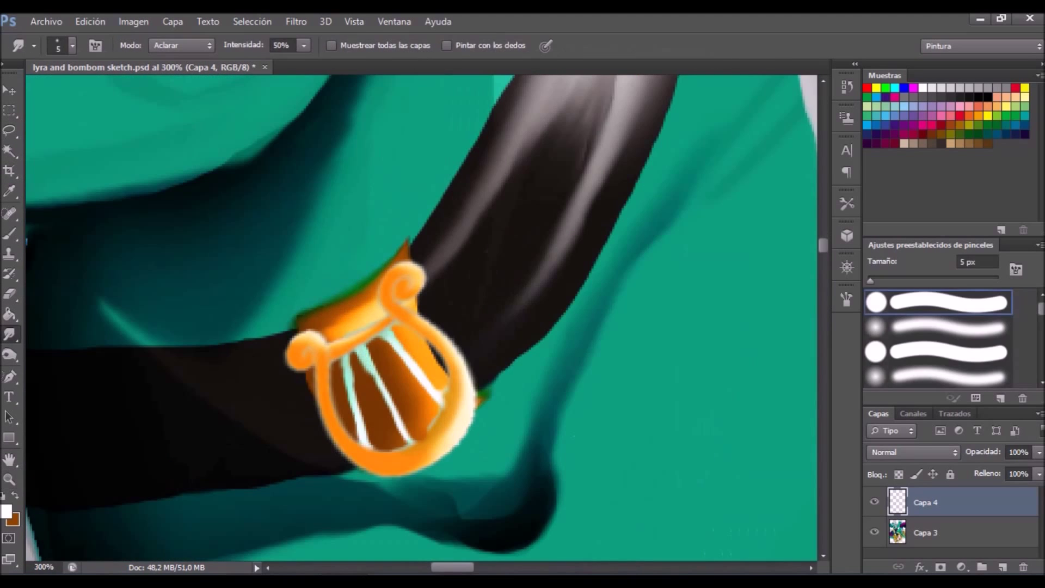
{"action": "key", "text": "b"}
{"action": "key", "text": "x"}
{"action": "right_click", "coordinate": [32, 71]}
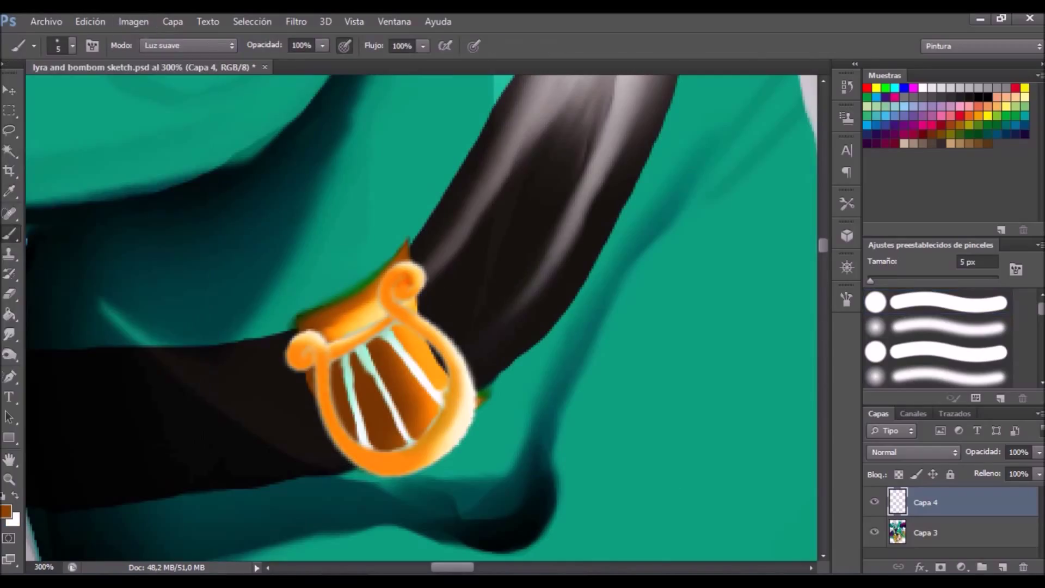
{"action": "key", "text": "Return"}
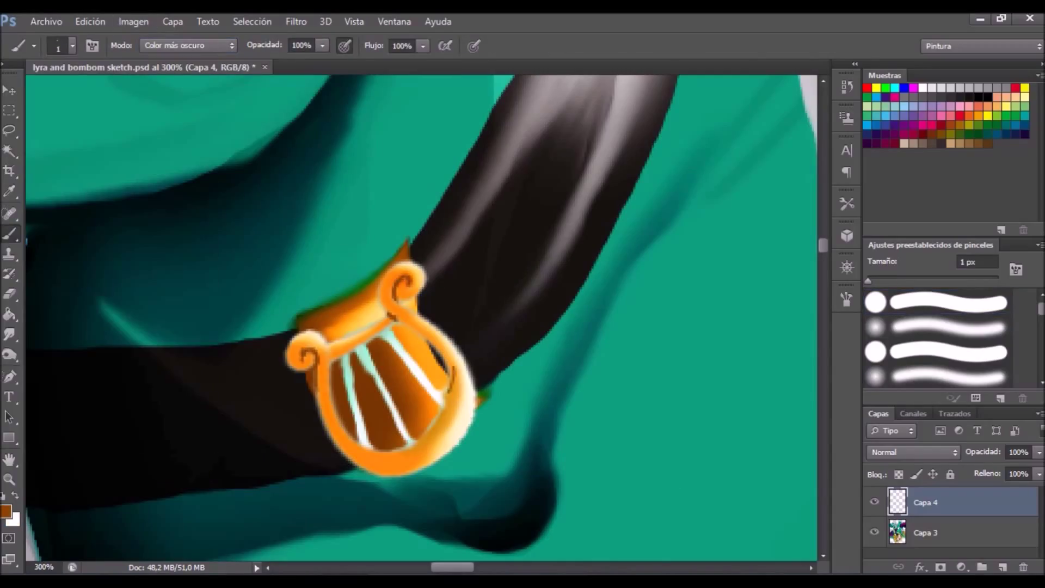
{"action": "key", "text": "r"}
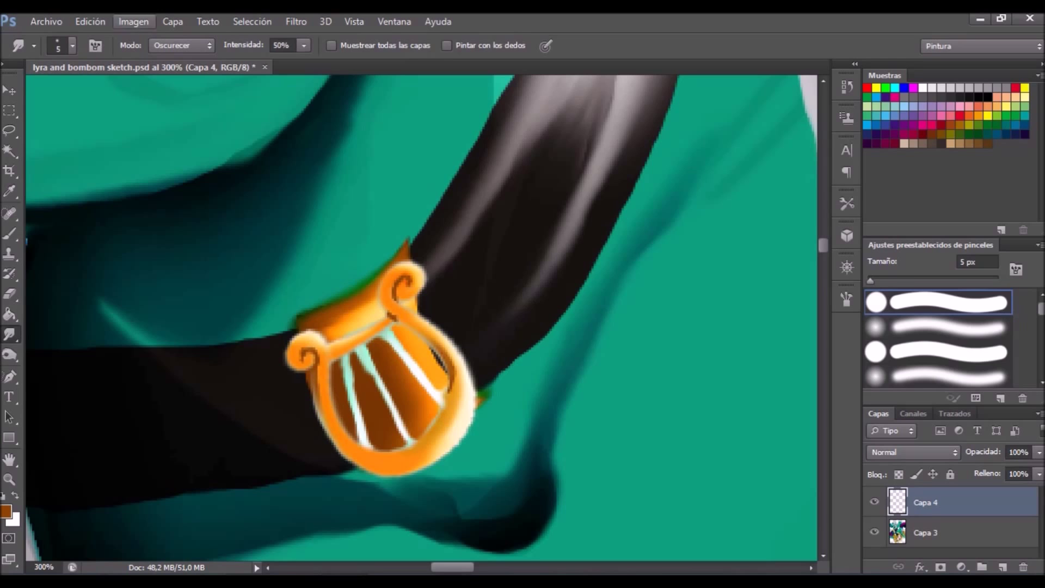
Colorize the whole lyre charm orange with Hue/Saturation at saturation 100.
{"action": "key", "text": "ctrl+u"}
{"action": "left_click", "coordinate": [945, 392]}
{"action": "left_click_drag", "start_coordinate": [751, 339], "coordinate": [864, 340]}
{"action": "key", "text": "Return"}
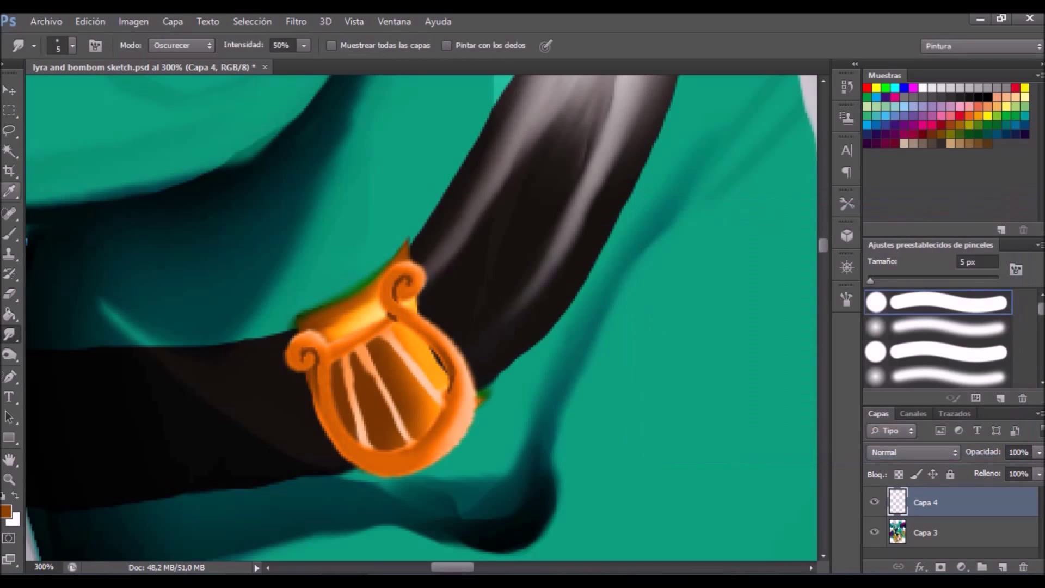
Step backward twice to undo the orange tint and restore the pale cyan strings.
{"action": "key", "text": "w"}
{"action": "left_click", "coordinate": [327, 403]}
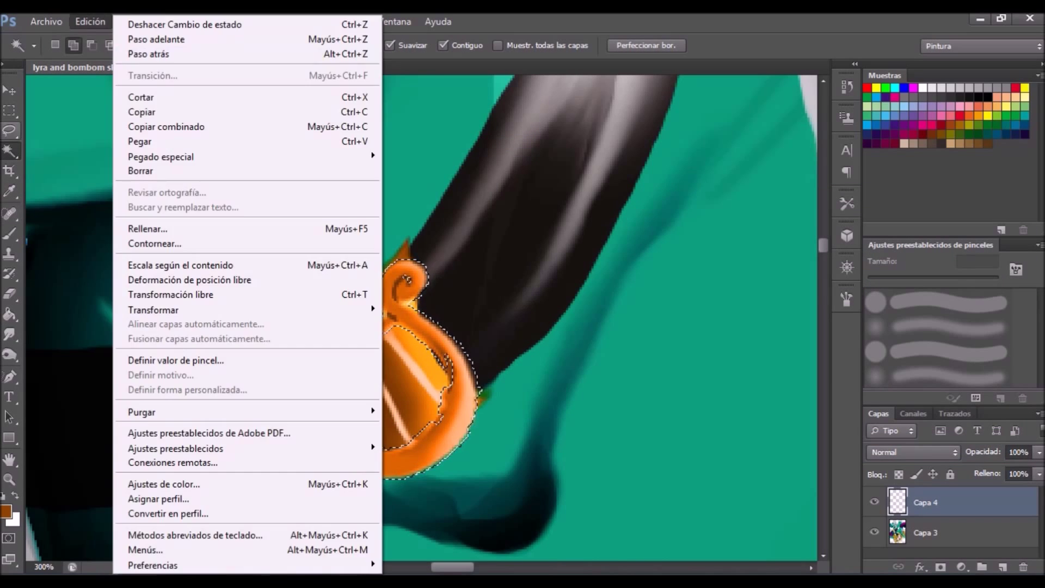
{"action": "key", "text": "l"}
{"action": "left_click", "coordinate": [90, 22]}
{"action": "left_click", "coordinate": [120, 55]}
{"action": "left_click", "coordinate": [90, 22]}
{"action": "left_click", "coordinate": [120, 54]}
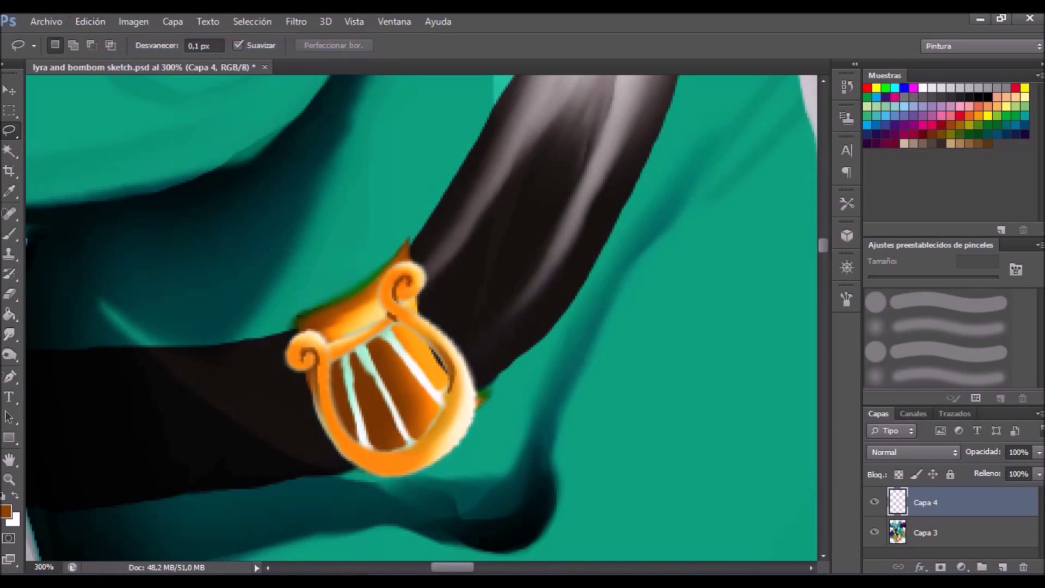
Select the lyre interior and colorize it at hue 31, saturation 100, darker lightness.
{"action": "key", "text": "w"}
{"action": "left_click", "coordinate": [438, 452]}
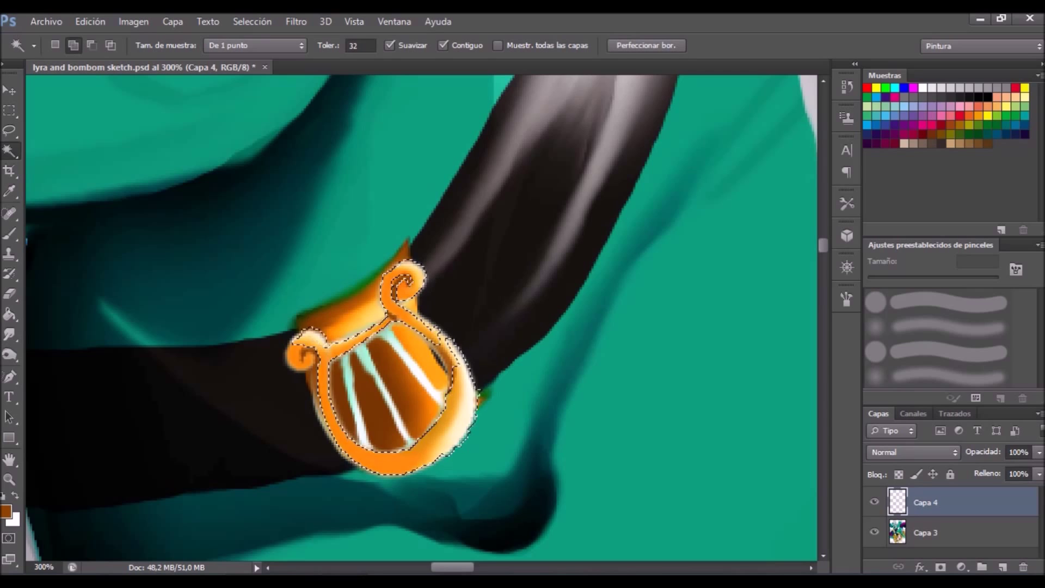
{"action": "key", "text": "l"}
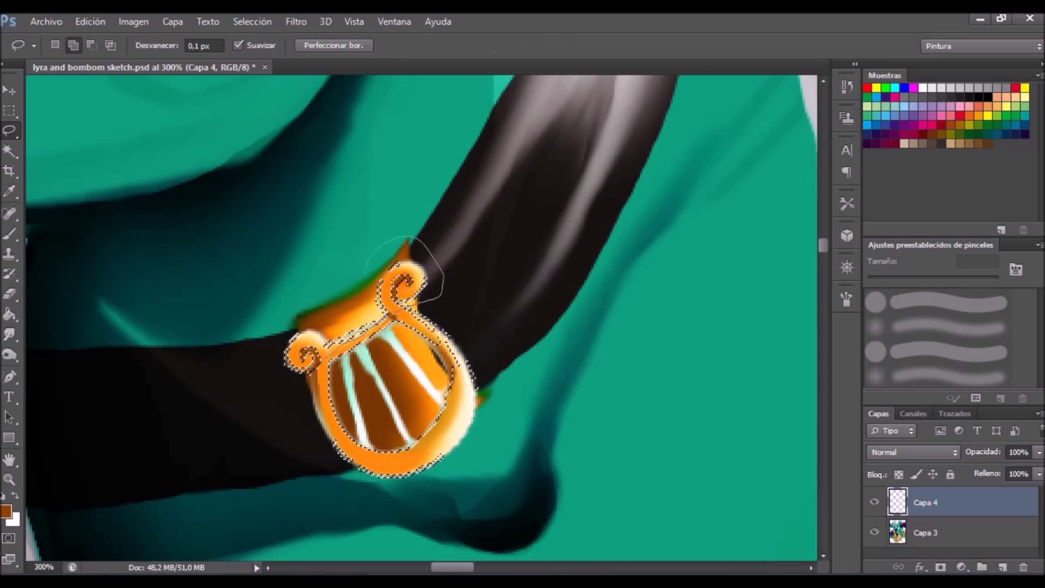
{"action": "left_click", "coordinate": [134, 22]}
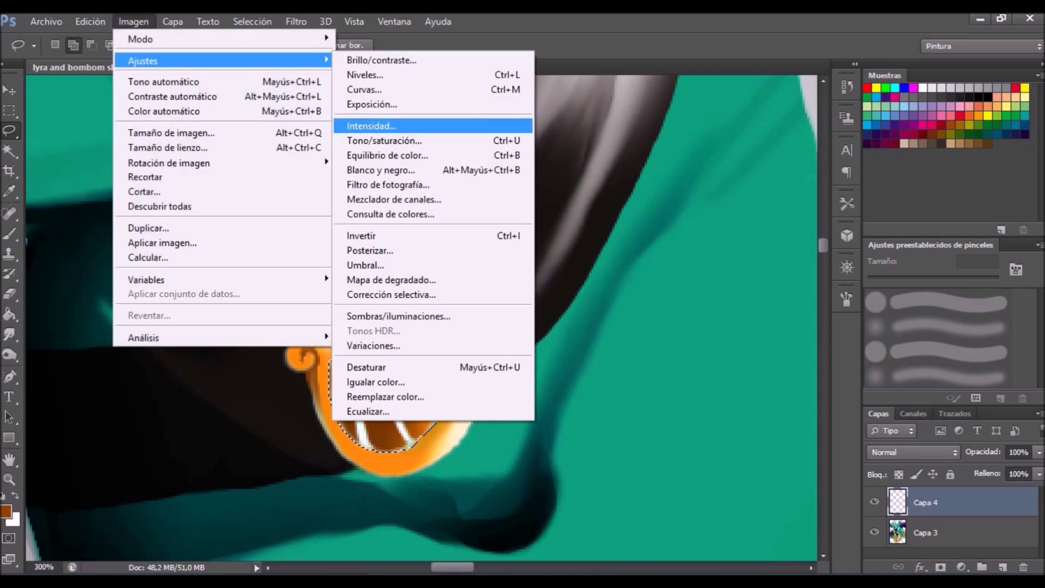
{"action": "left_click", "coordinate": [382, 125]}
{"action": "left_click", "coordinate": [947, 394]}
{"action": "left_click_drag", "start_coordinate": [784, 341], "coordinate": [864, 341]}
{"action": "left_click_drag", "start_coordinate": [722, 304], "coordinate": [724, 303]}
{"action": "key", "text": "Tab"}
{"action": "key", "text": "Tab"}
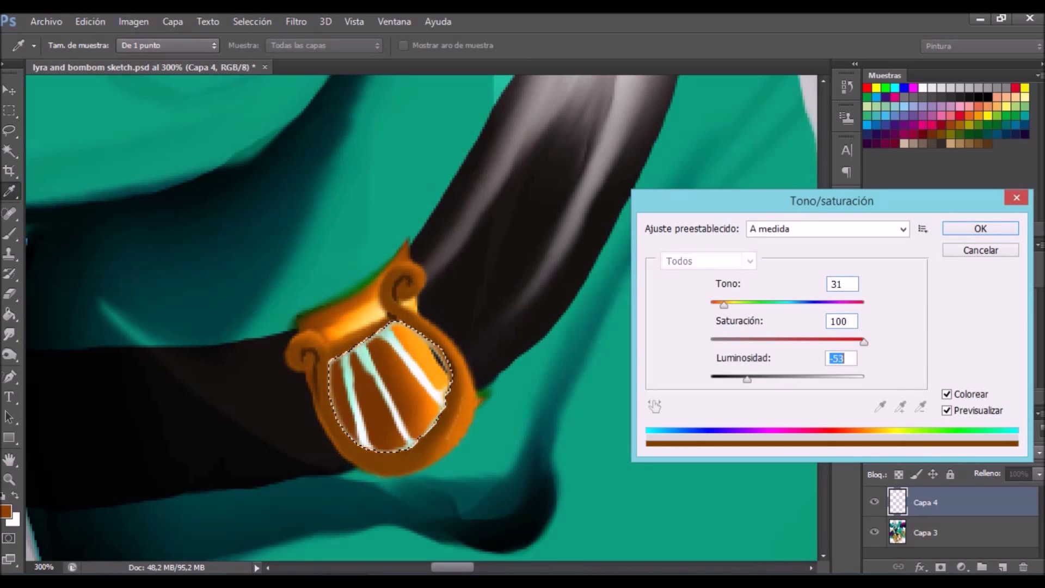
Apply Color Balance +100/0/-100 to deepen the interior to brown-orange, then deselect.
{"action": "key", "text": "Return"}
{"action": "key", "text": "ctrl+b"}
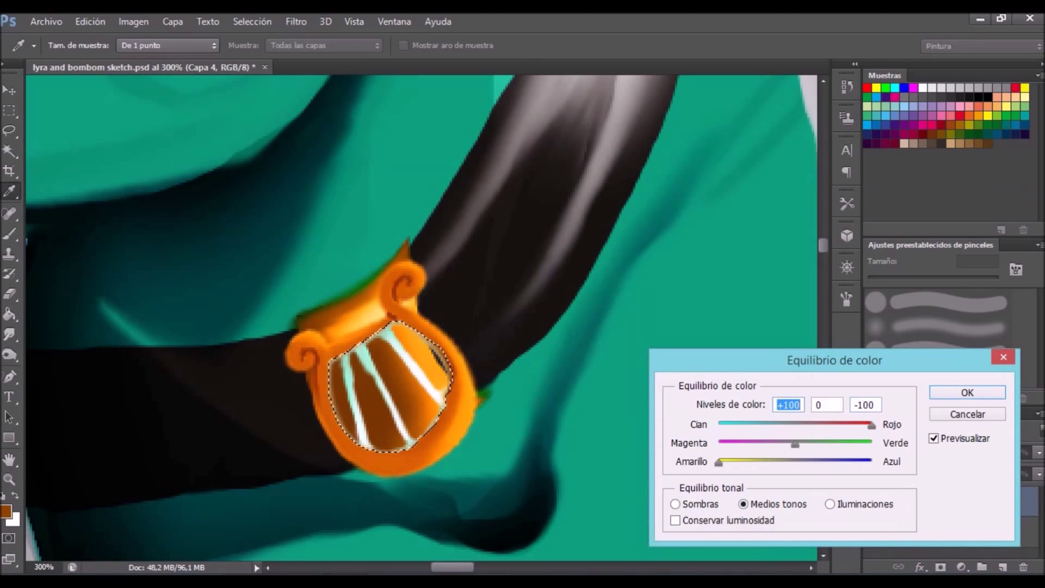
{"action": "key", "text": "Return"}
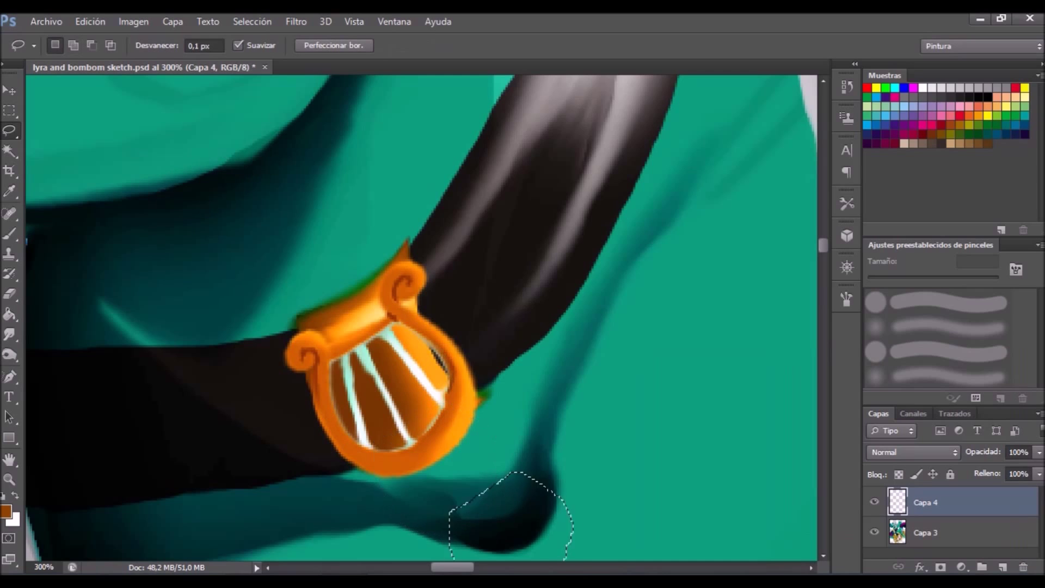
{"action": "left_click", "coordinate": [648, 232]}
{"action": "key", "text": "ctrl+0"}
{"action": "key", "text": "z"}
{"action": "left_click_drag", "start_coordinate": [359, 240], "coordinate": [414, 240]}
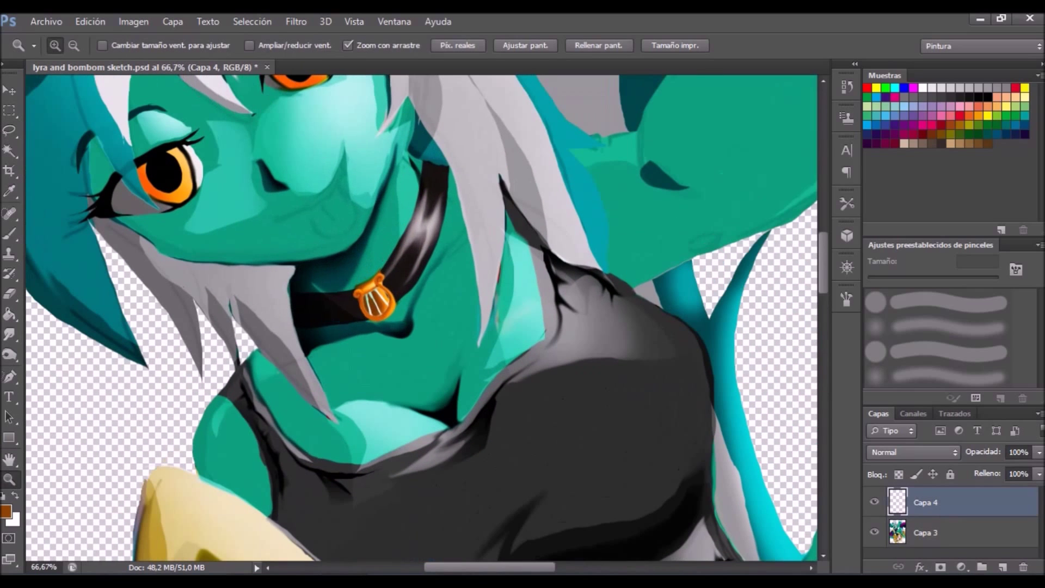
Nudge the lyre up onto the collar and rotate it about 1.2° with Free Transform.
{"action": "key", "text": "v"}
{"action": "left_click_drag", "start_coordinate": [377, 284], "coordinate": [386, 307]}
{"action": "key", "text": "ctrl+t"}
{"action": "left_click_drag", "start_coordinate": [414, 359], "coordinate": [387, 294]}
{"action": "left_click_drag", "start_coordinate": [420, 256], "coordinate": [406, 229]}
{"action": "key", "text": "Return"}
Fit the image on screen, then zoom in on the unicorn's face and legs.
{"action": "key", "text": "ctrl+0"}
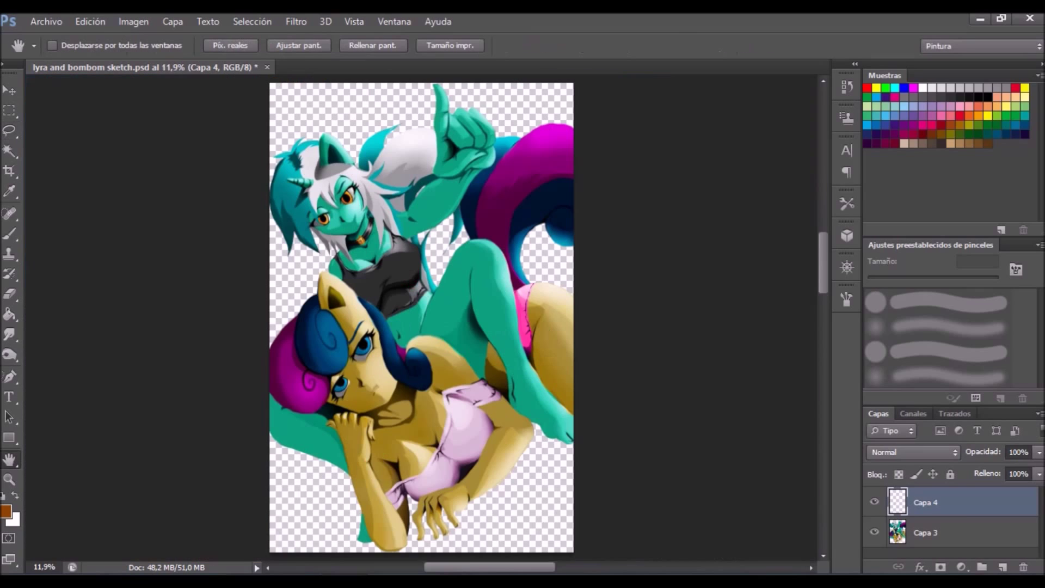
{"action": "key", "text": "z"}
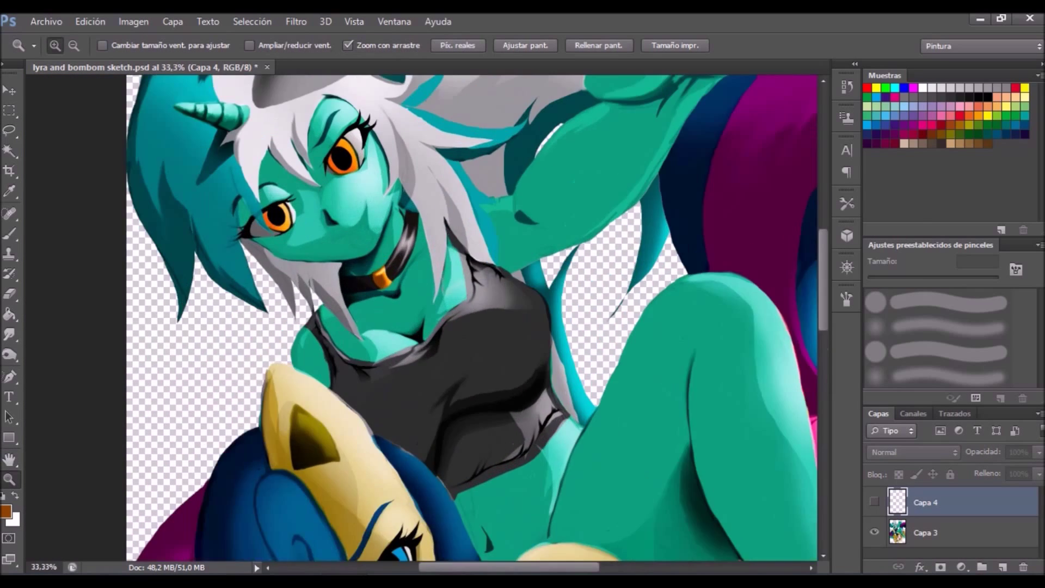
{"action": "left_click_drag", "start_coordinate": [333, 218], "coordinate": [414, 218]}
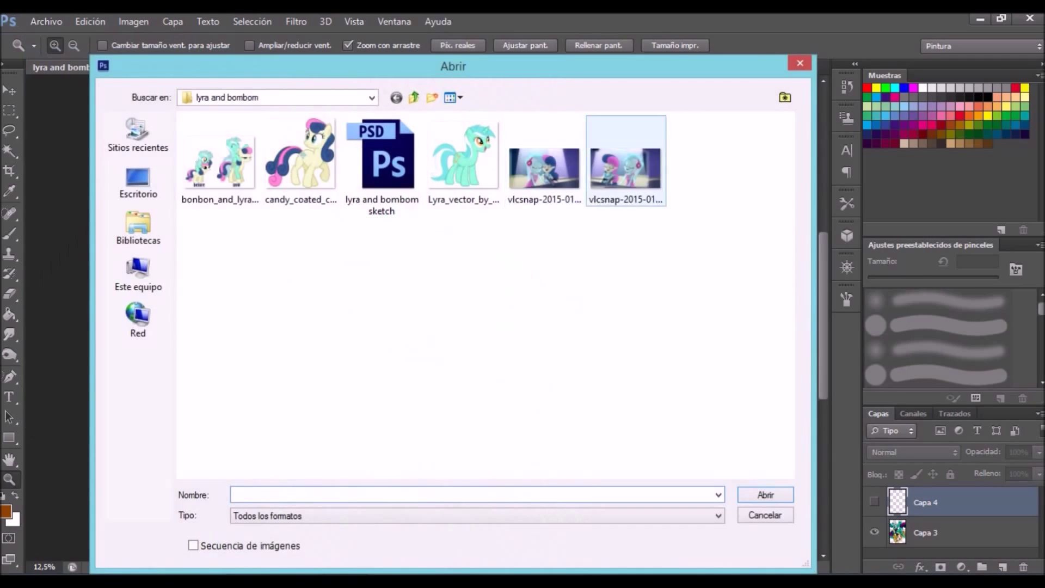
{"action": "key", "text": "ctrl+plus"}
{"action": "key", "text": "ctrl+plus"}
{"action": "key", "text": "ctrl+plus"}
{"action": "key", "text": "l"}
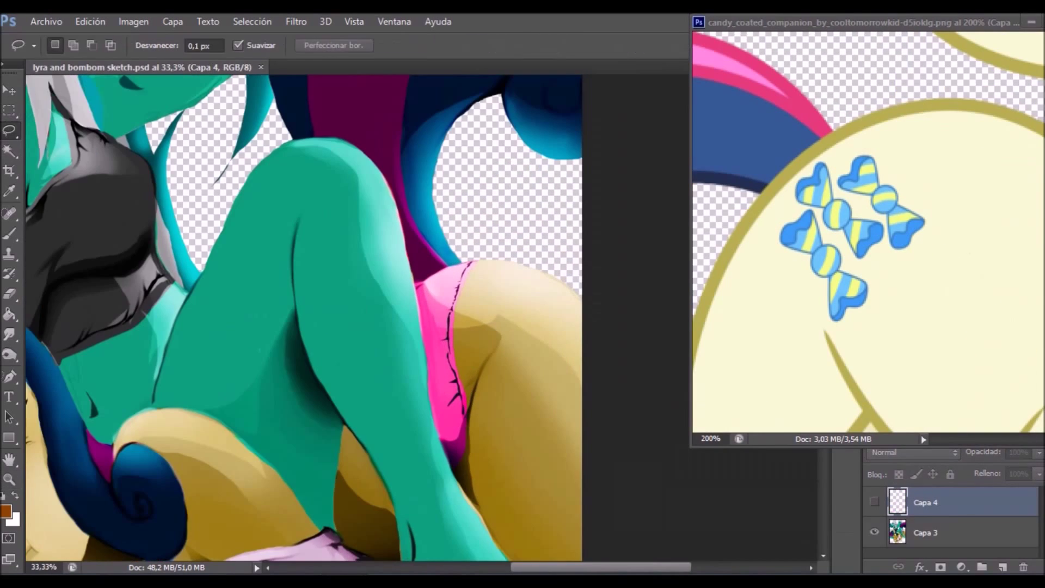
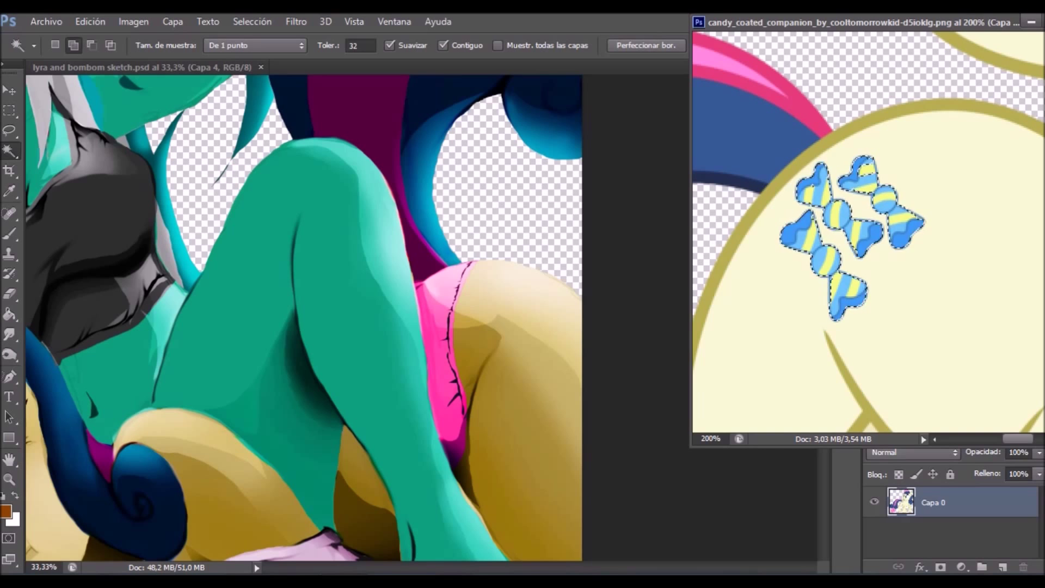
Copy the merged candy cutie mark from the reference picture and return to the painting.
{"action": "left_click", "coordinate": [76, 21]}
{"action": "left_click", "coordinate": [163, 126]}
{"action": "left_click", "coordinate": [75, 22]}
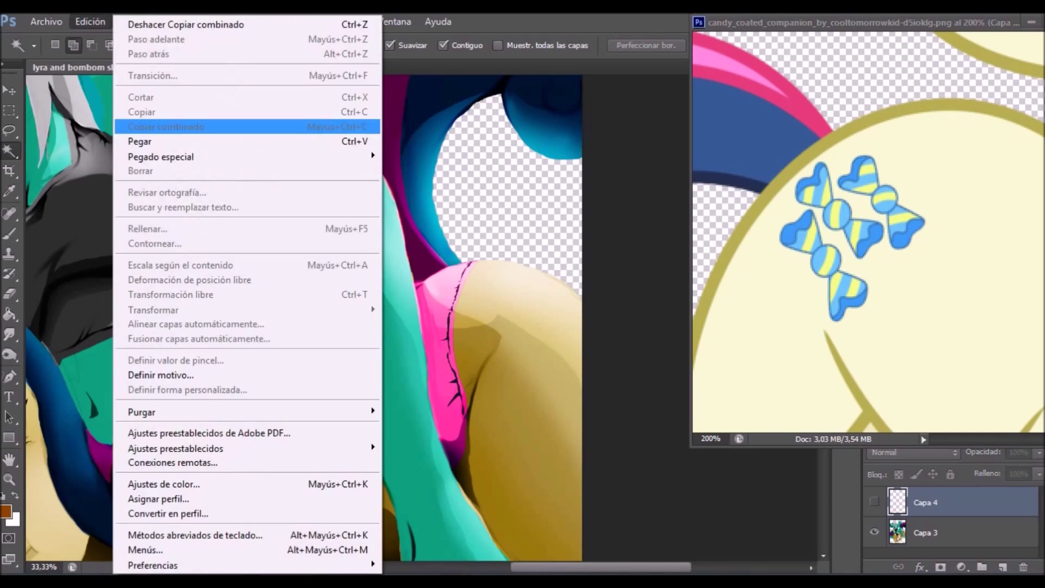
{"action": "left_click", "coordinate": [164, 142]}
Paste the candy mark, then rotate, move and scale it onto the yellow hip.
{"action": "key", "text": "ctrl+t"}
{"action": "left_click_drag", "start_coordinate": [436, 305], "coordinate": [485, 275]}
{"action": "left_click_drag", "start_coordinate": [384, 368], "coordinate": [537, 326]}
{"action": "left_click_drag", "start_coordinate": [545, 381], "coordinate": [541, 361]}
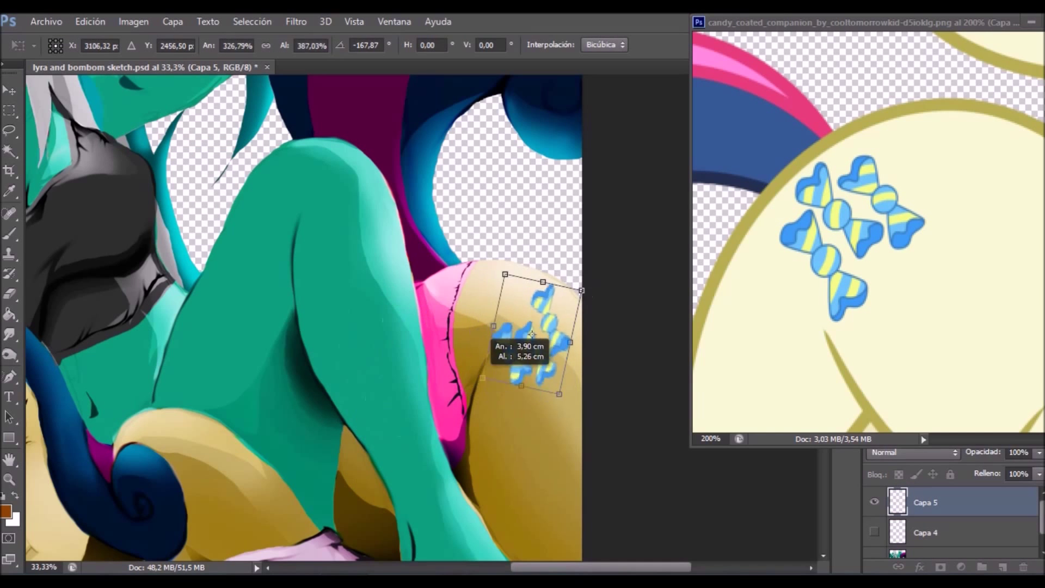
{"action": "key", "text": "Return"}
Warp the candy mark so it bends around the hip's curve.
{"action": "key", "text": "ctrl+t"}
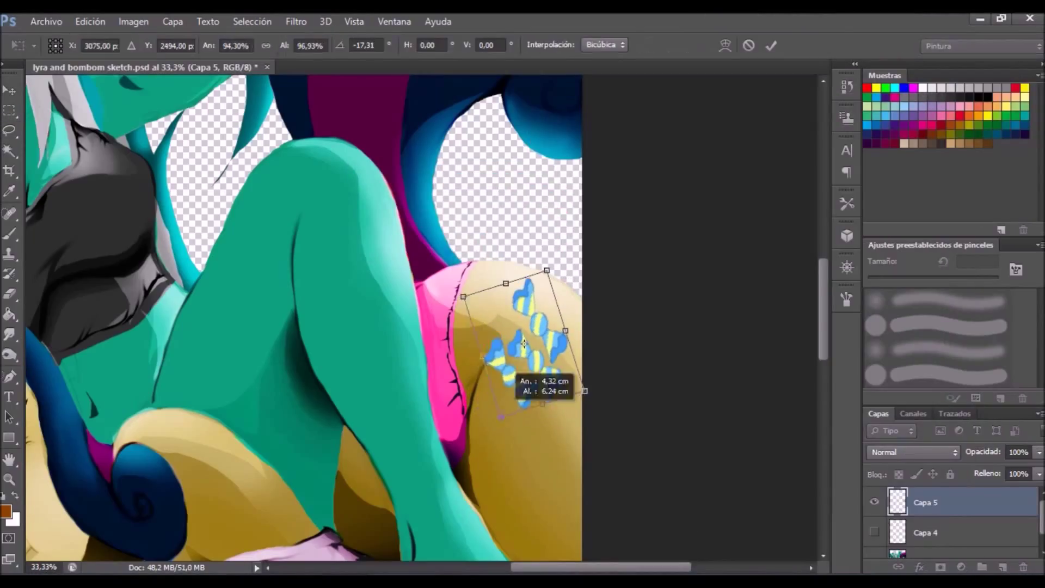
{"action": "left_click_drag", "start_coordinate": [522, 354], "coordinate": [516, 374]}
{"action": "left_click_drag", "start_coordinate": [539, 338], "coordinate": [528, 349]}
{"action": "left_click_drag", "start_coordinate": [561, 294], "coordinate": [591, 310]}
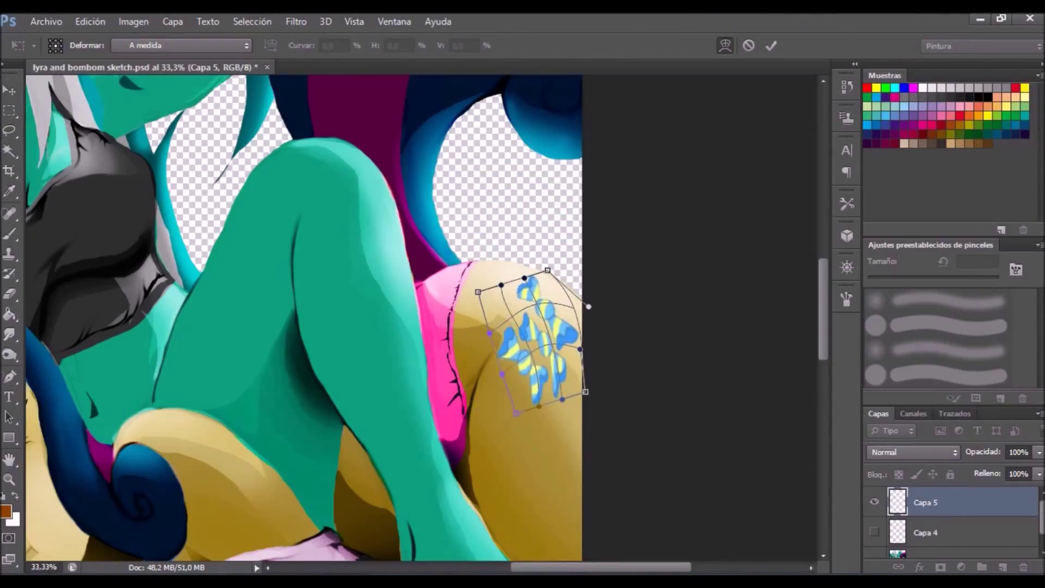
{"action": "key", "text": "Return"}
Rescale and rotate the candy mark to fit, then select it and shade it with the brush.
{"action": "key", "text": "ctrl+t"}
{"action": "mouse_move", "coordinate": [583, 373]}
{"action": "left_mouse_down"}
{"action": "mouse_move", "coordinate": [577, 364]}
{"action": "mouse_move", "coordinate": [590, 403]}
{"action": "left_mouse_up"}
{"action": "key", "text": "Return"}
{"action": "key", "text": "w"}
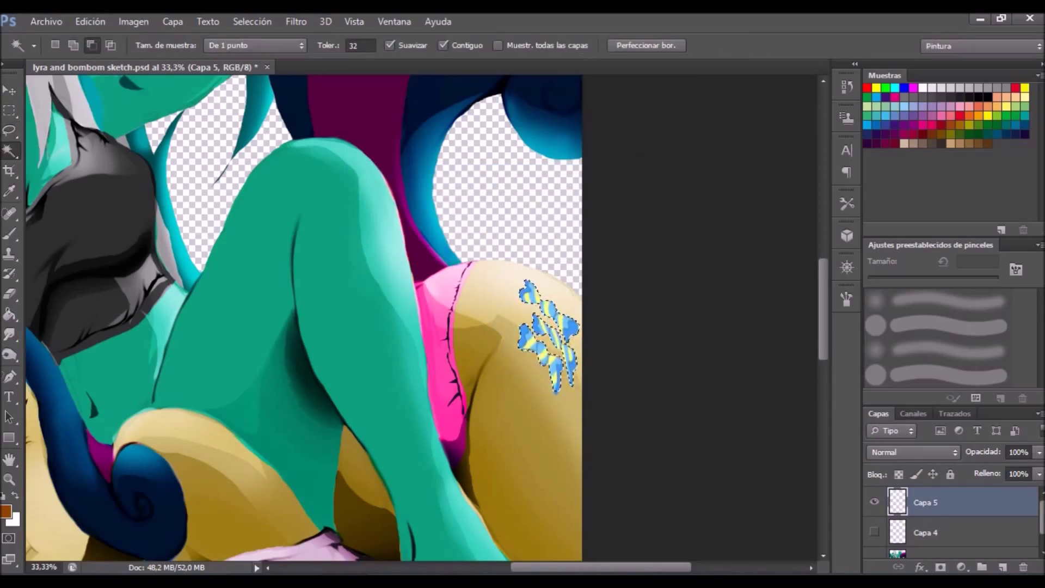
{"action": "key", "text": "b"}
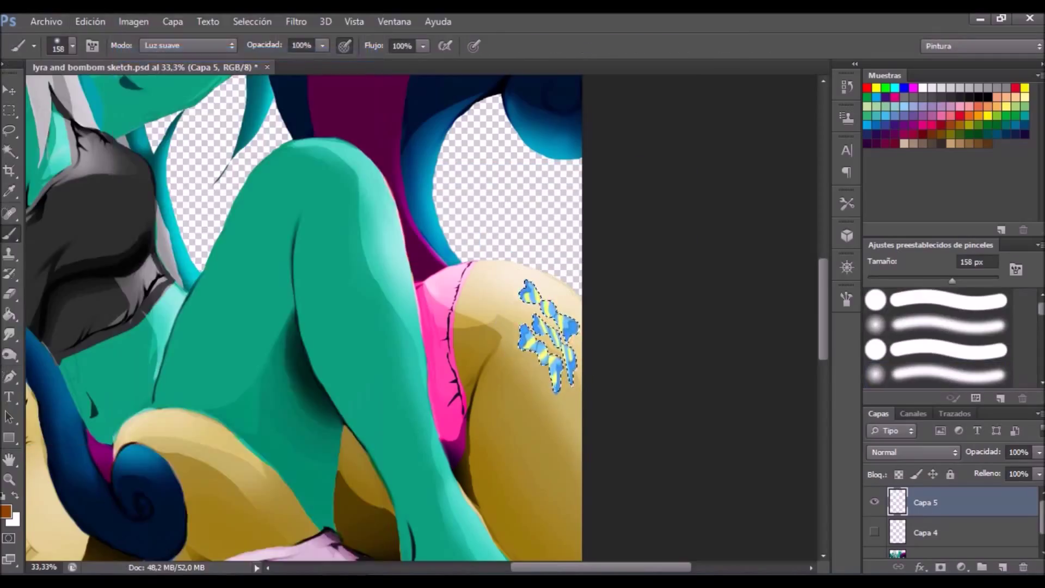
{"action": "key", "text": "h"}
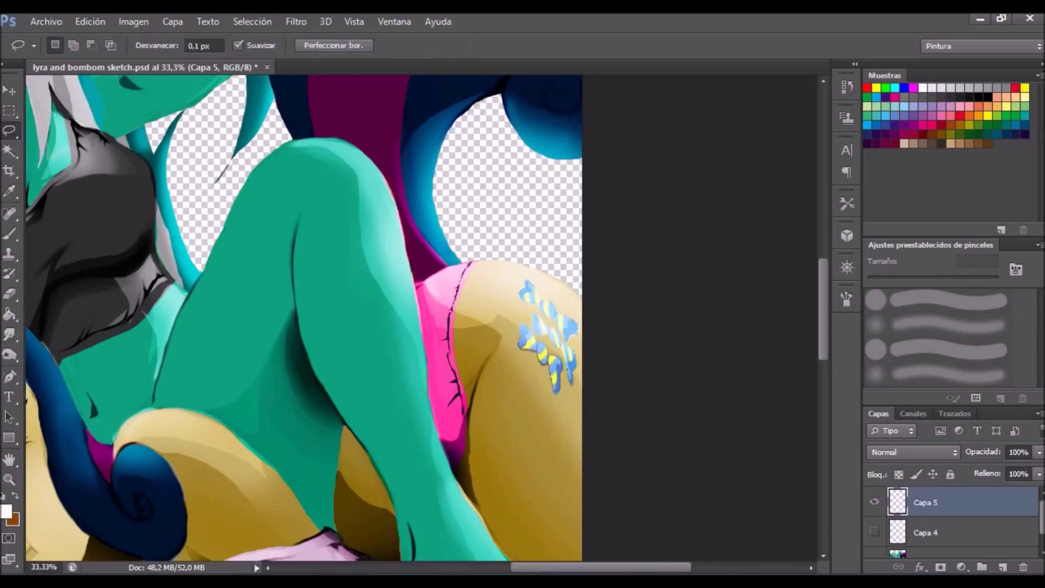
{"action": "key", "text": "ctrl+0"}
{"action": "key", "text": "z"}
{"action": "left_click", "coordinate": [412, 259]}
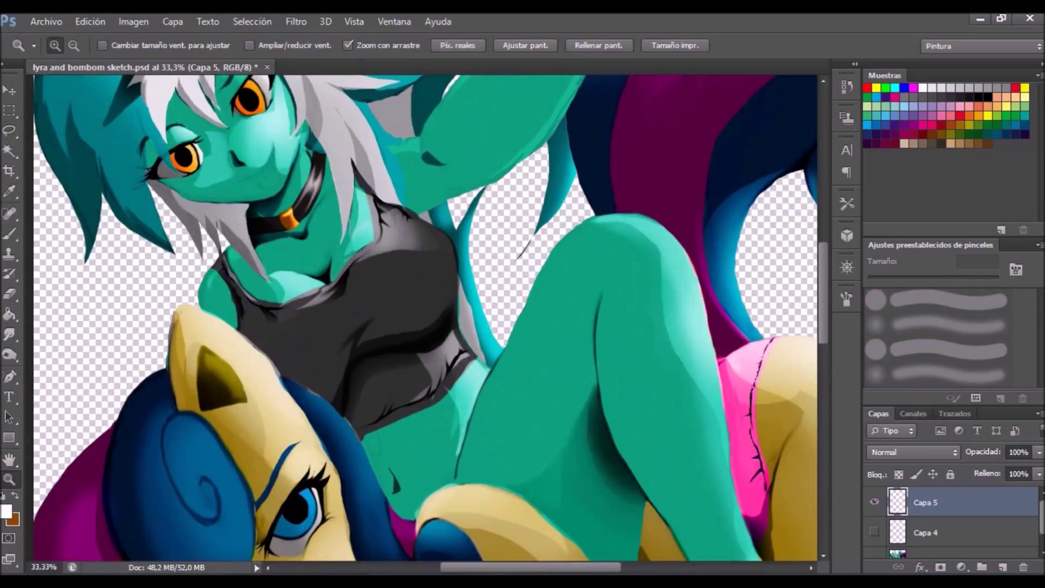
Show and select Capa 4, then move the lyre emblem to the shirt centre.
{"action": "left_click", "coordinate": [875, 532]}
{"action": "left_click", "coordinate": [925, 532]}
{"action": "key", "text": "ctrl+t"}
{"action": "mouse_move", "coordinate": [291, 215]}
{"action": "left_mouse_down"}
{"action": "mouse_move", "coordinate": [417, 260]}
{"action": "mouse_move", "coordinate": [345, 306]}
{"action": "left_mouse_up"}
{"action": "key", "text": "l"}
{"action": "key", "text": "Return"}
Switch the lyre's transform to Warp and apply the first reshaping.
{"action": "key", "text": "ctrl+t"}
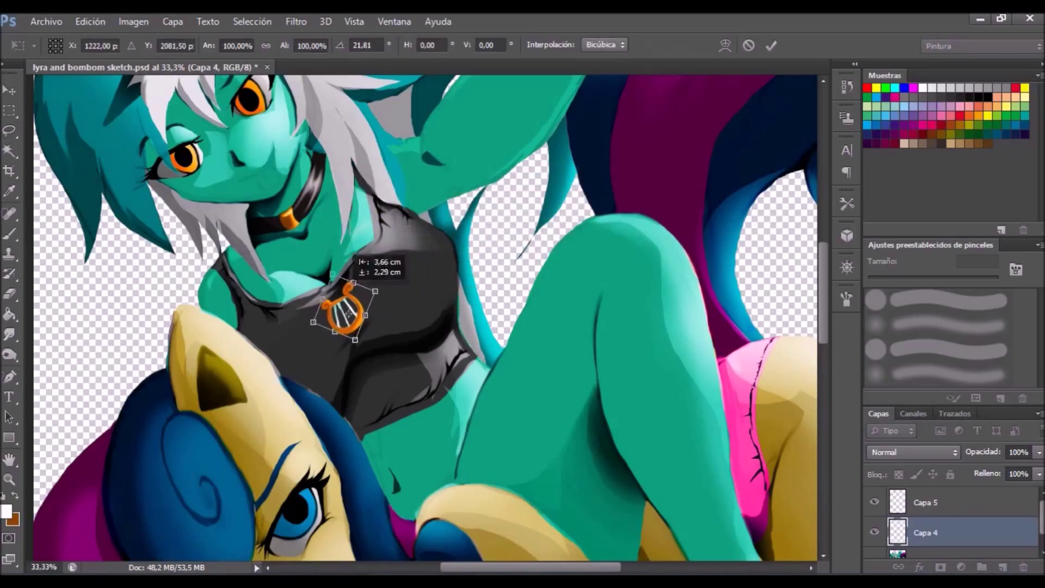
{"action": "right_click", "coordinate": [345, 306]}
{"action": "left_click", "coordinate": [376, 381]}
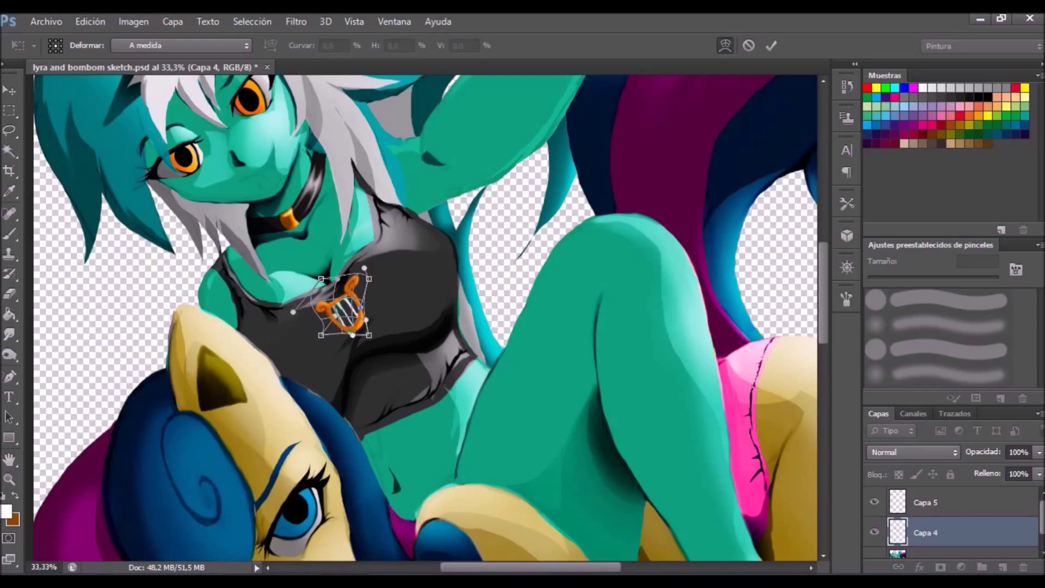
{"action": "key", "text": "z"}
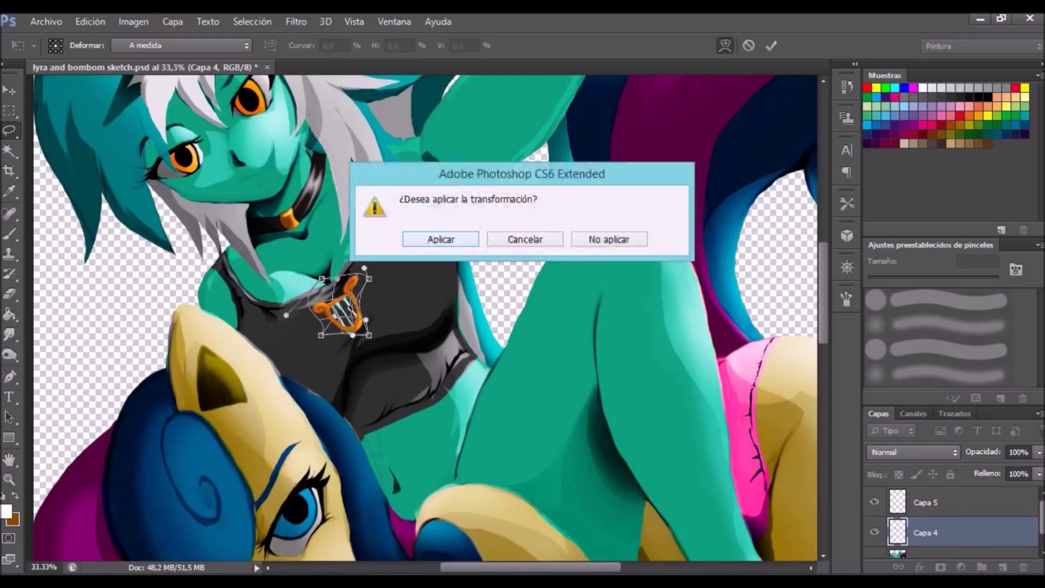
{"action": "key", "text": "Return"}
{"action": "left_click", "coordinate": [394, 294]}
Warp the lyre's strings and bulge its left side outward to fit the chest.
{"action": "key", "text": "ctrl+t"}
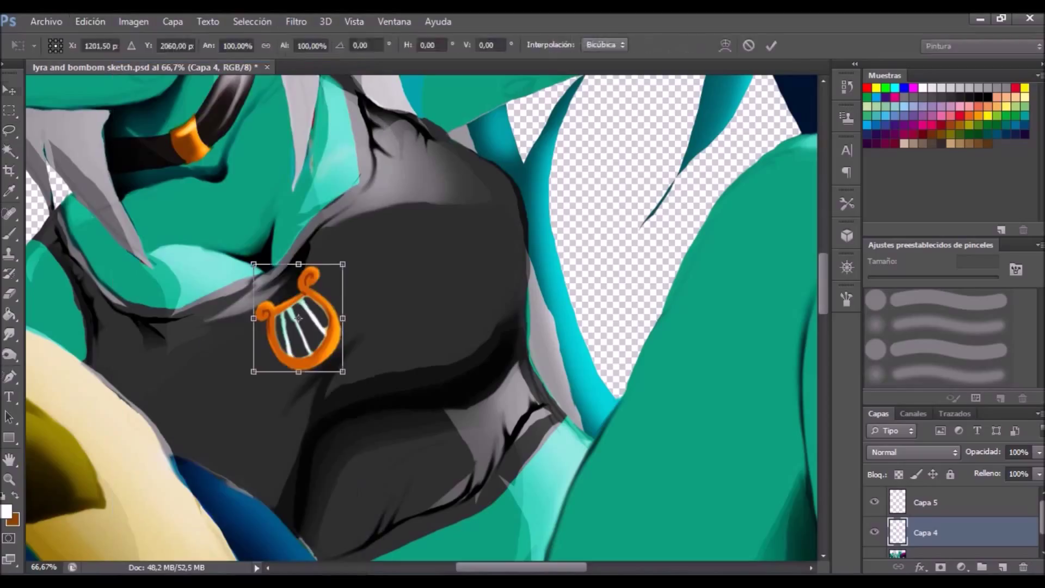
{"action": "left_click_drag", "start_coordinate": [326, 315], "coordinate": [330, 319]}
{"action": "left_click_drag", "start_coordinate": [214, 304], "coordinate": [189, 330]}
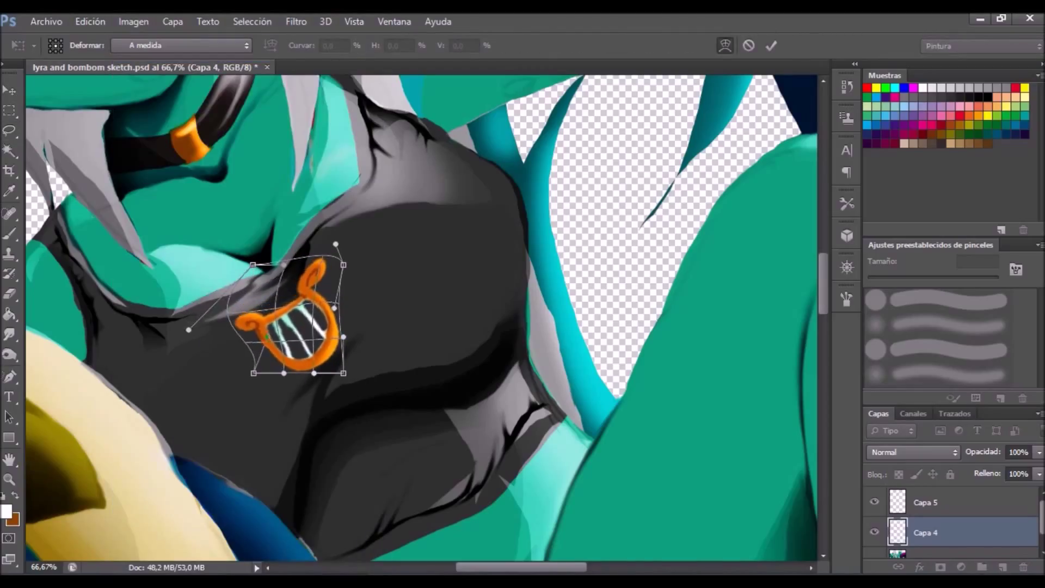
{"action": "key", "text": "Return"}
{"action": "key", "text": "ctrl+0"}
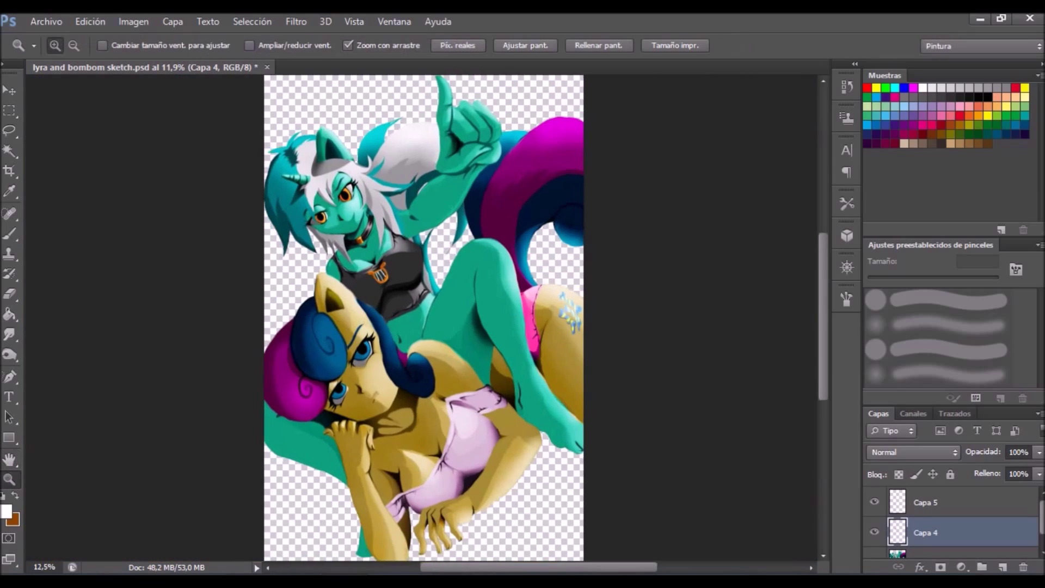
Pull the lyre's left side further outward and apply the warp.
{"action": "key", "text": "ctrl+t"}
{"action": "left_click_drag", "start_coordinate": [344, 313], "coordinate": [330, 313]}
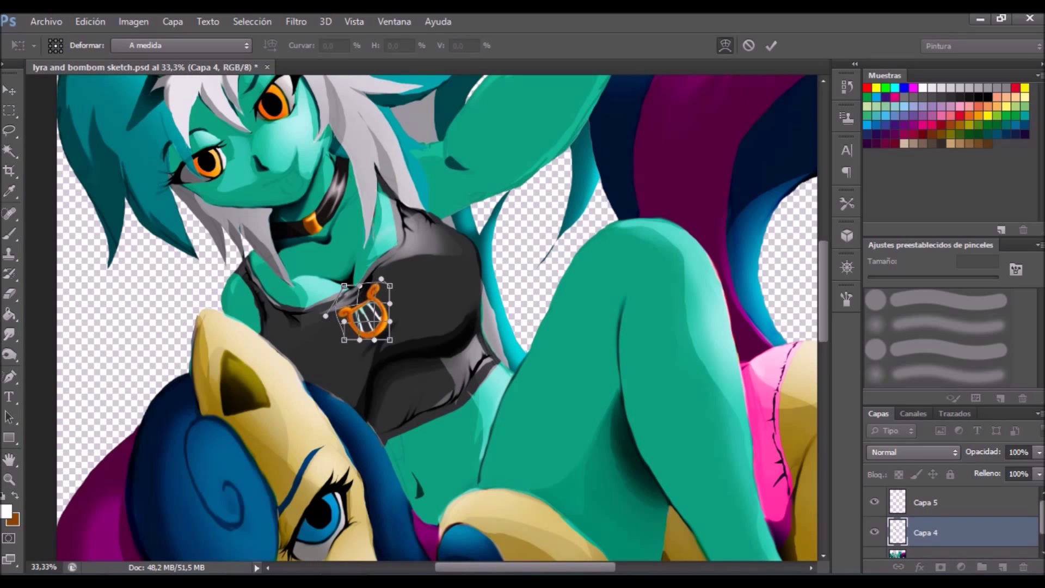
{"action": "key", "text": "z"}
{"action": "key", "text": "Return"}
{"action": "key", "text": "ctrl+0"}
{"action": "key", "text": "ctrl+plus"}
Try Luz fuerte (Hard Light) blending on the lyre layer, then reset it to Normal.
{"action": "left_click", "coordinate": [913, 452]}
{"action": "left_click", "coordinate": [898, 274]}
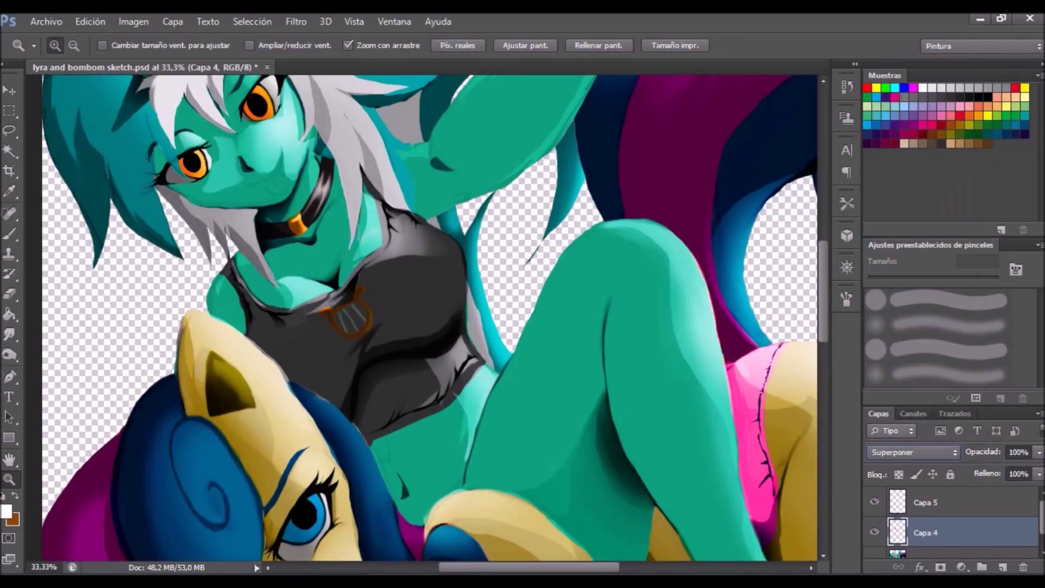
{"action": "left_click", "coordinate": [913, 452]}
{"action": "left_click", "coordinate": [892, 50]}
{"action": "key", "text": "h"}
{"action": "key", "text": "ctrl+0"}
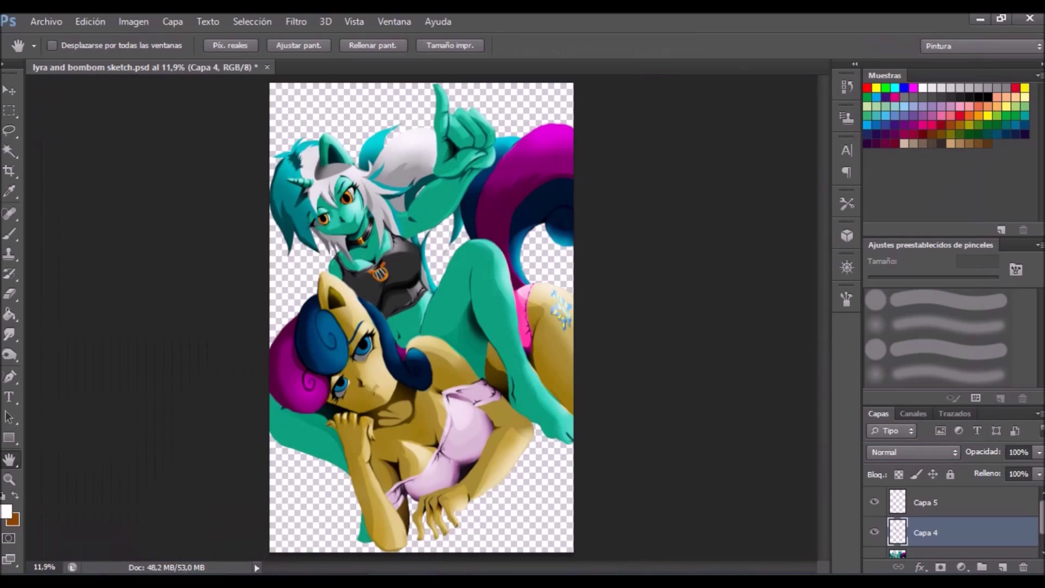
Copy the golden lyre from the Lyra reference image and paste it into the painting.
{"action": "key", "text": "alt+Tab"}
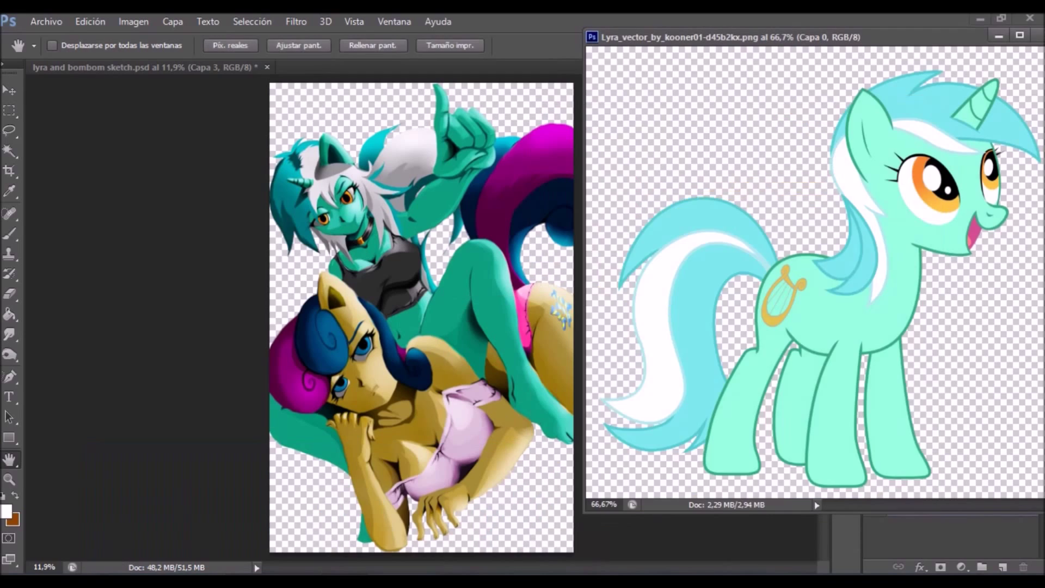
{"action": "key", "text": "z"}
{"action": "left_click", "coordinate": [784, 294]}
{"action": "key", "text": "w"}
{"action": "left_click", "coordinate": [762, 215]}
{"action": "key", "text": "ctrl+c"}
{"action": "key", "text": "ctrl+v"}
Enlarge, narrow slightly and warp the pasted lyre over the shirt chest.
{"action": "key", "text": "ctrl+t"}
{"action": "key", "text": "ctrl+plus"}
{"action": "key", "text": "ctrl+plus"}
{"action": "key", "text": "ctrl+plus"}
{"action": "key", "text": "ctrl+plus"}
{"action": "key", "text": "v"}
{"action": "key", "text": "Return"}
{"action": "key", "text": "ctrl+t"}
{"action": "left_click_drag", "start_coordinate": [381, 370], "coordinate": [410, 425]}
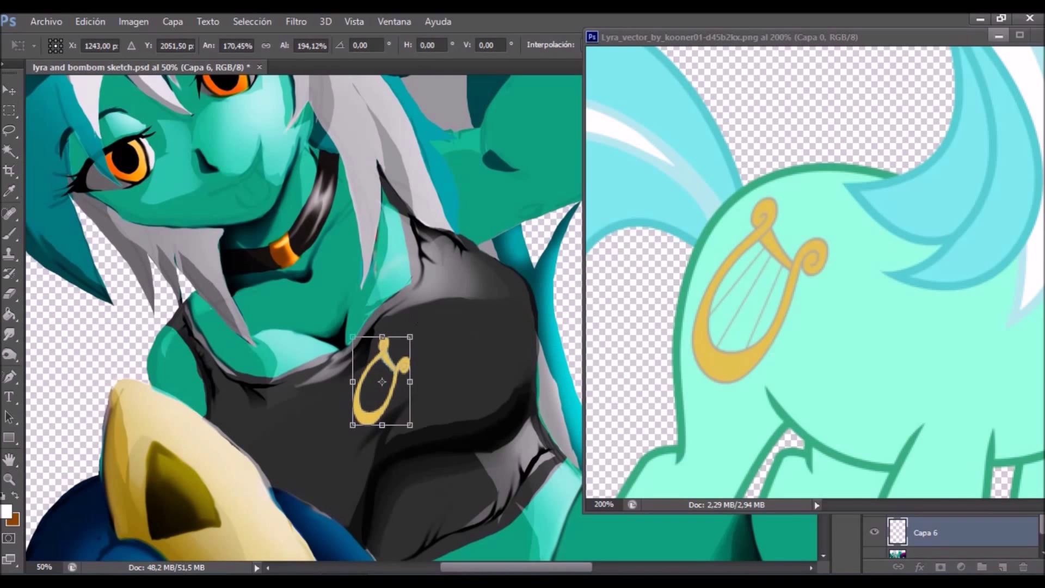
{"action": "left_click_drag", "start_coordinate": [410, 382], "coordinate": [408, 381]}
{"action": "left_click", "coordinate": [725, 45]}
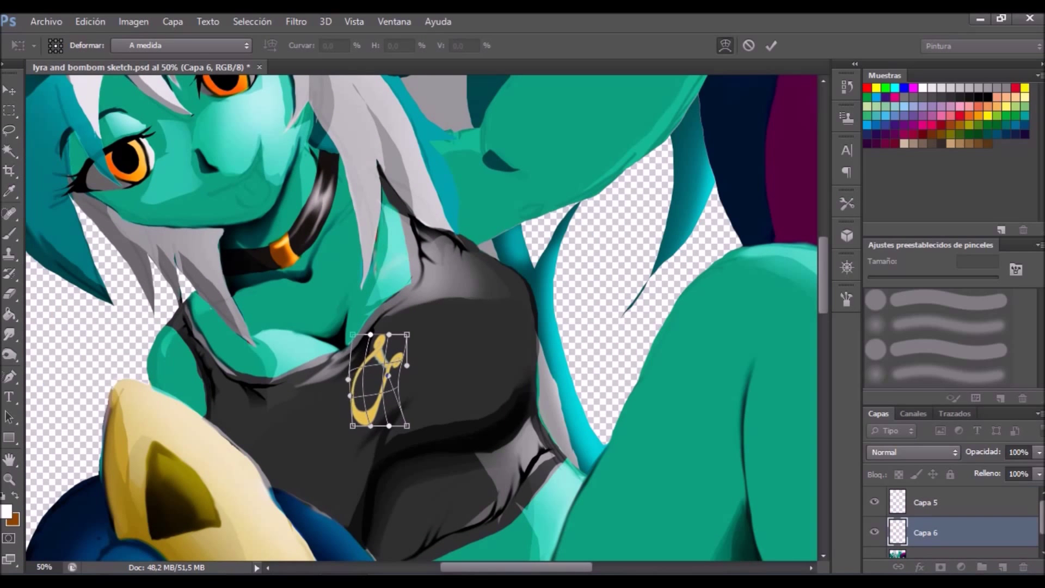
{"action": "key", "text": "Return"}
{"action": "key", "text": "ctrl+0"}
{"action": "key", "text": "z"}
{"action": "left_click_drag", "start_coordinate": [381, 269], "coordinate": [435, 270]}
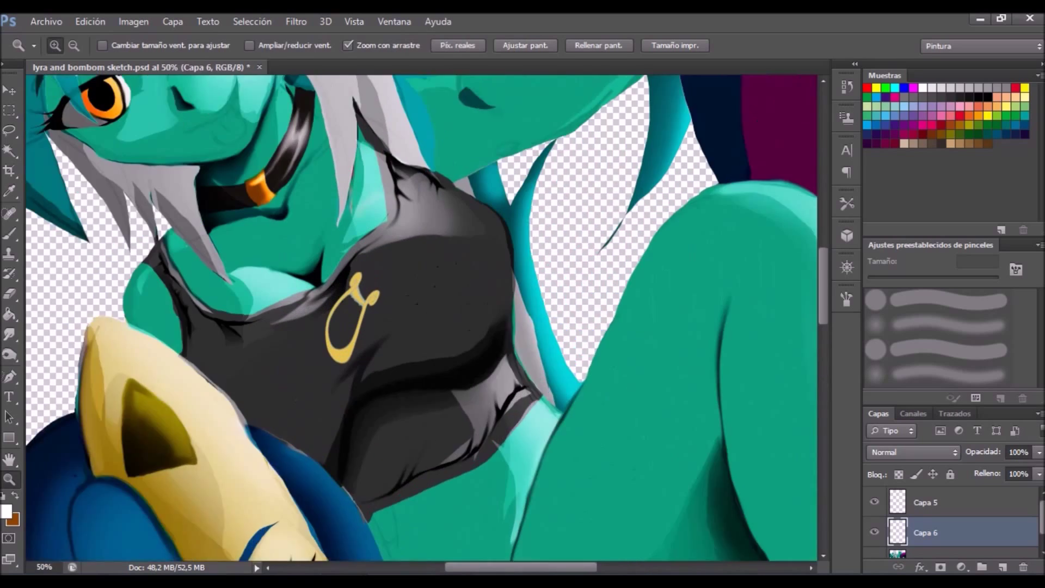
Smudge white into the lyre string tips using a 2 px brush.
{"action": "key", "text": "b"}
{"action": "left_click", "coordinate": [34, 45]}
{"action": "type", "text": "2"}
{"action": "key", "text": "Return"}
{"action": "right_click", "coordinate": [321, 313]}
{"action": "key", "text": "Escape"}
{"action": "key", "text": "r"}
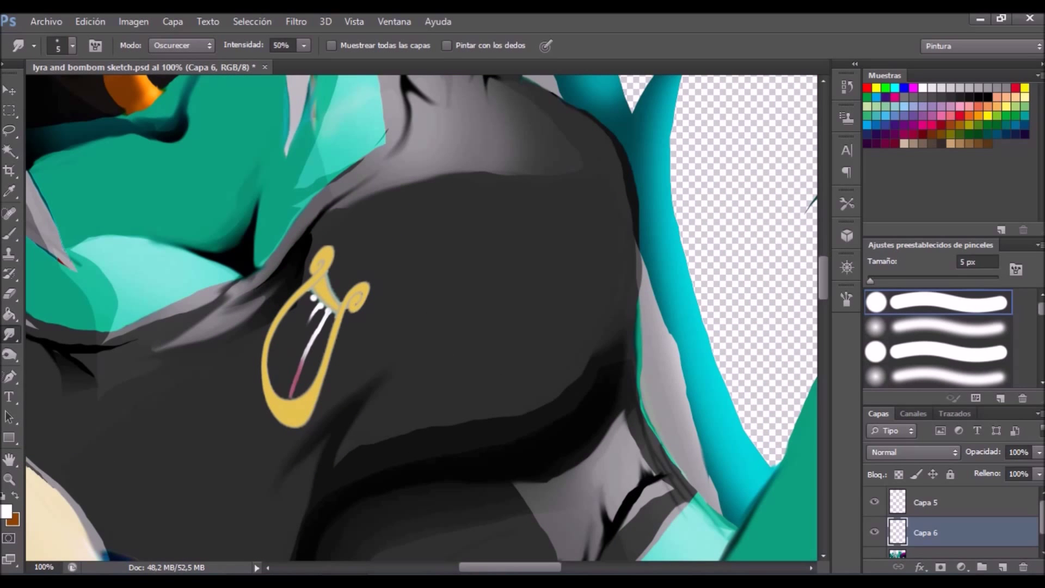
{"action": "left_click_drag", "start_coordinate": [270, 372], "coordinate": [281, 394]}
Colourize the Magic Wand–selected lyre strings to grey-white with Hue/Saturation.
{"action": "key", "text": "w"}
{"action": "left_click", "coordinate": [313, 304]}
{"action": "key", "text": "ctrl+u"}
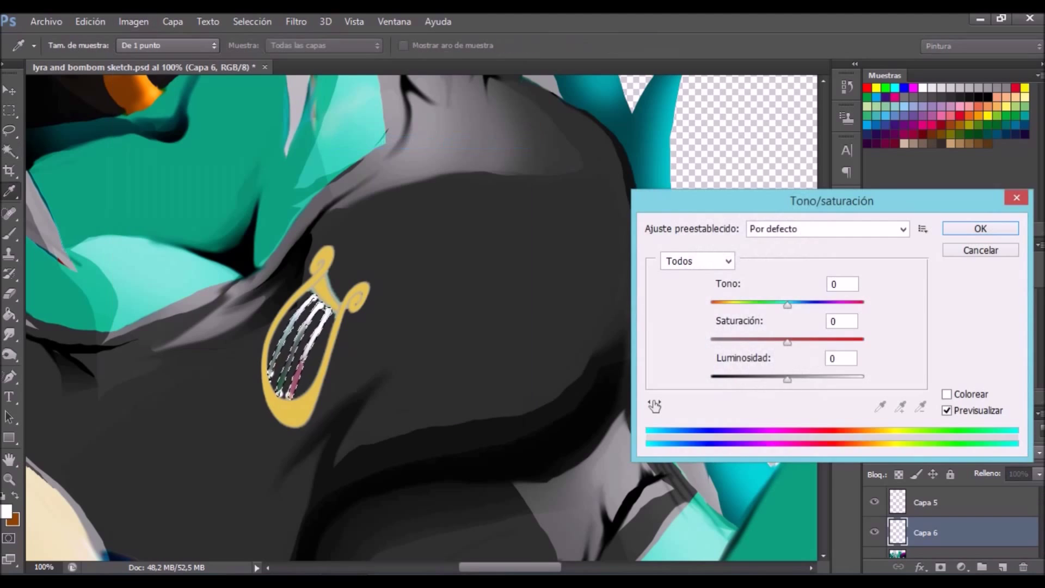
{"action": "left_click", "coordinate": [945, 392]}
{"action": "key", "text": "Return"}
{"action": "key", "text": "l"}
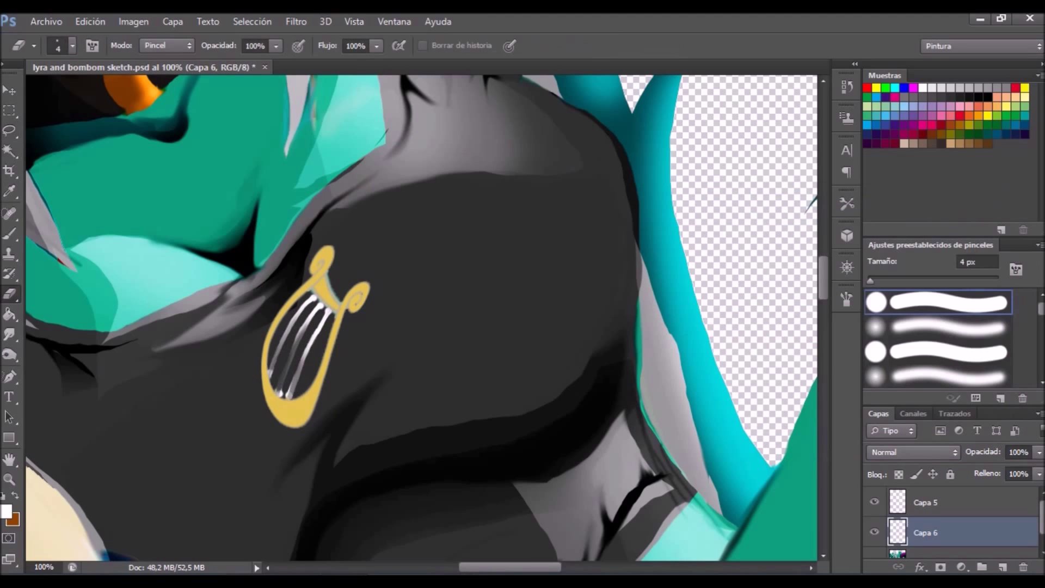
Deepen the lyre frame's gold with Hue/Saturation at +61 saturation and -22 lightness.
{"action": "key", "text": "w"}
{"action": "left_click", "coordinate": [349, 297], "text": "shift"}
{"action": "left_click", "coordinate": [133, 21]}
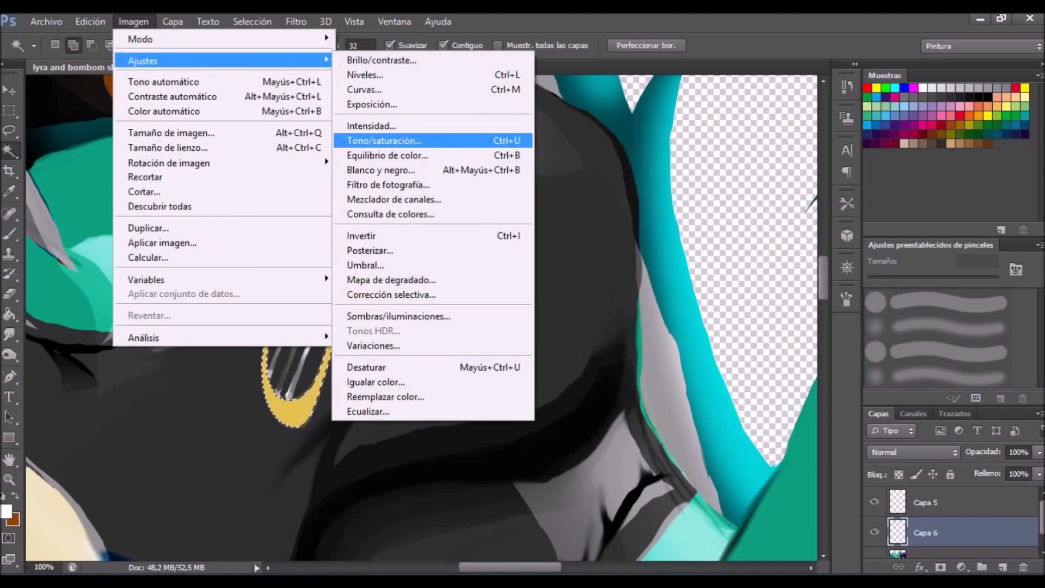
{"action": "left_click", "coordinate": [444, 140]}
{"action": "left_click_drag", "start_coordinate": [812, 342], "coordinate": [834, 342]}
{"action": "left_click", "coordinate": [980, 228]}
Shift the lyre's colour toward red and magenta with Color Balance, then deselect.
{"action": "left_click", "coordinate": [134, 21]}
{"action": "left_click", "coordinate": [468, 154]}
{"action": "left_click_drag", "start_coordinate": [795, 442], "coordinate": [775, 443]}
{"action": "left_click_drag", "start_coordinate": [796, 423], "coordinate": [822, 423]}
{"action": "key", "text": "Return"}
{"action": "key", "text": "ctrl+d"}
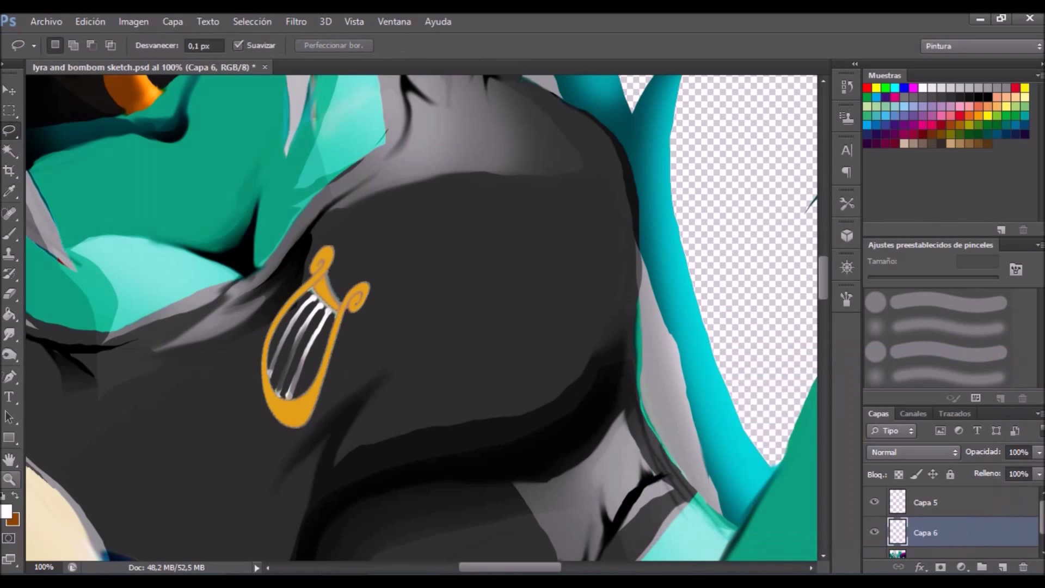
{"action": "key", "text": "z"}
{"action": "key", "text": "ctrl+0"}
{"action": "key", "text": "ctrl+plus"}
{"action": "key", "text": "ctrl+plus"}
{"action": "key", "text": "ctrl+plus"}
{"action": "key", "text": "ctrl+plus"}
{"action": "key", "text": "ctrl+plus"}
Apply Hue/Saturation to a lassoed part of the lyre and bring up the character reference.
{"action": "key", "text": "ctrl+z"}
{"action": "key", "text": "ctrl+z"}
{"action": "key", "text": "l"}
{"action": "left_click_drag", "start_coordinate": [354, 232], "coordinate": [357, 240]}
{"action": "left_click", "coordinate": [134, 21]}
{"action": "left_click", "coordinate": [384, 140]}
{"action": "key", "text": "Return"}
{"action": "key", "text": "ctrl+0"}
{"action": "key", "text": "h"}
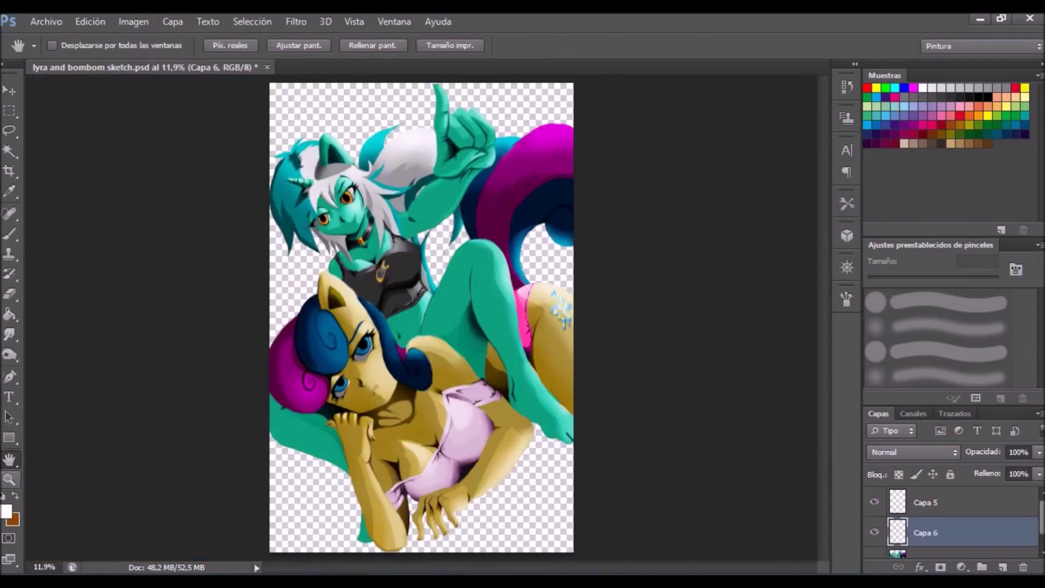
{"action": "left_click", "coordinate": [408, 485]}
Zoom in on the teal character's eye and lasso the upper part of the iris.
{"action": "key", "text": "z"}
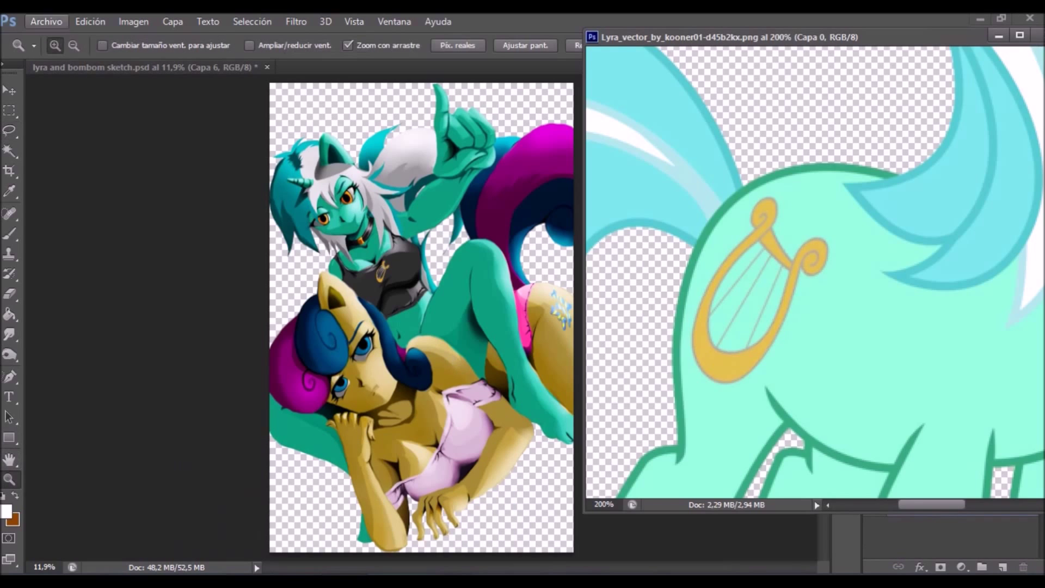
{"action": "key", "text": "ctrl+minus"}
{"action": "key", "text": "ctrl+minus"}
{"action": "left_click_drag", "start_coordinate": [325, 219], "coordinate": [381, 219]}
{"action": "key", "text": "l"}
{"action": "left_click_drag", "start_coordinate": [465, 167], "coordinate": [444, 170]}
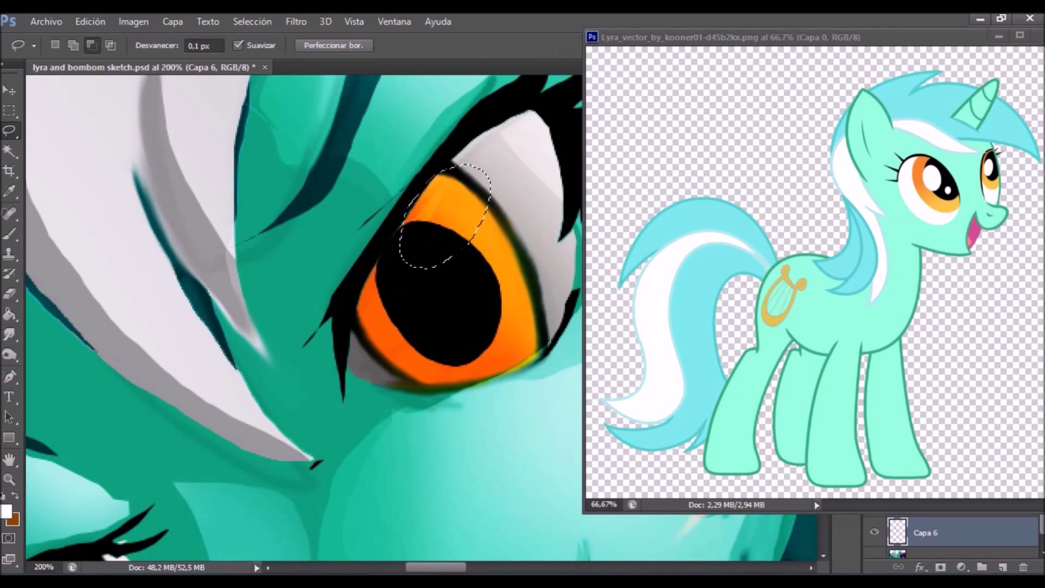
{"action": "key", "text": "ctrl+alt+z"}
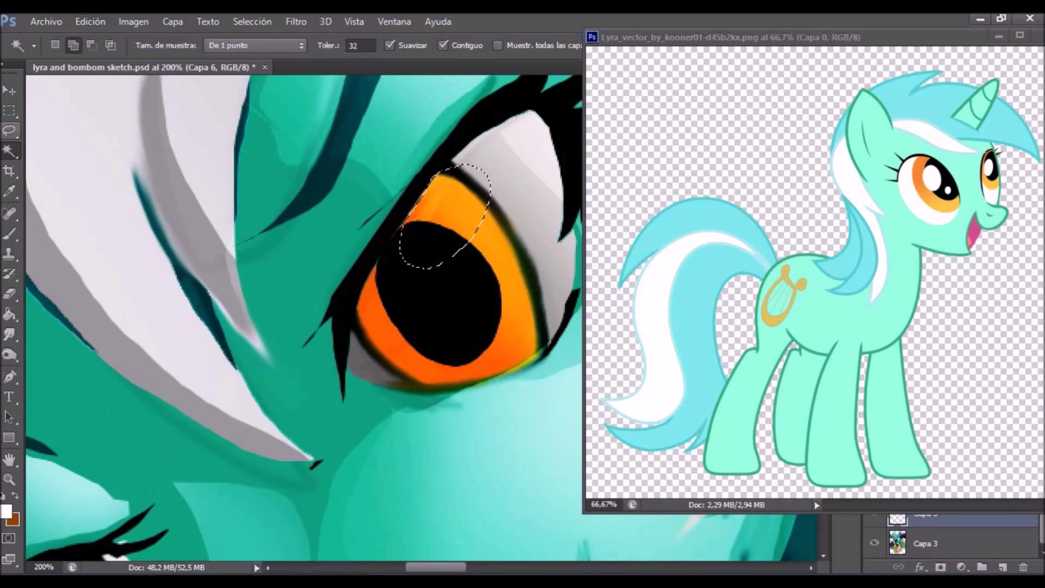
{"action": "left_click_drag", "start_coordinate": [440, 170], "coordinate": [433, 178]}
{"action": "left_click_drag", "start_coordinate": [414, 272], "coordinate": [240, 403]}
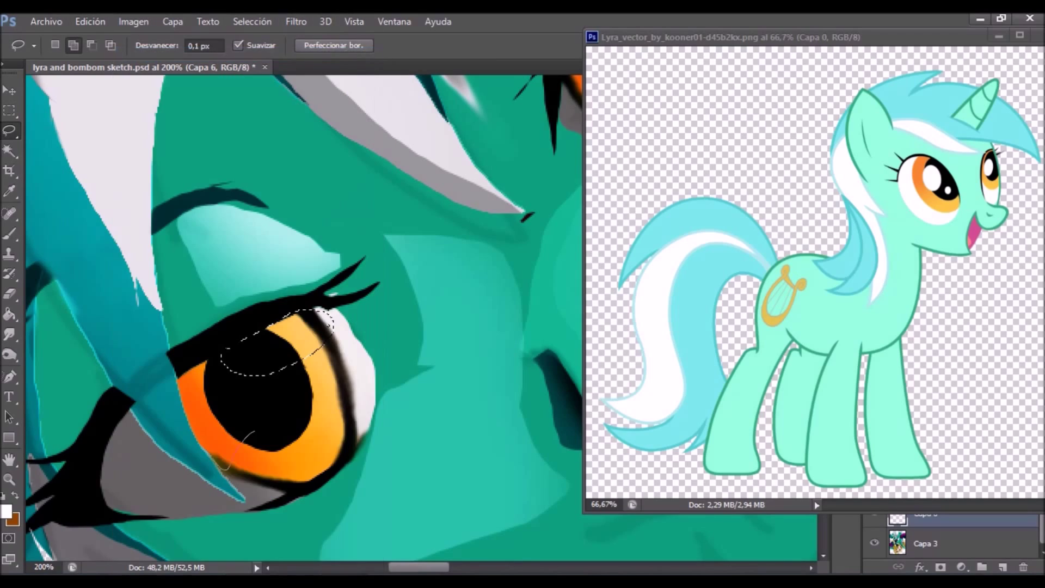
{"action": "key", "text": "ctrl+0"}
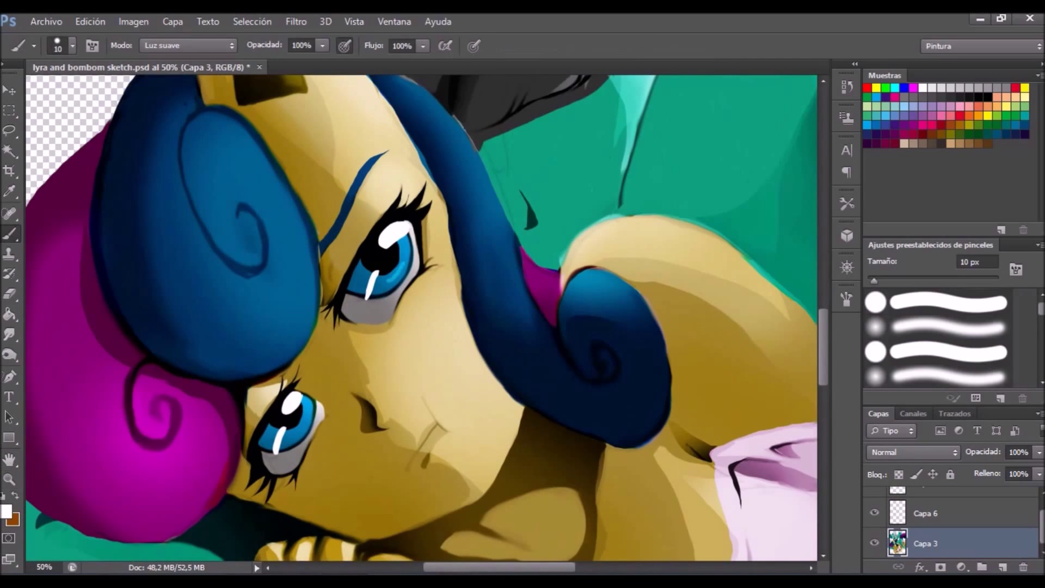
Set a 24 px brush, then darken the yellow character's nose line with an 8 px Darken smudge.
{"action": "left_click", "coordinate": [71, 46]}
{"action": "type", "text": "24"}
{"action": "key", "text": "Return"}
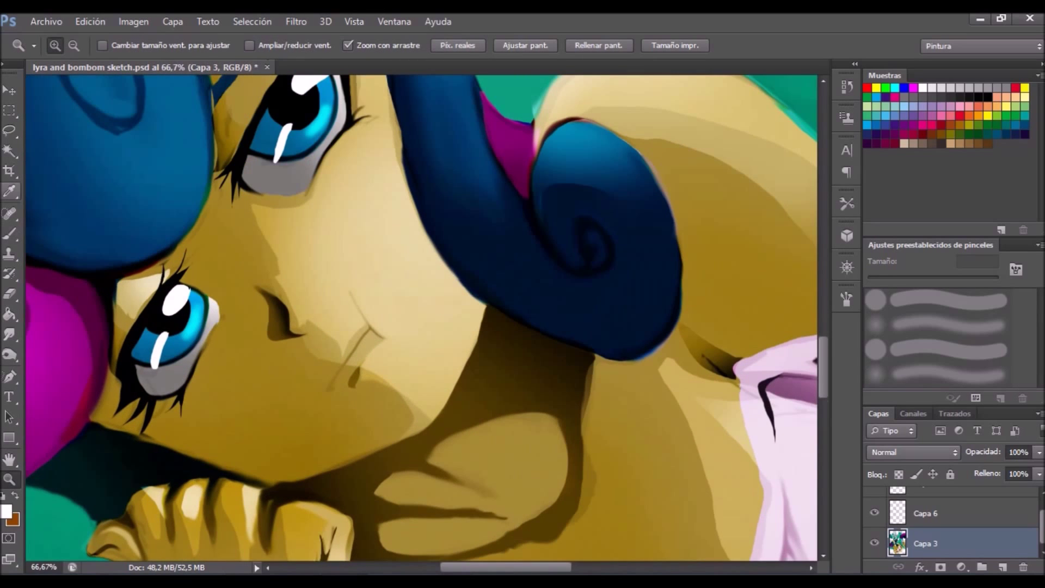
{"action": "key", "text": "r"}
{"action": "left_click", "coordinate": [72, 45]}
{"action": "double_click", "coordinate": [126, 215]}
{"action": "left_click_drag", "start_coordinate": [357, 303], "coordinate": [381, 337]}
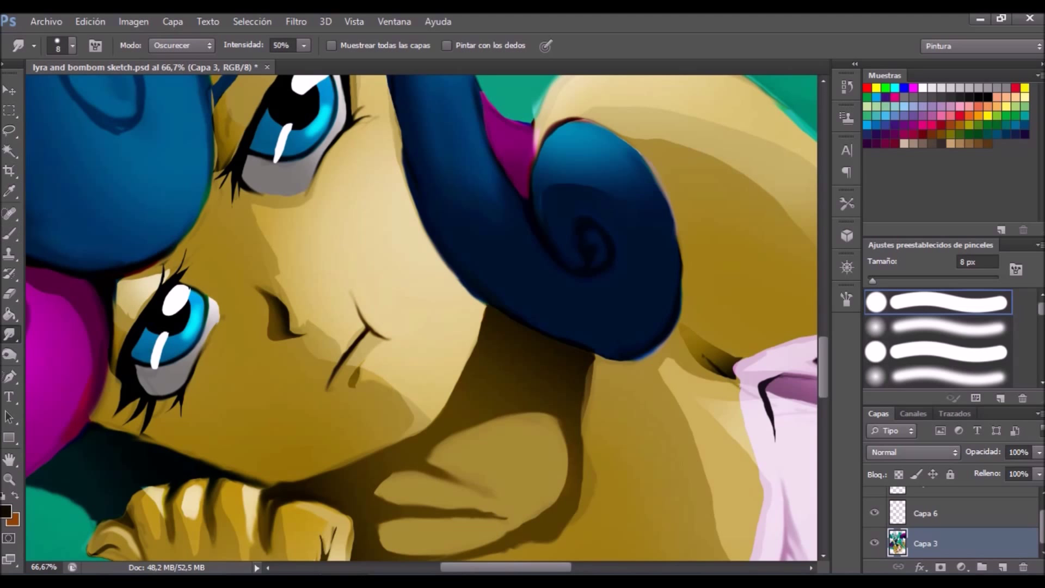
{"action": "left_click_drag", "start_coordinate": [359, 294], "coordinate": [362, 327]}
{"action": "key", "text": "z"}
{"action": "key", "text": "ctrl+0"}
{"action": "left_click", "coordinate": [490, 245]}
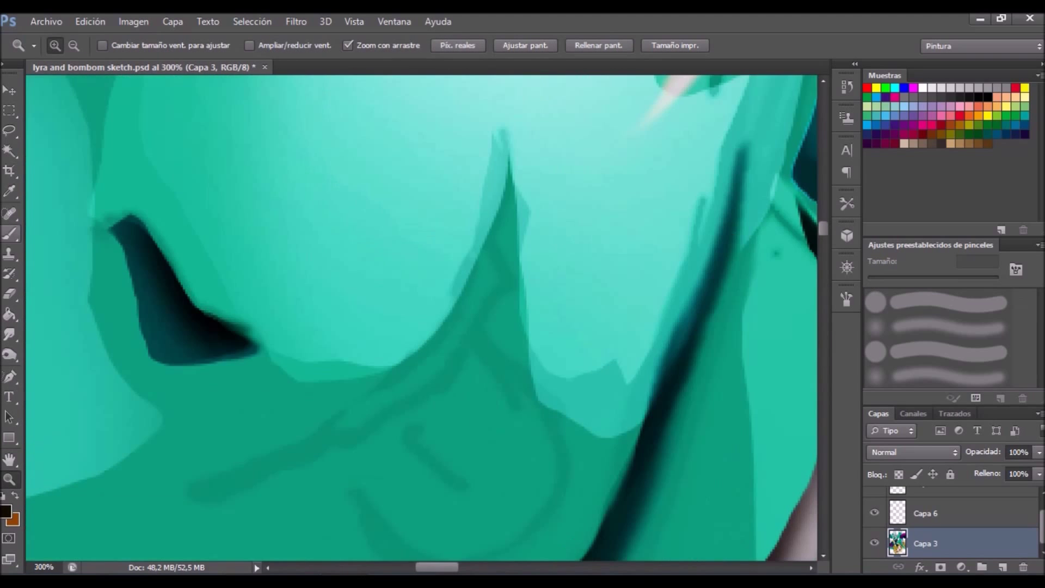
Darken the nose line and mouth strokes with the smudge tool in darken mode.
{"action": "key", "text": "b"}
{"action": "key", "text": "r"}
{"action": "mouse_move", "coordinate": [459, 220]}
{"action": "left_mouse_down"}
{"action": "mouse_move", "coordinate": [430, 305]}
{"action": "mouse_move", "coordinate": [375, 379]}
{"action": "left_mouse_up"}
{"action": "left_click_drag", "start_coordinate": [312, 427], "coordinate": [215, 457]}
{"action": "left_click_drag", "start_coordinate": [378, 381], "coordinate": [311, 427]}
{"action": "mouse_move", "coordinate": [419, 327]}
{"action": "left_mouse_down"}
{"action": "mouse_move", "coordinate": [321, 419]}
{"action": "mouse_move", "coordinate": [452, 283]}
{"action": "left_mouse_up"}
Lasso the mouth line, turn it white with Hue/Saturation lightness +100, and gradient-fill it.
{"action": "key", "text": "l"}
{"action": "left_click", "coordinate": [134, 21]}
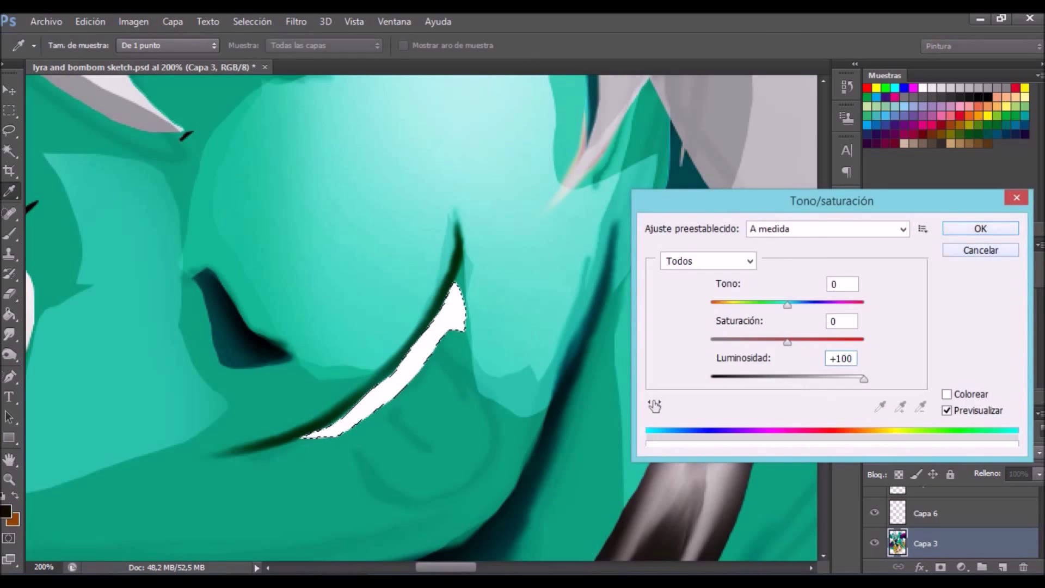
{"action": "key", "text": "Return"}
{"action": "key", "text": "o"}
{"action": "left_click", "coordinate": [72, 45]}
{"action": "key", "text": "Return"}
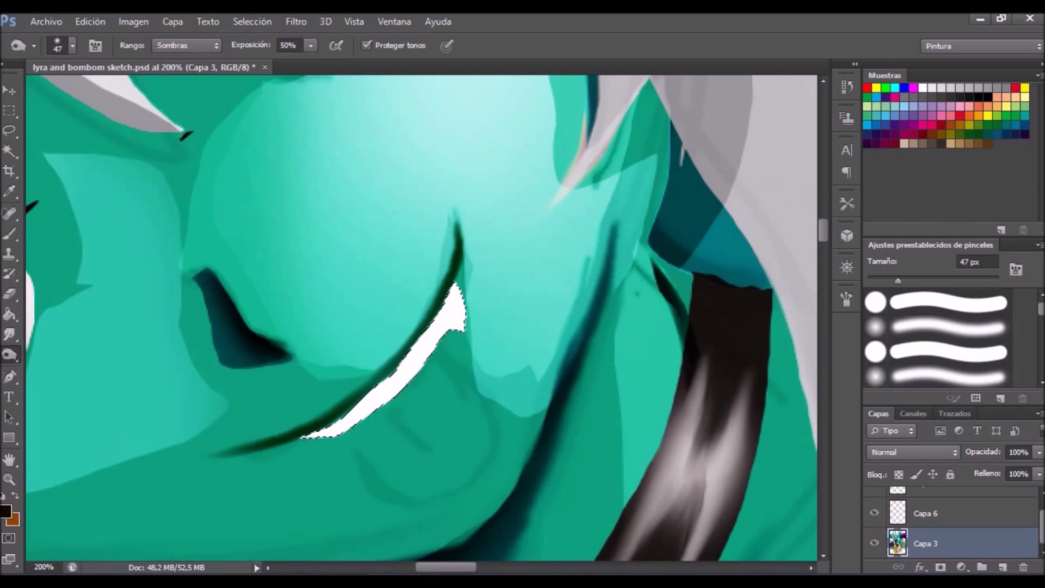
{"action": "right_click", "coordinate": [9, 314]}
{"action": "left_click", "coordinate": [54, 313]}
{"action": "left_click_drag", "start_coordinate": [271, 465], "coordinate": [403, 375]}
Select a teardrop tongue shape below the teeth and burn its inside darker.
{"action": "key", "text": "l"}
{"action": "key", "text": "ctrl+0"}
{"action": "left_click", "coordinate": [385, 305]}
{"action": "left_click", "coordinate": [381, 326]}
{"action": "scroll", "coordinate": [419, 316], "scroll_direction": "down", "scroll_amount": 3}
{"action": "left_click_drag", "start_coordinate": [384, 316], "coordinate": [372, 292]}
{"action": "key", "text": "shift"}
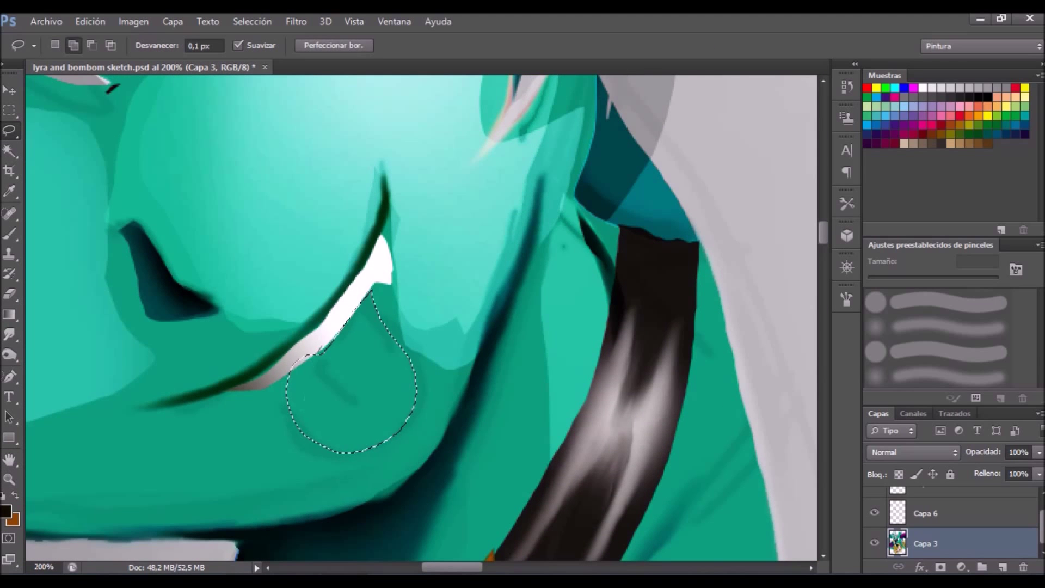
{"action": "left_click", "coordinate": [10, 150]}
{"action": "left_click", "coordinate": [10, 354]}
{"action": "left_click_drag", "start_coordinate": [310, 392], "coordinate": [348, 430]}
Brighten the tongue with a soft white brush and smudge-blend its shading.
{"action": "key", "text": "b"}
{"action": "key", "text": "d"}
{"action": "key", "text": "x"}
{"action": "left_click", "coordinate": [72, 45]}
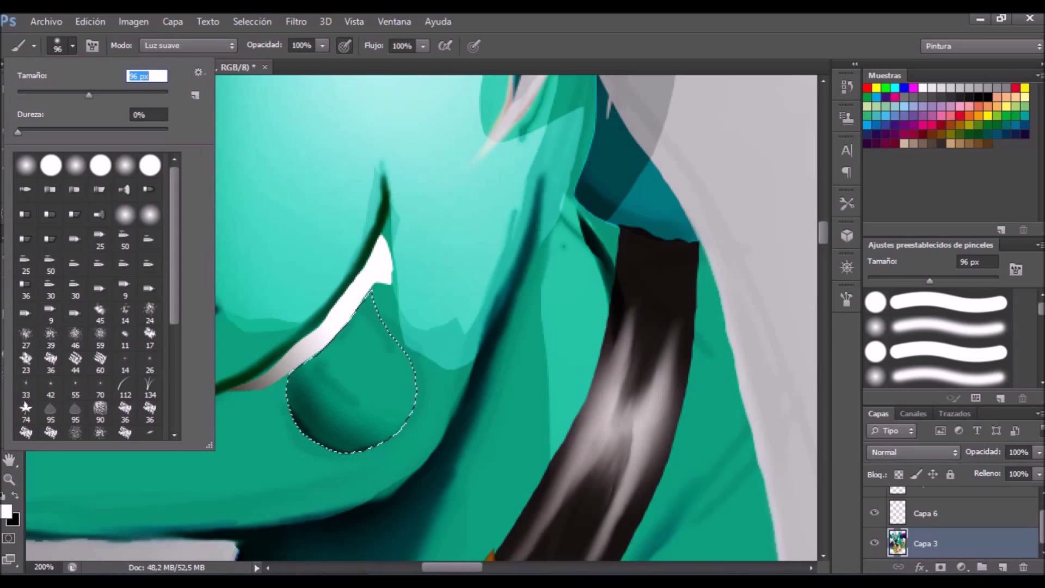
{"action": "left_click_drag", "start_coordinate": [381, 316], "coordinate": [348, 414]}
{"action": "key", "text": "r"}
{"action": "left_click_drag", "start_coordinate": [381, 305], "coordinate": [304, 381]}
Colourize the tongue red with Hue/Saturation, saturation 80, then deselect.
{"action": "key", "text": "ctrl+u"}
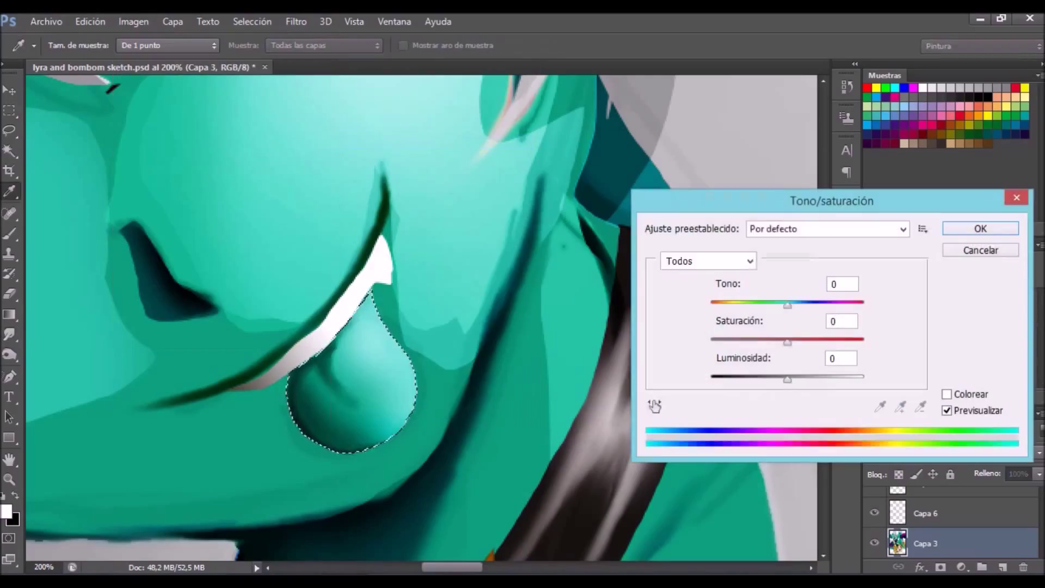
{"action": "left_click", "coordinate": [948, 394]}
{"action": "left_click_drag", "start_coordinate": [749, 342], "coordinate": [864, 342]}
{"action": "type", "text": "80"}
{"action": "key", "text": "Return"}
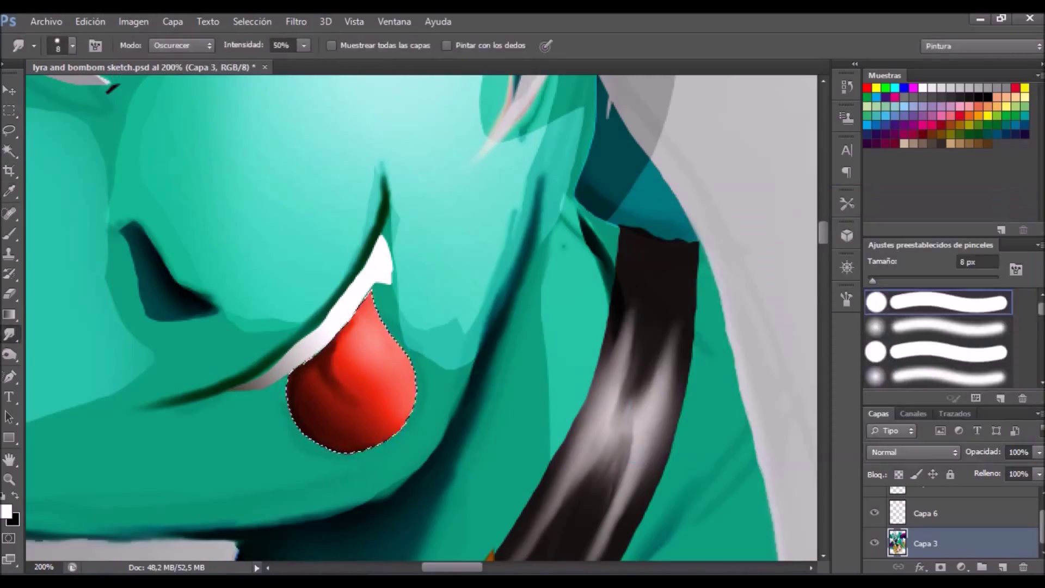
{"action": "key", "text": "l"}
Check the whole painting and save the file.
{"action": "key", "text": "ctrl+0"}
{"action": "key", "text": "z"}
{"action": "key", "text": "ctrl+plus"}
{"action": "key", "text": "h"}
{"action": "key", "text": "ctrl+0"}
{"action": "key", "text": "ctrl+shift+s"}
{"action": "key", "text": "Return"}
{"action": "key", "text": "Return"}
{"action": "key", "text": "z"}
{"action": "key", "text": "ctrl+plus"}
{"action": "key", "text": "ctrl+plus"}
{"action": "key", "text": "h"}
{"action": "key", "text": "ctrl+0"}
Zoom onto the teal character's face and set the smudge brush to lighten mode.
{"action": "key", "text": "z"}
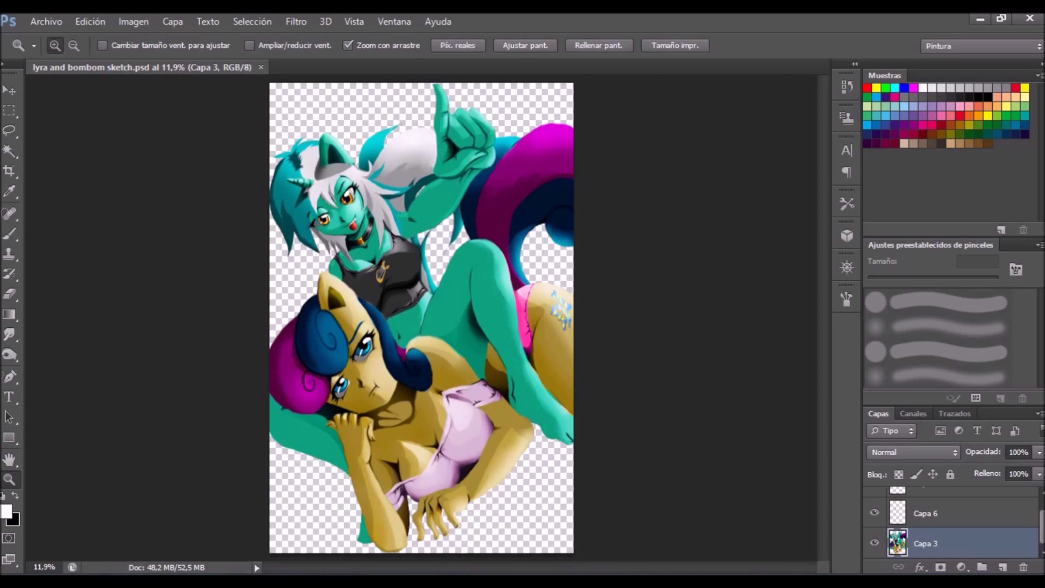
{"action": "key", "text": "ctrl+plus"}
{"action": "key", "text": "ctrl+plus"}
{"action": "key", "text": "ctrl+plus"}
{"action": "key", "text": "h"}
{"action": "key", "text": "ctrl+0"}
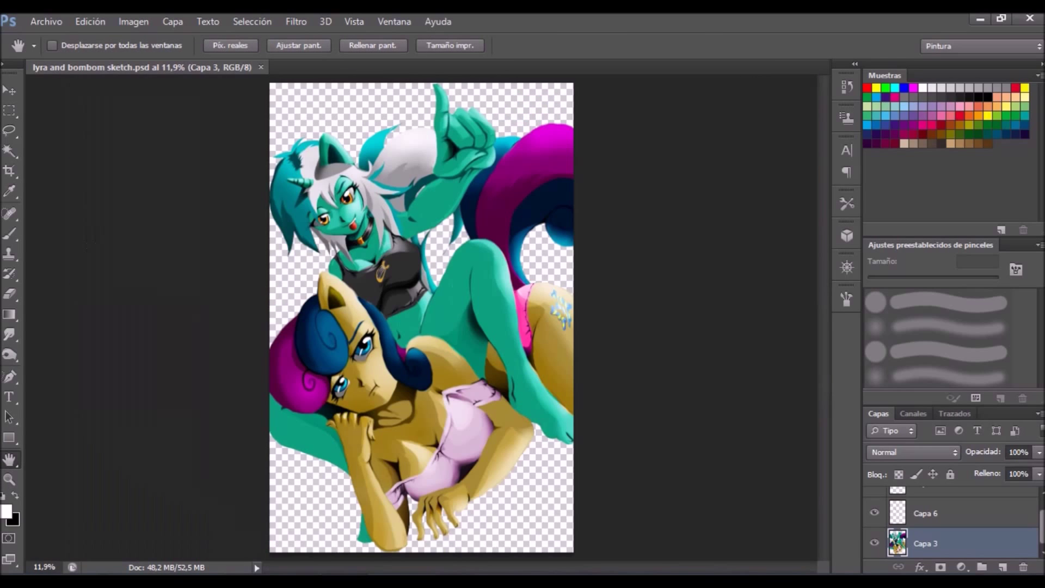
{"action": "key", "text": "z"}
{"action": "key", "text": "ctrl+plus"}
{"action": "key", "text": "ctrl+plus"}
{"action": "key", "text": "ctrl+plus"}
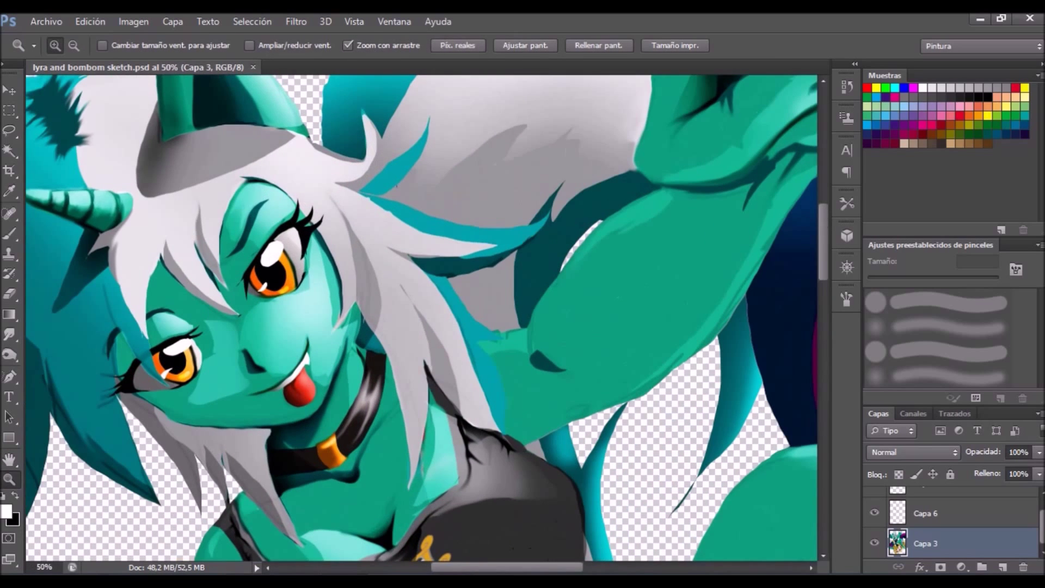
{"action": "key", "text": "r"}
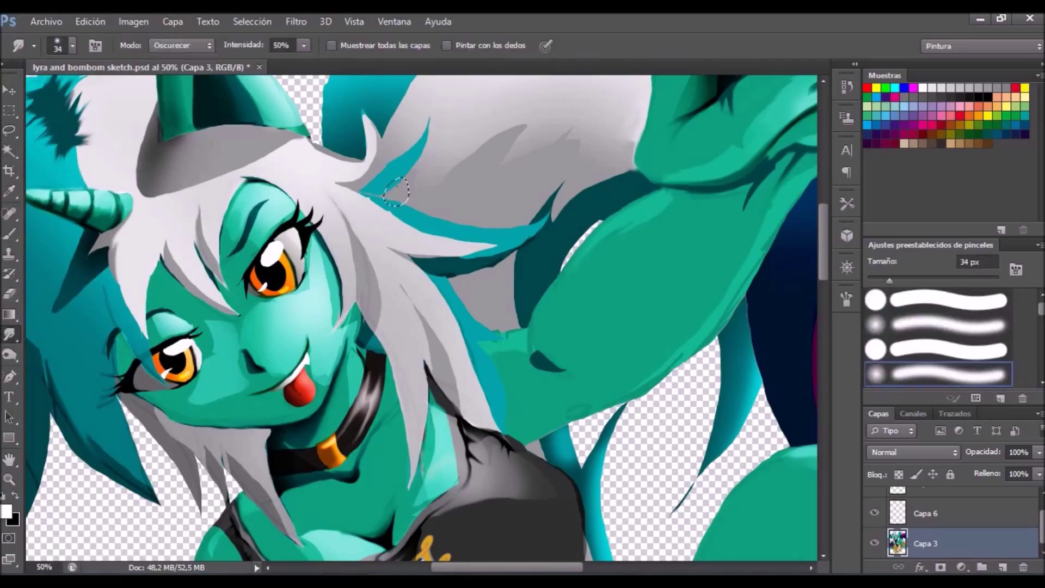
{"action": "left_click", "coordinate": [181, 45]}
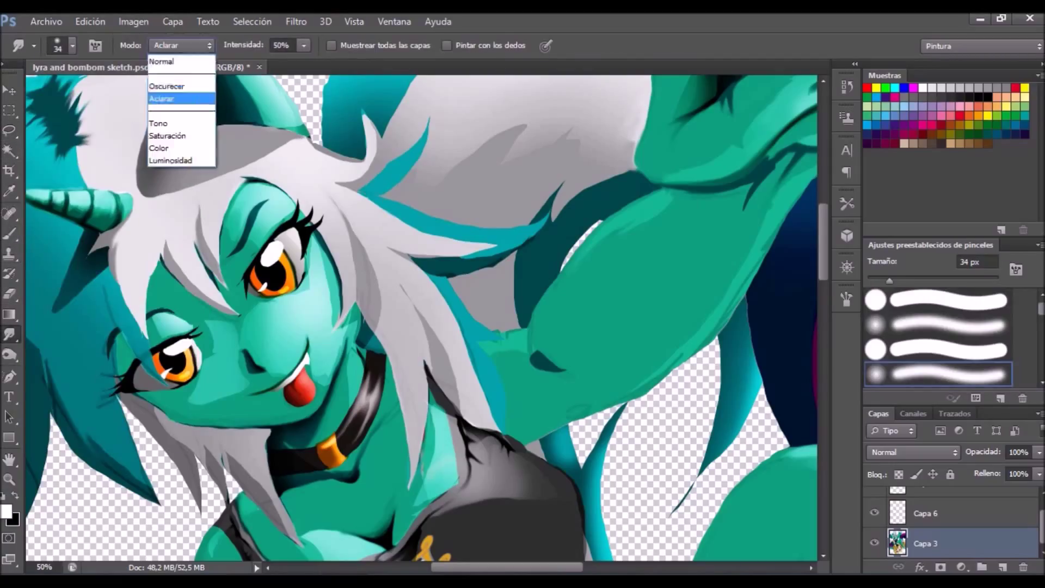
Lasso the grey hair strand by the collar and fill it with sampled grey.
{"action": "key", "text": "l"}
{"action": "left_click_drag", "start_coordinate": [243, 428], "coordinate": [267, 460]}
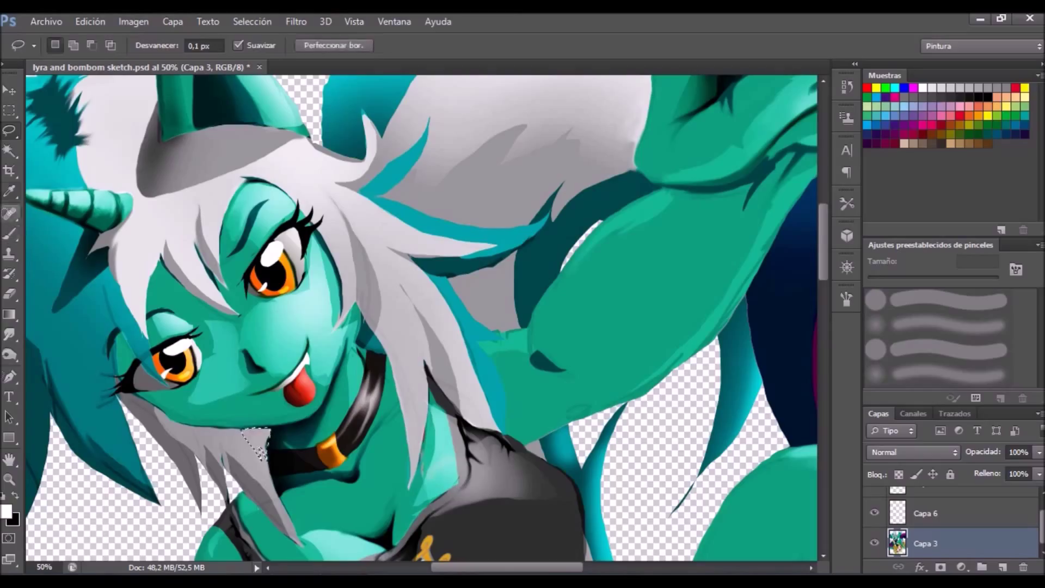
{"action": "key", "text": "i"}
{"action": "left_click", "coordinate": [179, 452]}
{"action": "left_click", "coordinate": [9, 314]}
{"action": "left_click", "coordinate": [82, 329]}
{"action": "key", "text": "ctrl+d"}
Clean up the grey strand beside the cheek using the dark teal shadow colour.
{"action": "key", "text": "l"}
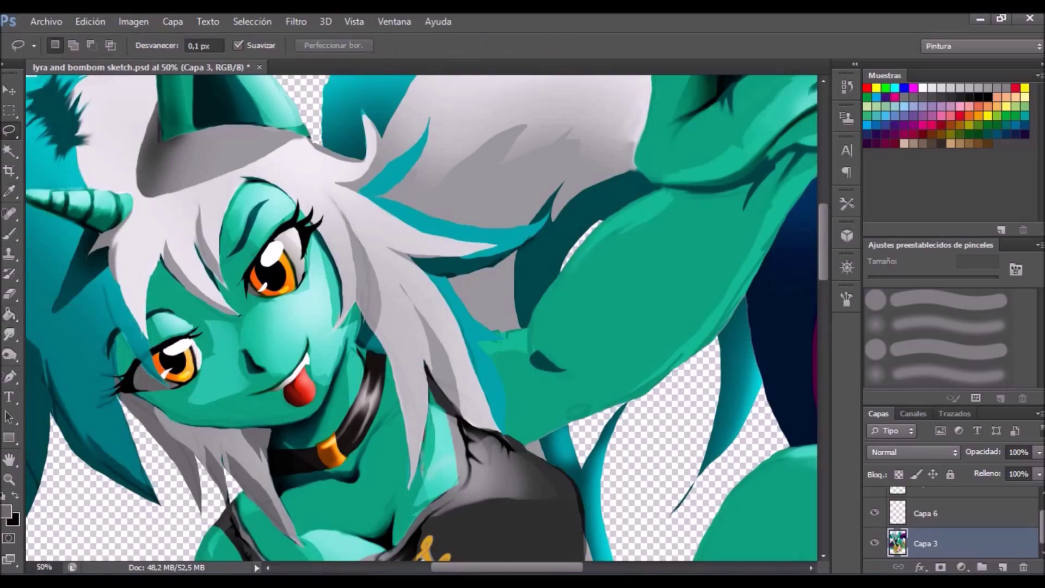
{"action": "left_click", "coordinate": [368, 300], "text": "ctrl"}
{"action": "left_click_drag", "start_coordinate": [347, 302], "coordinate": [345, 305]}
{"action": "key", "text": "g"}
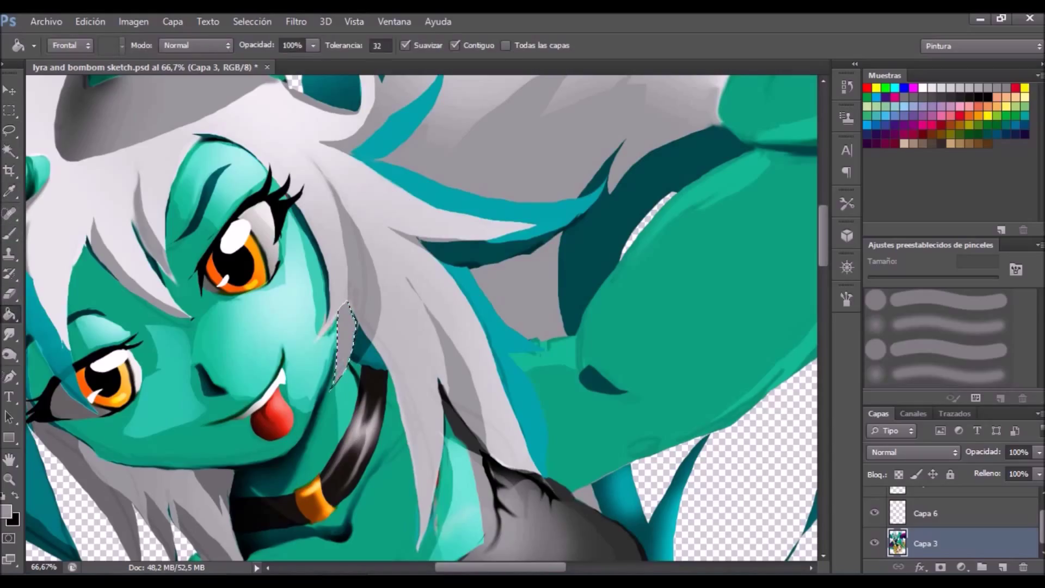
{"action": "key", "text": "r"}
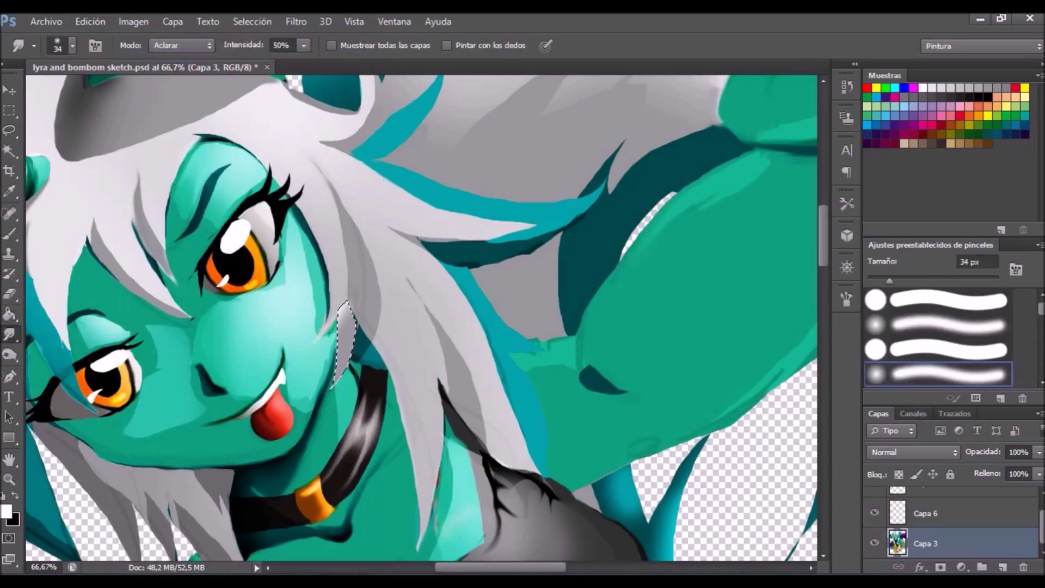
{"action": "key", "text": "w"}
{"action": "left_click", "coordinate": [370, 343]}
{"action": "key", "text": "g"}
{"action": "key", "text": "r"}
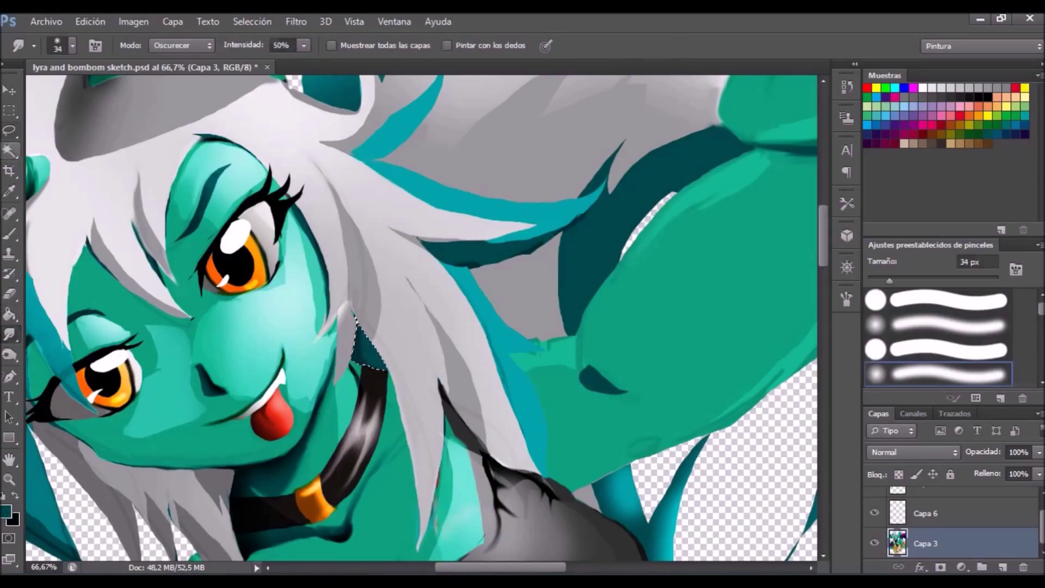
{"action": "key", "text": "h"}
{"action": "key", "text": "ctrl+0"}
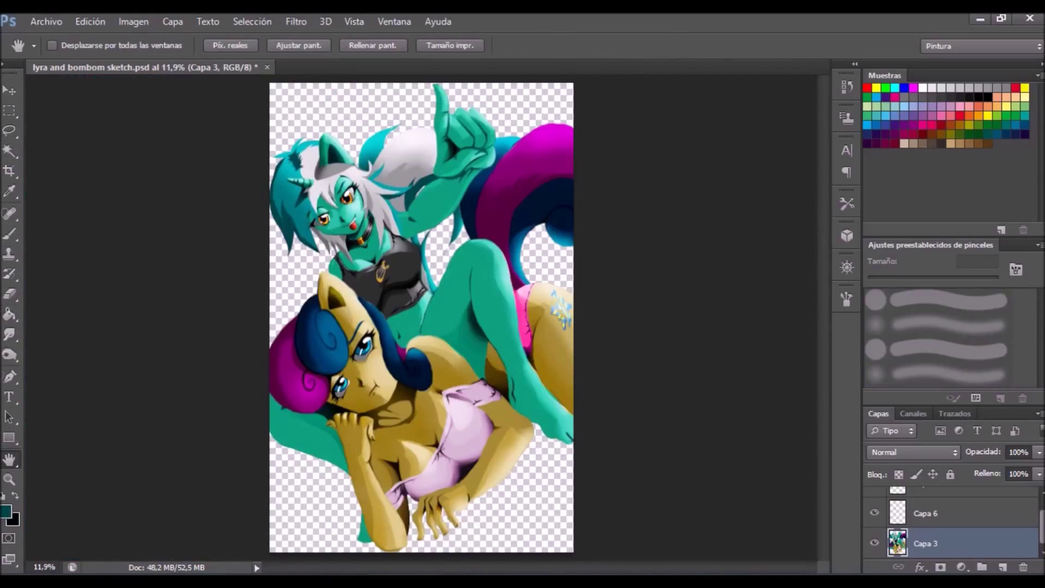
Lasso the lower part of the black shirt across the chest.
{"action": "left_click_drag", "start_coordinate": [403, 258], "coordinate": [446, 258]}
{"action": "key", "text": "l"}
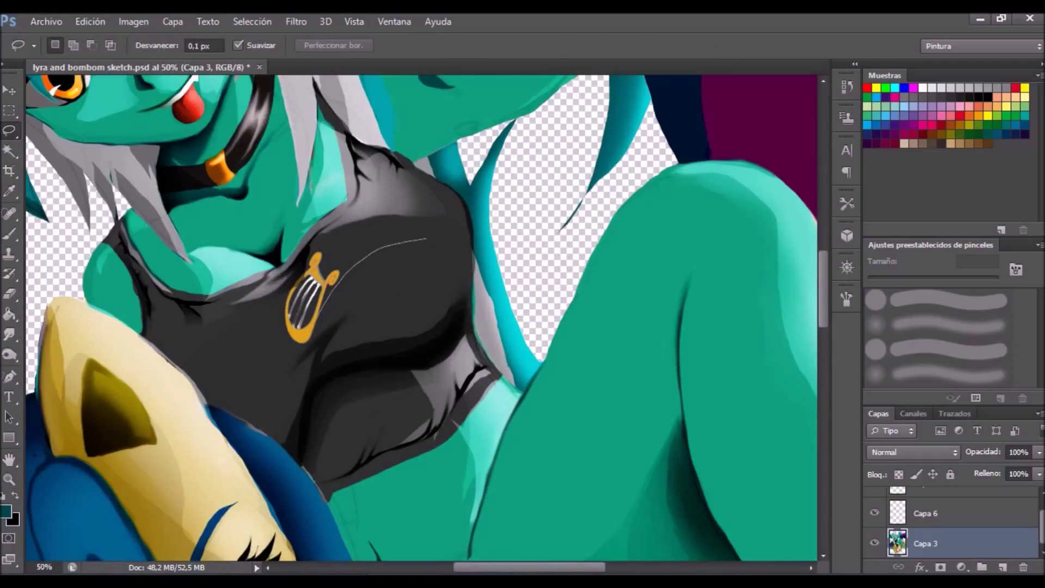
{"action": "left_click_drag", "start_coordinate": [299, 351], "coordinate": [290, 345]}
{"action": "left_click_drag", "start_coordinate": [290, 345], "coordinate": [212, 383]}
{"action": "left_click_drag", "start_coordinate": [298, 404], "coordinate": [300, 353]}
{"action": "key", "text": "d"}
{"action": "key", "text": "o"}
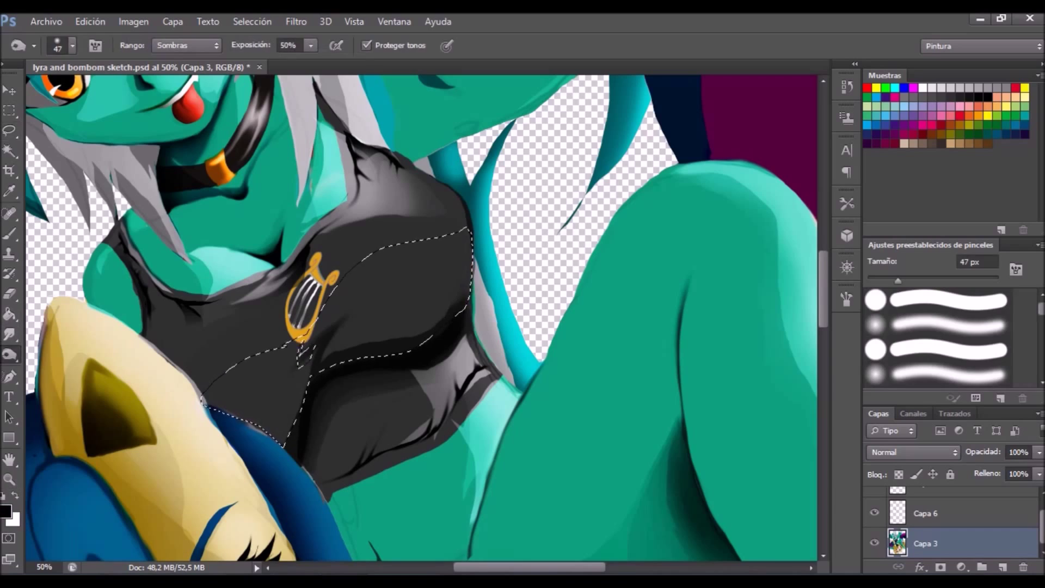
{"action": "double_click", "coordinate": [9, 459]}
{"action": "left_click", "coordinate": [90, 21]}
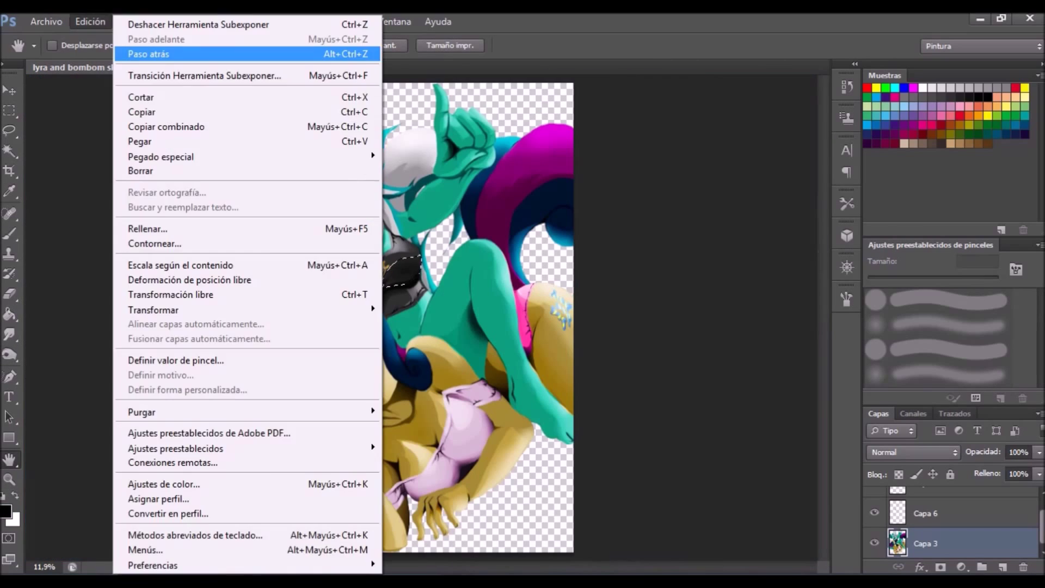
{"action": "left_click", "coordinate": [163, 53]}
{"action": "key", "text": "z"}
{"action": "key", "text": "w"}
{"action": "key", "text": "l"}
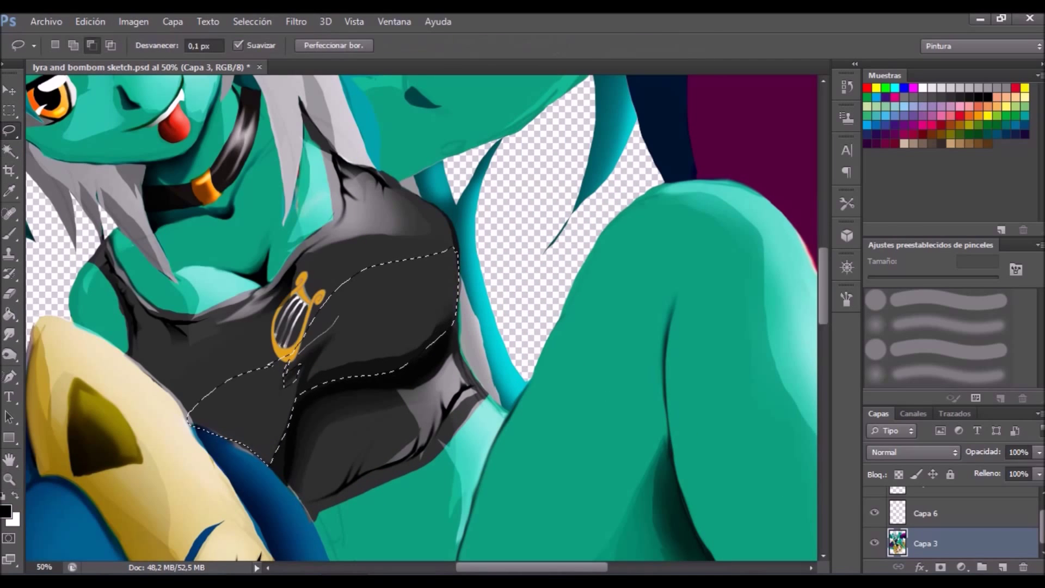
Darken the shirt selection with Hue/Saturation lightness -42.
{"action": "left_click", "coordinate": [134, 22]}
{"action": "left_click", "coordinate": [381, 144]}
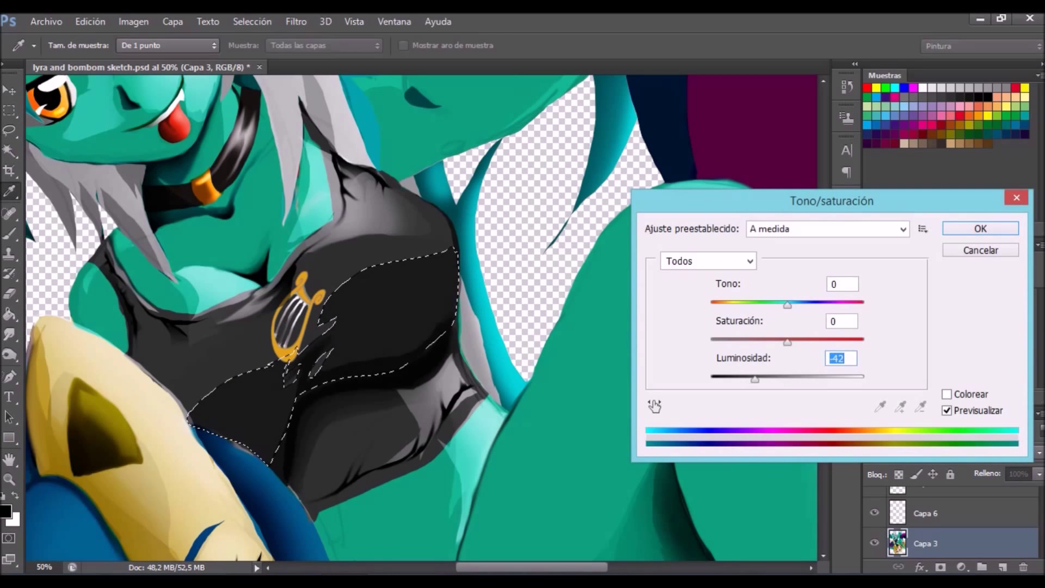
{"action": "key", "text": "Return"}
{"action": "key", "text": "z"}
{"action": "key", "text": "ctrl+0"}
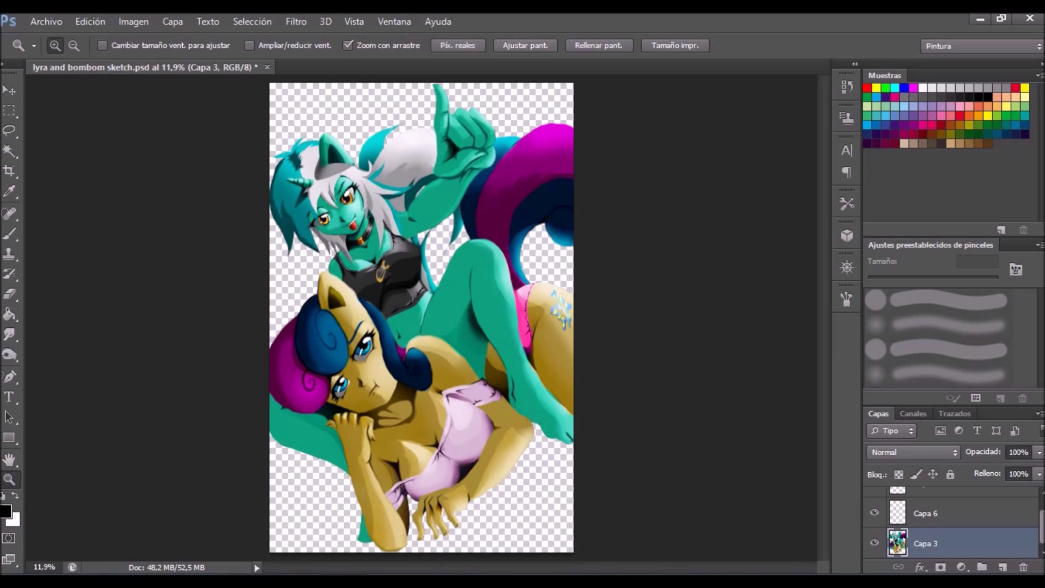
Flatten all the painting's layers into a single layer.
{"action": "left_click", "coordinate": [461, 476]}
{"action": "left_click", "coordinate": [461, 476]}
{"action": "key", "text": "o"}
{"action": "key", "text": "h"}
{"action": "key", "text": "ctrl+0"}
{"action": "left_click", "coordinate": [134, 21]}
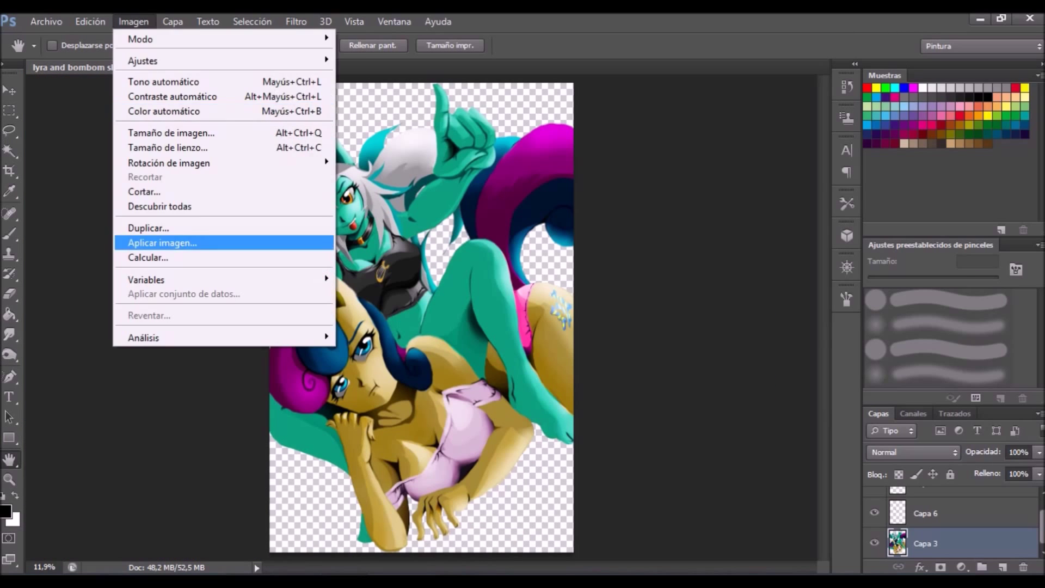
{"action": "left_click", "coordinate": [207, 522]}
Apply a highlights colour balance of -13, 0, -7.
{"action": "left_click", "coordinate": [133, 21]}
{"action": "left_click", "coordinate": [387, 155]}
{"action": "type", "text": "-11"}
{"action": "left_click", "coordinate": [830, 504]}
{"action": "type", "text": "-11\t0\t-26"}
{"action": "left_click_drag", "start_coordinate": [787, 425], "coordinate": [785, 425]}
{"action": "left_click_drag", "start_coordinate": [775, 462], "coordinate": [790, 463]}
{"action": "key", "text": "Return"}
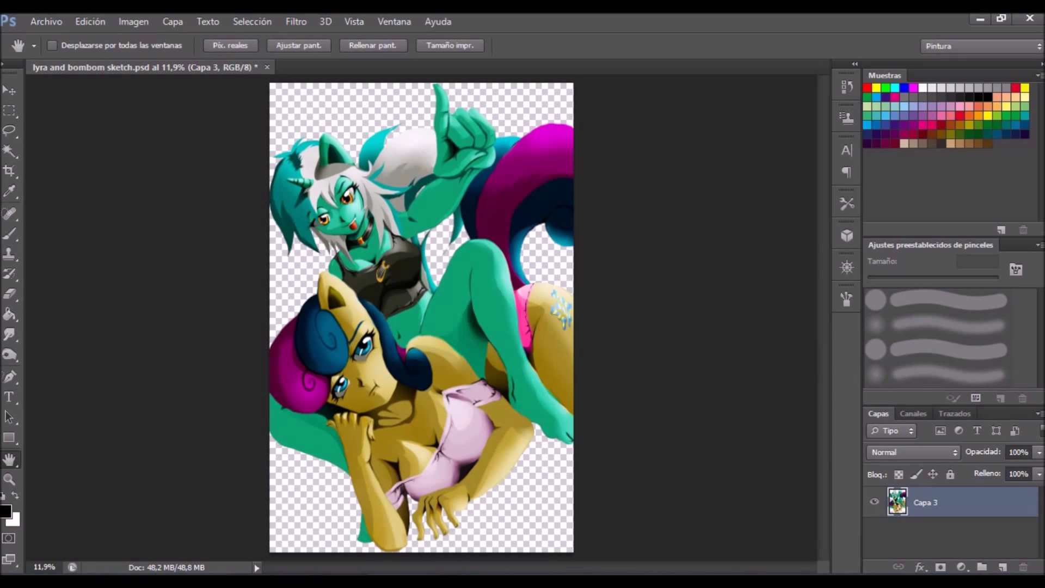
Apply a second highlights colour balance of +10, 0, -6 to warm the image.
{"action": "key", "text": "z"}
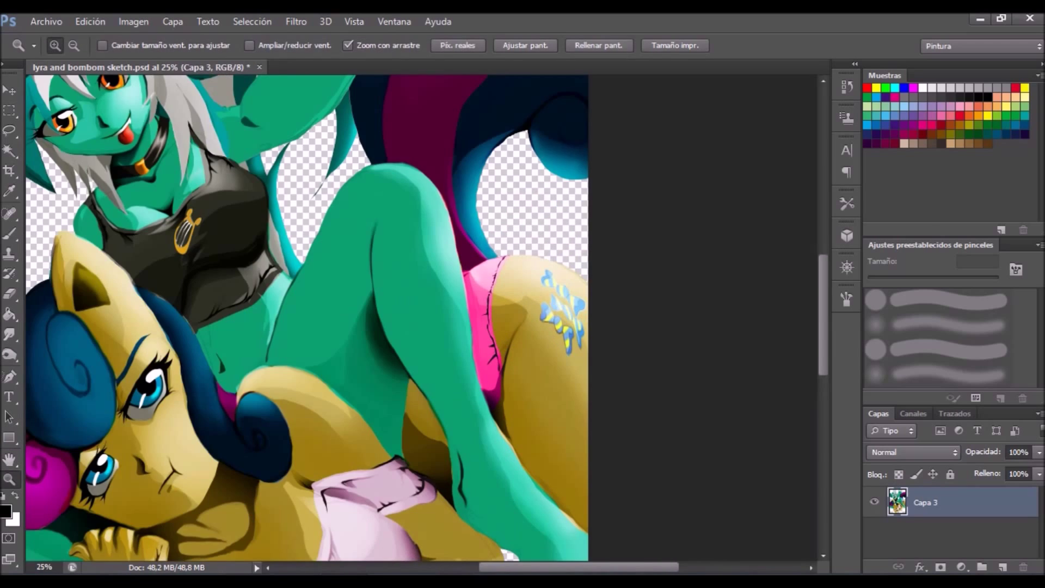
{"action": "key", "text": "h"}
{"action": "left_click", "coordinate": [133, 22]}
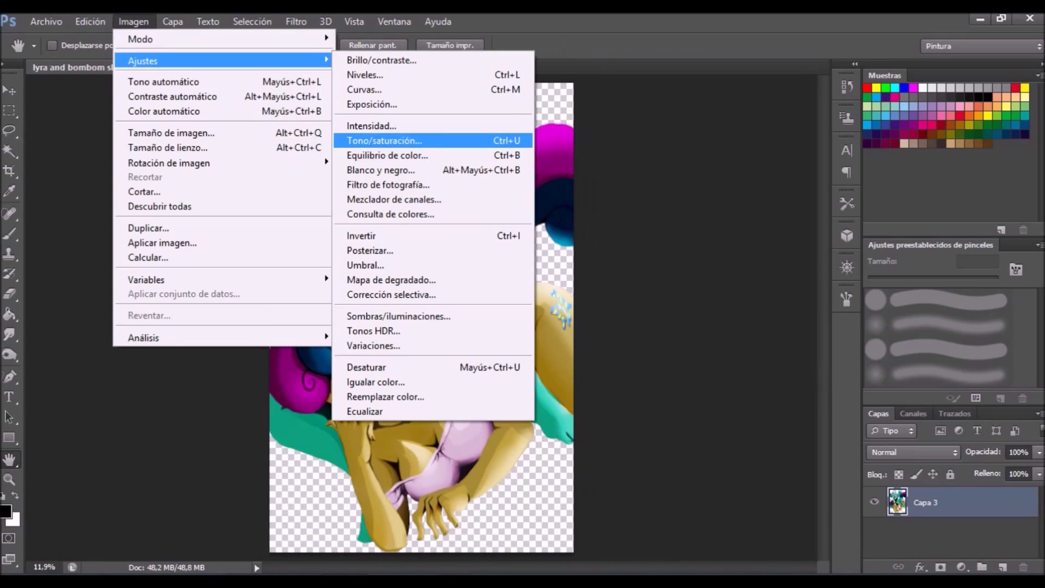
{"action": "key", "text": "ctrl+b"}
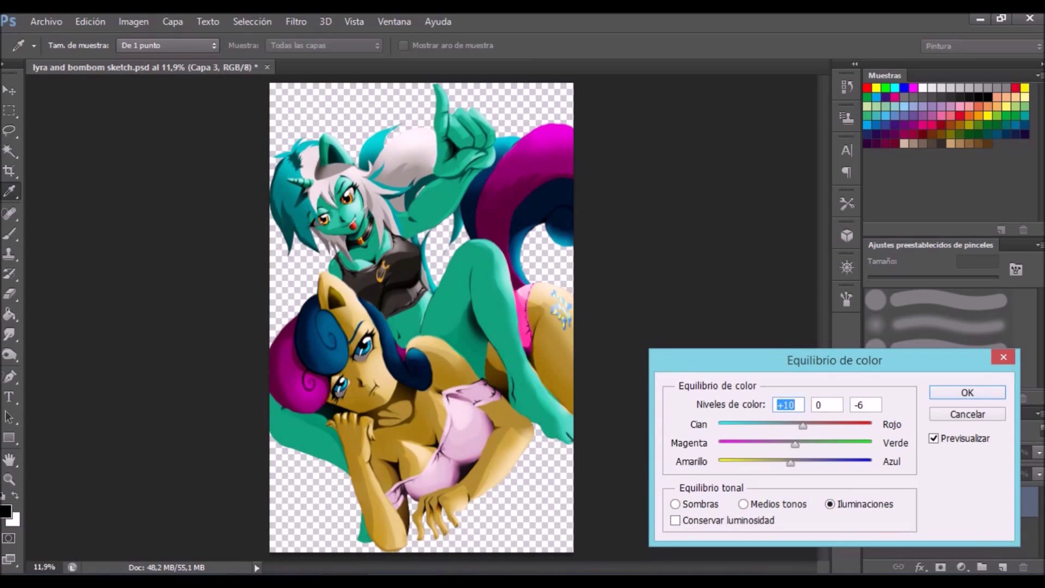
{"action": "key", "text": "Return"}
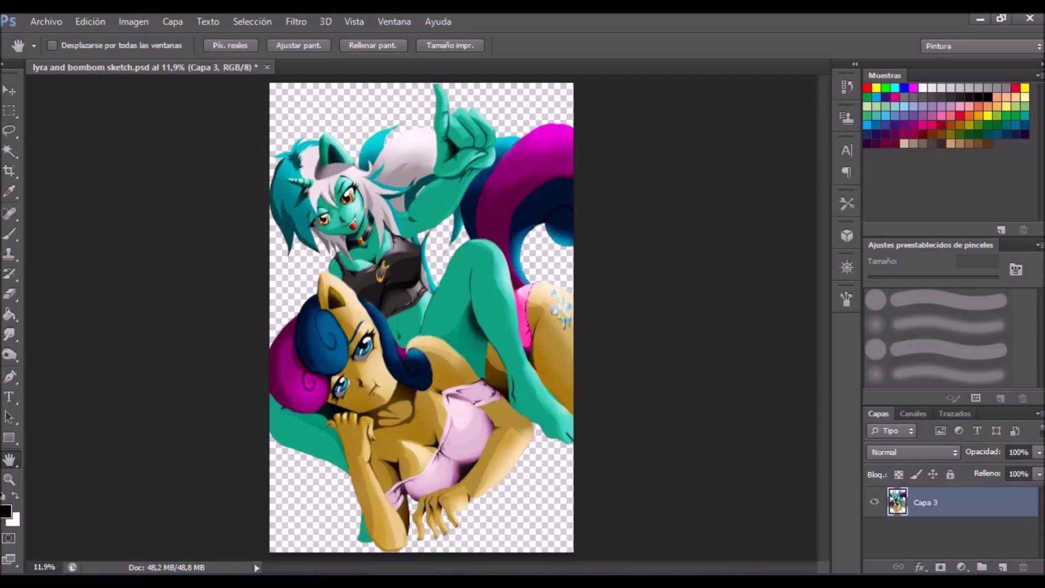
{"action": "key", "text": "z"}
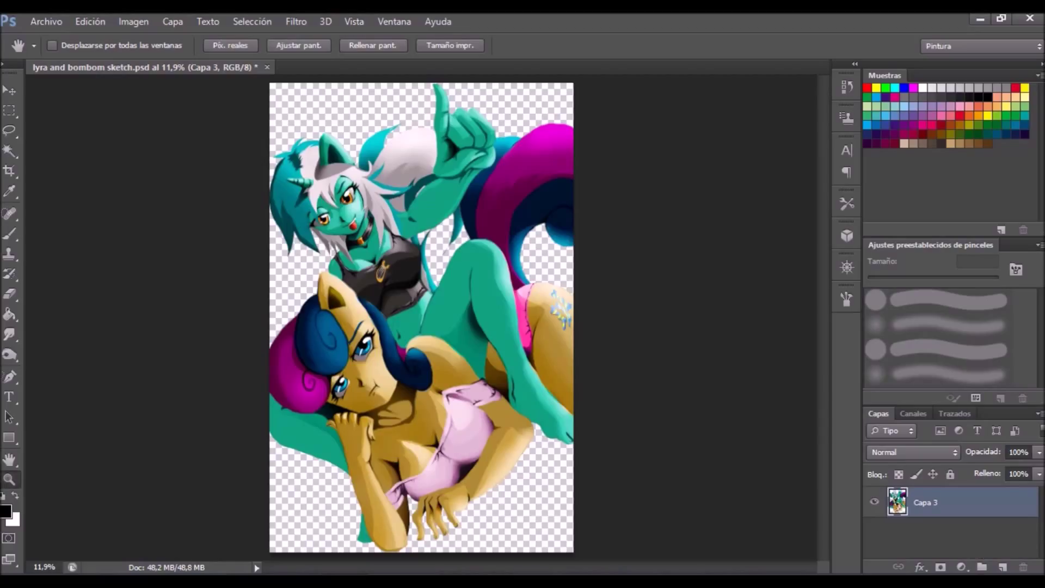